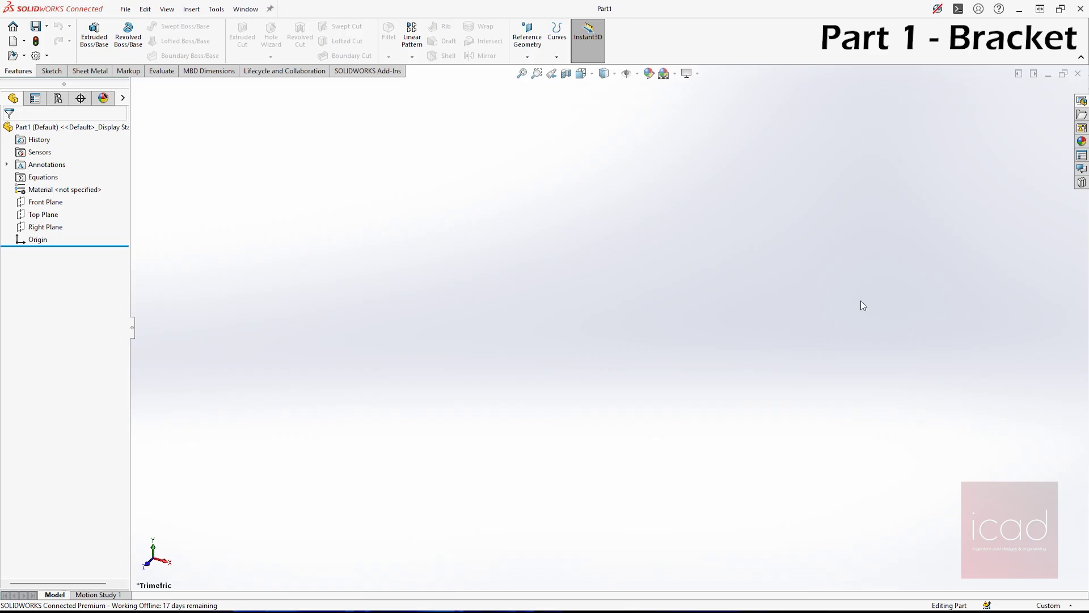
{"action": "left_click", "coordinate": [41, 207]}
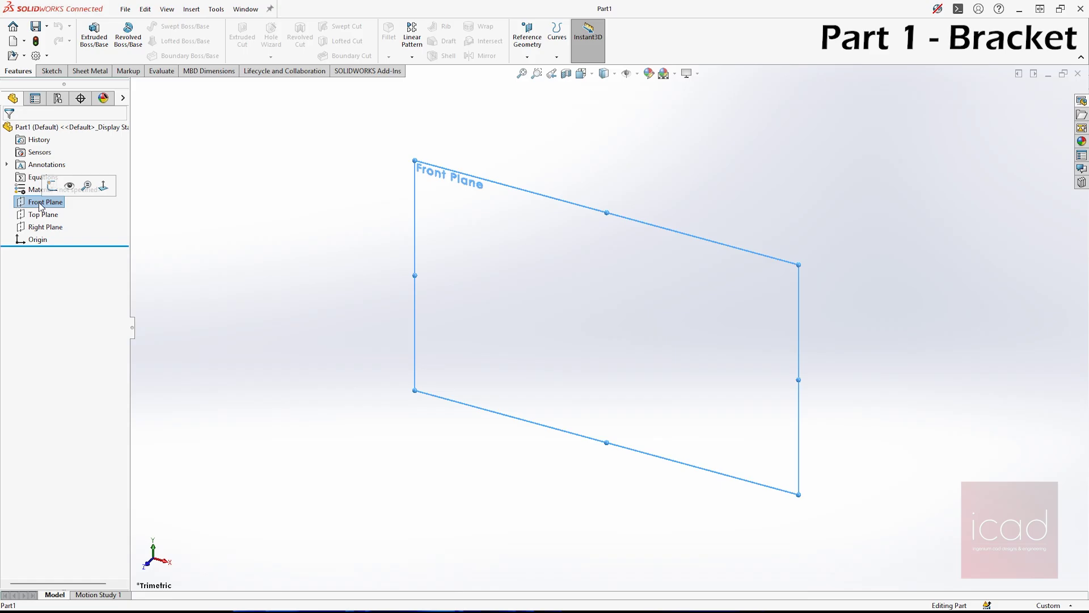
{"action": "left_click", "coordinate": [43, 215]}
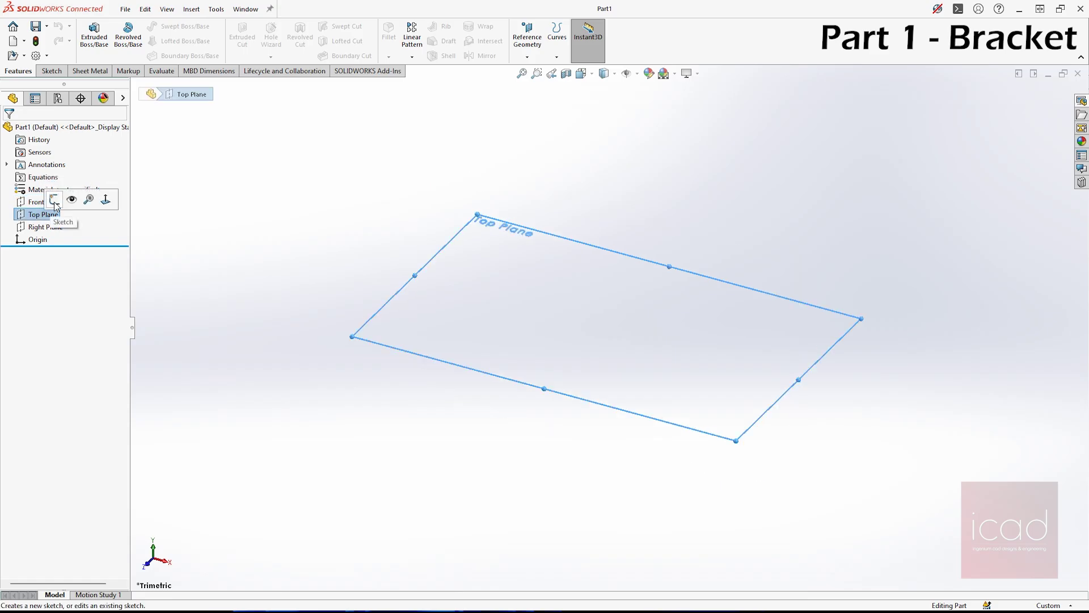
{"action": "left_click", "coordinate": [55, 202]}
{"action": "double_click", "coordinate": [341, 338]}
{"action": "key", "text": "ctrl+7"}
{"action": "left_click", "coordinate": [46, 202]}
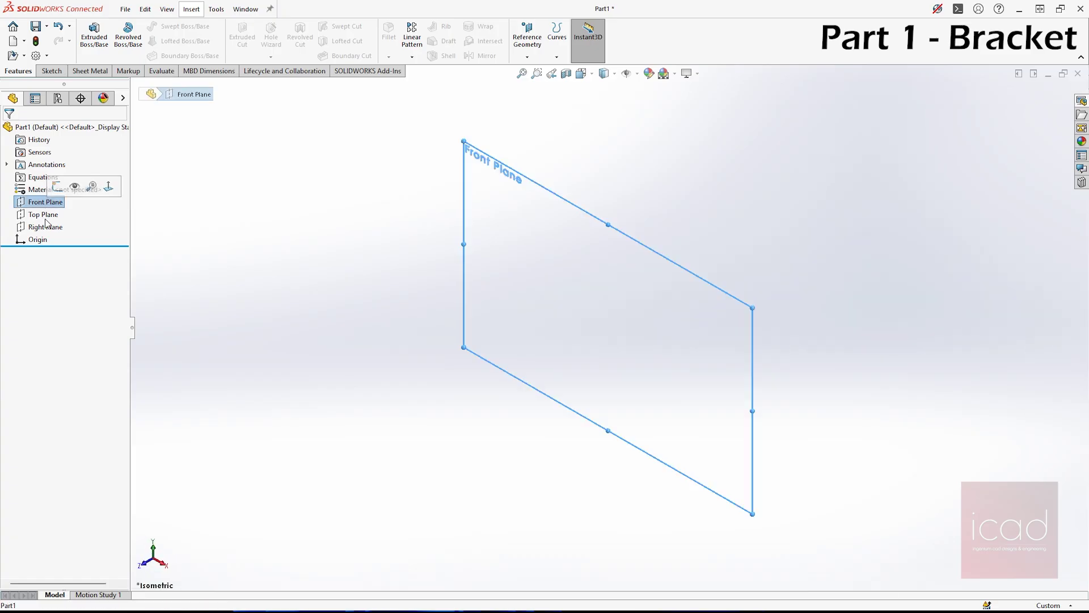
Sketch a closed L-shaped line profile on the Right Plane from the origin, about 69 mm along the base and 14 mm thick at the foot.
{"action": "left_click", "coordinate": [46, 225]}
{"action": "left_click", "coordinate": [54, 215]}
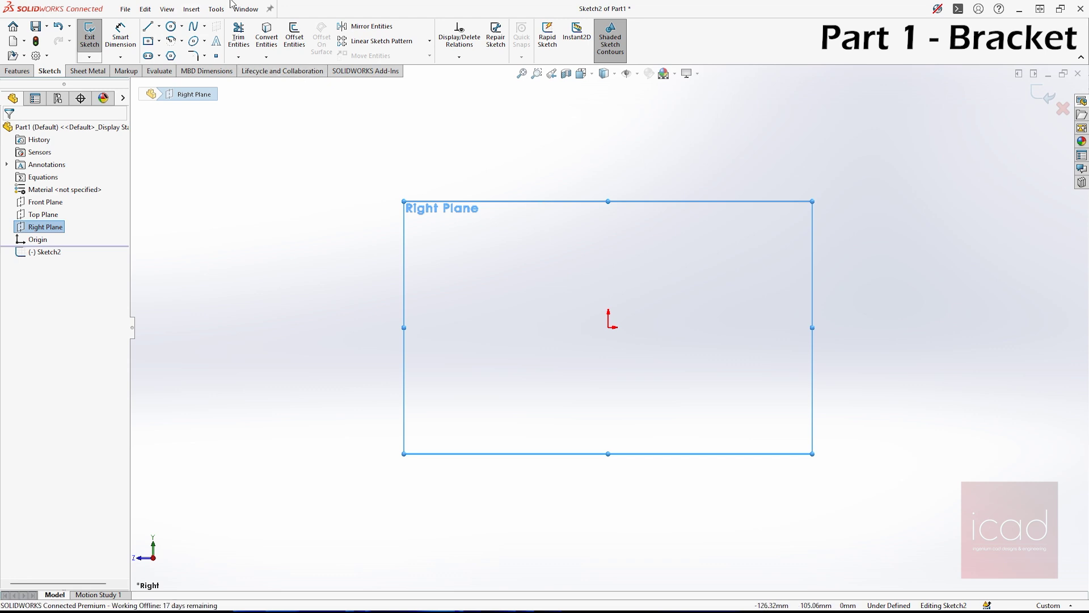
{"action": "left_click", "coordinate": [148, 27]}
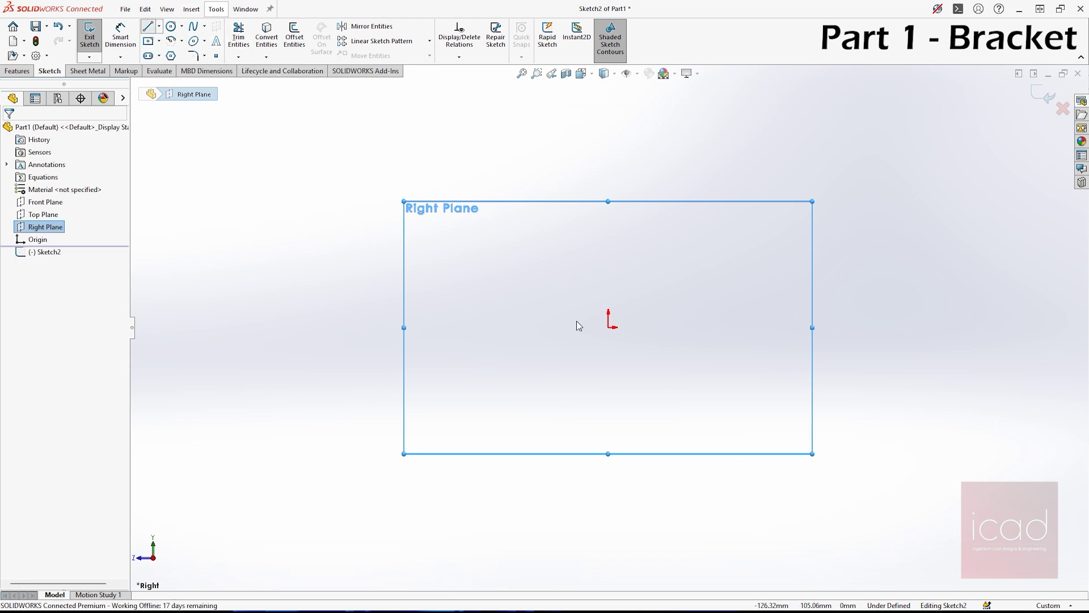
{"action": "left_click", "coordinate": [609, 327]}
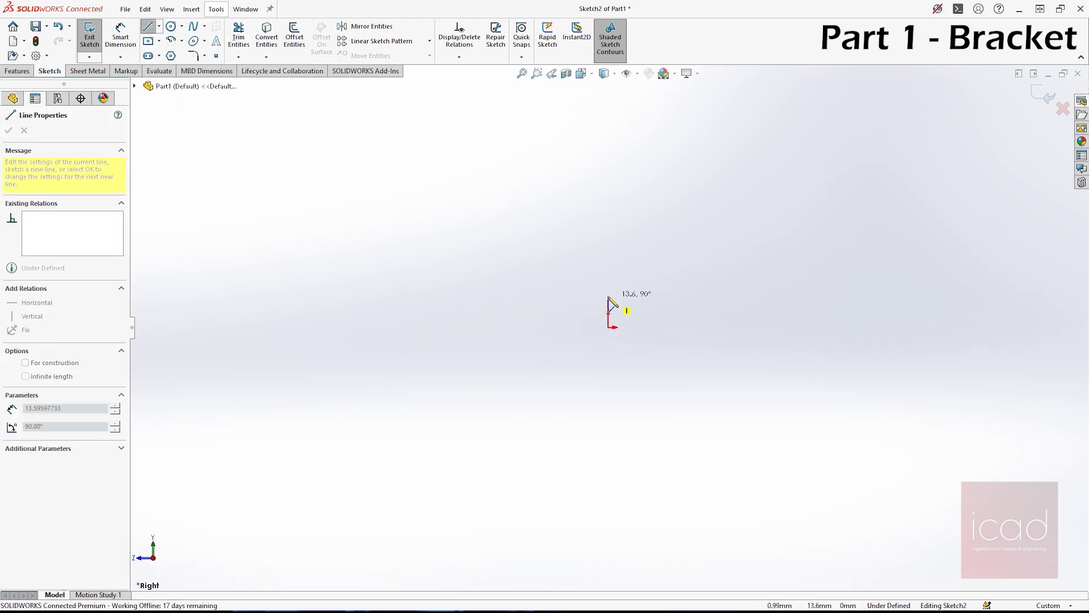
{"action": "left_click", "coordinate": [608, 296]}
{"action": "left_click", "coordinate": [733, 297]}
{"action": "left_click", "coordinate": [732, 108]}
{"action": "left_click", "coordinate": [765, 109]}
{"action": "left_click", "coordinate": [766, 327]}
{"action": "left_click", "coordinate": [608, 327]}
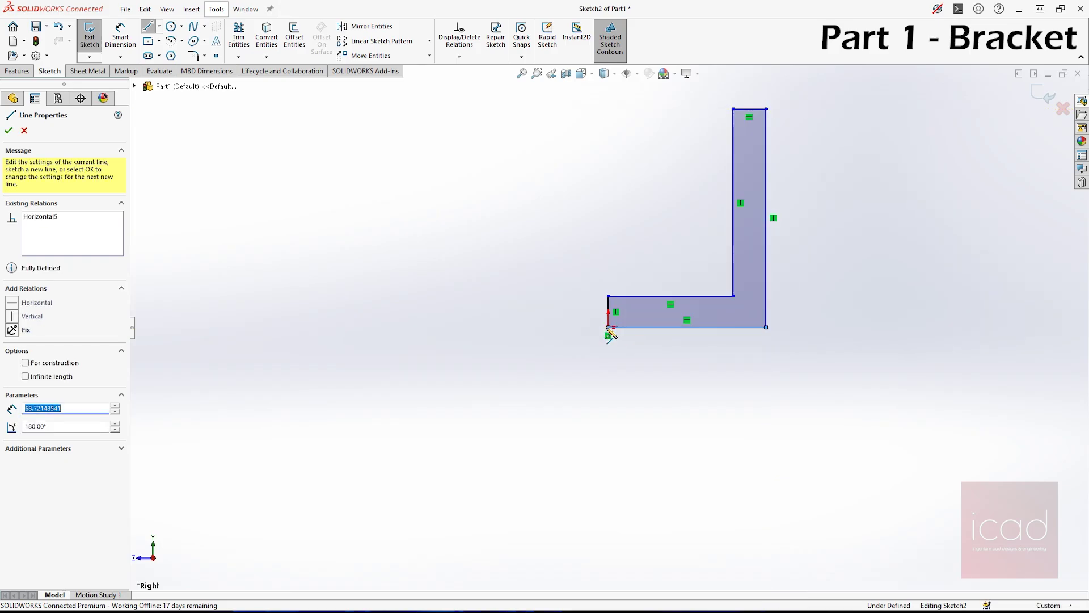
{"action": "scroll", "coordinate": [783, 299], "scroll_direction": "down", "scroll_amount": 3}
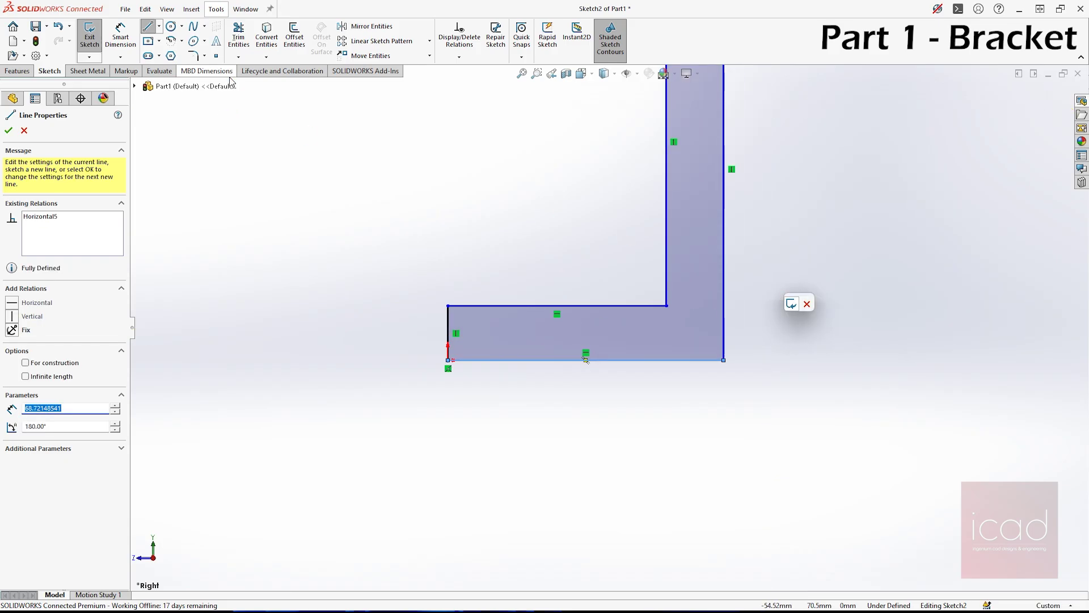
{"action": "key", "text": "Escape"}
Dimension the short vertical end edge of the profile's foot at the origin to 10 mm.
{"action": "left_click", "coordinate": [120, 37]}
{"action": "left_click", "coordinate": [457, 337]}
{"action": "left_click", "coordinate": [383, 329]}
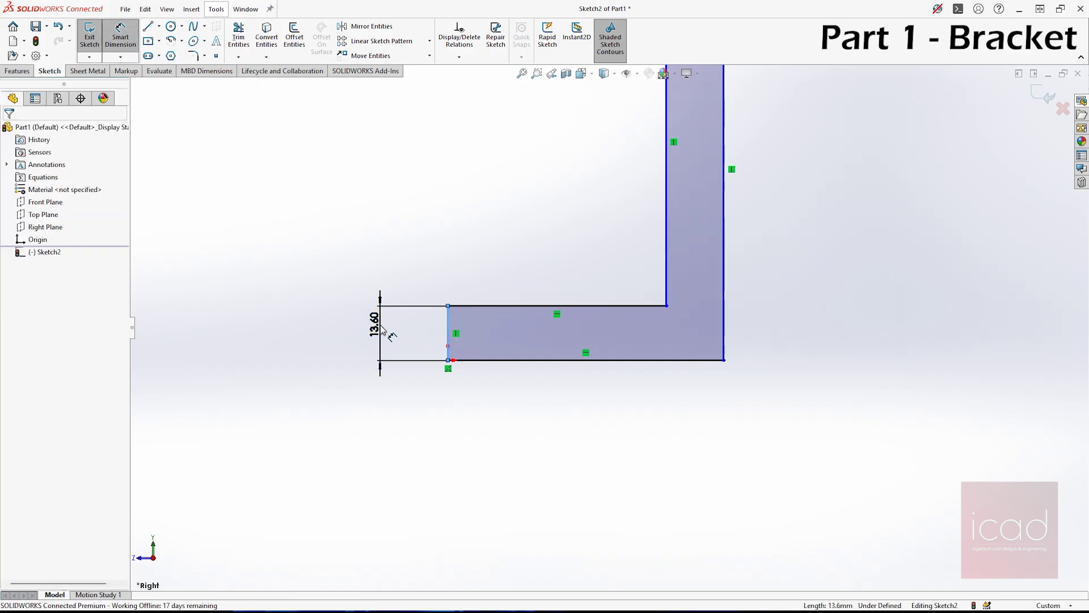
{"action": "left_click", "coordinate": [382, 329]}
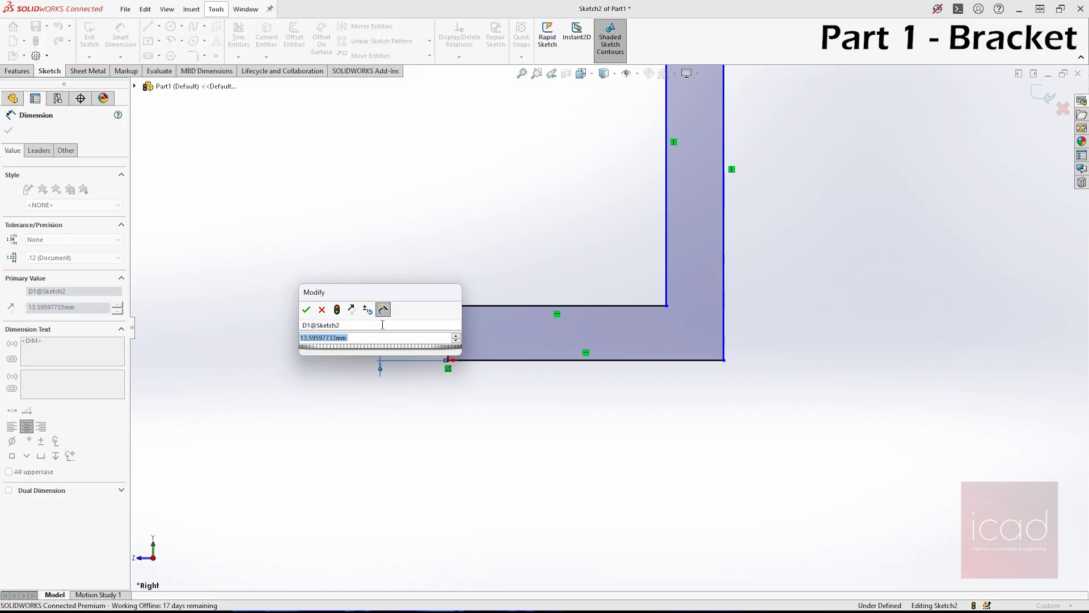
{"action": "type", "text": "10"}
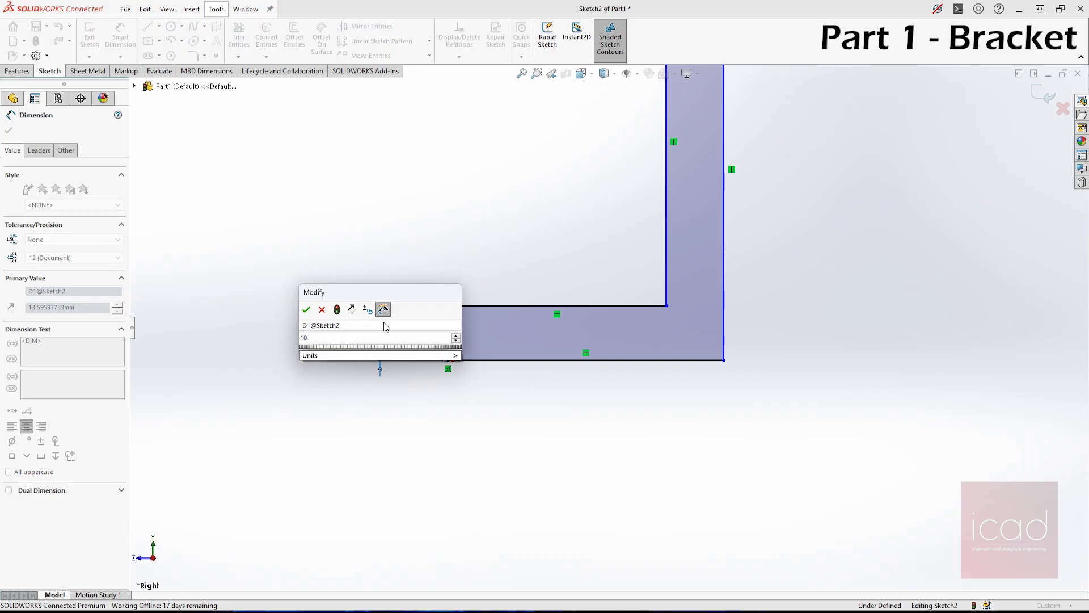
{"action": "key", "text": "Return"}
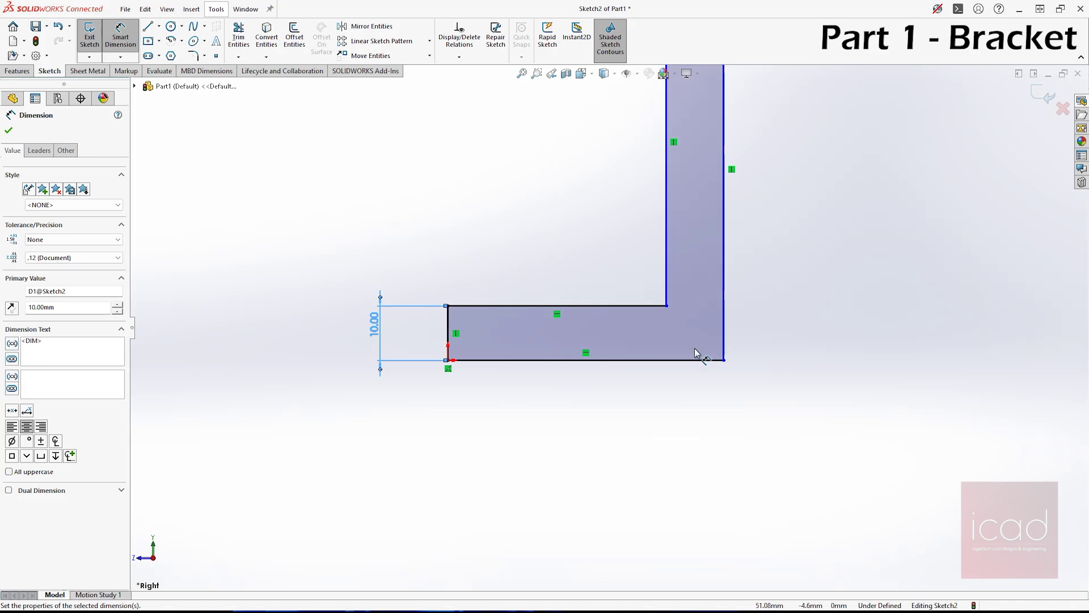
Dimension the overall base width between the foot's end edge and the outer vertical edge to 35 mm.
{"action": "scroll", "coordinate": [683, 318], "scroll_direction": "up", "scroll_amount": 3}
{"action": "left_click", "coordinate": [518, 332]}
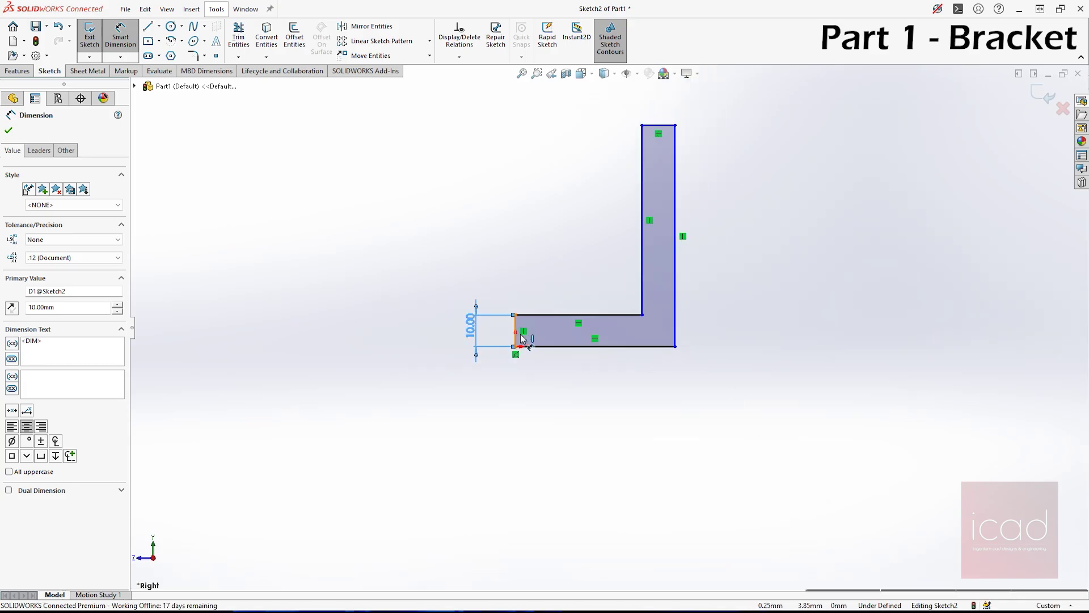
{"action": "left_click", "coordinate": [676, 328]}
{"action": "left_click", "coordinate": [612, 429]}
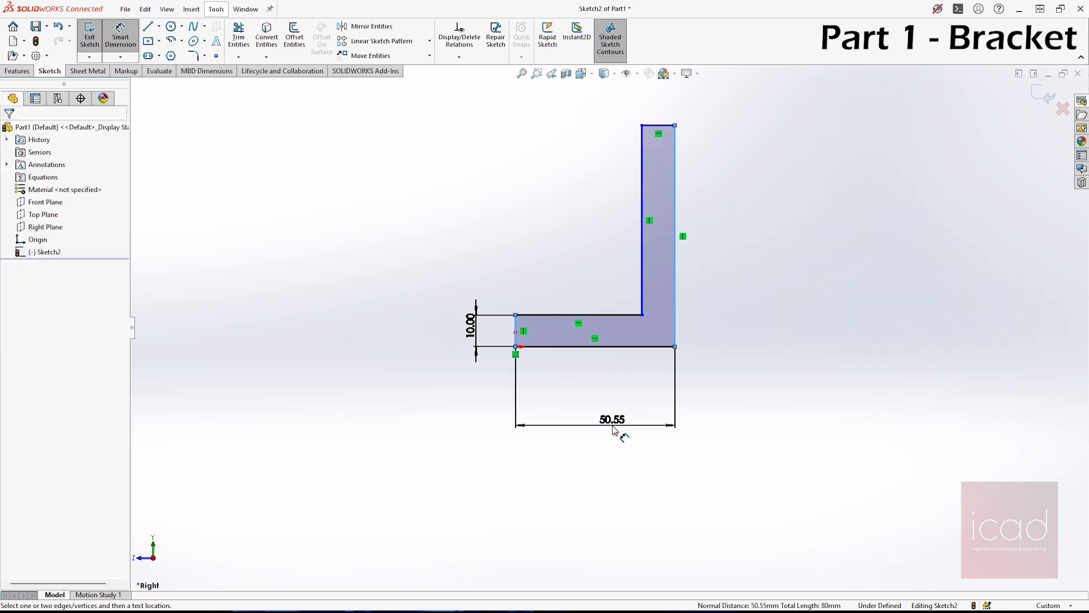
{"action": "type", "text": "35"}
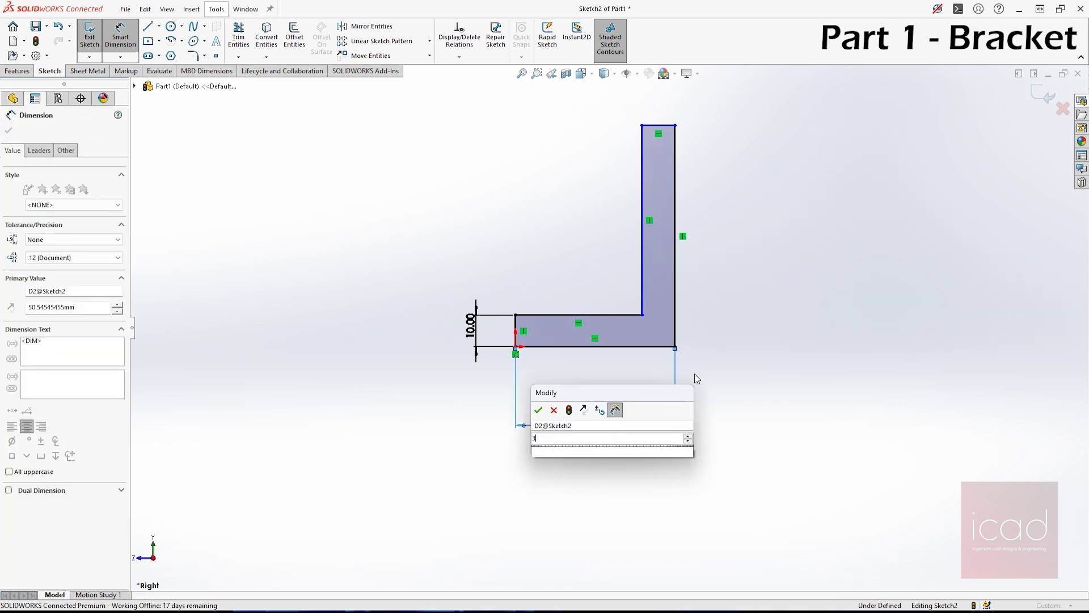
{"action": "key", "text": "Return"}
{"action": "key", "text": "Escape"}
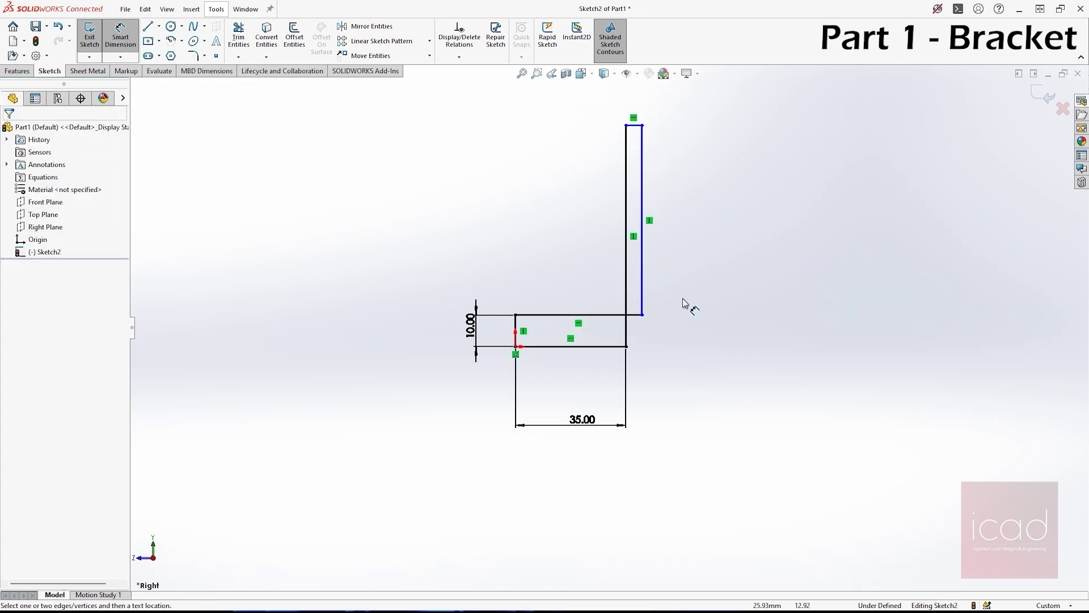
Move the profile's inner corner point inside the outer vertical edge, about 29 mm from the origin, to restore the L shape.
{"action": "scroll", "coordinate": [688, 296], "scroll_direction": "down", "scroll_amount": 2}
{"action": "left_click_drag", "start_coordinate": [740, 319], "coordinate": [692, 316]}
{"action": "scroll", "coordinate": [692, 317], "scroll_direction": "up", "scroll_amount": 3}
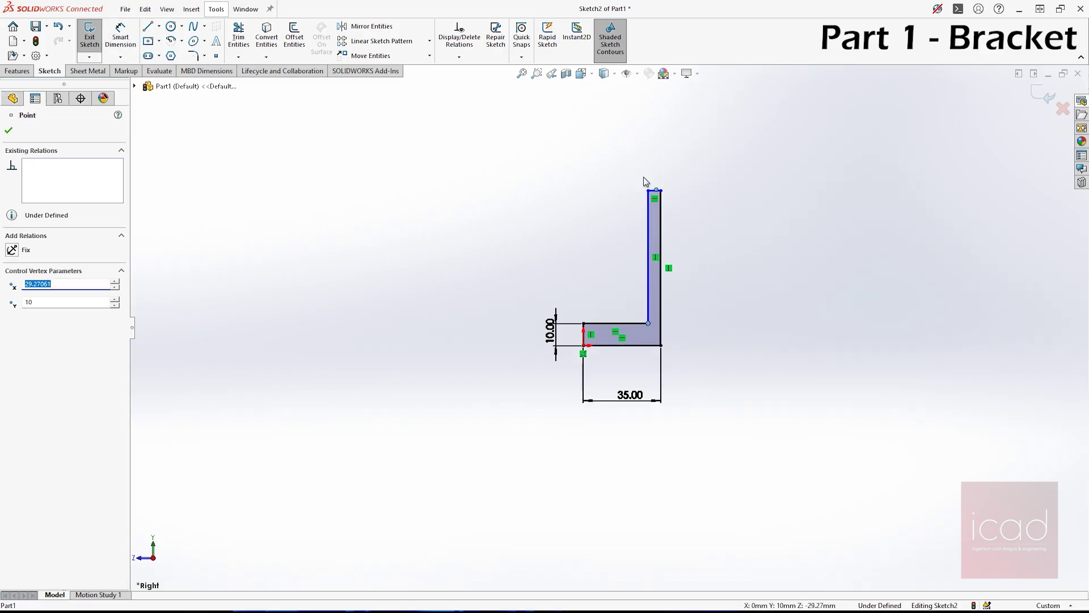
{"action": "scroll", "coordinate": [645, 177], "scroll_direction": "down", "scroll_amount": 2}
{"action": "left_click", "coordinate": [744, 271]}
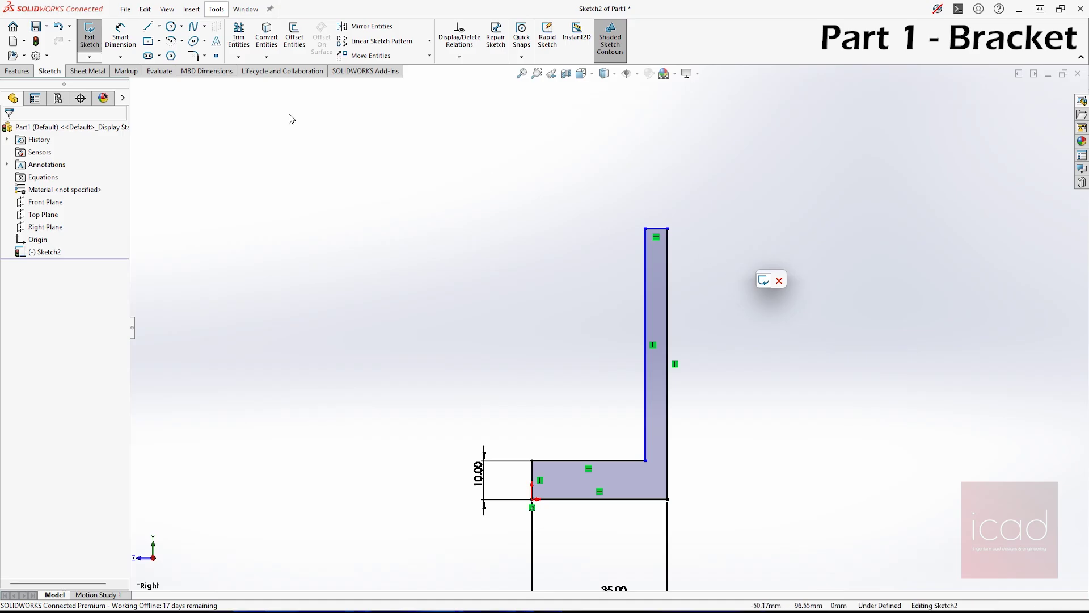
Dimension the top edge of the profile's upright leg to a thickness of 8 mm.
{"action": "left_click", "coordinate": [125, 37]}
{"action": "left_click", "coordinate": [668, 229]}
{"action": "left_click", "coordinate": [668, 229]}
{"action": "left_click", "coordinate": [656, 229]}
{"action": "left_click", "coordinate": [662, 182]}
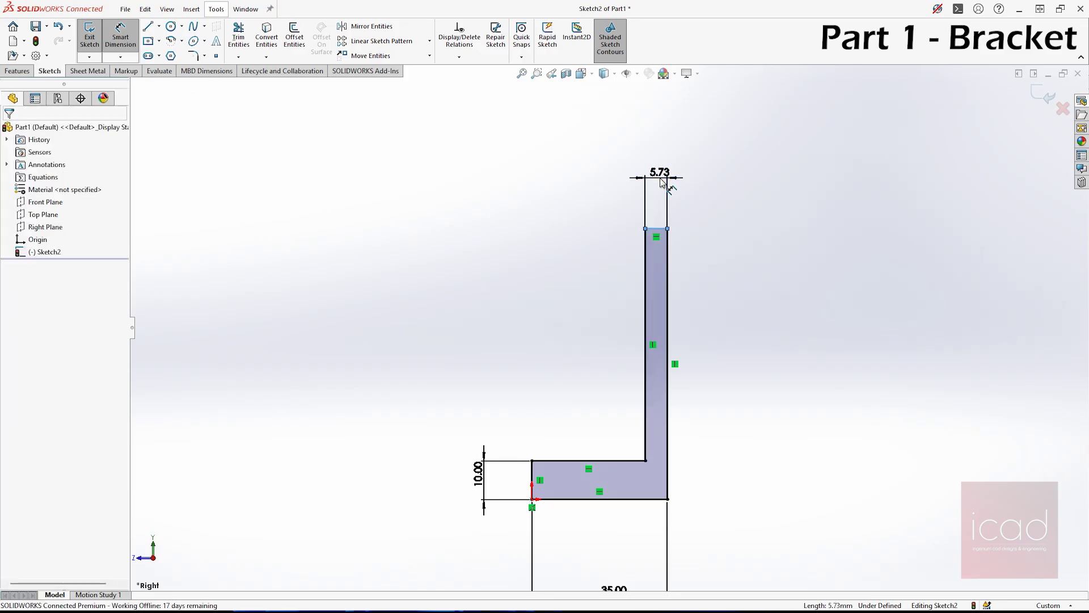
{"action": "type", "text": "8"}
{"action": "key", "text": "Return"}
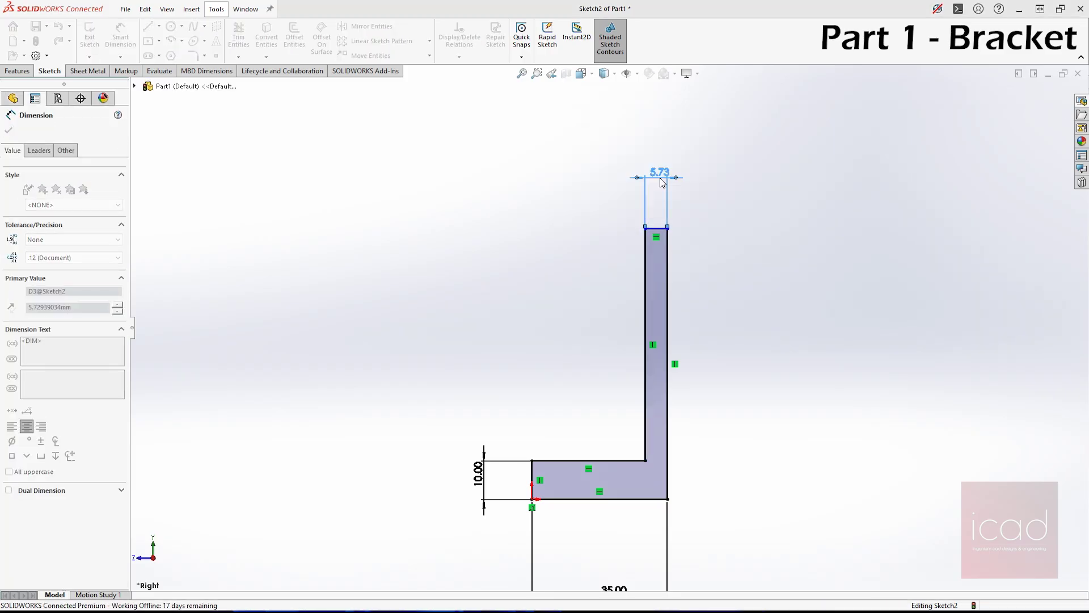
{"action": "key", "text": "Escape"}
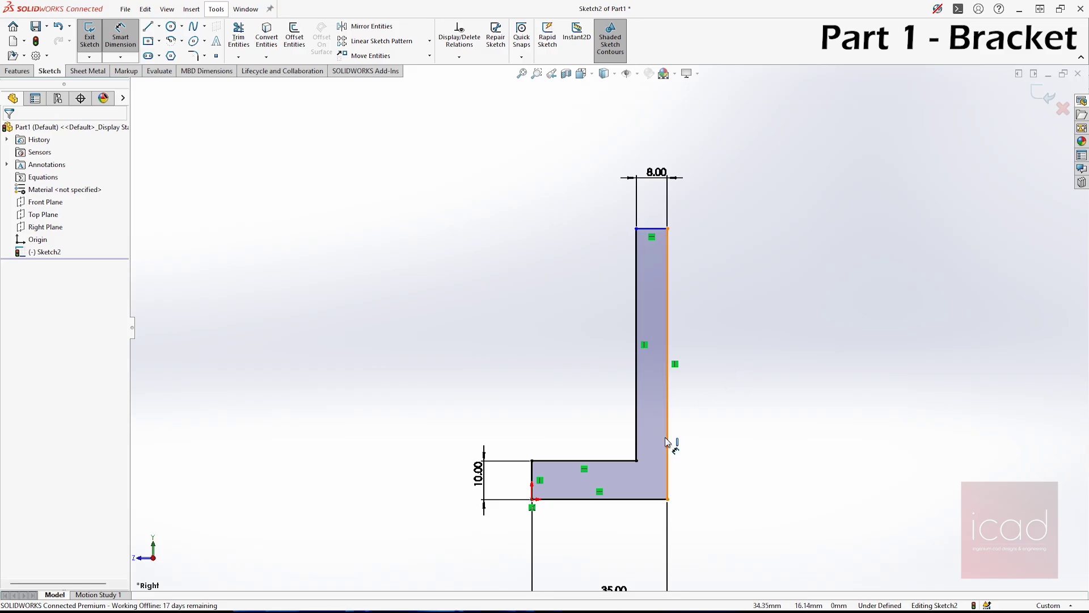
Dimension the vertical distance from the foot's upper edge to the top of the upright leg as 65 mm.
{"action": "left_click", "coordinate": [568, 461]}
{"action": "left_click", "coordinate": [643, 233]}
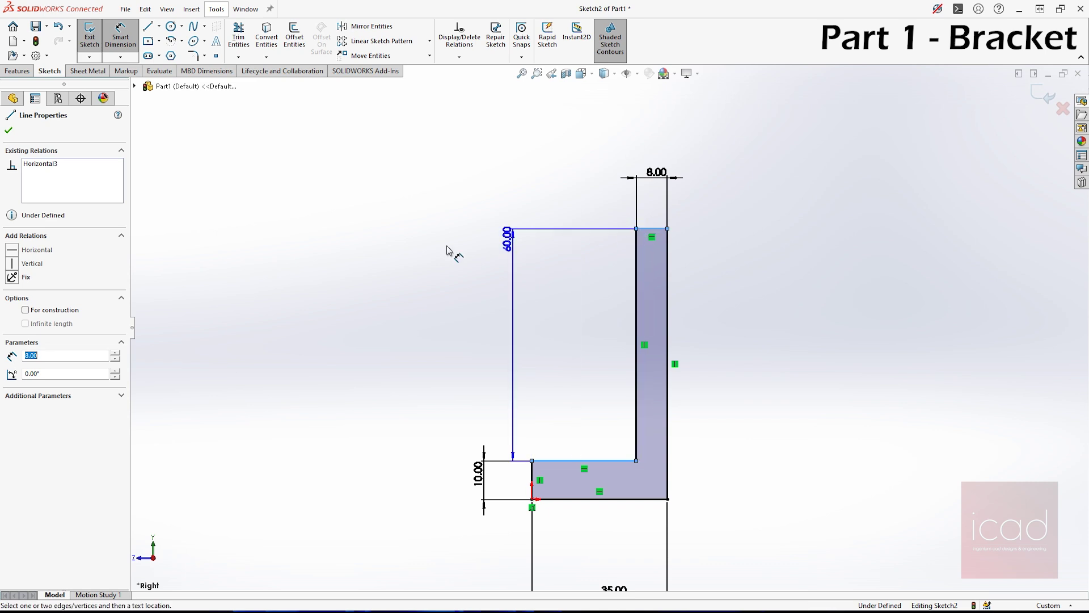
{"action": "left_click", "coordinate": [393, 268]}
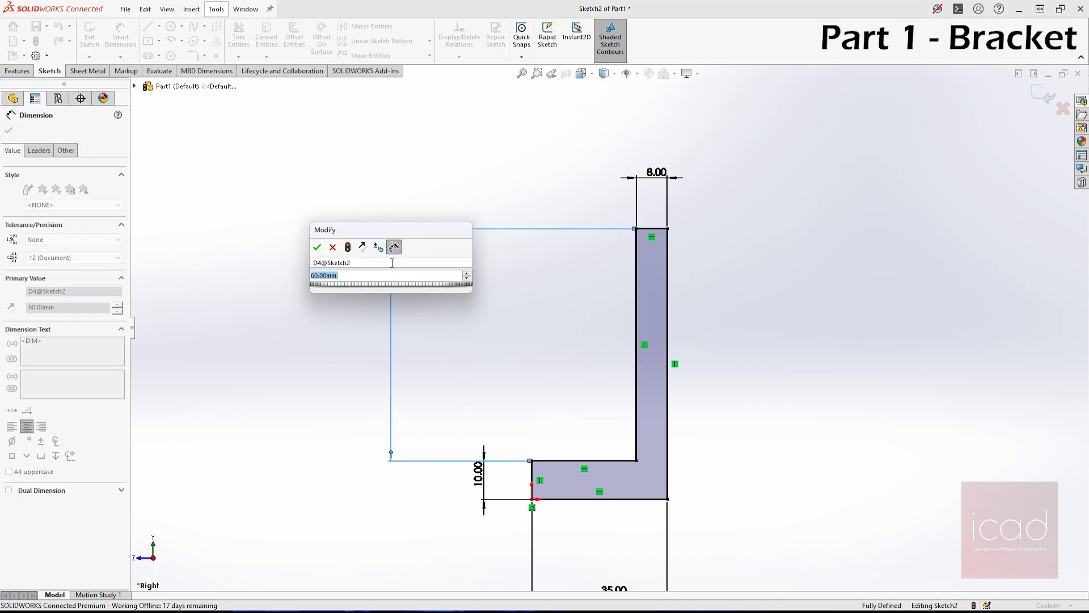
{"action": "type", "text": "65"}
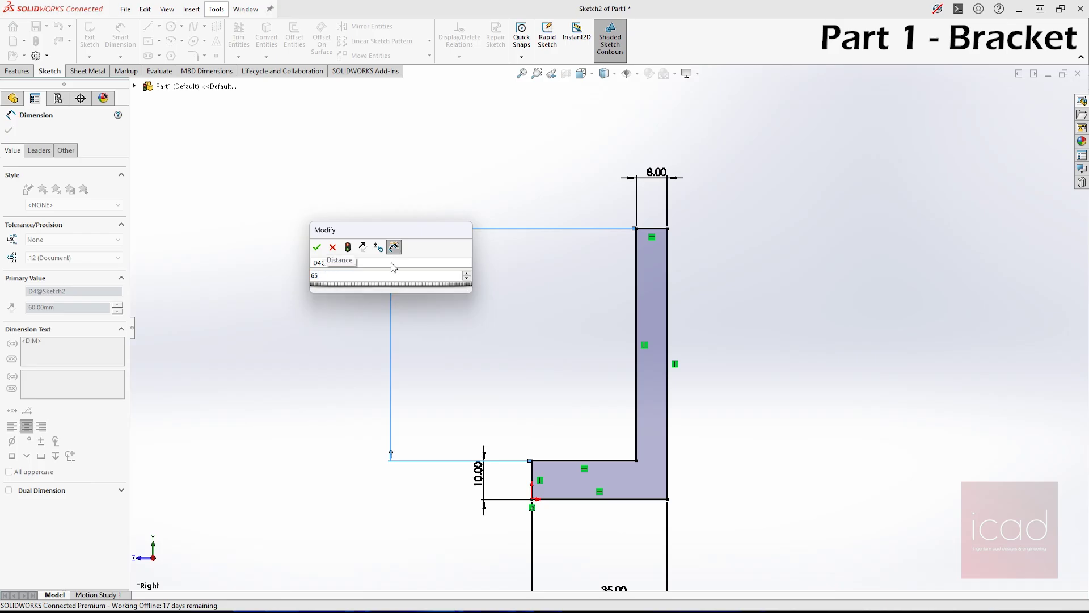
{"action": "key", "text": "Return"}
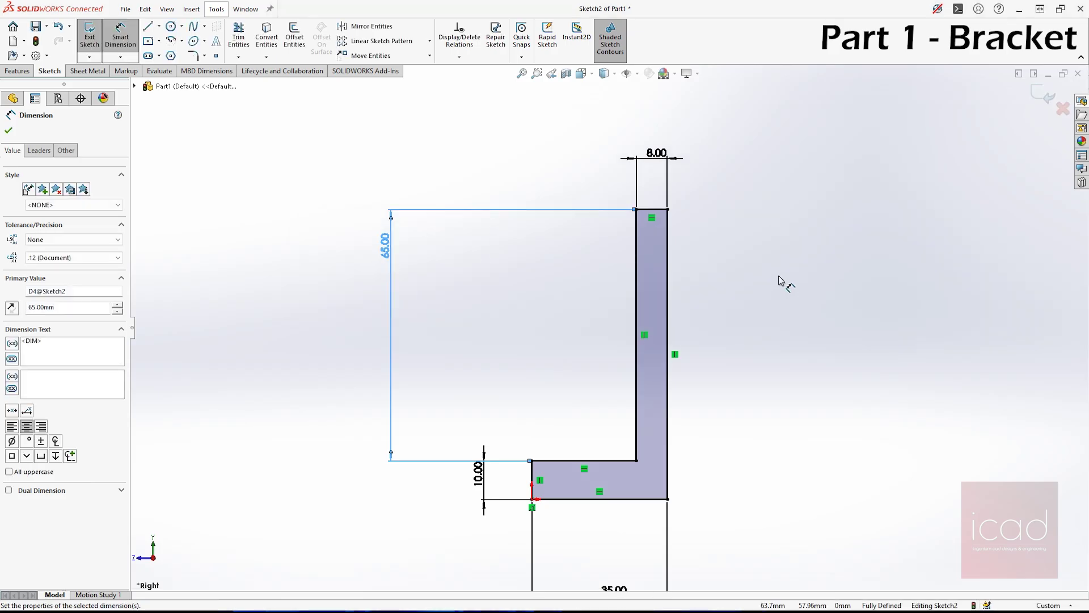
{"action": "key", "text": "Escape"}
Extrude the L-shaped profile as a boss using the Mid Plane condition with a depth of 48+24 mm.
{"action": "left_click", "coordinate": [17, 71]}
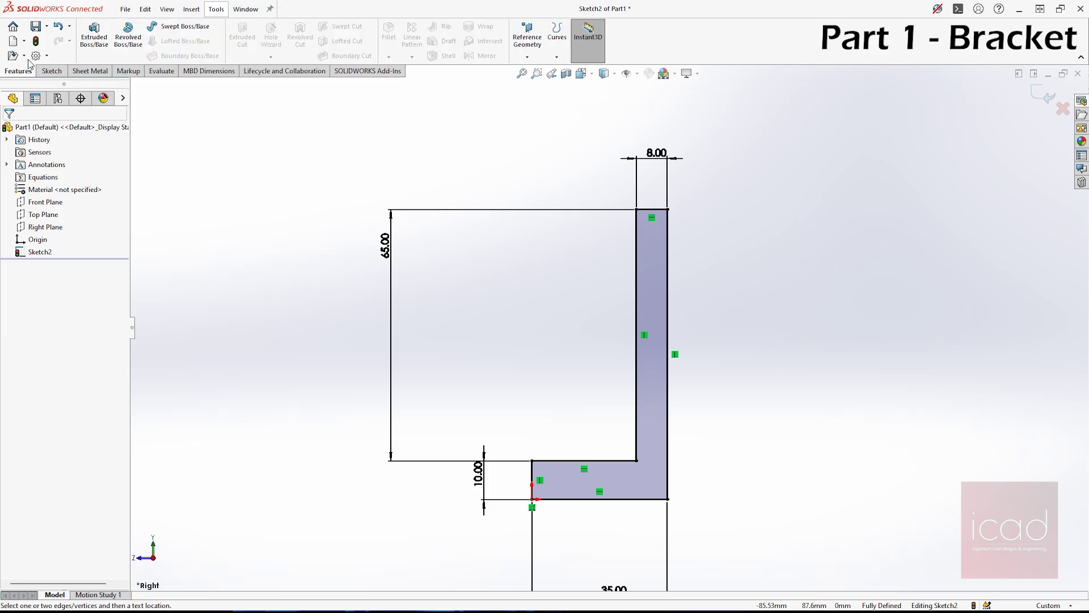
{"action": "left_click", "coordinate": [104, 37]}
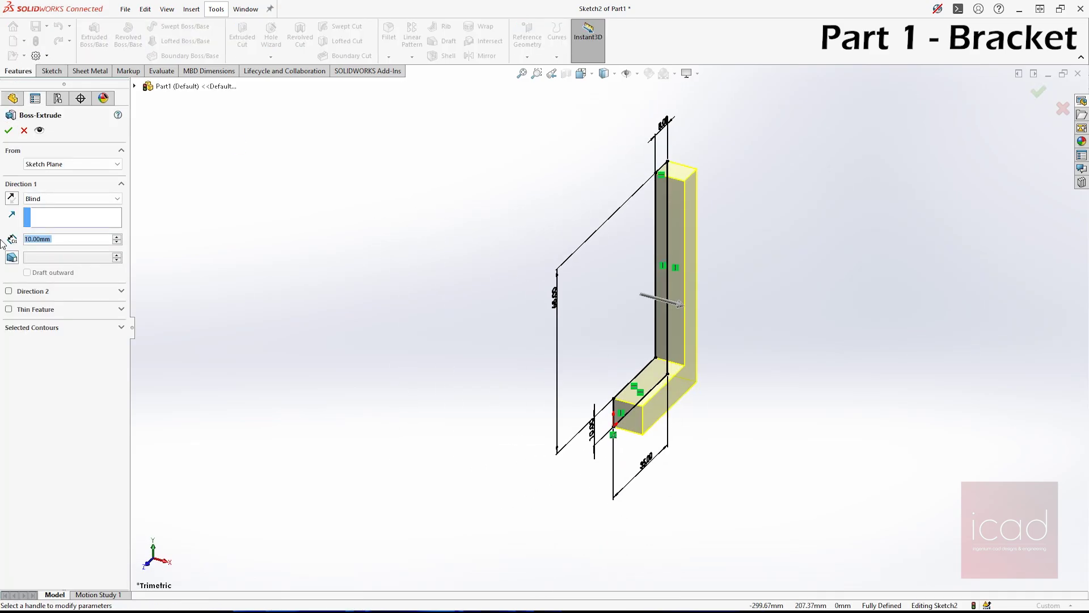
{"action": "left_click", "coordinate": [50, 198]}
{"action": "left_click", "coordinate": [42, 246]}
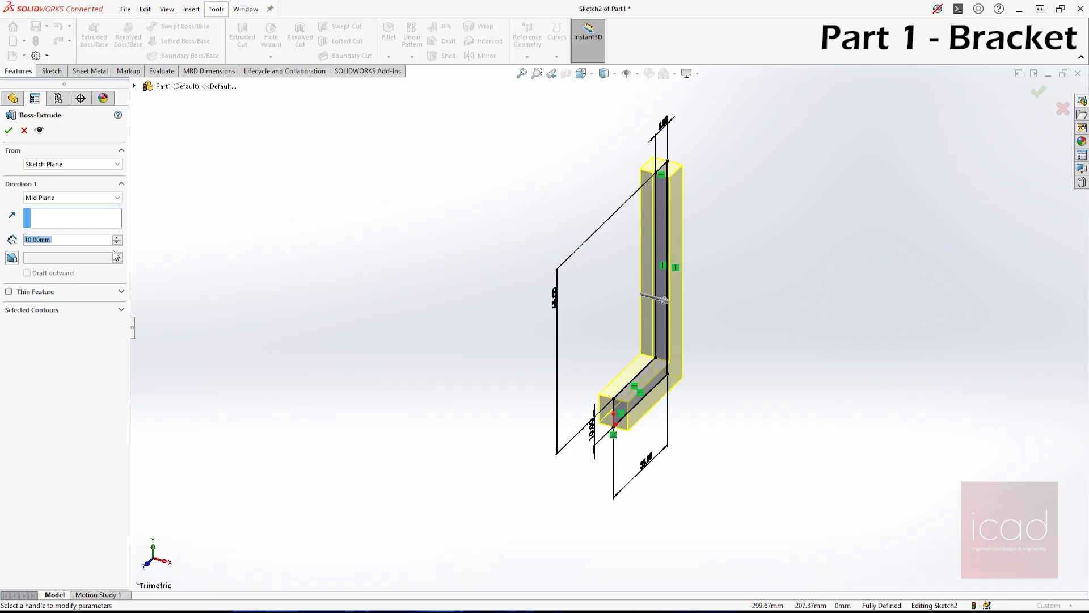
{"action": "type", "text": "48+24"}
{"action": "key", "text": "Return"}
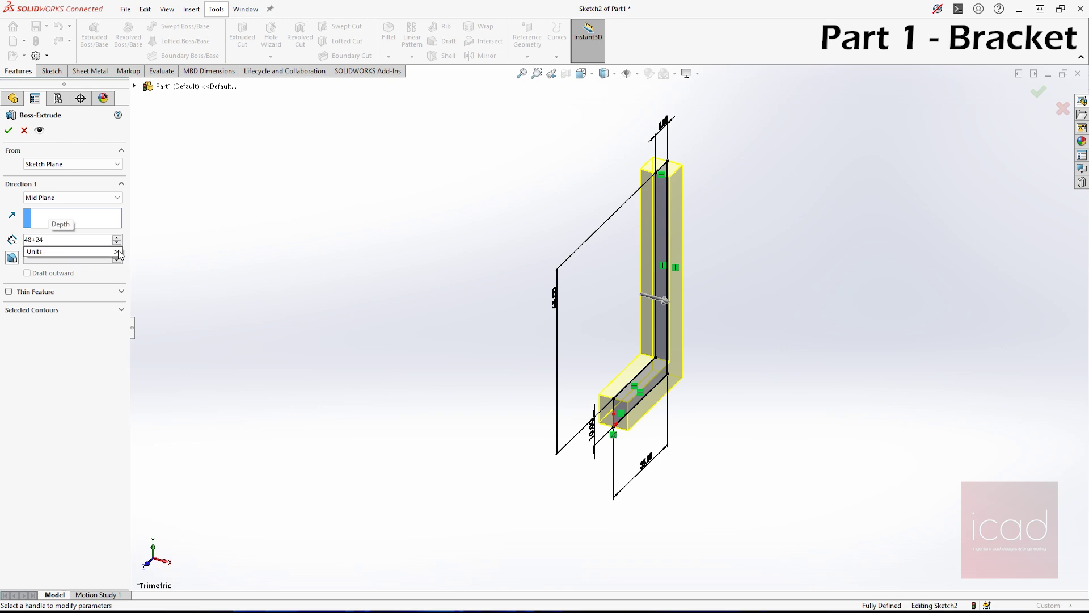
{"action": "key", "text": "Return"}
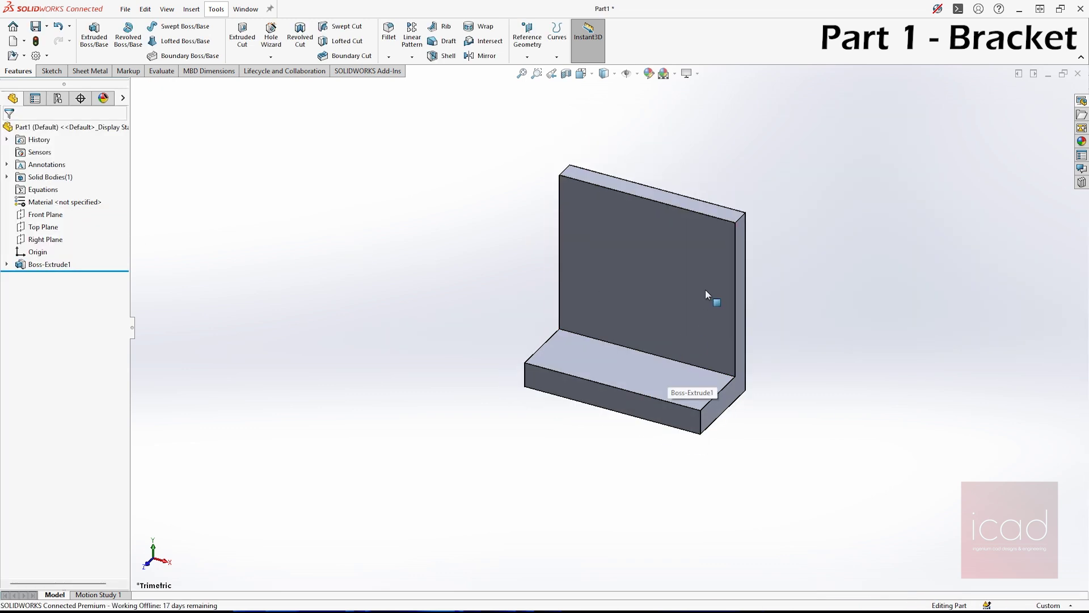
Sketch a corner rectangle about 29 mm wide on the upright wall's inner face, from its top edge down to the base's upper edge.
{"action": "left_click", "coordinate": [706, 289]}
{"action": "left_click", "coordinate": [758, 256]}
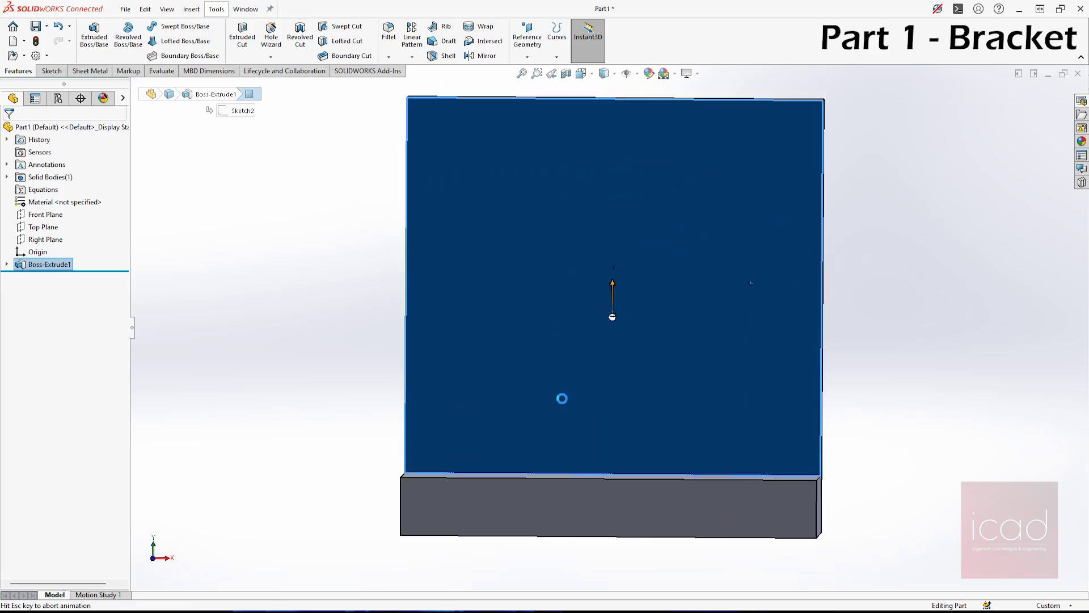
{"action": "left_click", "coordinate": [256, 387]}
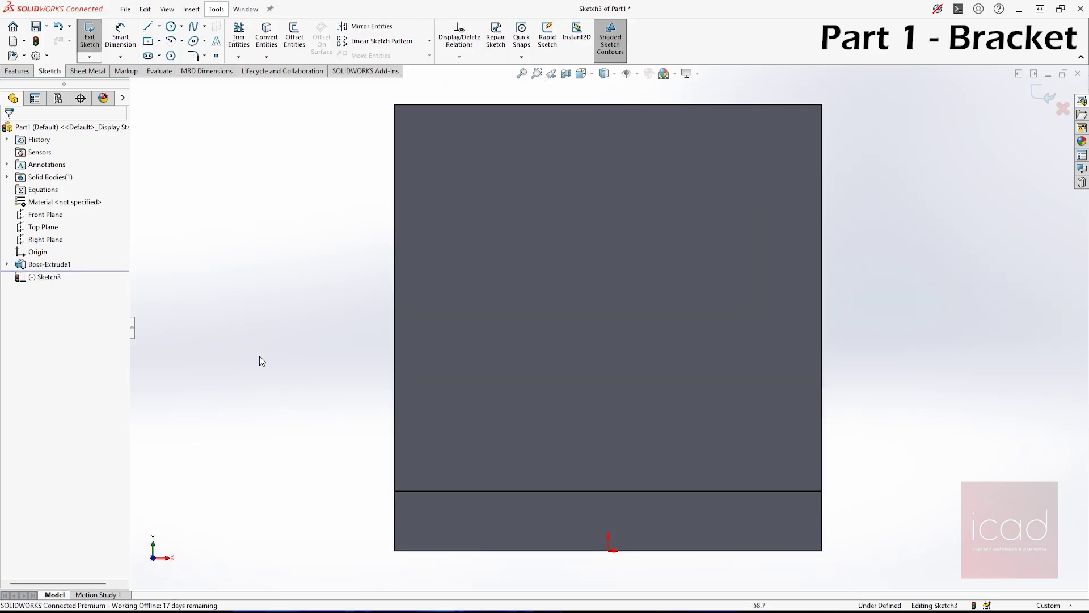
{"action": "left_click", "coordinate": [159, 41]}
{"action": "left_click", "coordinate": [176, 52]}
{"action": "left_click", "coordinate": [533, 105]}
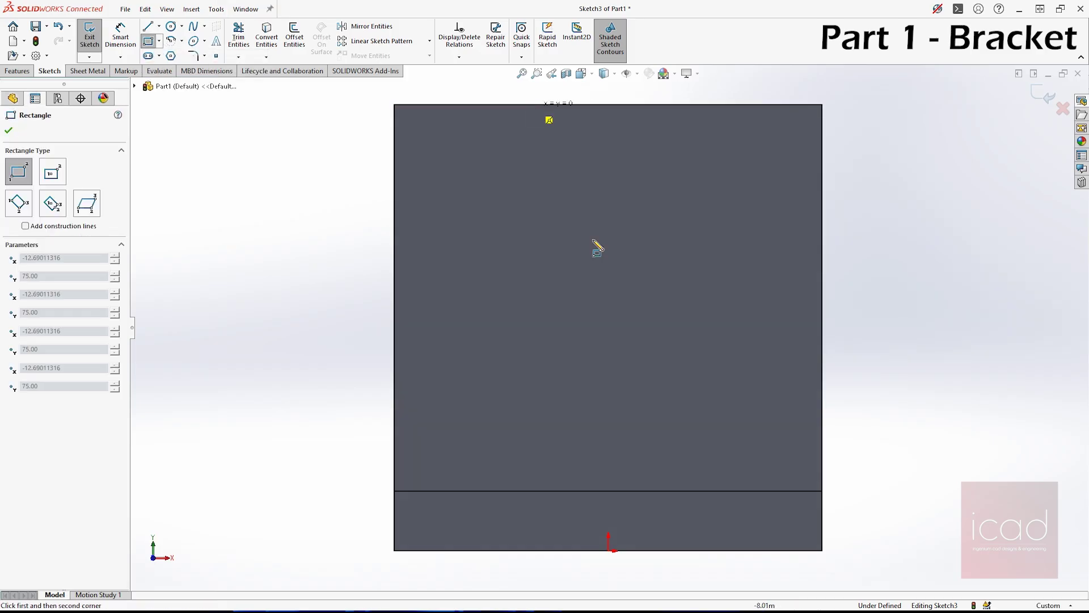
{"action": "left_click", "coordinate": [703, 492]}
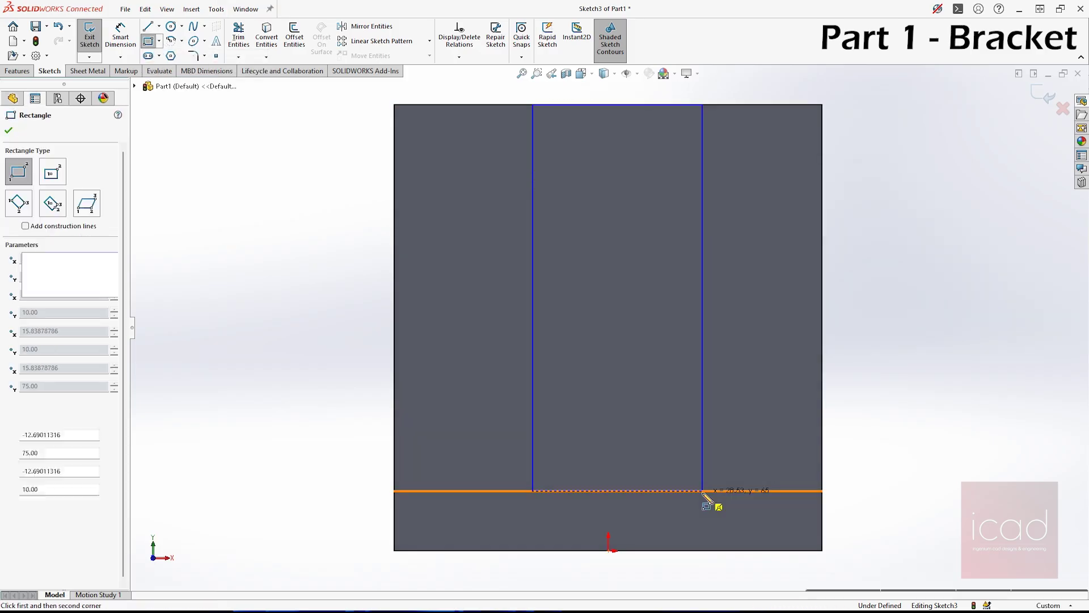
{"action": "key", "text": "Escape"}
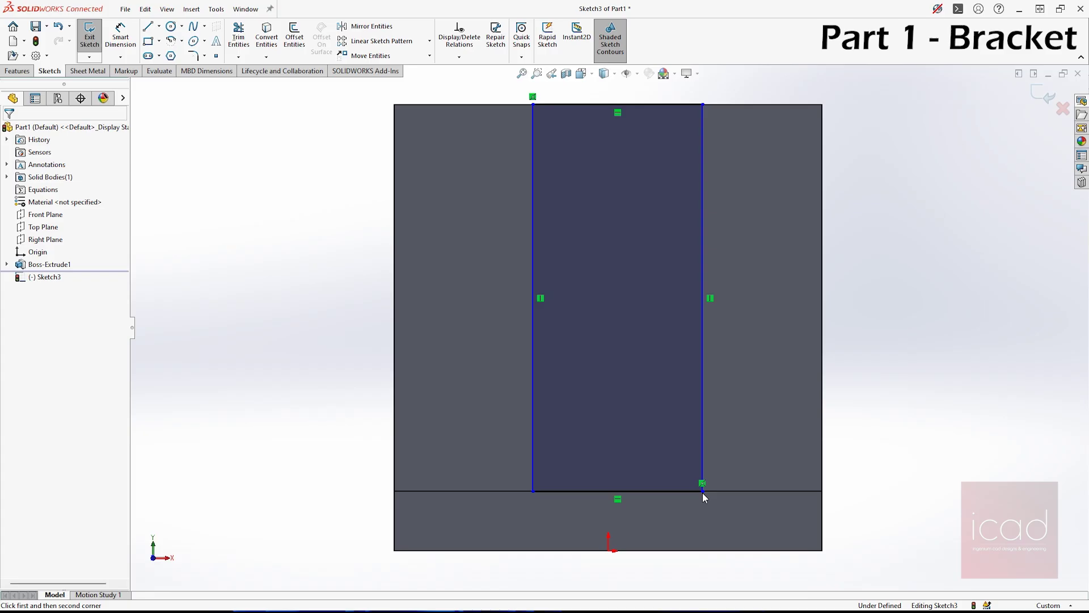
Add a Vertical relation between the midpoint of the rectangle's top line and the origin.
{"action": "left_click", "coordinate": [617, 106]}
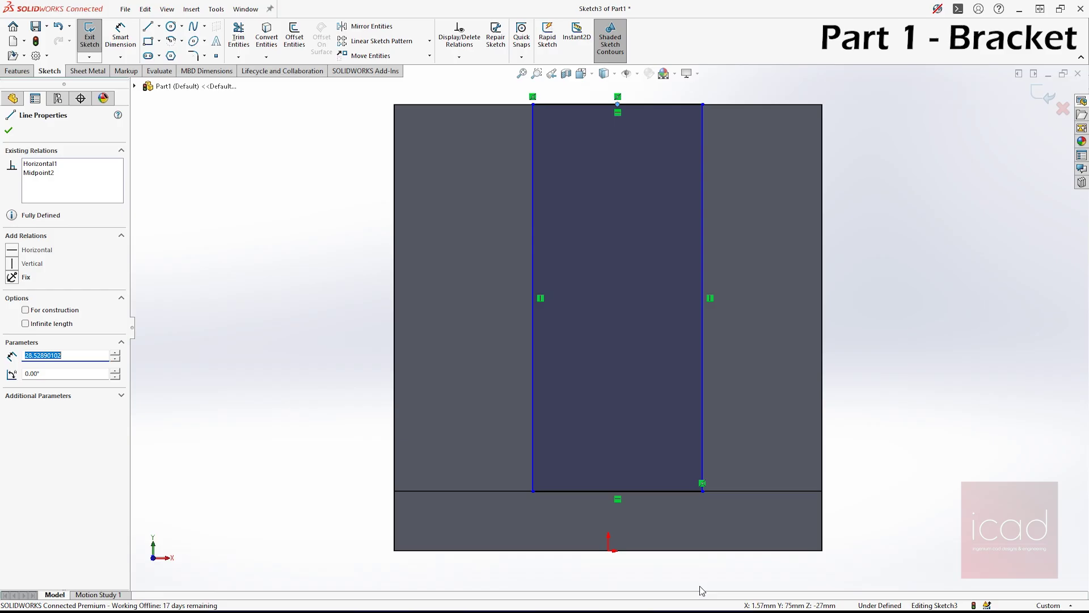
{"action": "left_click", "coordinate": [609, 550], "text": "ctrl"}
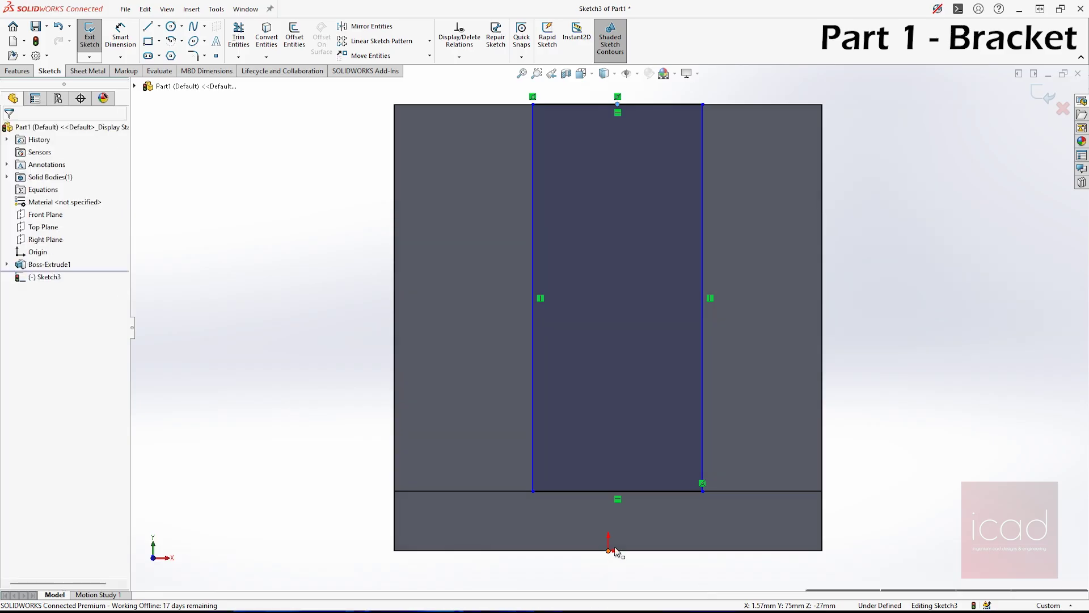
{"action": "left_click", "coordinate": [667, 501]}
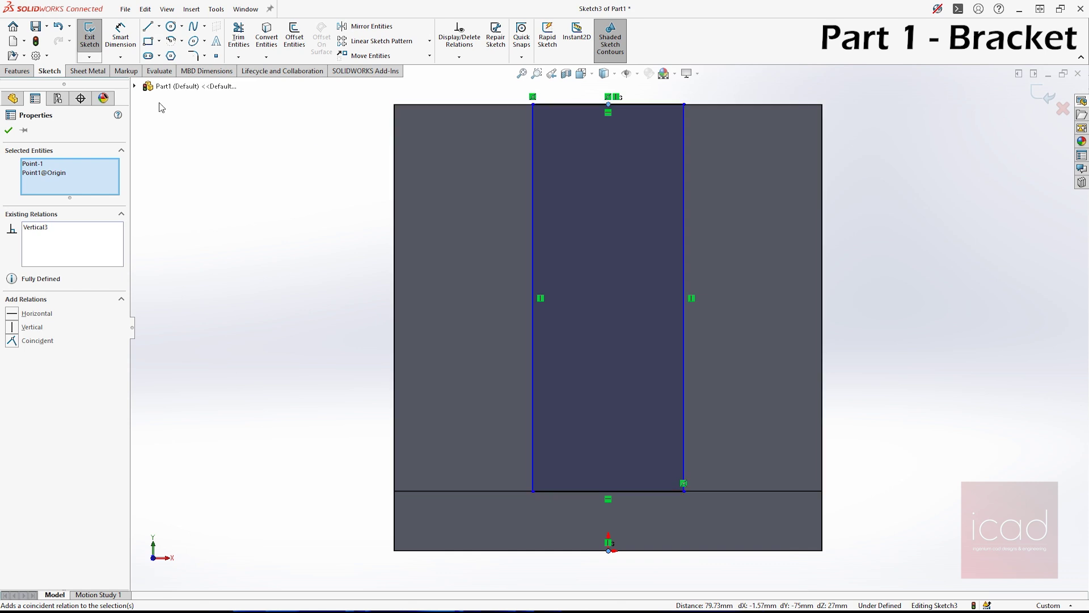
{"action": "key", "text": "Escape"}
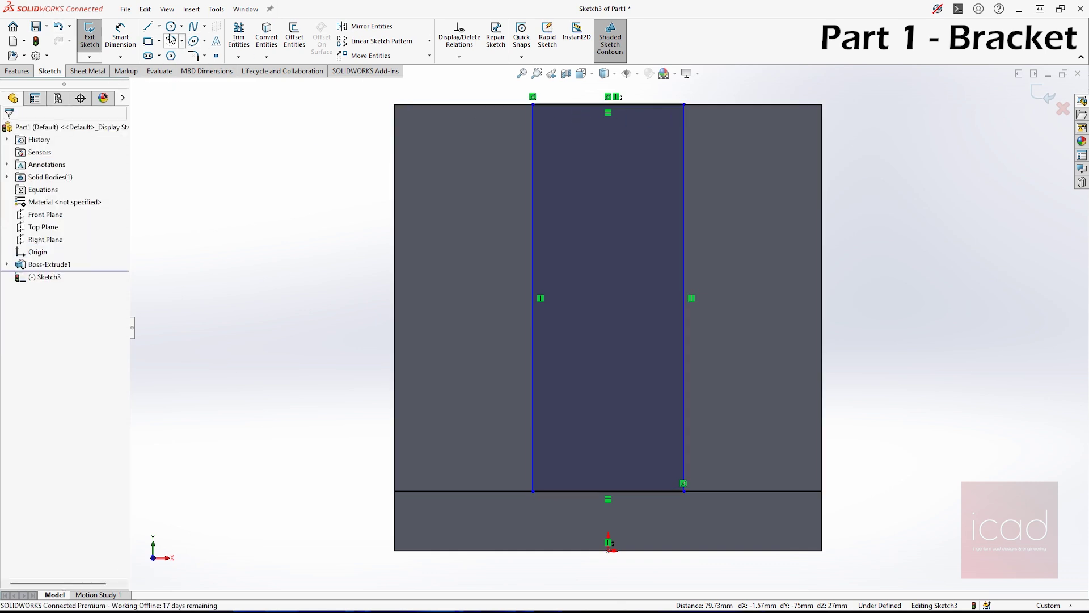
Sketch a 3 Point Arc of about 12.7 mm radius between the rectangle's two side lines, bulging up just below the top line.
{"action": "left_click", "coordinate": [181, 41]}
{"action": "left_click", "coordinate": [198, 83]}
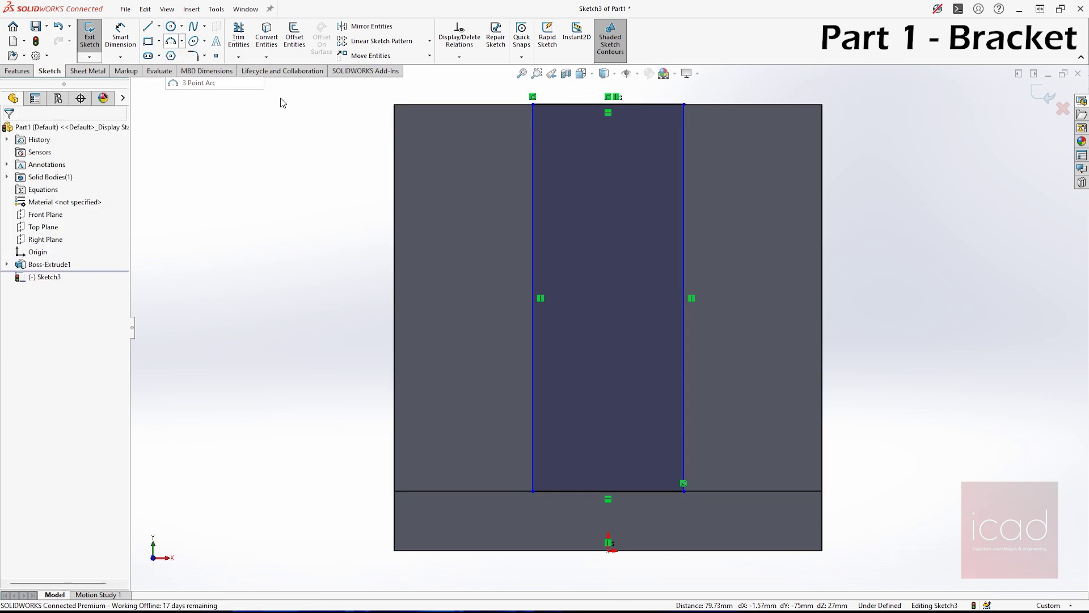
{"action": "left_click", "coordinate": [534, 182]}
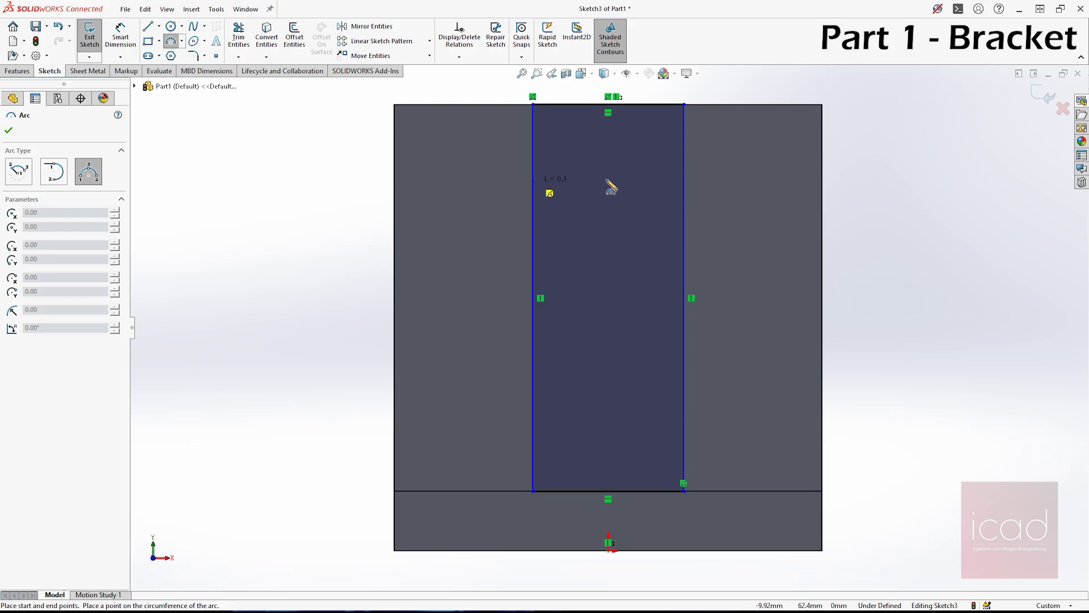
{"action": "left_click", "coordinate": [685, 183]}
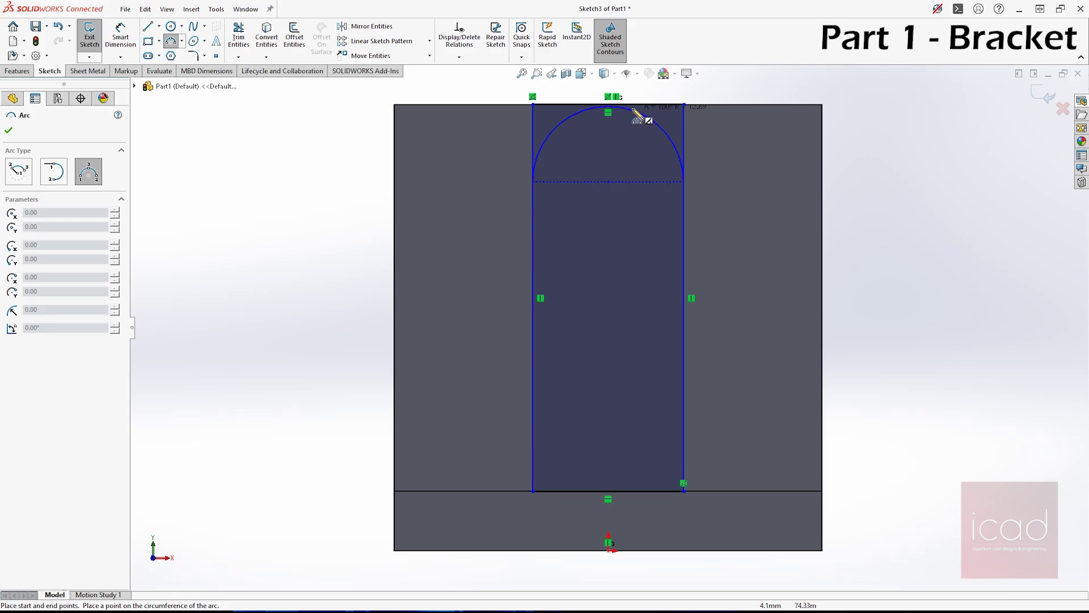
{"action": "left_click", "coordinate": [636, 114]}
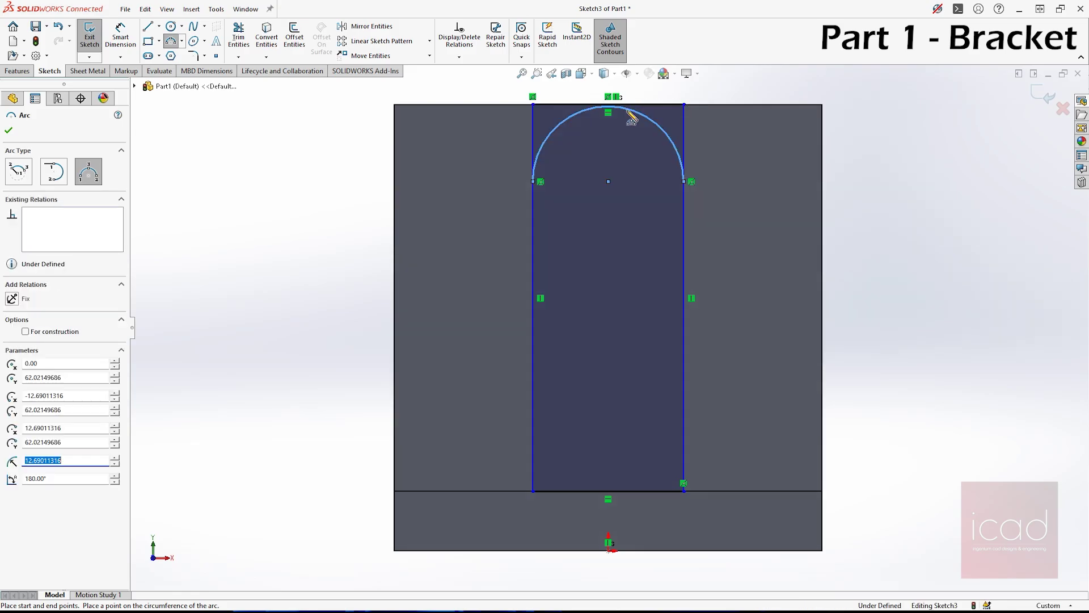
{"action": "key", "text": "Escape"}
Make the arc tangent to the rectangle's top line.
{"action": "scroll", "coordinate": [627, 114], "scroll_direction": "up", "scroll_amount": 5}
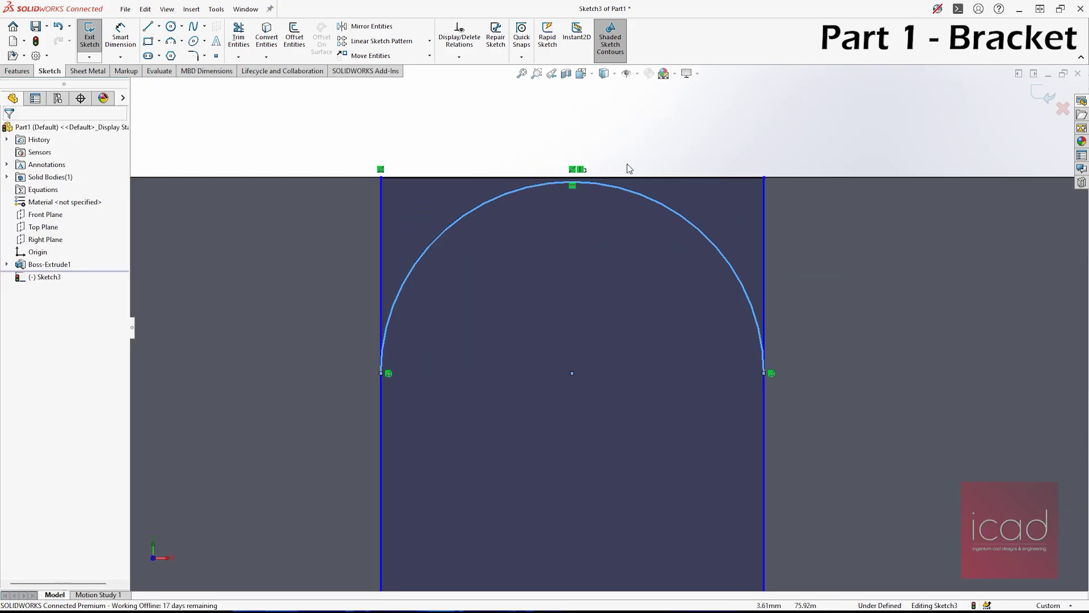
{"action": "key", "text": "Escape"}
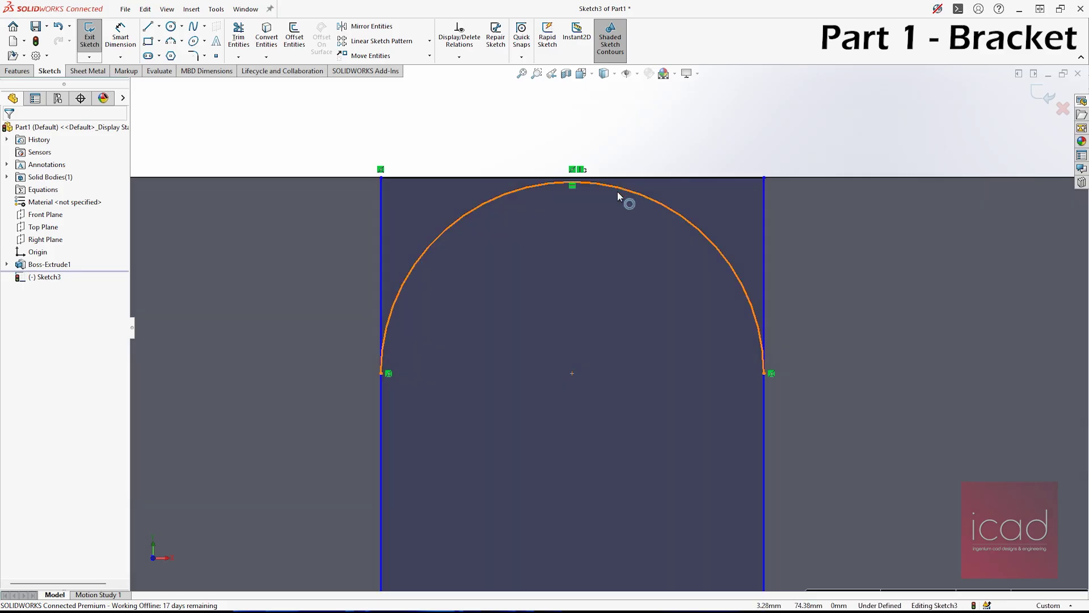
{"action": "left_click", "coordinate": [631, 193]}
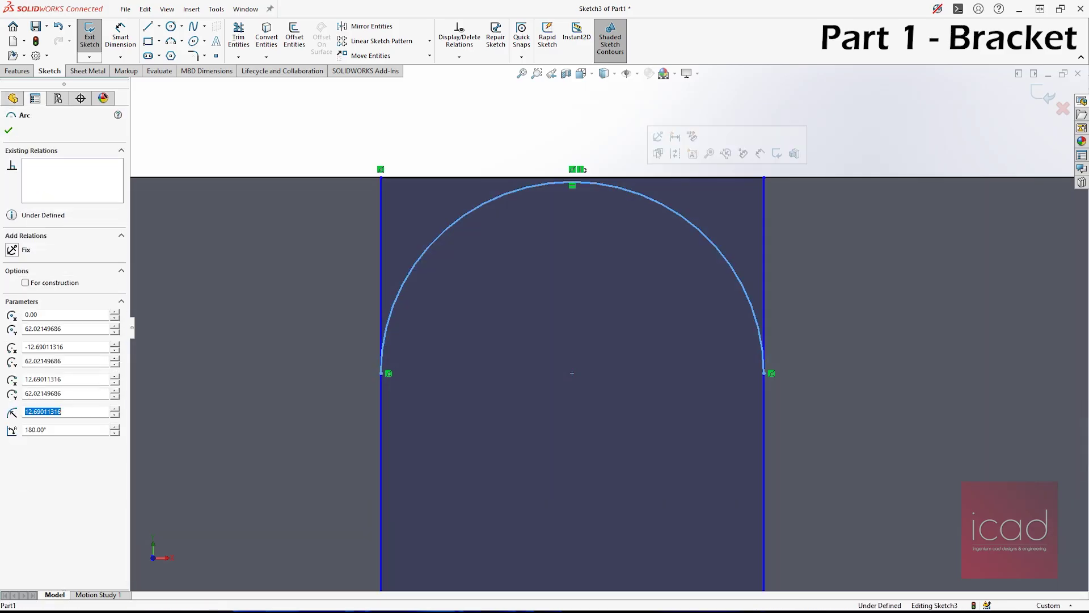
{"action": "left_click", "coordinate": [634, 178], "text": "ctrl"}
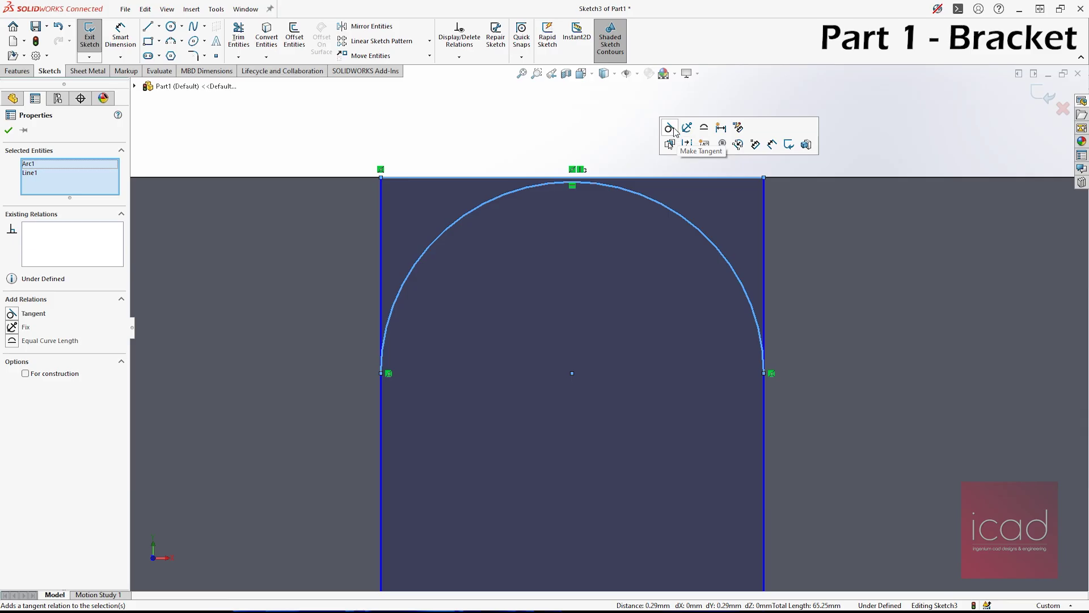
{"action": "left_click", "coordinate": [674, 132]}
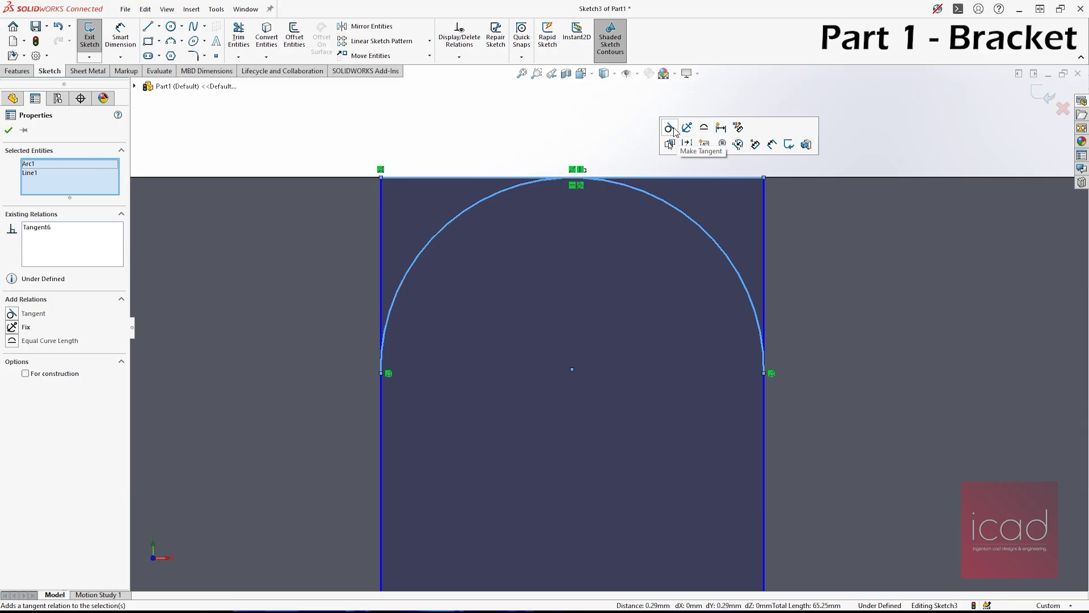
{"action": "key", "text": "Escape"}
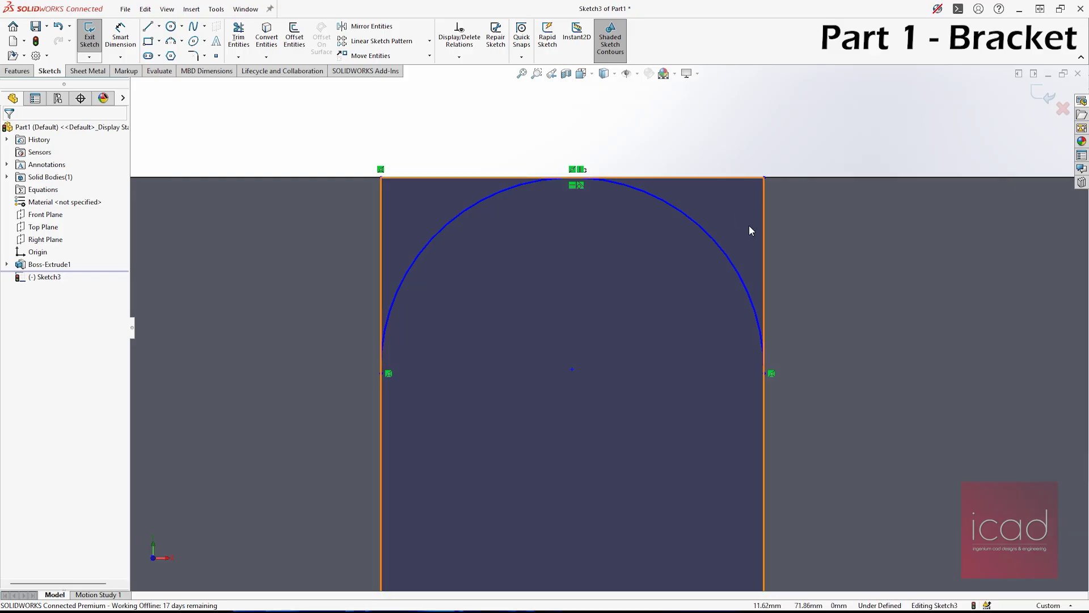
Dimension the rectangle's top line to a width of 30 mm.
{"action": "left_click", "coordinate": [754, 250]}
{"action": "left_click", "coordinate": [125, 43]}
{"action": "left_click", "coordinate": [491, 180]}
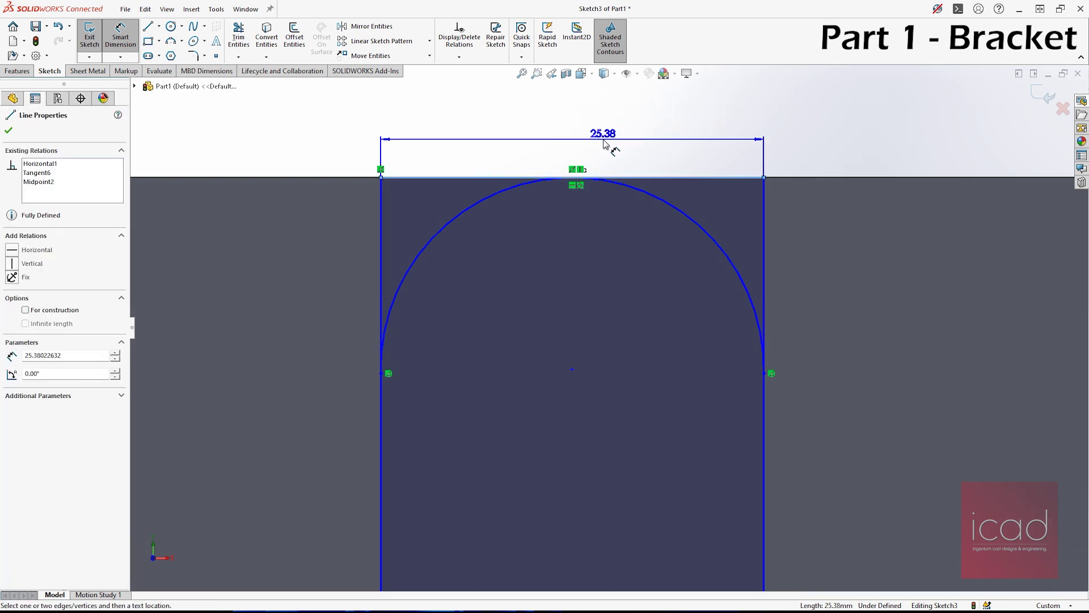
{"action": "left_click", "coordinate": [604, 143]}
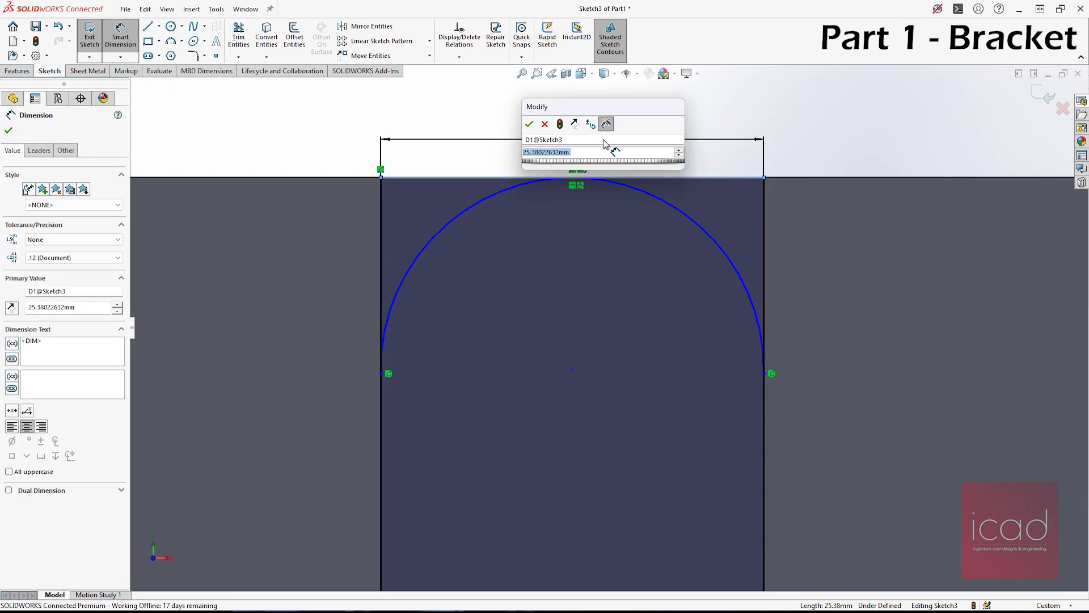
{"action": "key", "text": "Return"}
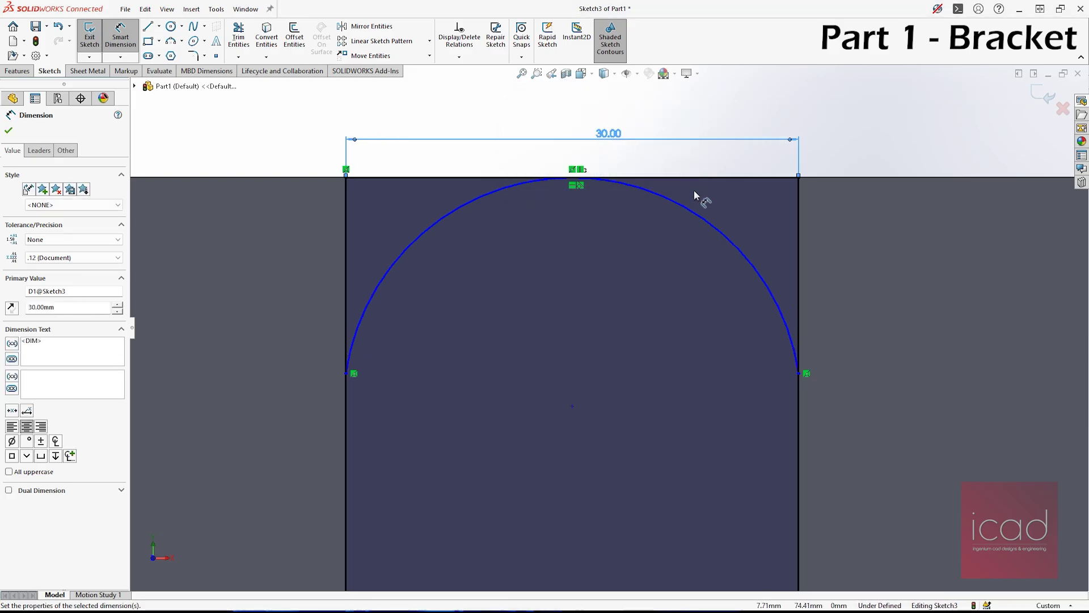
{"action": "scroll", "coordinate": [730, 246], "scroll_direction": "up", "scroll_amount": 3}
{"action": "left_click", "coordinate": [662, 280]}
{"action": "key", "text": "Escape"}
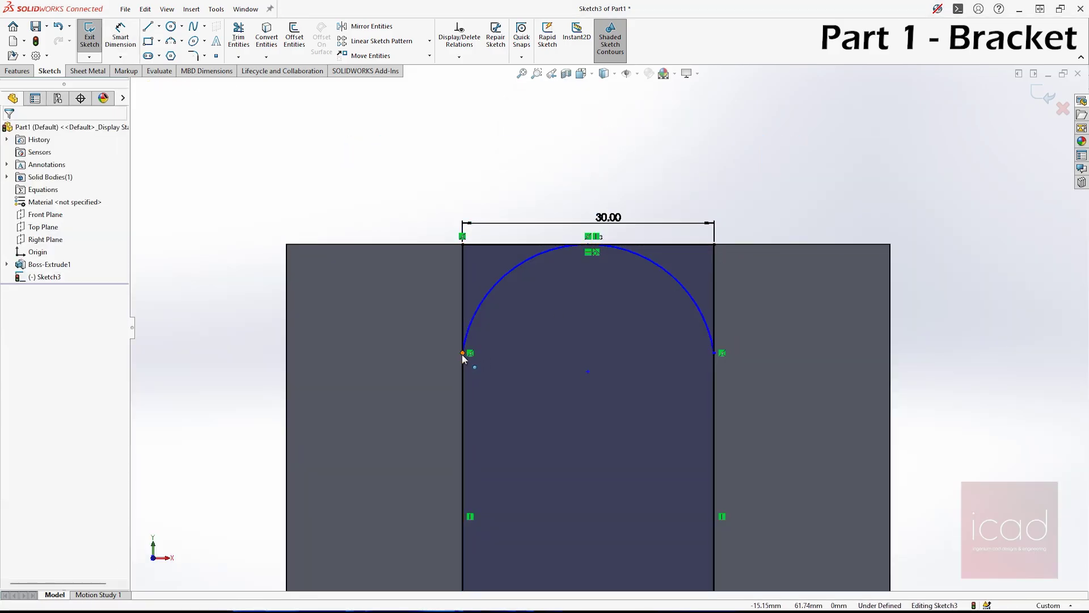
Pull the arc lower on the rectangle's side lines and make it tangent to the right side line.
{"action": "left_click_drag", "start_coordinate": [591, 405], "coordinate": [587, 441]}
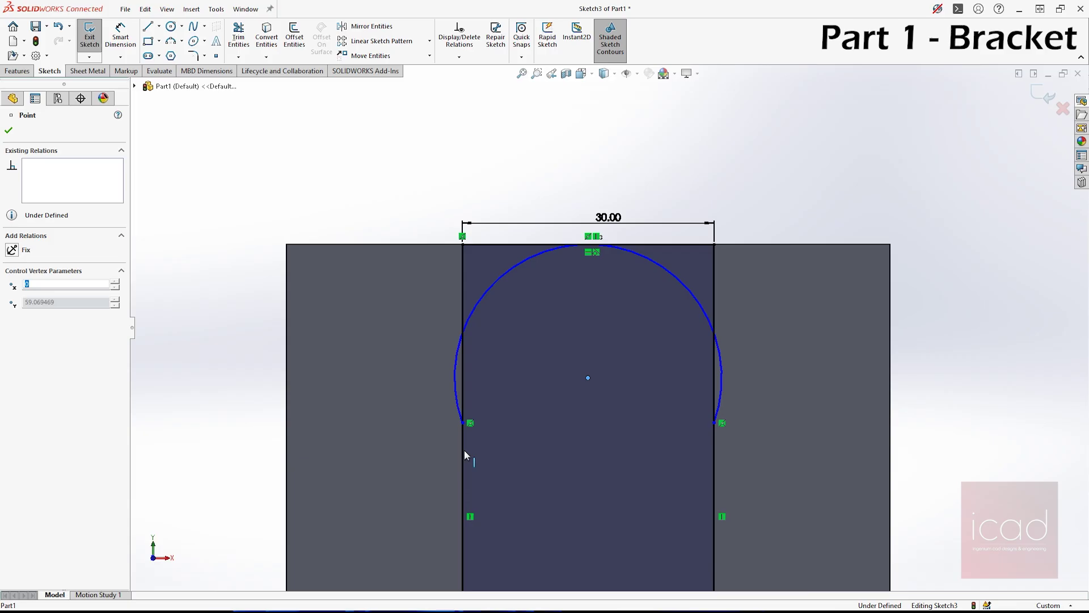
{"action": "left_click", "coordinate": [722, 382]}
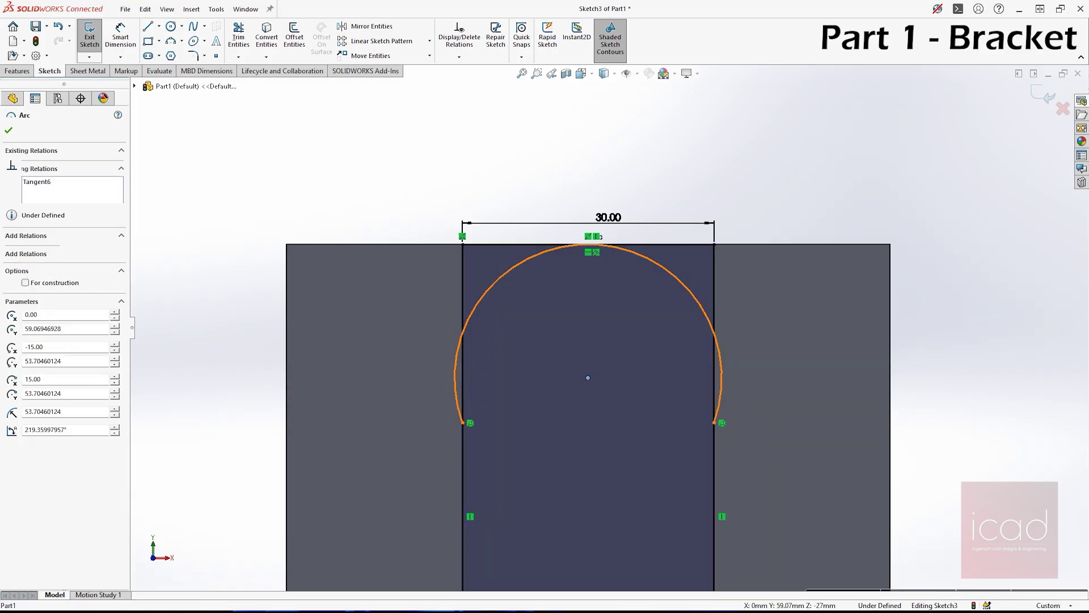
{"action": "left_click", "coordinate": [715, 282], "text": "ctrl"}
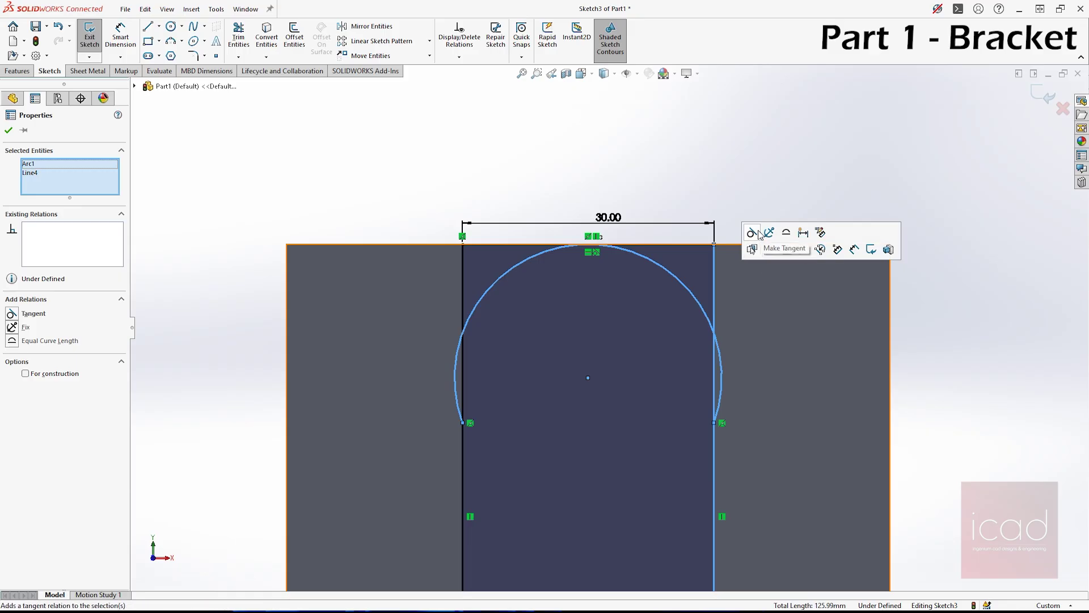
{"action": "left_click", "coordinate": [751, 232]}
{"action": "key", "text": "Escape"}
Make the arc tangent to the rectangle's left side line.
{"action": "left_click", "coordinate": [454, 366]}
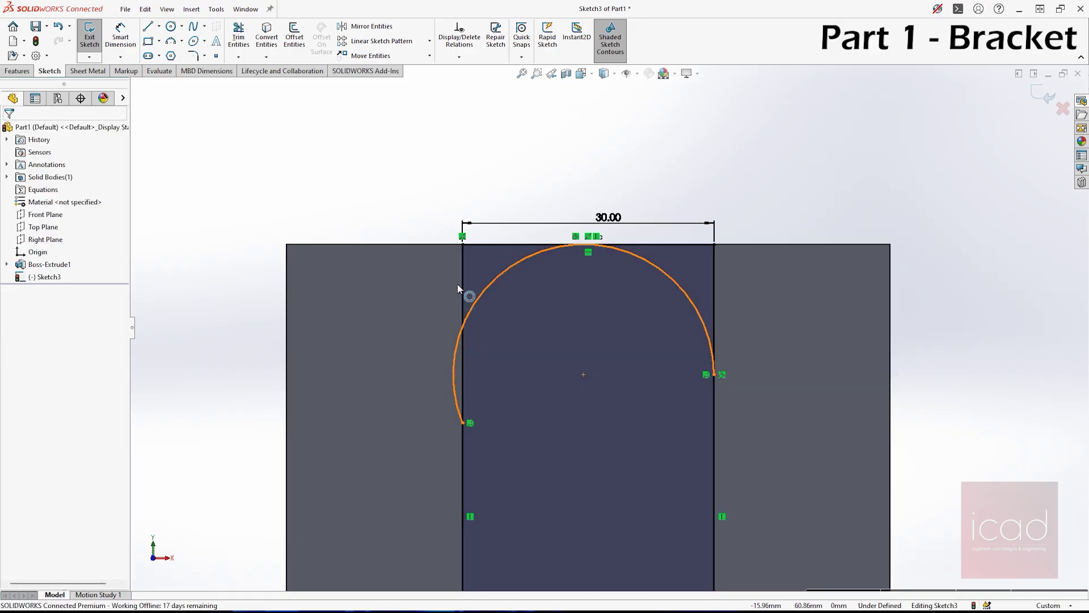
{"action": "left_click", "coordinate": [462, 284]}
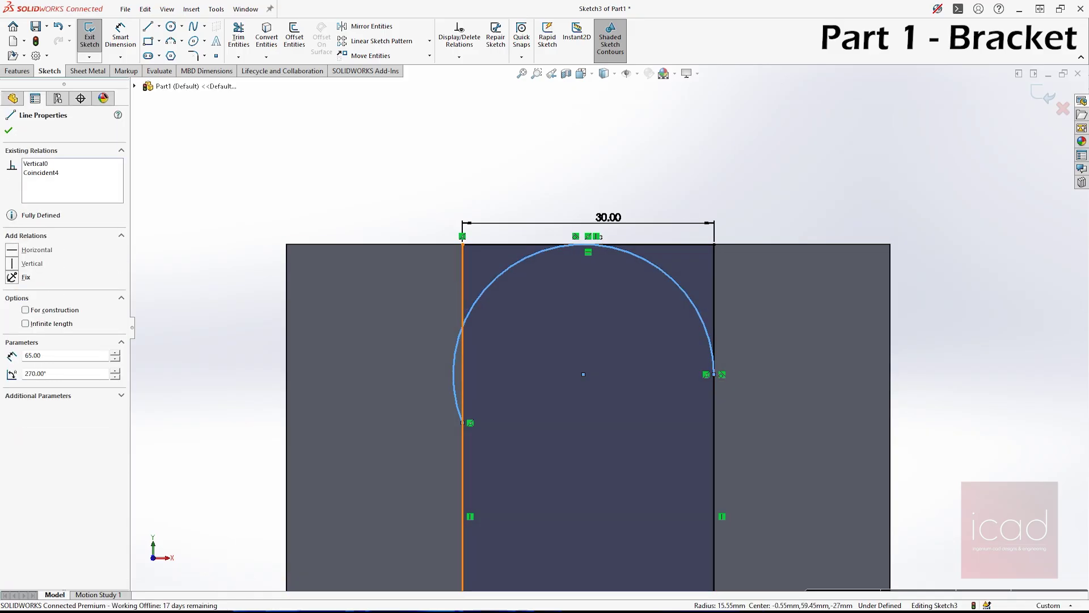
{"action": "left_click", "coordinate": [494, 287], "text": "ctrl"}
{"action": "left_click", "coordinate": [504, 236]}
{"action": "key", "text": "Escape"}
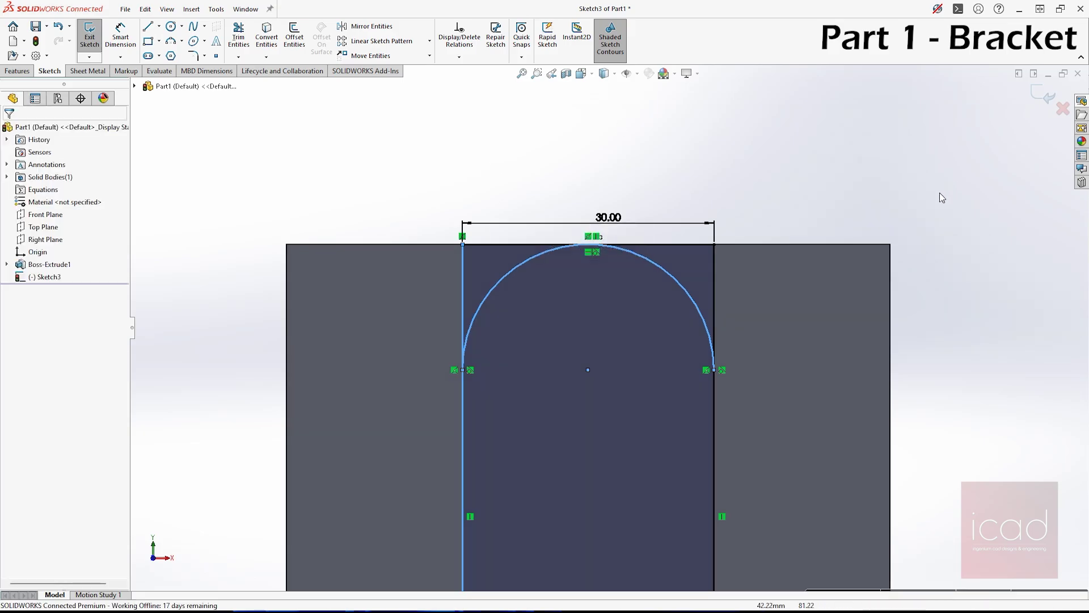
Power trim away the rectangle's bottom line along the base's upper edge.
{"action": "key", "text": "f"}
{"action": "scroll", "coordinate": [738, 398], "scroll_direction": "up", "scroll_amount": 3}
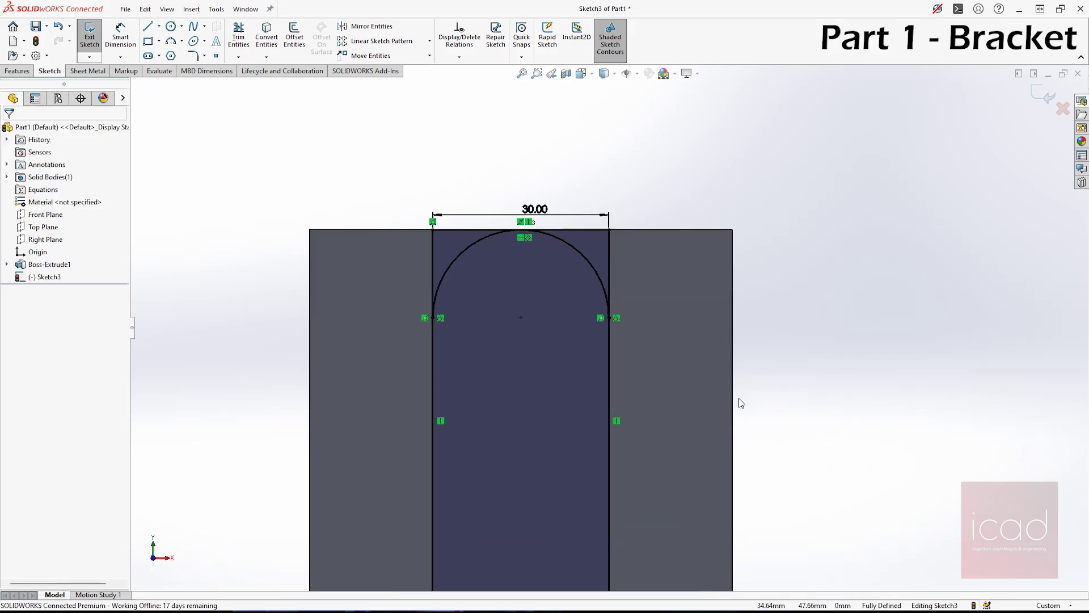
{"action": "scroll", "coordinate": [719, 471], "scroll_direction": "down", "scroll_amount": 3}
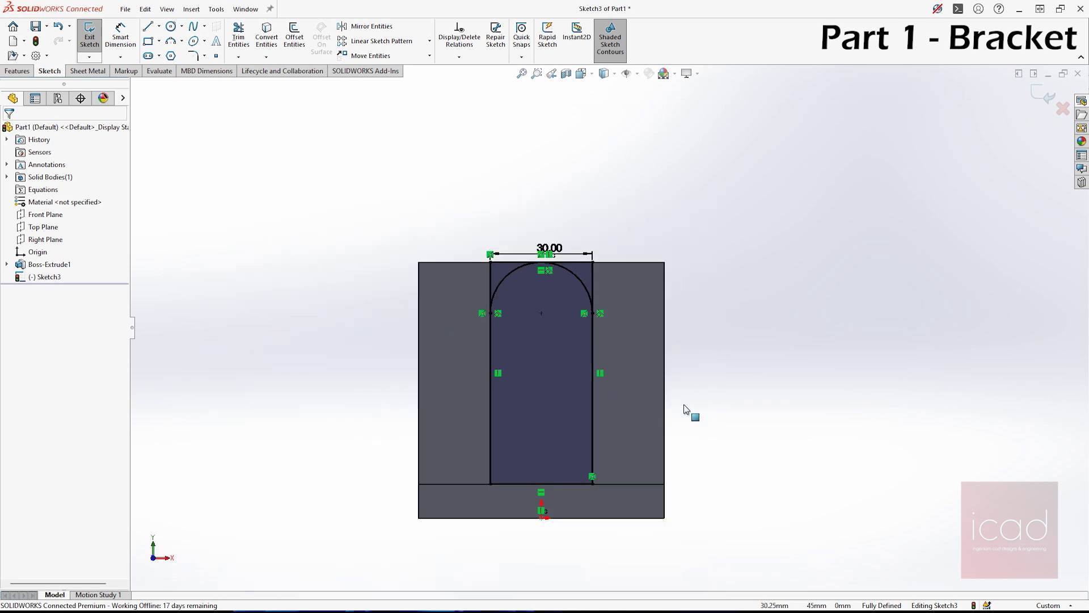
{"action": "scroll", "coordinate": [609, 507], "scroll_direction": "up", "scroll_amount": 3}
{"action": "scroll", "coordinate": [564, 413], "scroll_direction": "down", "scroll_amount": 2}
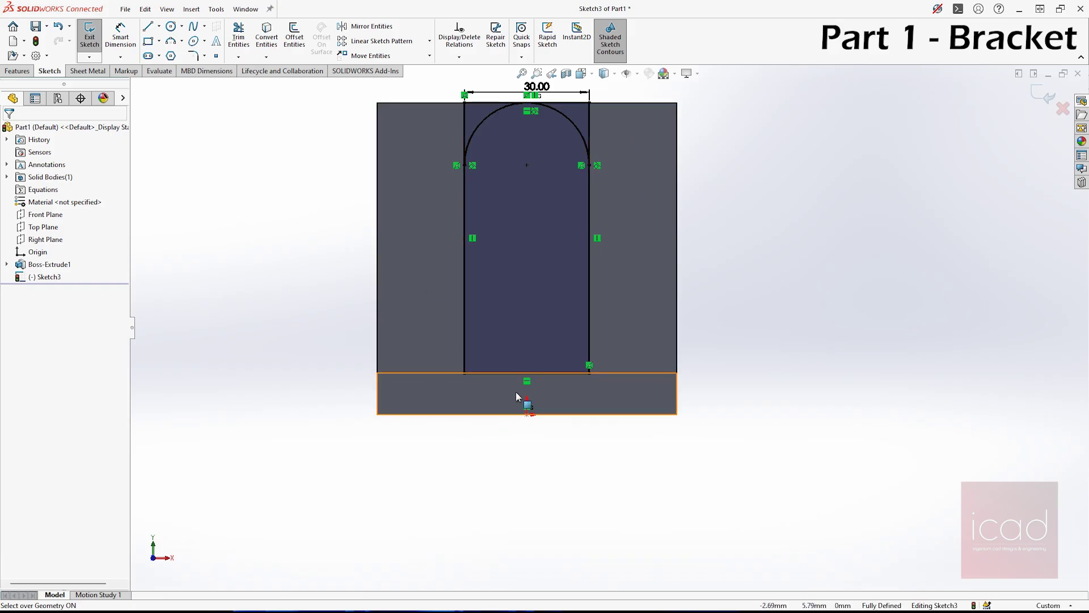
{"action": "left_click", "coordinate": [493, 409]}
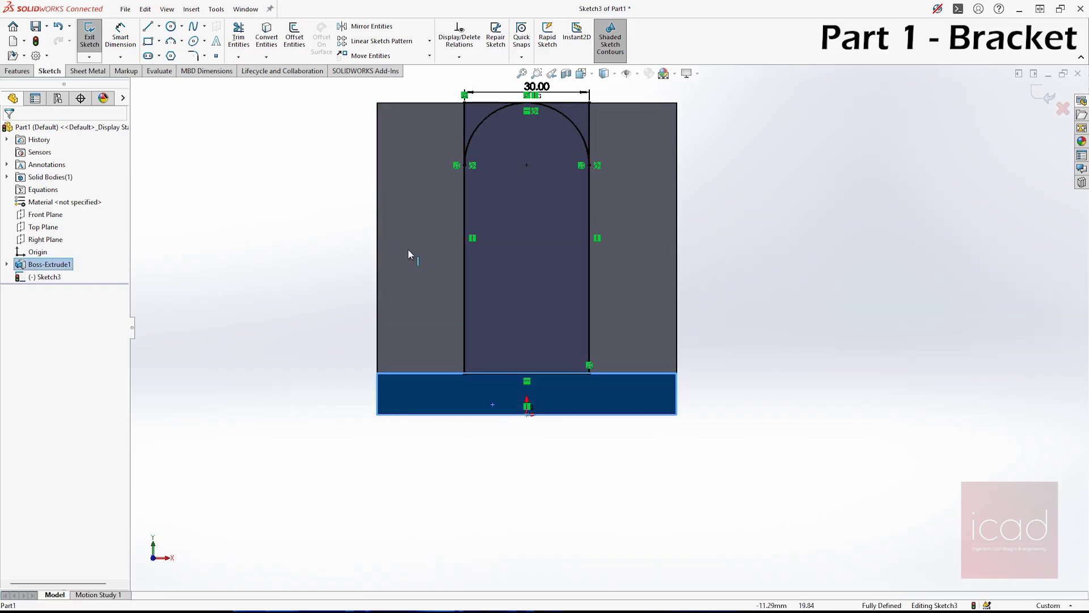
{"action": "left_click", "coordinate": [238, 35]}
{"action": "left_click_drag", "start_coordinate": [498, 401], "coordinate": [509, 347]}
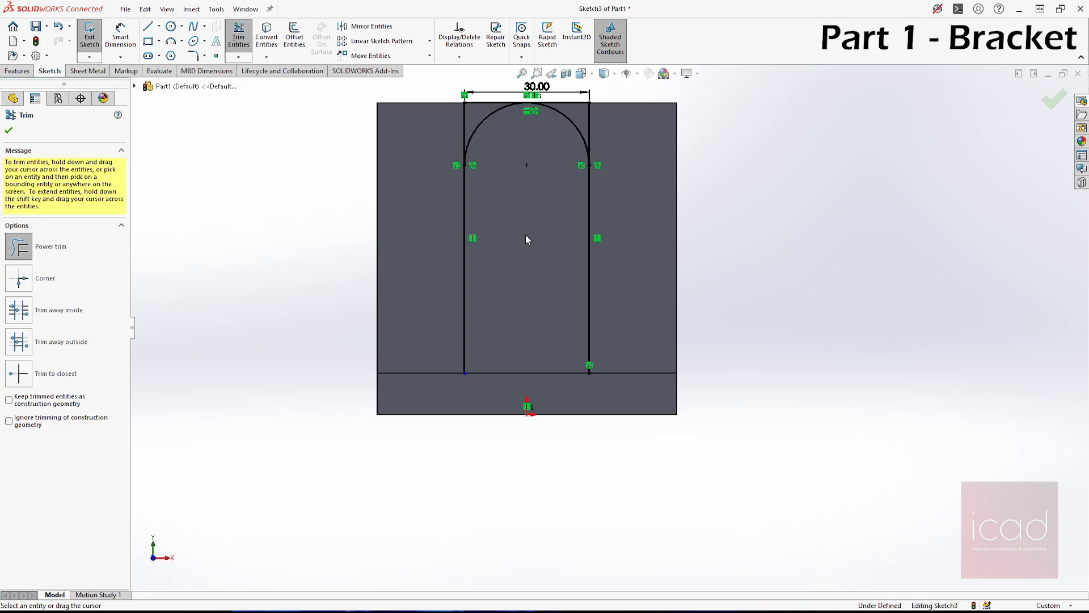
Try to trim the rectangle's upper-left corner outside the arc without keeping construction geometry, and undo that trim.
{"action": "scroll", "coordinate": [462, 97], "scroll_direction": "down", "scroll_amount": 4}
{"action": "left_click_drag", "start_coordinate": [543, 178], "coordinate": [642, 194]}
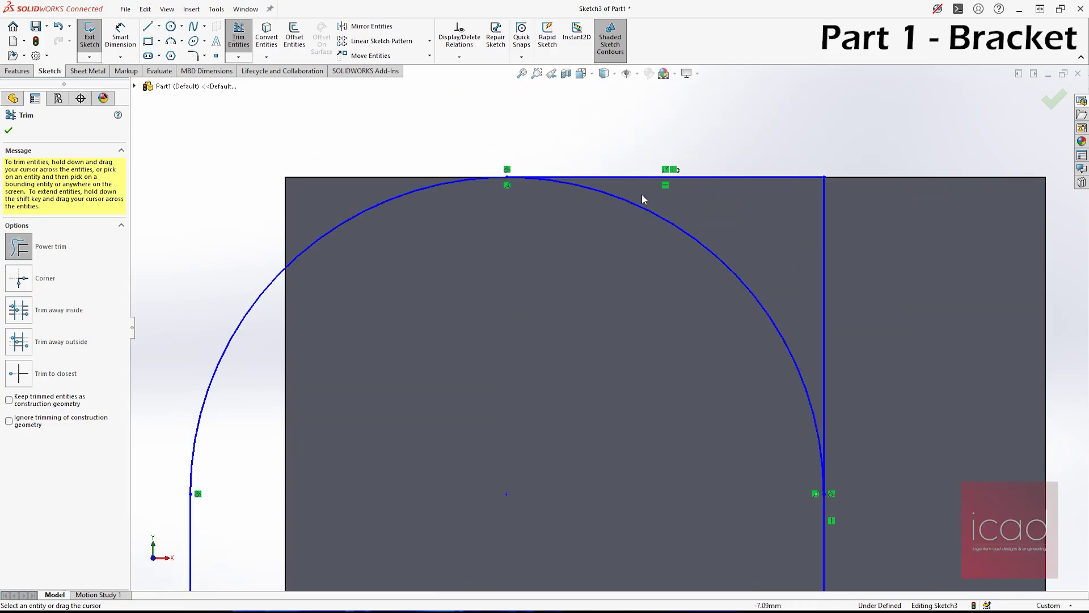
{"action": "key", "text": "ctrl+z"}
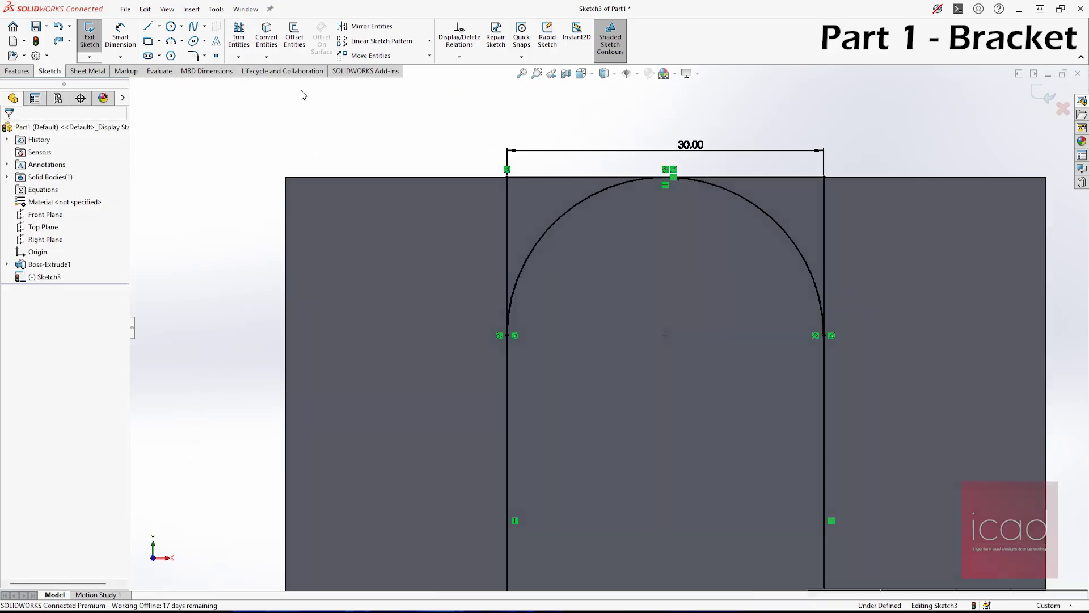
Power trim both upper corners of the rectangle outside the arc, with trimmed entities kept as construction geometry.
{"action": "left_click", "coordinate": [232, 50]}
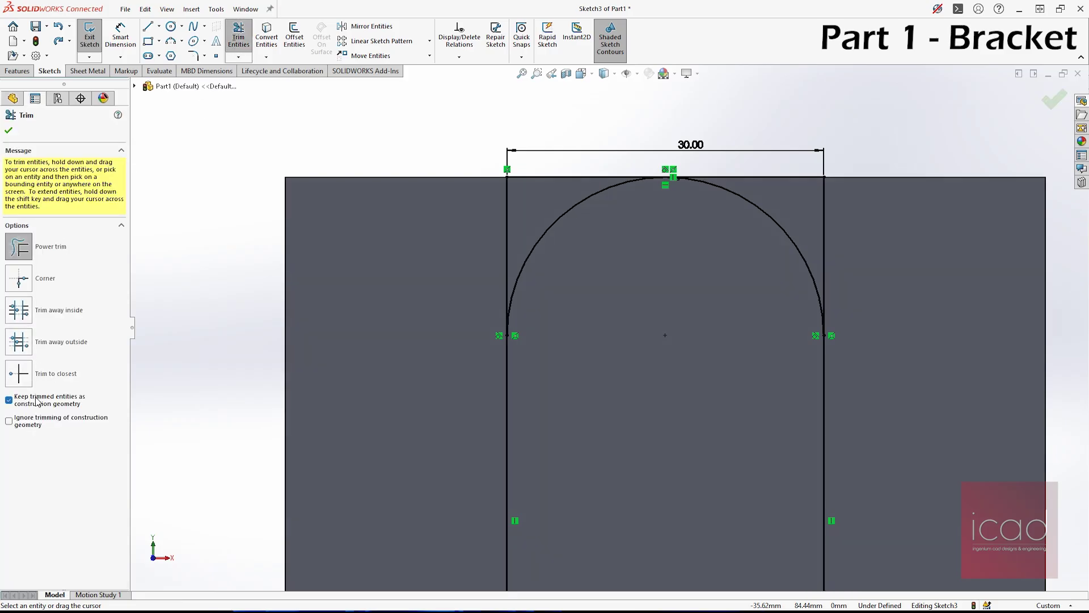
{"action": "left_click_drag", "start_coordinate": [563, 146], "coordinate": [498, 222]}
{"action": "left_click_drag", "start_coordinate": [677, 150], "coordinate": [785, 249]}
{"action": "scroll", "coordinate": [784, 250], "scroll_direction": "up", "scroll_amount": 5}
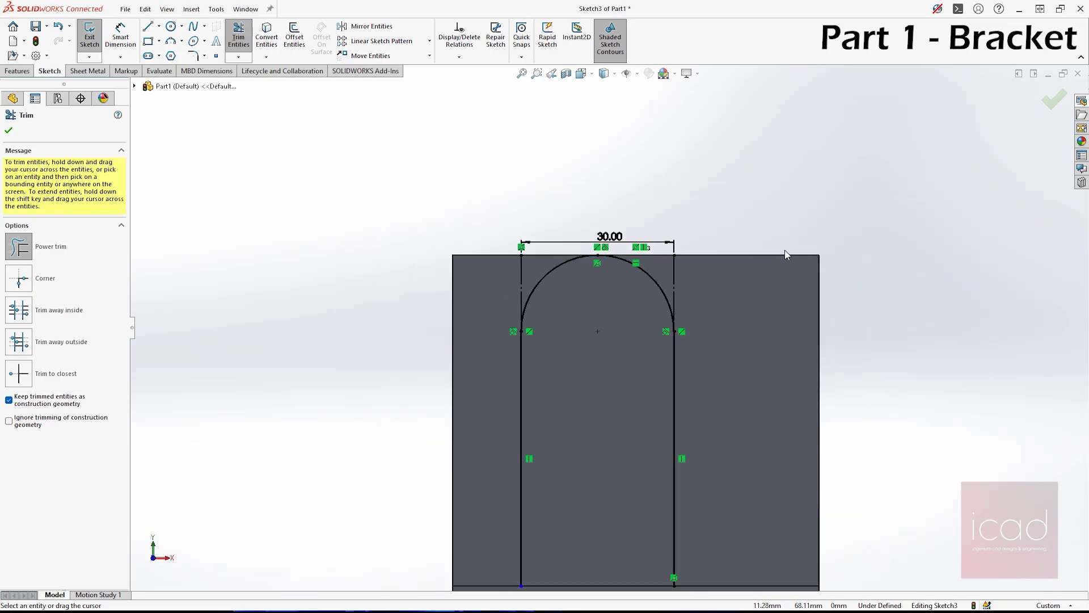
{"action": "key", "text": "Escape"}
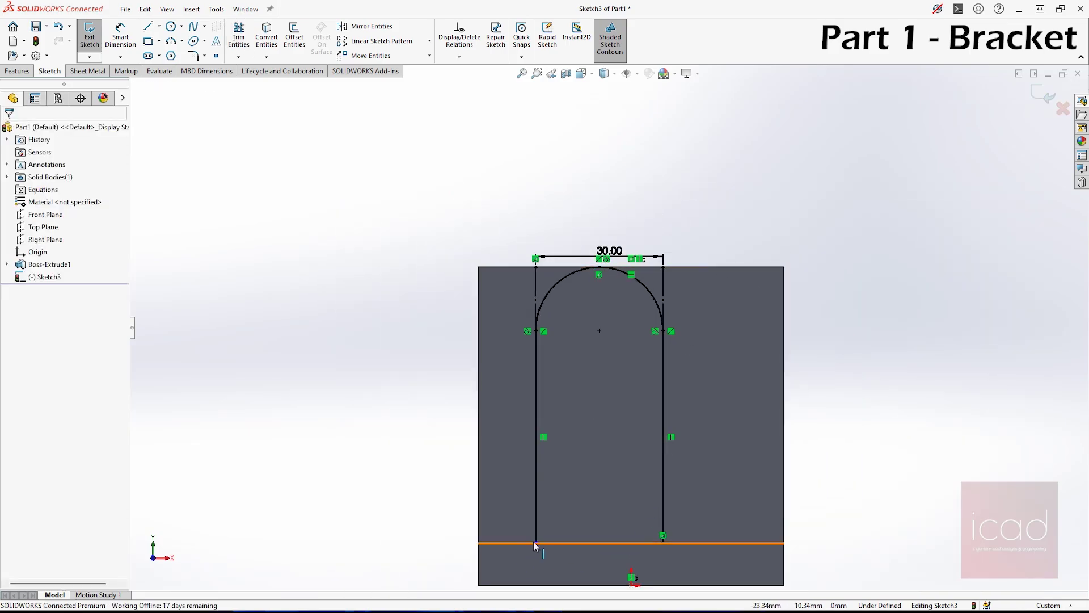
Attach the left side line's lower endpoint to the base's upper edge with a coincident relation.
{"action": "mouse_move", "coordinate": [536, 539]}
{"action": "left_mouse_down"}
{"action": "mouse_move", "coordinate": [537, 514]}
{"action": "mouse_move", "coordinate": [543, 541]}
{"action": "left_mouse_up"}
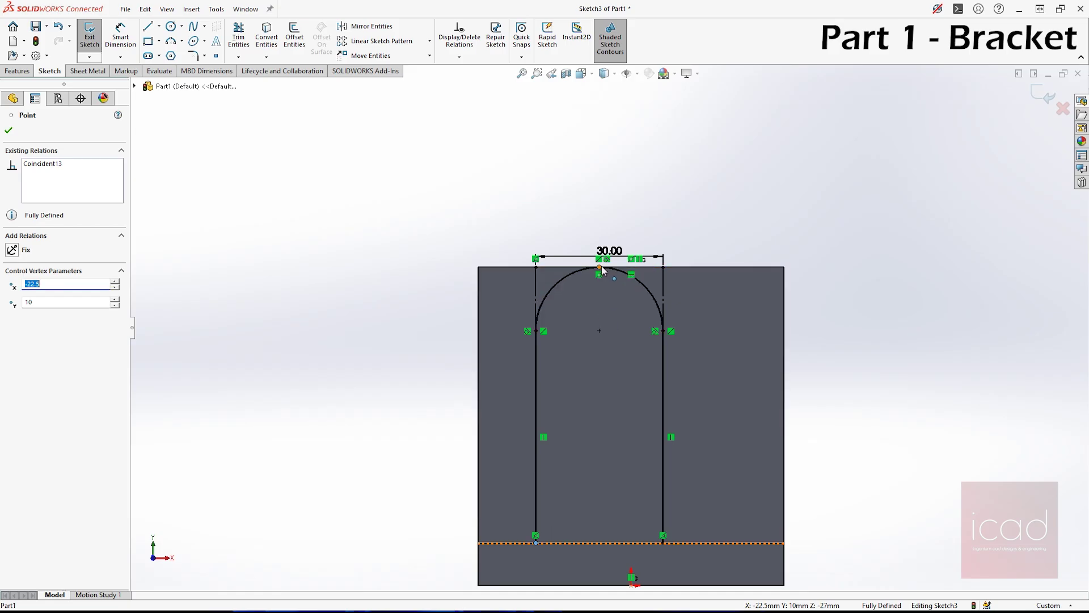
Undo the side line's coincident relation and the trims of the rectangle's upper corners and bottom line.
{"action": "key", "text": "ctrl+z"}
{"action": "key", "text": "ctrl+z"}
{"action": "key", "text": "ctrl+z"}
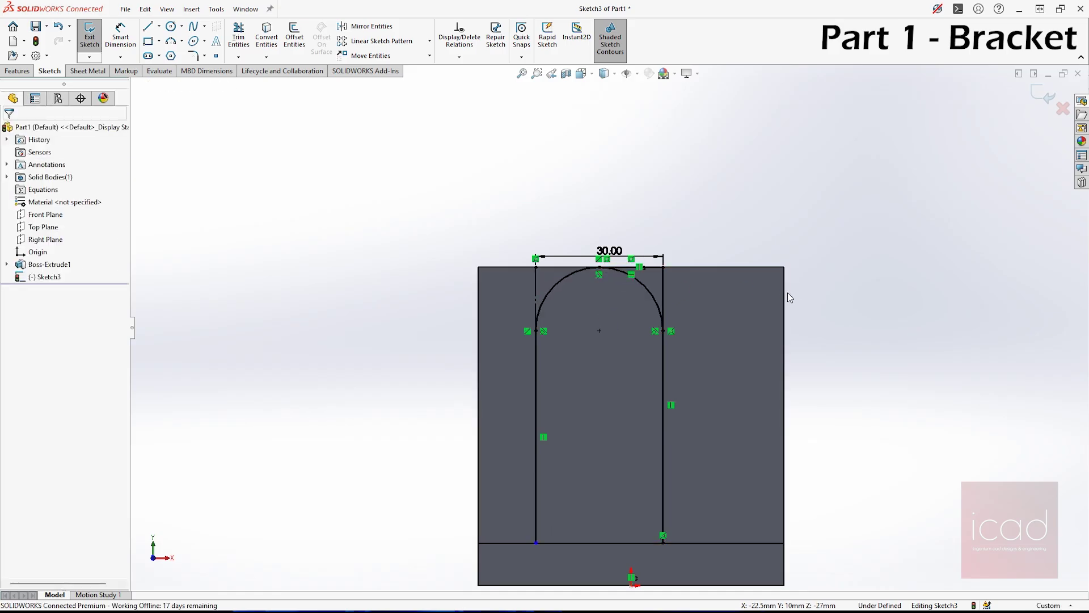
{"action": "scroll", "coordinate": [626, 358], "scroll_direction": "down", "scroll_amount": 2}
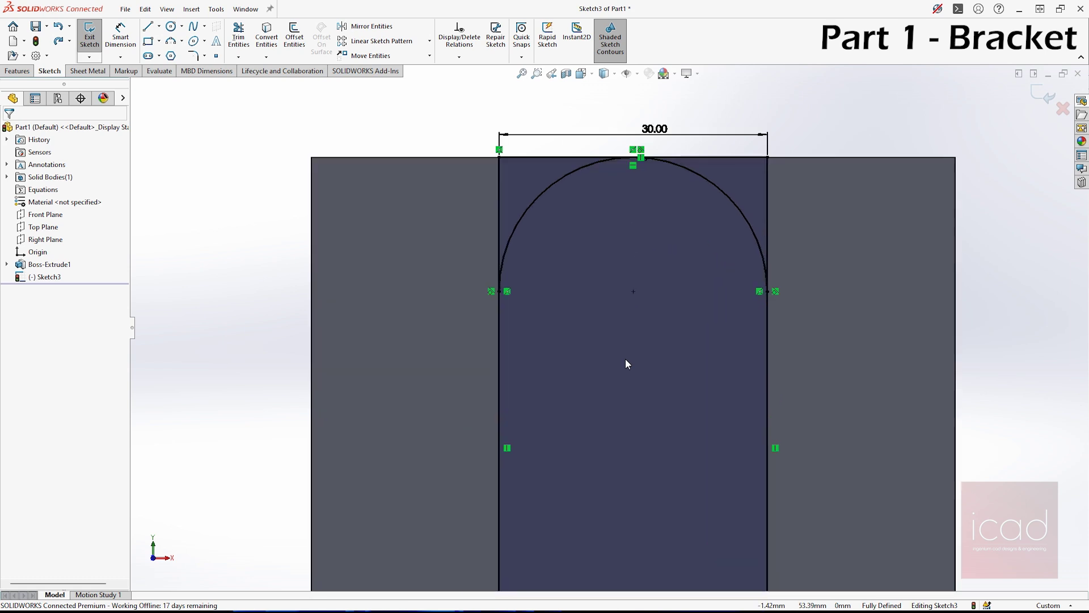
{"action": "scroll", "coordinate": [625, 358], "scroll_direction": "up", "scroll_amount": 3}
{"action": "scroll", "coordinate": [688, 454], "scroll_direction": "down", "scroll_amount": 2}
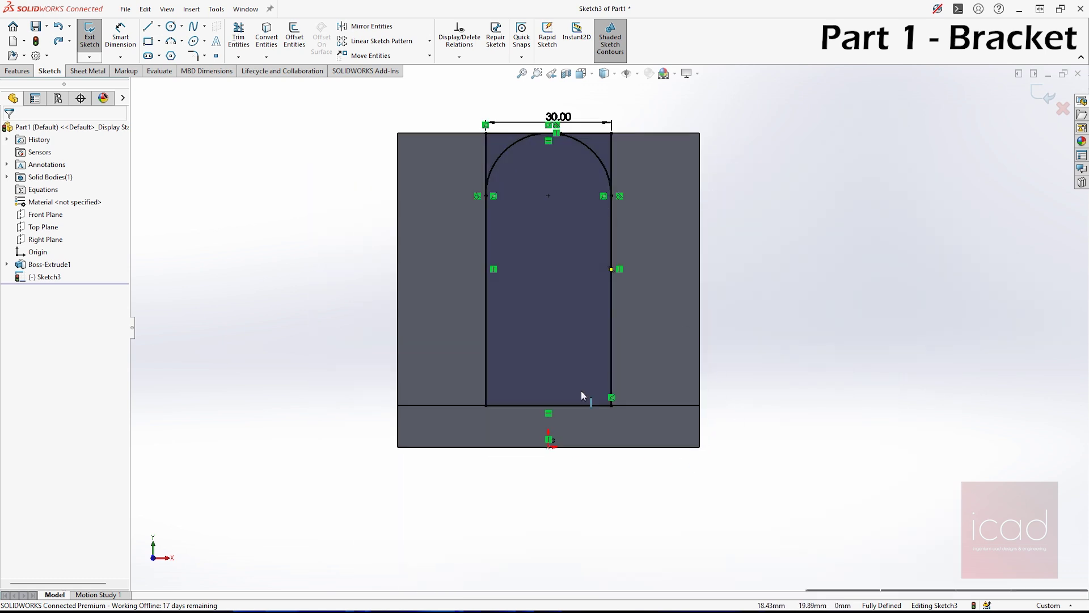
Convert all four lines of the 30 mm wide rectangle to construction geometry.
{"action": "left_click", "coordinate": [574, 404]}
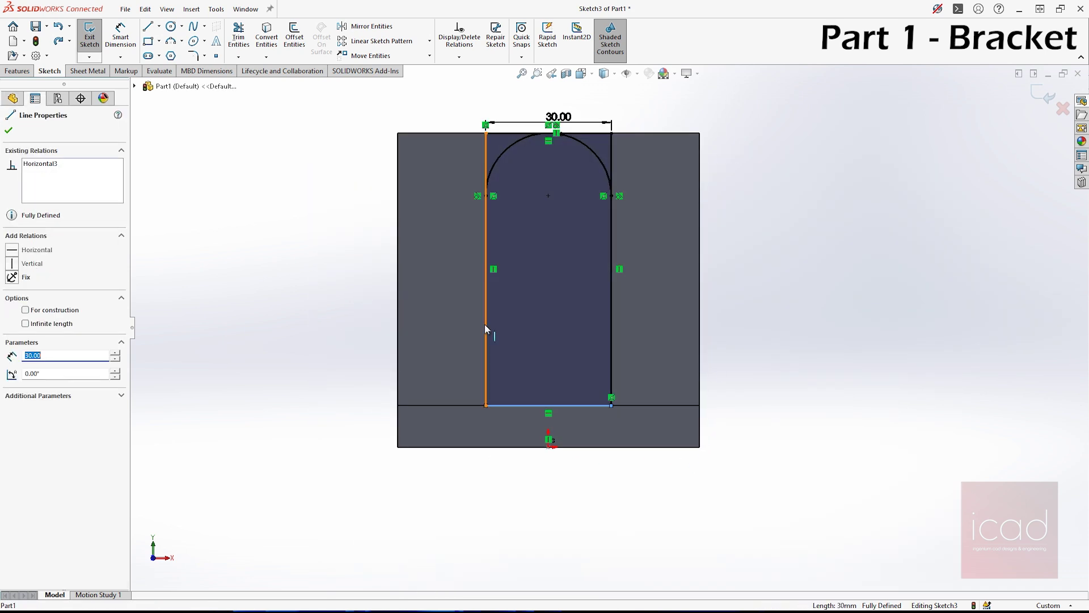
{"action": "left_click", "coordinate": [485, 272], "text": "ctrl"}
{"action": "left_click", "coordinate": [595, 134], "text": "ctrl"}
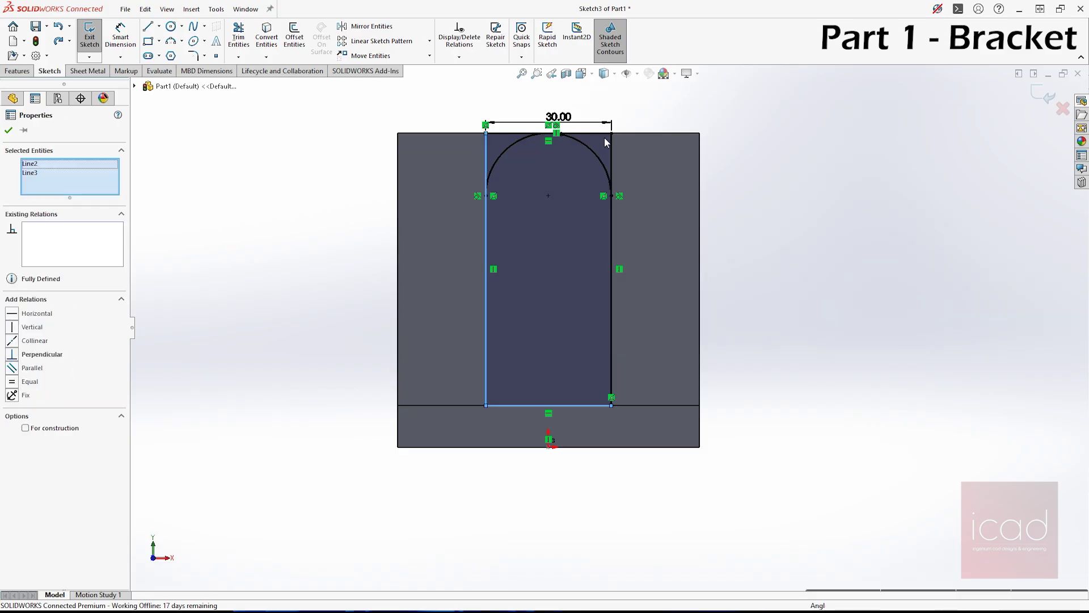
{"action": "left_click", "coordinate": [611, 143], "text": "ctrl"}
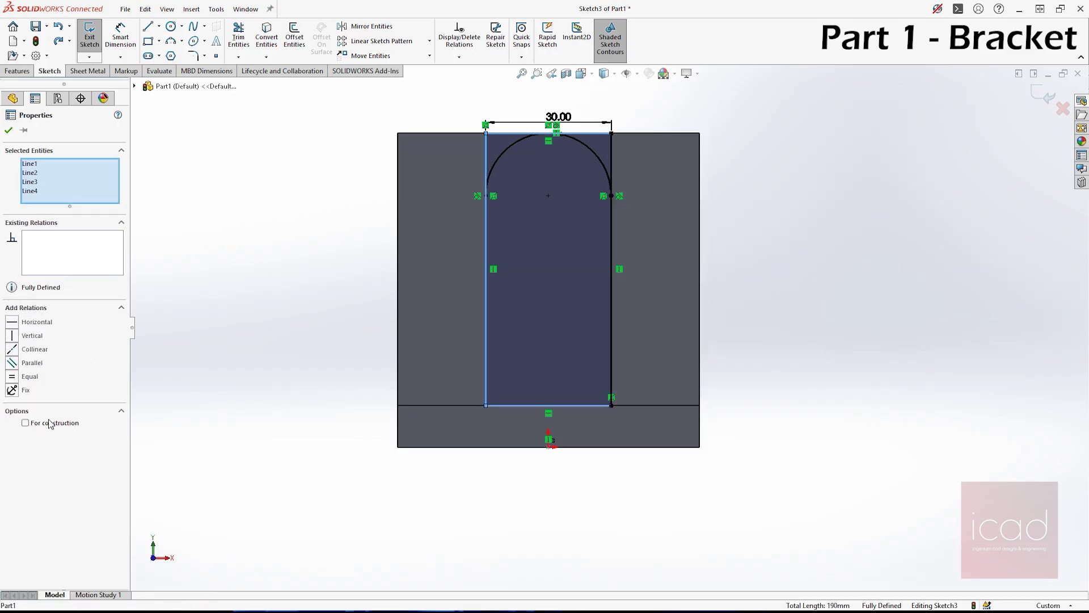
{"action": "left_click", "coordinate": [50, 424]}
{"action": "left_click", "coordinate": [329, 313]}
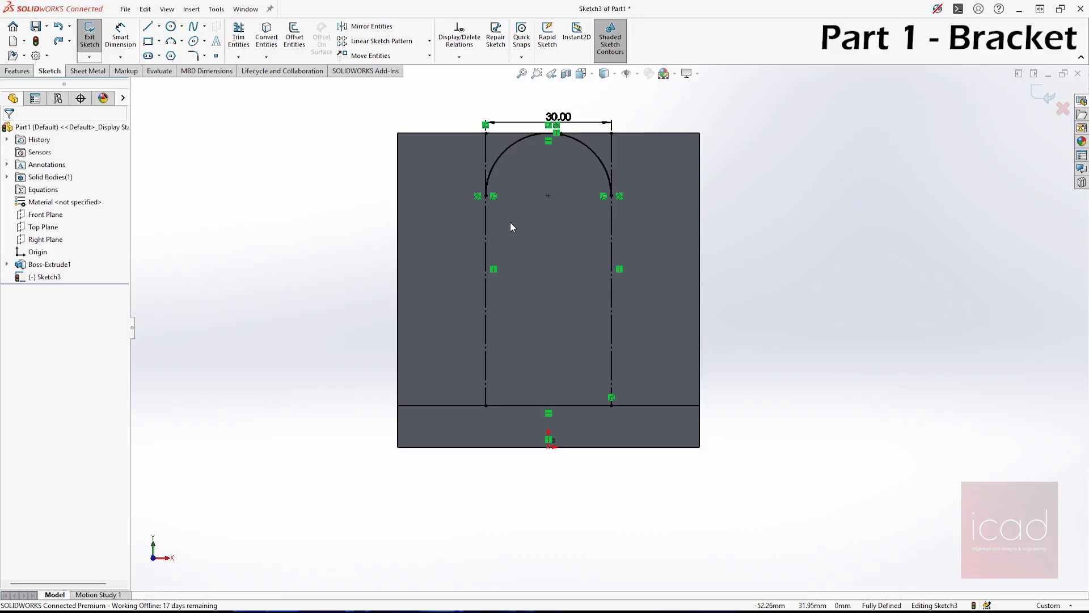
Draw connected lines from the arc's left end down to the base edge, around the wall passing above its top, to the rectangle's lower-right corner.
{"action": "key", "text": "l"}
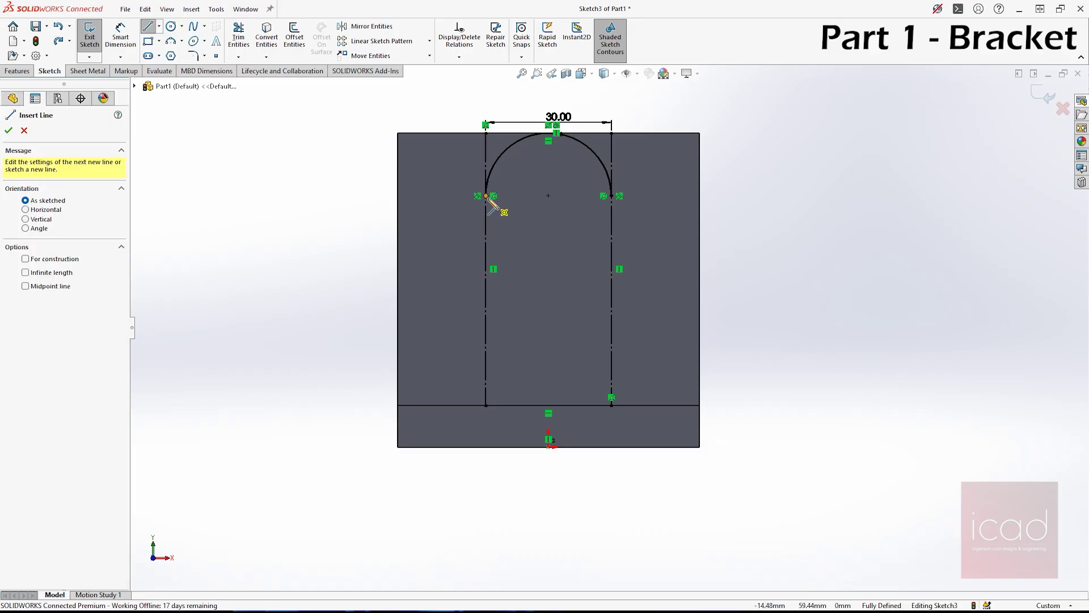
{"action": "left_click", "coordinate": [486, 196]}
{"action": "left_click", "coordinate": [486, 405]}
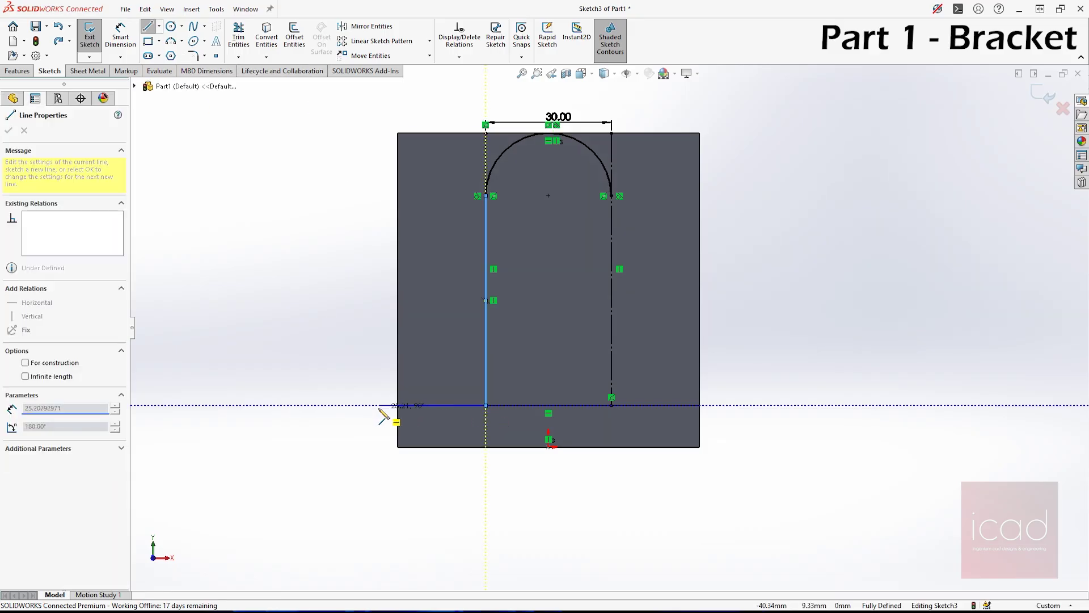
{"action": "left_click", "coordinate": [398, 405]}
{"action": "left_click", "coordinate": [398, 405]}
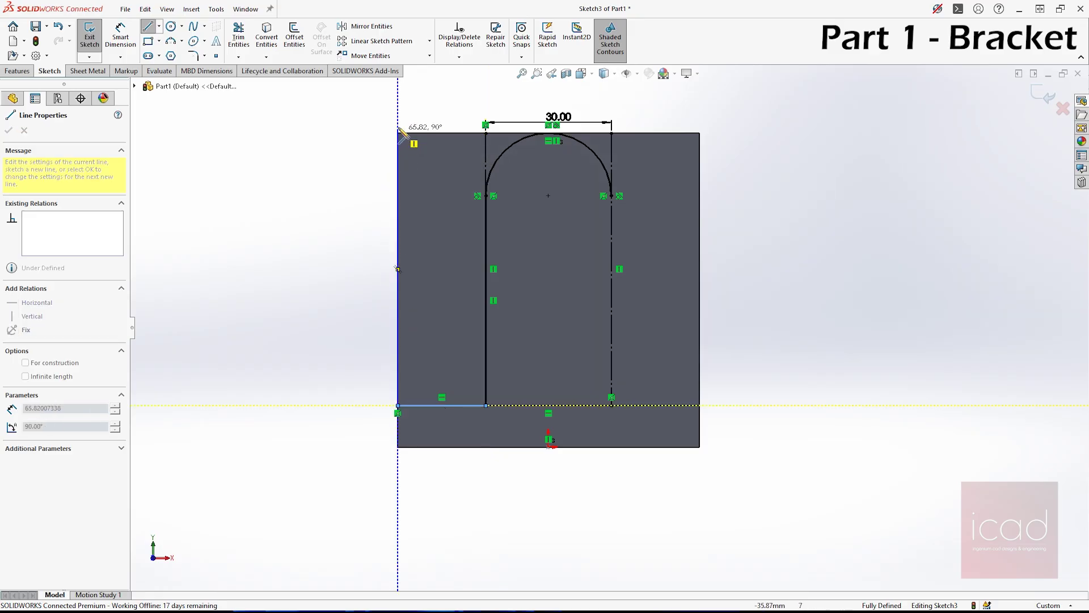
{"action": "left_click", "coordinate": [398, 114]}
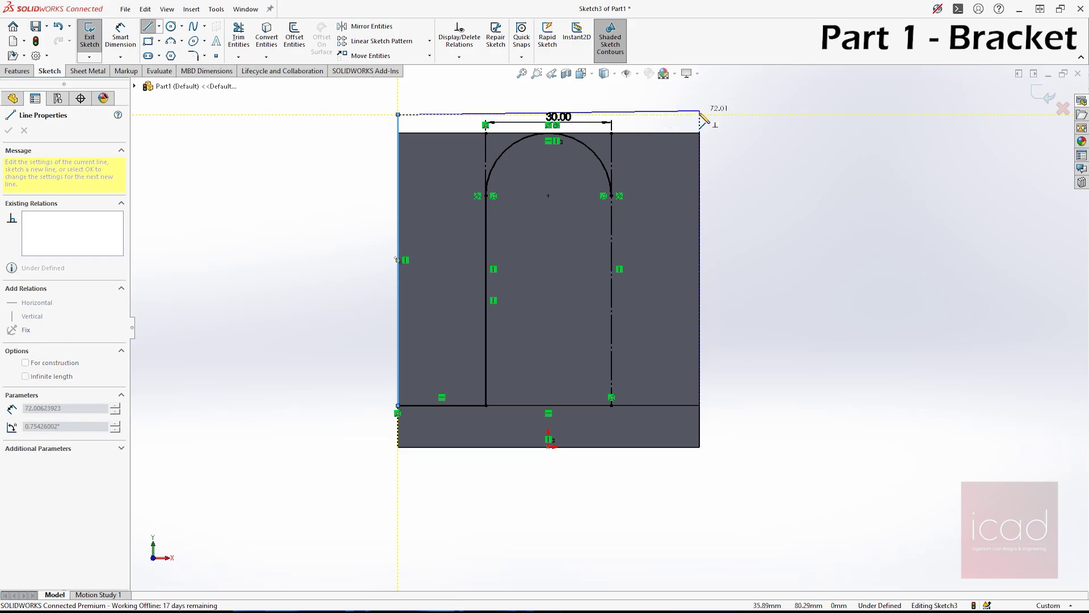
{"action": "left_click", "coordinate": [699, 114]}
{"action": "left_click", "coordinate": [698, 405]}
{"action": "left_click", "coordinate": [611, 405]}
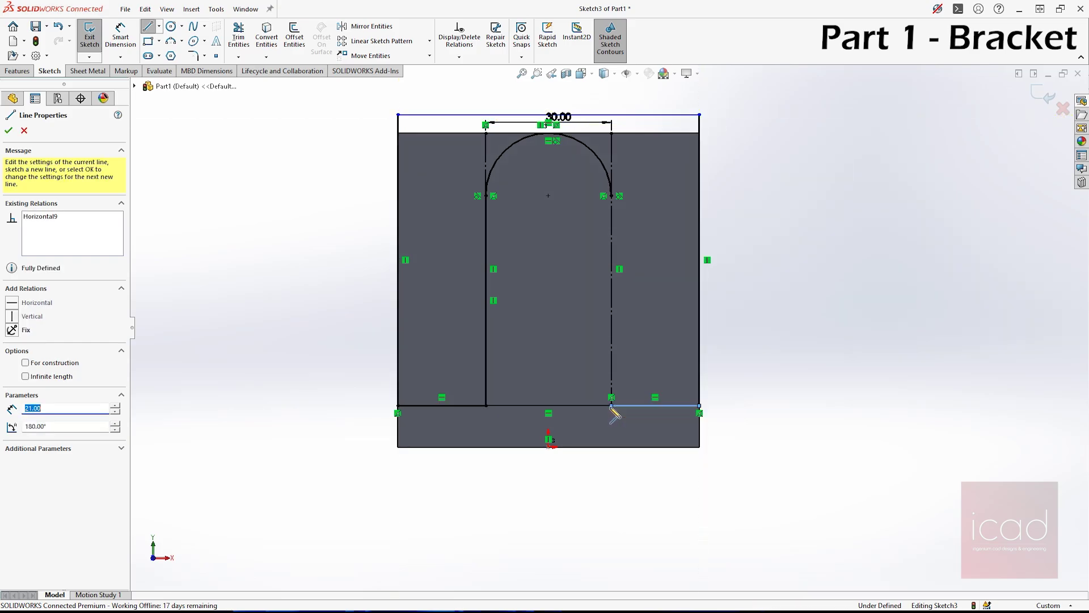
{"action": "key", "text": "Escape"}
Draw a 50 mm vertical line from the rectangle's lower-right corner up to the arc's right end, closing the outer profile.
{"action": "key", "text": "l"}
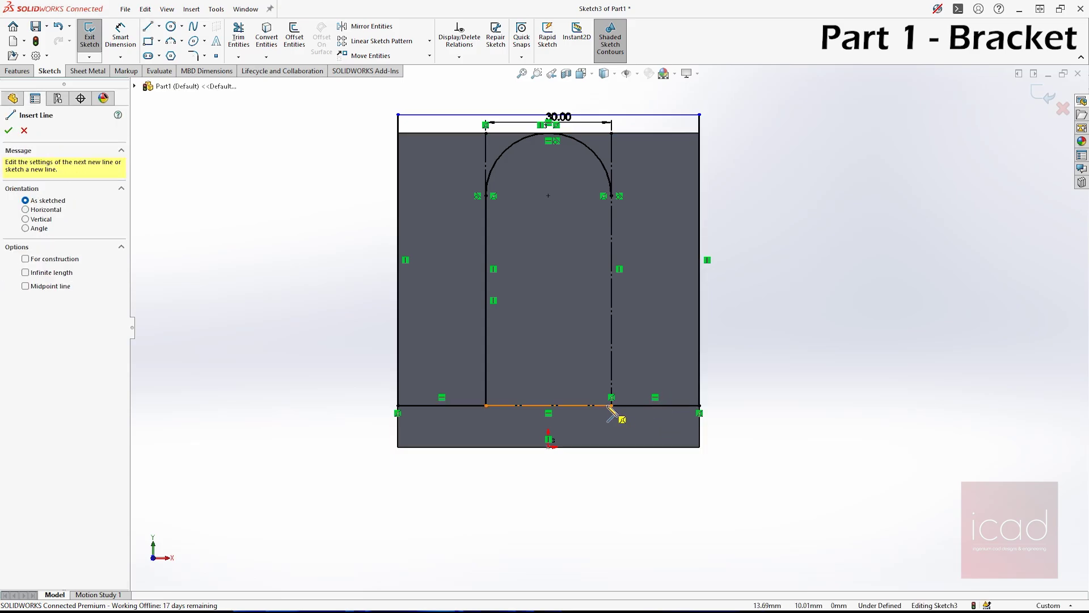
{"action": "left_click", "coordinate": [611, 405]}
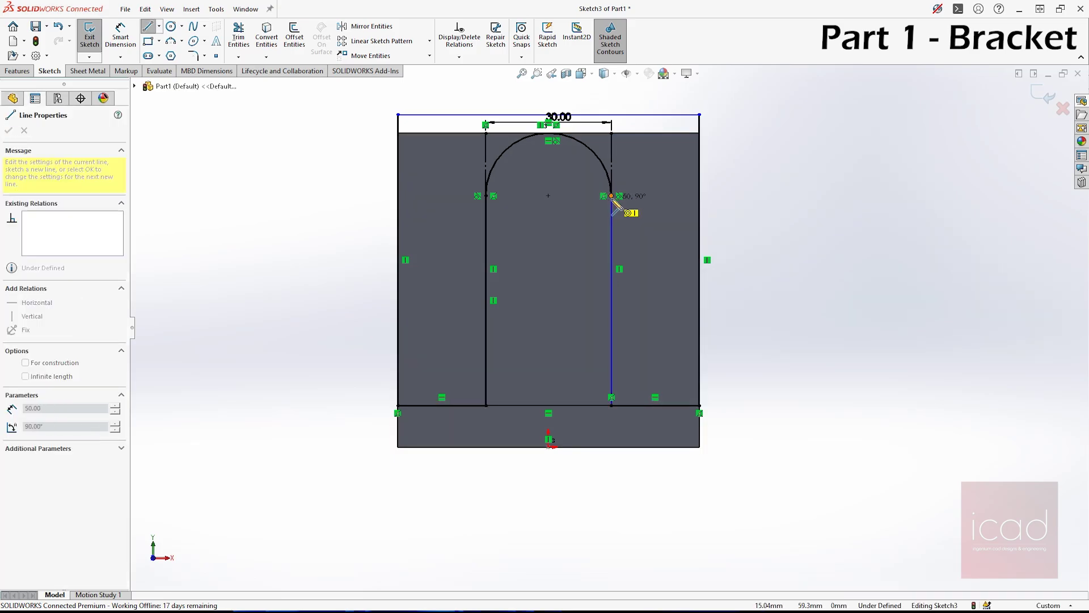
{"action": "left_click", "coordinate": [611, 196]}
{"action": "key", "text": "Escape"}
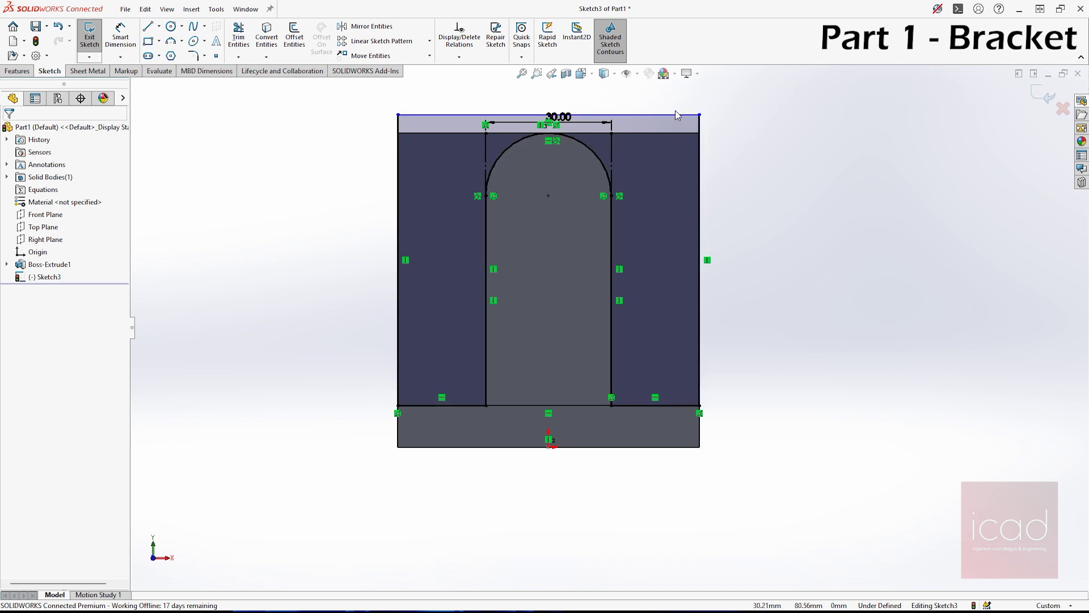
Make the outer profile's top line collinear with the upright wall's top edge.
{"action": "left_click", "coordinate": [675, 115]}
{"action": "left_click", "coordinate": [669, 134], "text": "ctrl"}
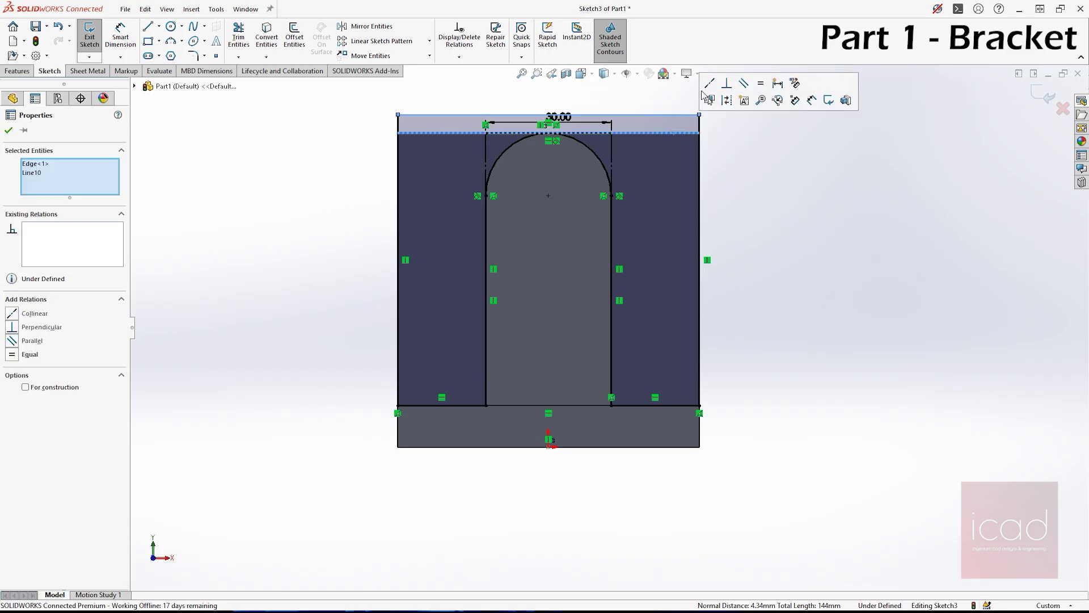
{"action": "left_click", "coordinate": [709, 85]}
{"action": "left_click", "coordinate": [741, 131]}
{"action": "scroll", "coordinate": [611, 176], "scroll_direction": "down", "scroll_amount": 3}
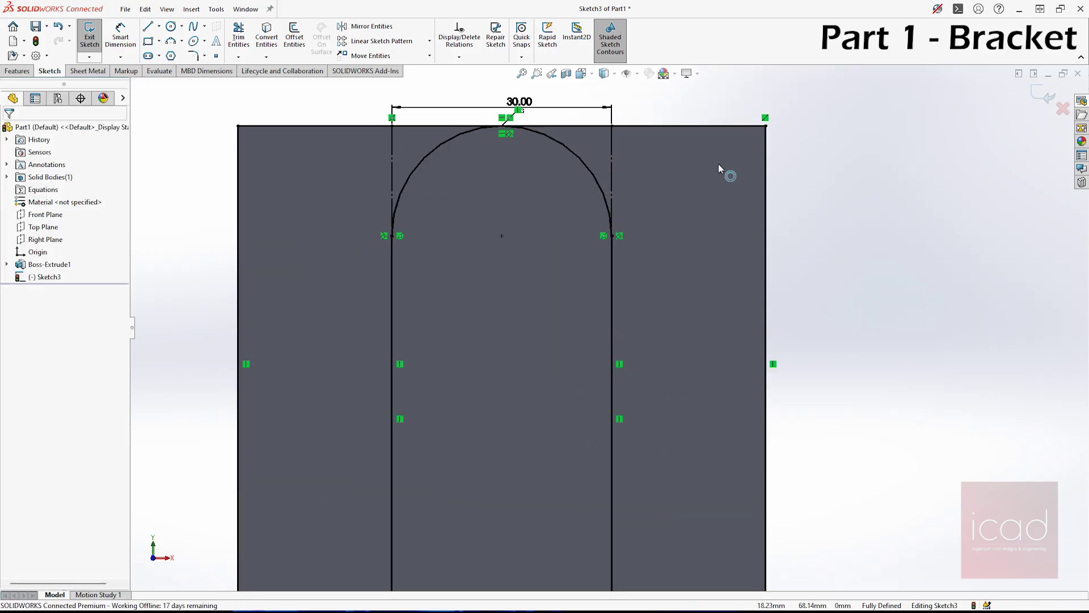
{"action": "scroll", "coordinate": [731, 233], "scroll_direction": "up", "scroll_amount": 3}
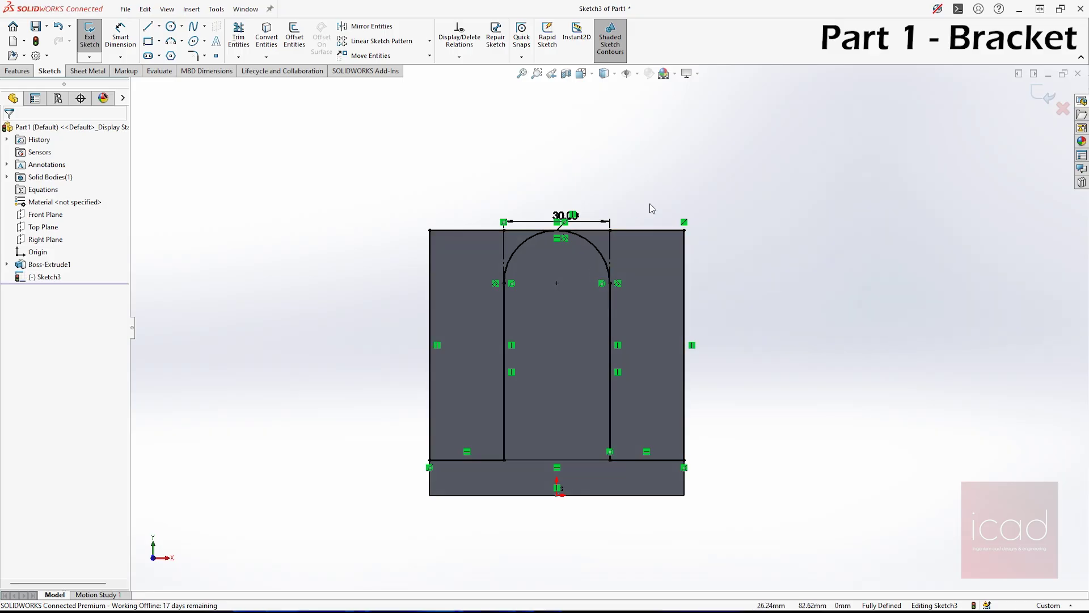
{"action": "scroll", "coordinate": [692, 220], "scroll_direction": "down", "scroll_amount": 3}
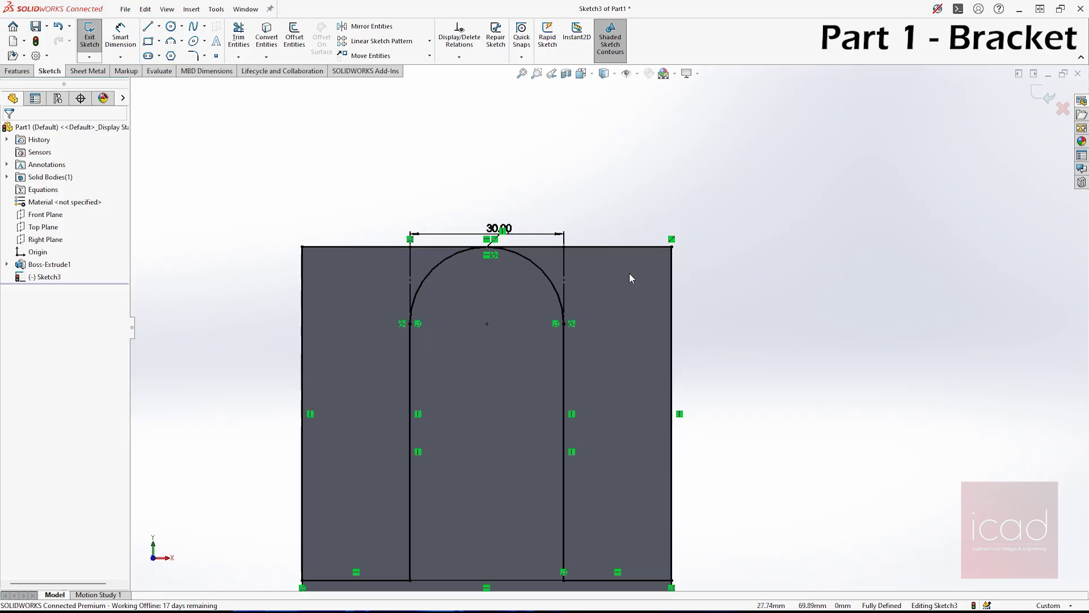
{"action": "scroll", "coordinate": [547, 565], "scroll_direction": "up", "scroll_amount": 2}
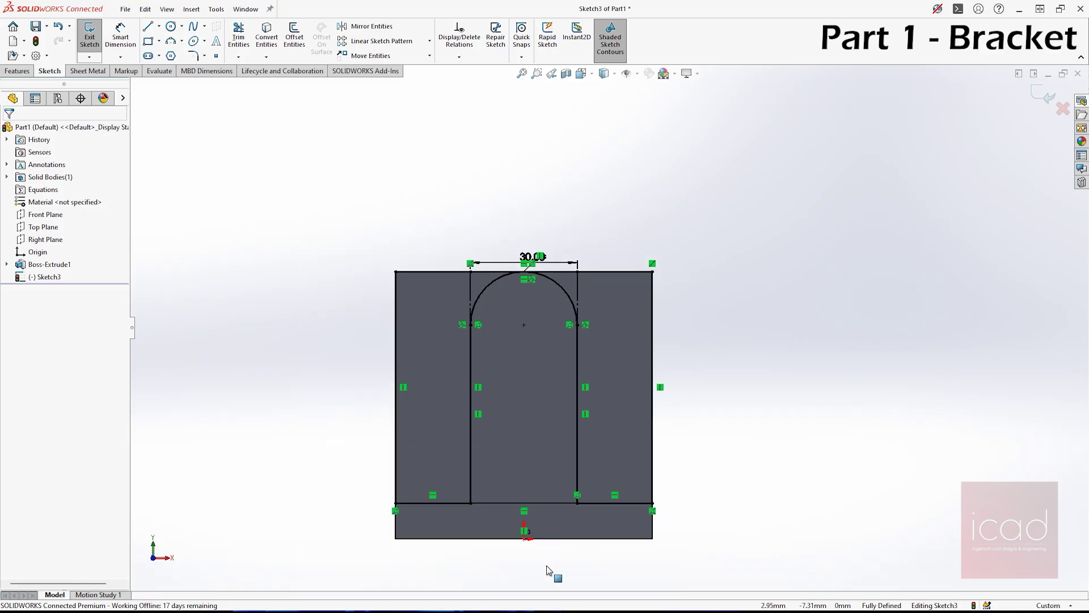
Add 15 mm sketch fillets at both lower corners where the slot's side lines meet the base-edge lines, keeping constrained corners.
{"action": "scroll", "coordinate": [565, 492], "scroll_direction": "down", "scroll_amount": 4}
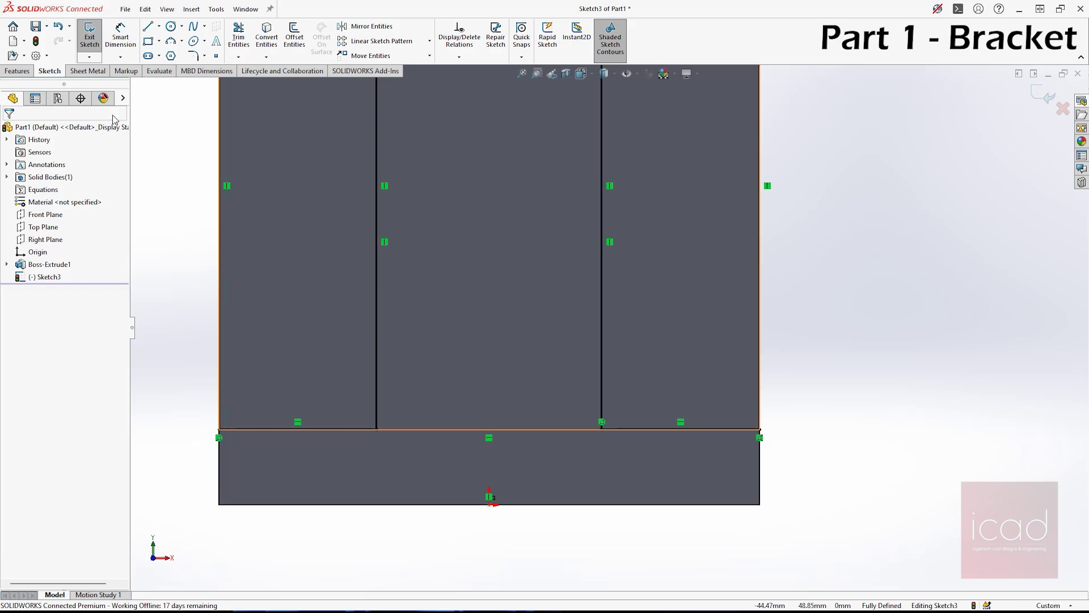
{"action": "left_click", "coordinate": [205, 56]}
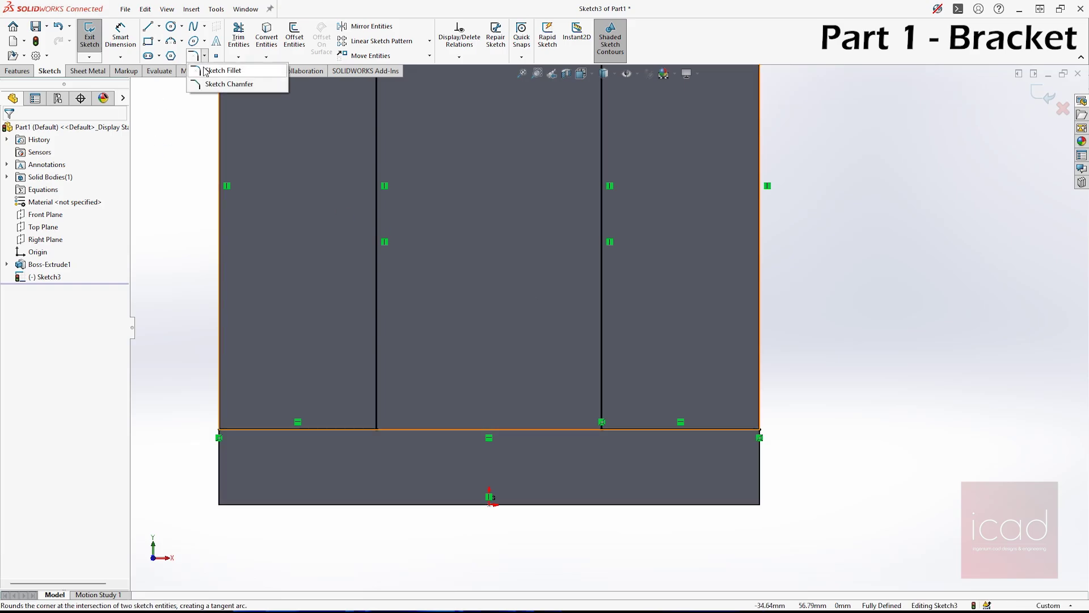
{"action": "left_click", "coordinate": [223, 69]}
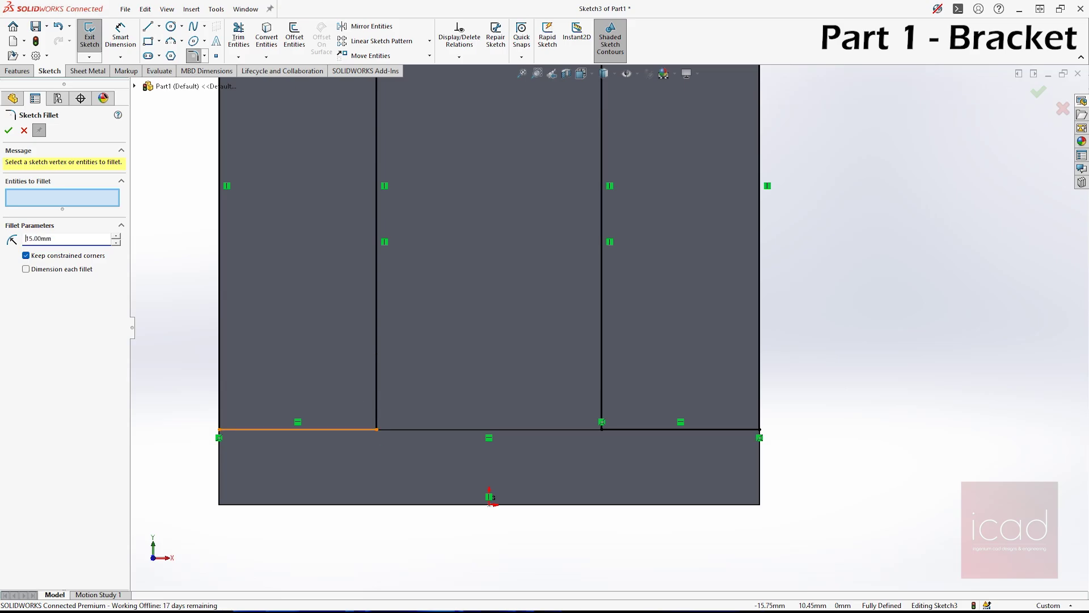
{"action": "left_click", "coordinate": [365, 430]}
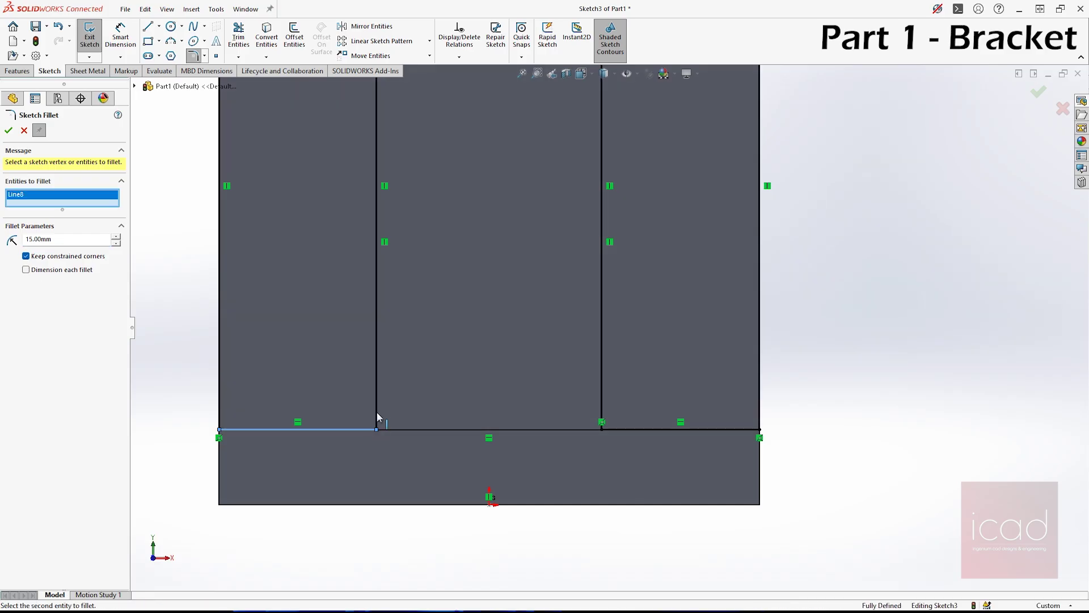
{"action": "left_click", "coordinate": [383, 410]}
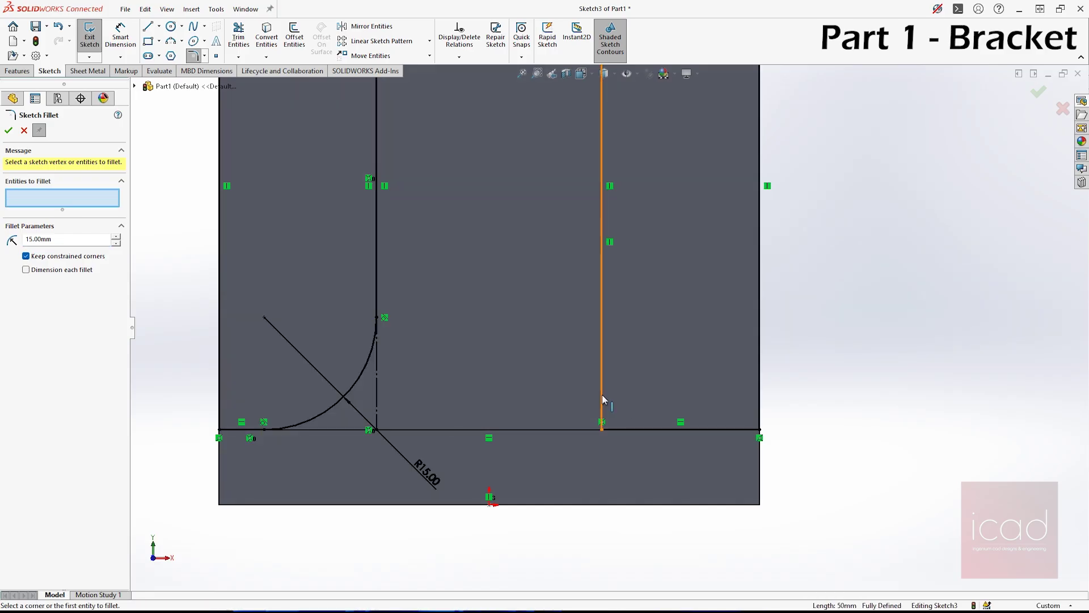
{"action": "left_click", "coordinate": [602, 399]}
{"action": "left_click", "coordinate": [635, 432]}
{"action": "scroll", "coordinate": [633, 432], "scroll_direction": "up", "scroll_amount": 2}
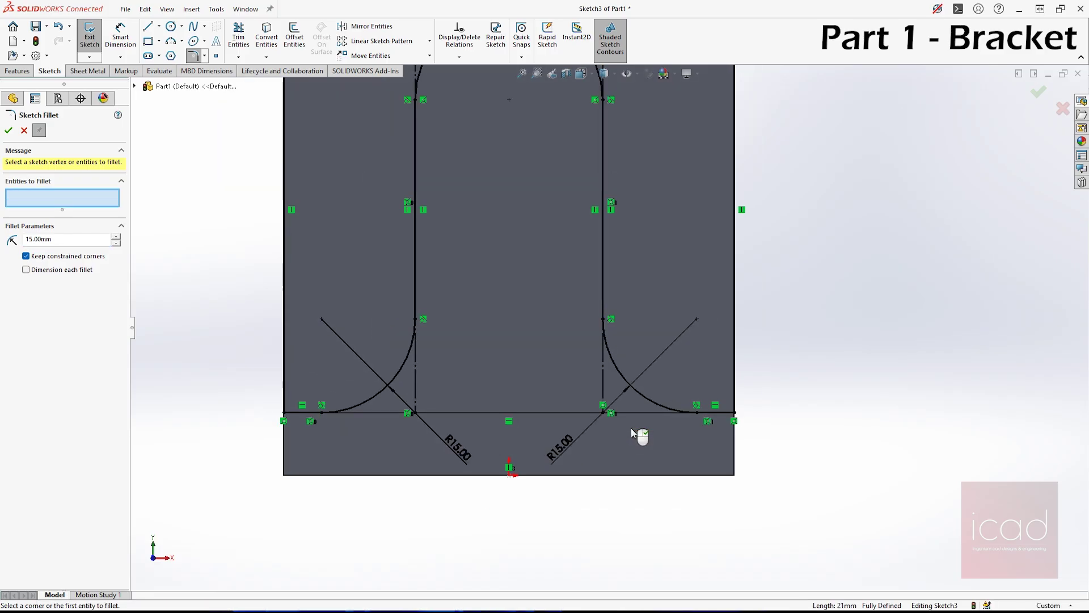
{"action": "scroll", "coordinate": [633, 433], "scroll_direction": "up", "scroll_amount": 3}
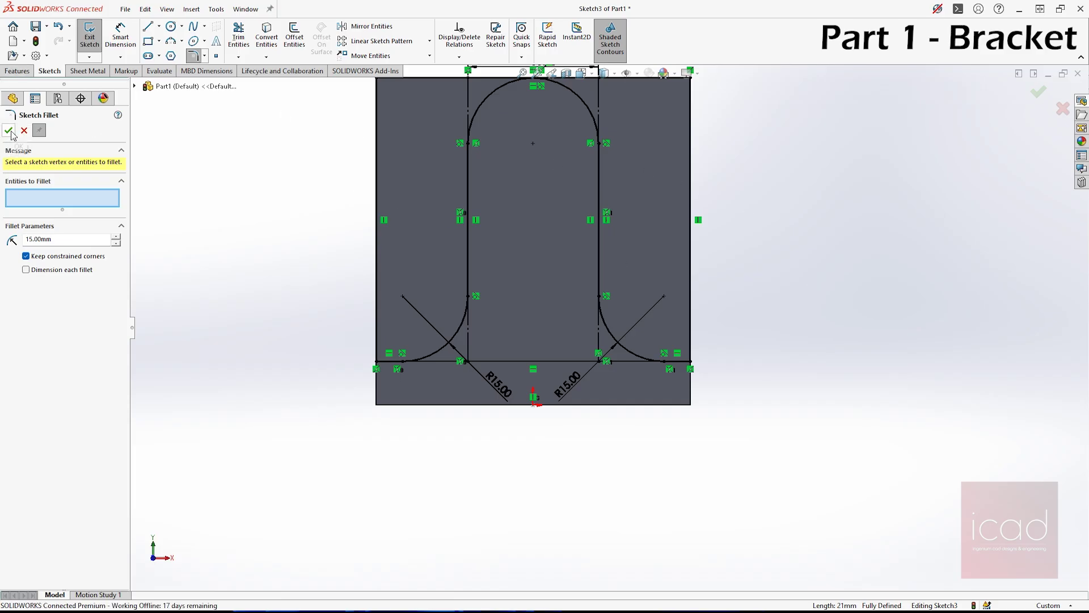
{"action": "scroll", "coordinate": [692, 210], "scroll_direction": "down", "scroll_amount": 1}
{"action": "scroll", "coordinate": [692, 211], "scroll_direction": "up", "scroll_amount": 1}
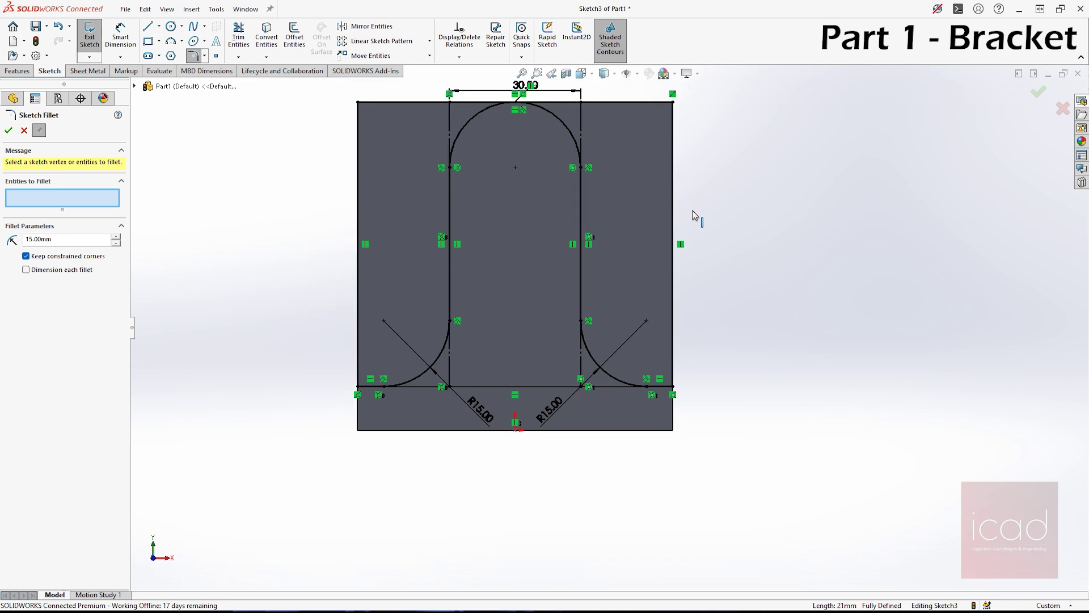
{"action": "left_click", "coordinate": [8, 135]}
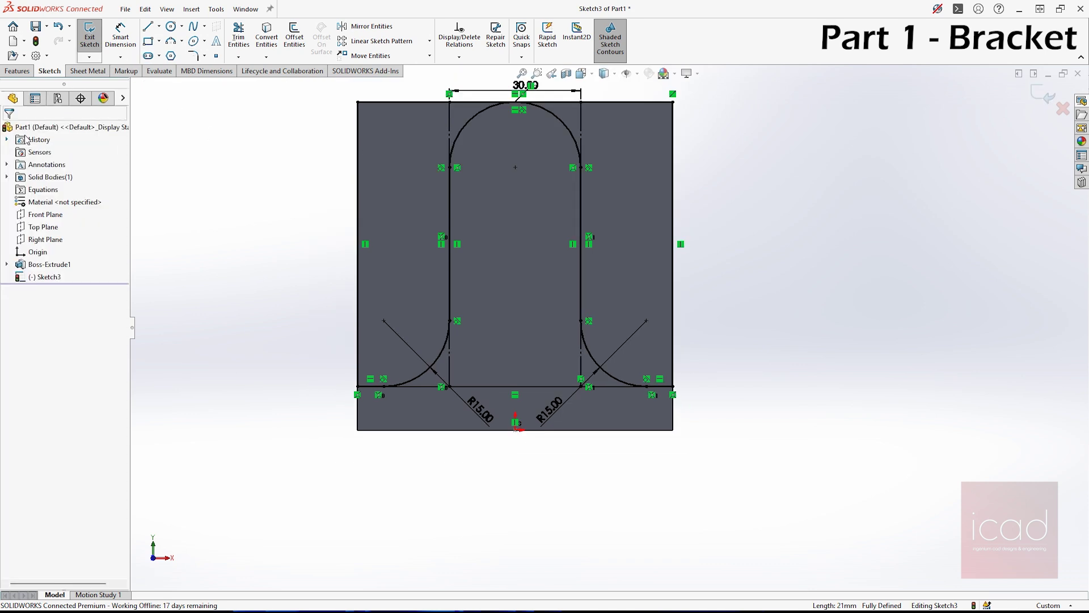
{"action": "left_click", "coordinate": [17, 71]}
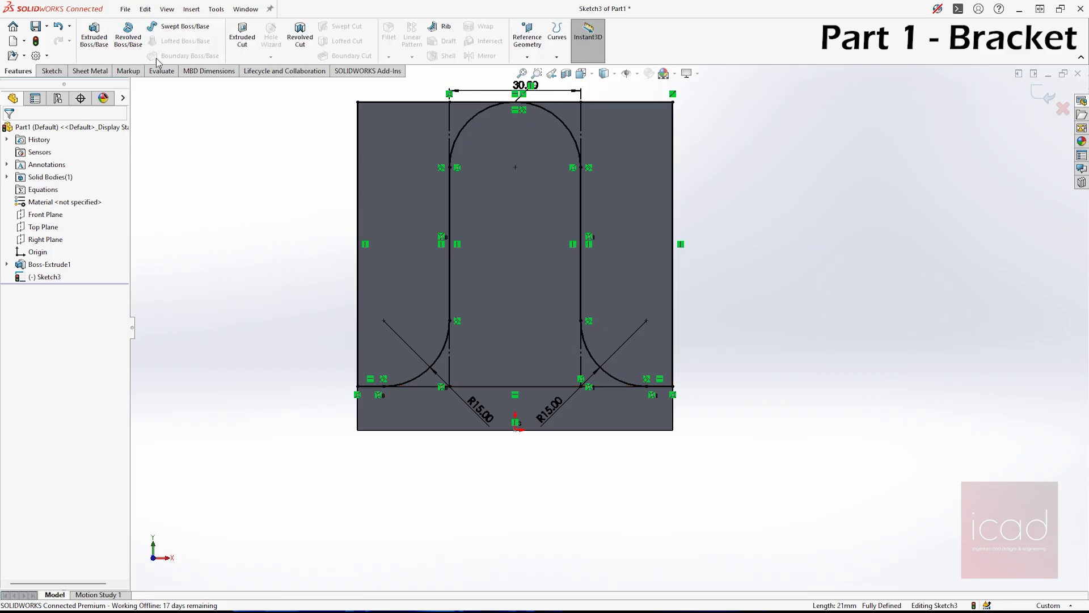
{"action": "left_click", "coordinate": [243, 38]}
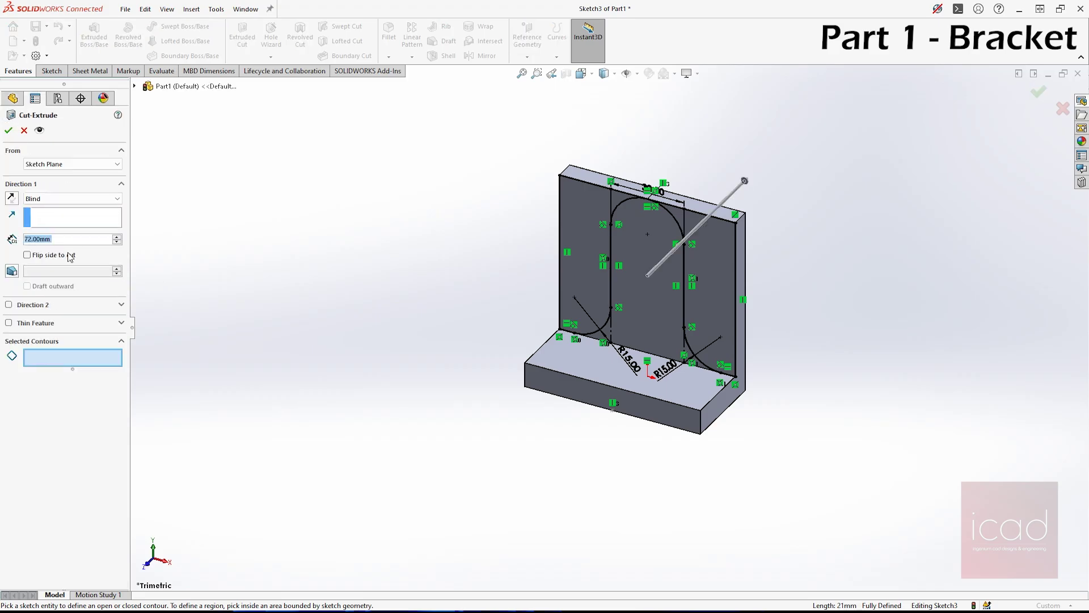
{"action": "left_click", "coordinate": [66, 199]}
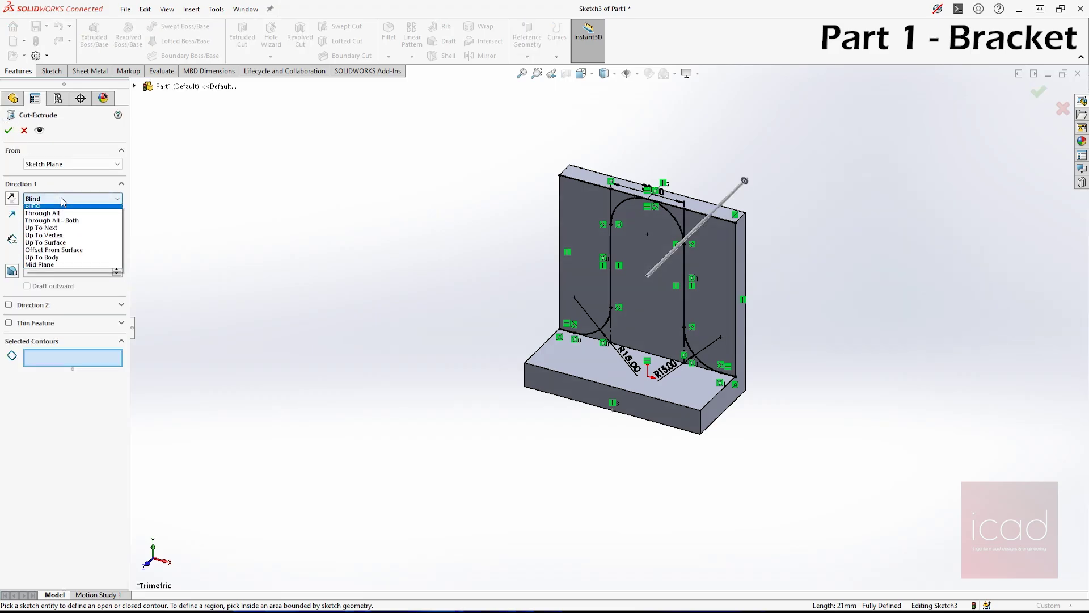
{"action": "left_click", "coordinate": [47, 224]}
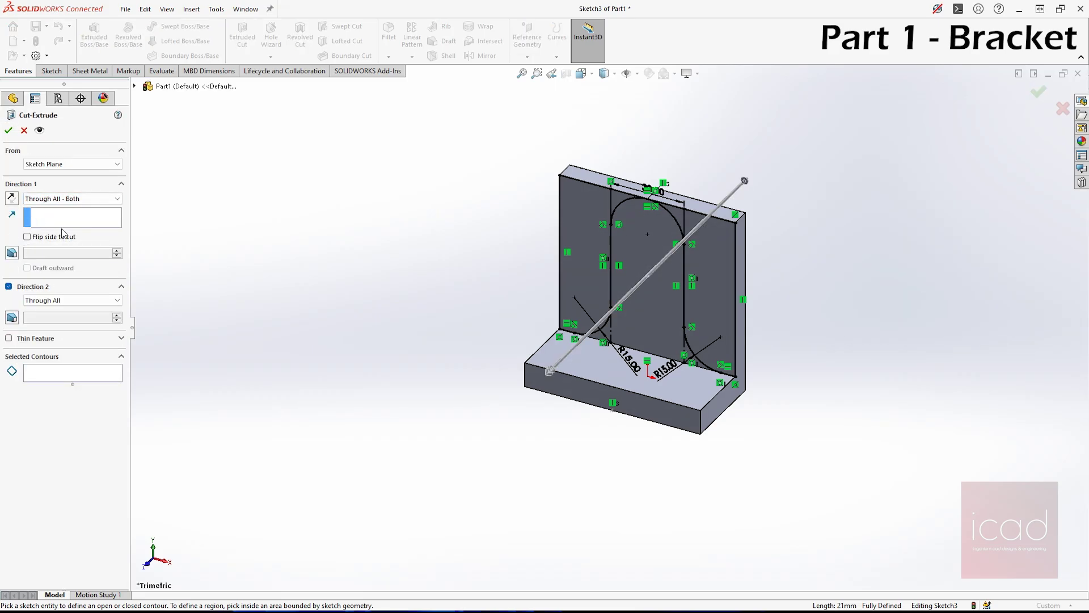
{"action": "left_click", "coordinate": [63, 376]}
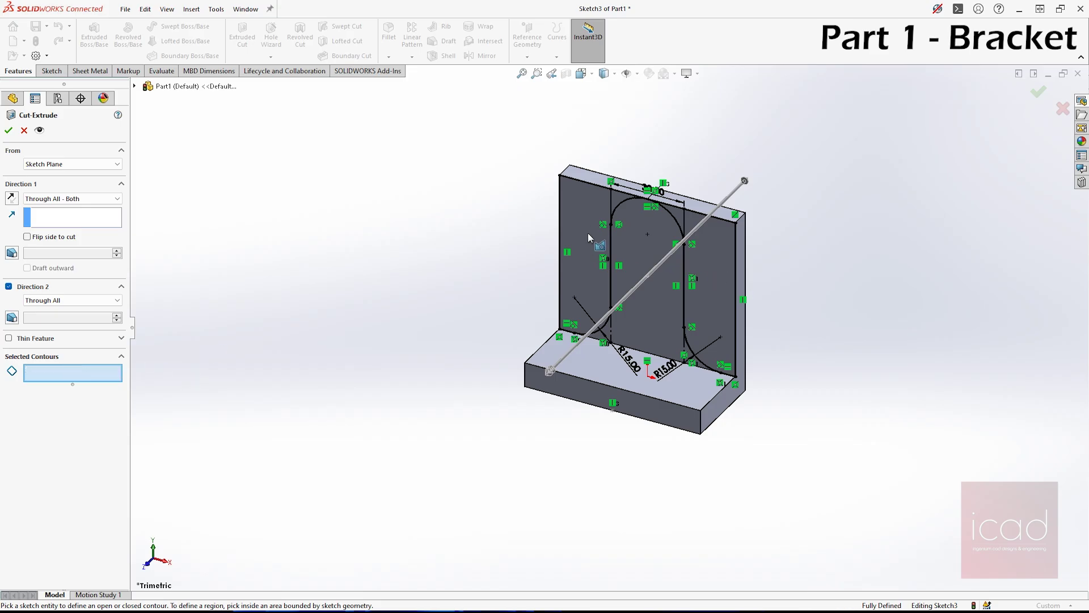
{"action": "scroll", "coordinate": [586, 296], "scroll_direction": "down", "scroll_amount": 5}
{"action": "scroll", "coordinate": [930, 291], "scroll_direction": "up", "scroll_amount": 3}
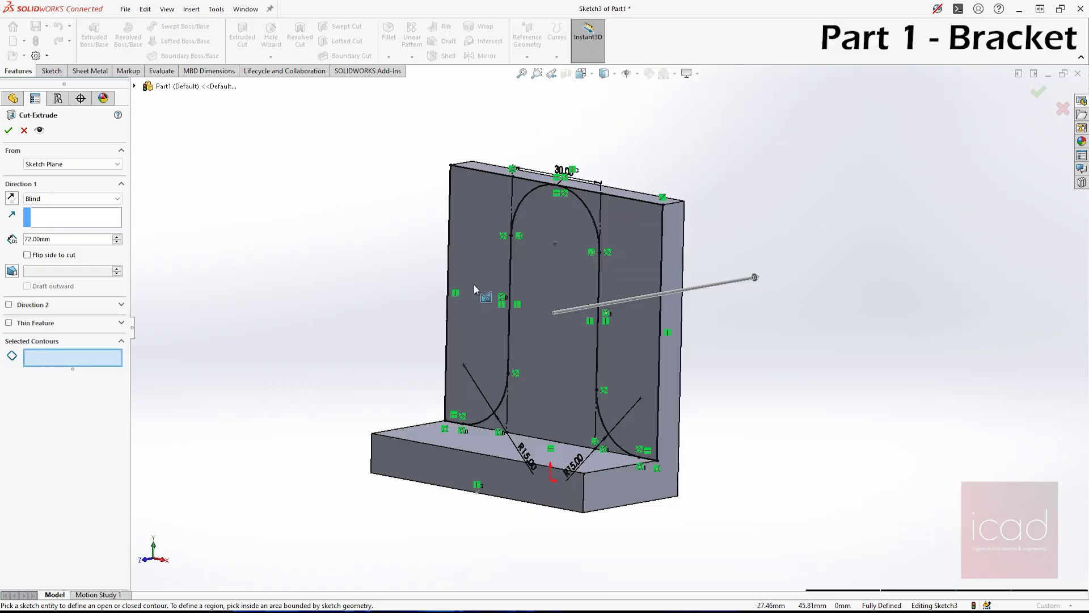
{"action": "key", "text": "ctrl+1"}
{"action": "key", "text": "Escape"}
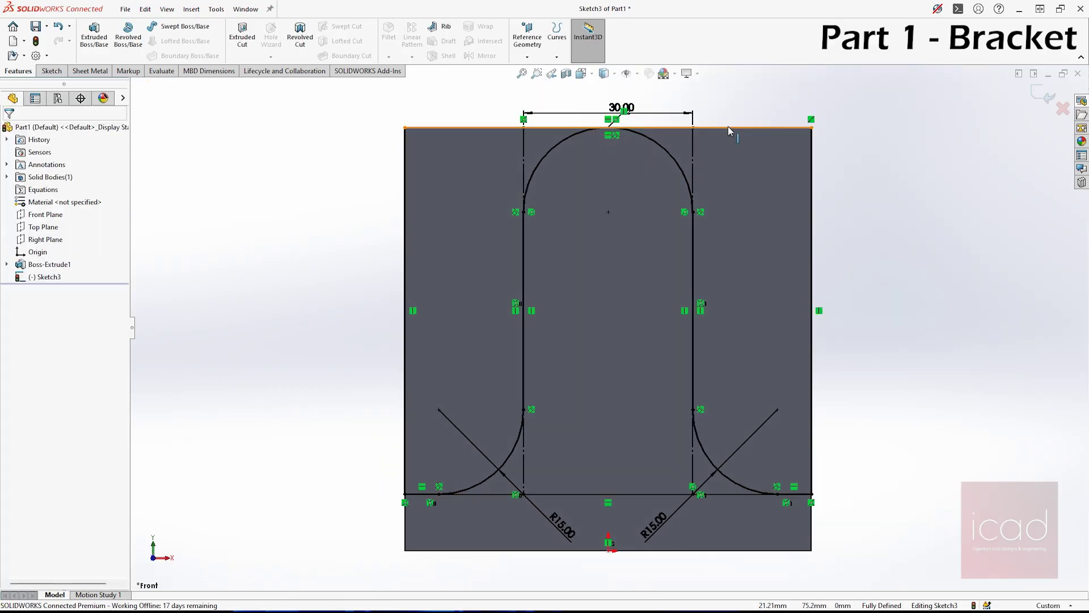
Remove the collinear relation from the outer profile's top line and raise the line about 6.5 mm above the wall's top edge.
{"action": "left_click", "coordinate": [729, 128]}
{"action": "left_click", "coordinate": [54, 173]}
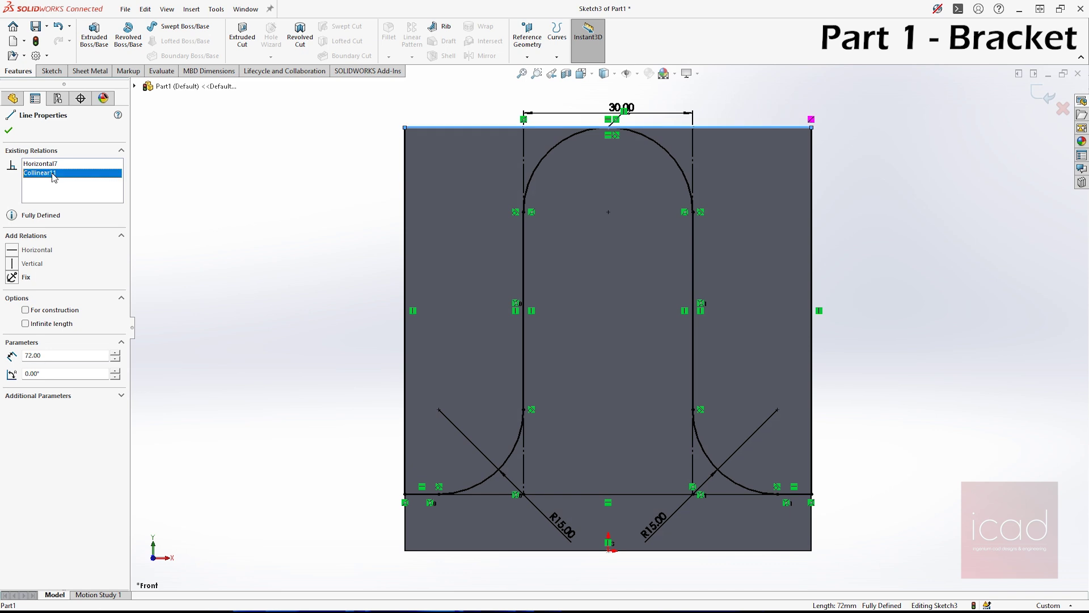
{"action": "key", "text": "Delete"}
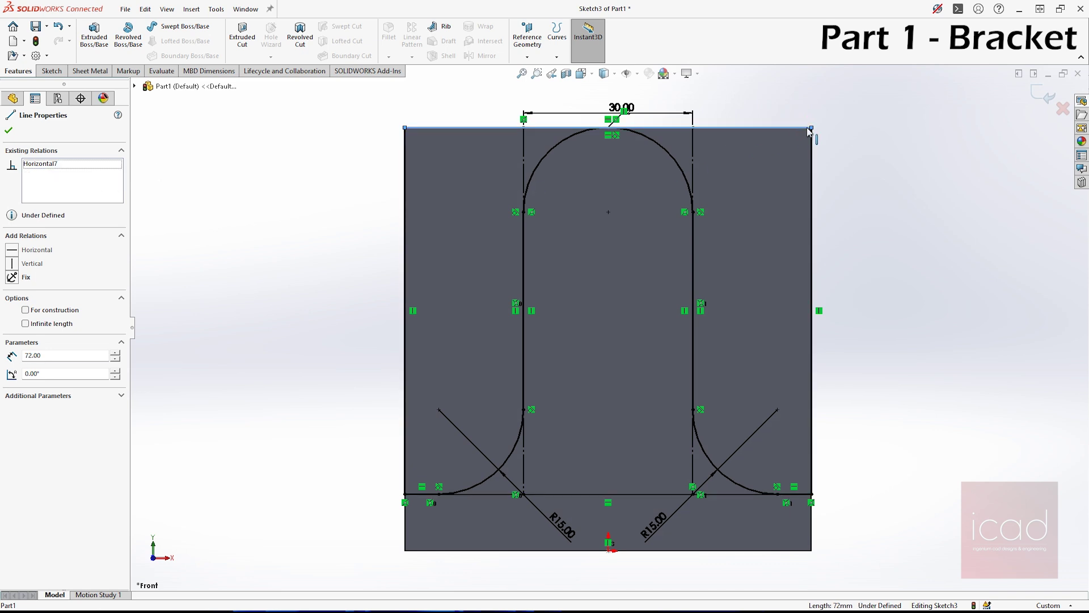
{"action": "left_click_drag", "start_coordinate": [811, 127], "coordinate": [811, 89]}
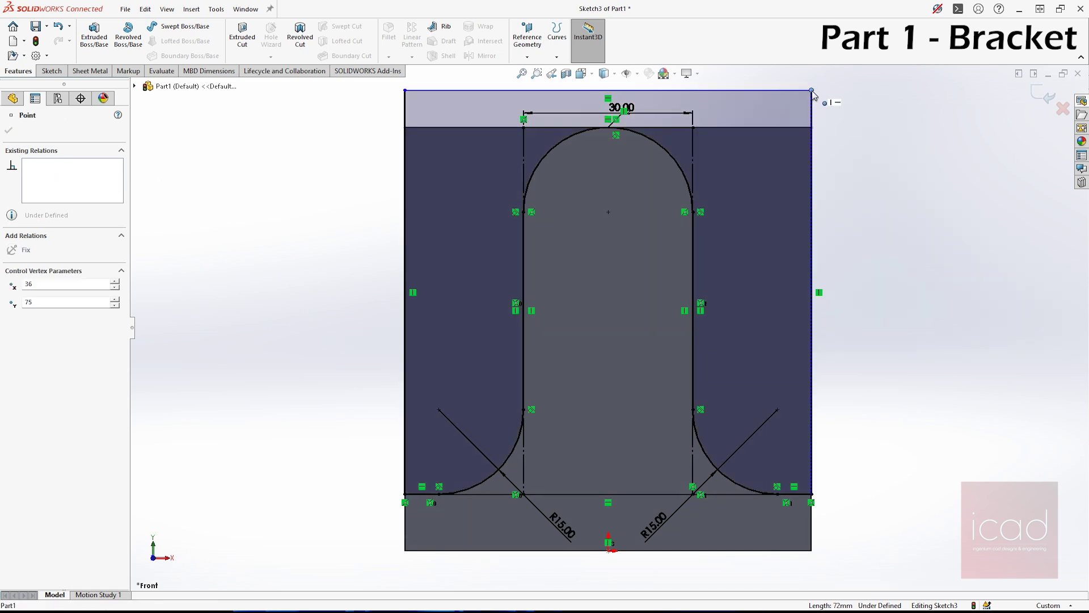
{"action": "left_click", "coordinate": [906, 175]}
Dimension the outer profile's top line 2 mm above the upright wall's top edge.
{"action": "key", "text": "d"}
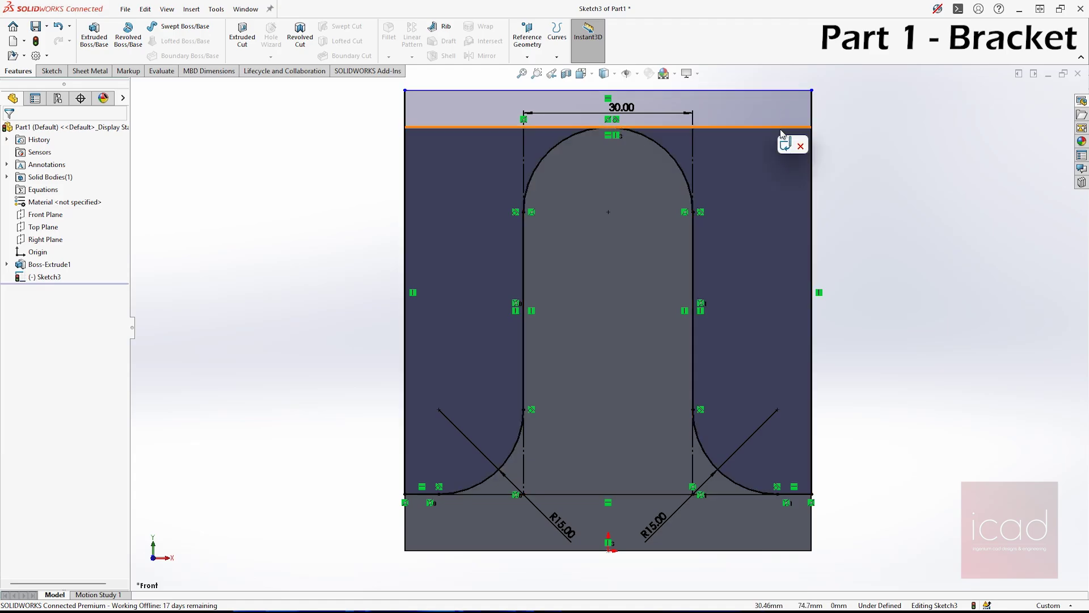
{"action": "left_click", "coordinate": [52, 71]}
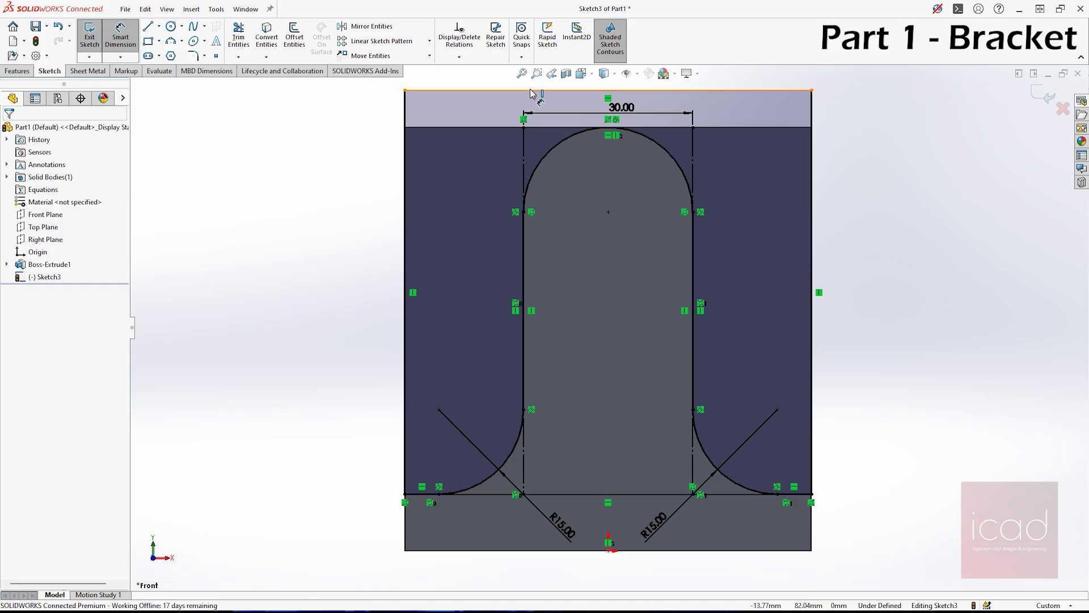
{"action": "left_click", "coordinate": [499, 130]}
{"action": "left_click", "coordinate": [499, 130]}
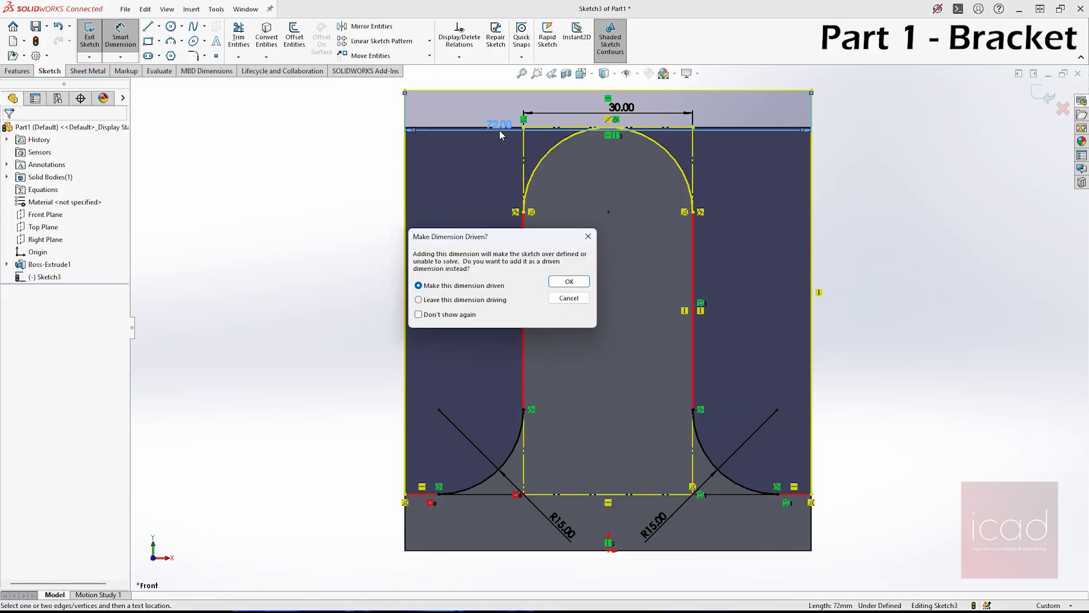
{"action": "key", "text": "Escape"}
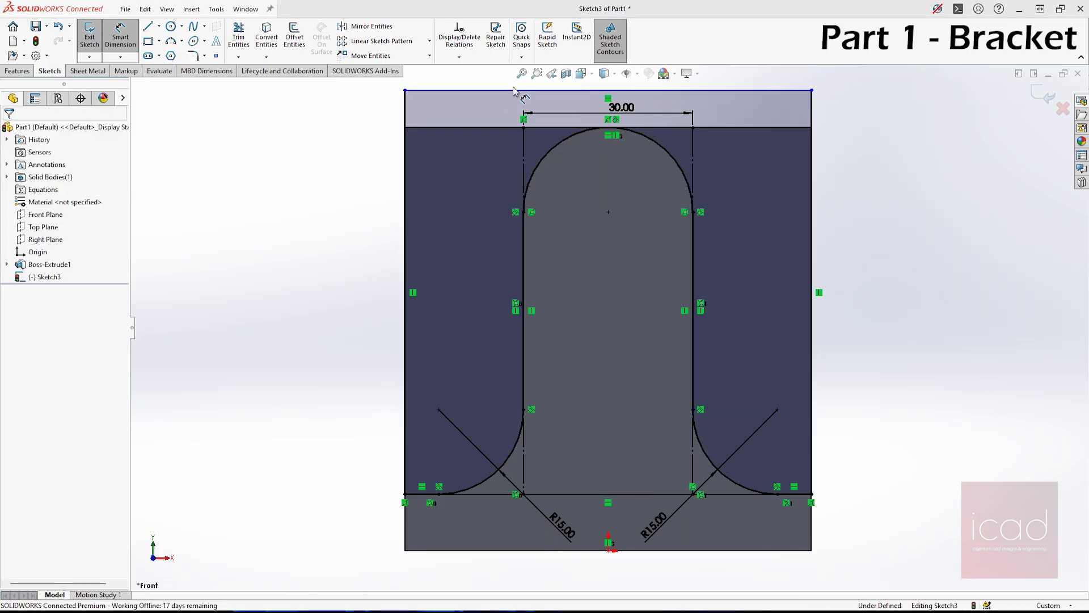
{"action": "left_click", "coordinate": [496, 127]}
{"action": "left_click", "coordinate": [500, 90]}
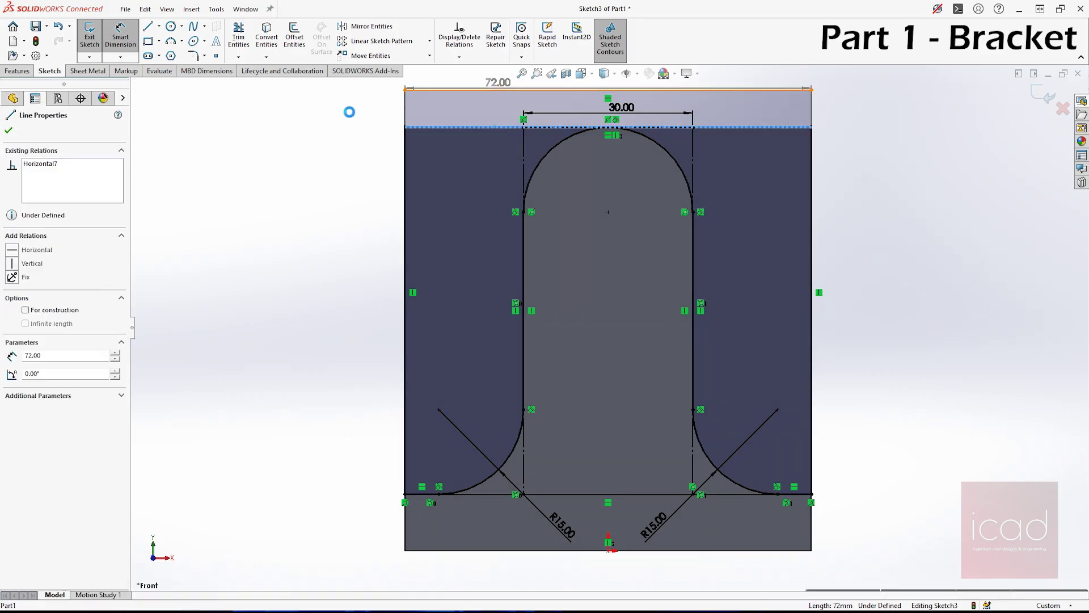
{"action": "left_click", "coordinate": [361, 116]}
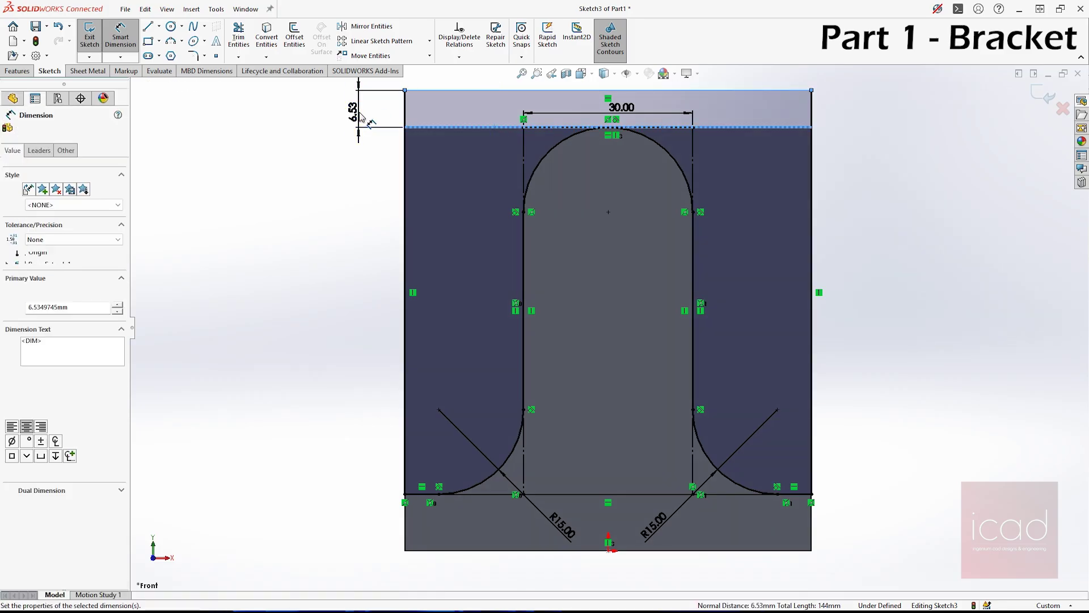
{"action": "type", "text": "2"}
{"action": "left_click", "coordinate": [360, 117]}
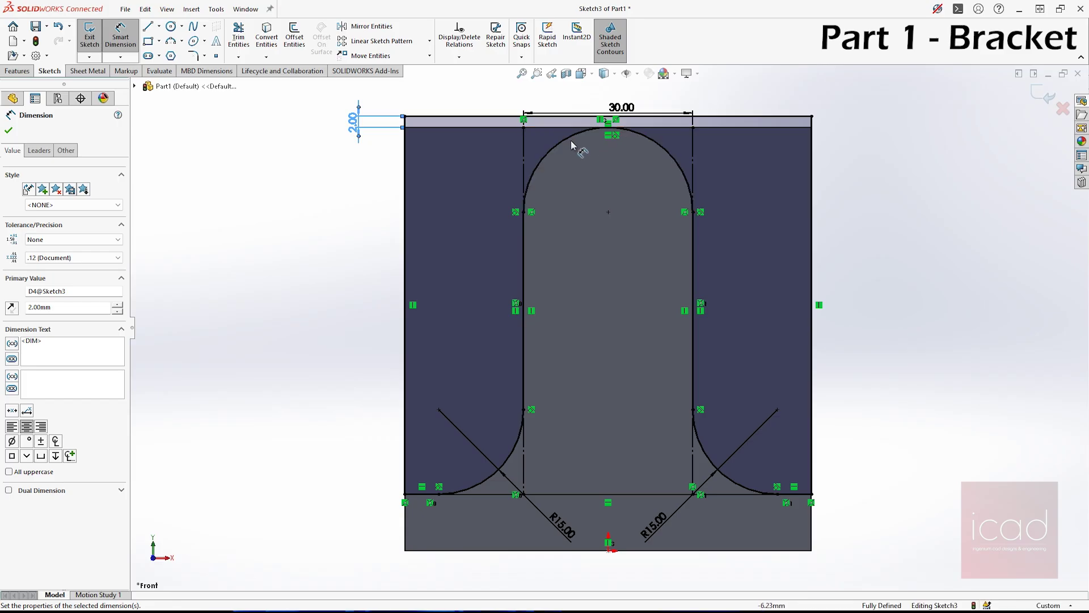
Examine the gap above the arc's highest point and the shaded sketch contours on the upright wall.
{"action": "scroll", "coordinate": [571, 141], "scroll_direction": "down", "scroll_amount": 3}
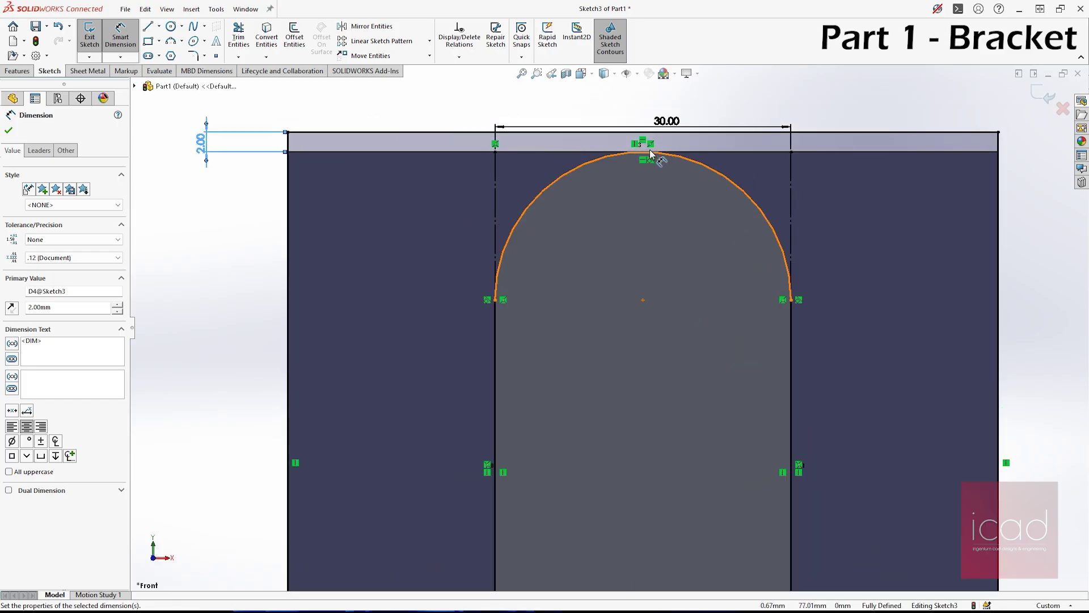
{"action": "scroll", "coordinate": [650, 153], "scroll_direction": "down", "scroll_amount": 5}
{"action": "scroll", "coordinate": [613, 244], "scroll_direction": "up", "scroll_amount": 10}
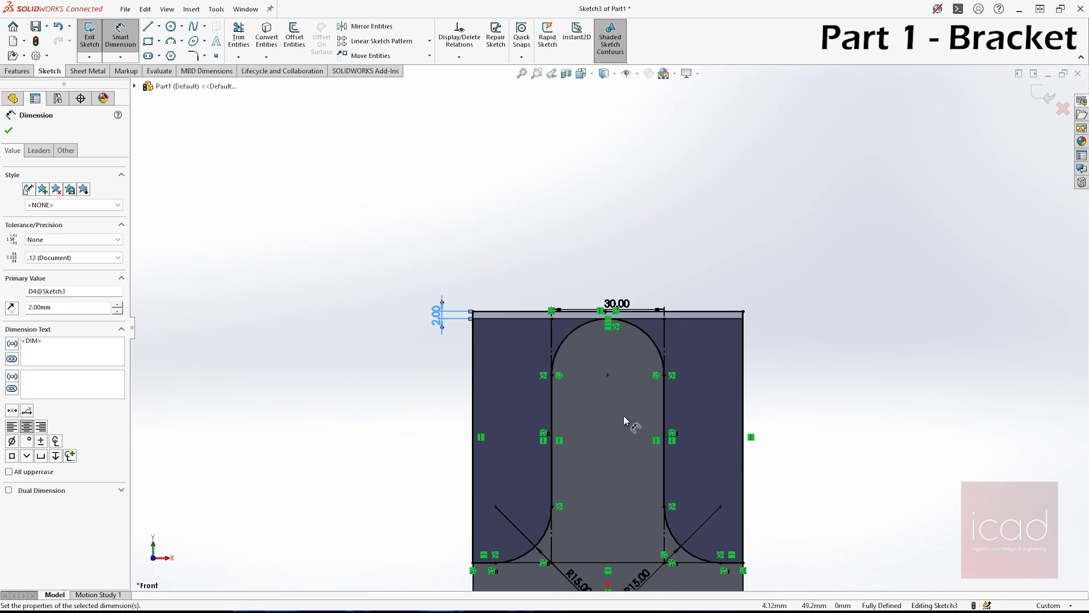
{"action": "scroll", "coordinate": [624, 420], "scroll_direction": "down", "scroll_amount": 2}
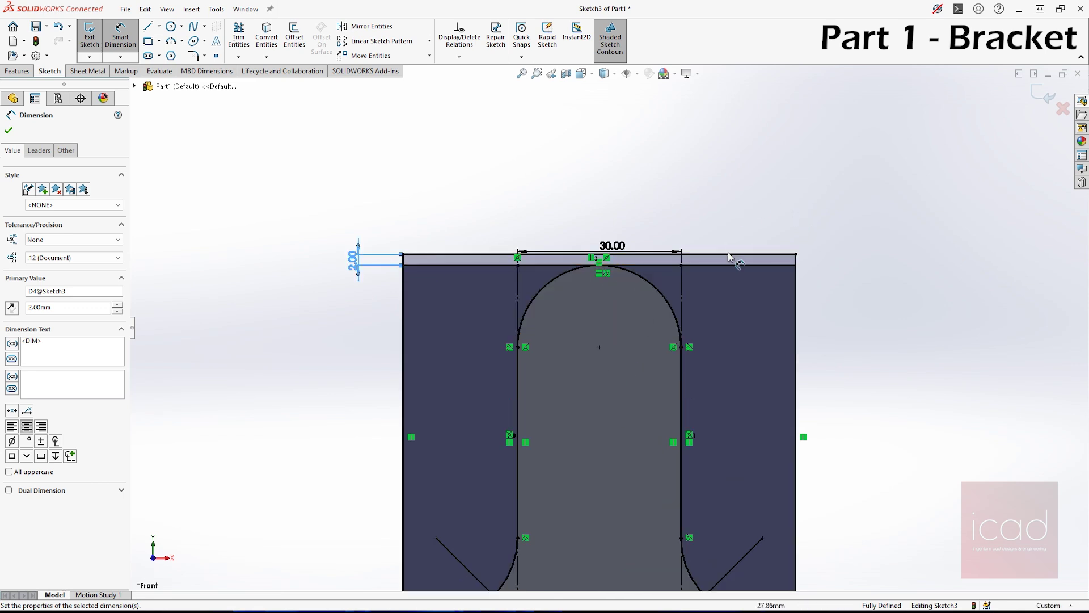
{"action": "key", "text": "f"}
{"action": "middle_click_drag", "start_coordinate": [778, 309], "coordinate": [715, 326]}
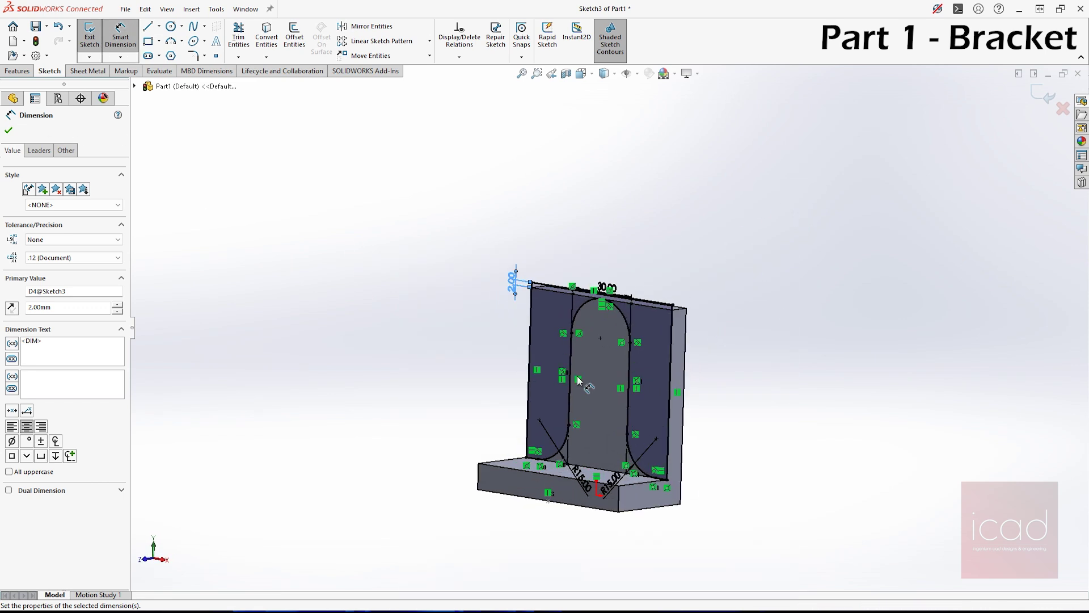
{"action": "scroll", "coordinate": [636, 338], "scroll_direction": "down", "scroll_amount": 3}
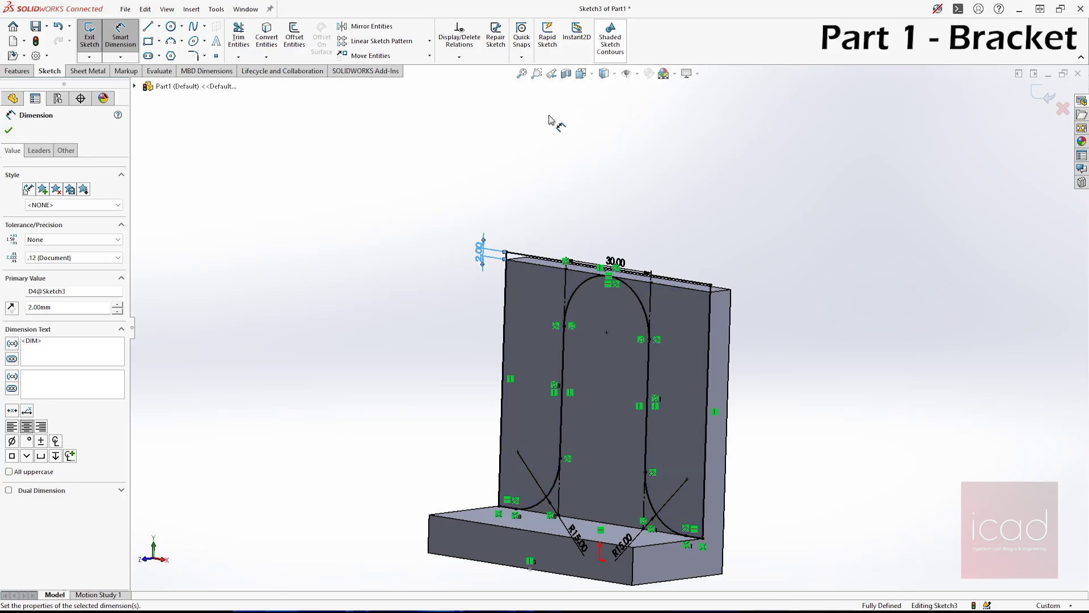
{"action": "left_click", "coordinate": [610, 41]}
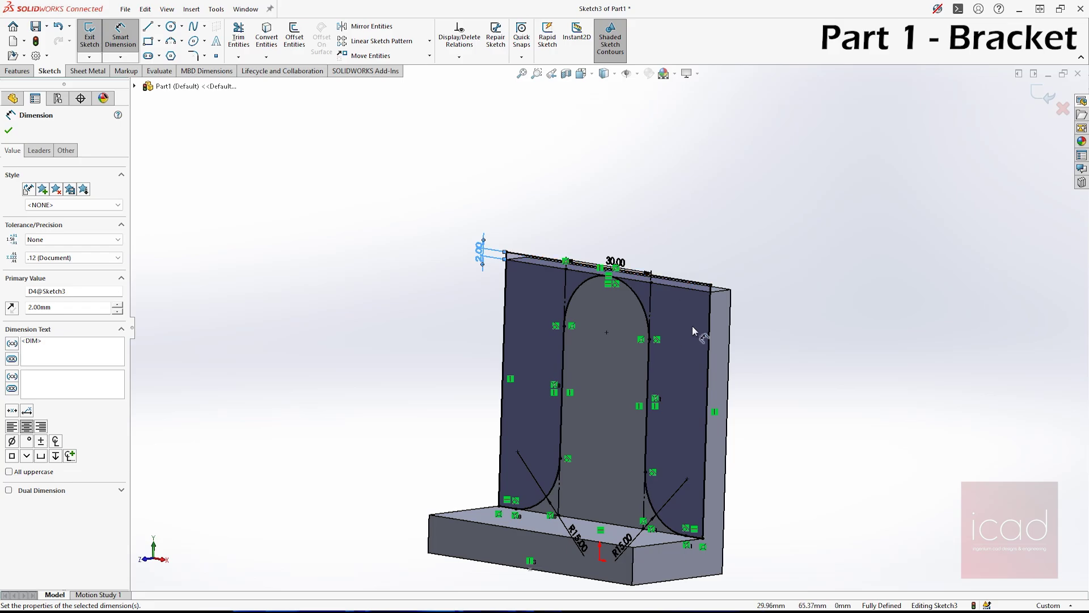
Extrude-cut the region outside the round-topped profile using Through All.
{"action": "left_click", "coordinate": [21, 72]}
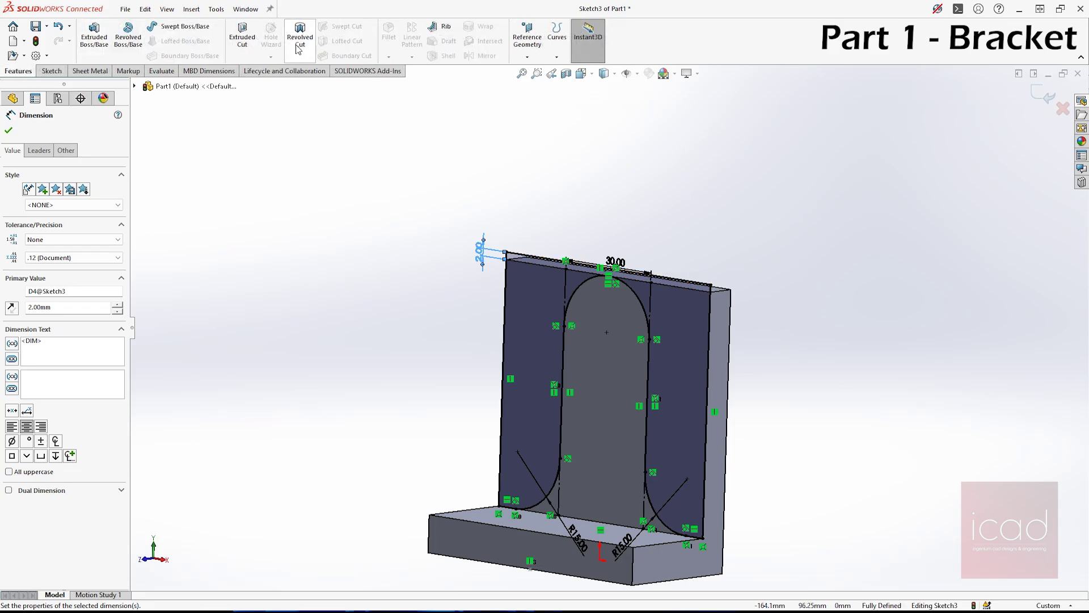
{"action": "left_click", "coordinate": [234, 45]}
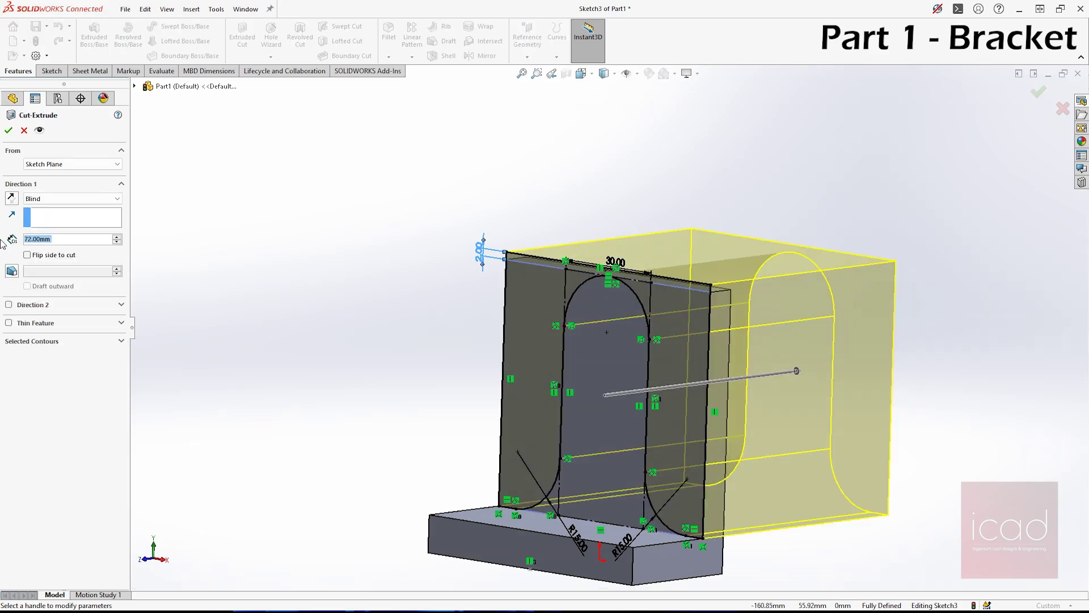
{"action": "left_click", "coordinate": [79, 198]}
{"action": "left_click", "coordinate": [64, 216]}
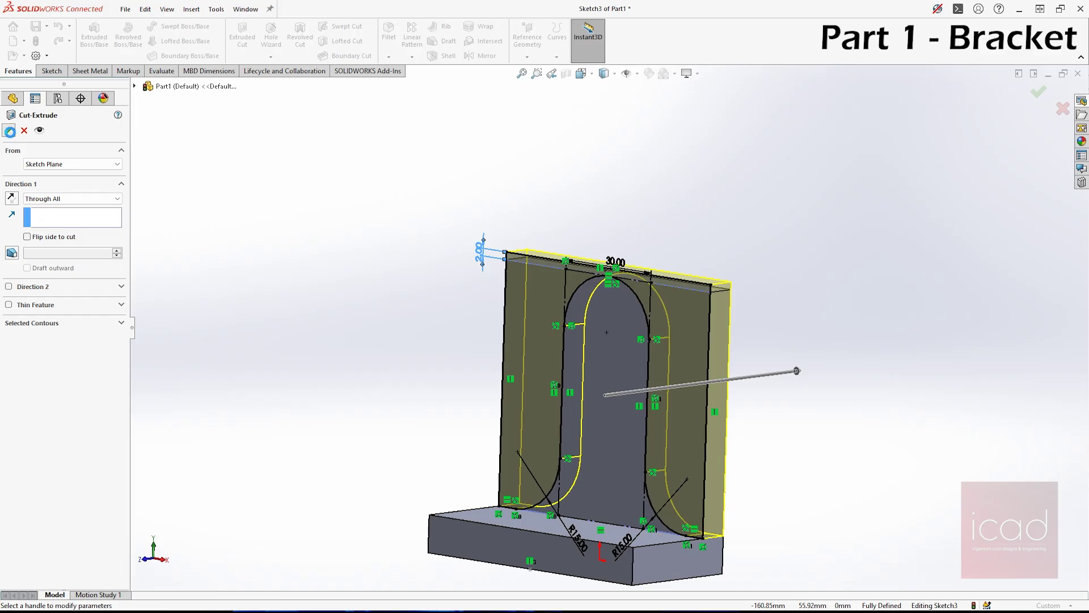
{"action": "left_click", "coordinate": [10, 131]}
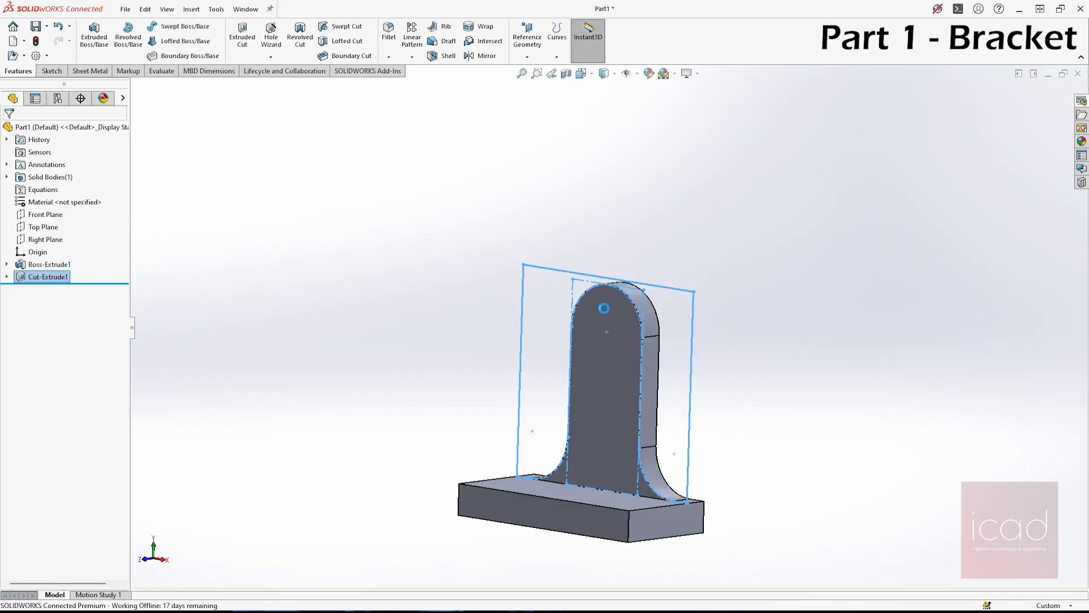
Fillet the two vertical front corner edges of the base plate with a 12 mm radius.
{"action": "middle_click_drag", "start_coordinate": [604, 308], "coordinate": [594, 360]}
{"action": "left_click", "coordinate": [788, 365]}
{"action": "mouse_move", "coordinate": [788, 364]}
{"action": "middle_mouse_down"}
{"action": "mouse_move", "coordinate": [681, 385]}
{"action": "mouse_move", "coordinate": [718, 370]}
{"action": "mouse_move", "coordinate": [675, 367]}
{"action": "middle_mouse_up"}
{"action": "scroll", "coordinate": [271, 307], "scroll_direction": "down", "scroll_amount": 3}
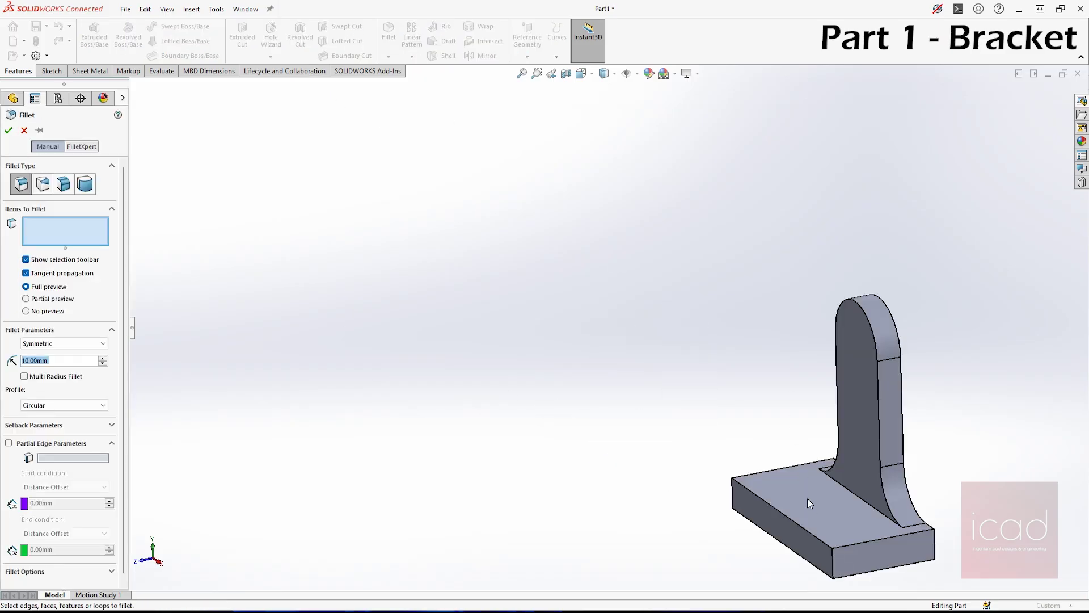
{"action": "scroll", "coordinate": [808, 498], "scroll_direction": "up", "scroll_amount": 1}
{"action": "scroll", "coordinate": [860, 553], "scroll_direction": "down", "scroll_amount": 1}
{"action": "type", "text": "12"}
{"action": "key", "text": "Return"}
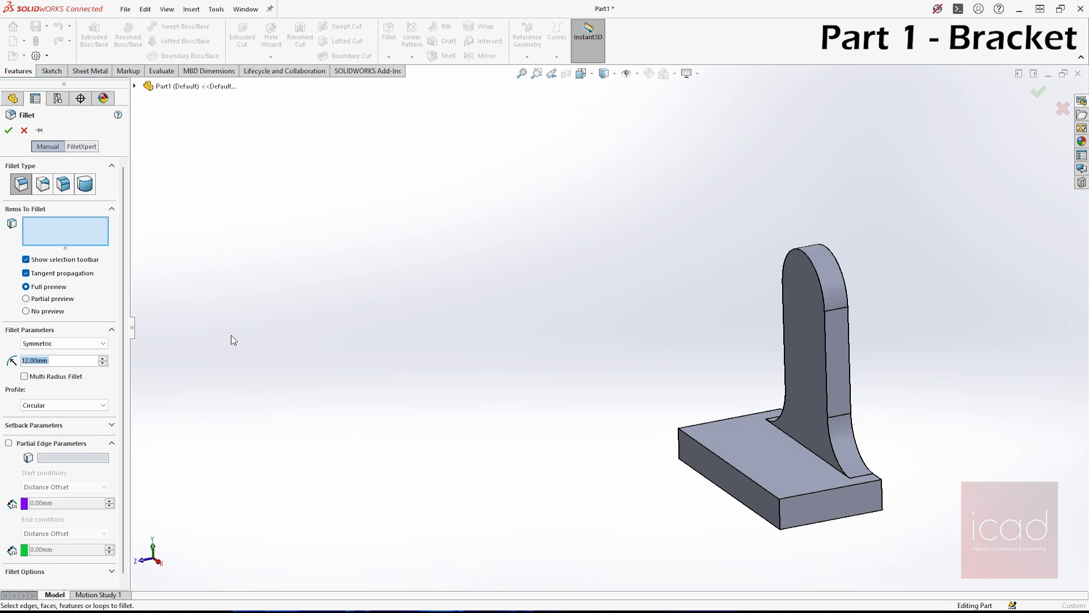
{"action": "left_click", "coordinate": [687, 442]}
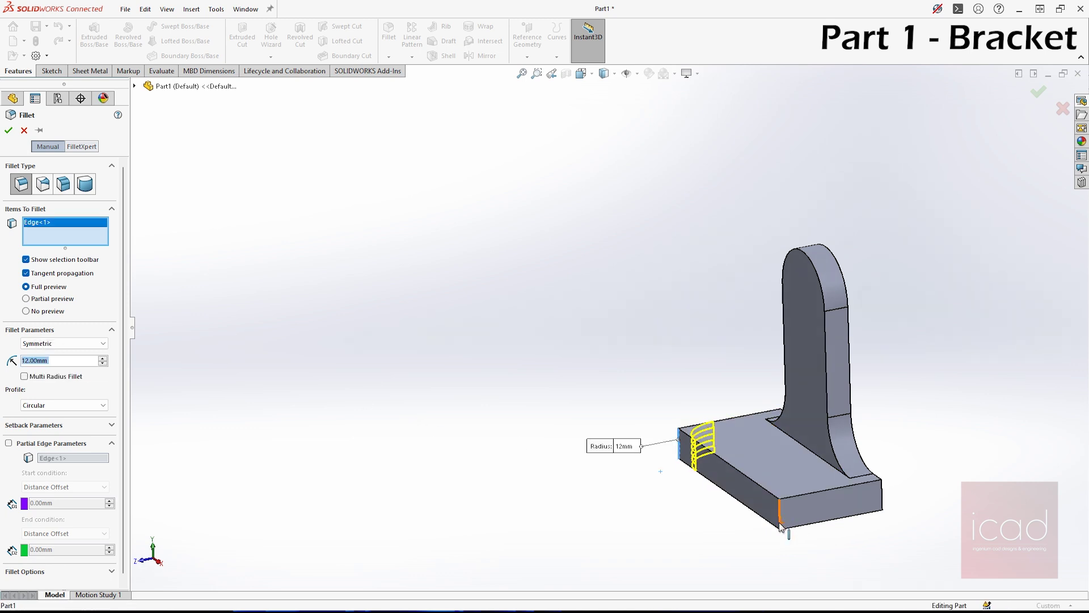
{"action": "left_click", "coordinate": [780, 525]}
{"action": "key", "text": "Return"}
Edit the base extrusion's L-shaped profile sketch, set its overall depth to 30 mm, and exit the sketch.
{"action": "middle_click_drag", "start_coordinate": [782, 528], "coordinate": [671, 334]}
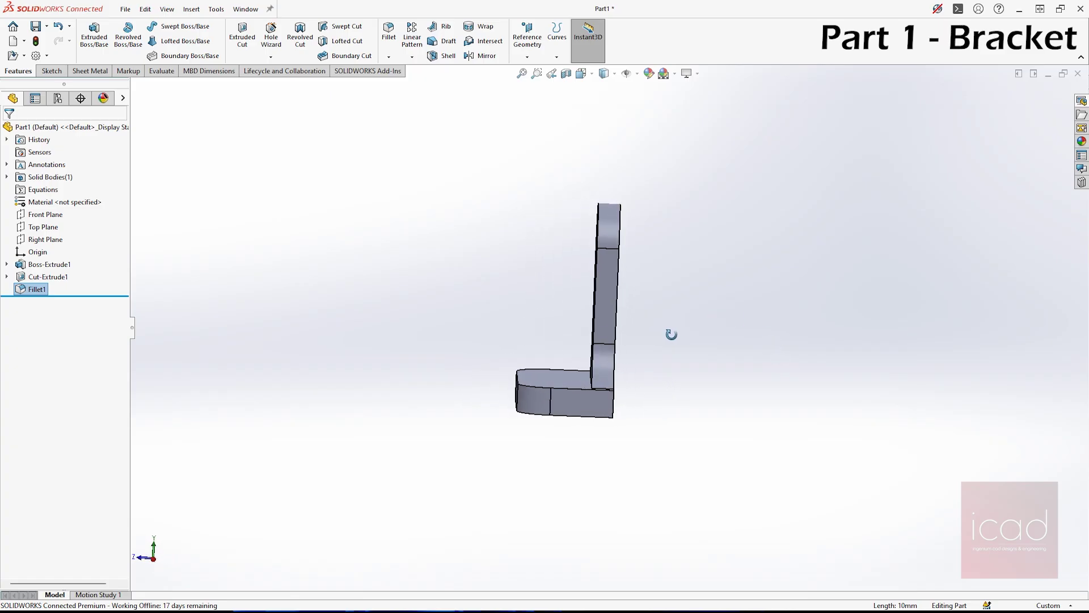
{"action": "mouse_move", "coordinate": [671, 334]}
{"action": "middle_mouse_down"}
{"action": "mouse_move", "coordinate": [685, 321]}
{"action": "mouse_move", "coordinate": [700, 329]}
{"action": "mouse_move", "coordinate": [675, 343]}
{"action": "middle_mouse_up"}
{"action": "middle_click_drag", "start_coordinate": [521, 421], "coordinate": [552, 413]}
{"action": "scroll", "coordinate": [482, 430], "scroll_direction": "down", "scroll_amount": 1}
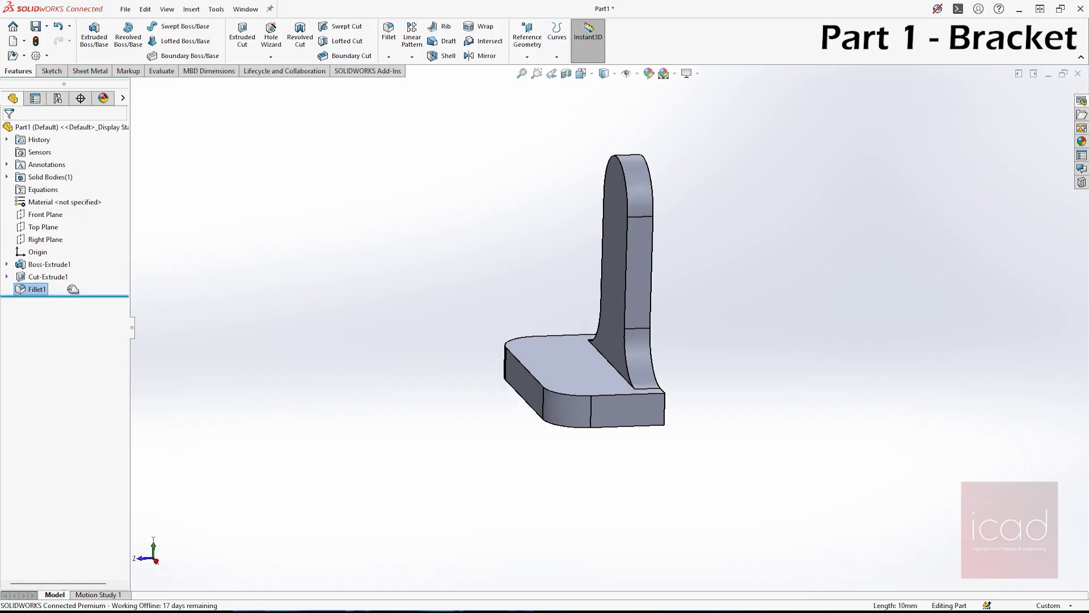
{"action": "left_click", "coordinate": [32, 266]}
{"action": "left_click", "coordinate": [60, 225]}
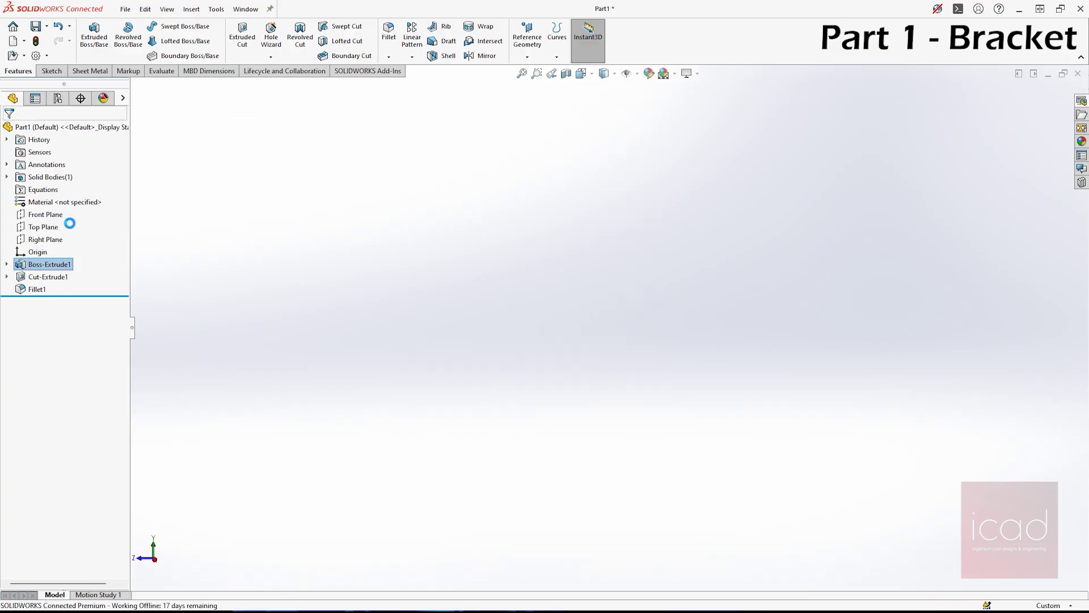
{"action": "scroll", "coordinate": [601, 370], "scroll_direction": "up", "scroll_amount": 4}
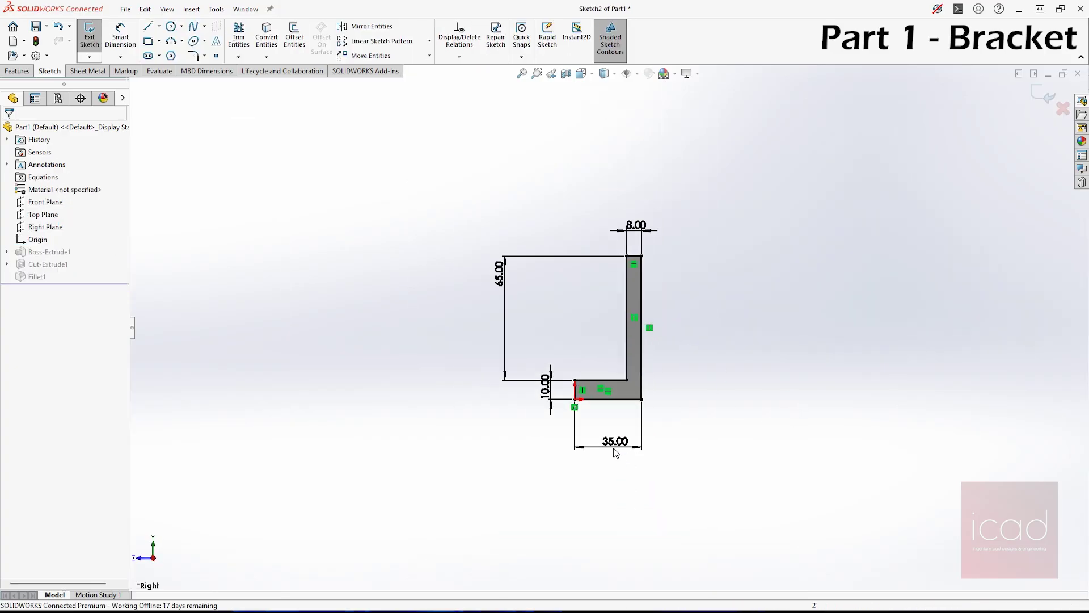
{"action": "double_click", "coordinate": [614, 448]}
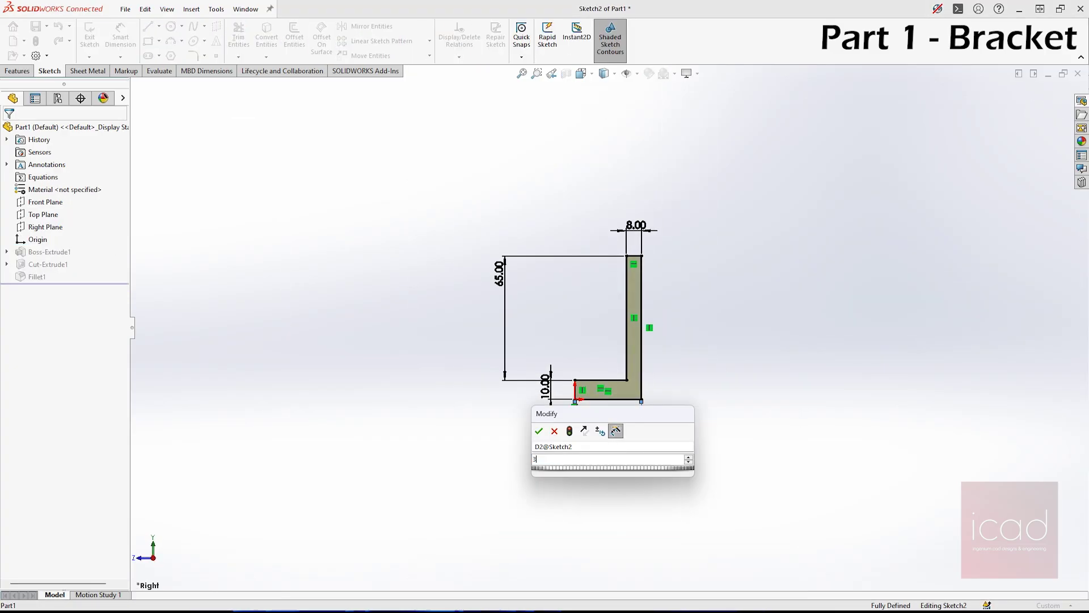
{"action": "key", "text": "Return"}
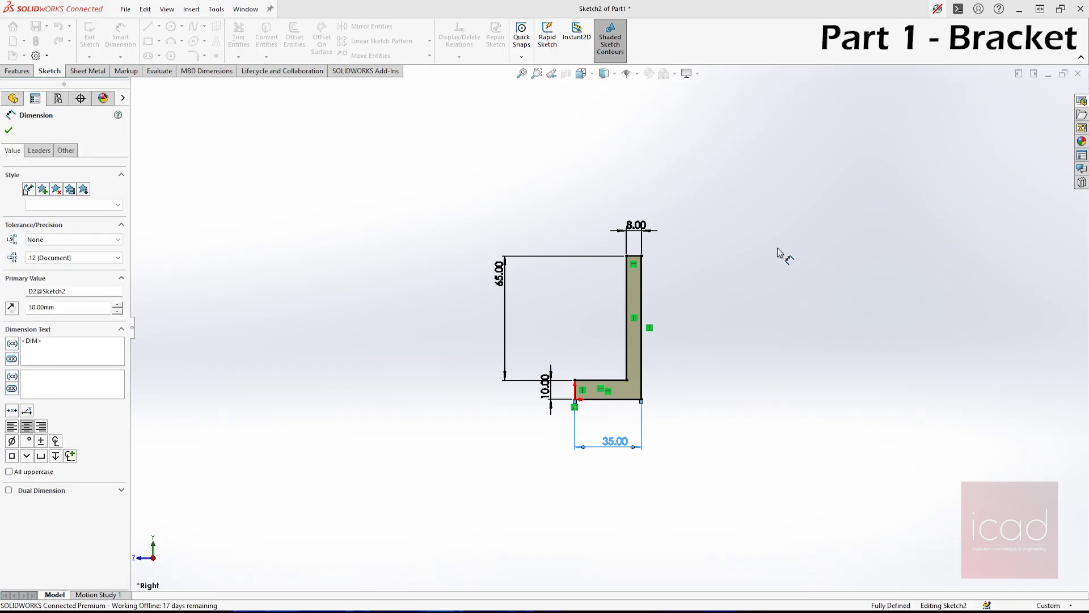
{"action": "left_click", "coordinate": [1046, 98]}
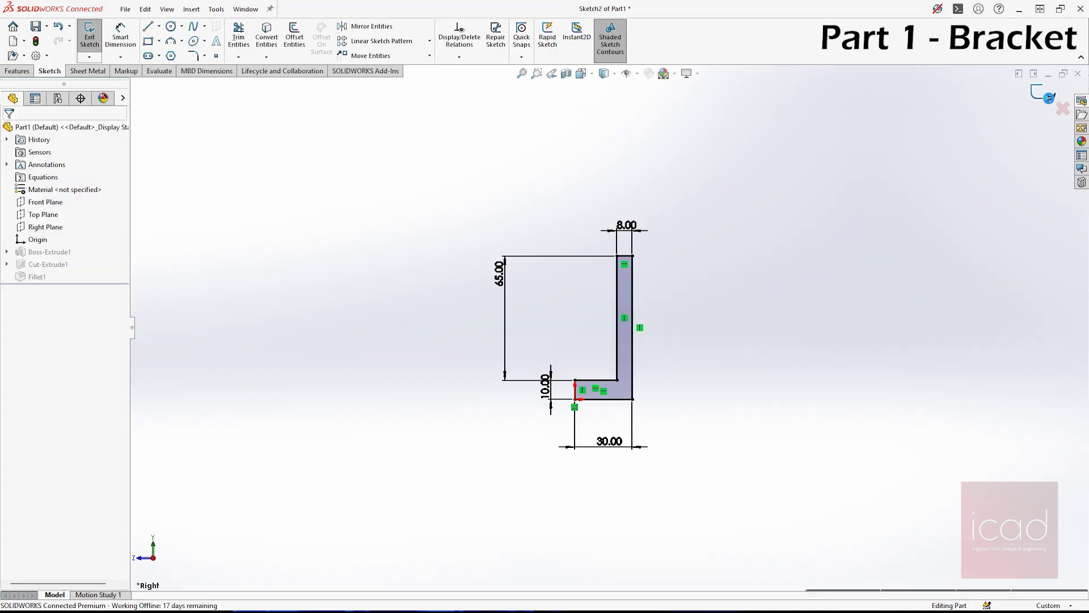
Sketch a corner rectangle about 4.7 by 5.1 mm on the Right Plane, starting at the base's lower rear corner.
{"action": "mouse_move", "coordinate": [629, 381]}
{"action": "middle_mouse_down"}
{"action": "mouse_move", "coordinate": [637, 425]}
{"action": "mouse_move", "coordinate": [562, 434]}
{"action": "mouse_move", "coordinate": [567, 406]}
{"action": "middle_mouse_up"}
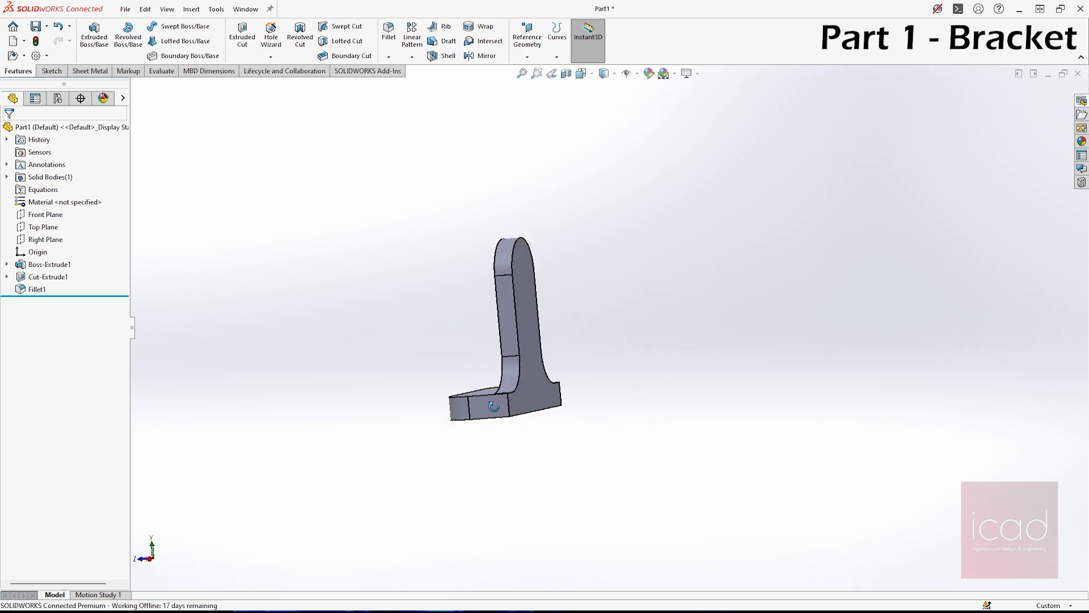
{"action": "left_click", "coordinate": [45, 239]}
{"action": "left_click", "coordinate": [53, 226]}
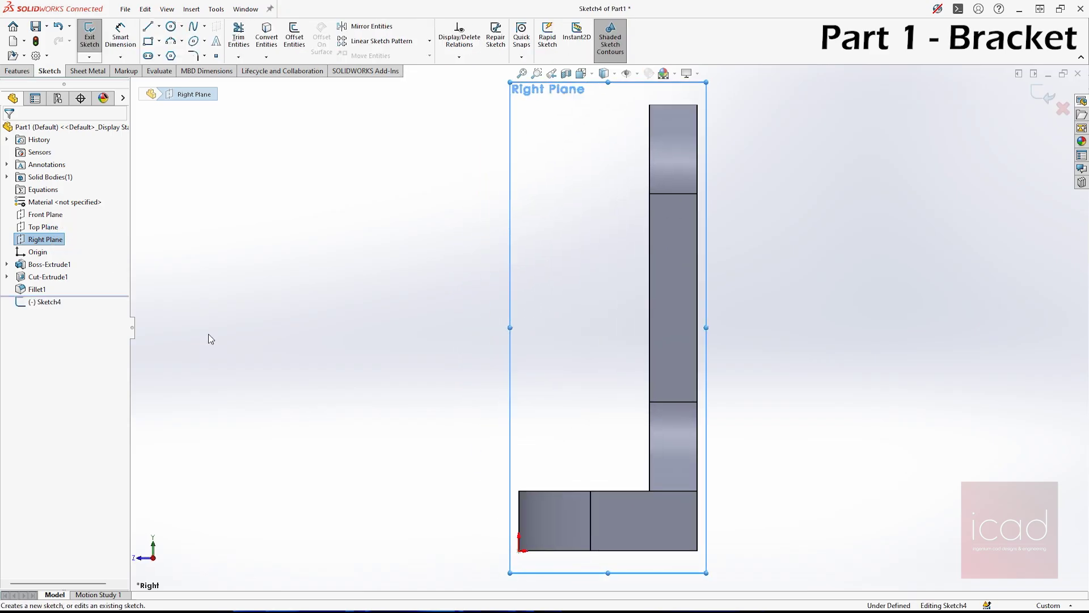
{"action": "scroll", "coordinate": [542, 458], "scroll_direction": "up", "scroll_amount": 2}
{"action": "scroll", "coordinate": [685, 505], "scroll_direction": "down", "scroll_amount": 3}
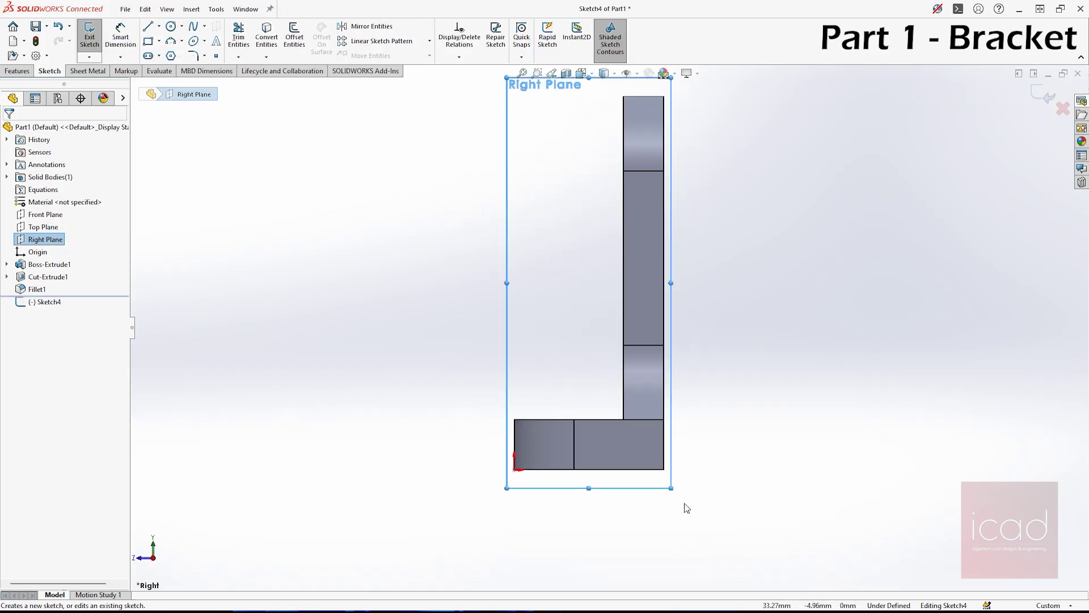
{"action": "left_click", "coordinate": [778, 348]}
{"action": "left_click", "coordinate": [148, 41]}
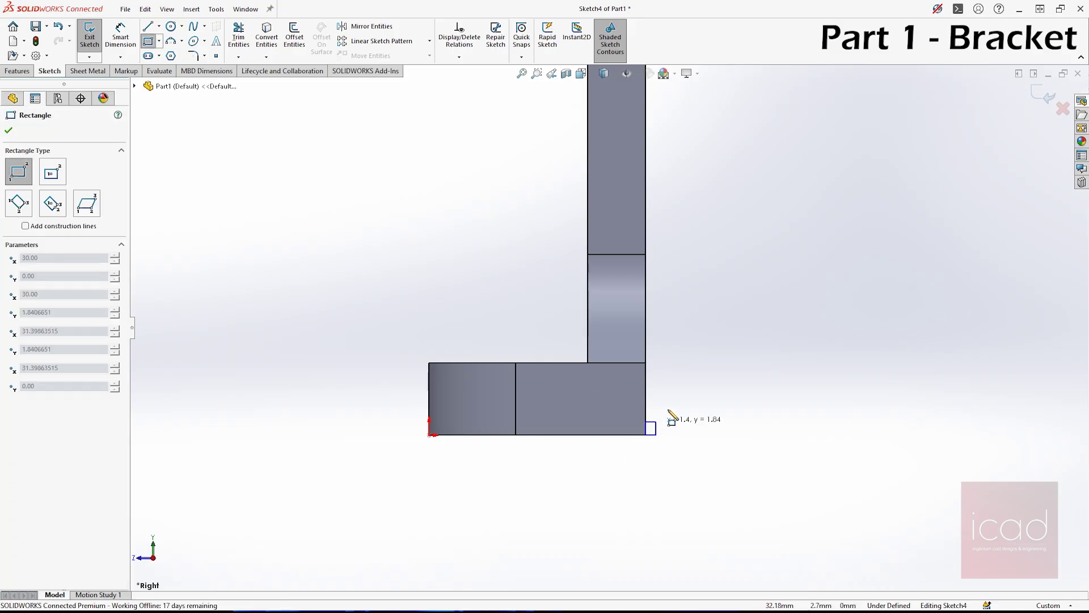
{"action": "left_click", "coordinate": [680, 398]}
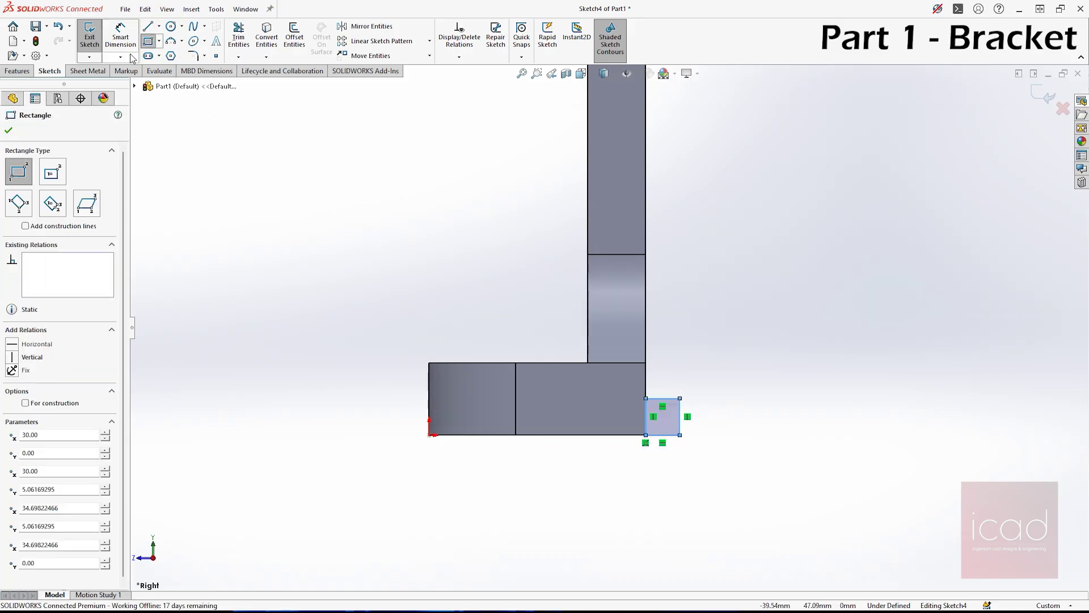
Dimension the small rectangle behind the base as 5 mm wide and 6 mm high.
{"action": "left_click", "coordinate": [675, 387]}
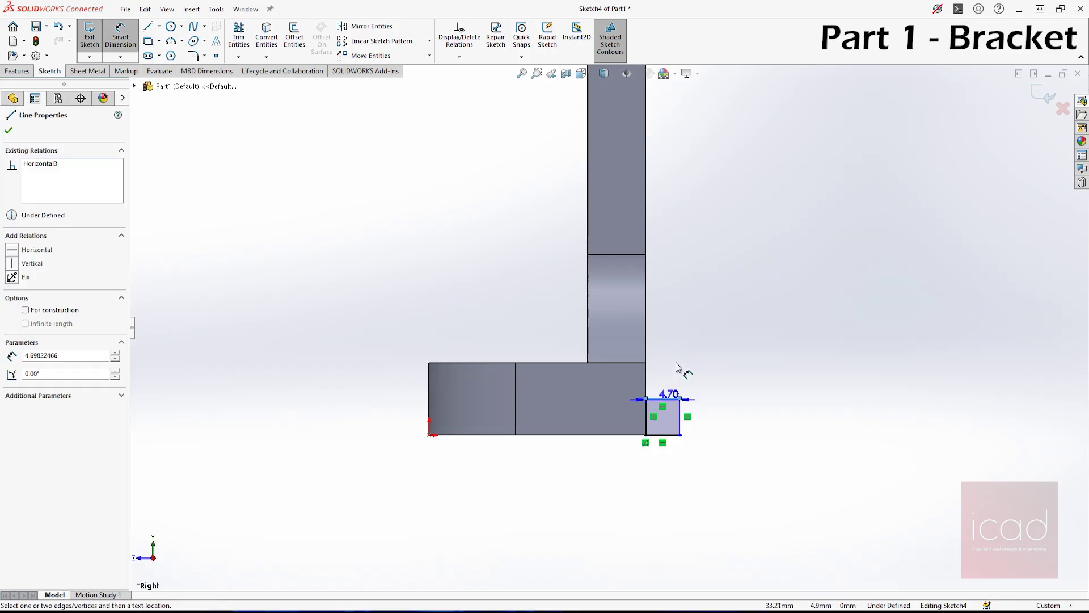
{"action": "left_click", "coordinate": [676, 365]}
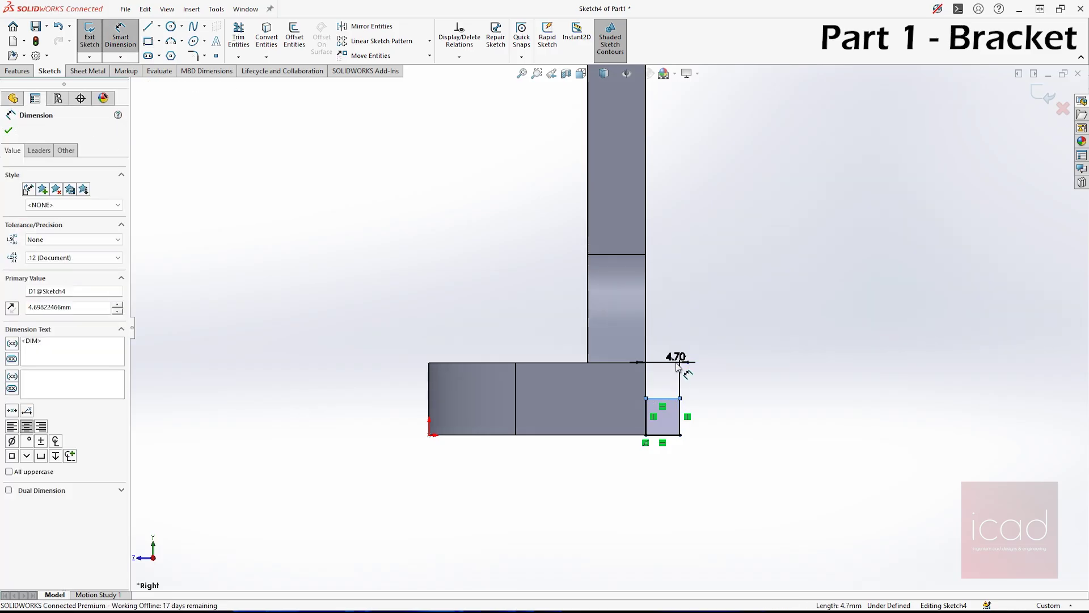
{"action": "key", "text": "Return"}
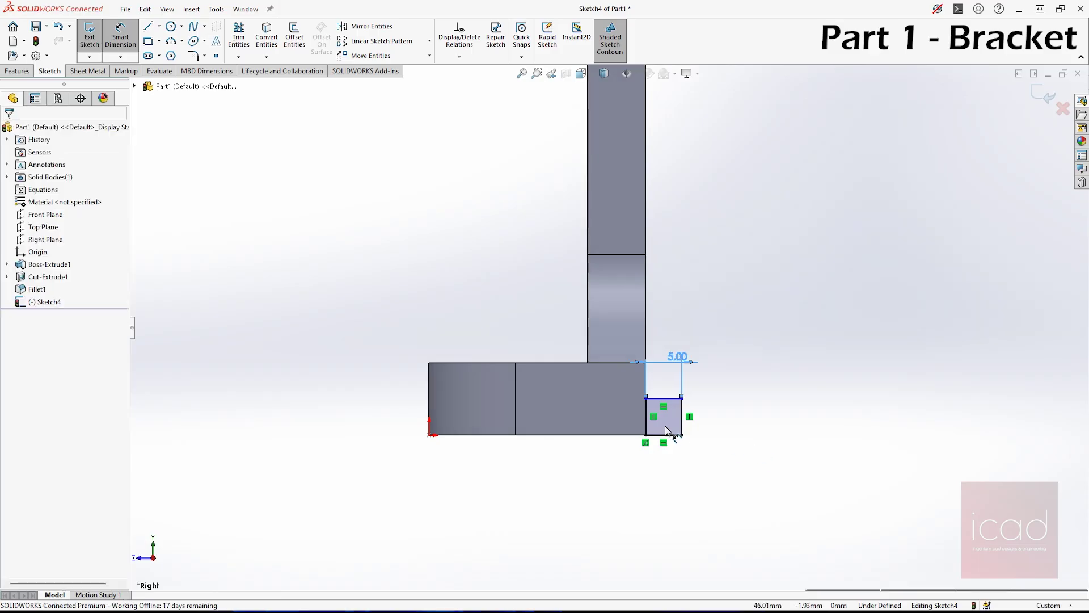
{"action": "left_click", "coordinate": [683, 425]}
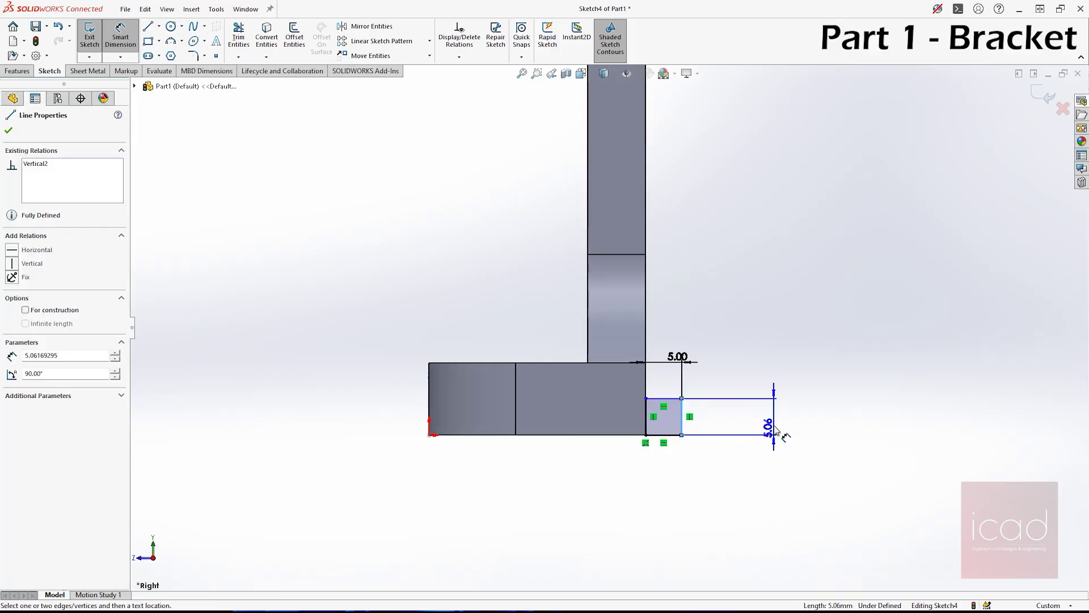
{"action": "left_click", "coordinate": [776, 424]}
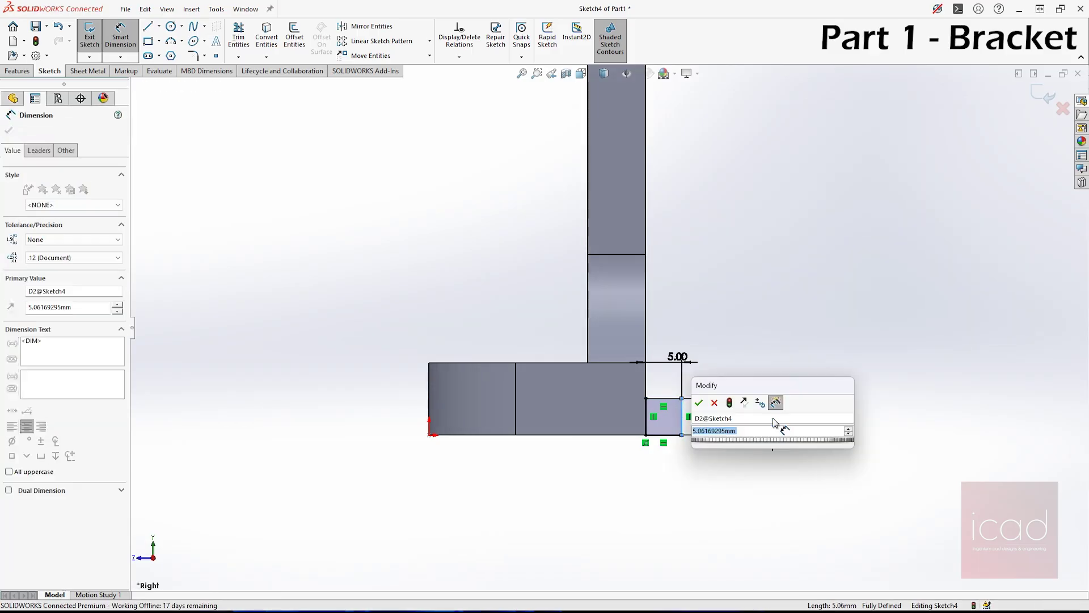
{"action": "key", "text": "Return"}
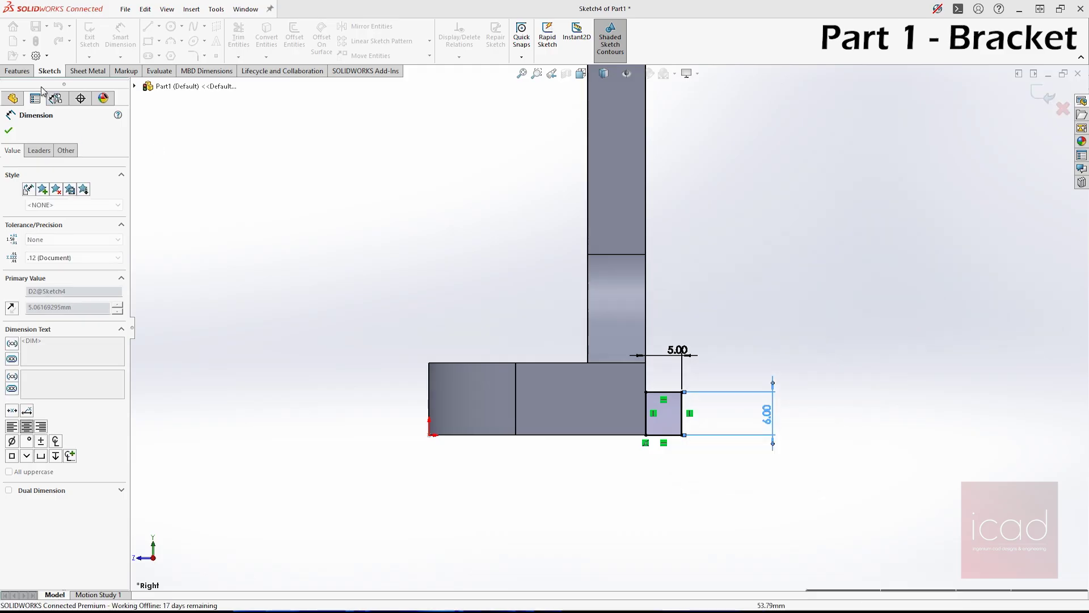
{"action": "left_click", "coordinate": [9, 130]}
Extrude the rear rectangle 72 mm with a Mid Plane end condition and Merge result enabled.
{"action": "left_click", "coordinate": [17, 70]}
{"action": "left_click", "coordinate": [97, 39]}
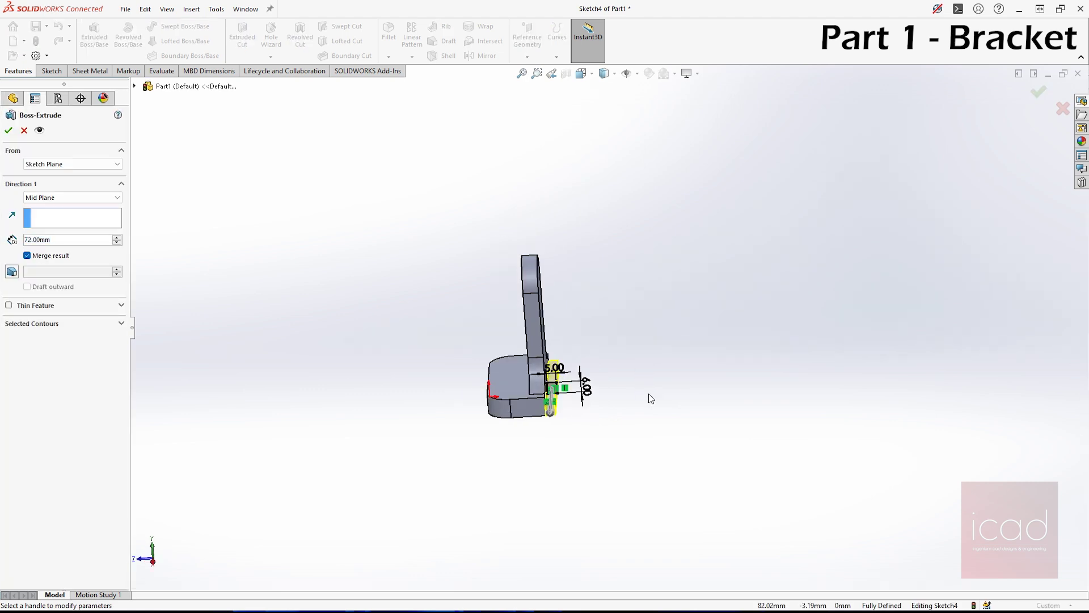
{"action": "middle_click_drag", "start_coordinate": [648, 393], "coordinate": [686, 474]}
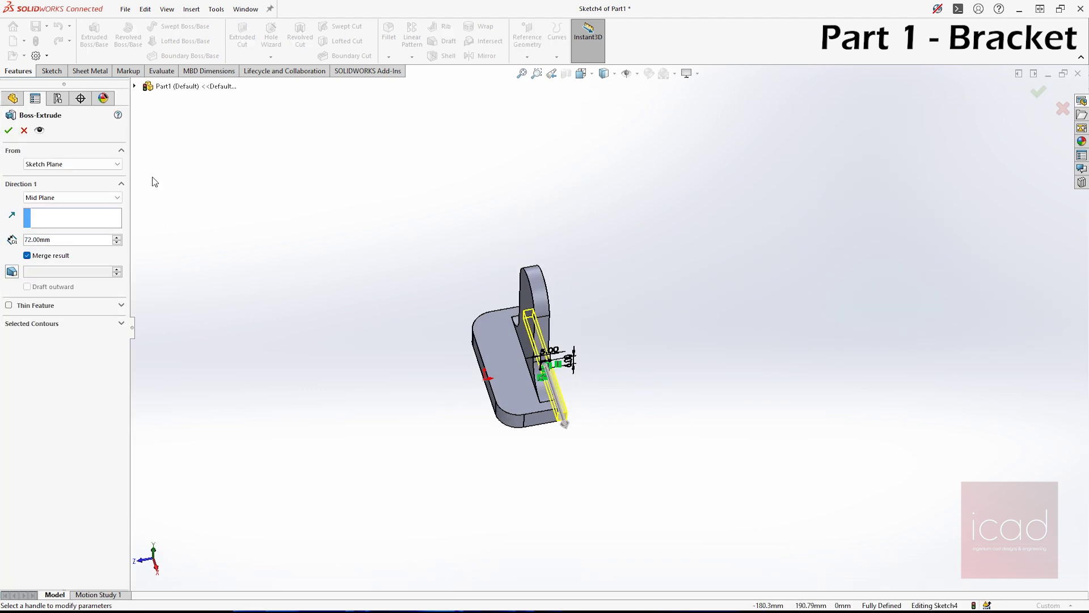
{"action": "left_click", "coordinate": [8, 131]}
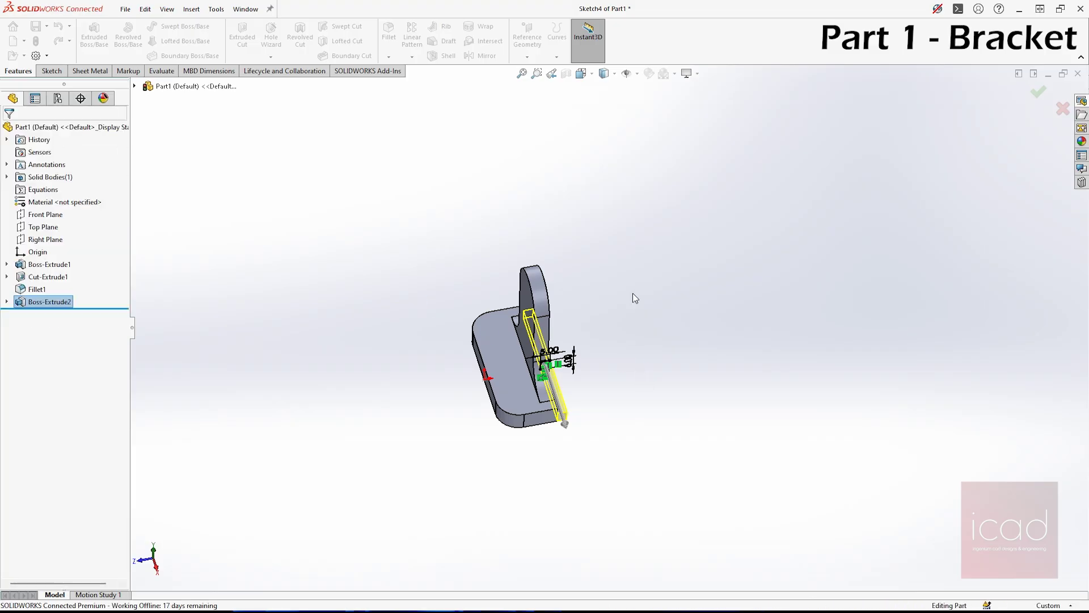
On the upright wall's rear face, sketch a circle centred on the rounded top and reaching its upper edge, about 30 mm in diameter.
{"action": "middle_click_drag", "start_coordinate": [622, 365], "coordinate": [518, 316]}
{"action": "scroll", "coordinate": [511, 312], "scroll_direction": "down", "scroll_amount": 4}
{"action": "left_click", "coordinate": [505, 233]}
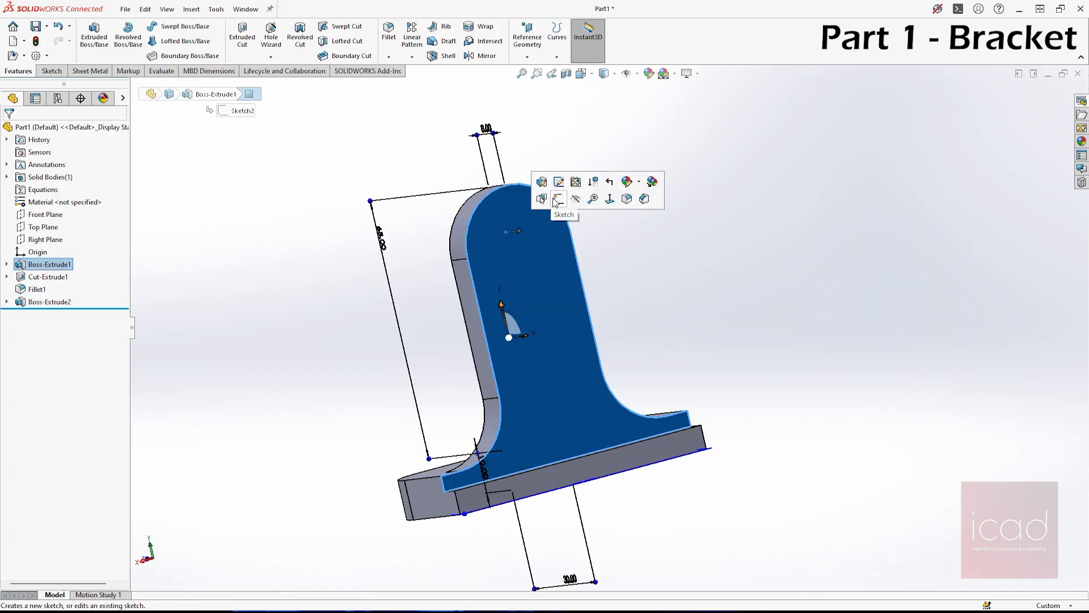
{"action": "left_click", "coordinate": [562, 197]}
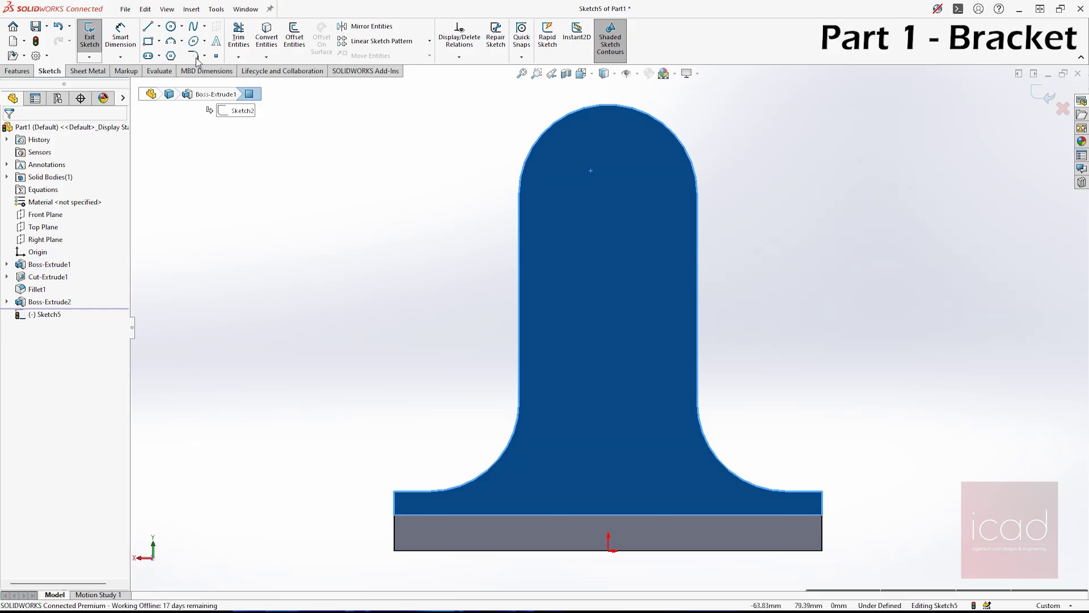
{"action": "key", "text": "Escape"}
{"action": "left_click", "coordinate": [171, 26]}
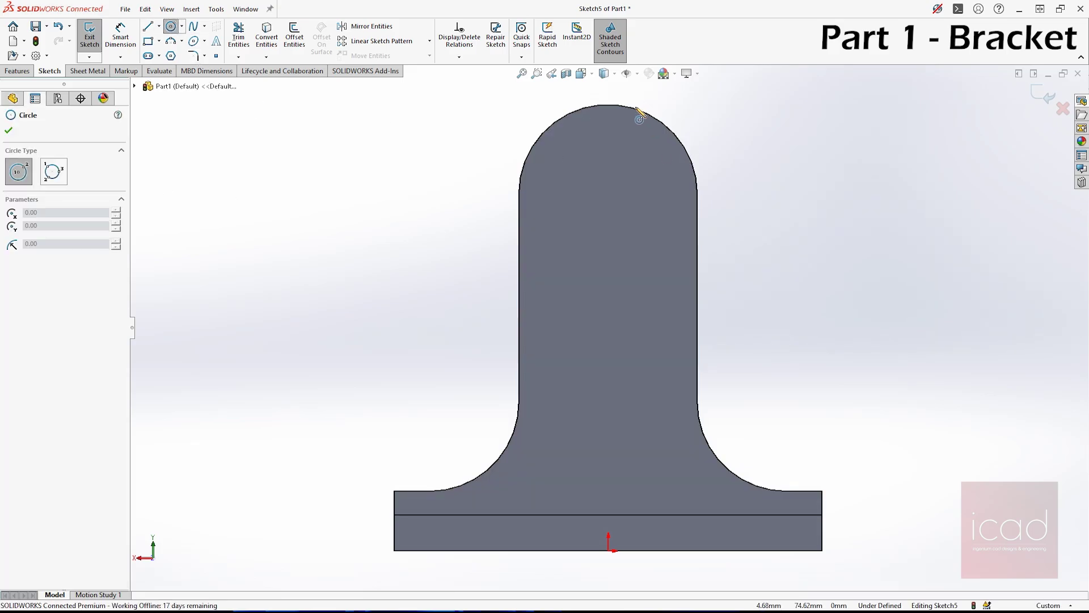
{"action": "left_click", "coordinate": [608, 194]}
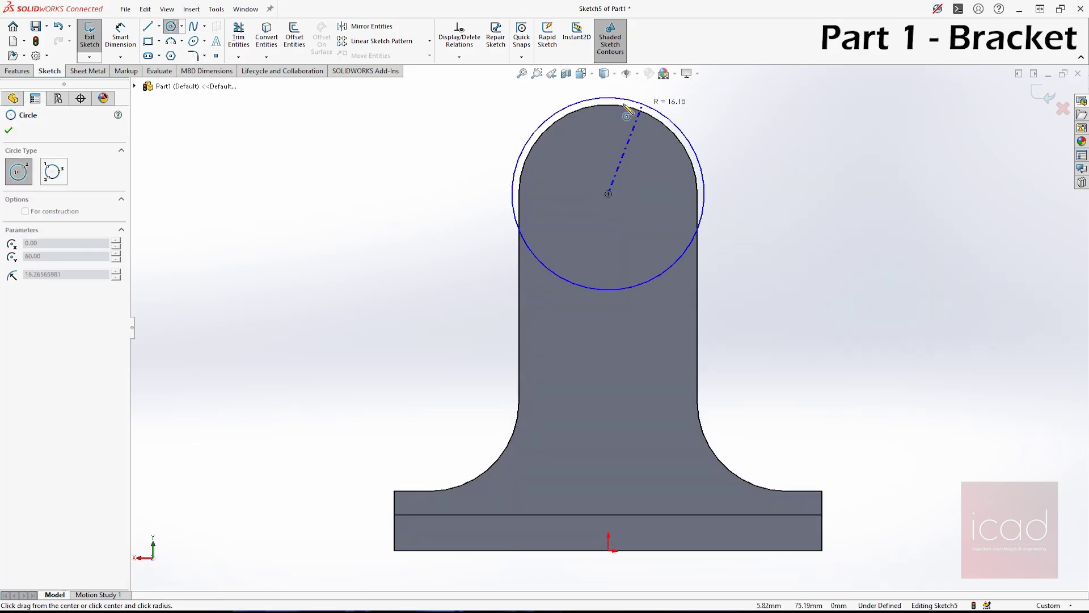
{"action": "left_click", "coordinate": [611, 104]}
{"action": "key", "text": "Escape"}
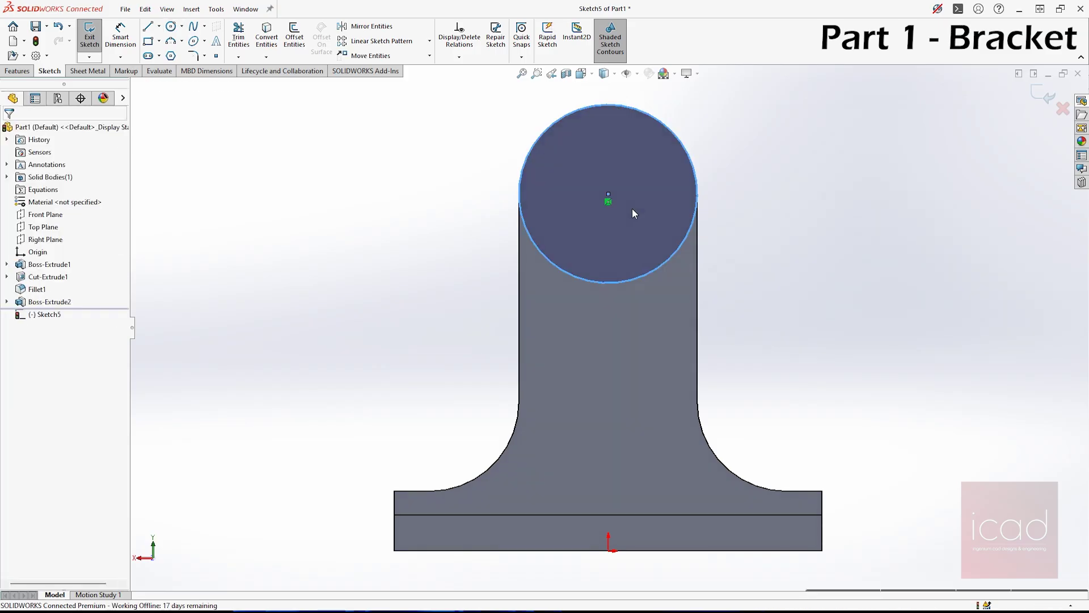
{"action": "left_click", "coordinate": [931, 331]}
Dimension the circle on the upright wall's rear face with a 30 mm diameter and exit the sketch.
{"action": "middle_click_drag", "start_coordinate": [641, 256], "coordinate": [702, 257]}
{"action": "key", "text": "d"}
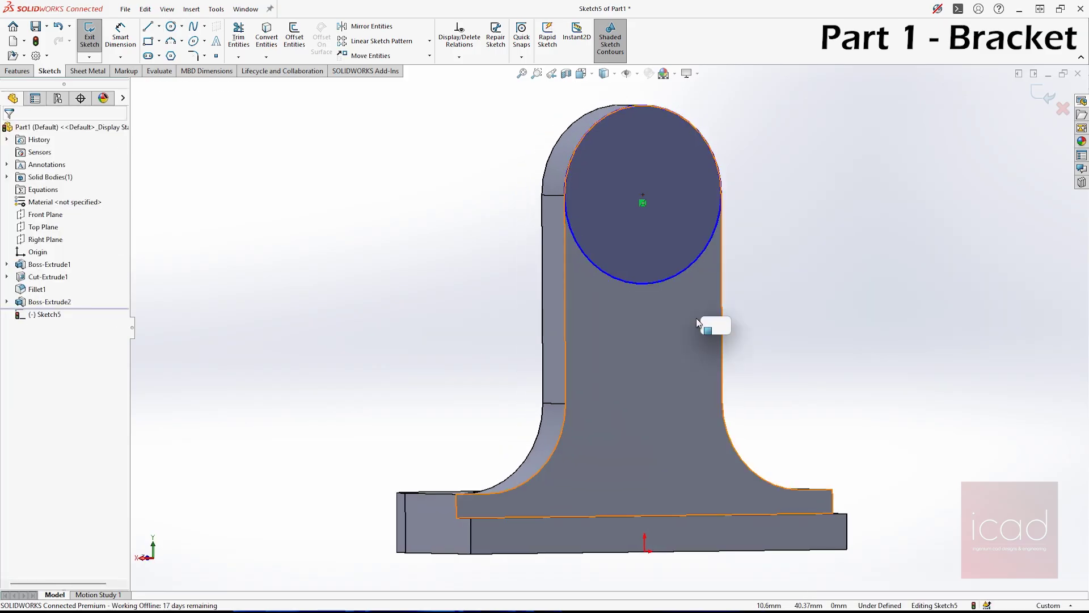
{"action": "left_click", "coordinate": [120, 35]}
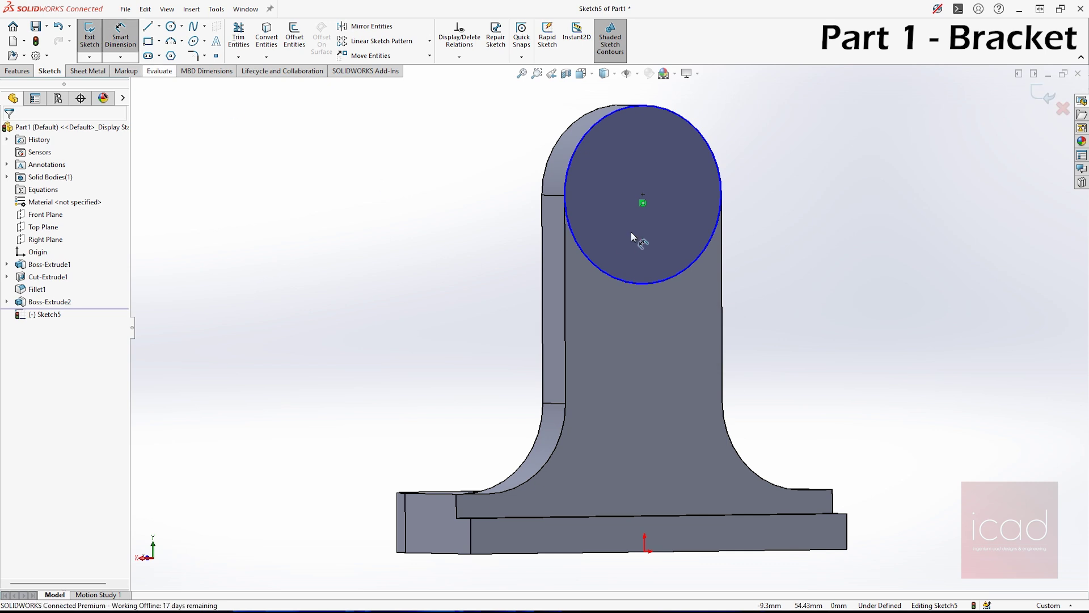
{"action": "left_click", "coordinate": [667, 280]}
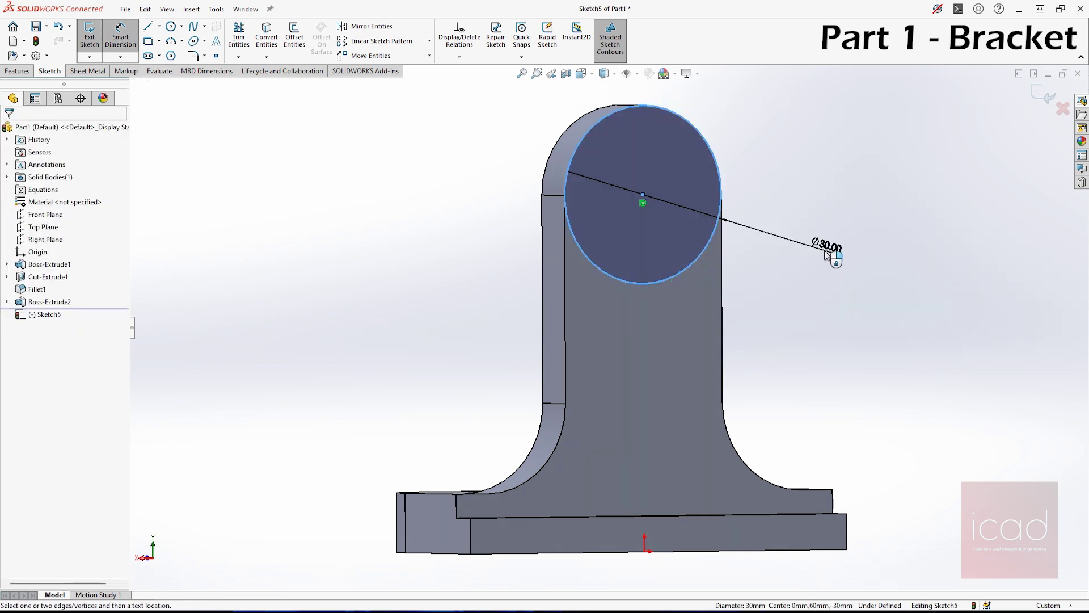
{"action": "left_click", "coordinate": [825, 251]}
{"action": "type", "text": "30"}
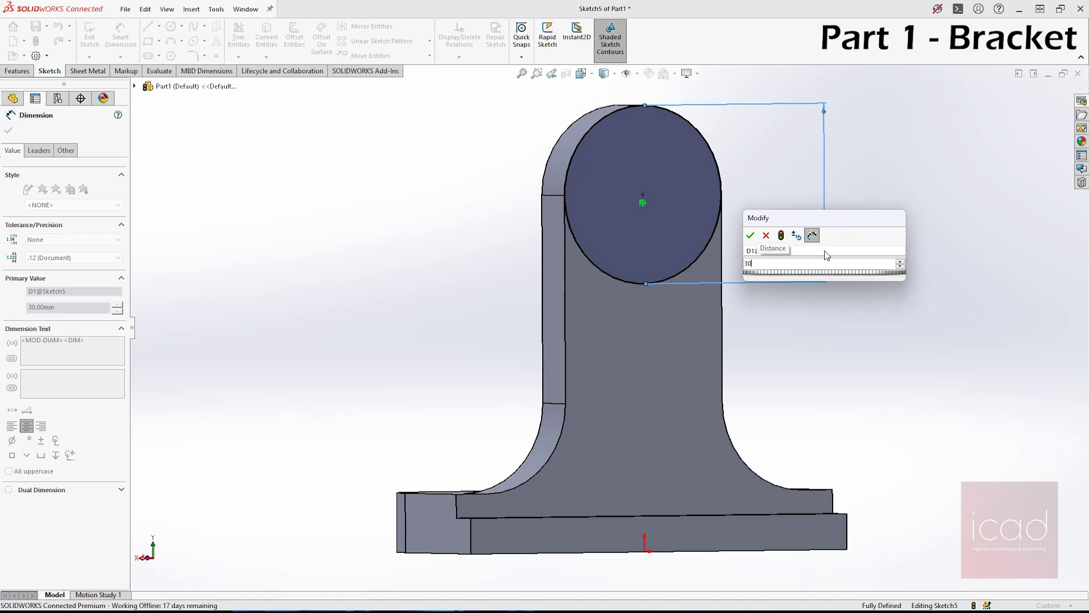
{"action": "key", "text": "Return"}
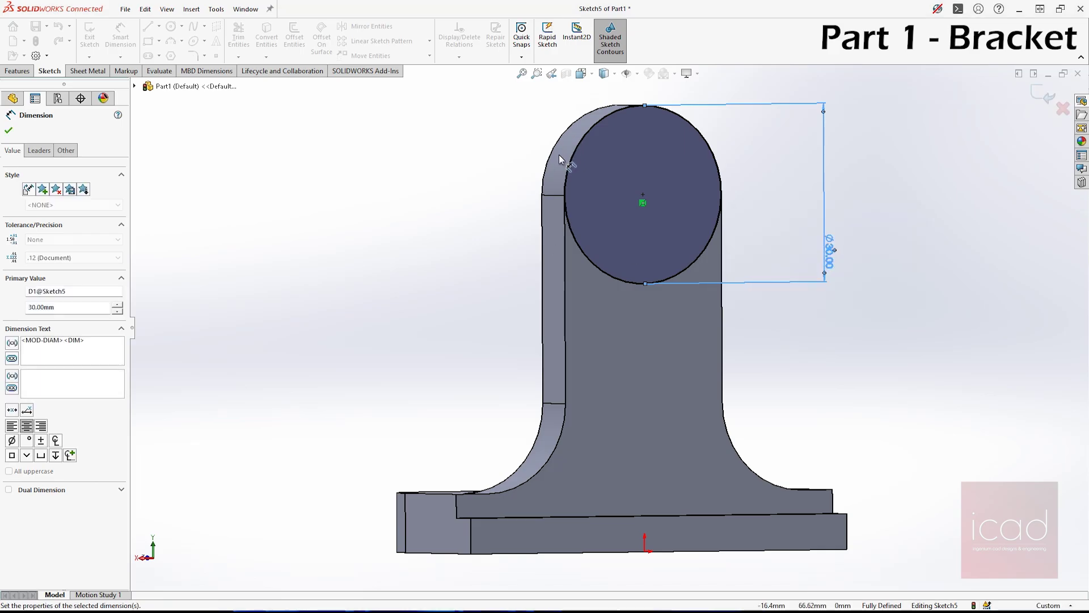
{"action": "middle_click_drag", "start_coordinate": [600, 188], "coordinate": [643, 215]}
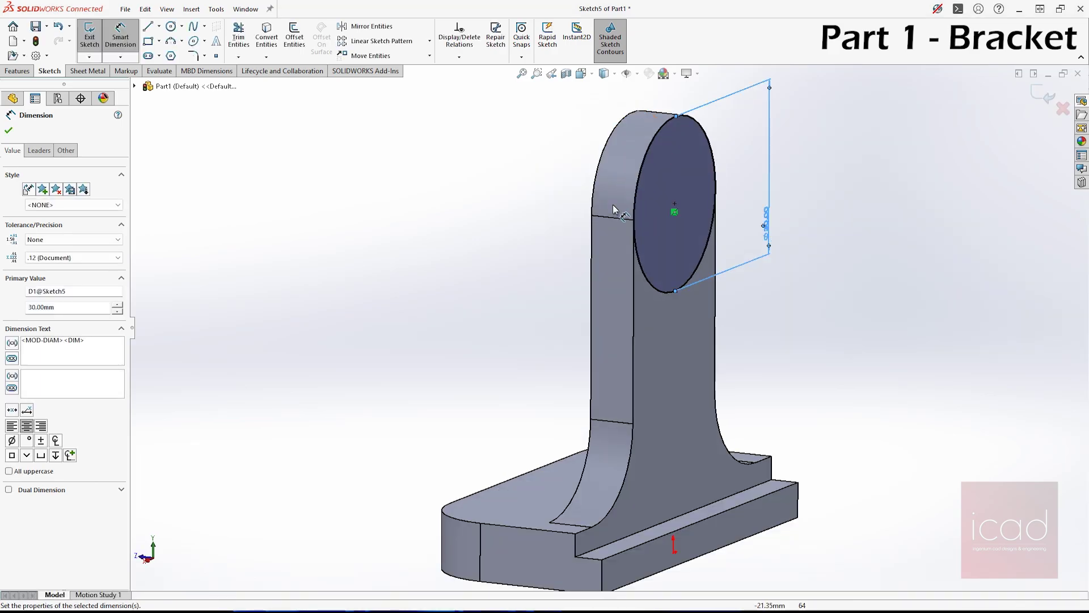
{"action": "scroll", "coordinate": [738, 217], "scroll_direction": "up", "scroll_amount": 3}
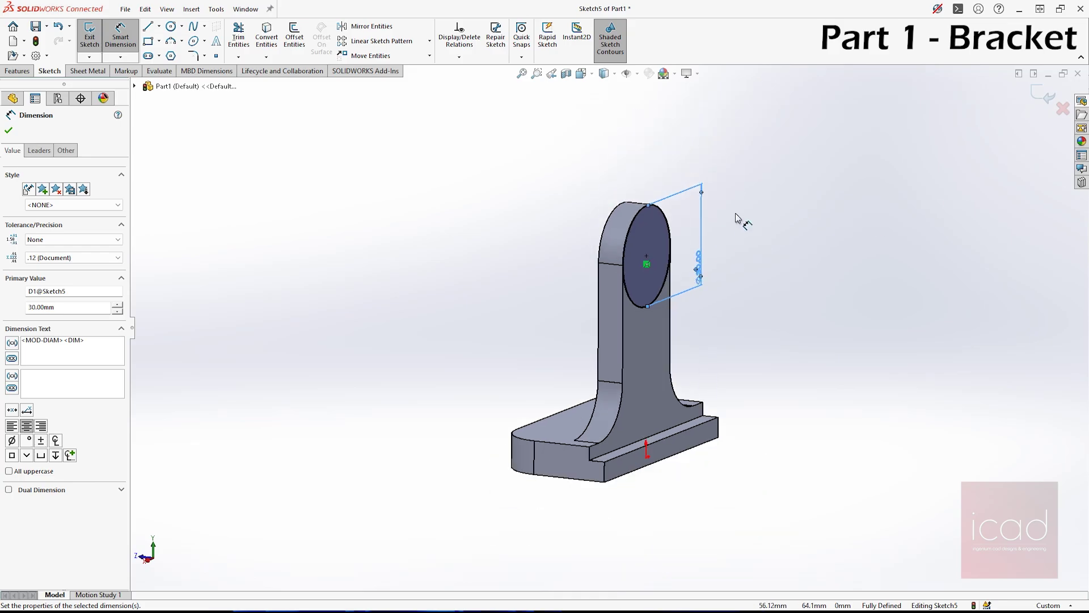
{"action": "middle_click_drag", "start_coordinate": [738, 217], "coordinate": [733, 247]}
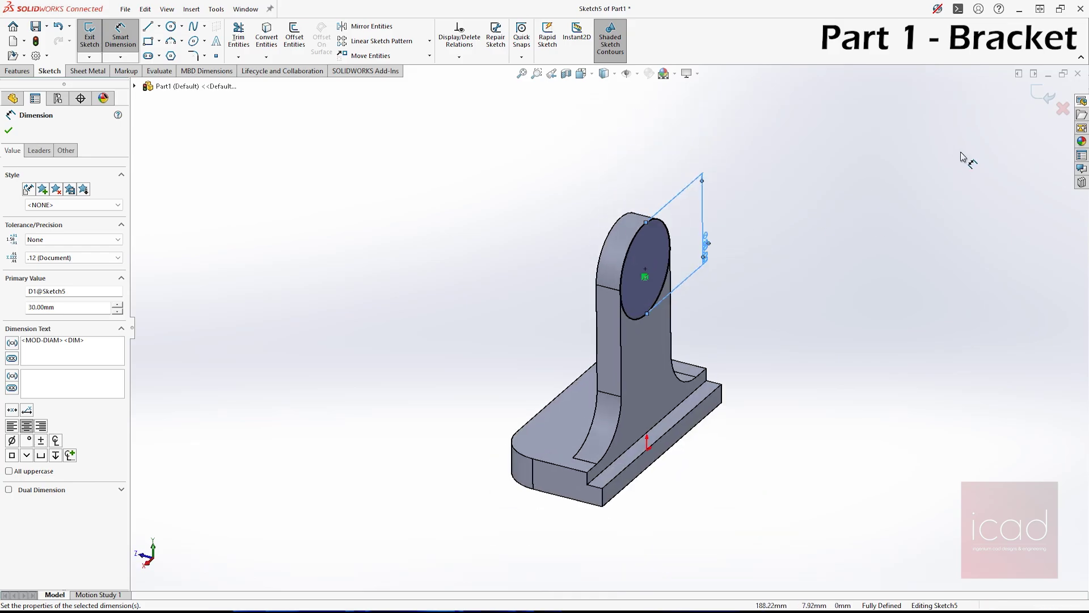
{"action": "left_click", "coordinate": [1043, 97]}
{"action": "mouse_move", "coordinate": [798, 260]}
{"action": "middle_mouse_down"}
{"action": "mouse_move", "coordinate": [849, 219]}
{"action": "mouse_move", "coordinate": [932, 274]}
{"action": "mouse_move", "coordinate": [870, 335]}
{"action": "mouse_move", "coordinate": [936, 272]}
{"action": "mouse_move", "coordinate": [930, 292]}
{"action": "mouse_move", "coordinate": [880, 271]}
{"action": "mouse_move", "coordinate": [908, 268]}
{"action": "middle_mouse_up"}
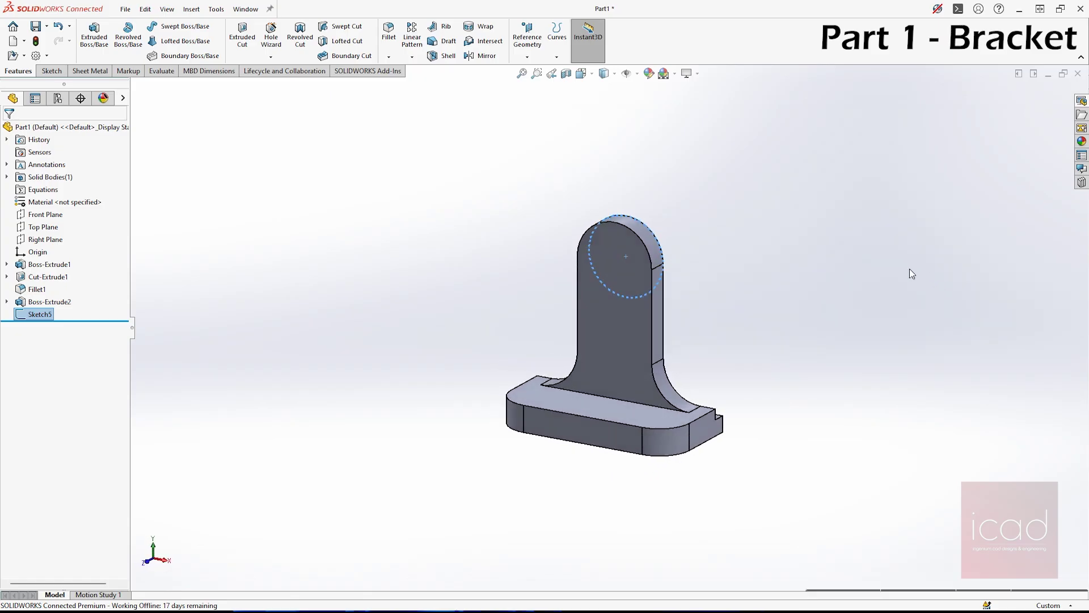
Extrude the 30 mm circle sketch rearward from the upright wall 5 mm with a Blind end condition and Merge result enabled.
{"action": "scroll", "coordinate": [715, 397], "scroll_direction": "down", "scroll_amount": 3}
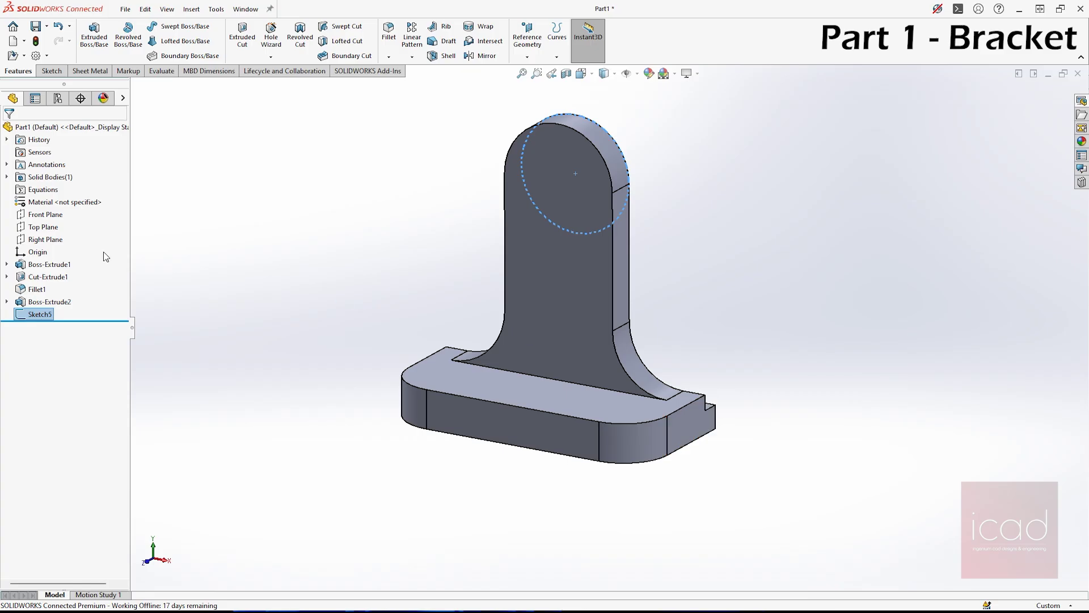
{"action": "scroll", "coordinate": [342, 293], "scroll_direction": "up", "scroll_amount": 2}
{"action": "middle_click_drag", "start_coordinate": [342, 293], "coordinate": [422, 352]}
{"action": "scroll", "coordinate": [422, 352], "scroll_direction": "down", "scroll_amount": 2}
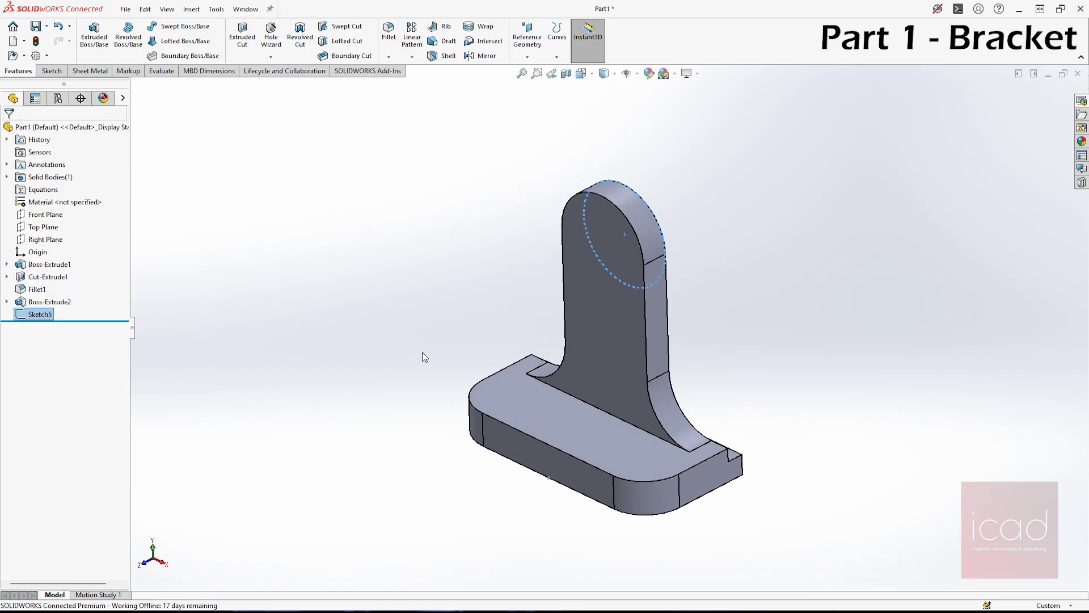
{"action": "key", "text": "ctrl+7"}
{"action": "scroll", "coordinate": [751, 449], "scroll_direction": "down", "scroll_amount": 2}
{"action": "left_click", "coordinate": [879, 321]}
{"action": "scroll", "coordinate": [342, 329], "scroll_direction": "up", "scroll_amount": 2}
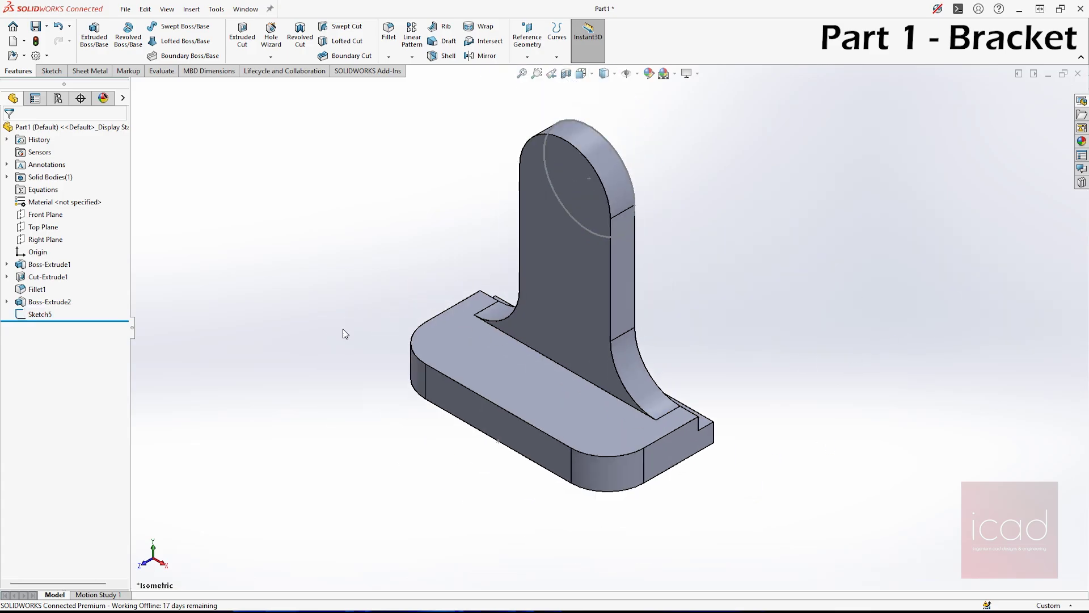
{"action": "left_click", "coordinate": [32, 316]}
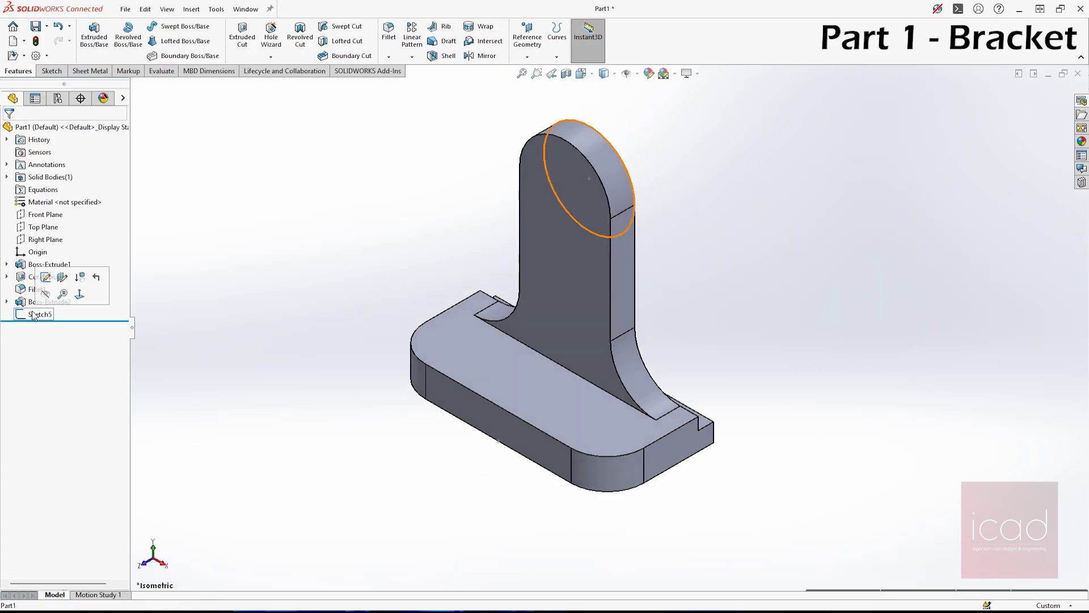
{"action": "left_click", "coordinate": [91, 49]}
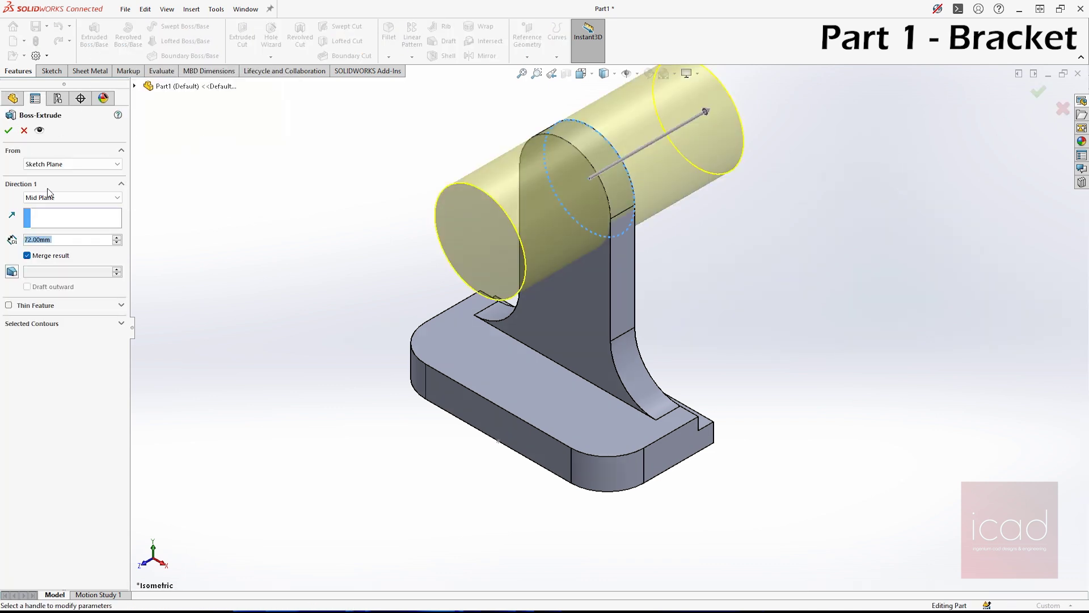
{"action": "left_click", "coordinate": [40, 198]}
{"action": "left_click", "coordinate": [37, 208]}
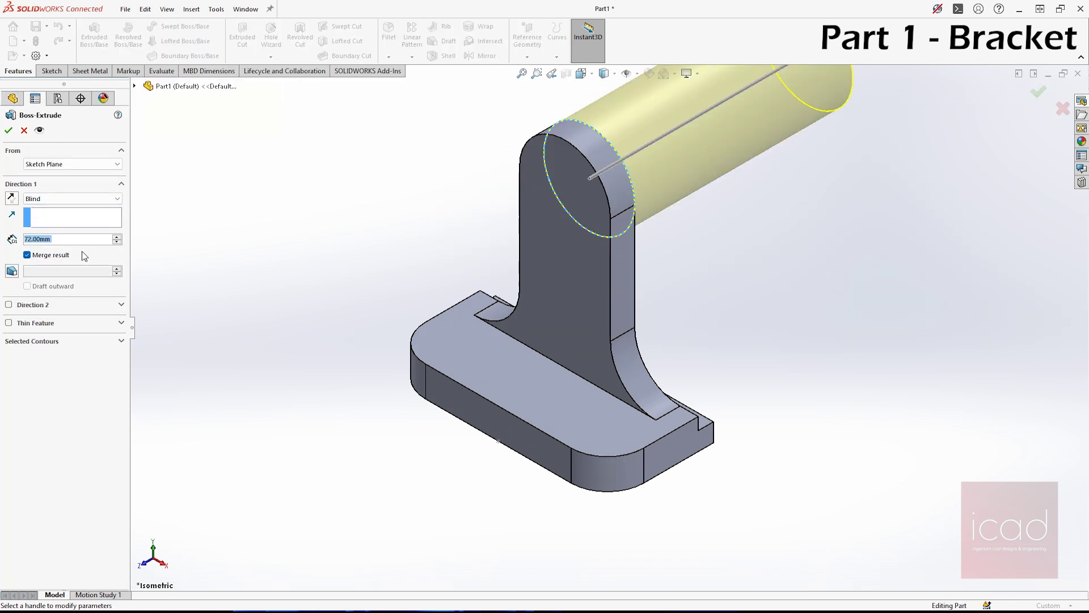
{"action": "type", "text": "5"}
{"action": "key", "text": "Return"}
{"action": "key", "text": "Return"}
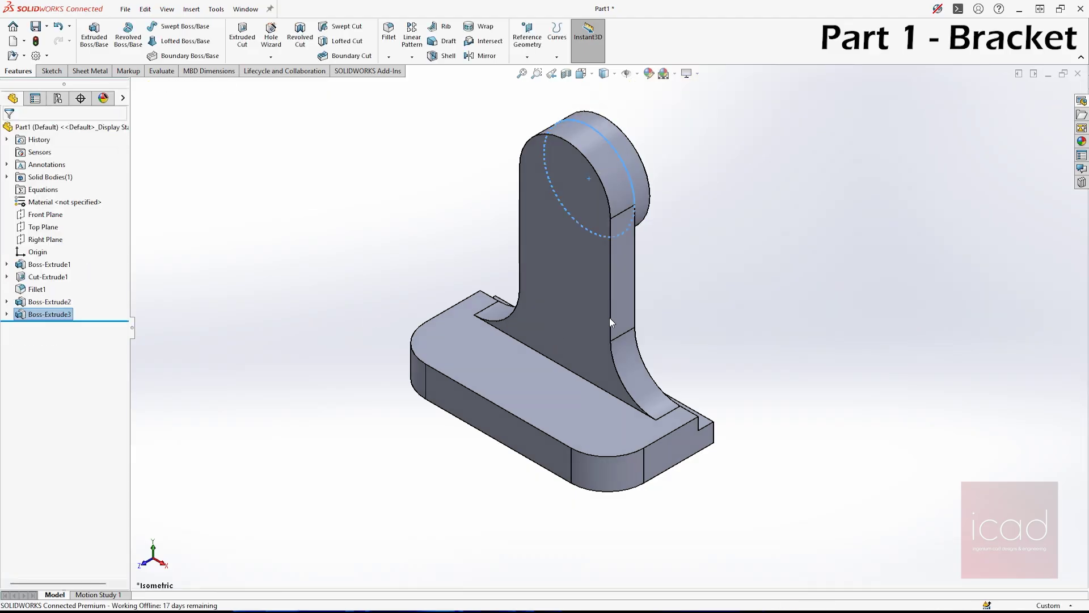
Measure the distance between the circular boss's rear face and the upright wall's front face.
{"action": "left_click", "coordinate": [598, 212]}
{"action": "mouse_move", "coordinate": [598, 212]}
{"action": "middle_mouse_down"}
{"action": "mouse_move", "coordinate": [519, 185]}
{"action": "mouse_move", "coordinate": [589, 221]}
{"action": "middle_mouse_up"}
{"action": "left_click", "coordinate": [518, 182], "text": "ctrl"}
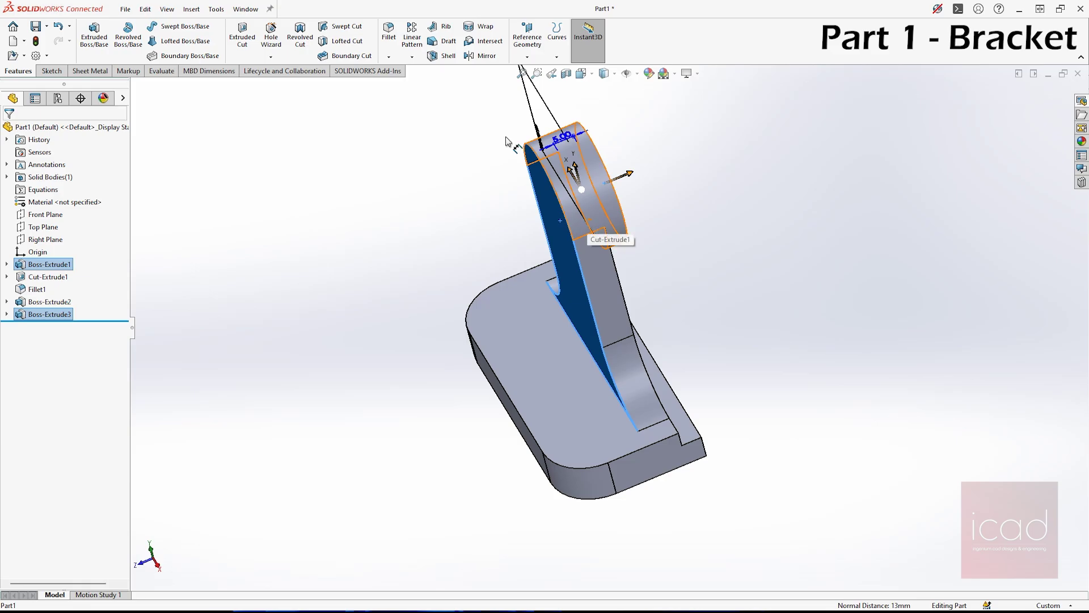
{"action": "left_click", "coordinate": [161, 70]}
{"action": "left_click", "coordinate": [202, 26]}
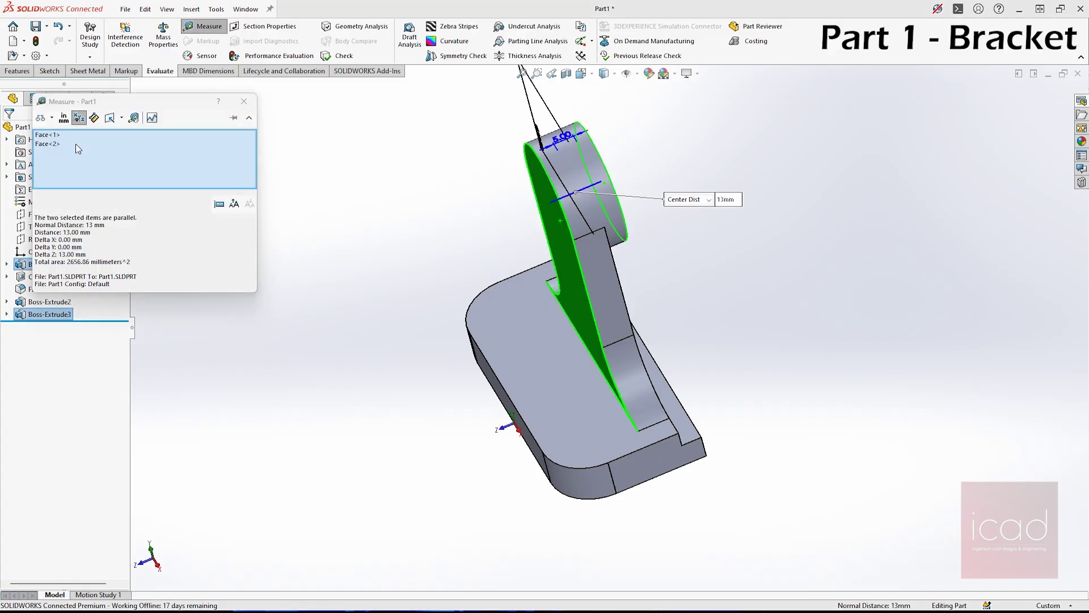
{"action": "left_click", "coordinate": [237, 107]}
On the Right Plane, sketch a sloped line from the base's upper front corner to the upright wall's front edge.
{"action": "middle_click_drag", "start_coordinate": [607, 241], "coordinate": [692, 225]}
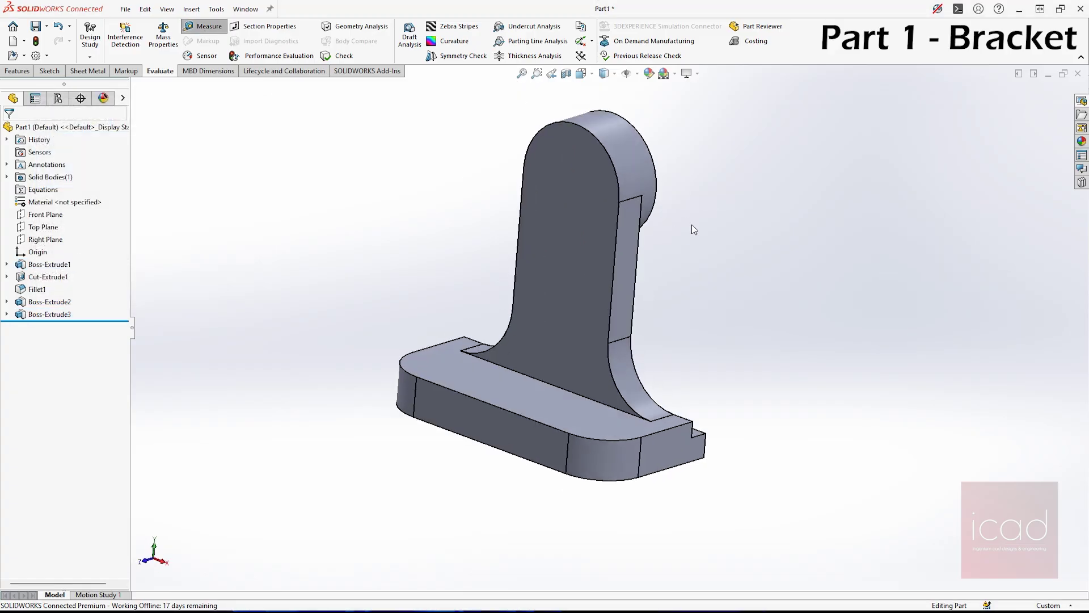
{"action": "left_click", "coordinate": [37, 216]}
{"action": "left_click", "coordinate": [45, 239]}
{"action": "left_click", "coordinate": [51, 228]}
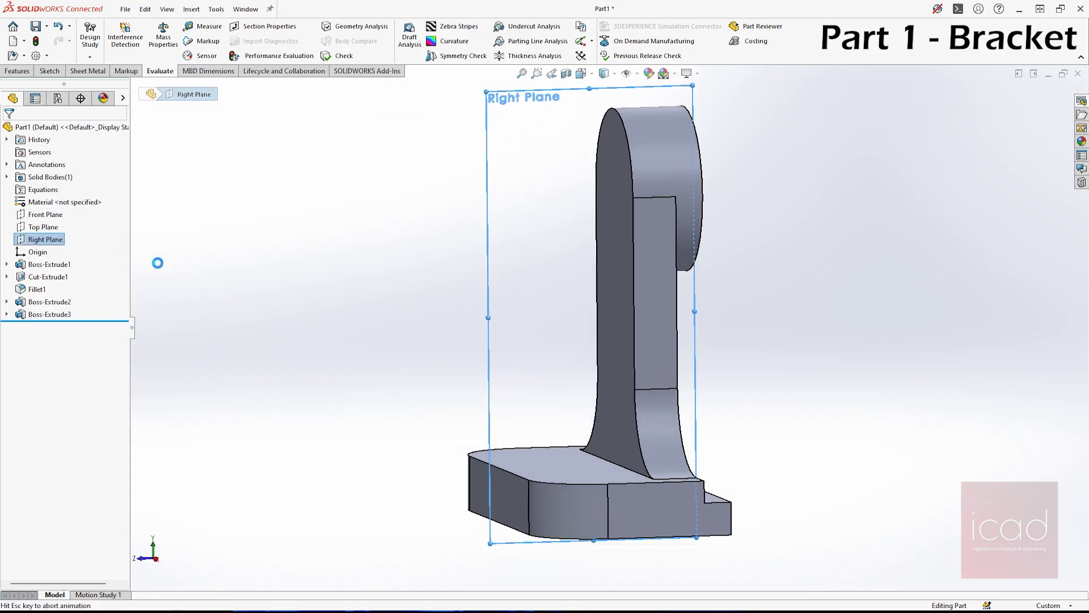
{"action": "left_click", "coordinate": [159, 27]}
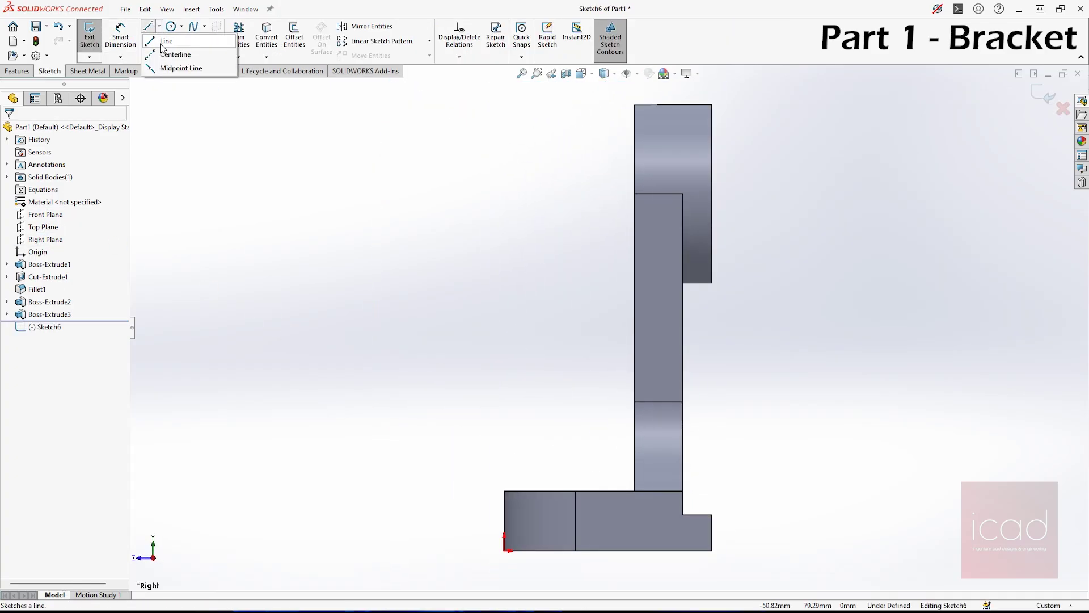
{"action": "left_click", "coordinate": [166, 41]}
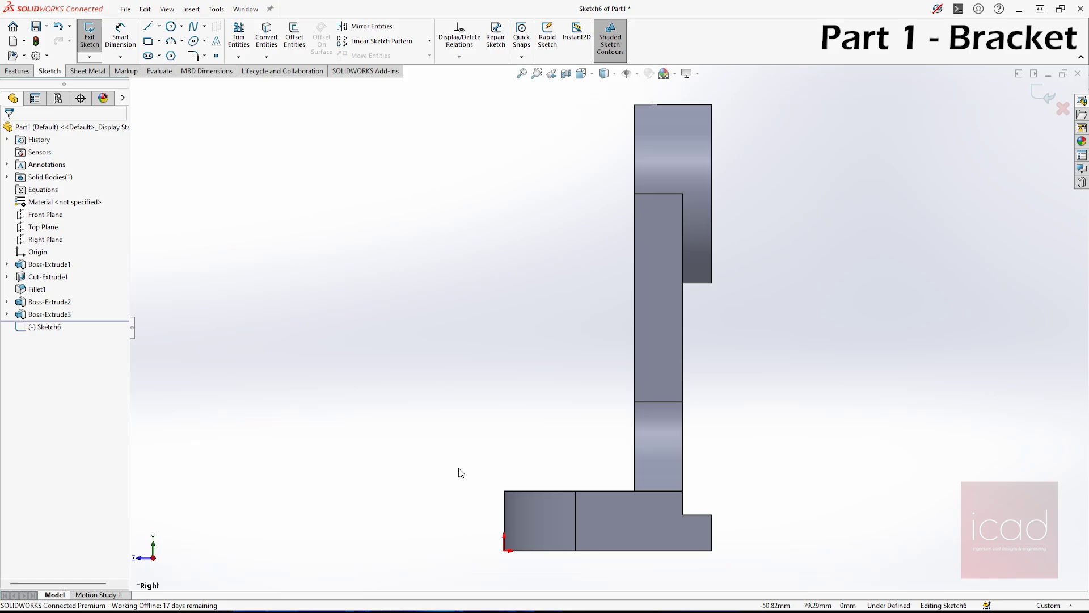
{"action": "left_click", "coordinate": [504, 491]}
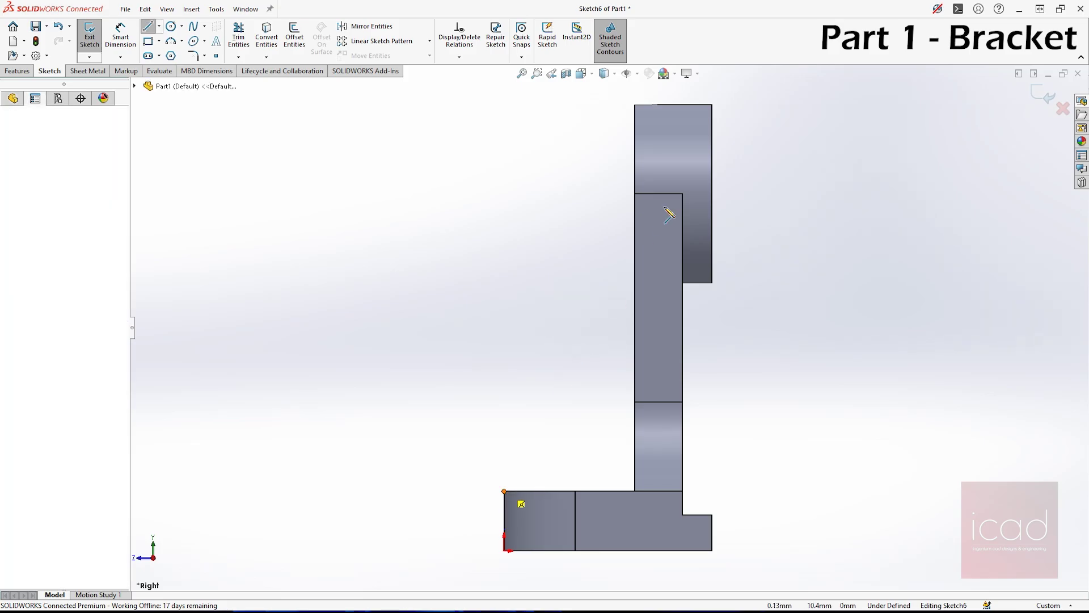
{"action": "left_click", "coordinate": [635, 258]}
Dimension the sloped line's upper endpoint 40 mm above the base's top edge.
{"action": "left_click", "coordinate": [121, 35]}
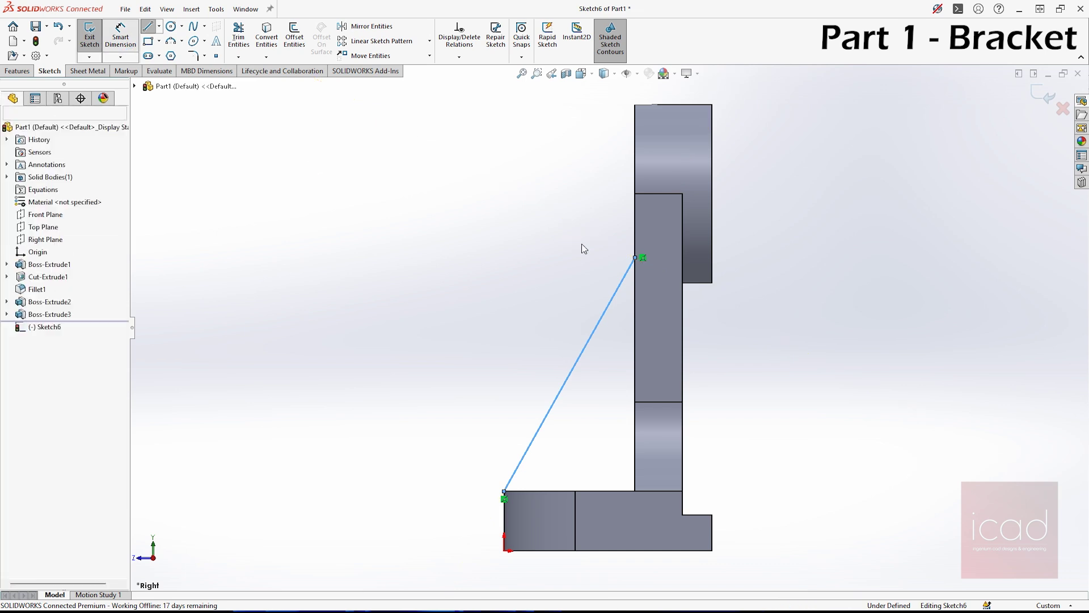
{"action": "left_click", "coordinate": [634, 260]}
{"action": "left_click", "coordinate": [632, 492]}
{"action": "left_click", "coordinate": [755, 398]}
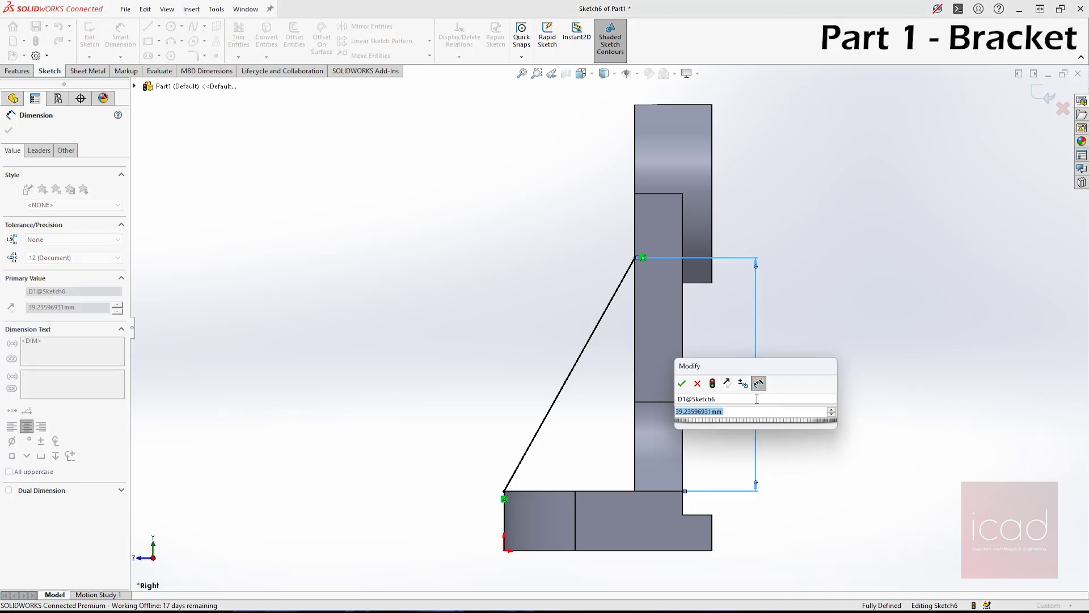
{"action": "type", "text": "40"}
{"action": "key", "text": "Return"}
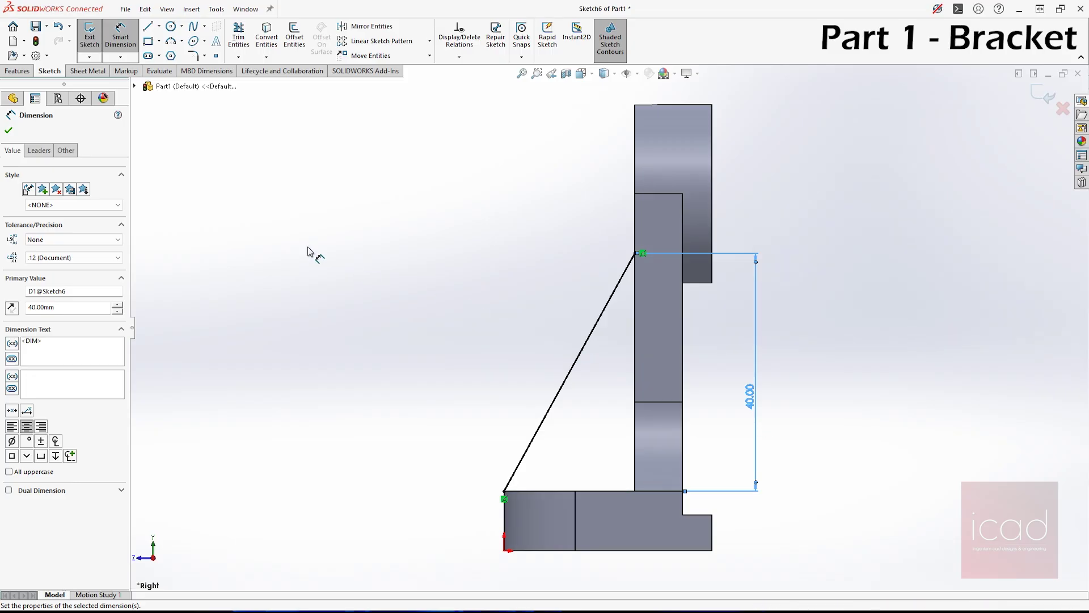
Create a 10 mm thick rib from the sloped line, with the thickness applied to both sides.
{"action": "left_click", "coordinate": [27, 72]}
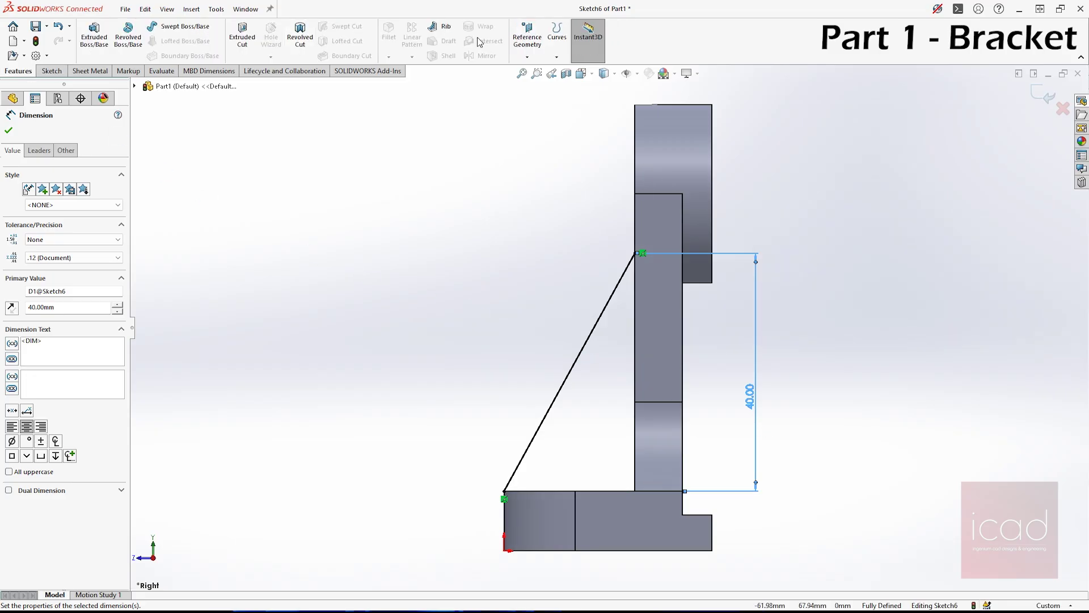
{"action": "left_click", "coordinate": [438, 28]}
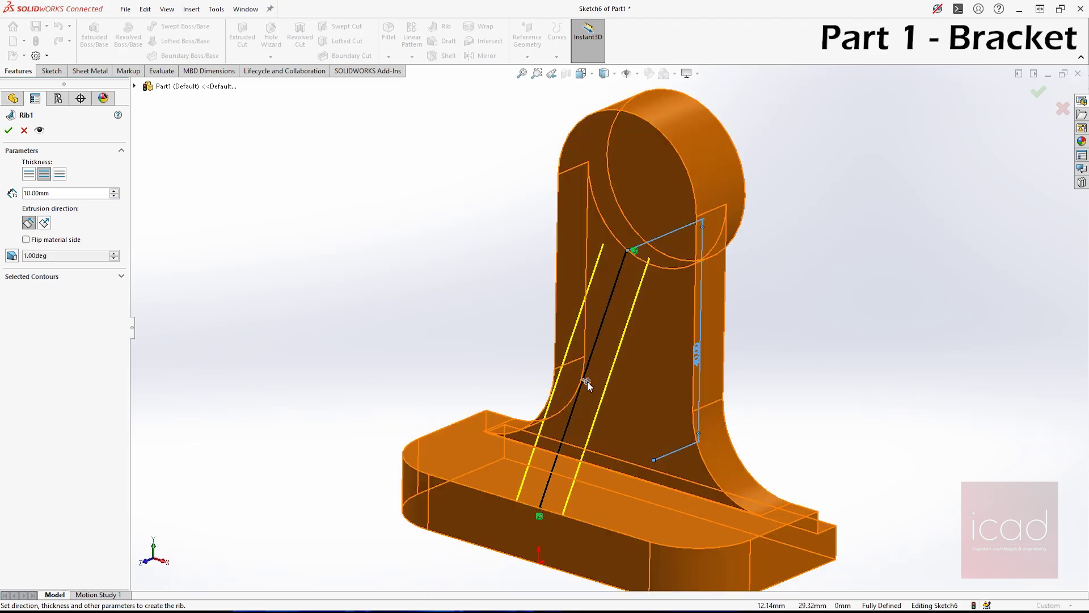
{"action": "left_click", "coordinate": [9, 132]}
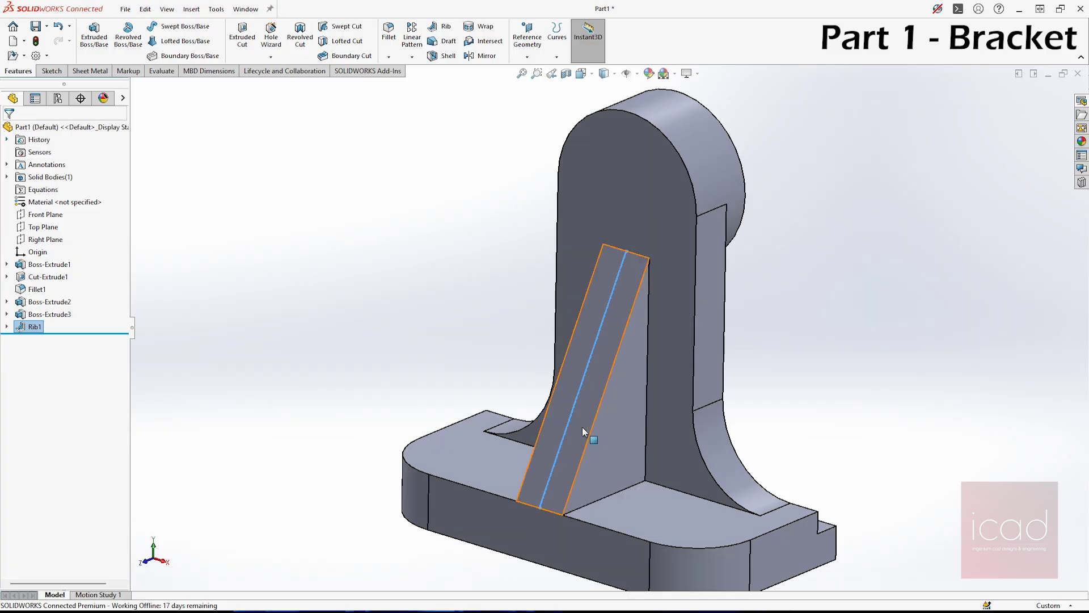
{"action": "left_click", "coordinate": [885, 364]}
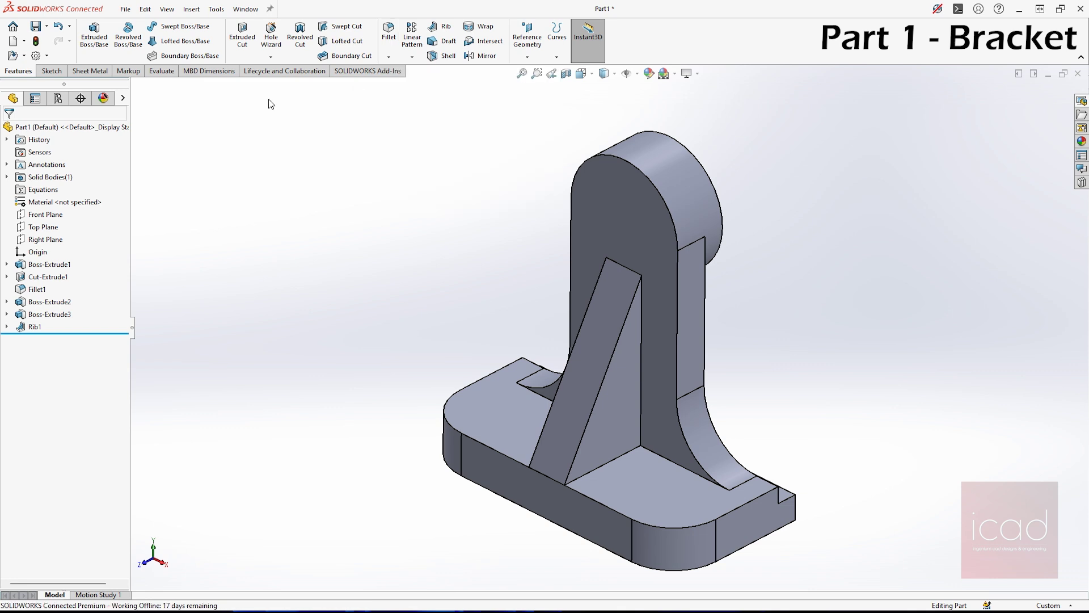
Set up a Hole Wizard plain hole as ANSI Metric Dowel Holes, size Ø12.0, Through All, with the near side countersink disabled.
{"action": "left_click", "coordinate": [268, 43]}
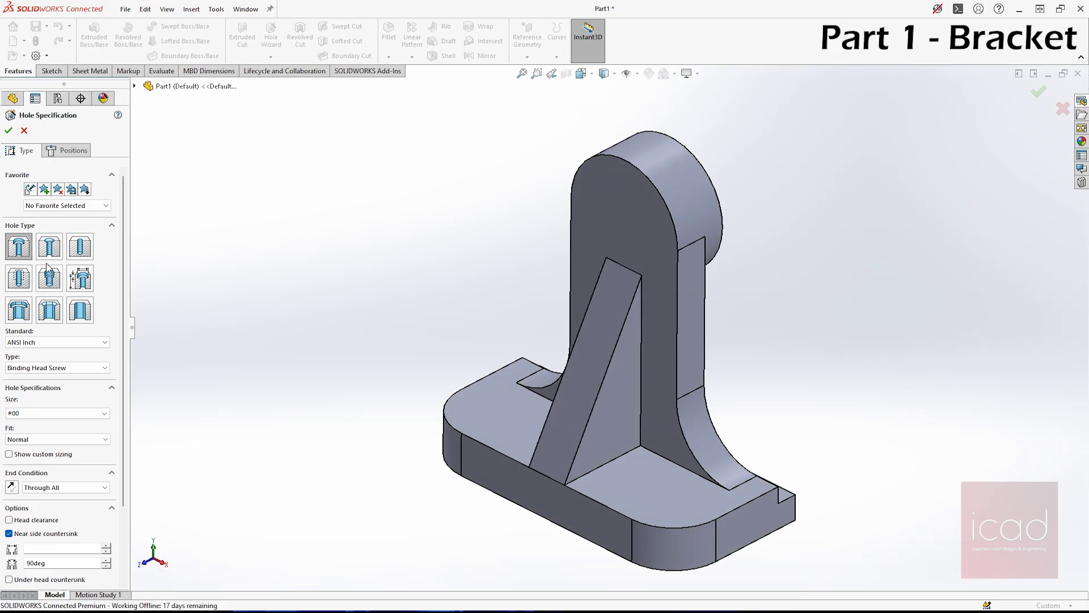
{"action": "left_click", "coordinate": [80, 246]}
{"action": "left_click", "coordinate": [74, 341]}
{"action": "left_click", "coordinate": [42, 360]}
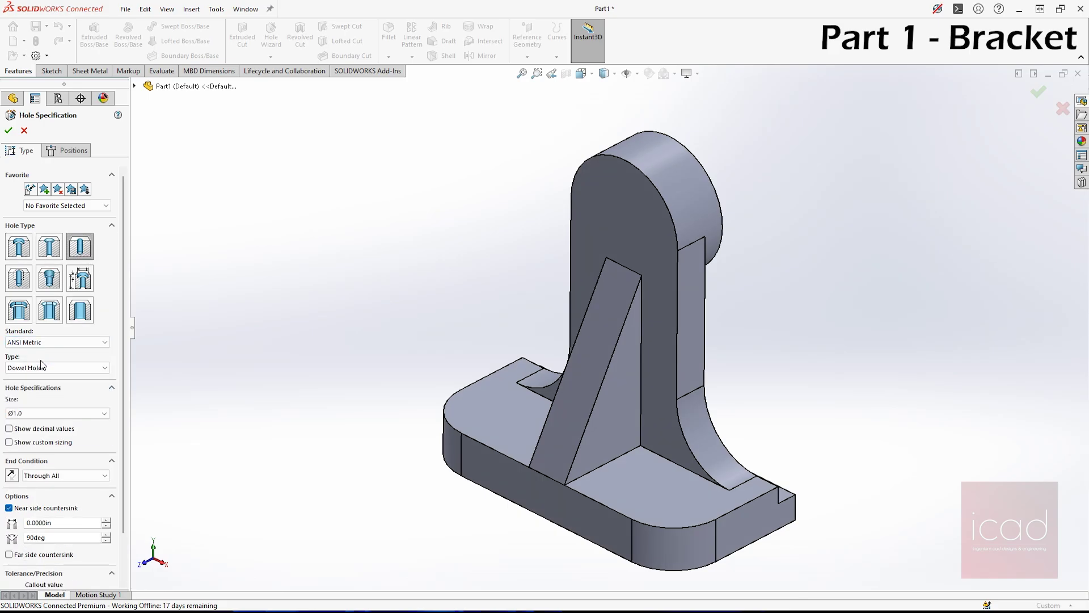
{"action": "left_click", "coordinate": [49, 368]}
{"action": "left_click", "coordinate": [34, 375]}
{"action": "left_click", "coordinate": [39, 414]}
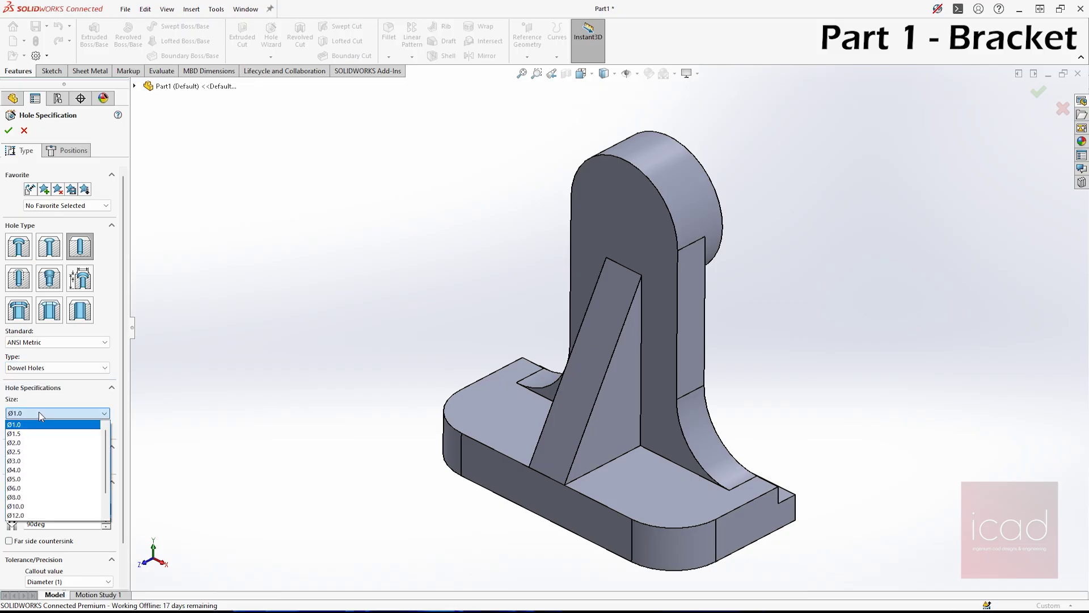
{"action": "left_click", "coordinate": [34, 515]}
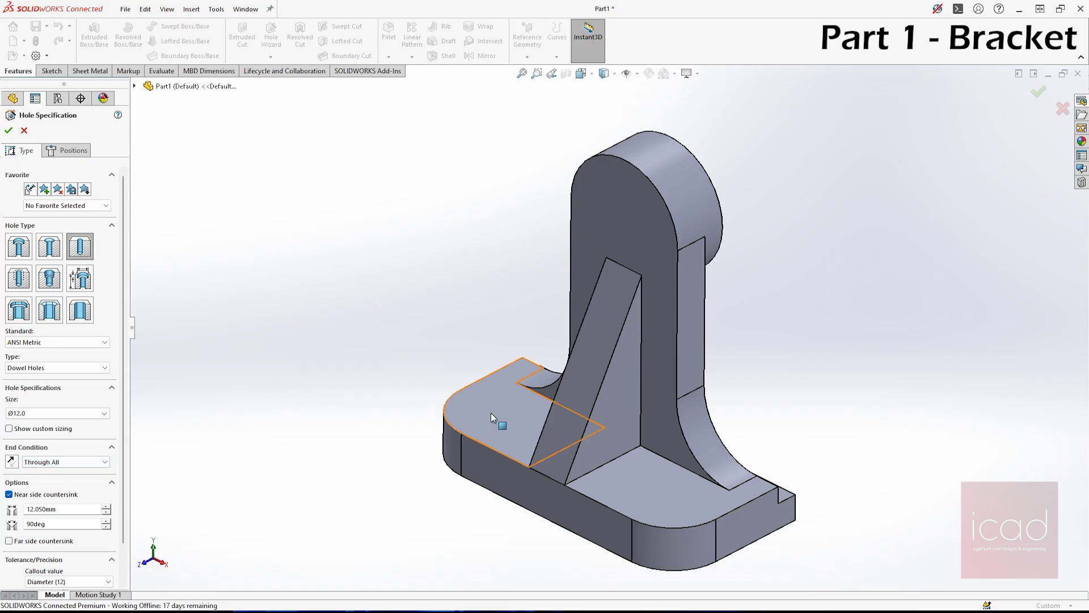
{"action": "left_click", "coordinate": [9, 494]}
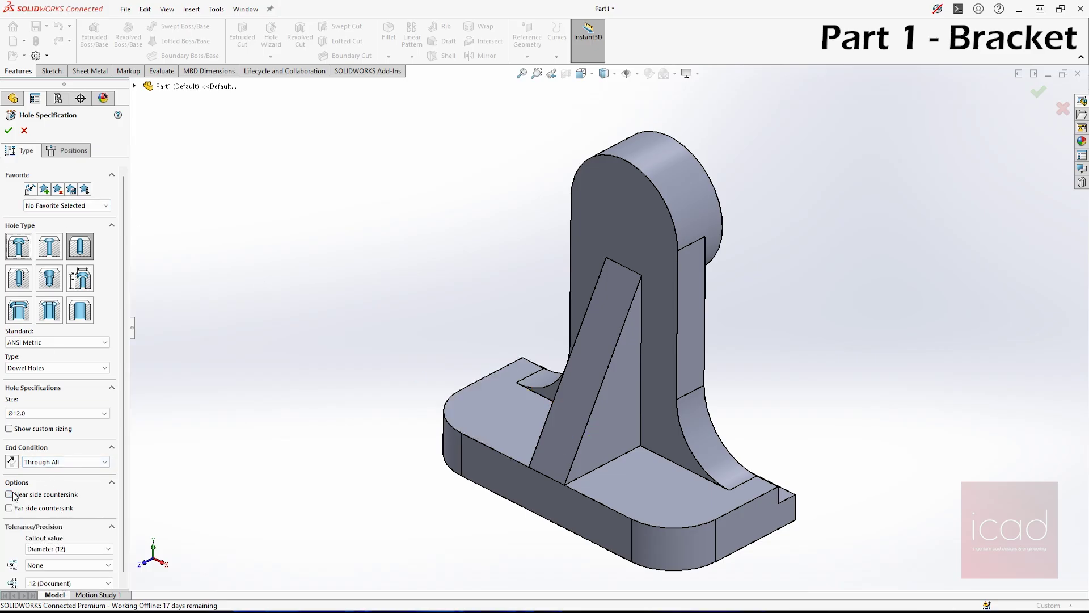
Place two dowel holes on the base's top face, concentric with the two rounded front corners, and finish the feature.
{"action": "left_click", "coordinate": [71, 154]}
{"action": "left_click", "coordinate": [462, 400]}
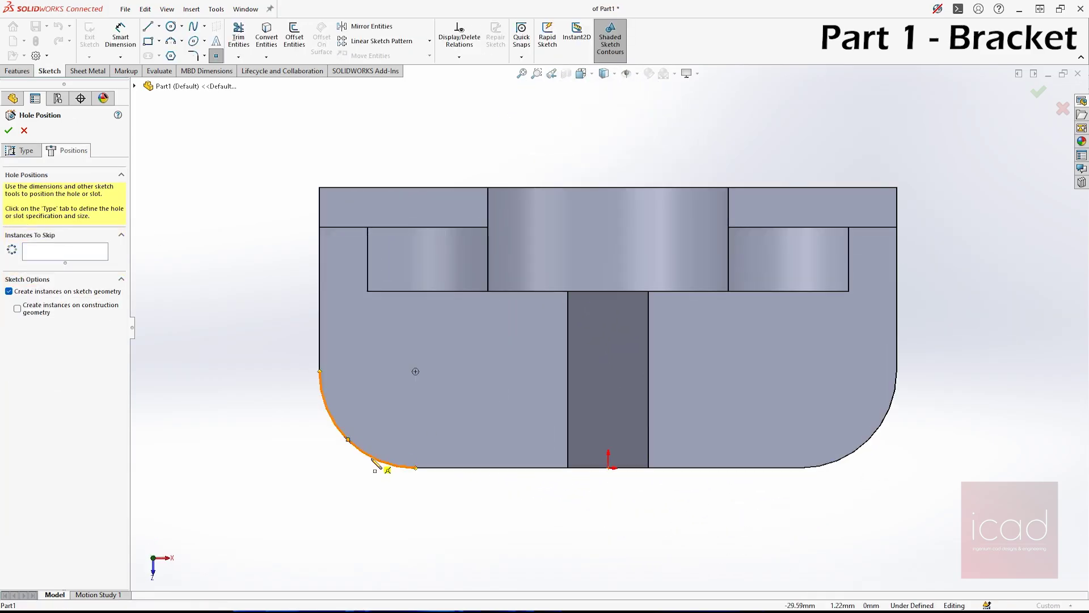
{"action": "left_click", "coordinate": [376, 437]}
{"action": "left_click", "coordinate": [416, 372]}
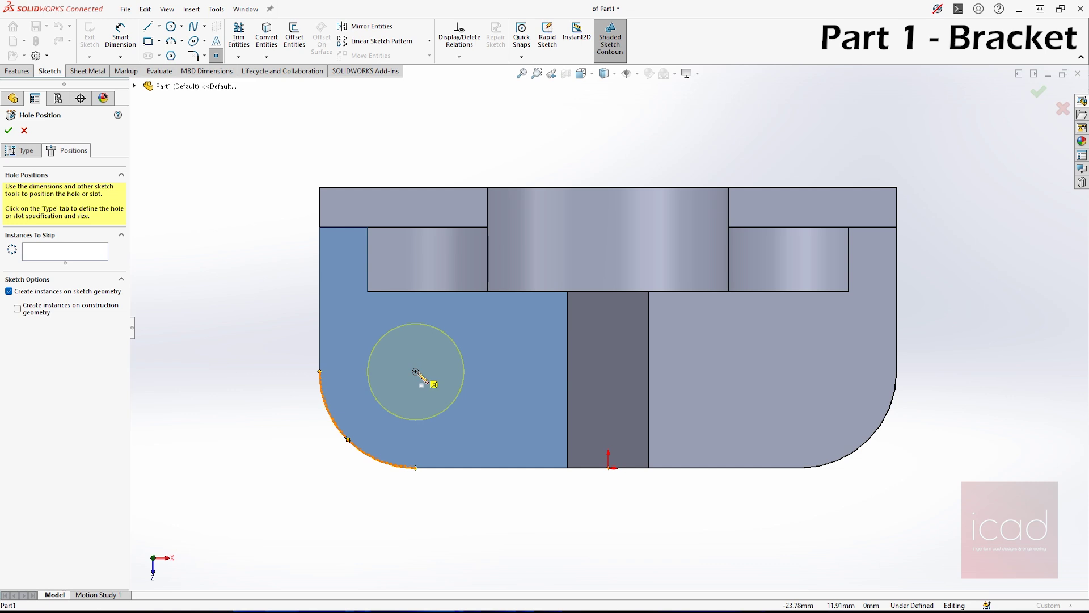
{"action": "left_click", "coordinate": [872, 432]}
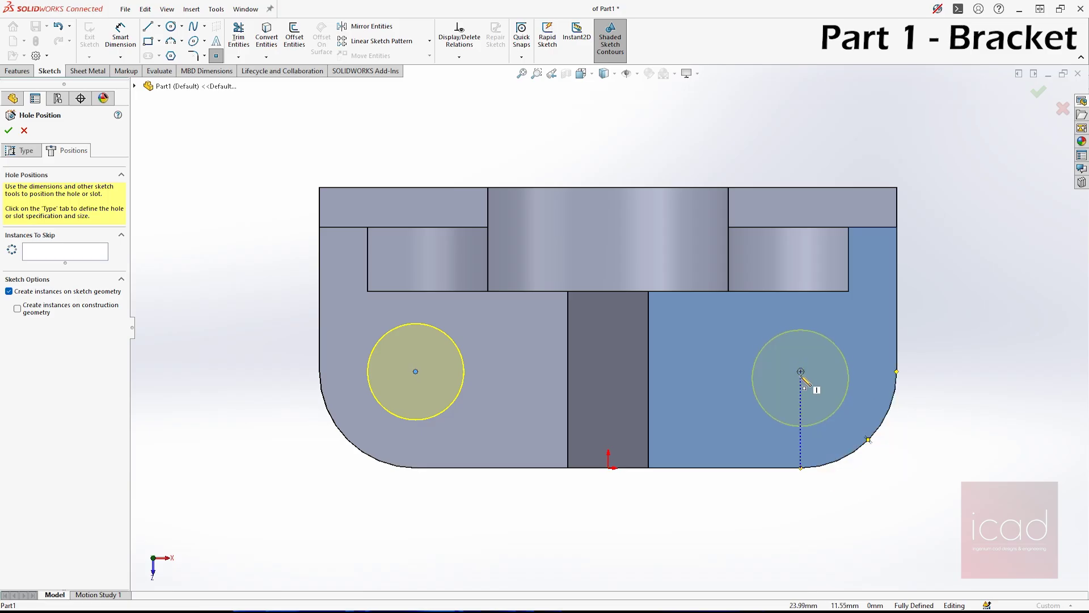
{"action": "left_click", "coordinate": [801, 371]}
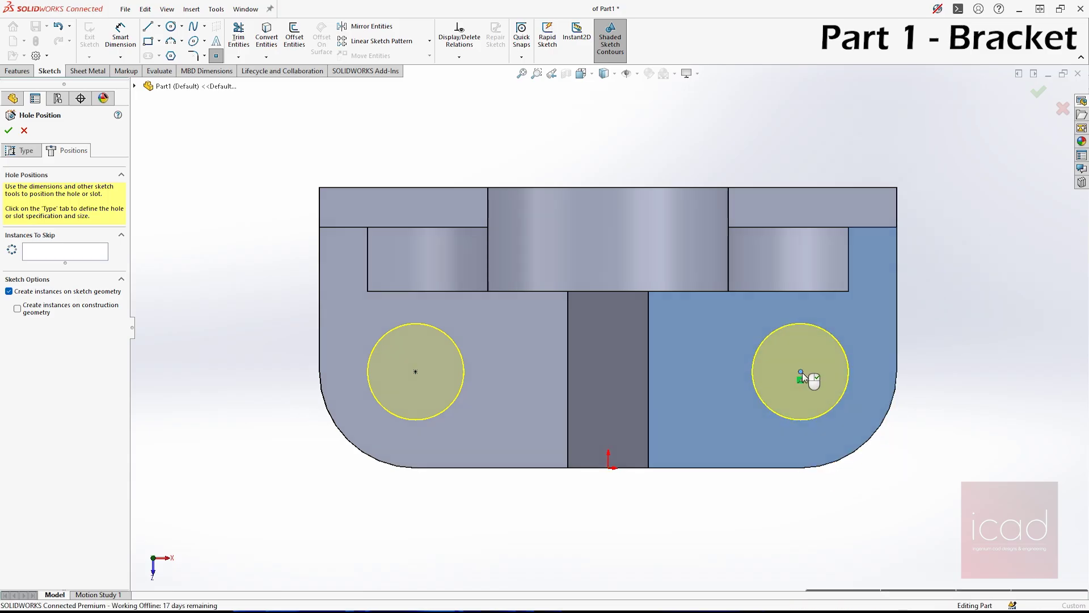
{"action": "key", "text": "Return"}
Add a Ø12.0 Through All dowel hole to the front face of the round-topped wall, concentric with its rounded top.
{"action": "middle_click_drag", "start_coordinate": [802, 372], "coordinate": [771, 210]}
{"action": "scroll", "coordinate": [770, 210], "scroll_direction": "up", "scroll_amount": 4}
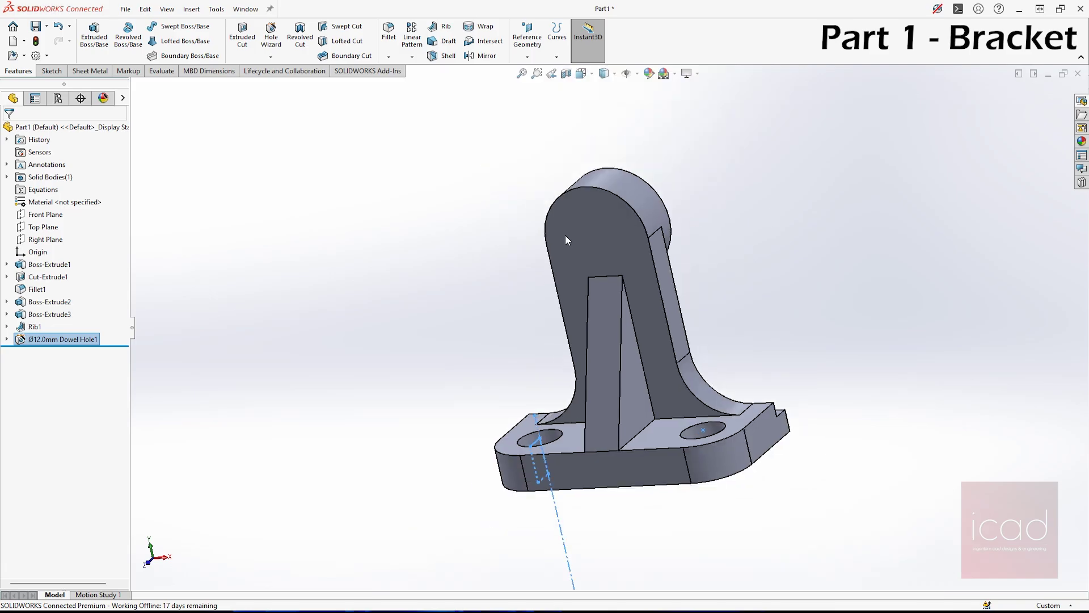
{"action": "left_click", "coordinate": [462, 231]}
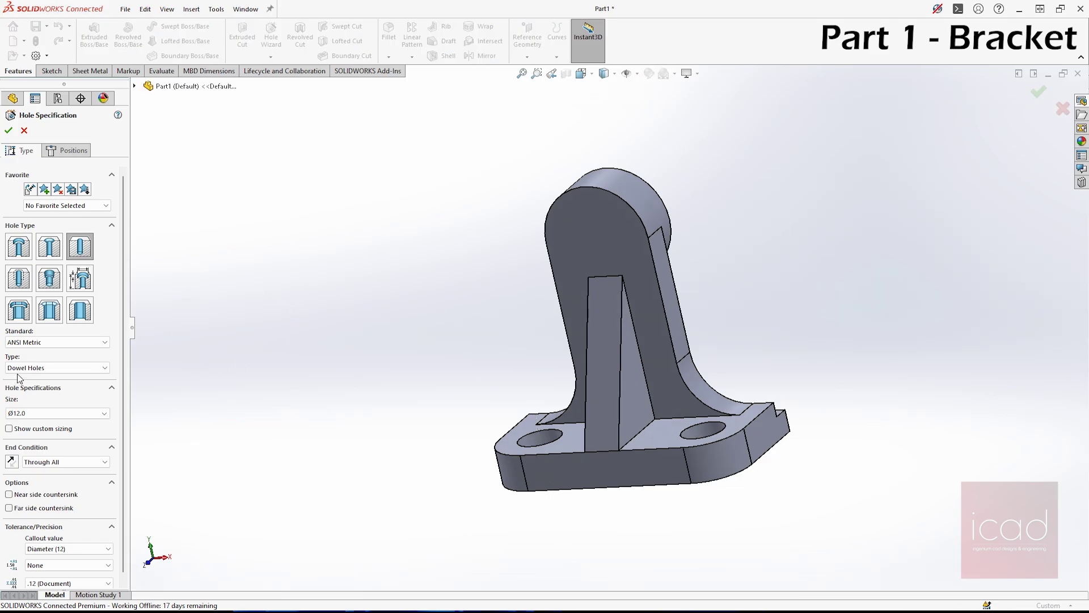
{"action": "middle_click_drag", "start_coordinate": [383, 366], "coordinate": [547, 413]}
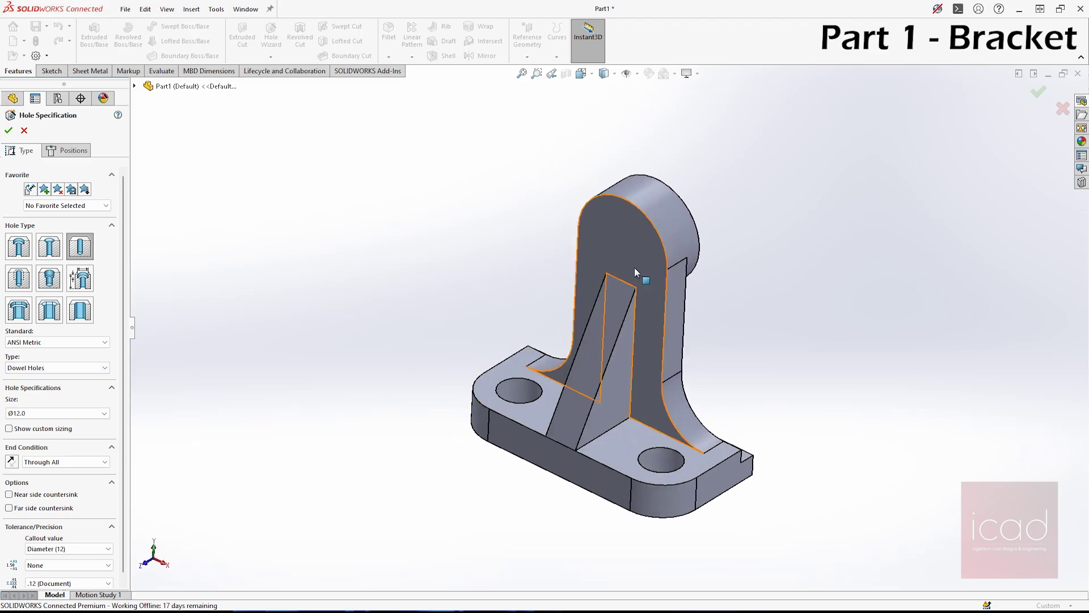
{"action": "left_click", "coordinate": [67, 149]}
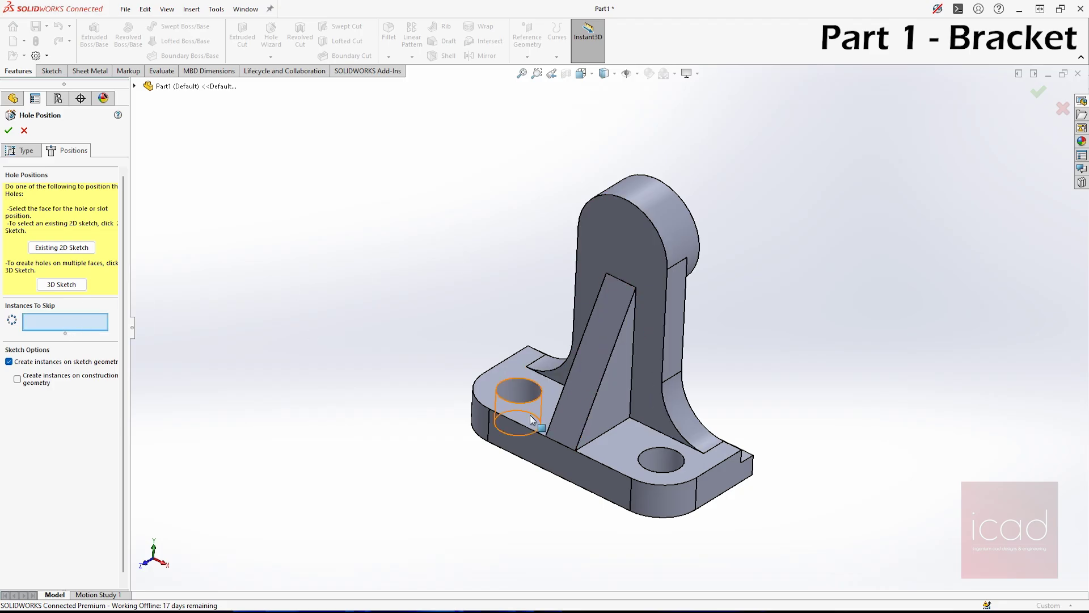
{"action": "left_click", "coordinate": [645, 236]}
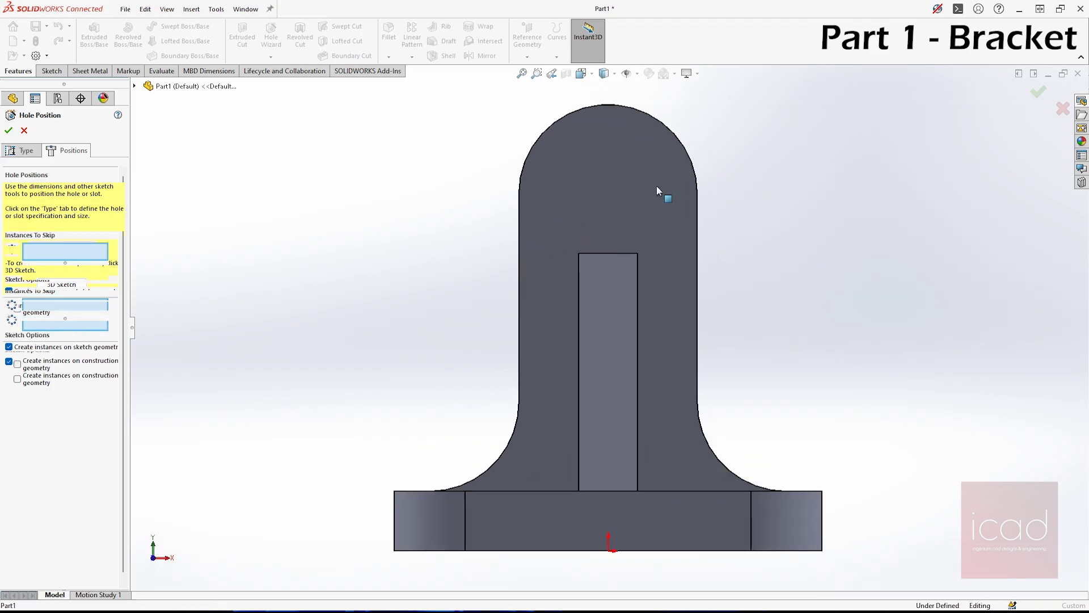
{"action": "left_click", "coordinate": [674, 134]}
{"action": "left_click", "coordinate": [611, 194]}
{"action": "key", "text": "Return"}
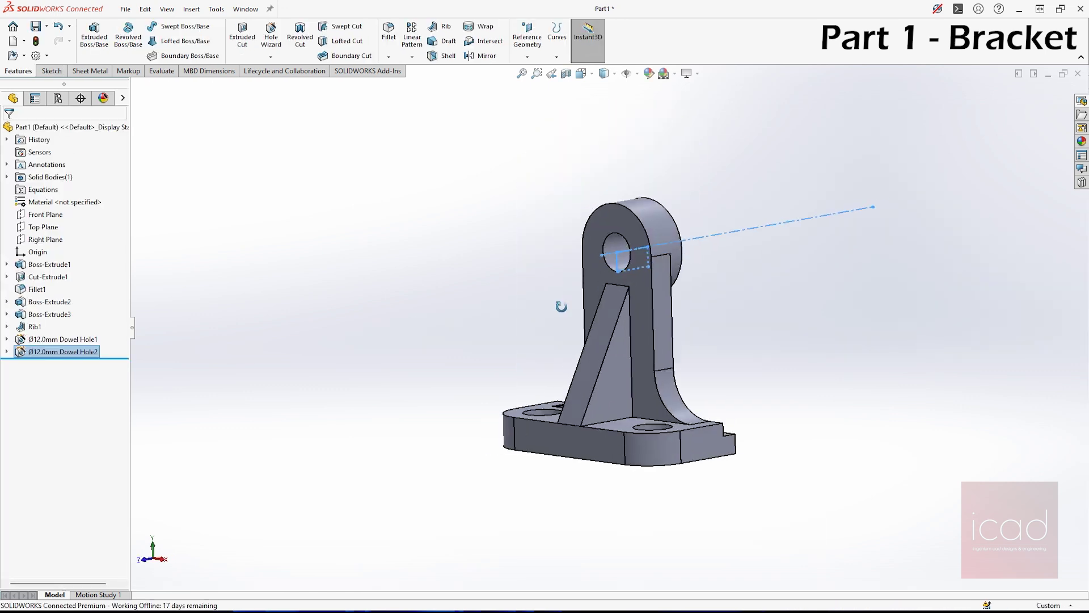
{"action": "left_click", "coordinate": [907, 311]}
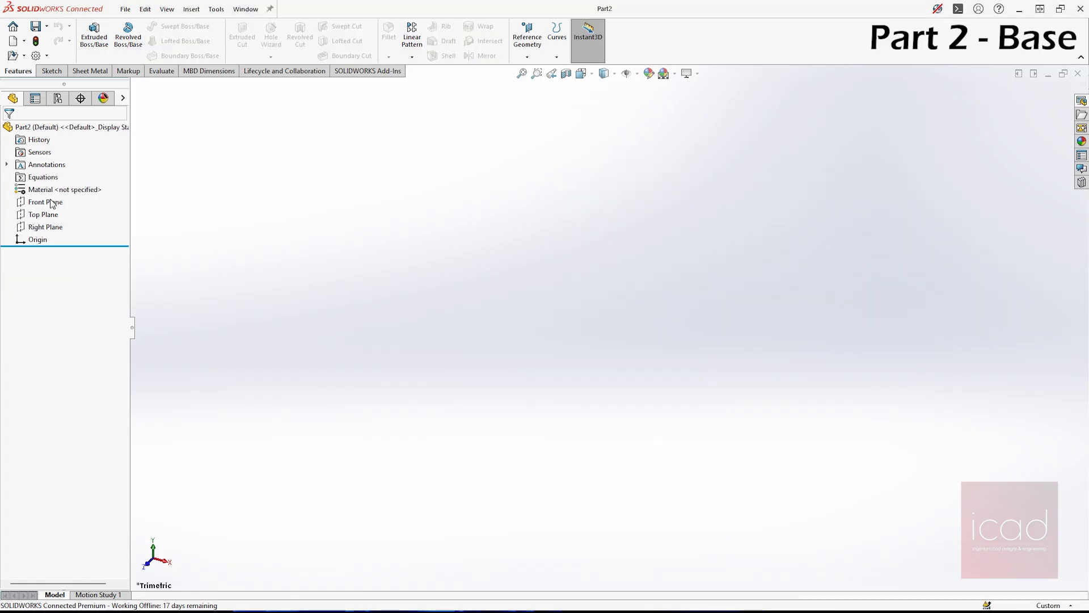
In the new Part2, sketch a closed stepped profile of eight lines on the Right Plane, starting and ending at the origin.
{"action": "left_click", "coordinate": [46, 202]}
{"action": "left_click", "coordinate": [45, 226]}
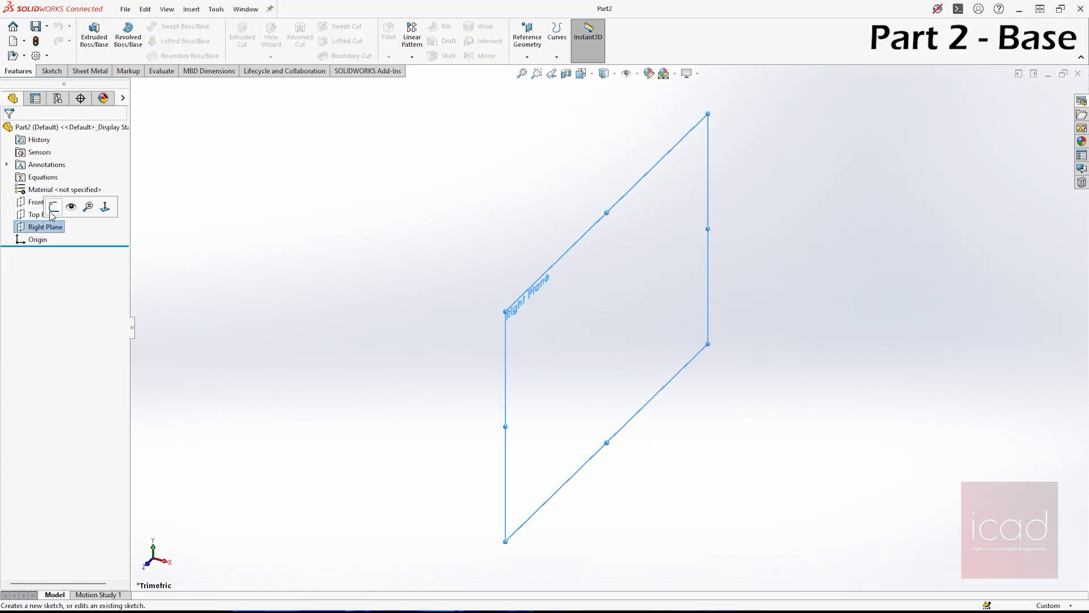
{"action": "left_click", "coordinate": [53, 208]}
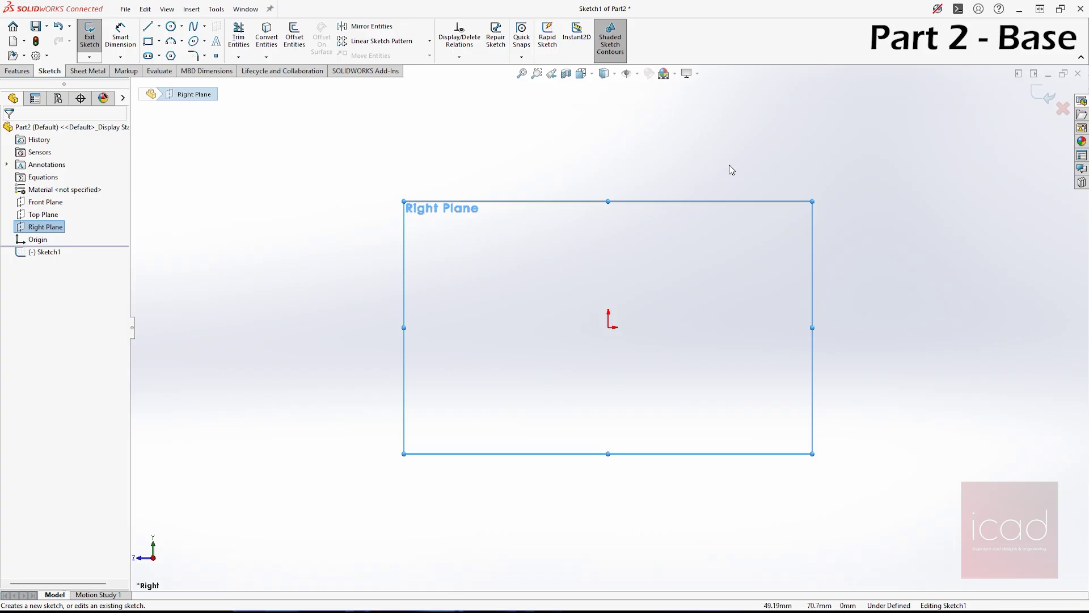
{"action": "left_click", "coordinate": [148, 26]}
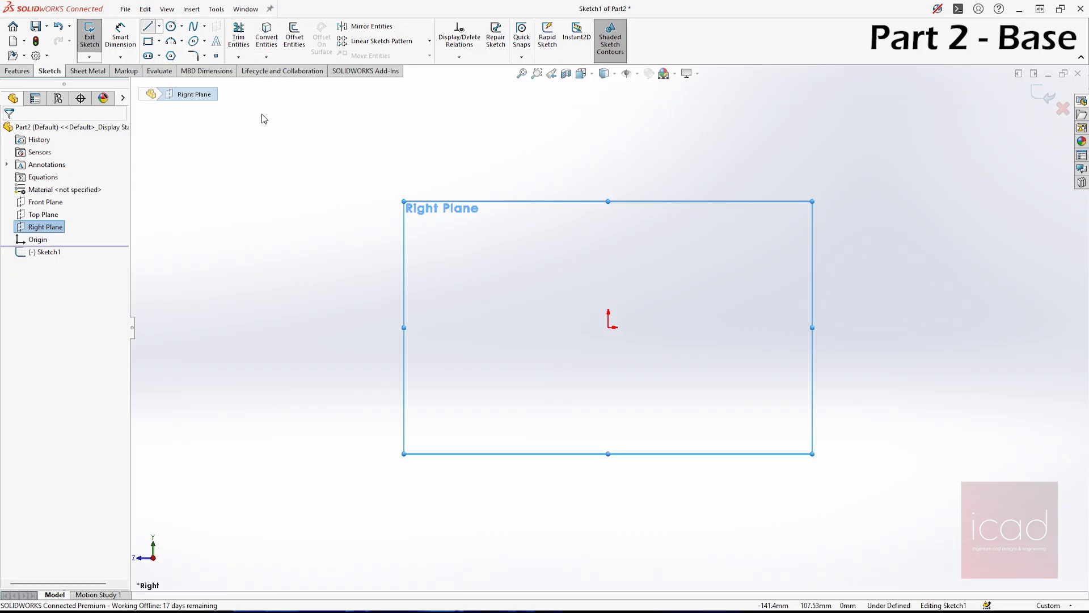
{"action": "left_click", "coordinate": [609, 327]}
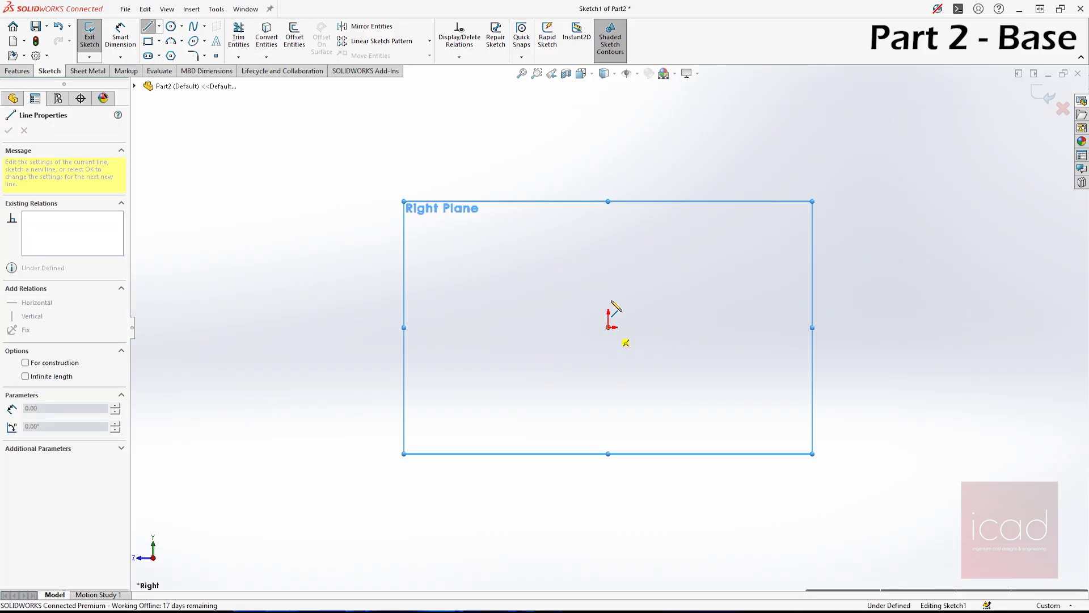
{"action": "left_click", "coordinate": [608, 300]}
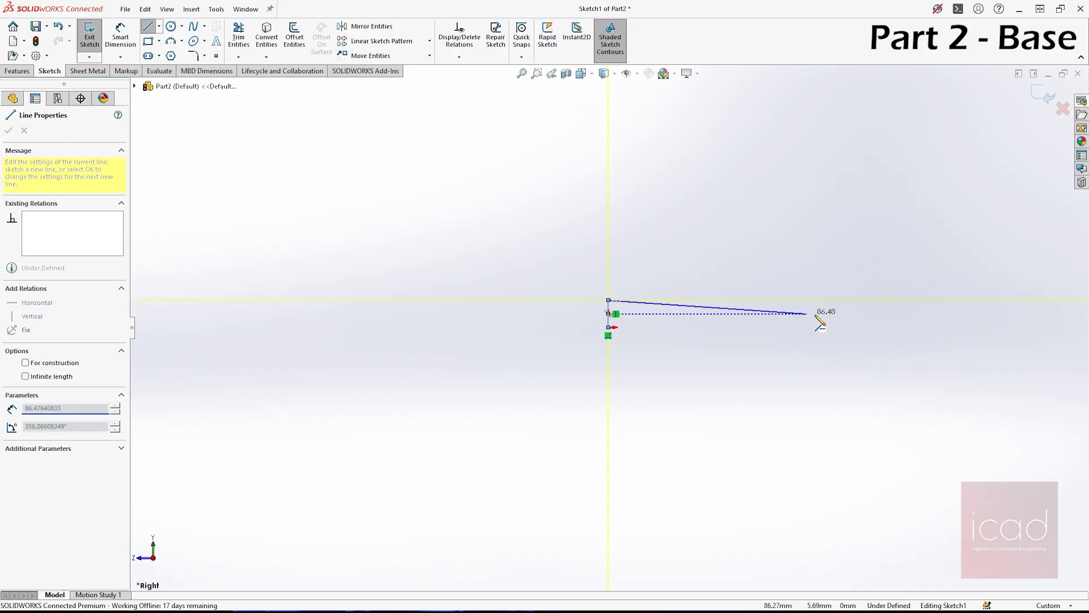
{"action": "left_click", "coordinate": [783, 300]}
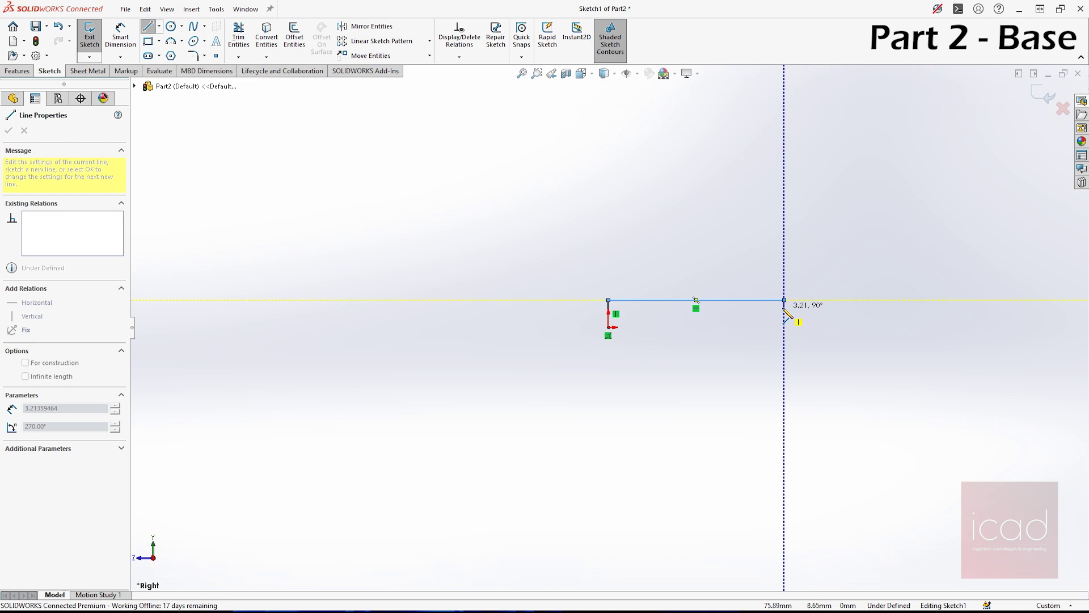
{"action": "left_click", "coordinate": [784, 307]}
{"action": "left_click", "coordinate": [876, 307]}
{"action": "left_click", "coordinate": [876, 327]}
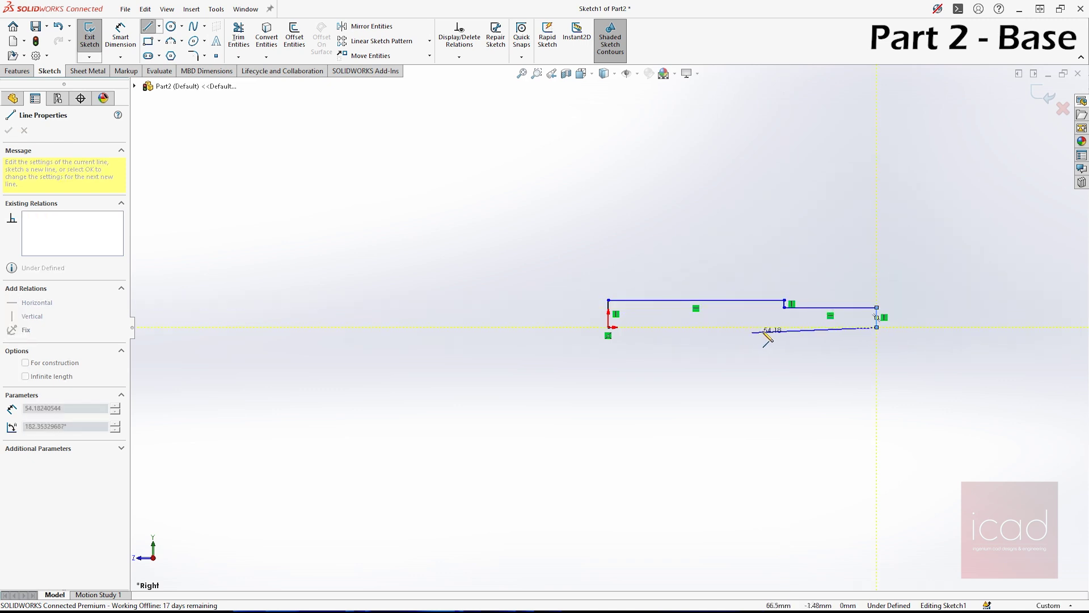
{"action": "left_click", "coordinate": [774, 327]}
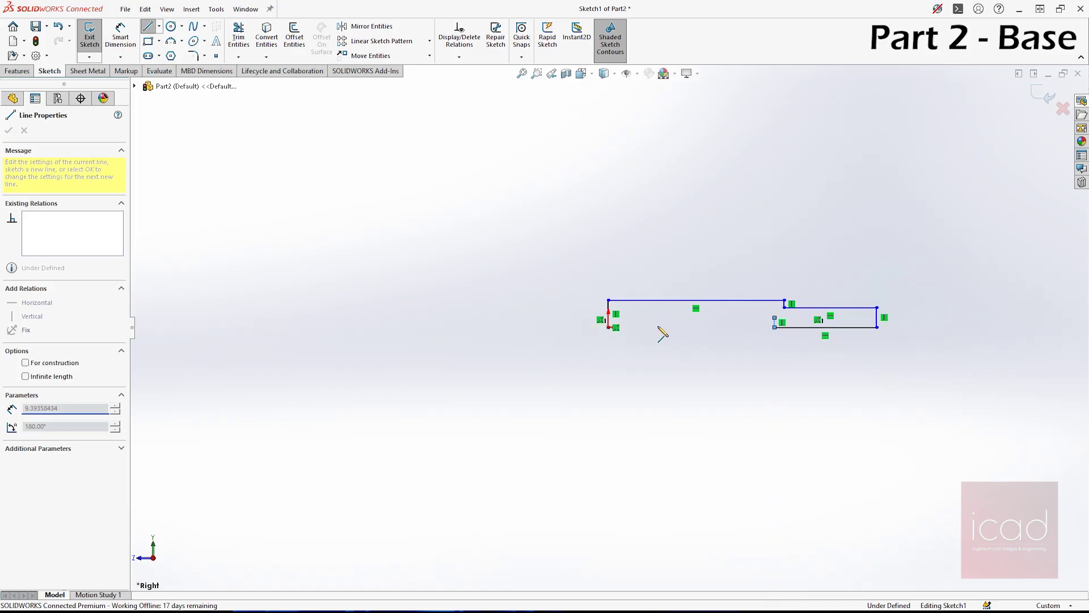
{"action": "left_click", "coordinate": [609, 327]}
{"action": "scroll", "coordinate": [751, 343], "scroll_direction": "down", "scroll_amount": 3}
{"action": "key", "text": "Escape"}
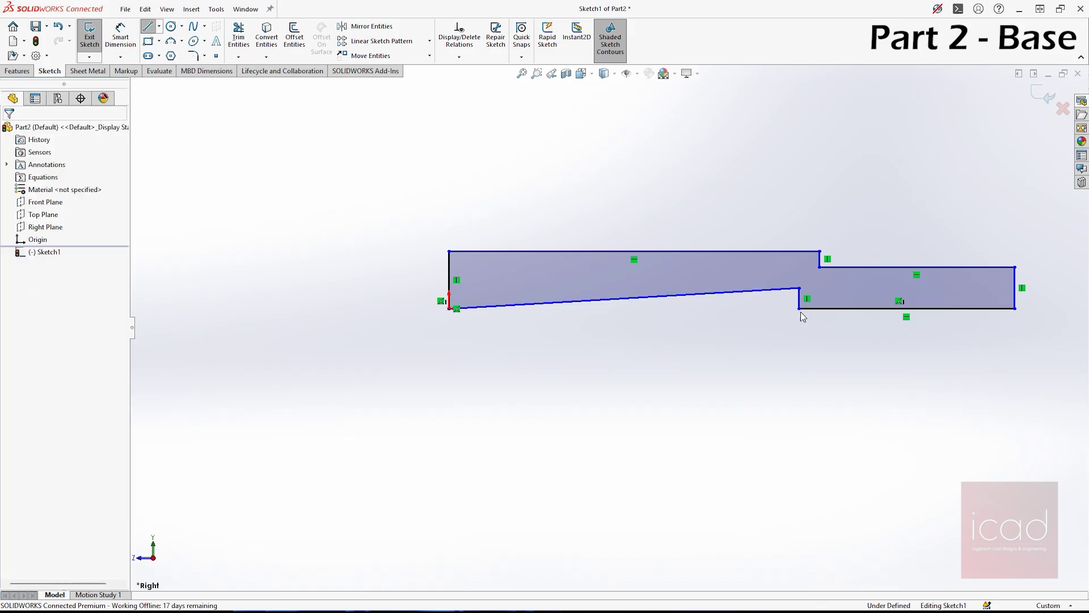
Delete the relation aligning the right section's bottom line with the origin and move that line well below the origin.
{"action": "left_click", "coordinate": [799, 309]}
{"action": "left_click_drag", "start_coordinate": [801, 338], "coordinate": [797, 349]}
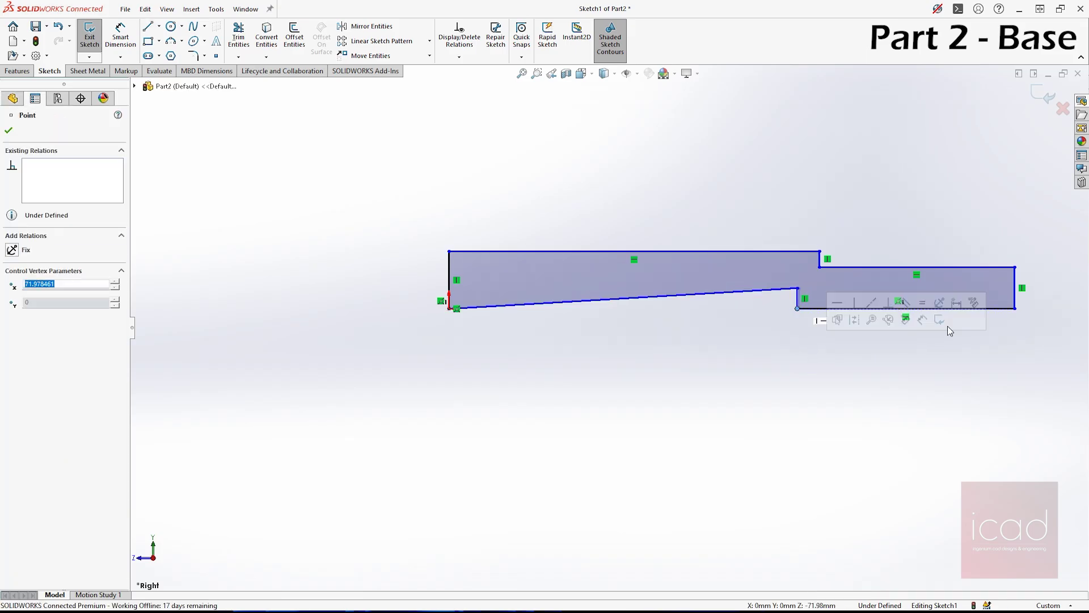
{"action": "left_click", "coordinate": [717, 353]}
{"action": "left_click", "coordinate": [907, 317]}
{"action": "key", "text": "Delete"}
{"action": "left_click_drag", "start_coordinate": [915, 308], "coordinate": [915, 363]}
Make the sloped underside line of the left section horizontal.
{"action": "left_click", "coordinate": [767, 291]}
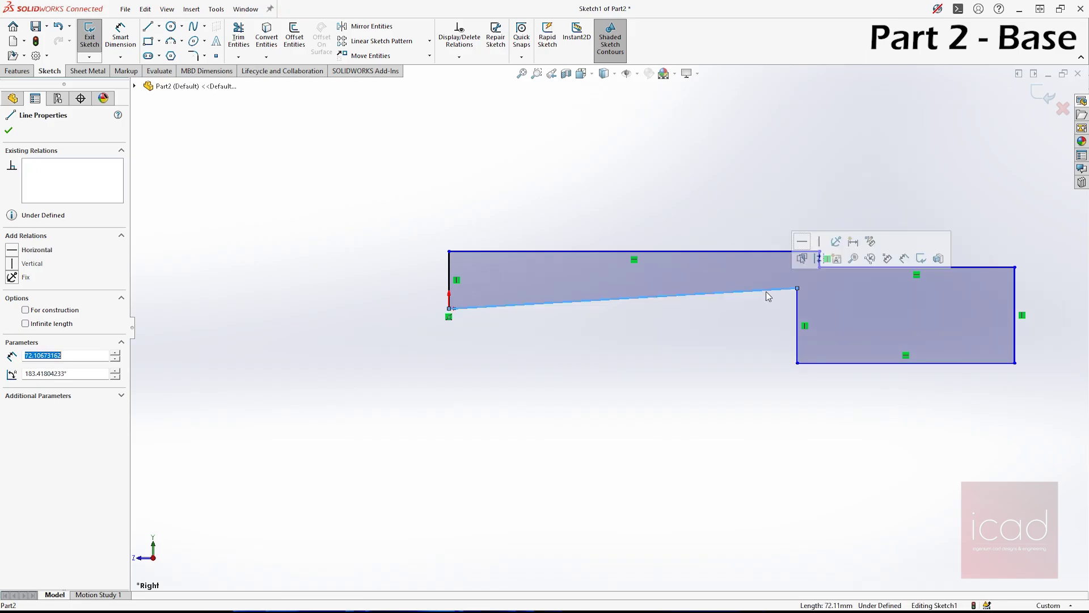
{"action": "left_click", "coordinate": [802, 244]}
{"action": "left_click", "coordinate": [770, 188]}
{"action": "scroll", "coordinate": [768, 280], "scroll_direction": "up", "scroll_amount": 2}
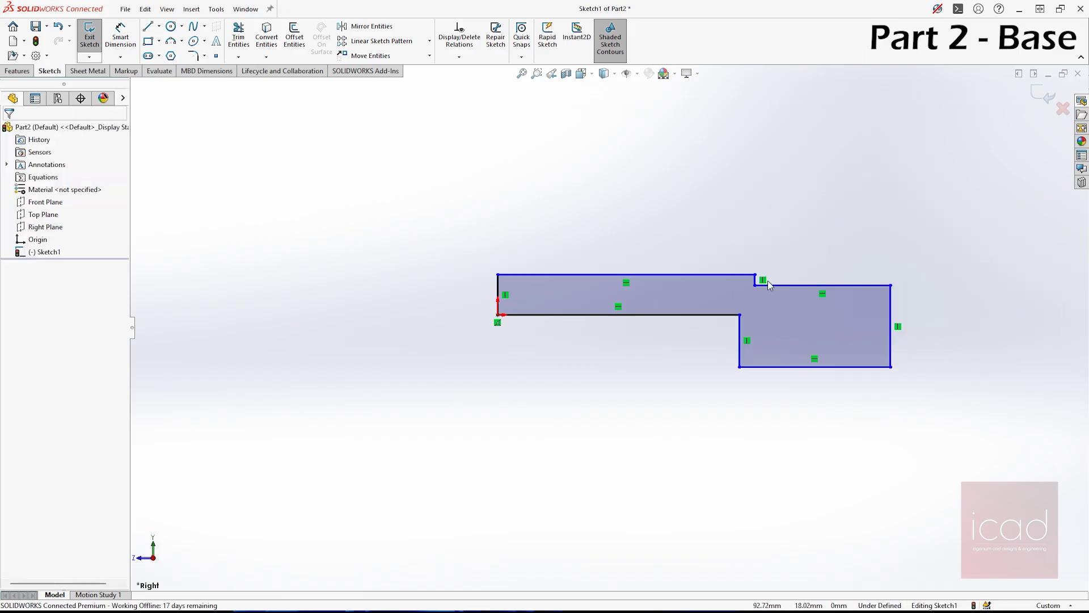
{"action": "scroll", "coordinate": [846, 311], "scroll_direction": "up", "scroll_amount": 1}
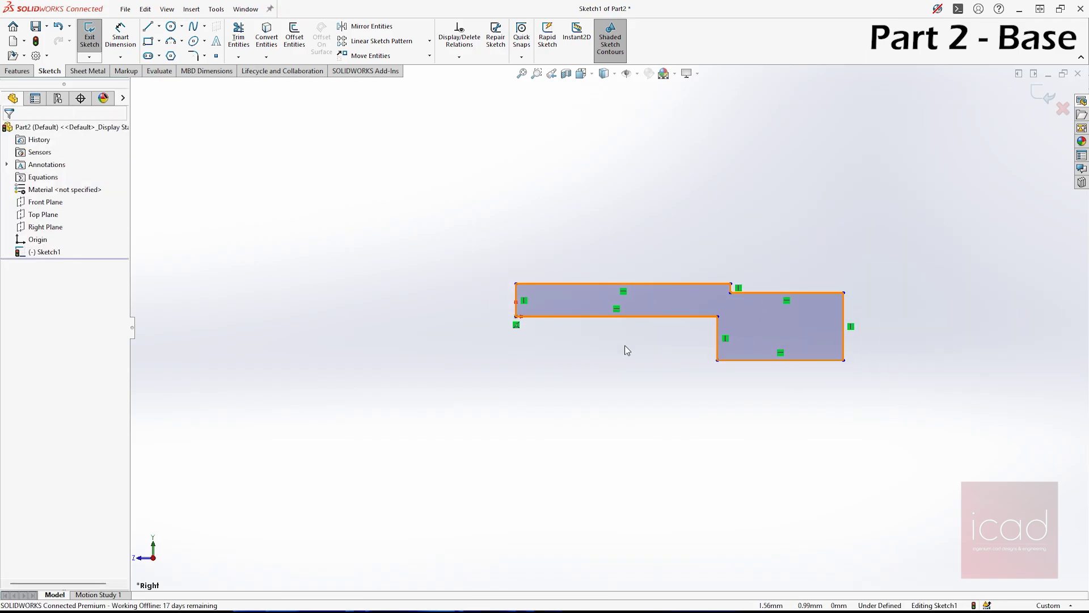
Dimension the vertical left edge of the stepped profile at the origin to 10 mm.
{"action": "left_click", "coordinate": [120, 39]}
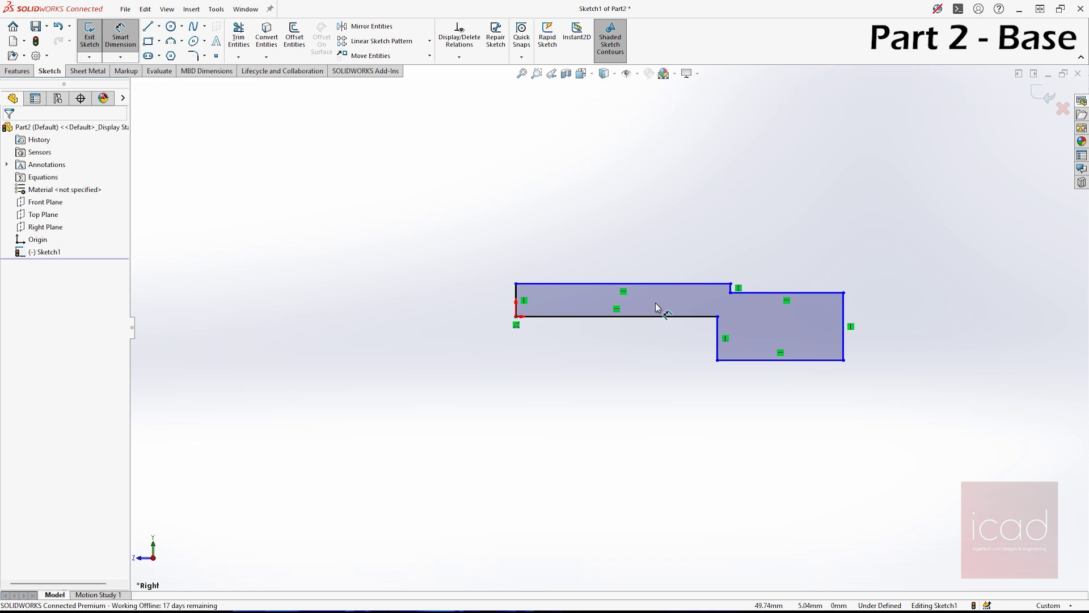
{"action": "left_click", "coordinate": [521, 300]}
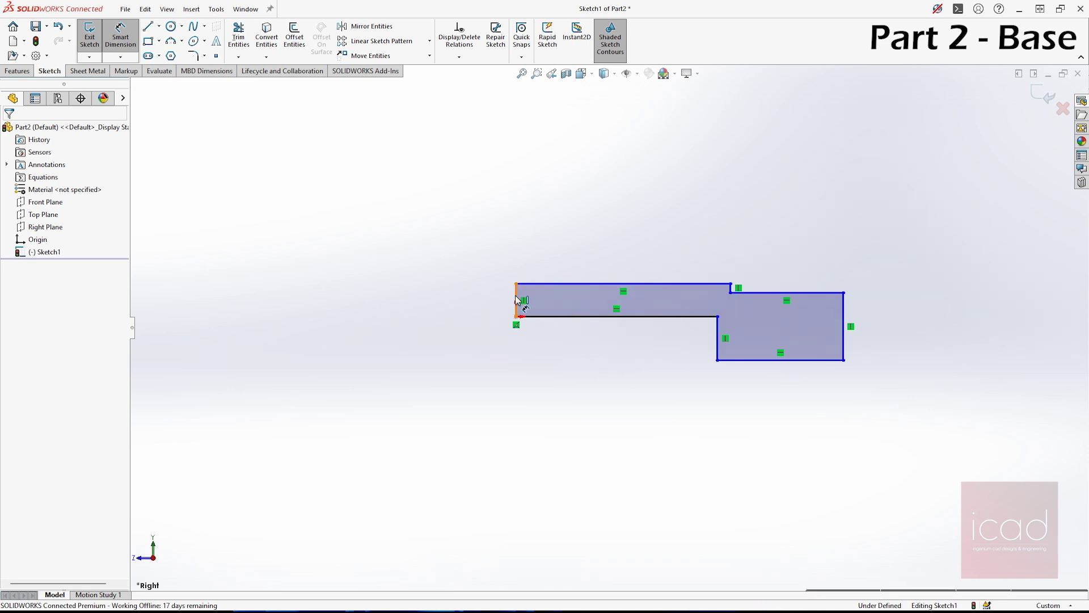
{"action": "left_click", "coordinate": [483, 299]}
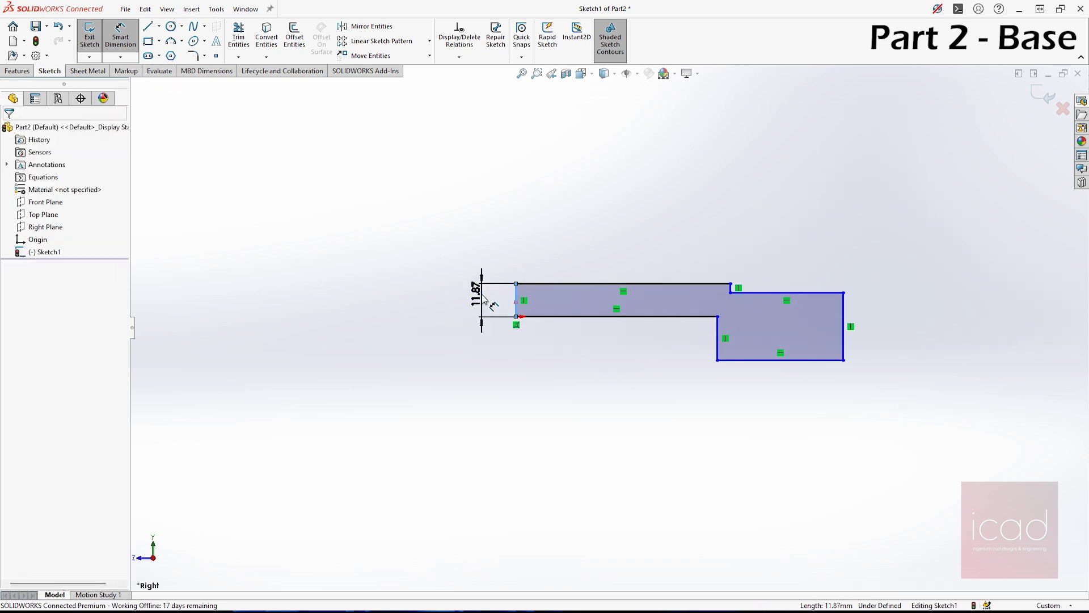
{"action": "type", "text": "10"}
{"action": "key", "text": "Return"}
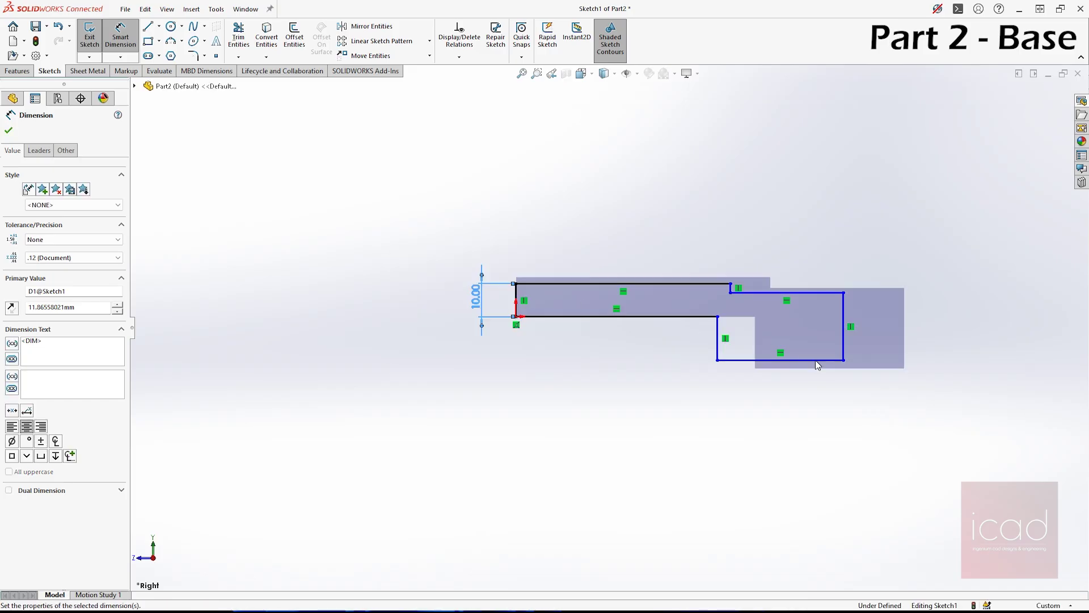
Dimension the vertical right edge of the stepped profile to 10 mm.
{"action": "left_click", "coordinate": [844, 343]}
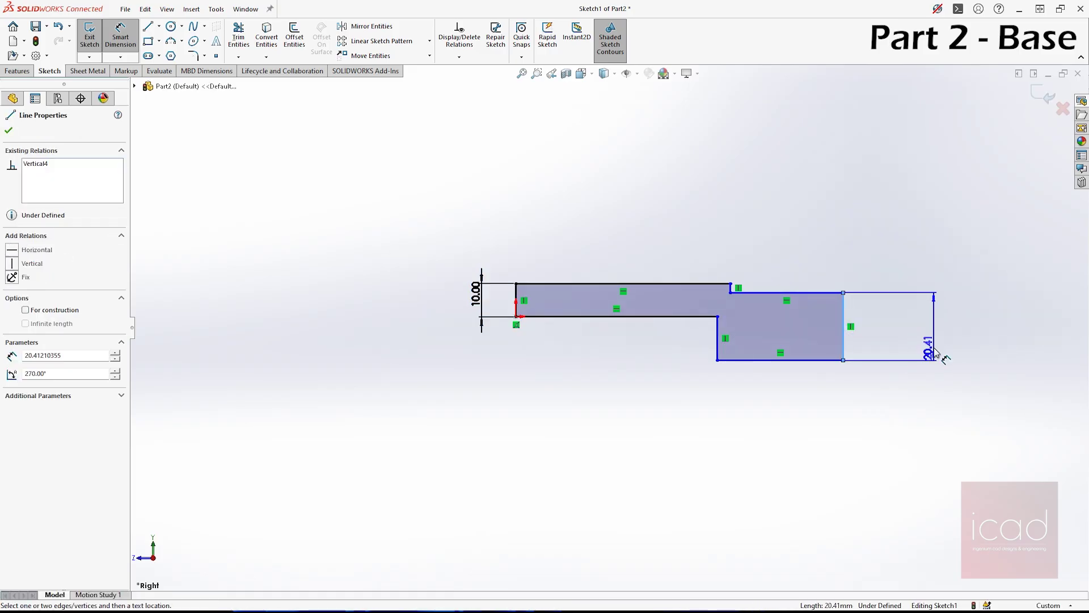
{"action": "left_click", "coordinate": [935, 352]}
{"action": "type", "text": "10"}
{"action": "key", "text": "Return"}
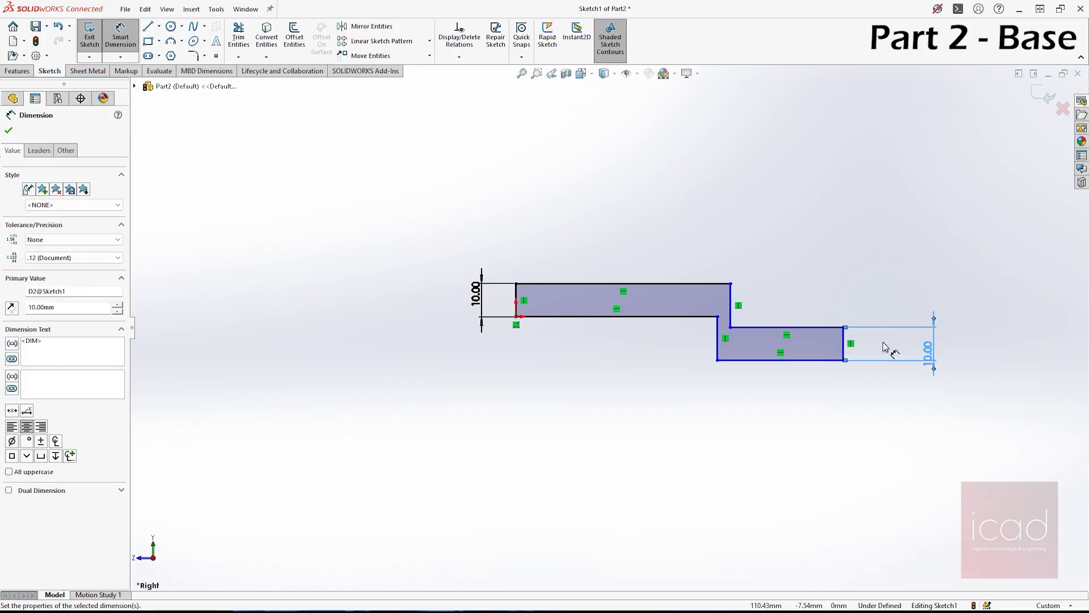
{"action": "left_click", "coordinate": [815, 190]}
Dimension the vertical offset between the bottom lines of the left and right sections to 3 mm.
{"action": "left_click", "coordinate": [692, 317]}
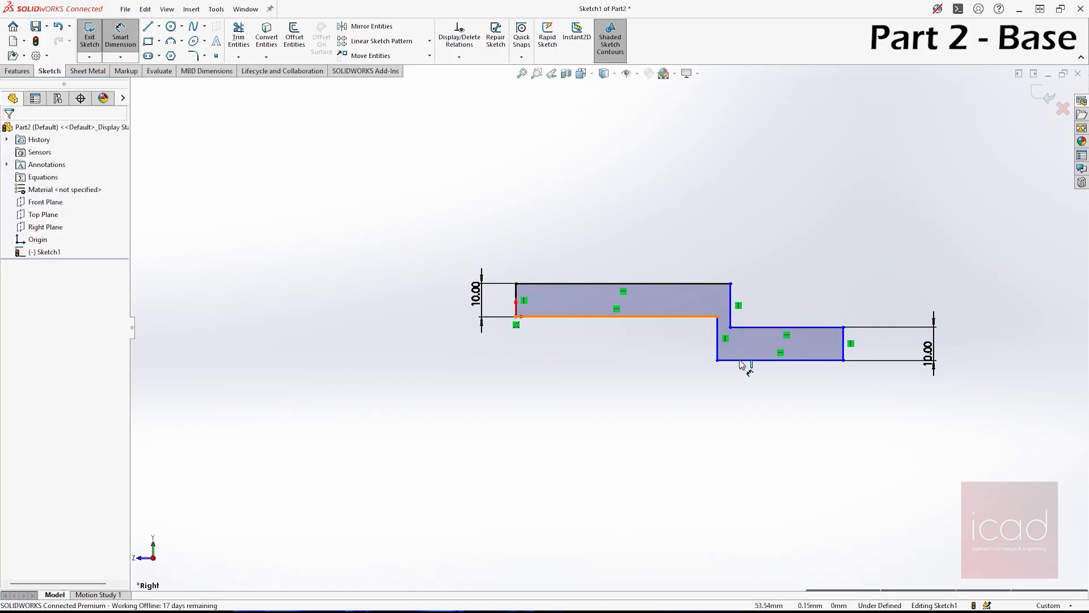
{"action": "left_click", "coordinate": [741, 360]}
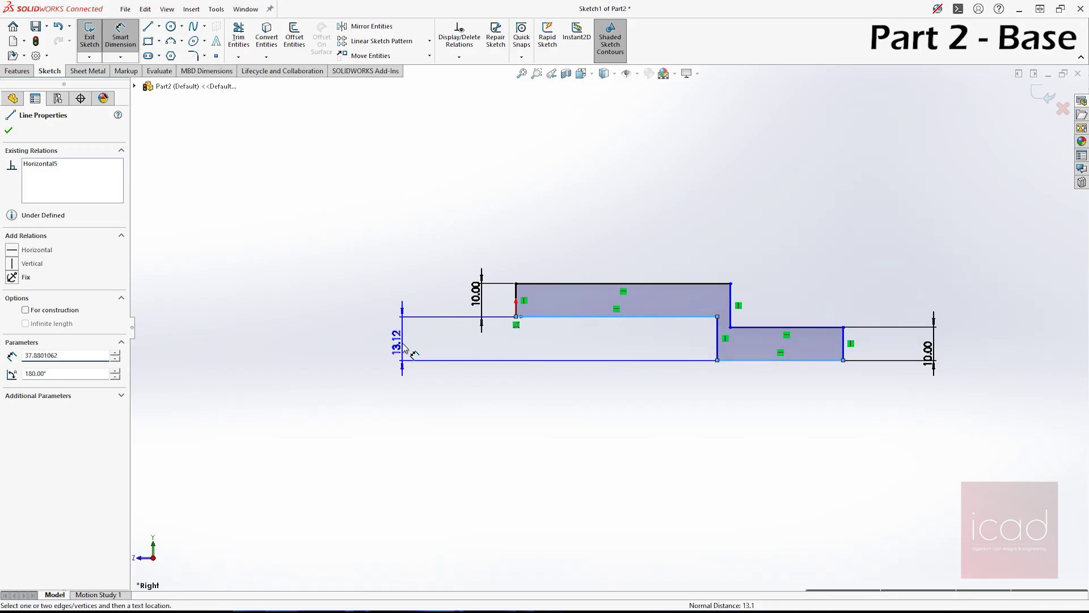
{"action": "left_click", "coordinate": [404, 346]}
{"action": "key", "text": "Return"}
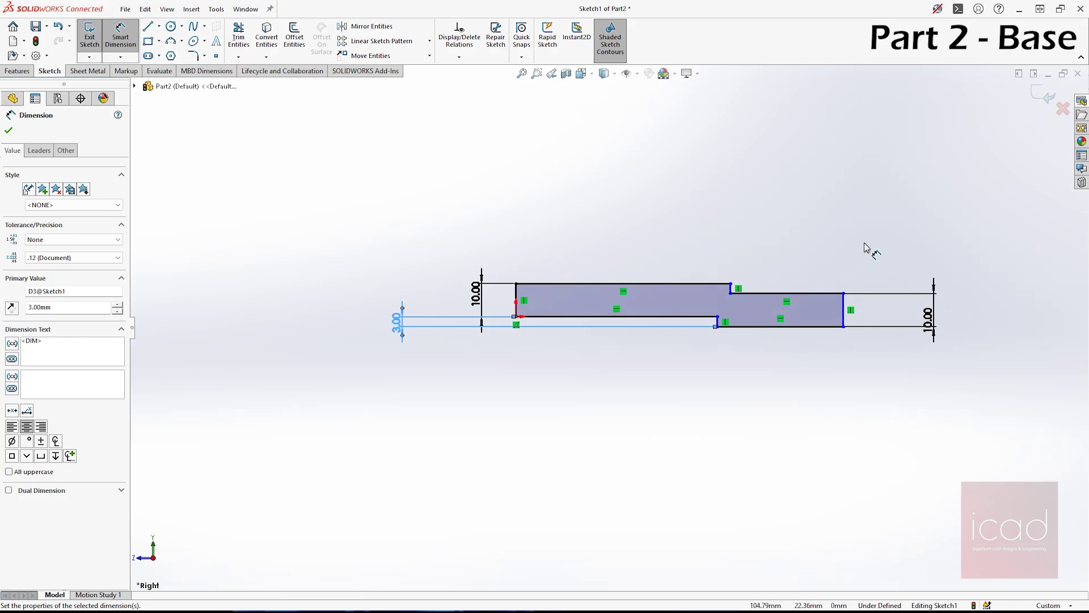
{"action": "left_click", "coordinate": [819, 241]}
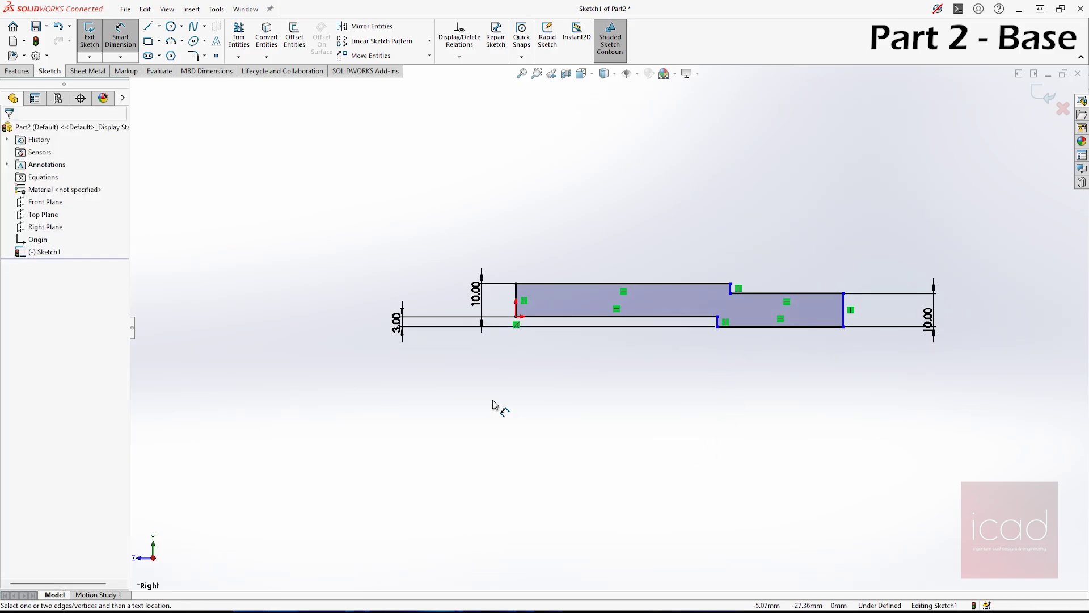
Dimension the overall width between the profile's outer vertical edges, try a value of 60 mm and undo that value.
{"action": "left_click", "coordinate": [844, 322]}
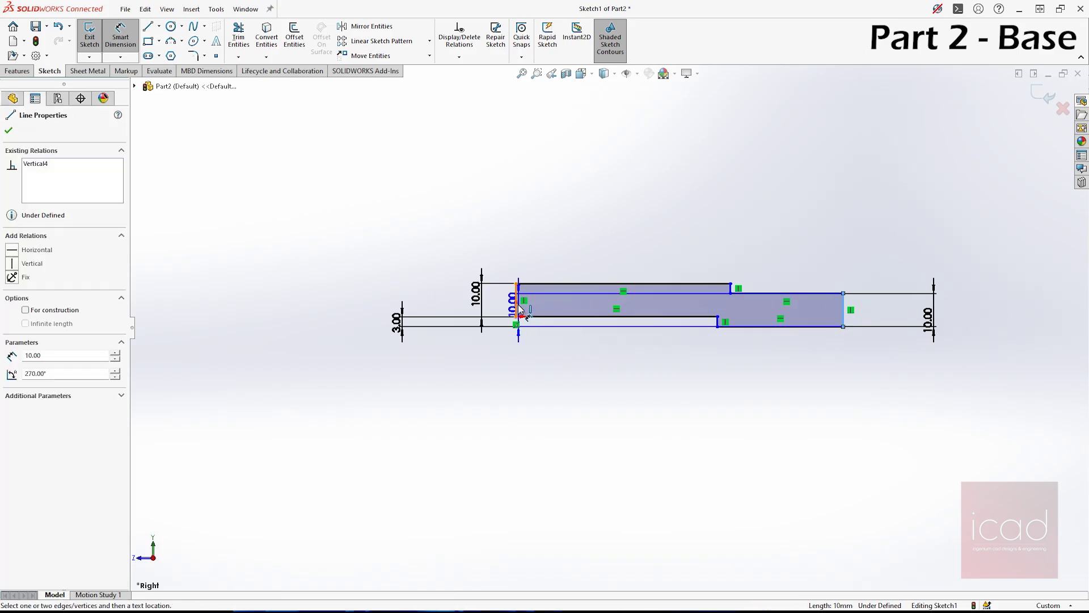
{"action": "left_click", "coordinate": [750, 161]}
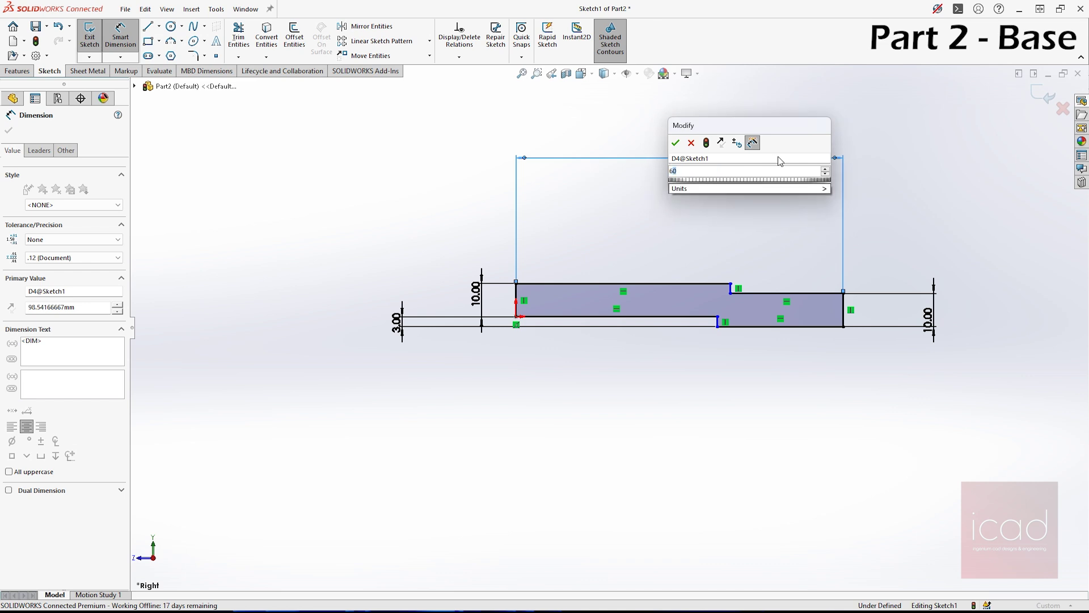
{"action": "key", "text": "Return"}
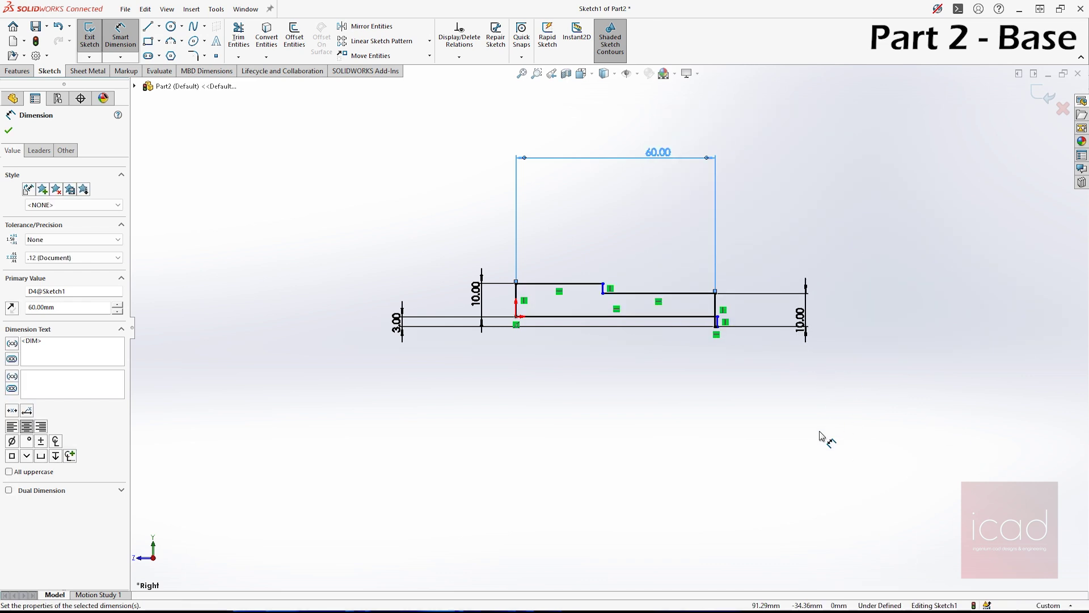
{"action": "key", "text": "Escape"}
{"action": "key", "text": "ctrl+z"}
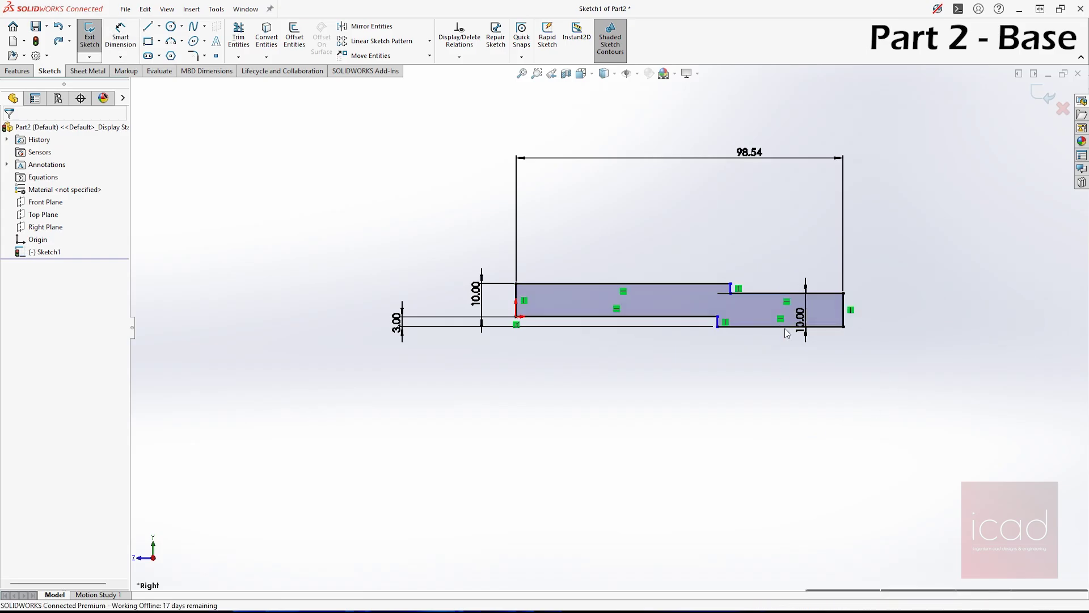
Try dimensioning the top edge of the profile's right section to 96/2 mm.
{"action": "scroll", "coordinate": [775, 321], "scroll_direction": "up", "scroll_amount": 2}
{"action": "left_click", "coordinate": [119, 43]}
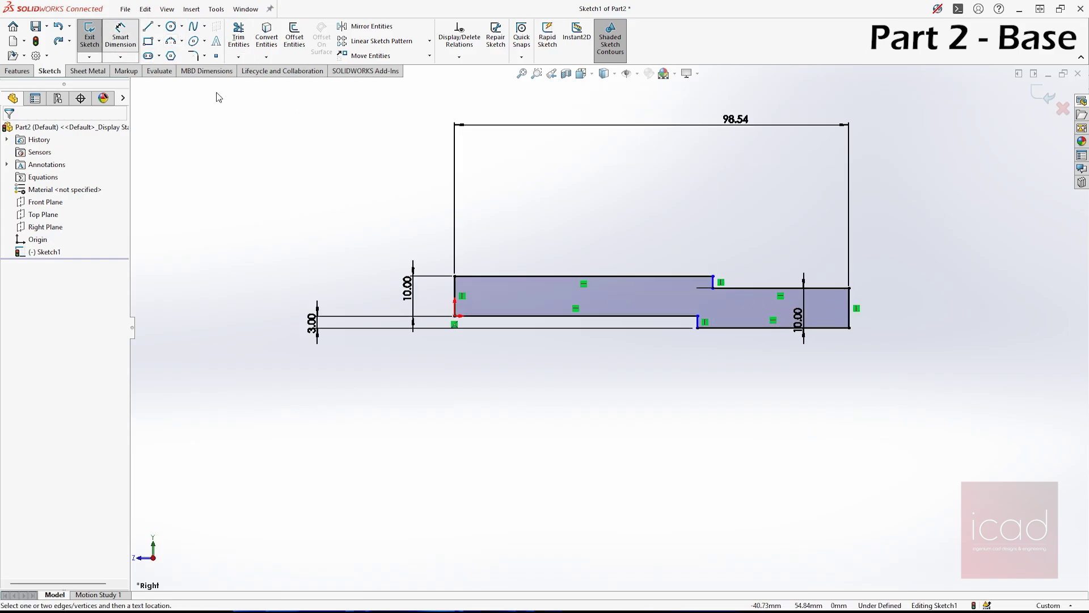
{"action": "left_click", "coordinate": [755, 290]}
{"action": "left_click", "coordinate": [768, 220]}
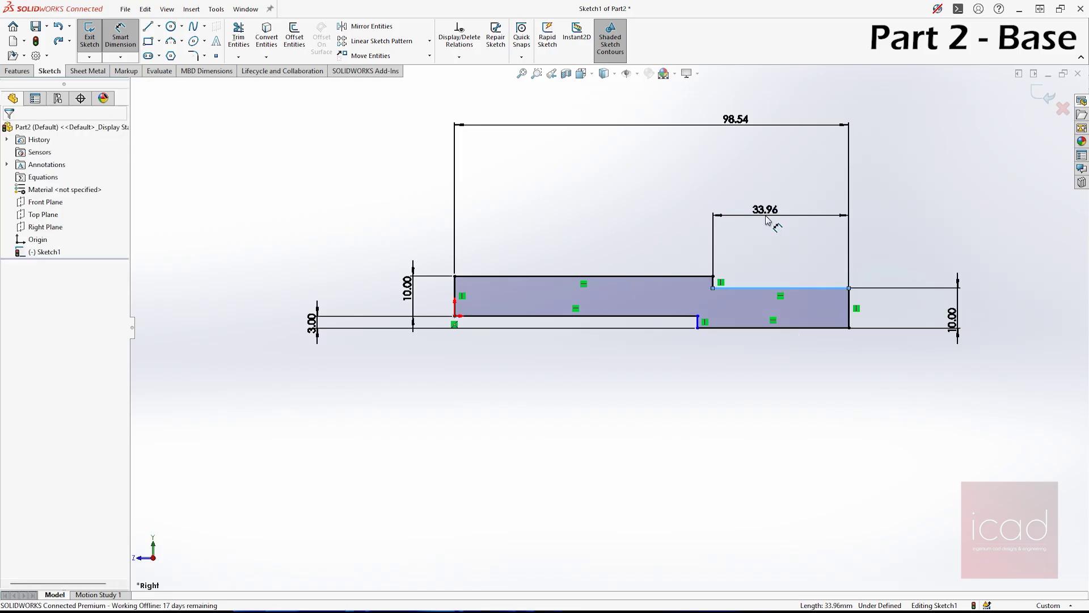
{"action": "type", "text": "95"}
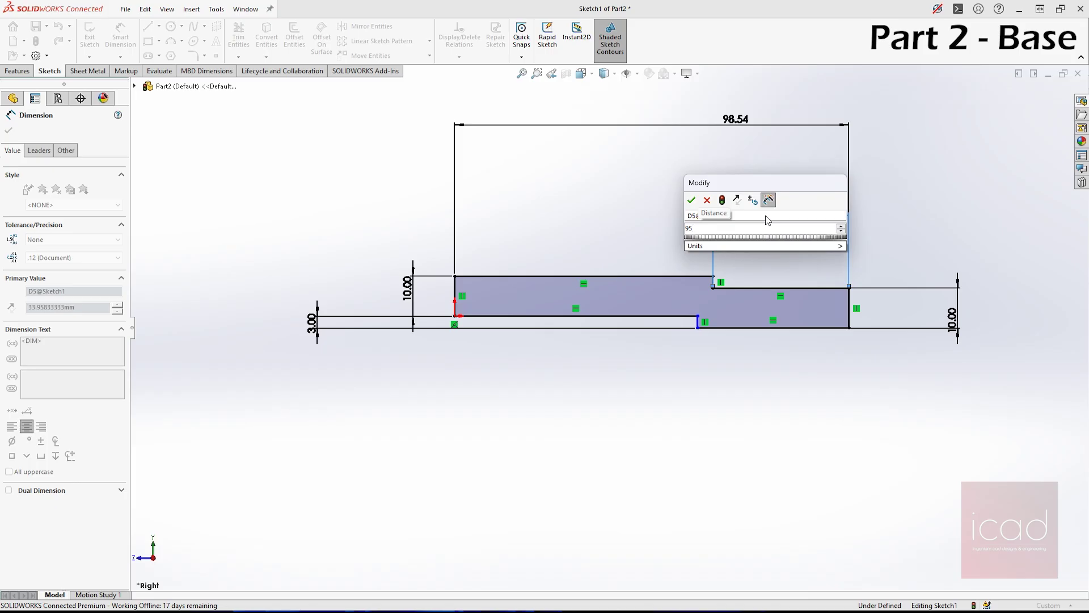
{"action": "type", "text": "."}
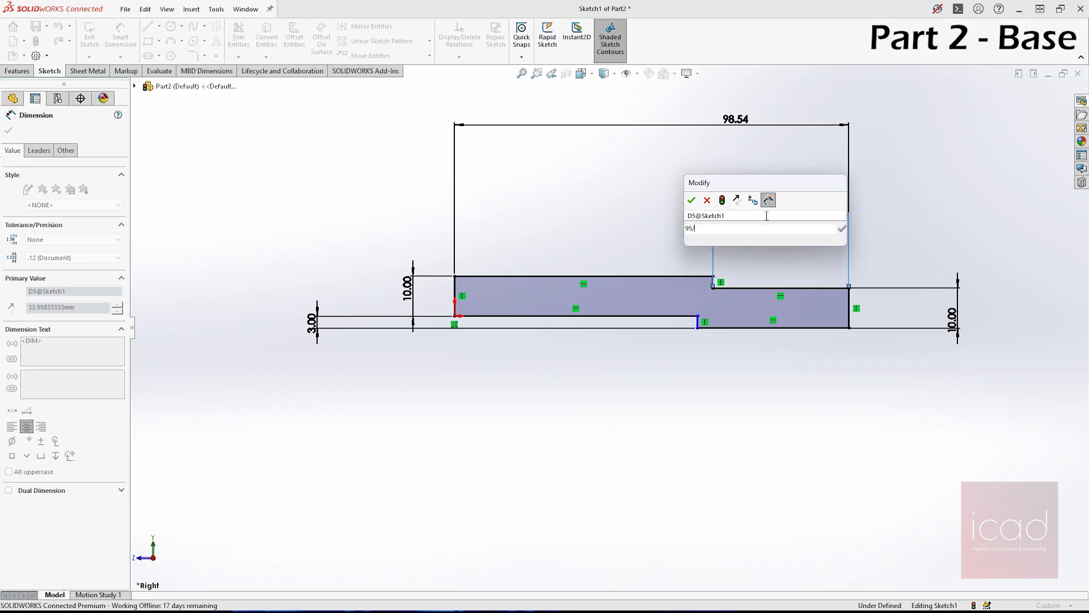
{"action": "key", "text": "BackSpace"}
{"action": "key", "text": "BackSpace"}
{"action": "key", "text": "BackSpace"}
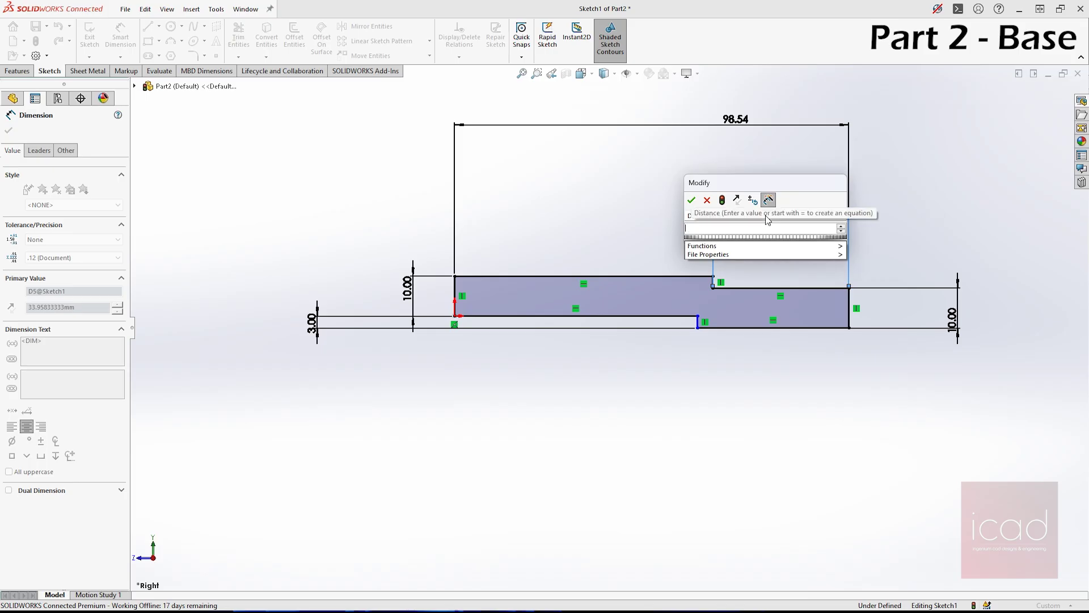
{"action": "type", "text": "96/2"}
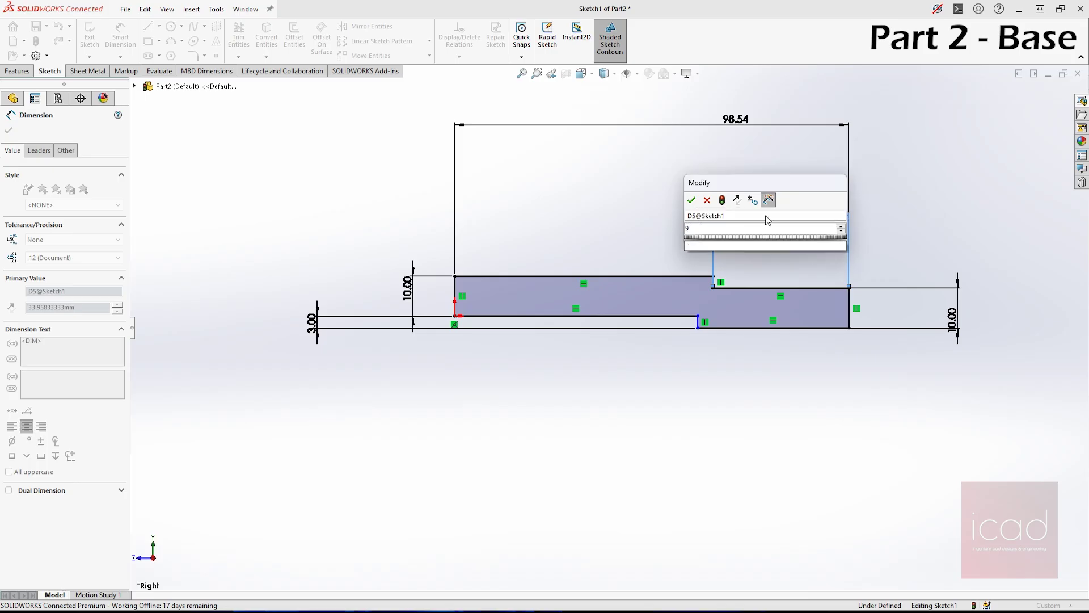
{"action": "key", "text": "Return"}
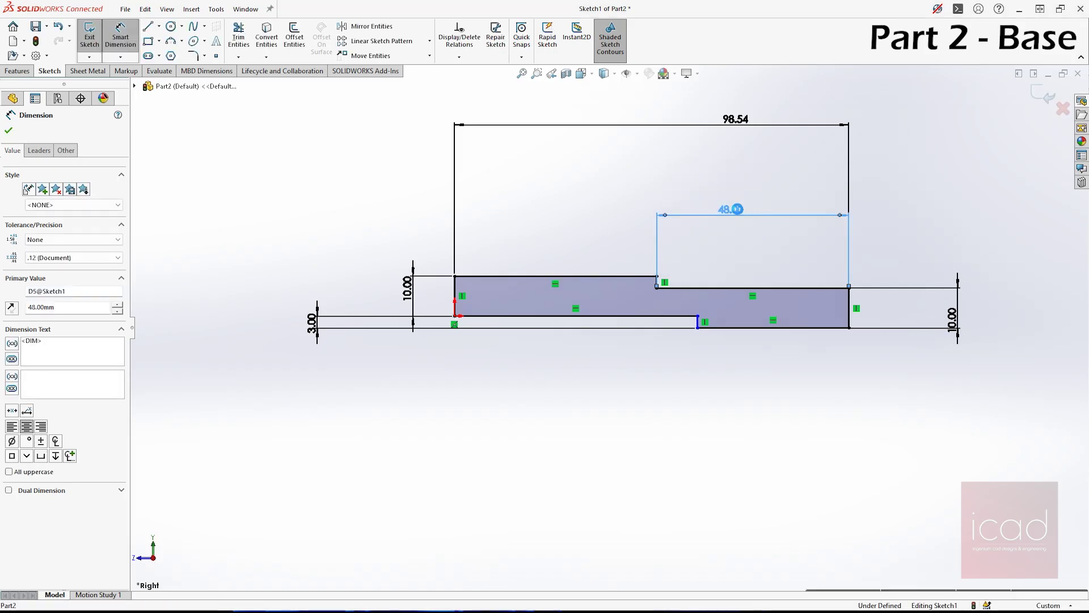
Undo the value of the dimension over the right section's top edge and delete that dimension.
{"action": "double_click", "coordinate": [739, 213]}
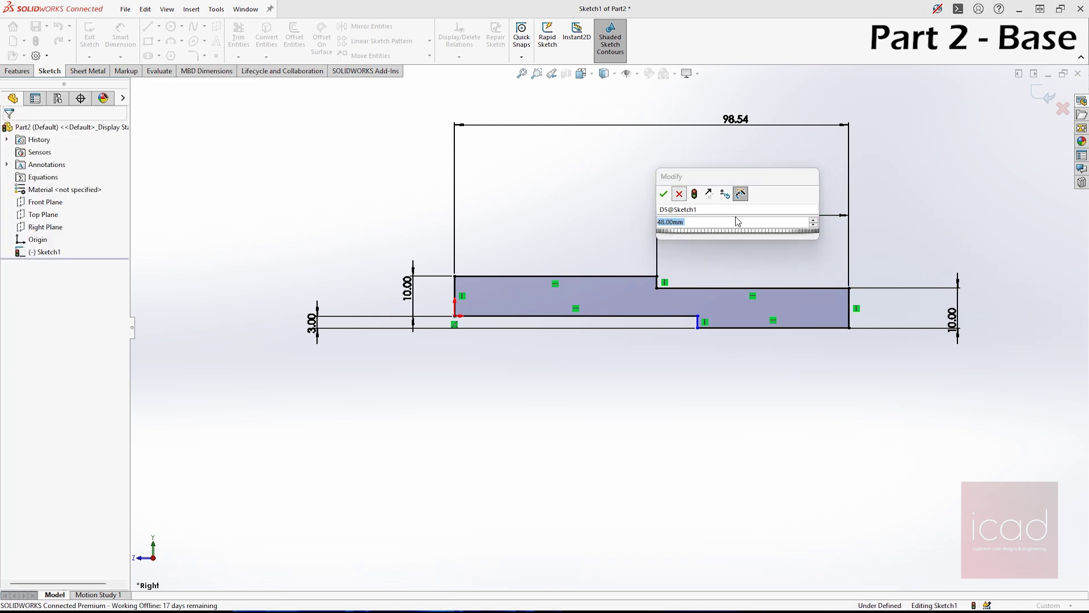
{"action": "left_click", "coordinate": [679, 193]}
{"action": "key", "text": "Escape"}
{"action": "key", "text": "ctrl+z"}
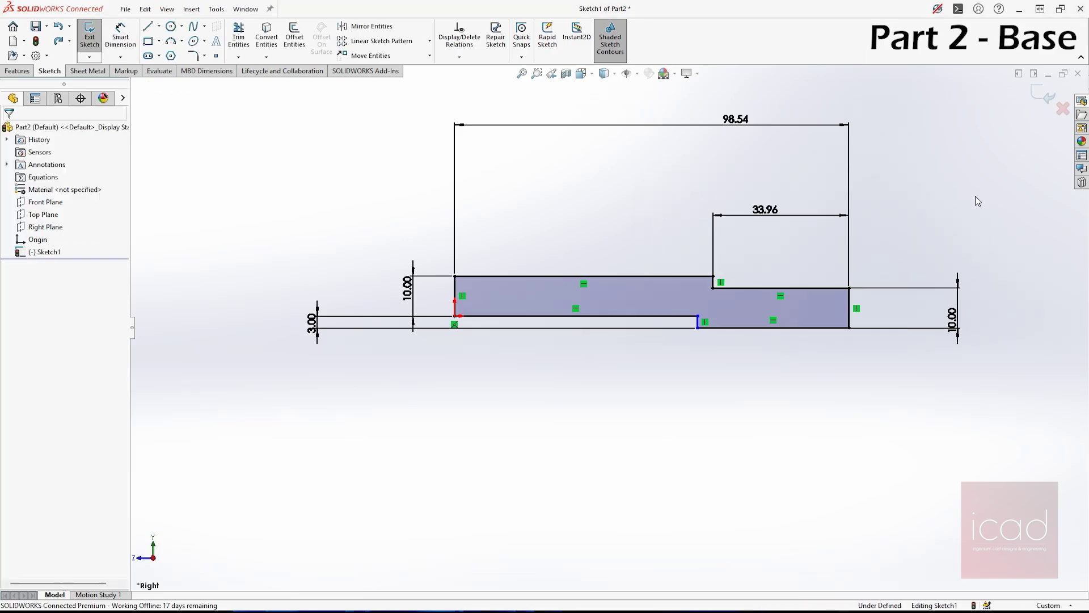
{"action": "left_click", "coordinate": [765, 209]}
{"action": "key", "text": "Delete"}
Dimension the top edge of the profile's right section to 23+12 mm.
{"action": "left_click", "coordinate": [122, 34]}
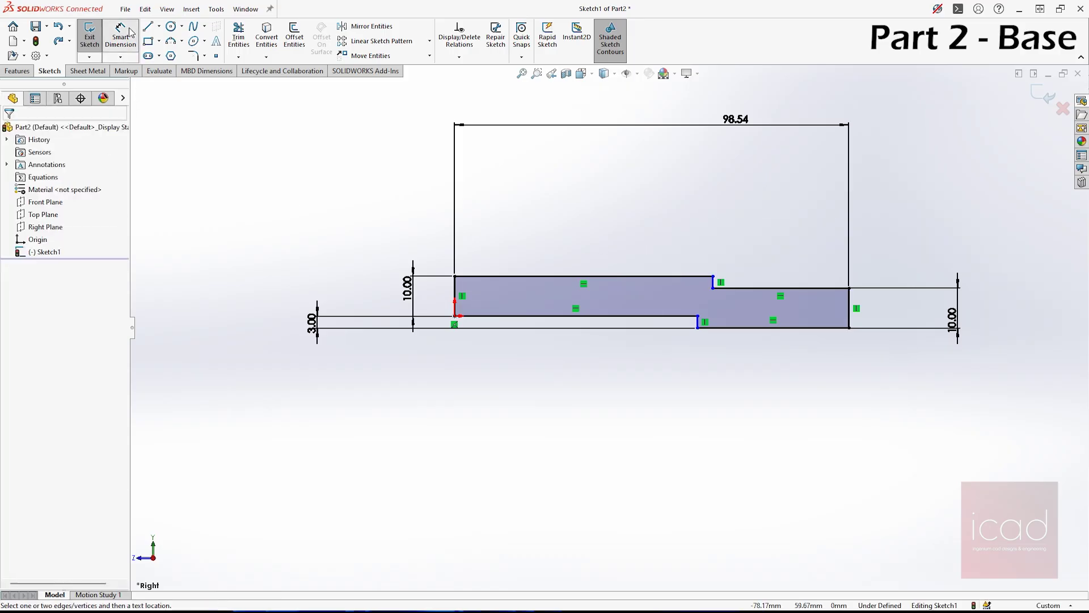
{"action": "left_click", "coordinate": [458, 302]}
{"action": "scroll", "coordinate": [902, 345], "scroll_direction": "down", "scroll_amount": 2}
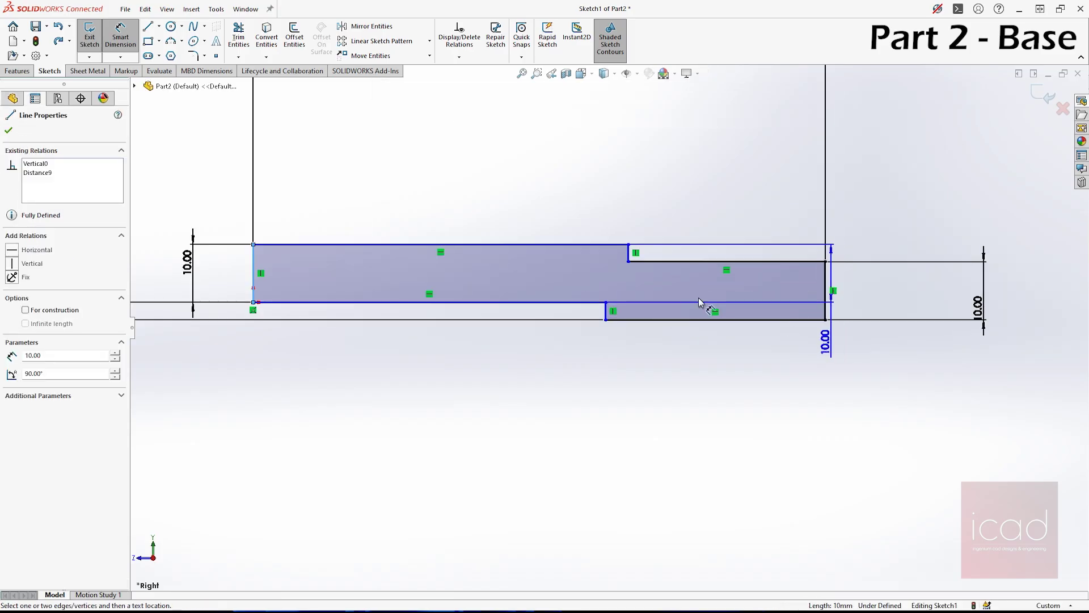
{"action": "scroll", "coordinate": [653, 289], "scroll_direction": "down", "scroll_amount": 2}
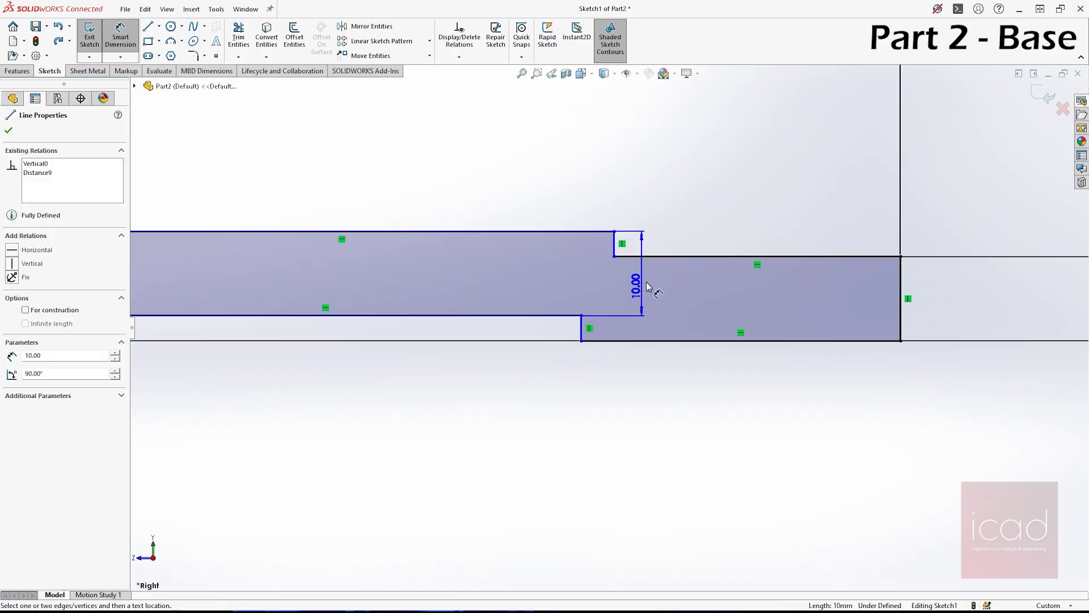
{"action": "key", "text": "Escape"}
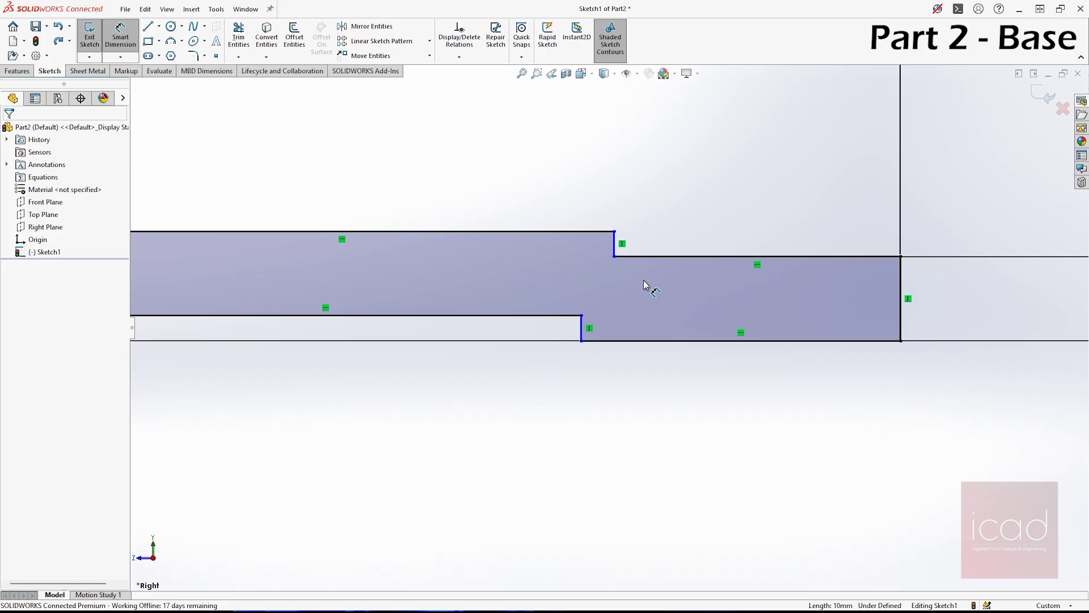
{"action": "left_click", "coordinate": [667, 255]}
{"action": "key", "text": "f"}
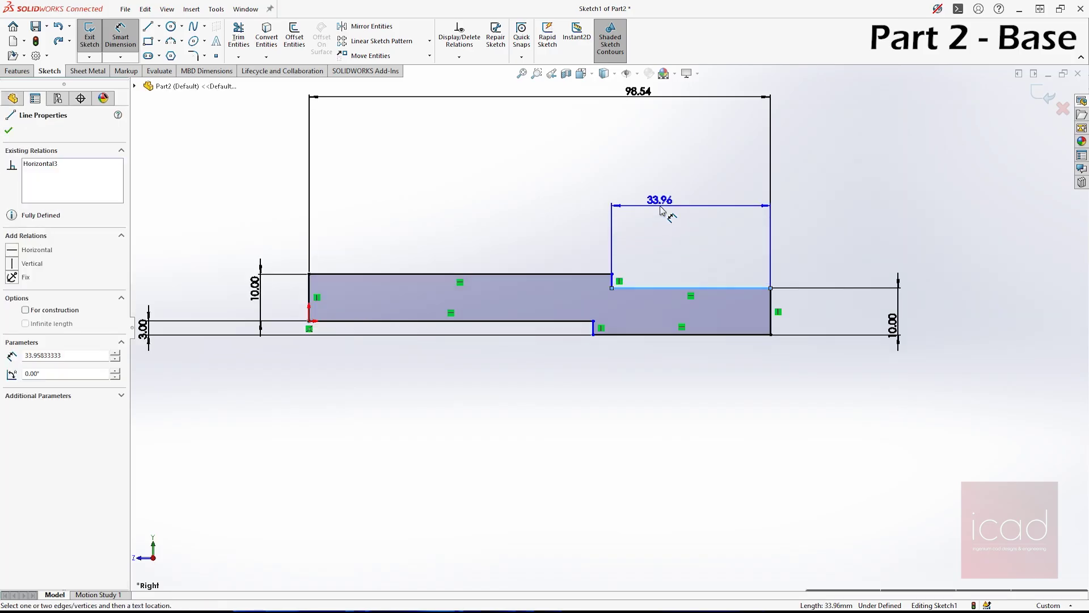
{"action": "left_click", "coordinate": [662, 210]}
{"action": "type", "text": "23+12"}
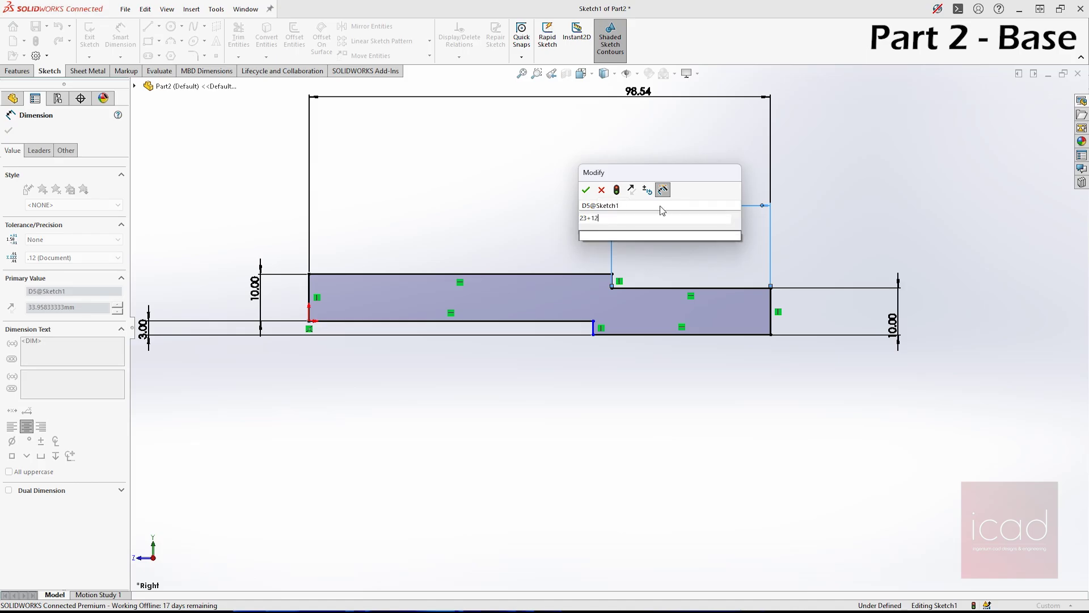
{"action": "key", "text": "Escape"}
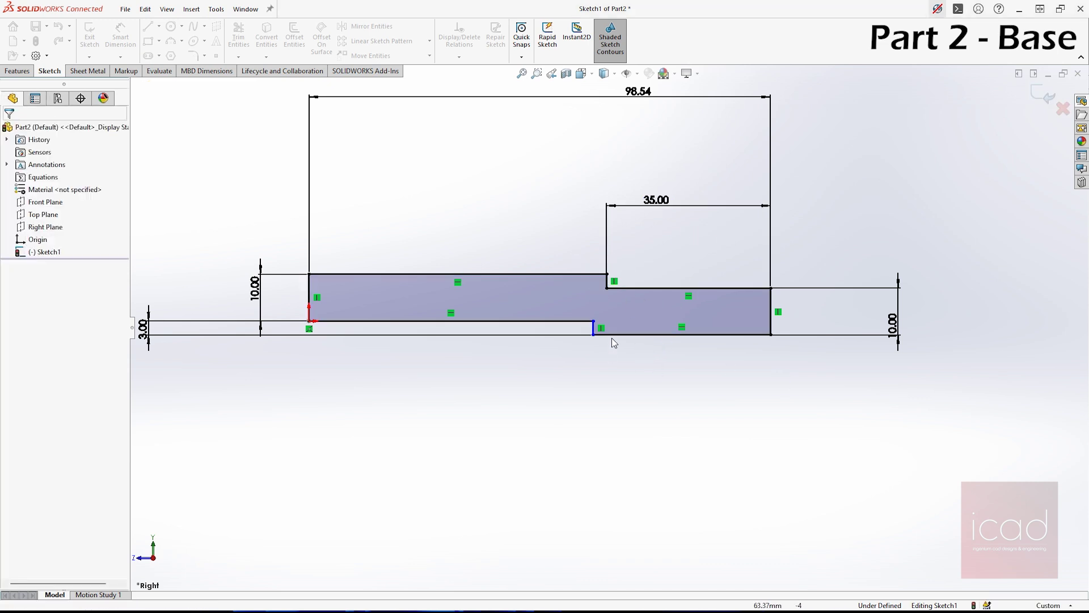
Add an equal relation between the bottom and top edges of the profile's right section.
{"action": "scroll", "coordinate": [641, 301], "scroll_direction": "down", "scroll_amount": 2}
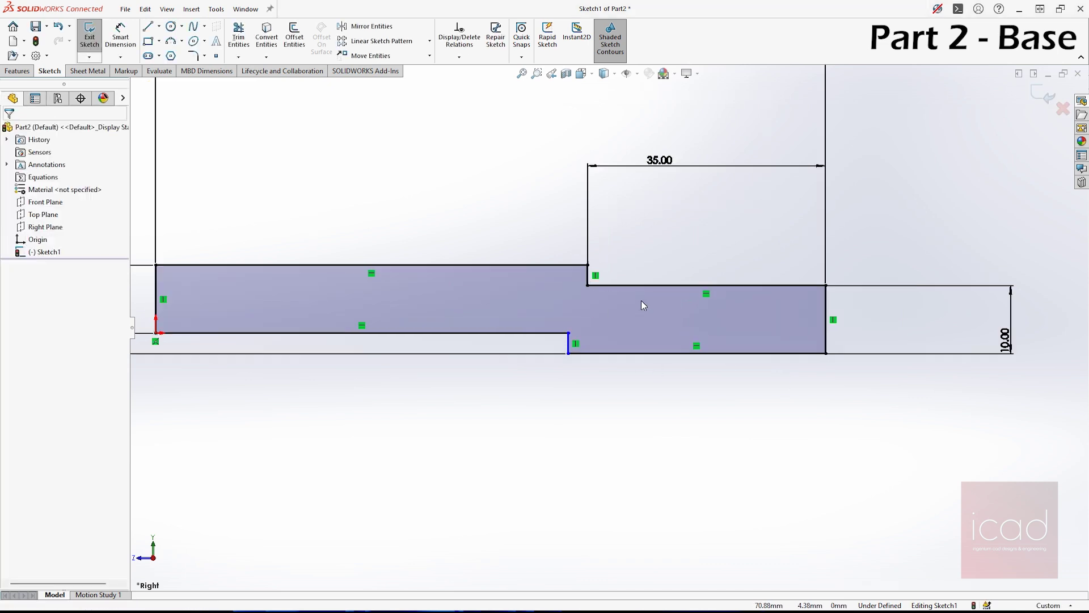
{"action": "left_click", "coordinate": [671, 354]}
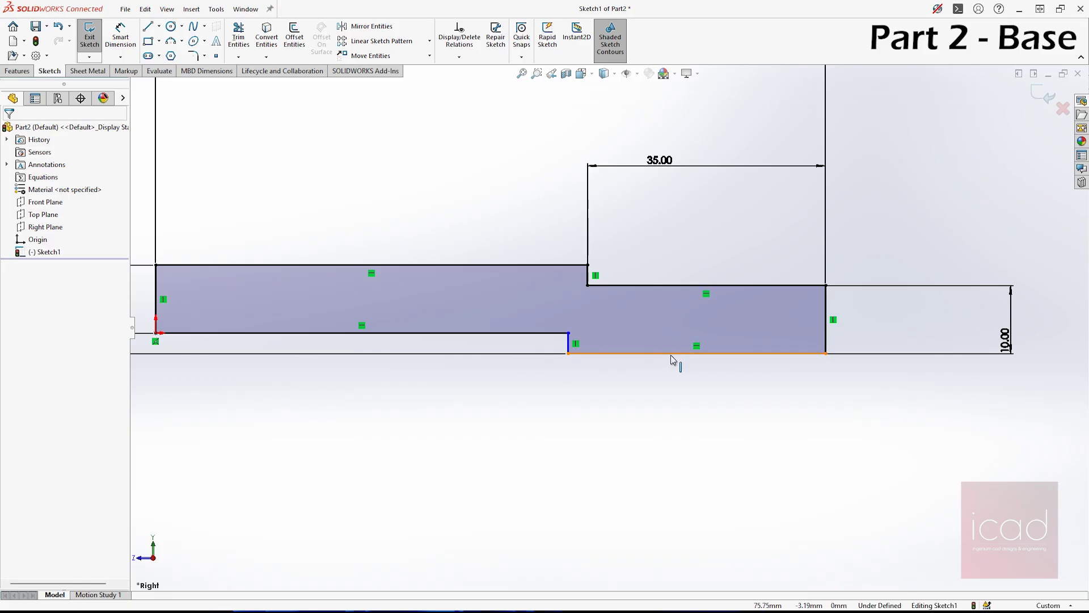
{"action": "left_click", "coordinate": [688, 285], "text": "ctrl"}
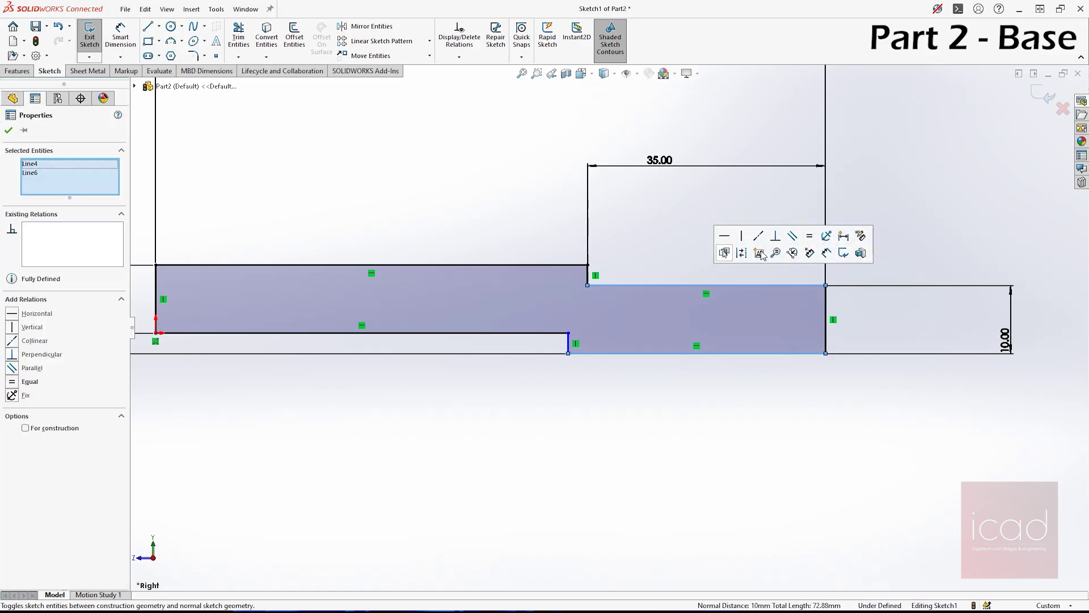
{"action": "left_click", "coordinate": [810, 235]}
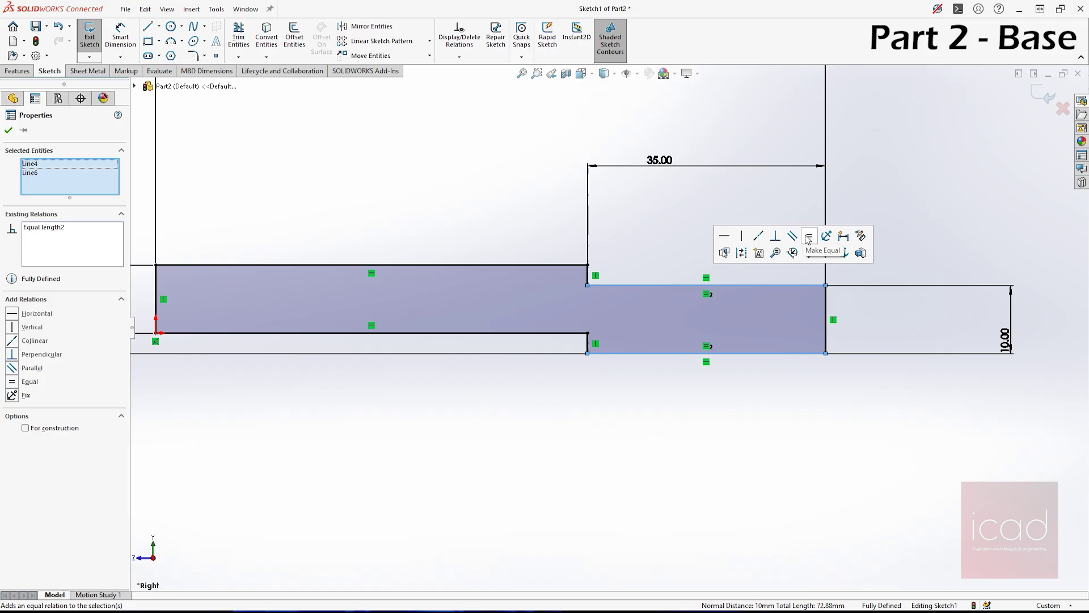
{"action": "left_click", "coordinate": [972, 210]}
{"action": "scroll", "coordinate": [737, 278], "scroll_direction": "up", "scroll_amount": 5}
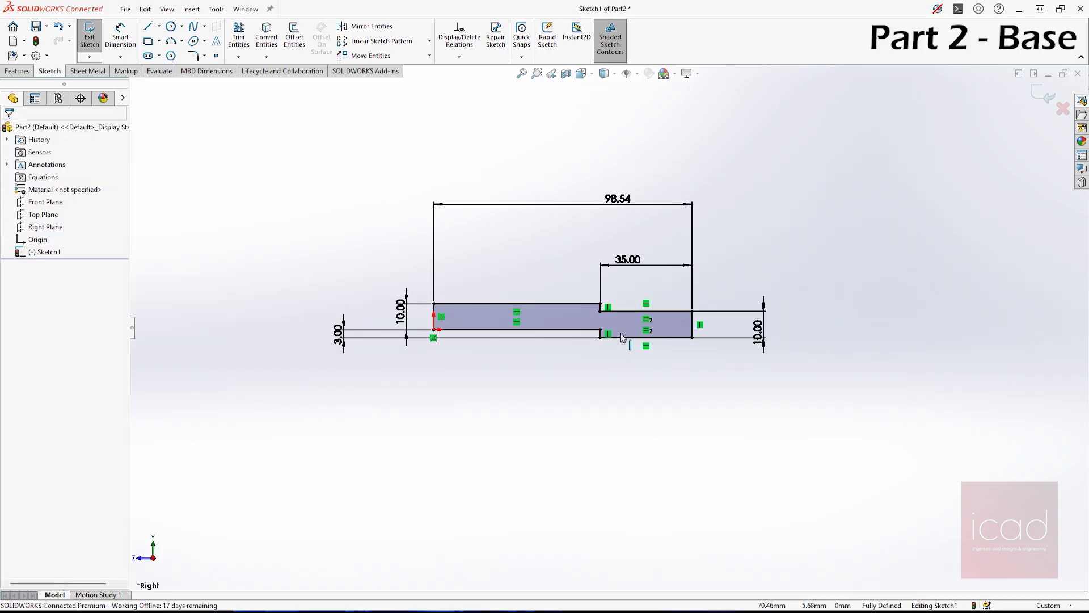
{"action": "scroll", "coordinate": [619, 324], "scroll_direction": "down", "scroll_amount": 1}
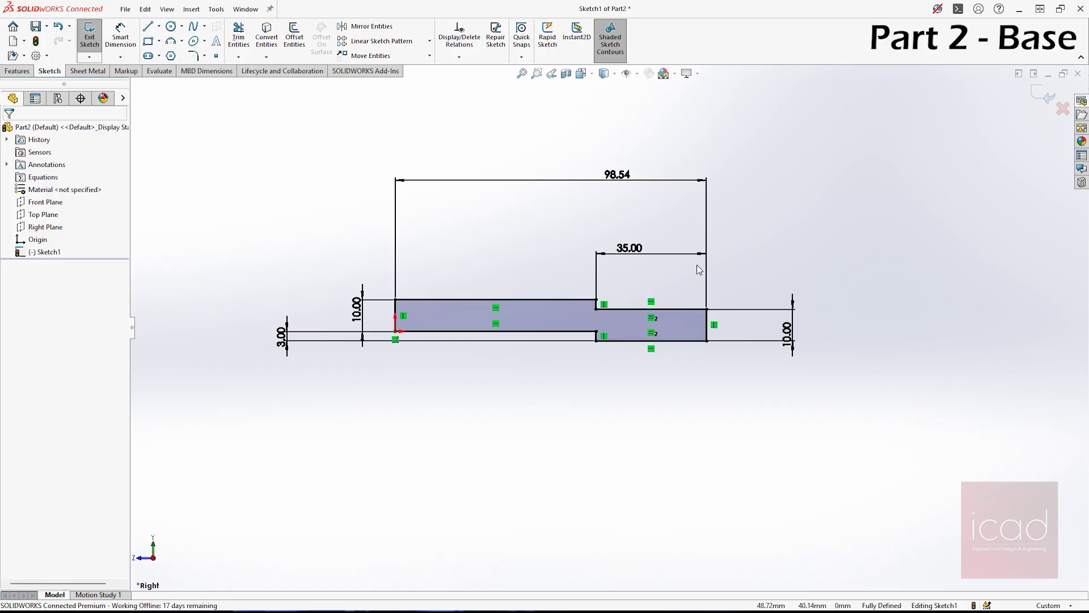
Start a boss extrusion of the stepped profile using Mid Plane with a depth of 75 mm.
{"action": "left_click", "coordinate": [17, 71]}
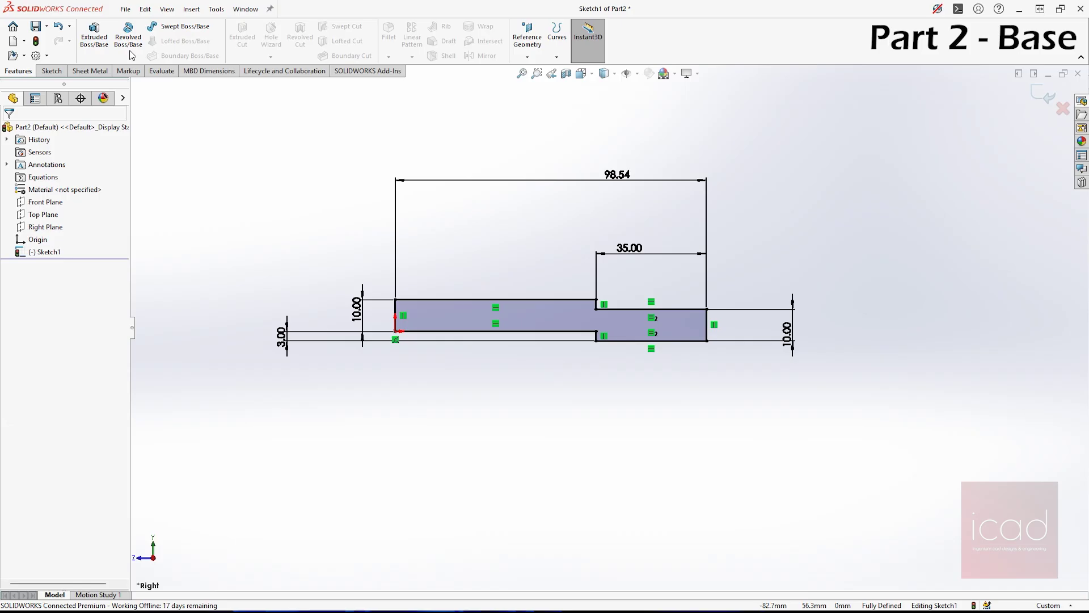
{"action": "left_click", "coordinate": [101, 40]}
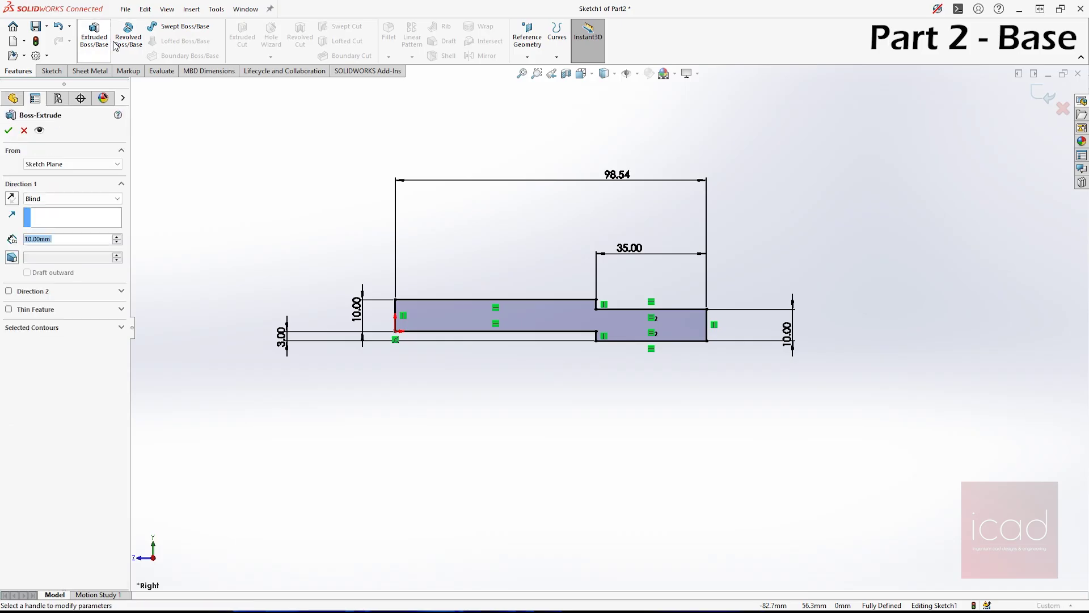
{"action": "left_click", "coordinate": [33, 199]}
{"action": "left_click", "coordinate": [76, 247]}
{"action": "type", "text": "75"}
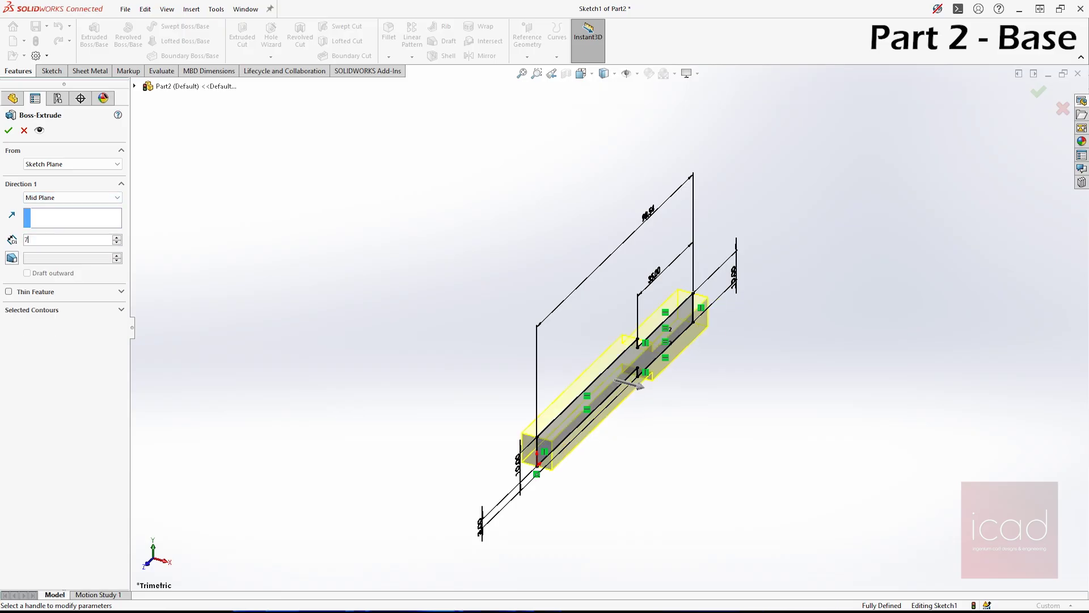
{"action": "key", "text": "Return"}
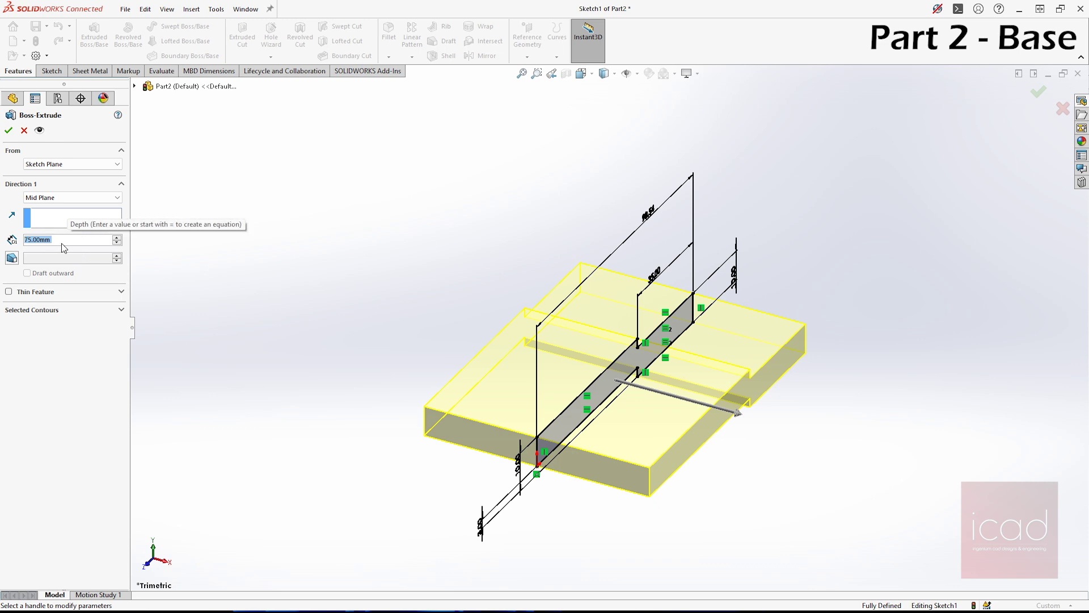
Switch the boss extrusion to Blind with a depth of 72/2 mm and create it.
{"action": "left_click", "coordinate": [55, 197]}
{"action": "left_click", "coordinate": [45, 207]}
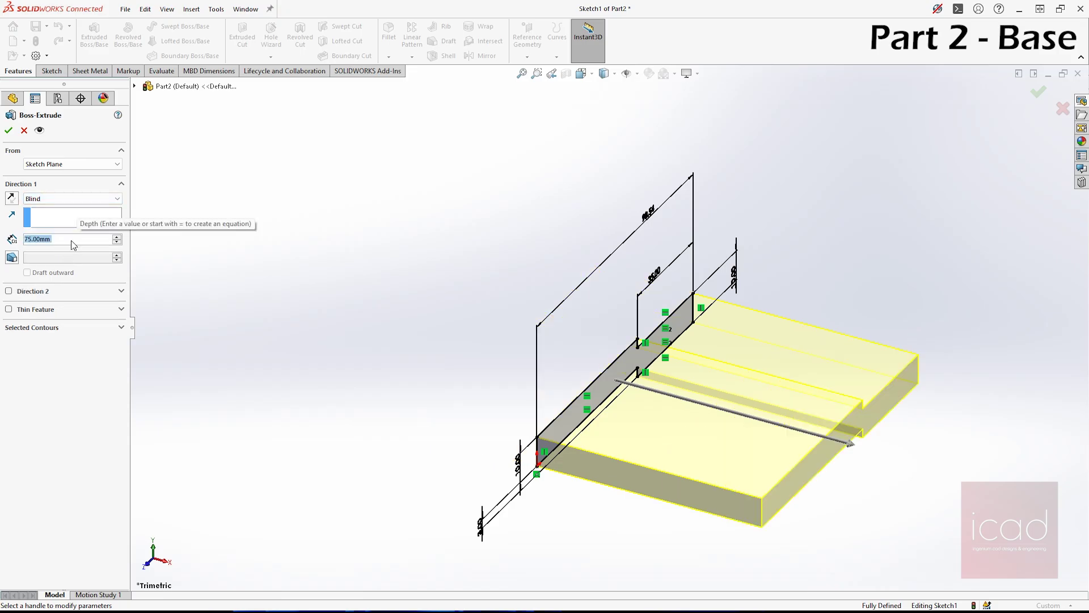
{"action": "type", "text": "7"}
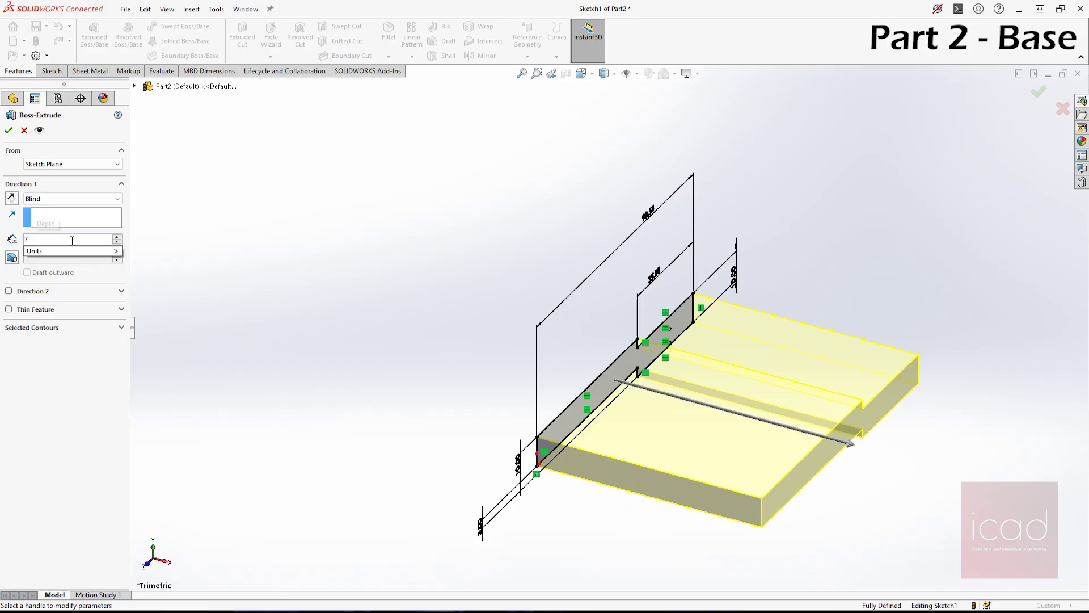
{"action": "type", "text": "2/2"}
{"action": "key", "text": "Return"}
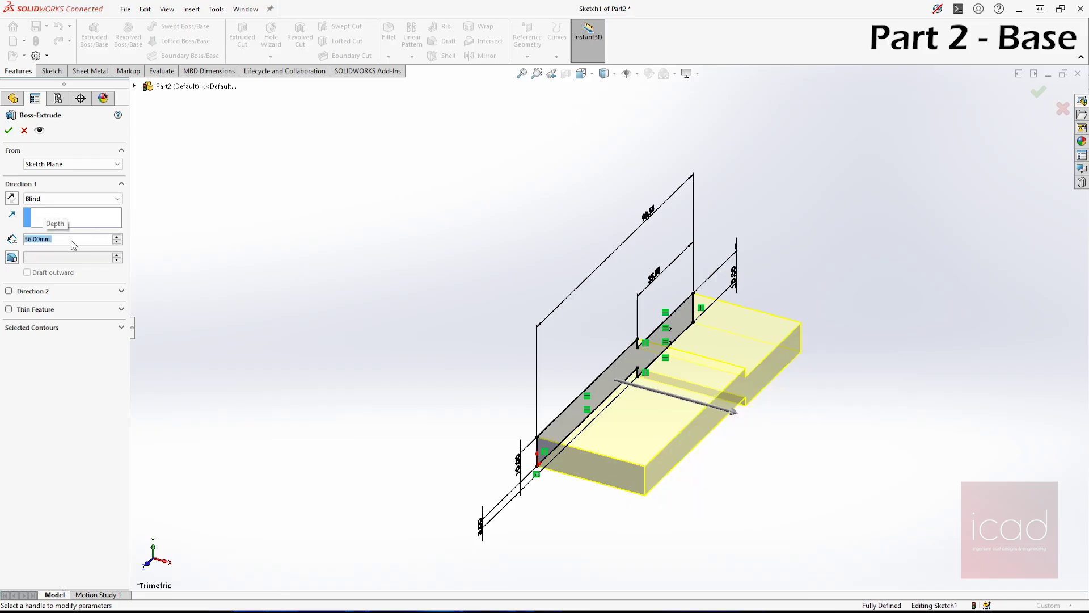
{"action": "left_click", "coordinate": [8, 131]}
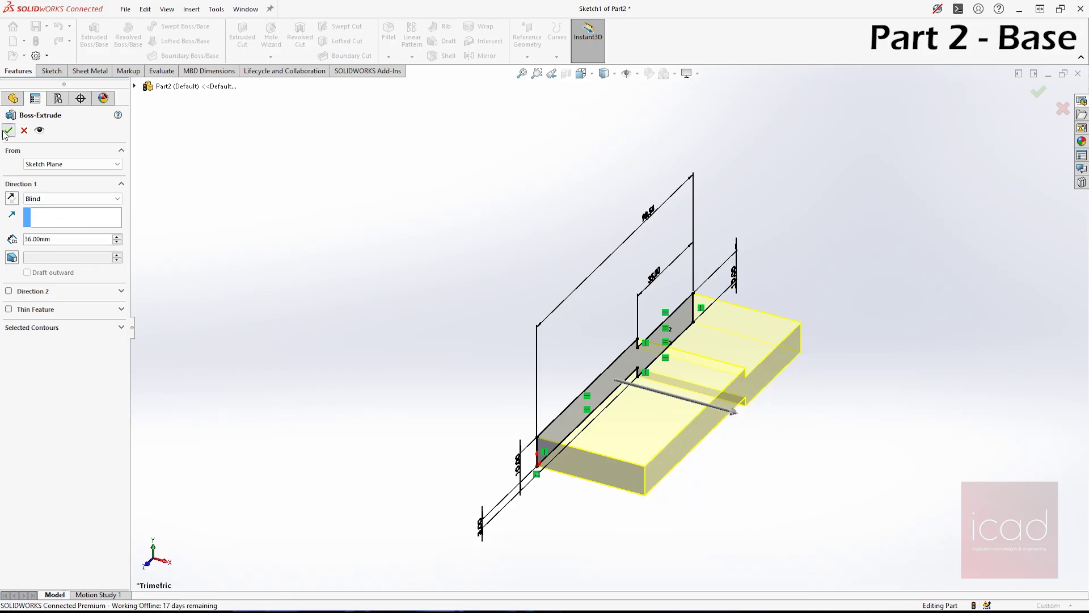
Fillet the outer vertical corner edge at the free end of the lower step with a 12 mm radius.
{"action": "middle_click_drag", "start_coordinate": [855, 419], "coordinate": [622, 294]}
{"action": "left_click", "coordinate": [621, 293]}
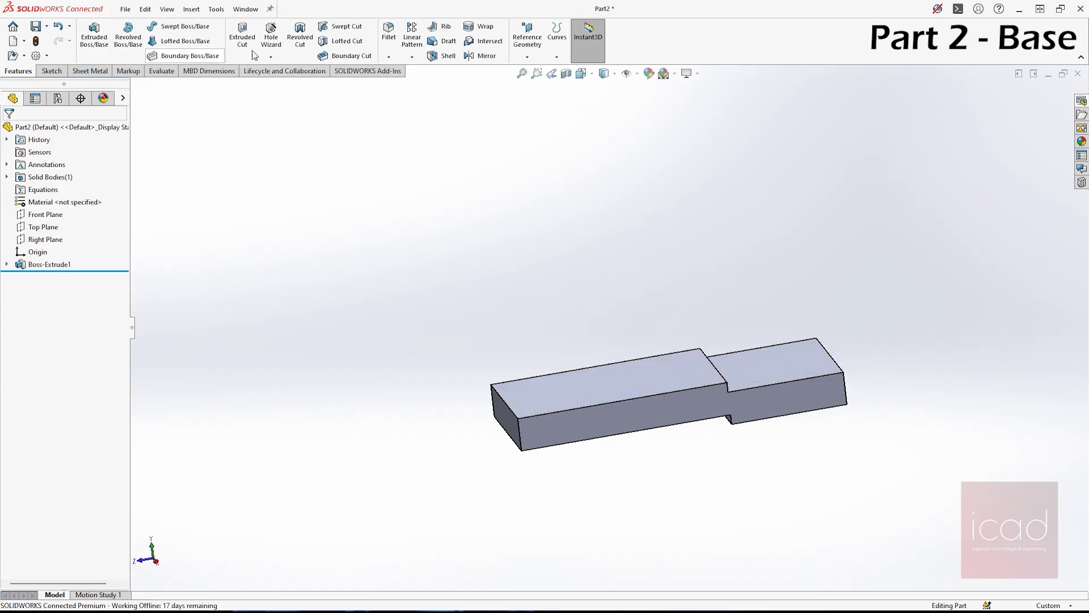
{"action": "left_click", "coordinate": [846, 392]}
{"action": "type", "text": "12"}
{"action": "key", "text": "Return"}
{"action": "right_click", "coordinate": [169, 341]}
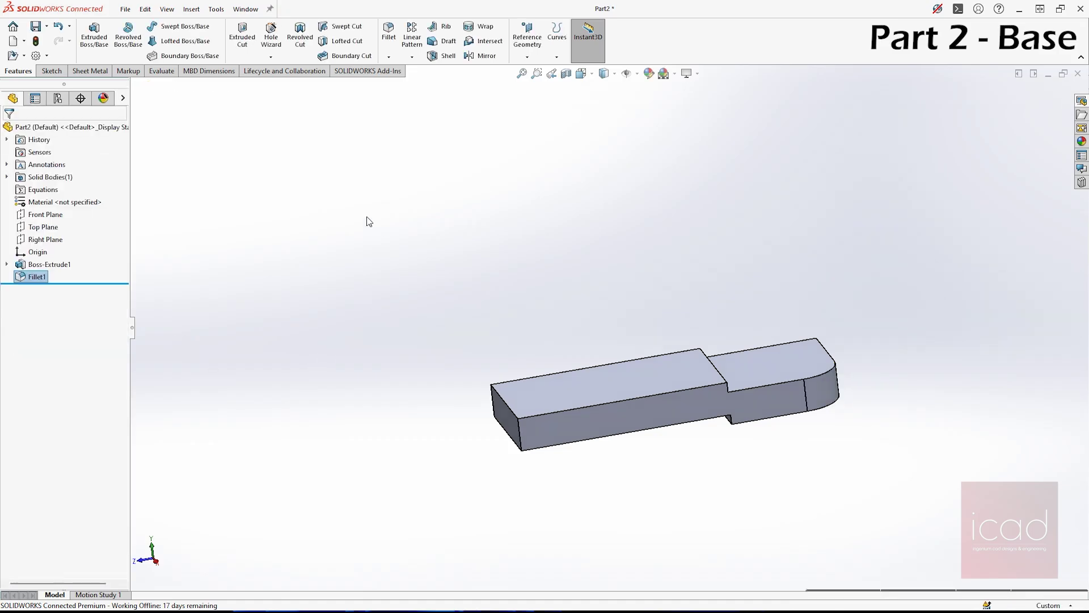
Add a Ø12.0 ANSI Metric dowel hole, Through All, on the lower step's top face, concentric with the rounded corner.
{"action": "left_click", "coordinate": [273, 31]}
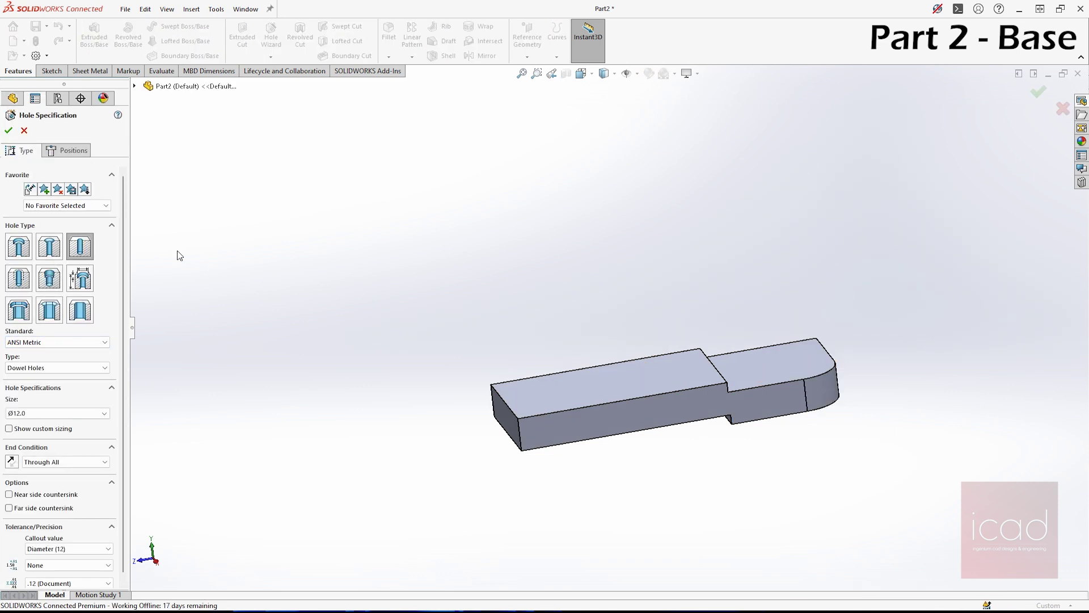
{"action": "left_click", "coordinate": [55, 152]}
{"action": "left_click", "coordinate": [743, 365]}
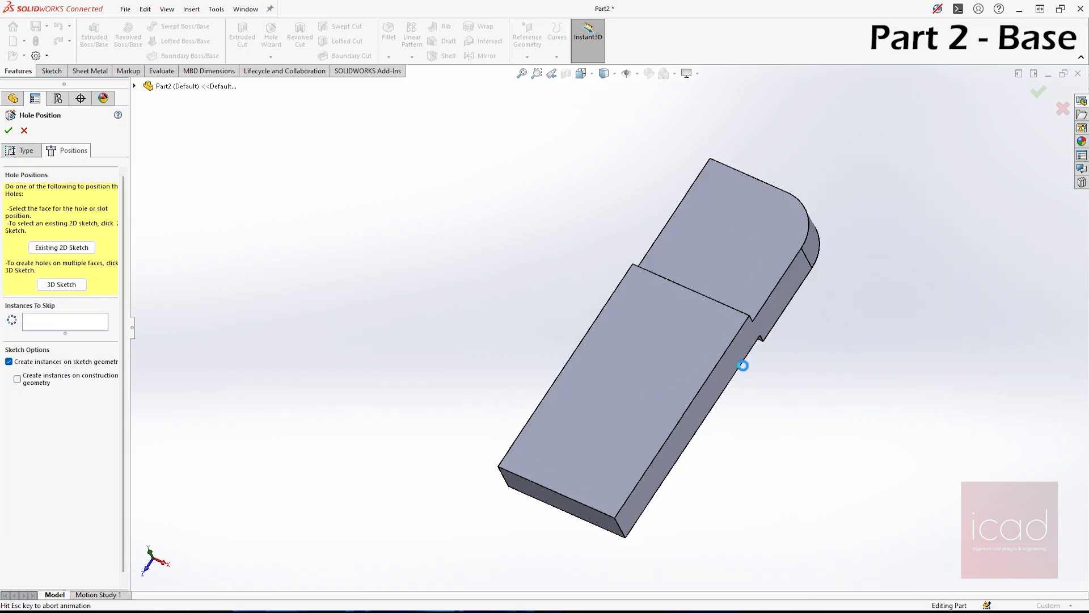
{"action": "left_click", "coordinate": [635, 158]}
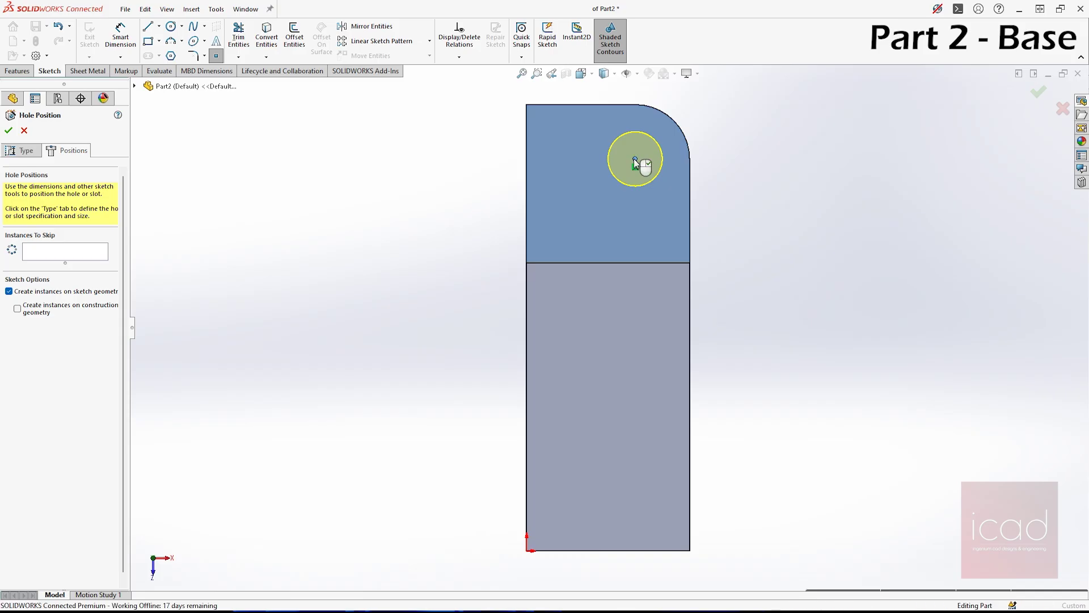
{"action": "right_click", "coordinate": [634, 160]}
{"action": "key", "text": "ctrl+7"}
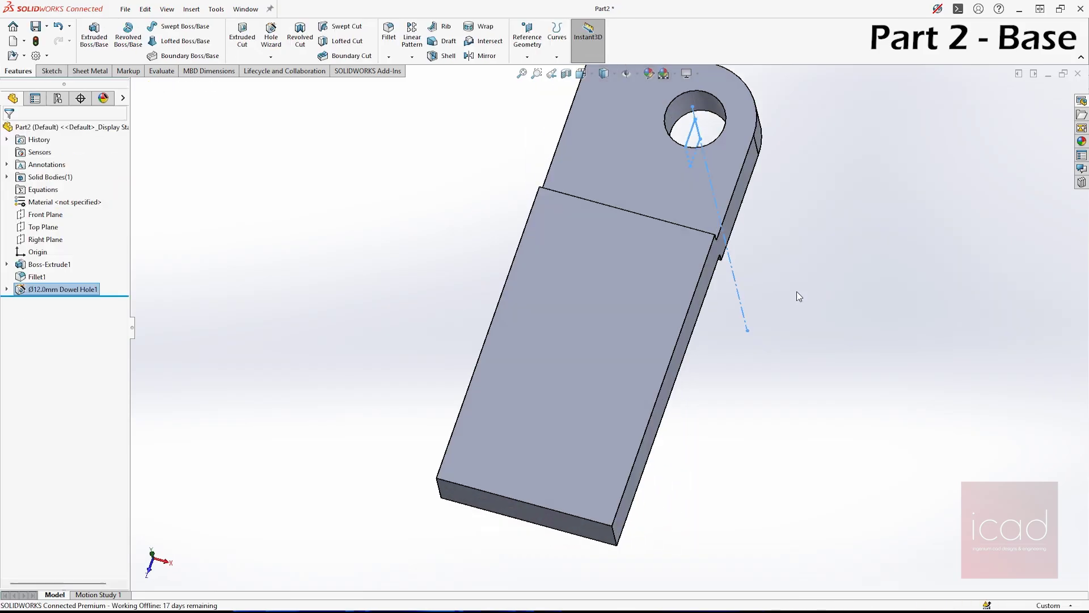
{"action": "left_click", "coordinate": [437, 108]}
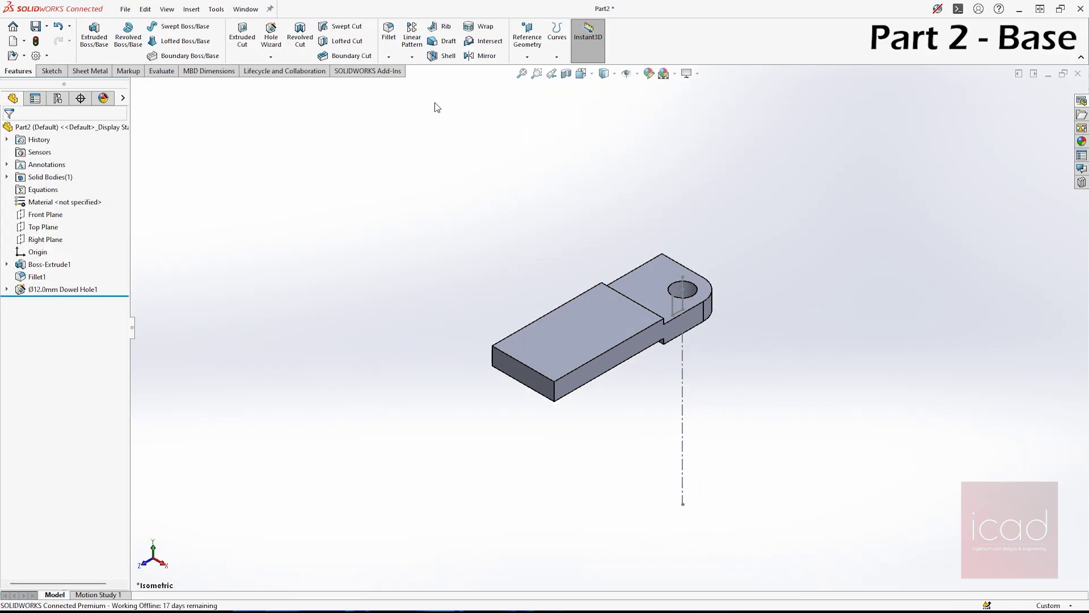
Mirror the solid body about its long flat side face and the thick section's end face, merging the solids into the full base.
{"action": "left_click", "coordinate": [478, 56]}
{"action": "middle_click_drag", "start_coordinate": [442, 221], "coordinate": [548, 301]}
{"action": "left_click", "coordinate": [581, 330]}
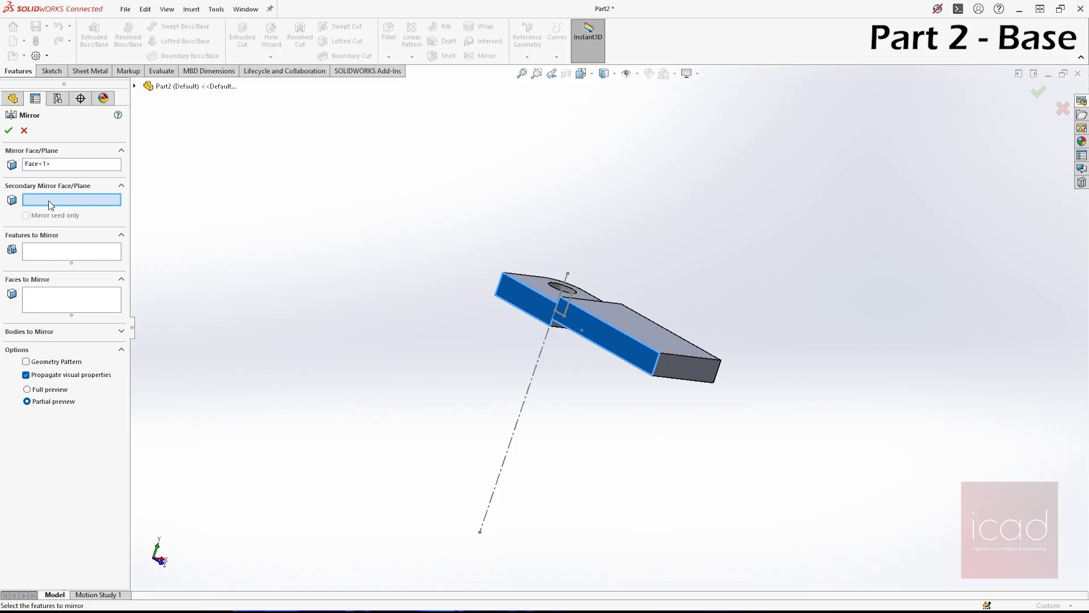
{"action": "left_click", "coordinate": [693, 367]}
{"action": "middle_click_drag", "start_coordinate": [694, 367], "coordinate": [589, 311]}
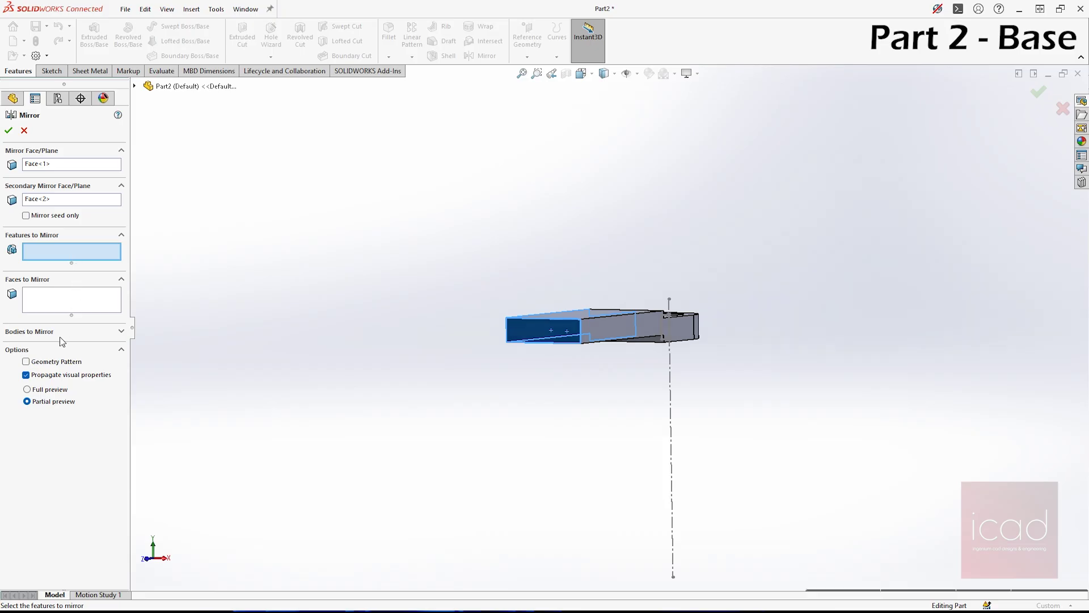
{"action": "left_click", "coordinate": [120, 332]}
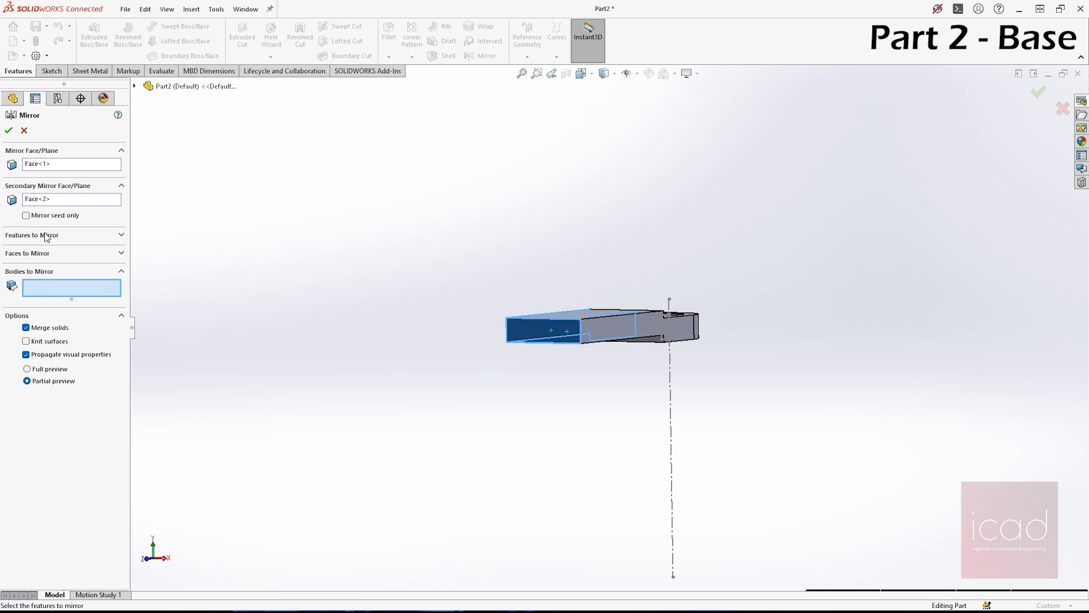
{"action": "middle_click_drag", "start_coordinate": [526, 323], "coordinate": [507, 423]}
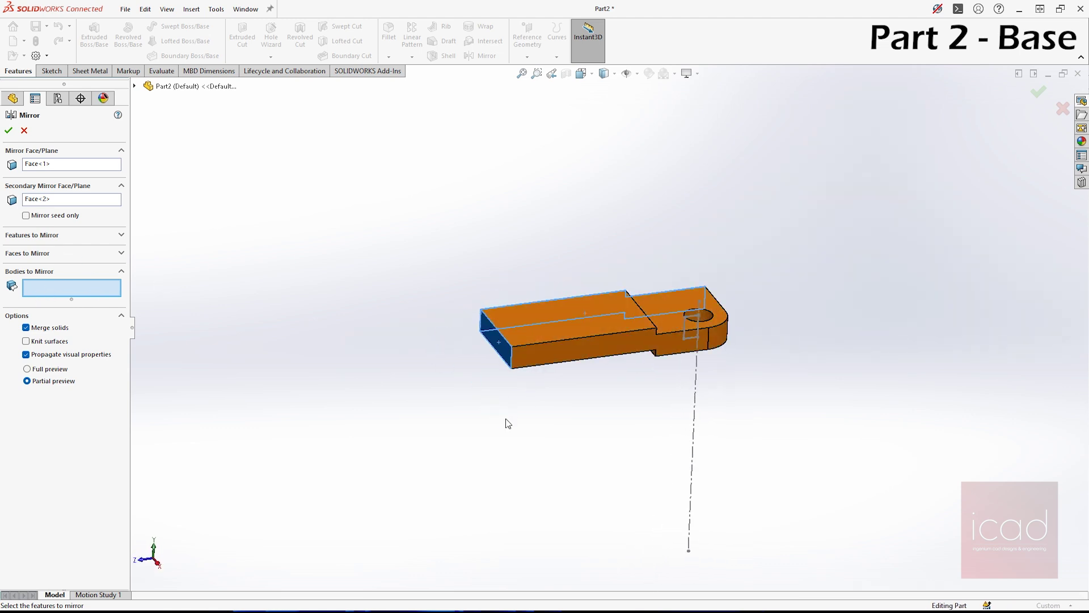
{"action": "left_click", "coordinate": [560, 342]}
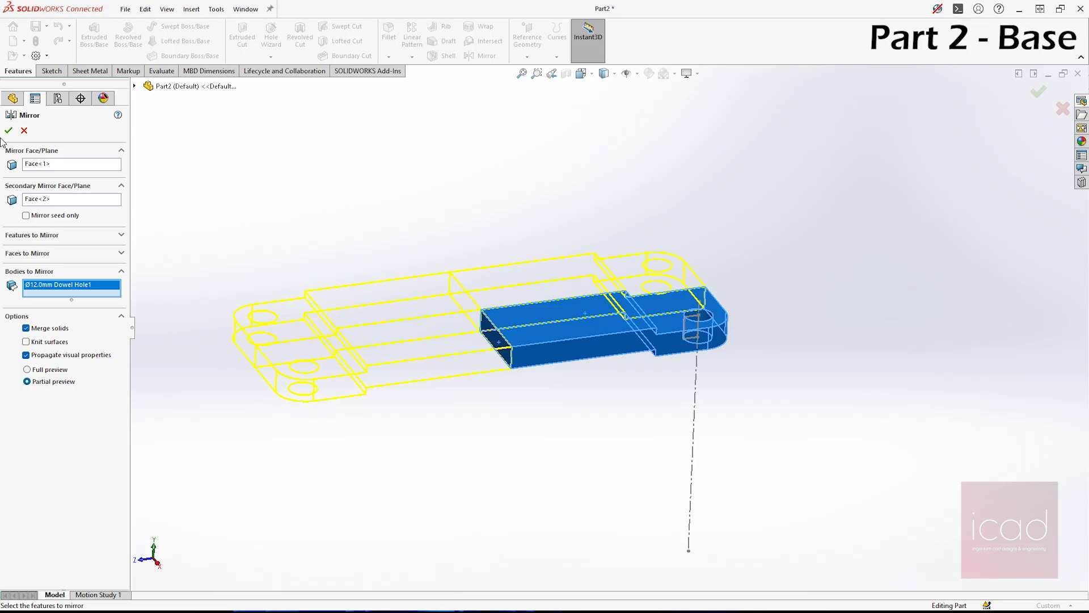
{"action": "left_click", "coordinate": [9, 130]}
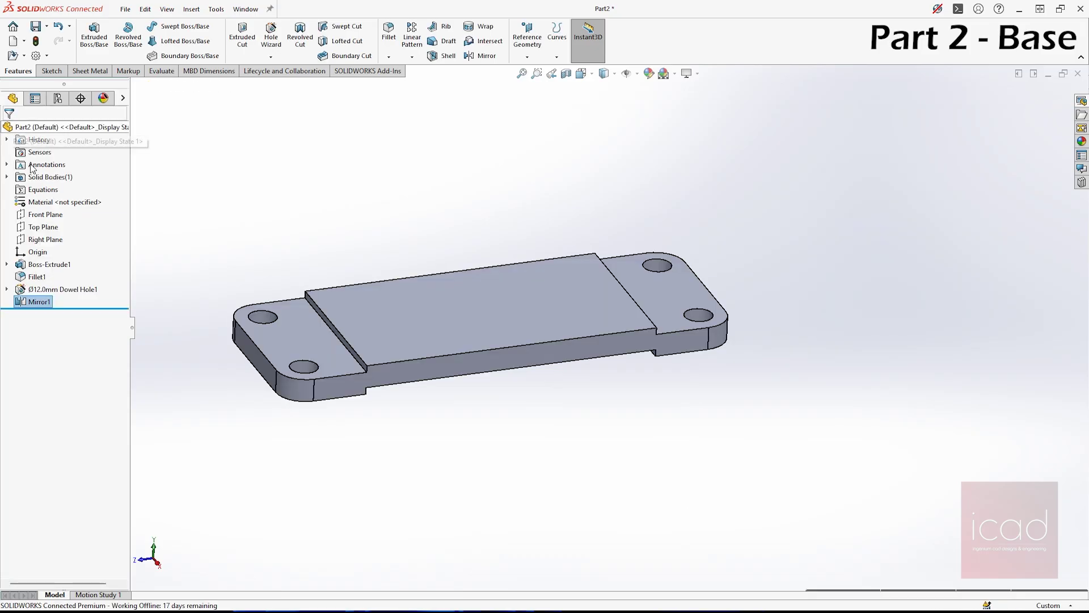
{"action": "key", "text": "ctrl+7"}
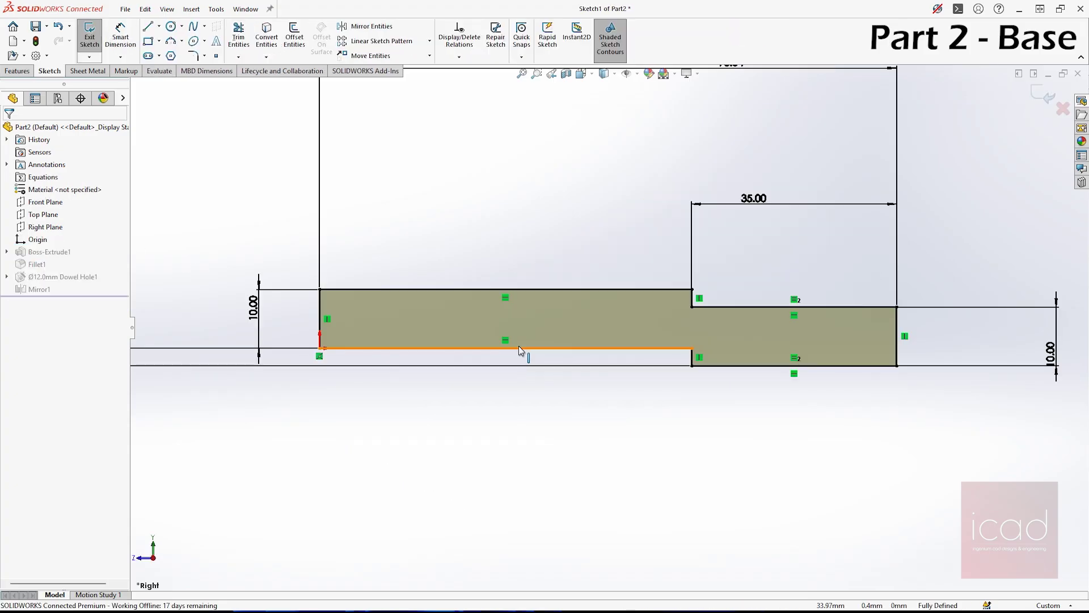
Set the overall length in the base's profile sketch to 60 mm and exit the sketch.
{"action": "scroll", "coordinate": [649, 396], "scroll_direction": "up", "scroll_amount": 5}
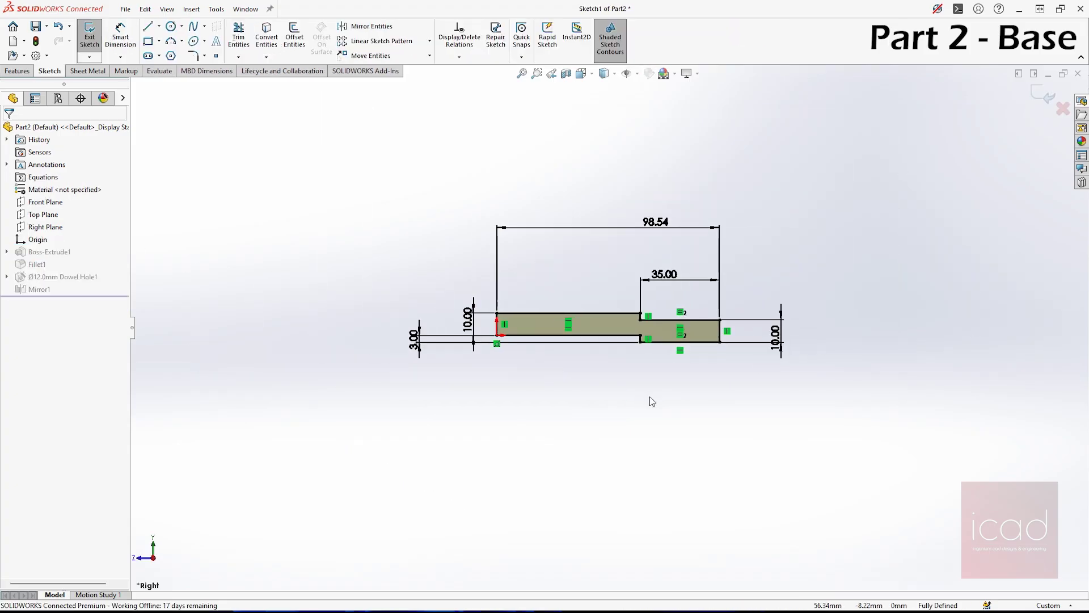
{"action": "double_click", "coordinate": [656, 223]}
{"action": "key", "text": "Return"}
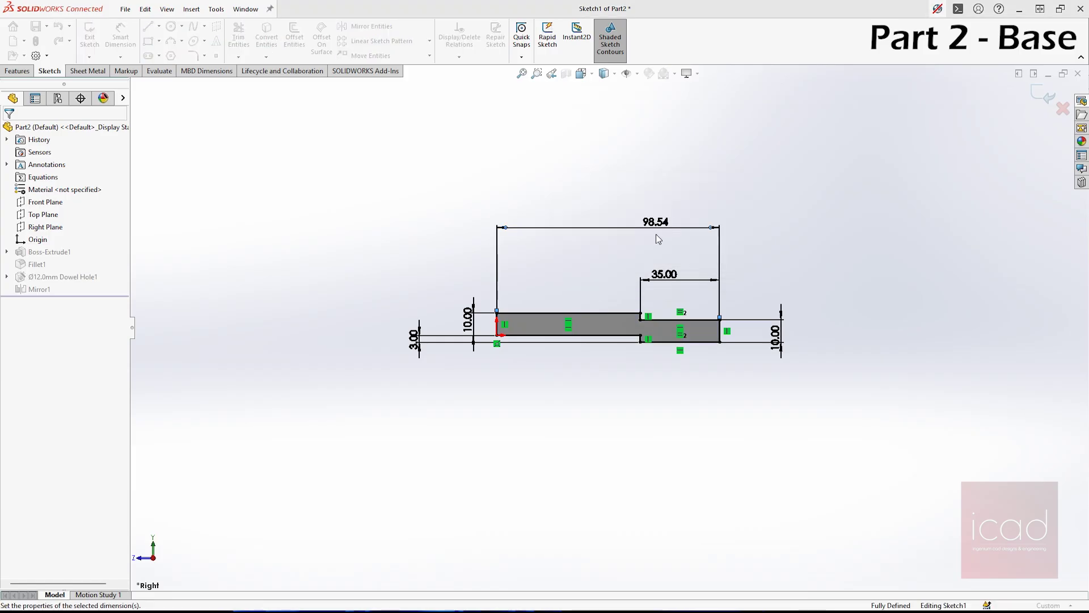
{"action": "left_click", "coordinate": [734, 237]}
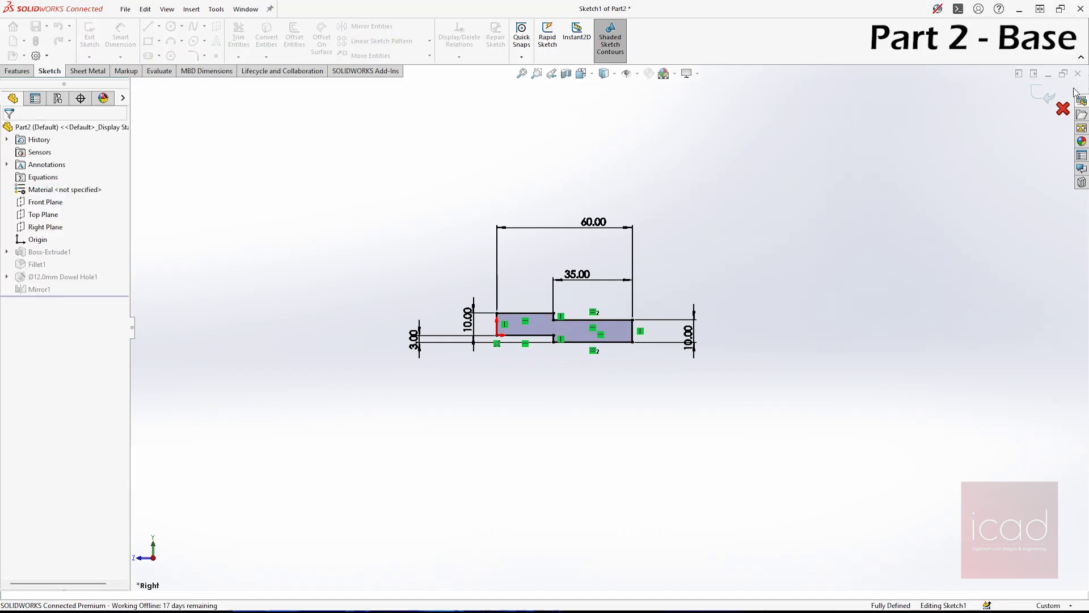
{"action": "left_click", "coordinate": [1045, 95]}
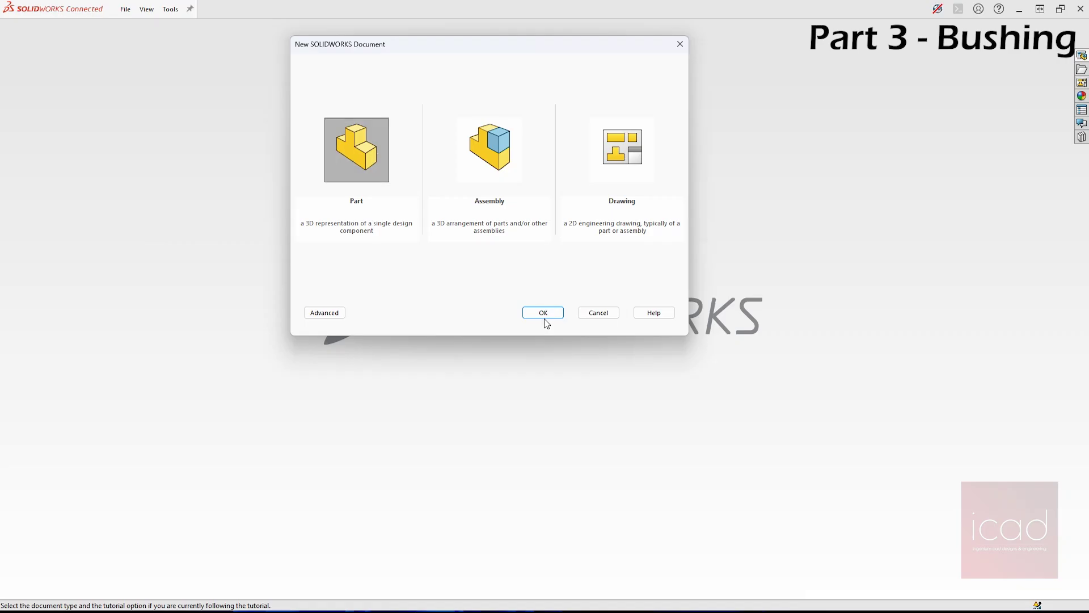
Create a new part document for the bushing and start a sketch on the Right Plane.
{"action": "left_click", "coordinate": [549, 313]}
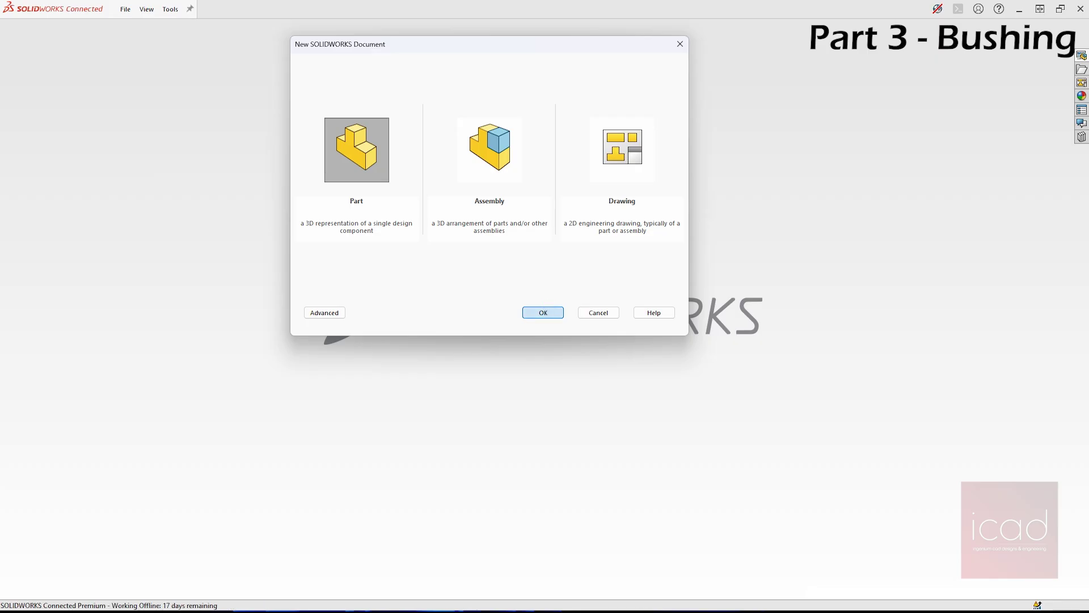
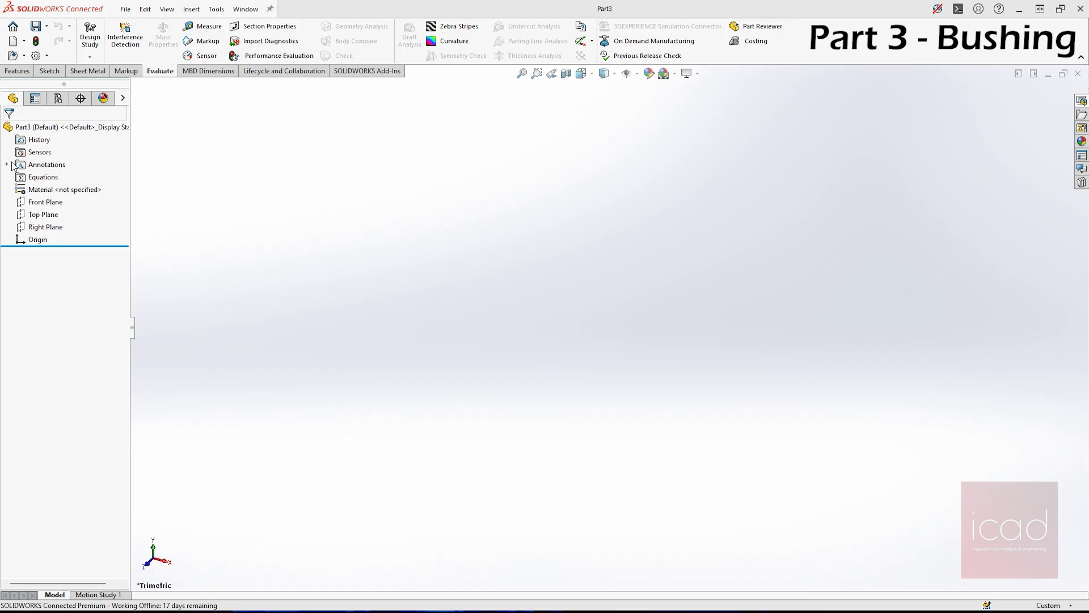
{"action": "left_click", "coordinate": [49, 227]}
{"action": "left_click", "coordinate": [67, 207]}
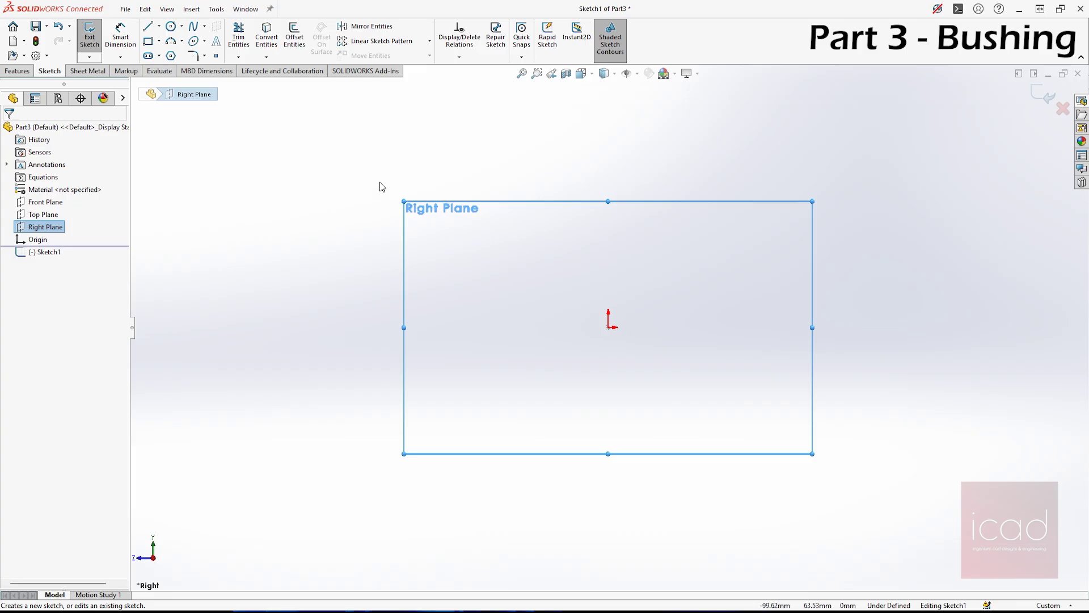
Sketch a closed L-shaped profile above the origin, about 36 mm long, with an upright flange about 4 mm thick aligned vertically with the origin.
{"action": "left_click", "coordinate": [147, 29]}
{"action": "scroll", "coordinate": [708, 301], "scroll_direction": "down", "scroll_amount": 3}
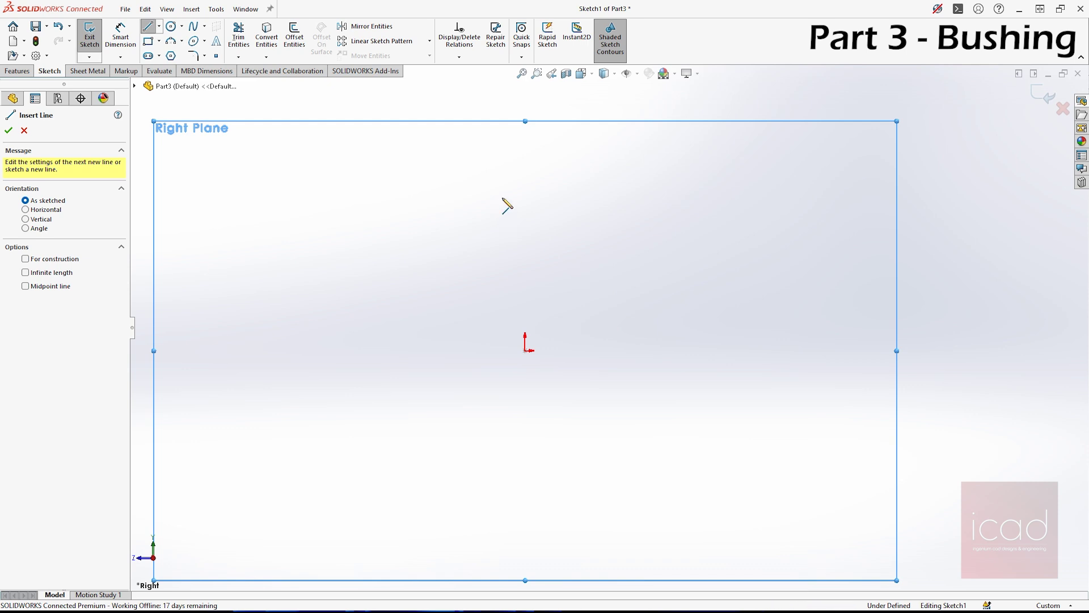
{"action": "left_click", "coordinate": [525, 221]}
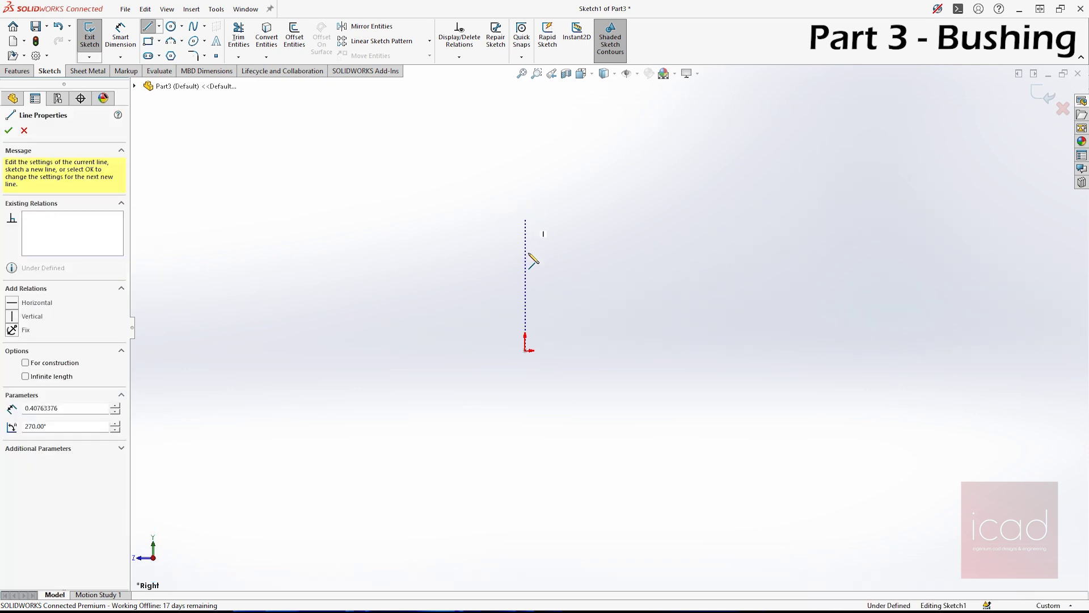
{"action": "left_click", "coordinate": [524, 265]}
{"action": "left_click", "coordinate": [675, 265]}
{"action": "left_click", "coordinate": [674, 248]}
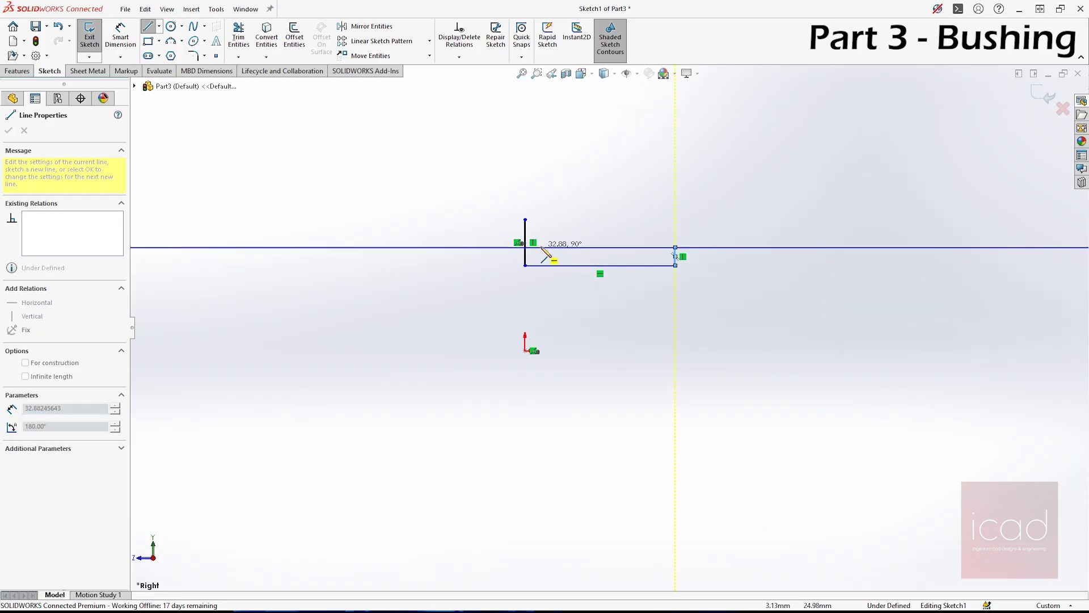
{"action": "left_click", "coordinate": [543, 247]}
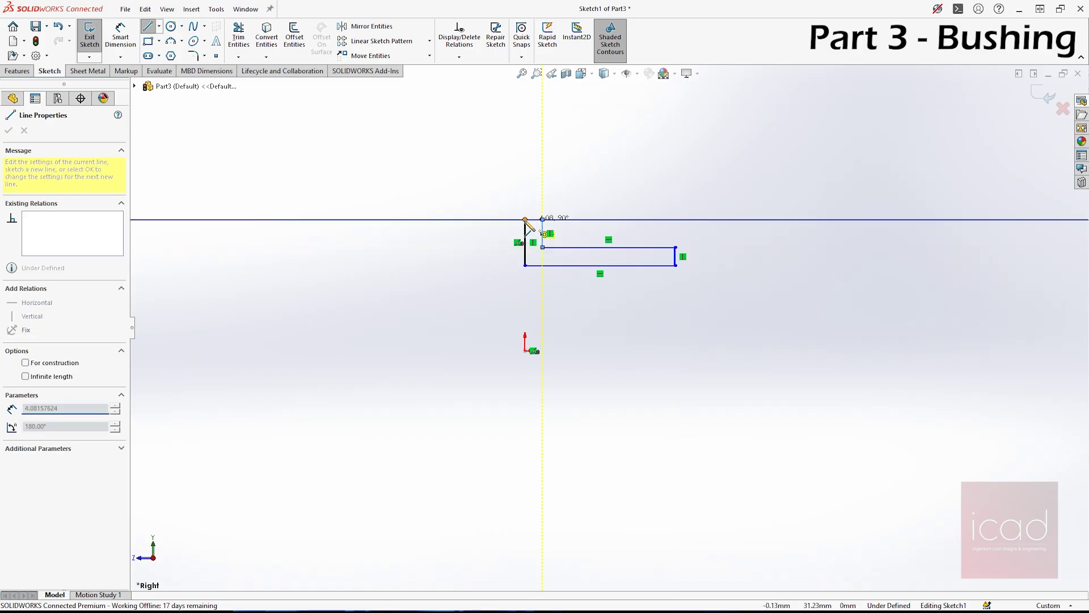
{"action": "left_click", "coordinate": [543, 219]}
{"action": "left_click", "coordinate": [525, 220]}
Draw a horizontal centerline about 37 mm long from the origin, below the L-shaped profile.
{"action": "left_click", "coordinate": [159, 26]}
{"action": "left_click", "coordinate": [170, 56]}
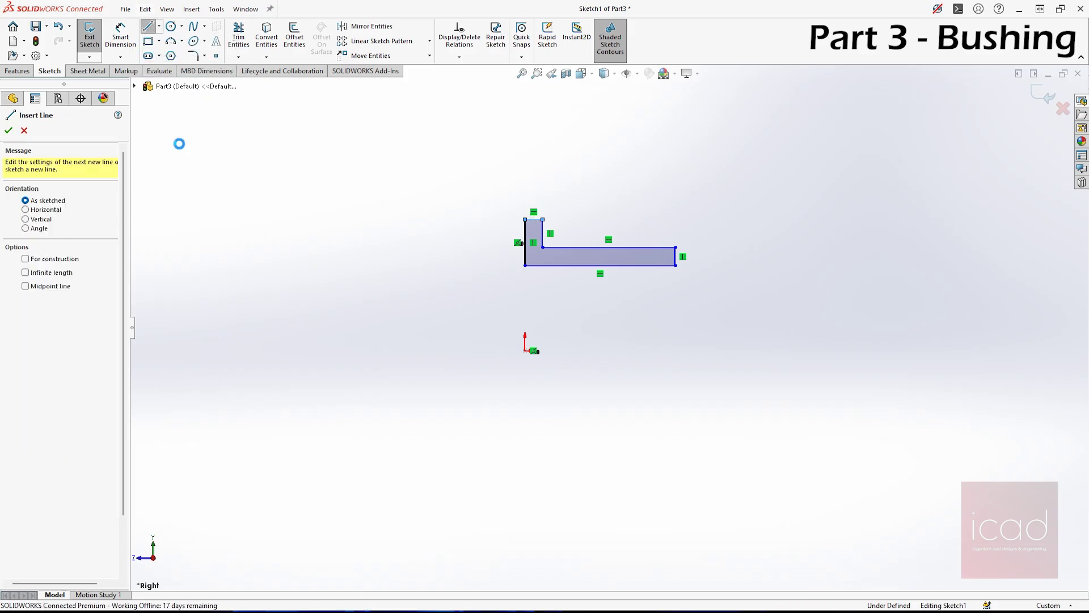
{"action": "left_click", "coordinate": [533, 351]}
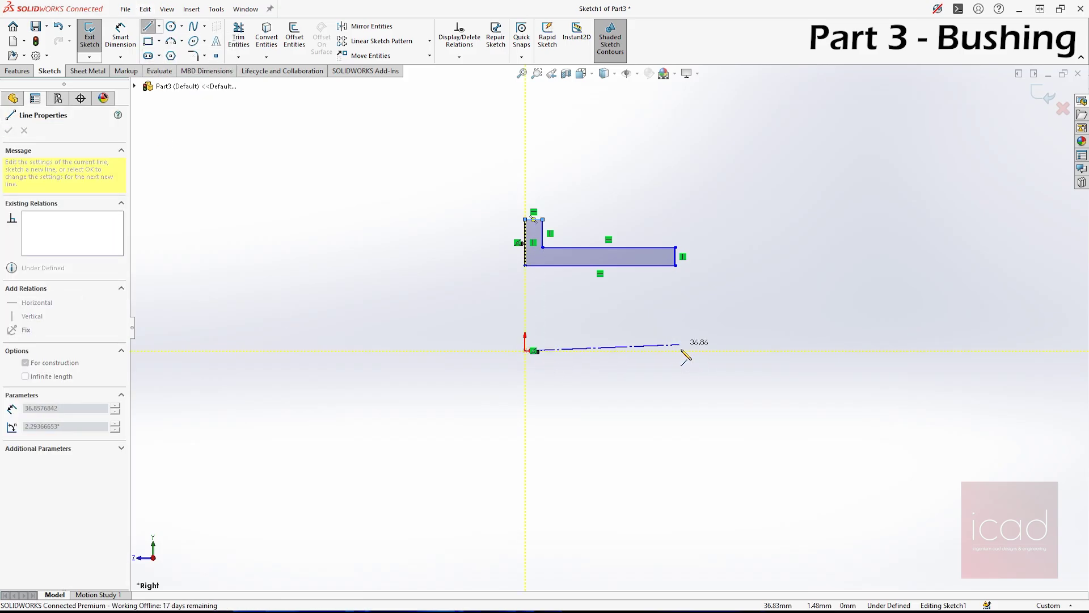
{"action": "left_click", "coordinate": [681, 350]}
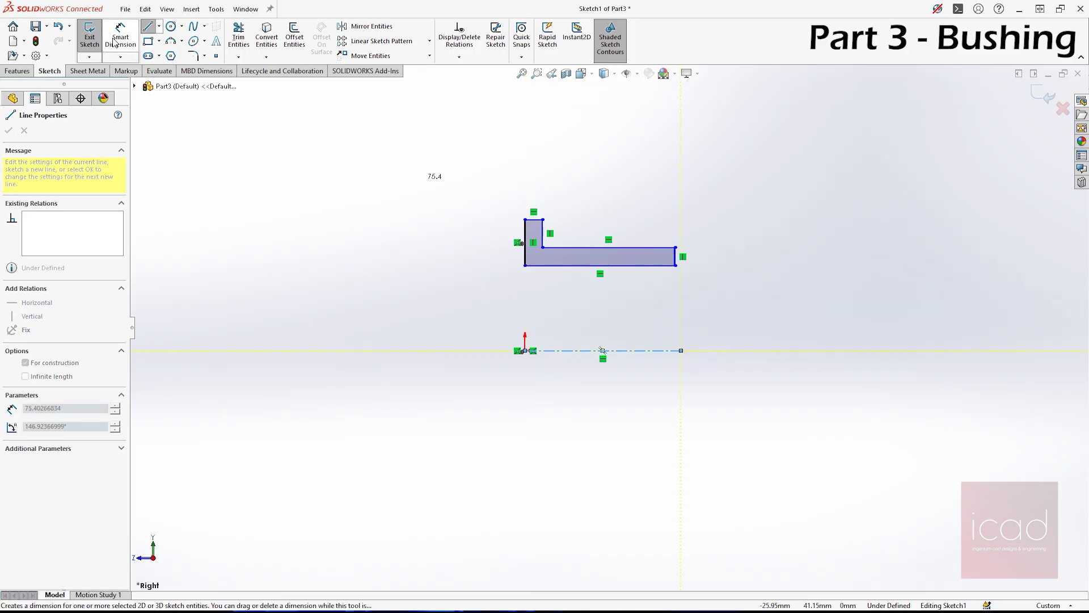
Dimension the profile's inner horizontal edge across the centerline as an 18 mm diameter.
{"action": "left_click", "coordinate": [118, 39]}
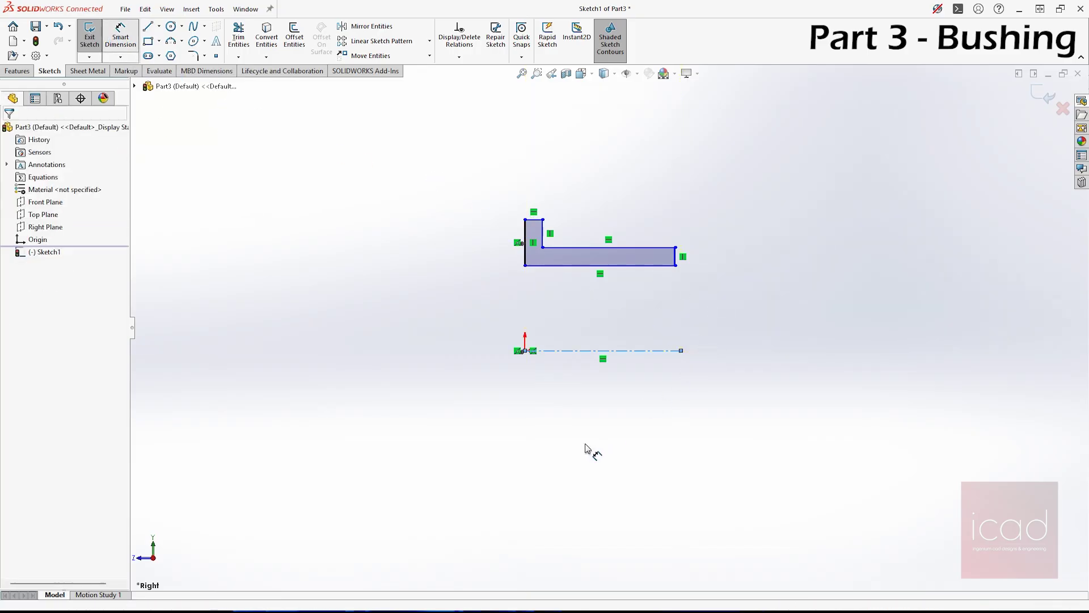
{"action": "scroll", "coordinate": [593, 434], "scroll_direction": "down", "scroll_amount": 1}
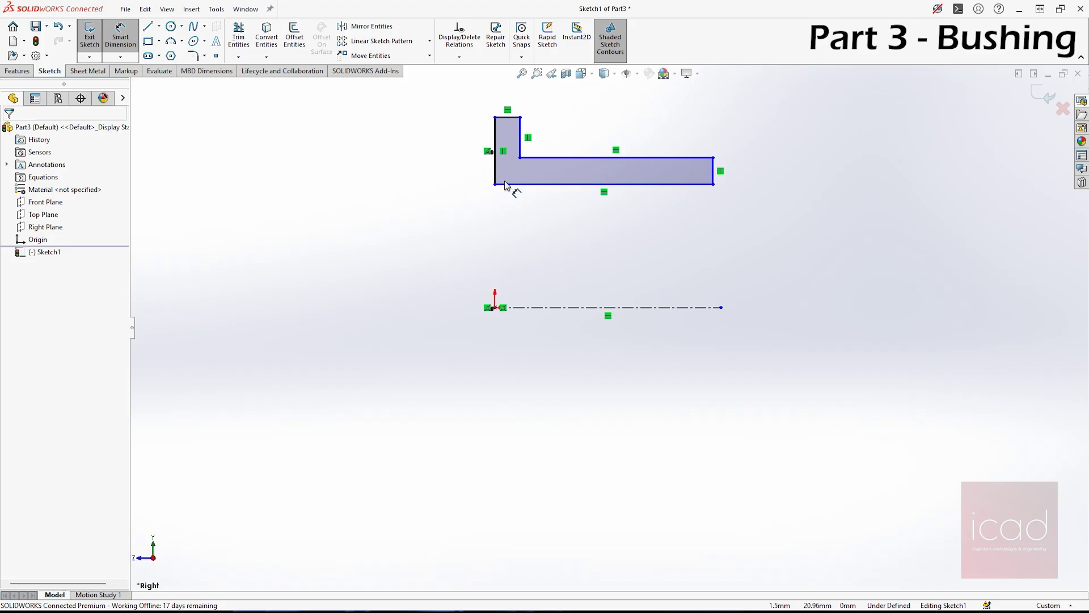
{"action": "left_click_drag", "start_coordinate": [516, 186], "coordinate": [532, 309]}
{"action": "left_click", "coordinate": [529, 306]}
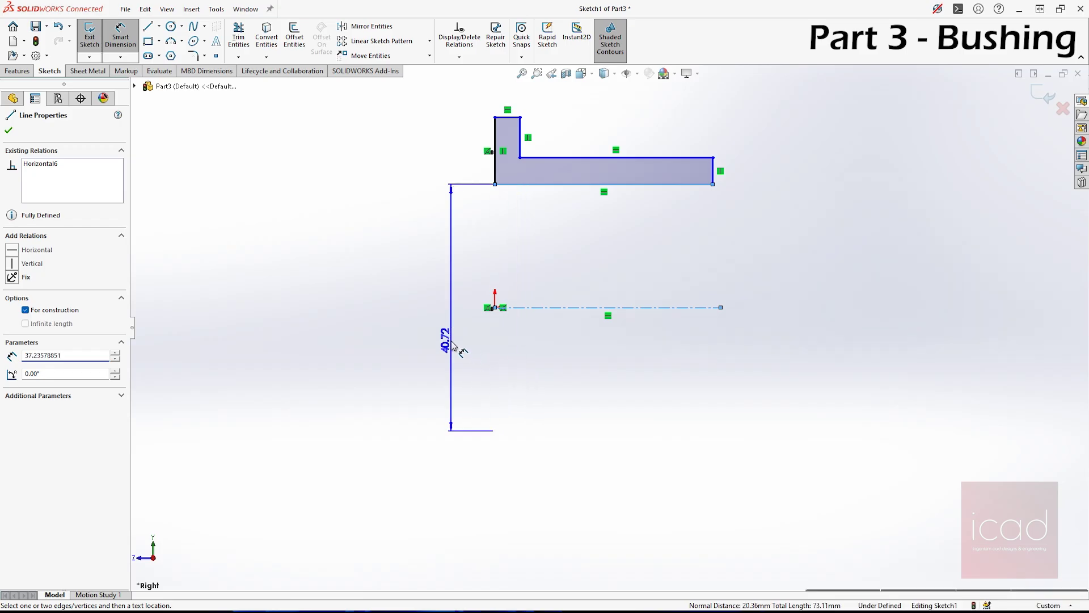
{"action": "left_click", "coordinate": [455, 344]}
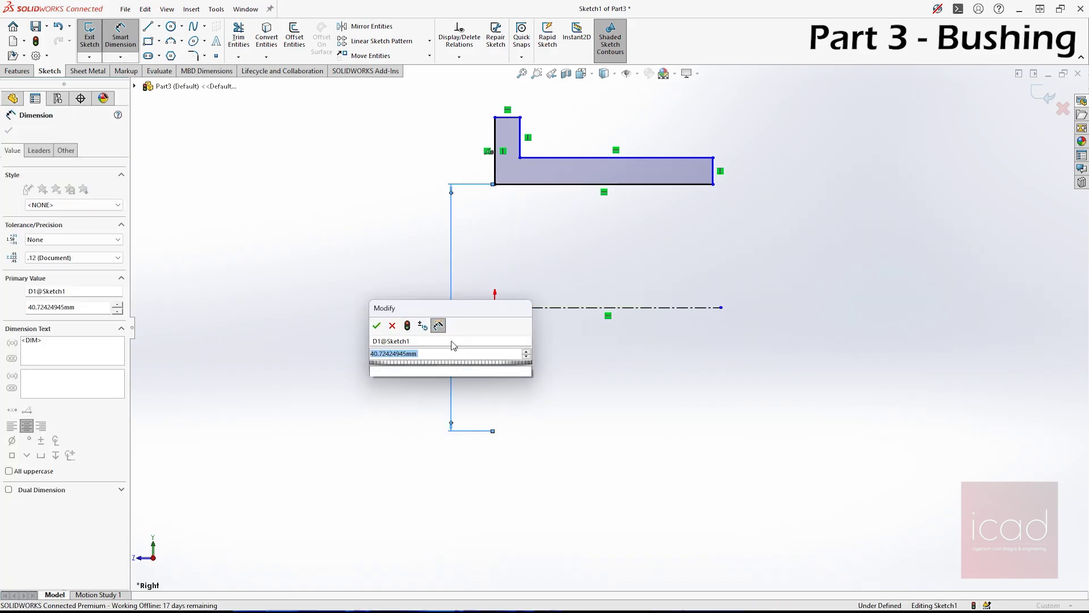
{"action": "type", "text": "18"}
{"action": "key", "text": "Return"}
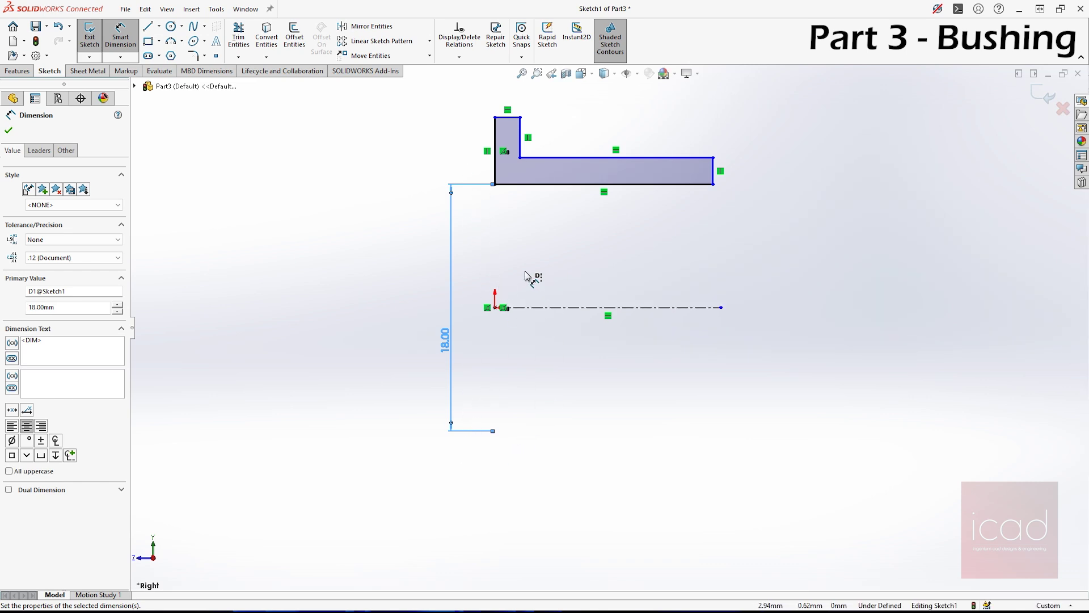
{"action": "left_click", "coordinate": [559, 308]}
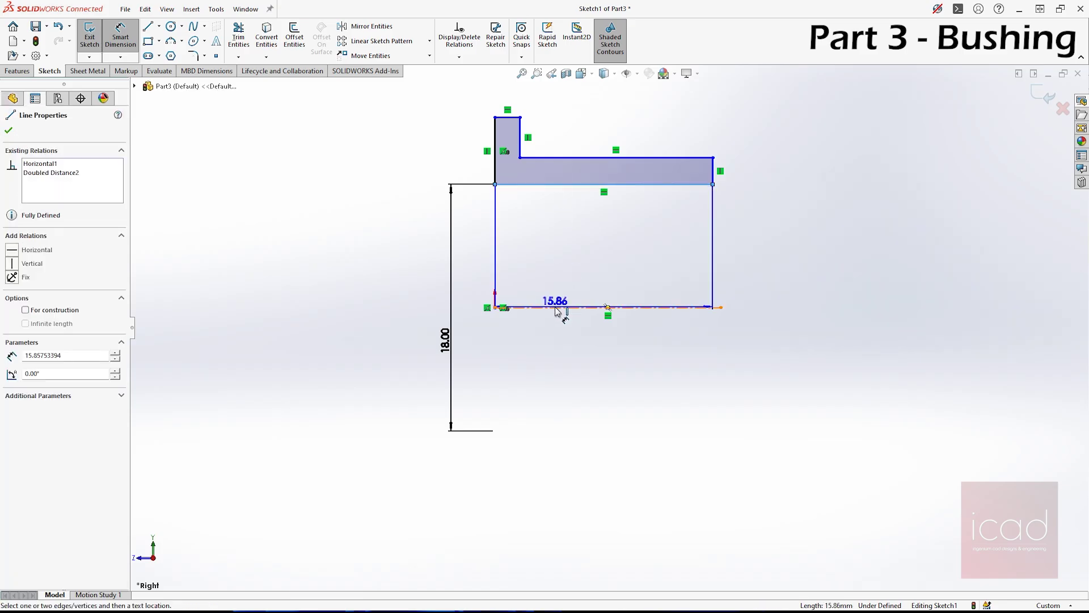
{"action": "left_click", "coordinate": [559, 308]}
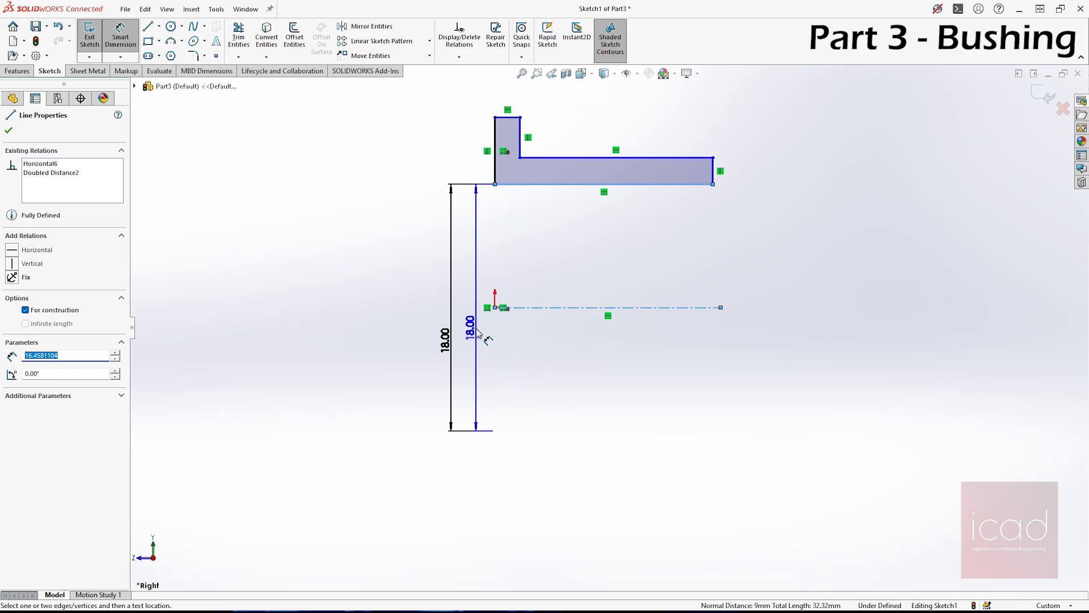
{"action": "key", "text": "Escape"}
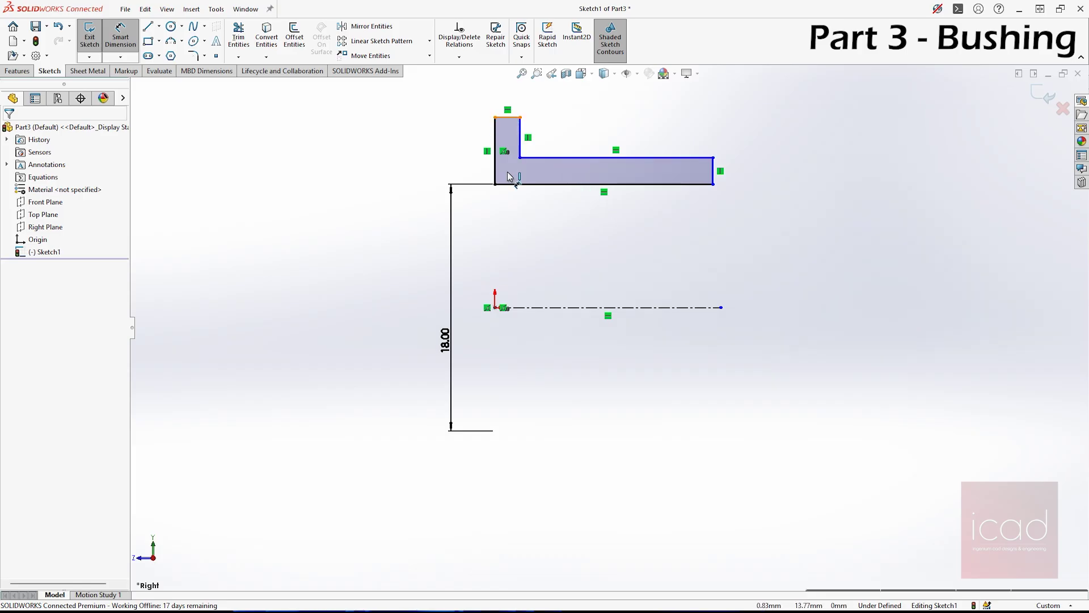
Dimension the flange's outer edge across the centerline as a 30 mm diameter.
{"action": "left_click", "coordinate": [508, 117]}
{"action": "left_click", "coordinate": [539, 308]}
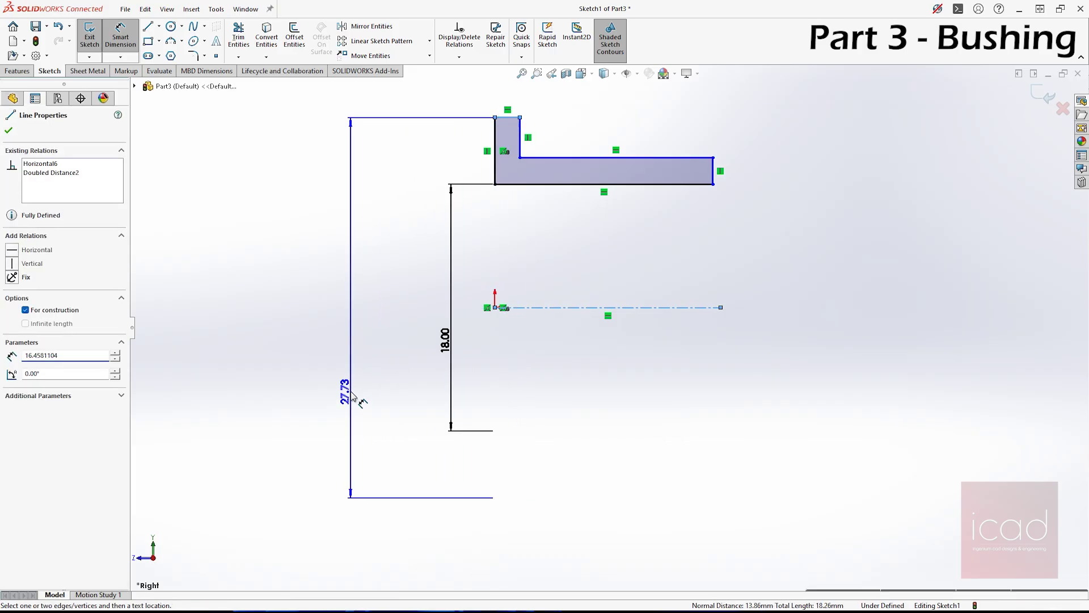
{"action": "left_click", "coordinate": [352, 395]}
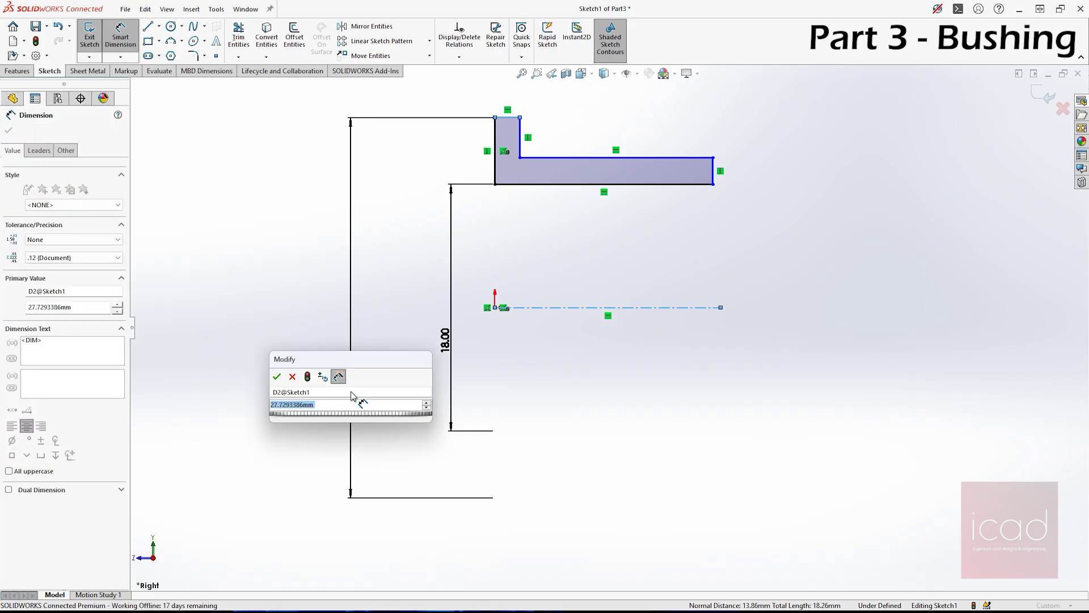
{"action": "key", "text": "Return"}
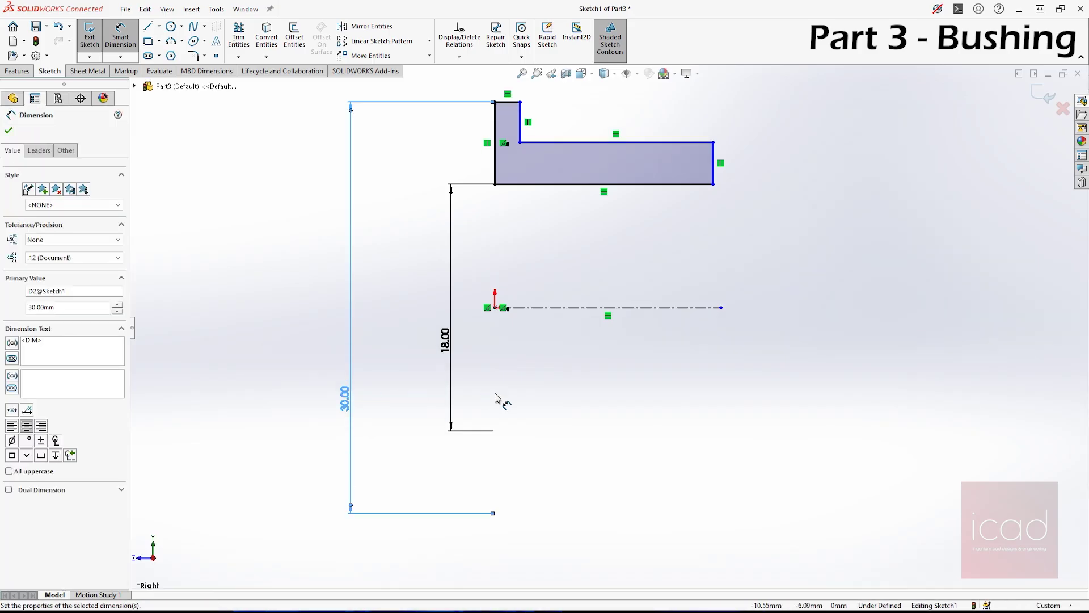
{"action": "left_click", "coordinate": [817, 253]}
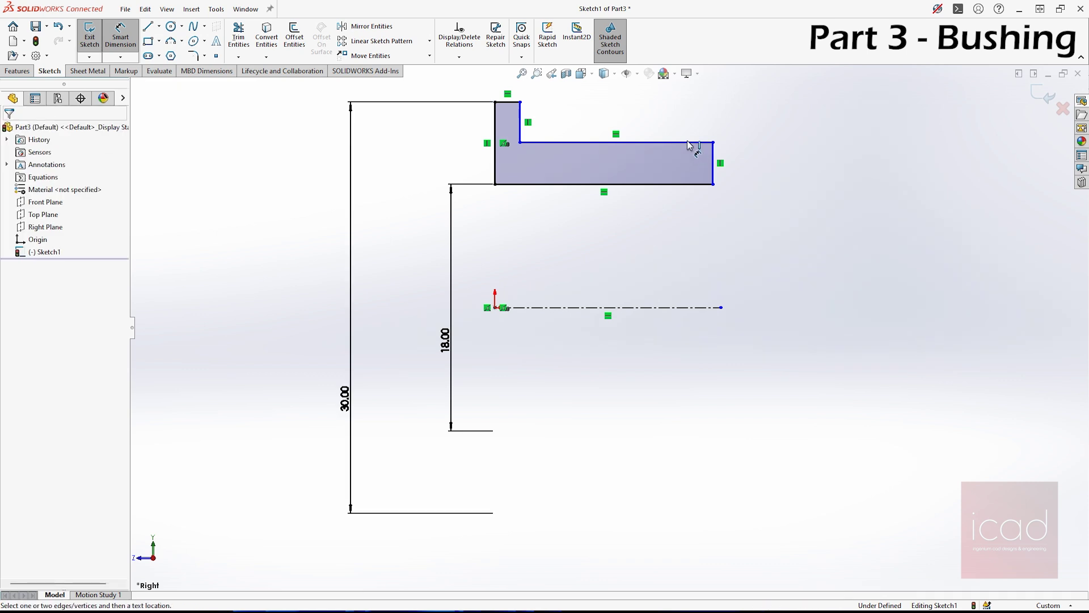
Dimension the sleeve's outer horizontal edge across the centerline as a 24 mm diameter.
{"action": "left_click", "coordinate": [693, 142]}
{"action": "left_click", "coordinate": [704, 308]}
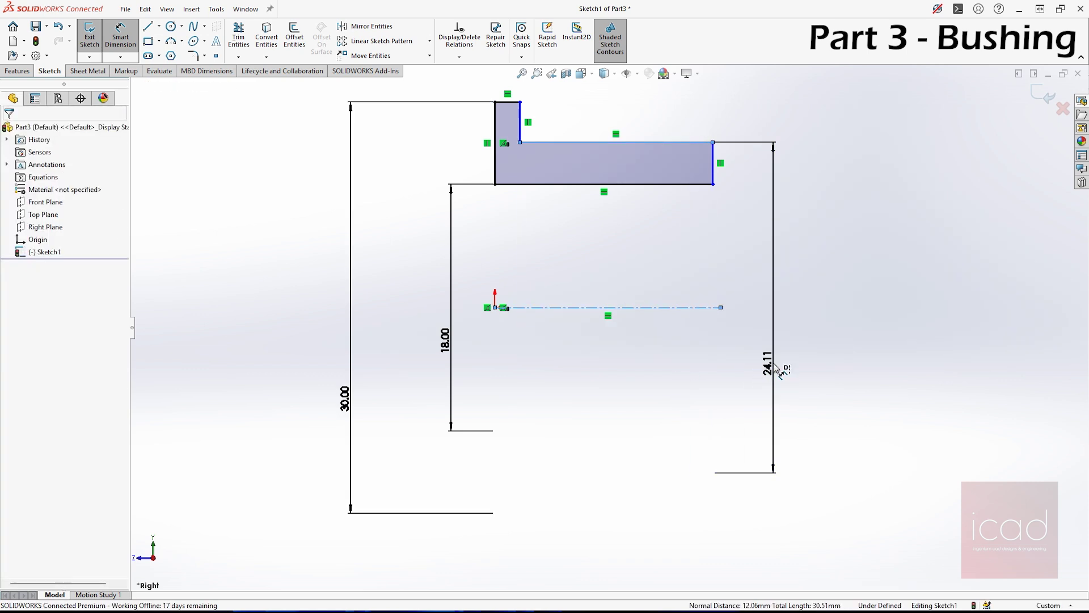
{"action": "left_click", "coordinate": [777, 369]}
{"action": "key", "text": "Return"}
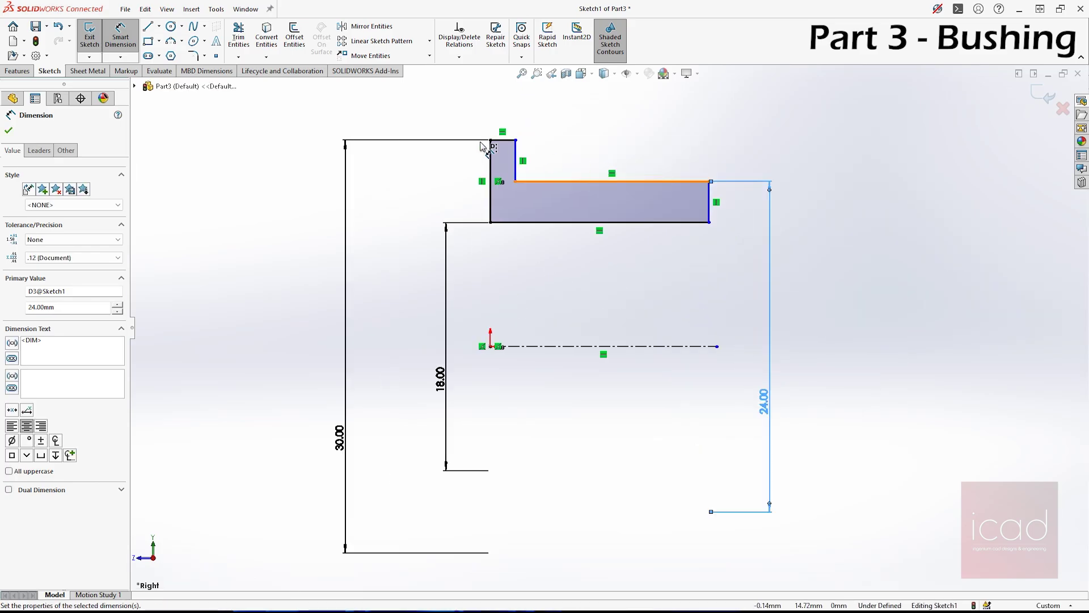
{"action": "left_click", "coordinate": [503, 139]}
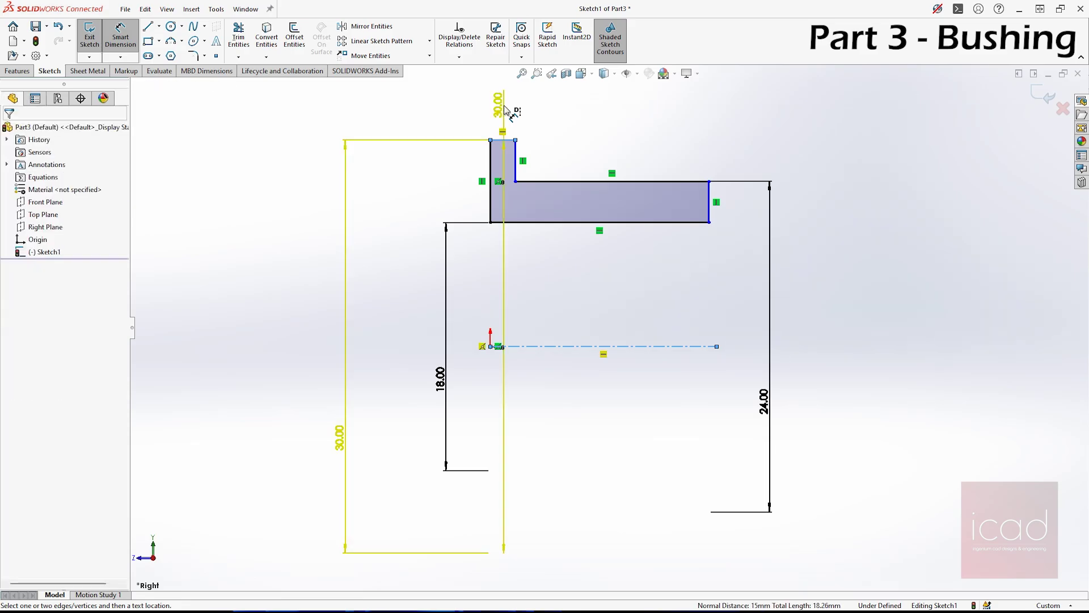
{"action": "left_click", "coordinate": [507, 110]}
{"action": "left_click", "coordinate": [568, 296]}
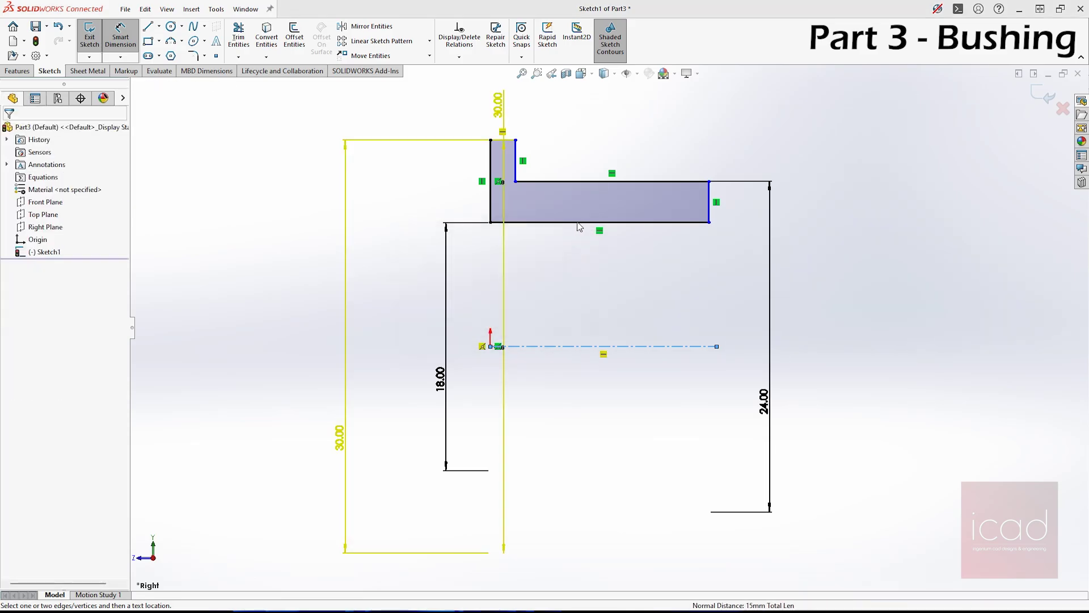
{"action": "left_click", "coordinate": [504, 140]}
{"action": "key", "text": "Escape"}
{"action": "key", "text": "Escape"}
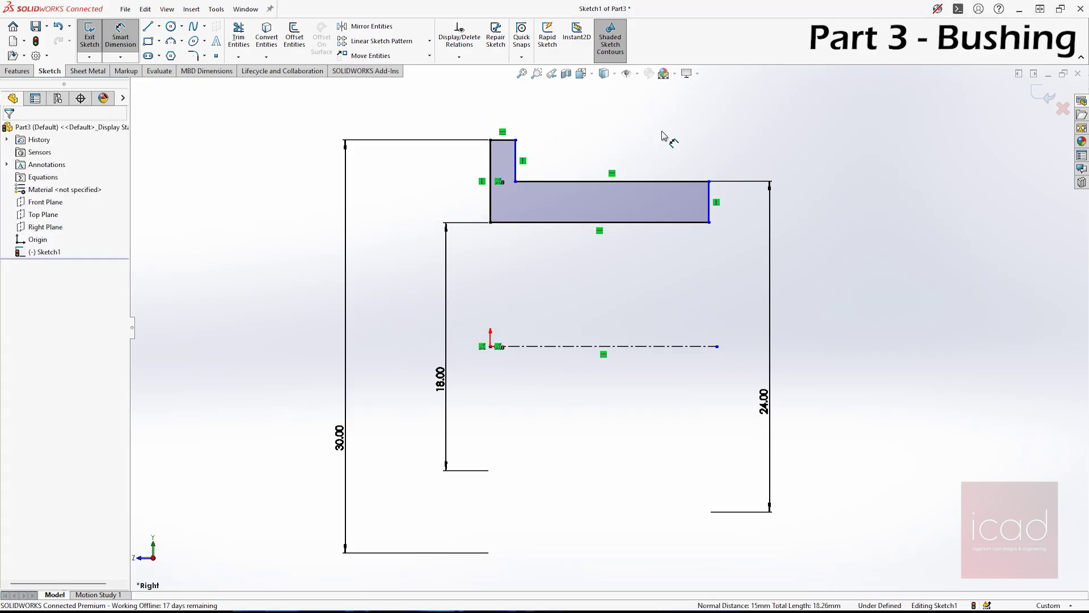
Dimension the flange's short outer edge to set its thickness to 3 mm.
{"action": "left_click", "coordinate": [508, 139]}
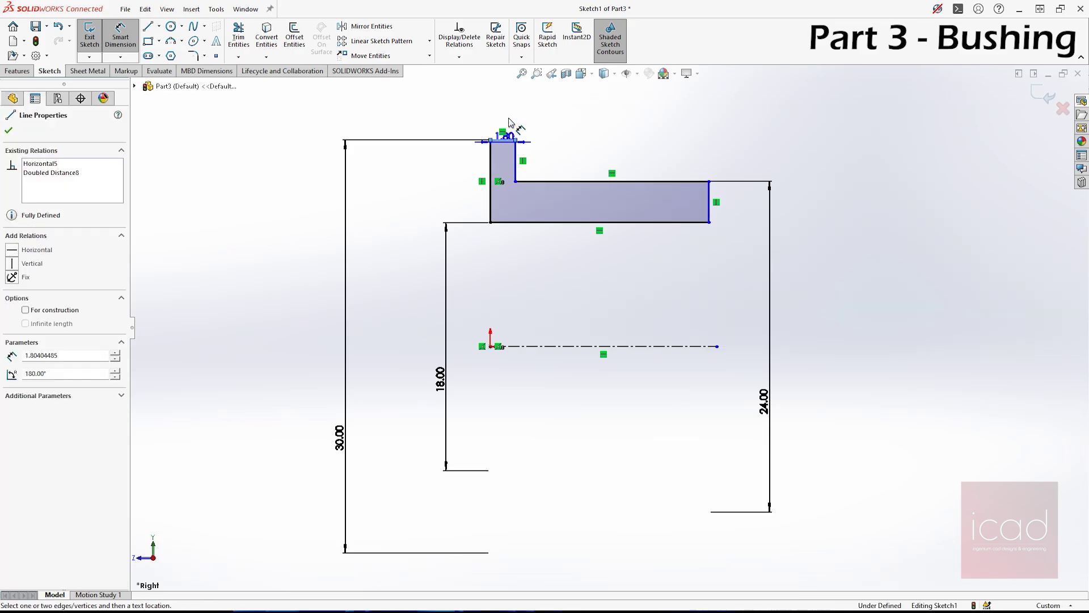
{"action": "left_click", "coordinate": [509, 121]}
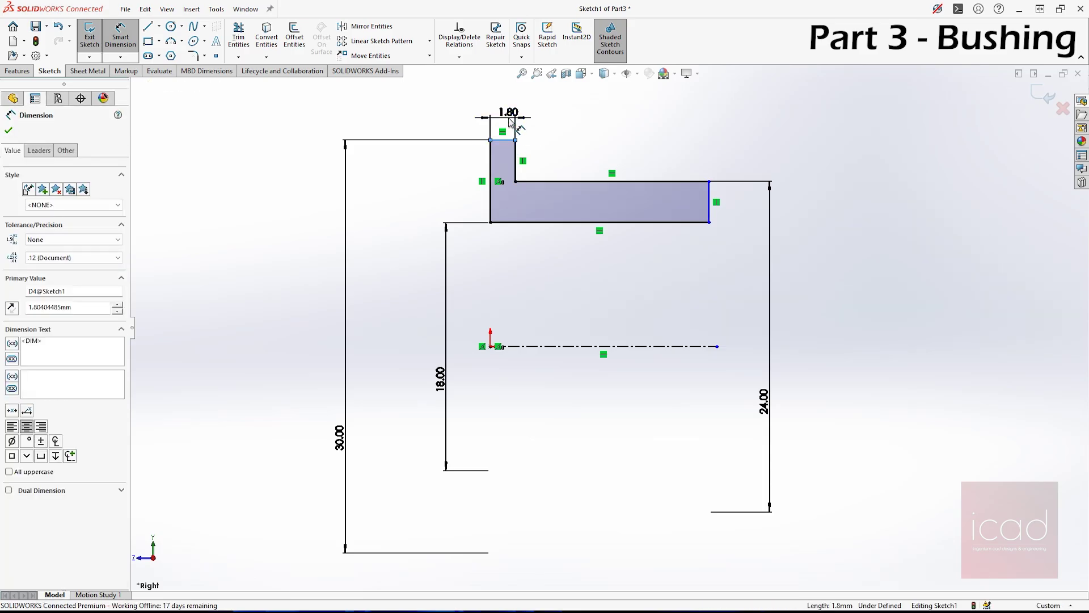
{"action": "type", "text": "3"}
{"action": "key", "text": "Return"}
{"action": "left_click", "coordinate": [902, 213]}
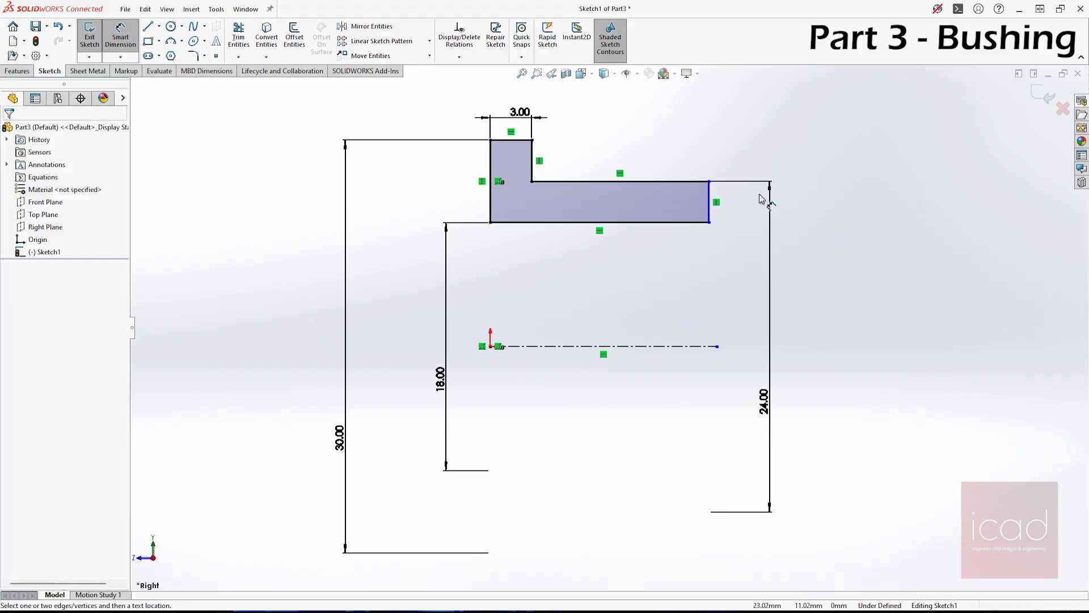
Dimension the profile's inner horizontal edge to set the bushing's overall length to 21 mm.
{"action": "left_click", "coordinate": [516, 223]}
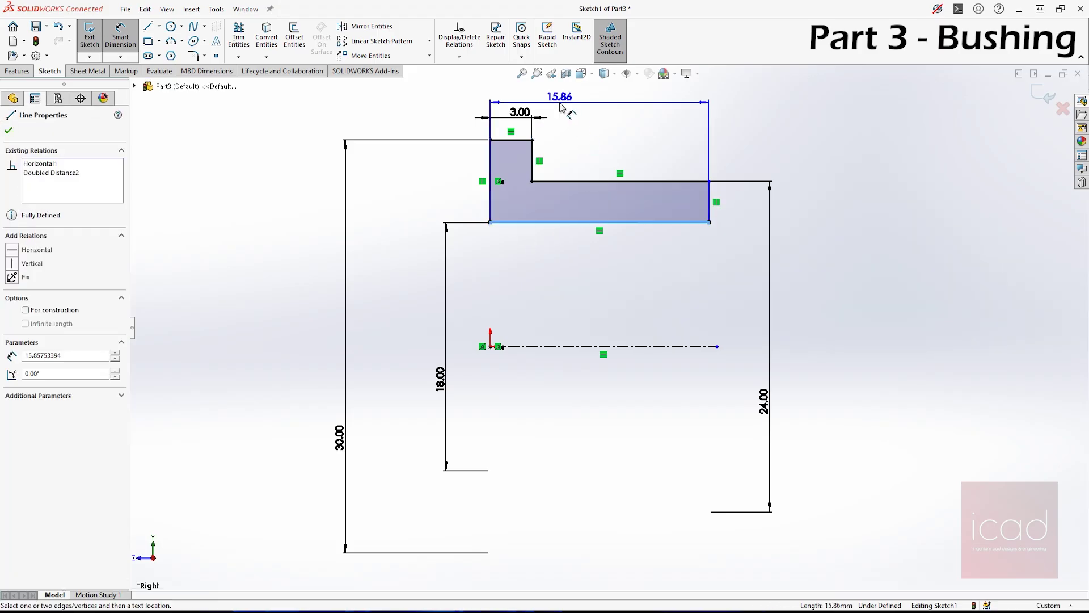
{"action": "scroll", "coordinate": [564, 114], "scroll_direction": "up", "scroll_amount": 2}
{"action": "left_click", "coordinate": [566, 142]}
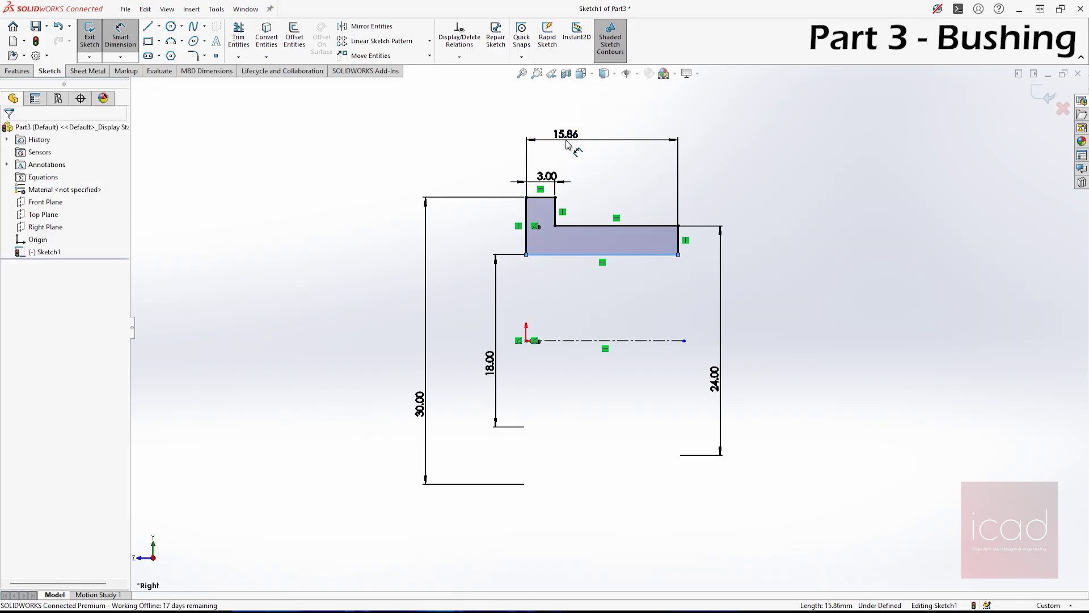
{"action": "type", "text": "42"}
{"action": "key", "text": "Return"}
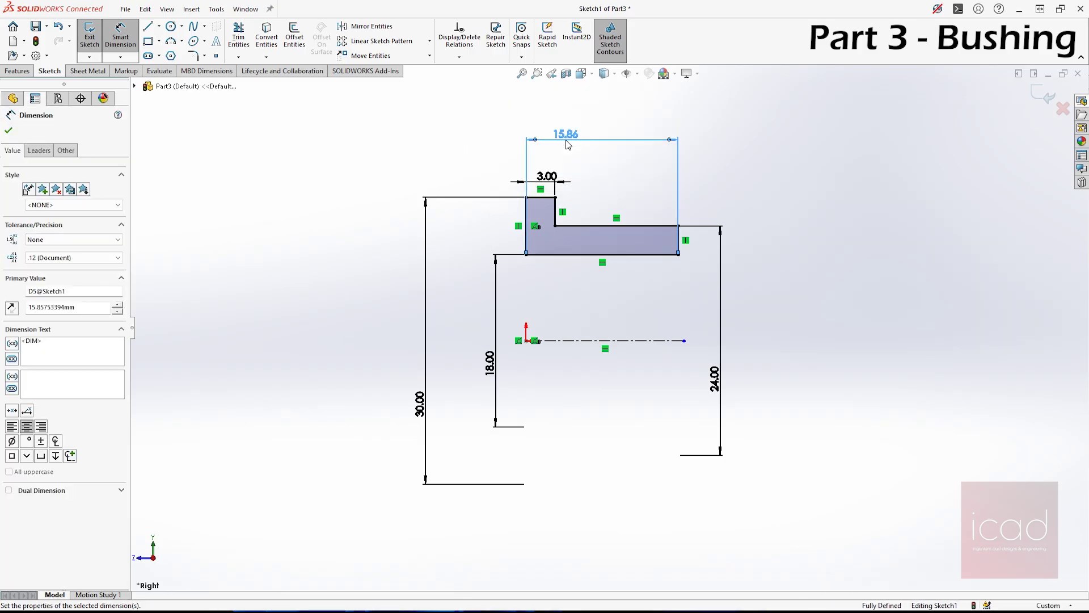
{"action": "scroll", "coordinate": [773, 355], "scroll_direction": "down", "scroll_amount": 3}
{"action": "left_click", "coordinate": [630, 375]}
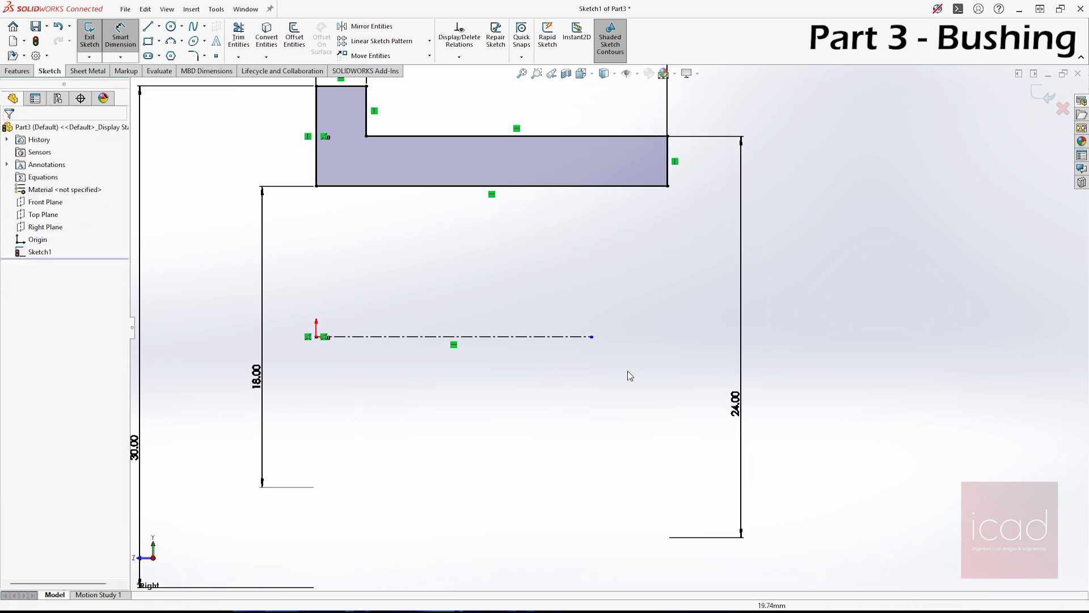
Add a vertical relation between the centerline's free endpoint and the inner corner at the sleeve's end.
{"action": "left_click", "coordinate": [592, 338]}
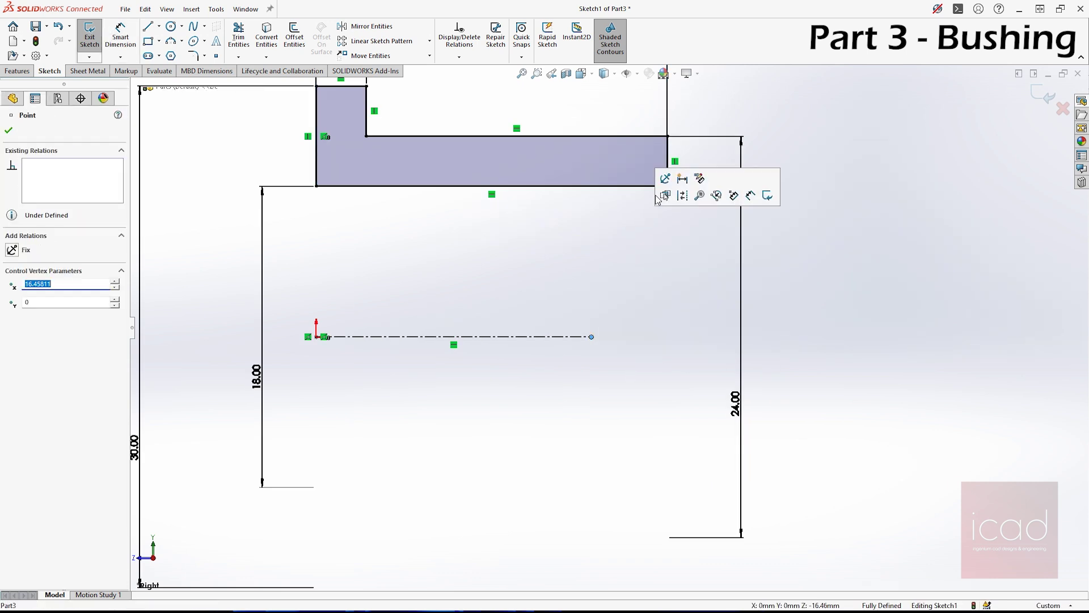
{"action": "left_click", "coordinate": [668, 186], "text": "ctrl"}
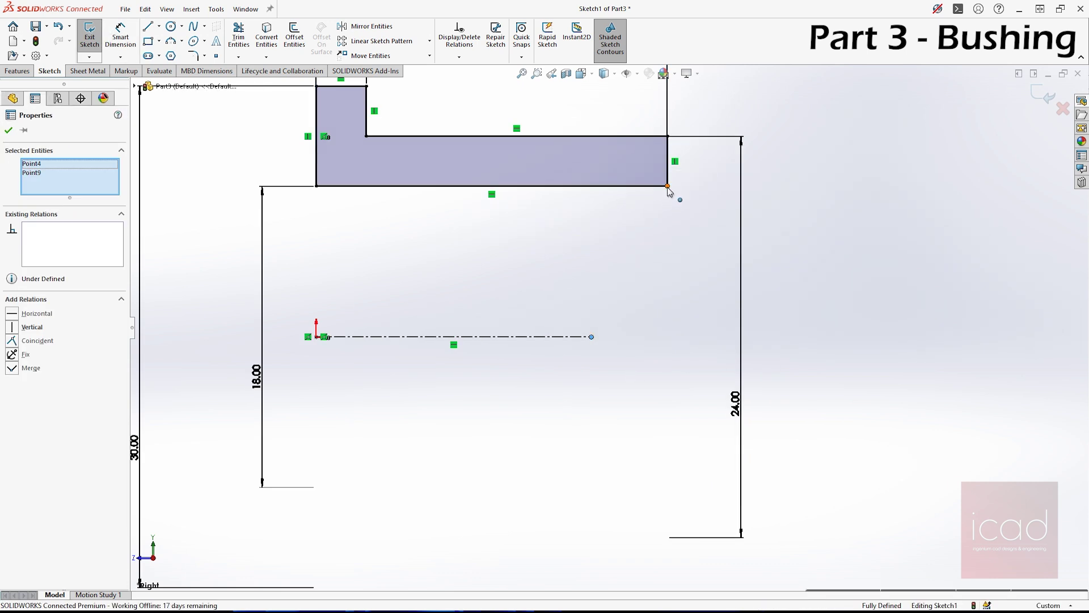
{"action": "left_click", "coordinate": [729, 139]}
{"action": "left_click", "coordinate": [908, 298]}
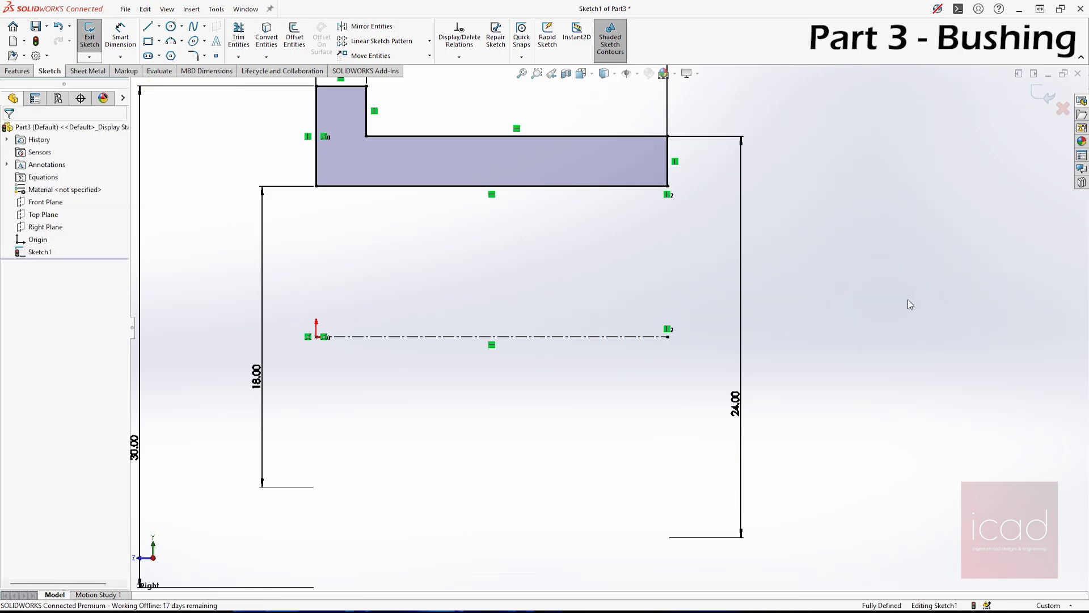
Revolve the bushing profile 360 degrees about the centerline into a solid.
{"action": "key", "text": "f"}
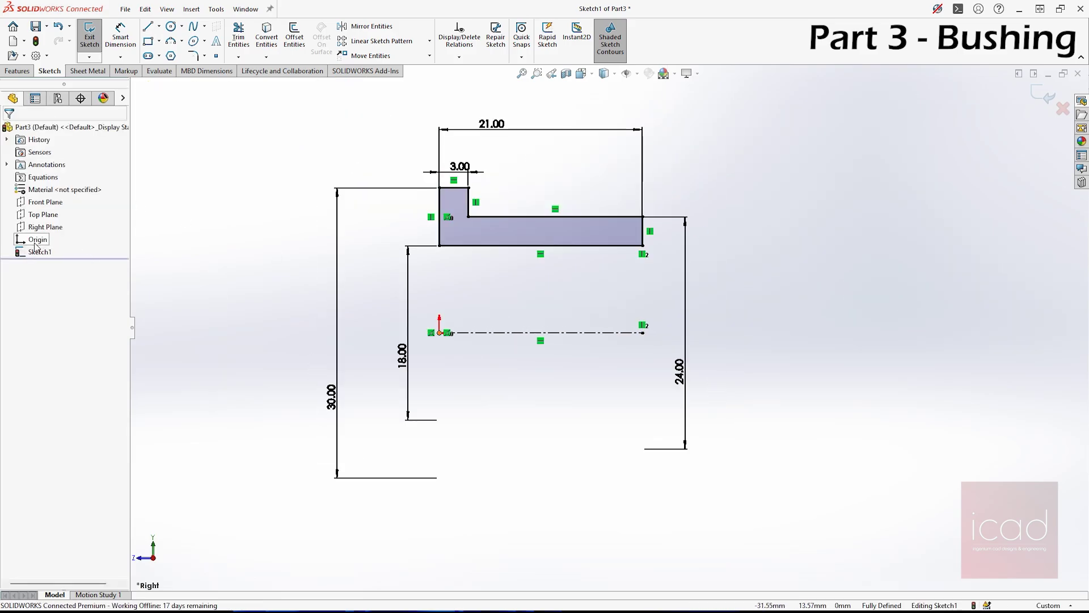
{"action": "left_click", "coordinate": [22, 71]}
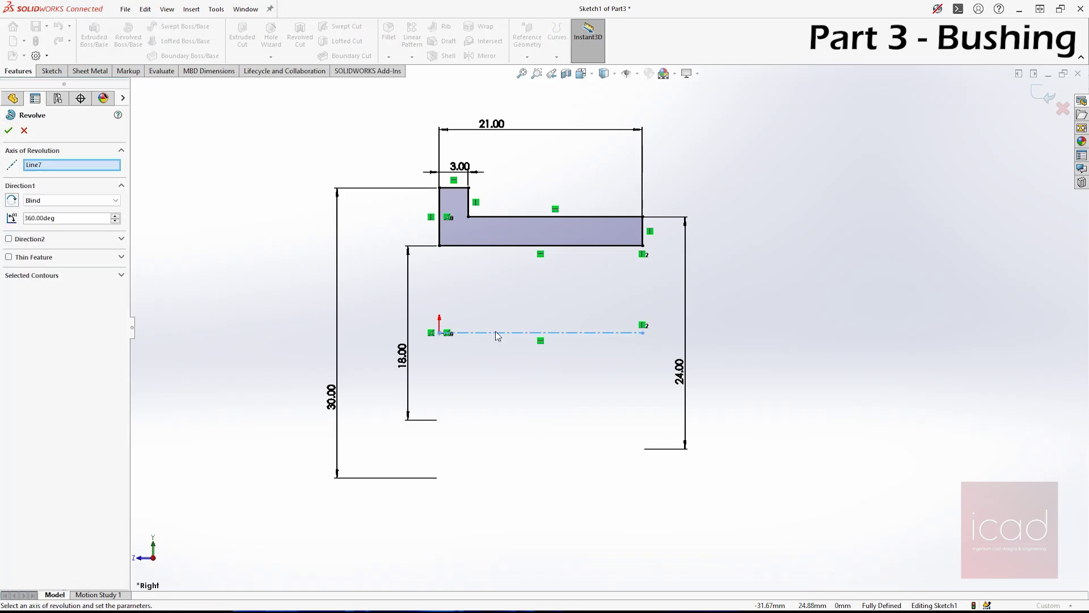
{"action": "left_click", "coordinate": [8, 131]}
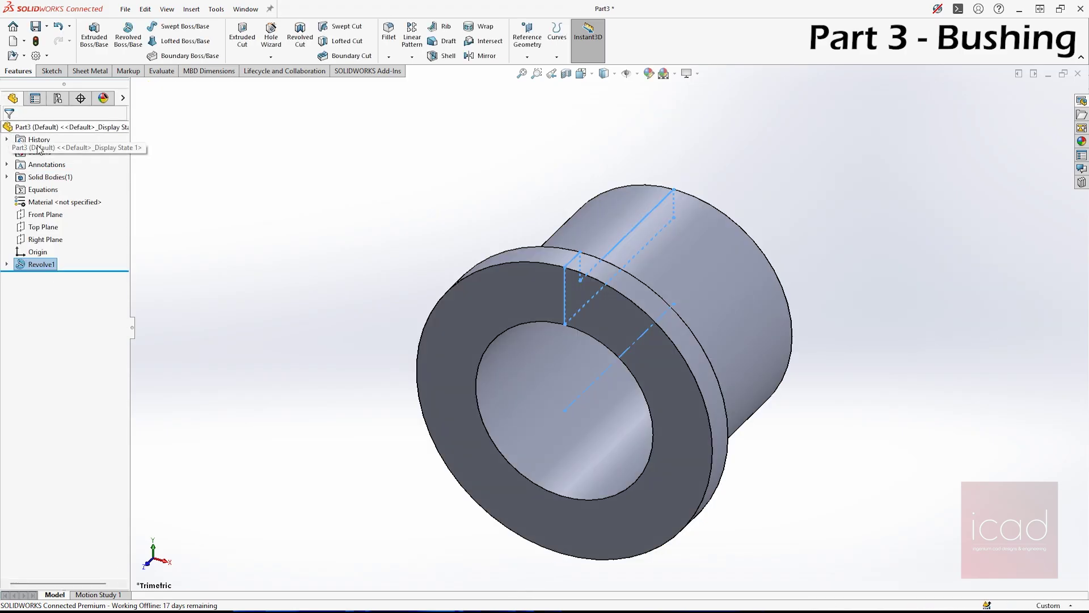
{"action": "left_click", "coordinate": [338, 209]}
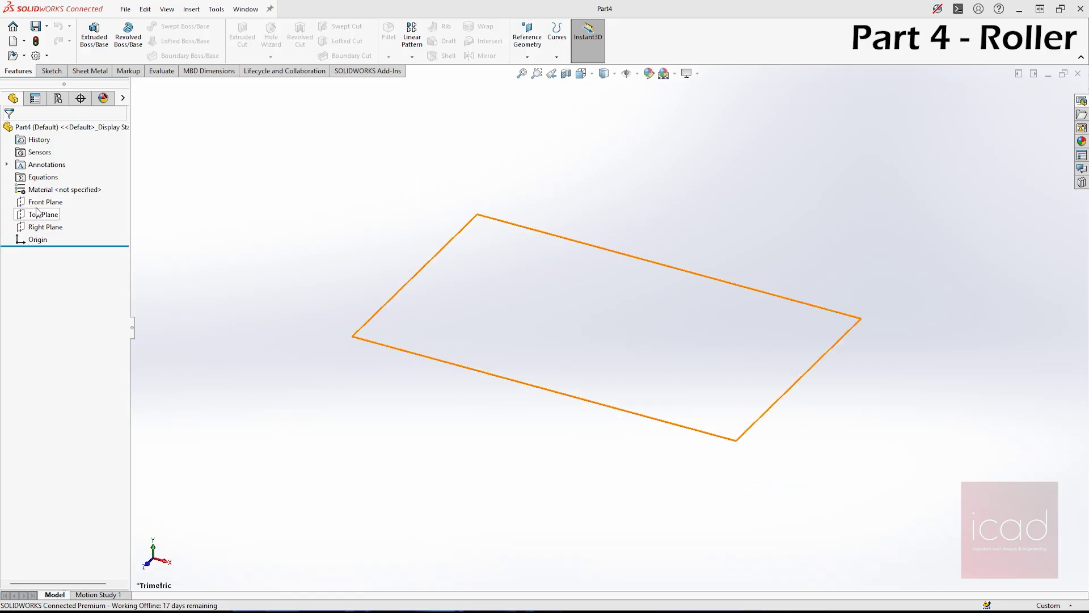
Start a sketch on the Right Plane of the roller part and draw an infinite horizontal construction line through the origin.
{"action": "left_click", "coordinate": [50, 227]}
{"action": "left_click", "coordinate": [51, 205]}
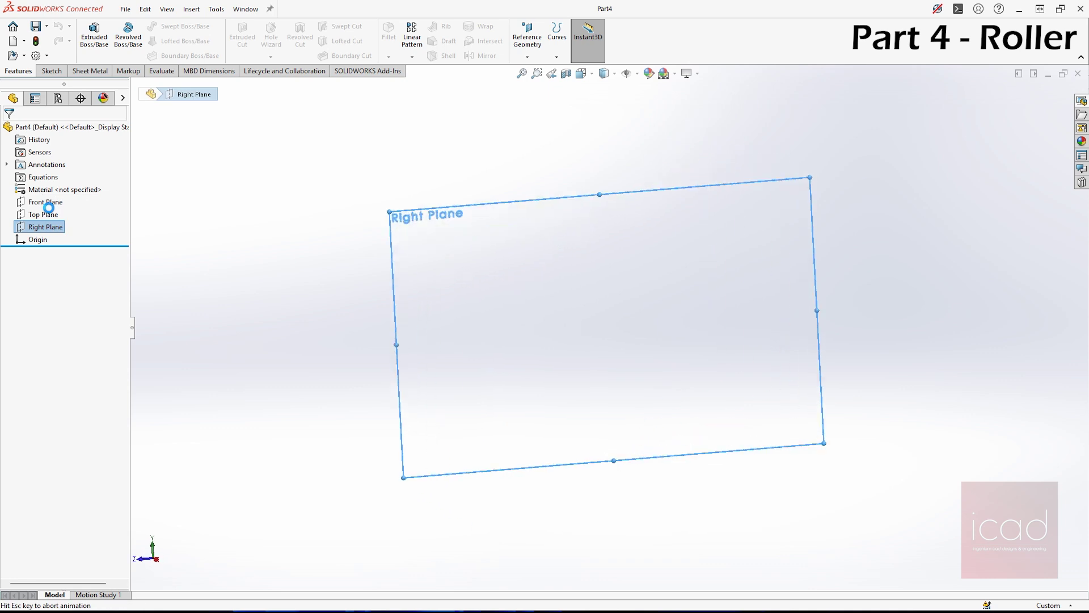
{"action": "left_click", "coordinate": [160, 29]}
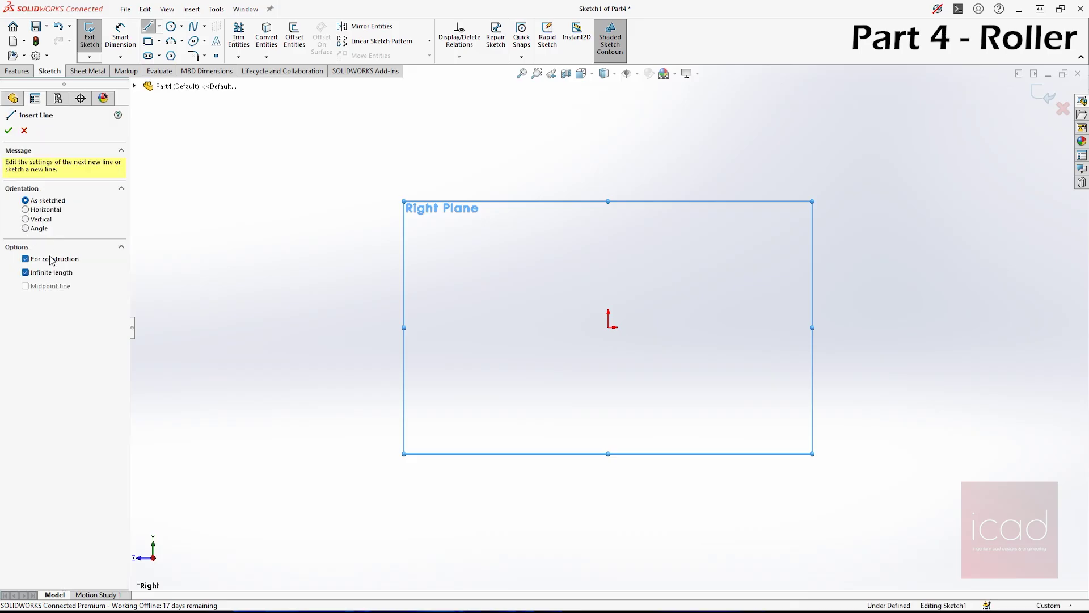
{"action": "left_click", "coordinate": [608, 328]}
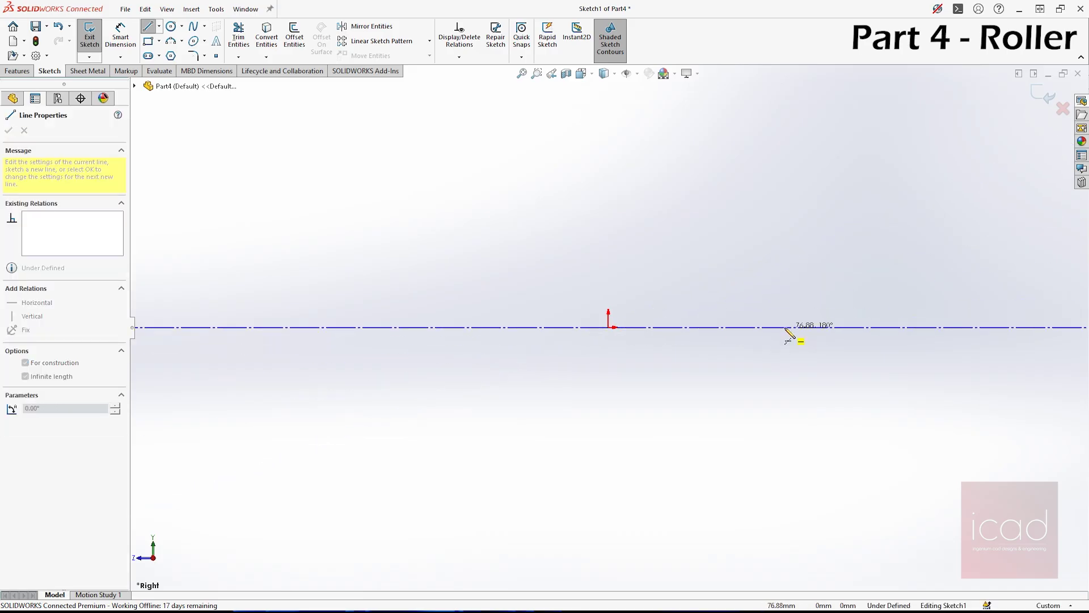
{"action": "left_click", "coordinate": [787, 329]}
{"action": "key", "text": "Escape"}
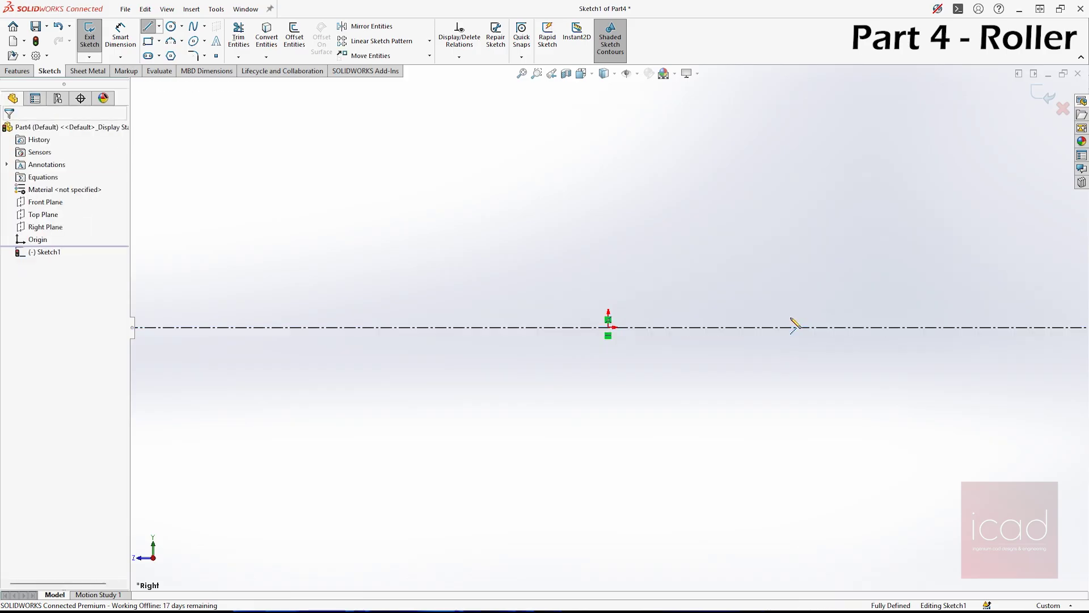
{"action": "key", "text": "f"}
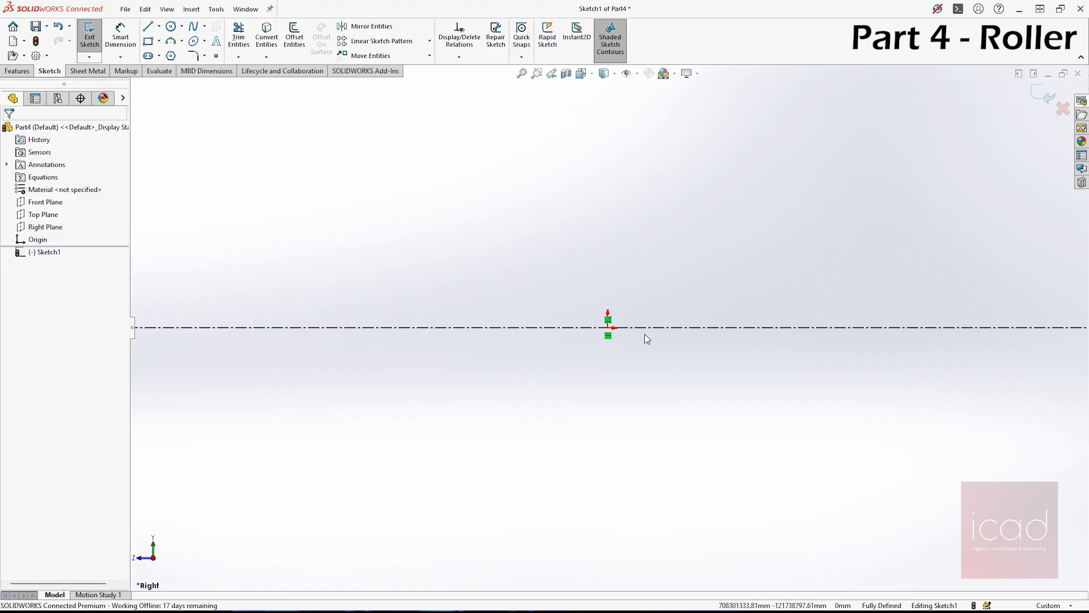
{"action": "left_click", "coordinate": [718, 328]}
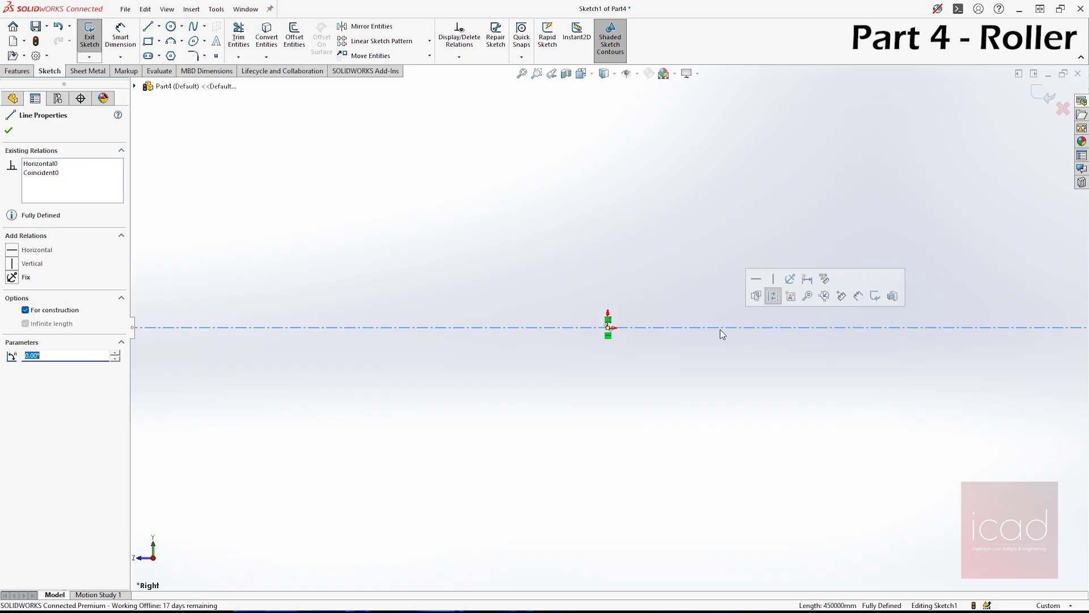
{"action": "left_click", "coordinate": [637, 397]}
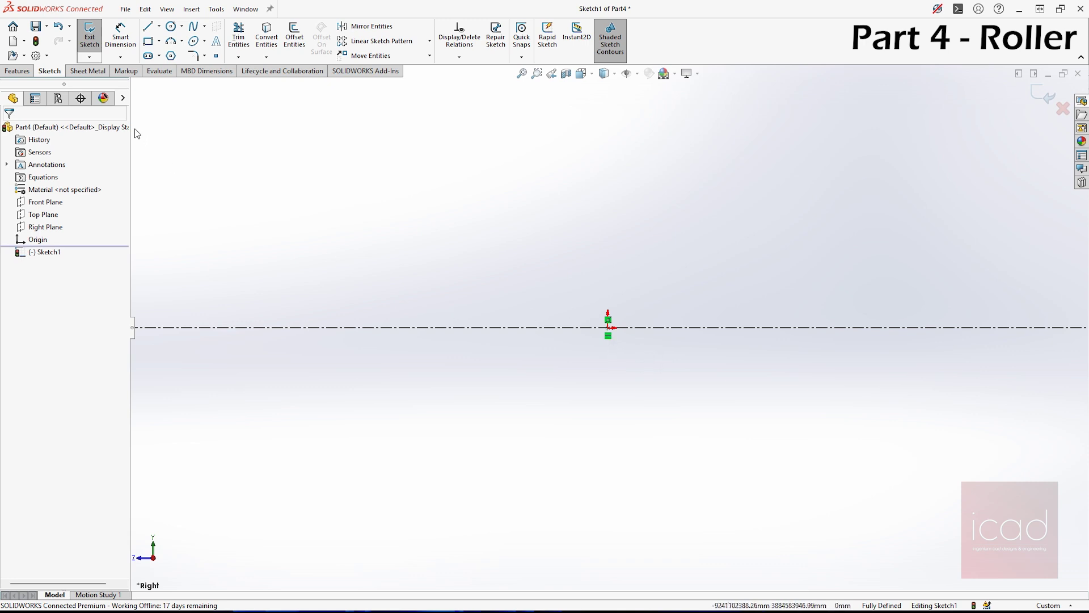
Draw a closed C-shaped profile of eight lines above the origin, about 37.5 mm tall, with two sloped inner edges facing the open side.
{"action": "left_click", "coordinate": [150, 28]}
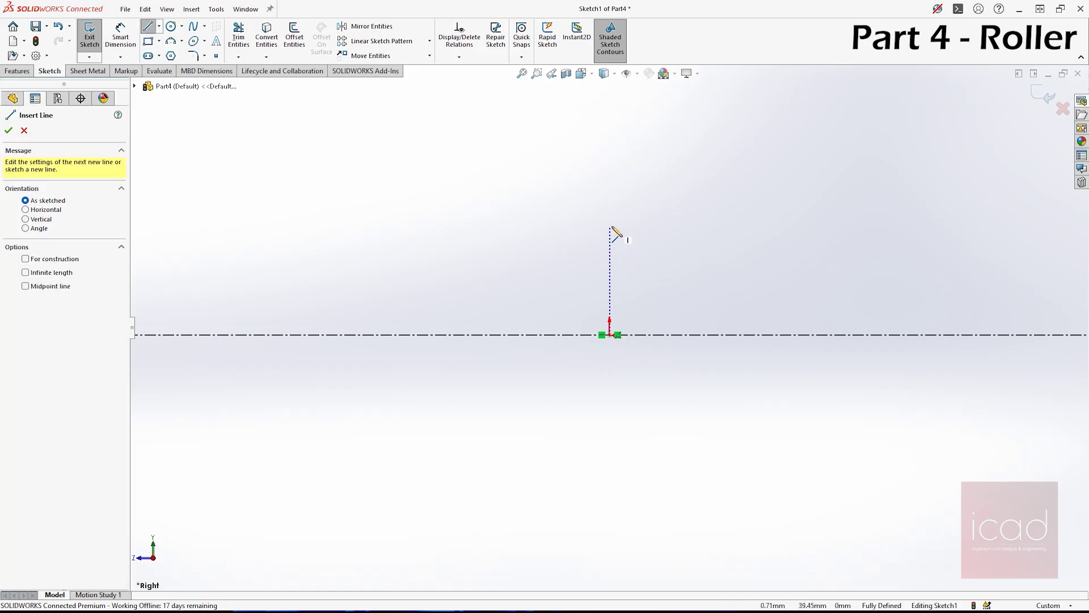
{"action": "left_click", "coordinate": [610, 226]}
{"action": "left_click", "coordinate": [721, 226]}
{"action": "left_click", "coordinate": [721, 205]}
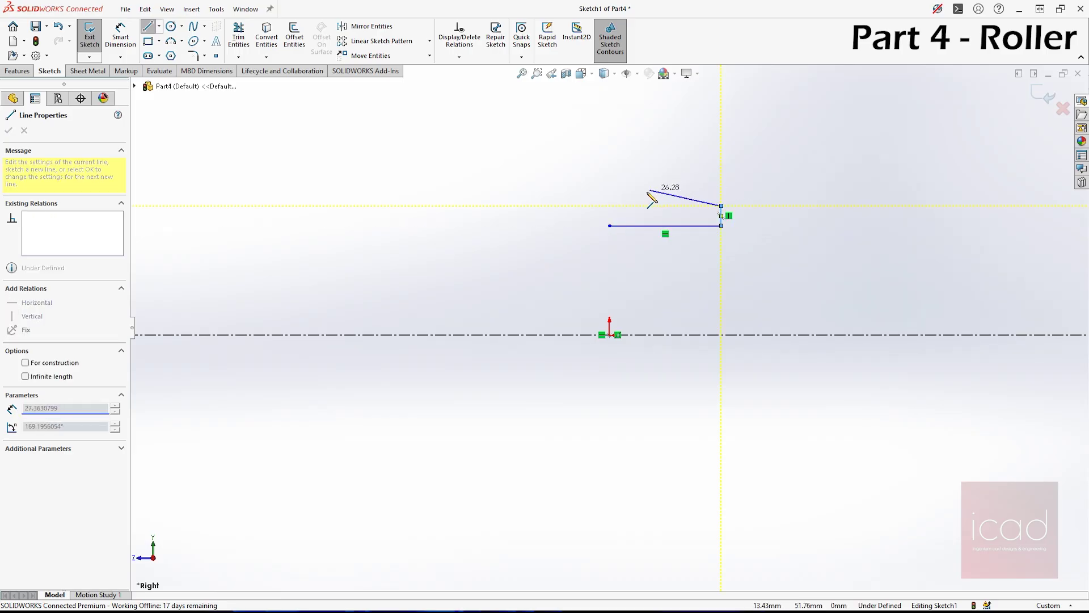
{"action": "left_click", "coordinate": [644, 189]}
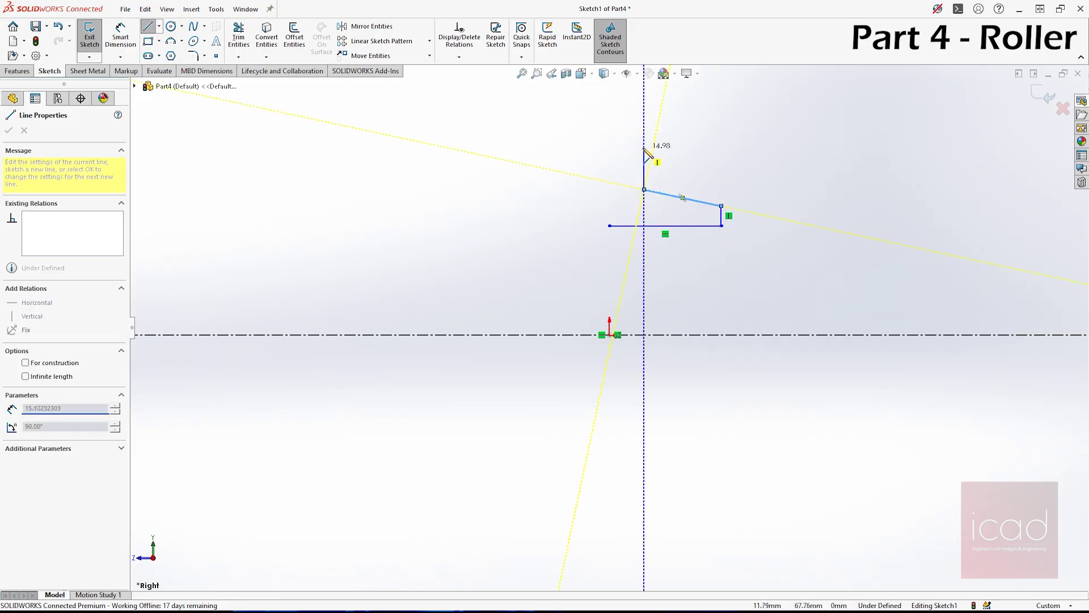
{"action": "left_click", "coordinate": [644, 147]}
{"action": "left_click", "coordinate": [688, 136]}
{"action": "left_click", "coordinate": [688, 122]}
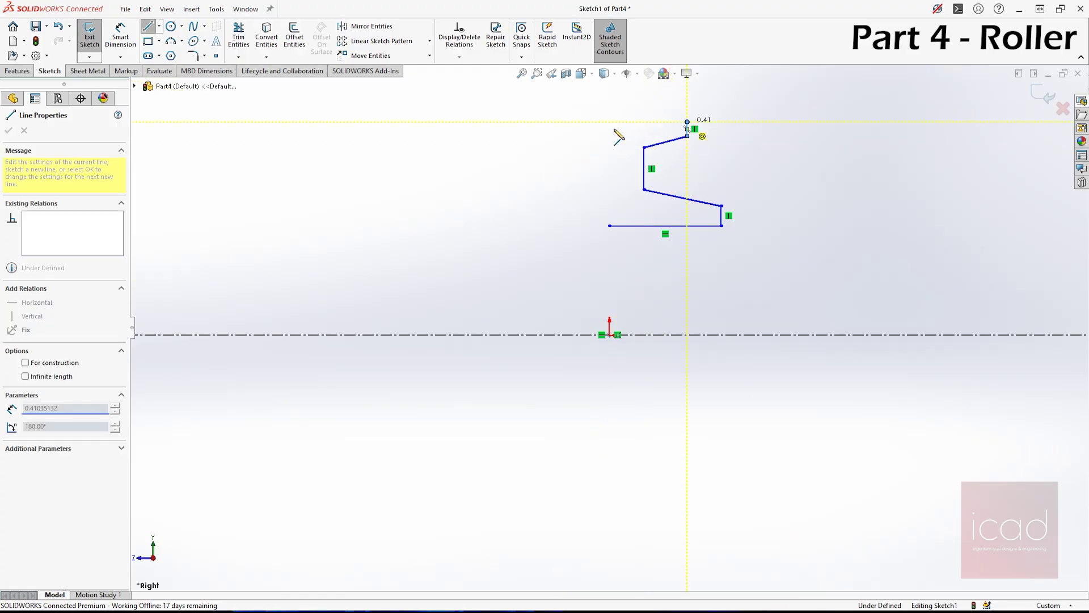
{"action": "left_click", "coordinate": [609, 121]}
{"action": "left_click", "coordinate": [610, 226]}
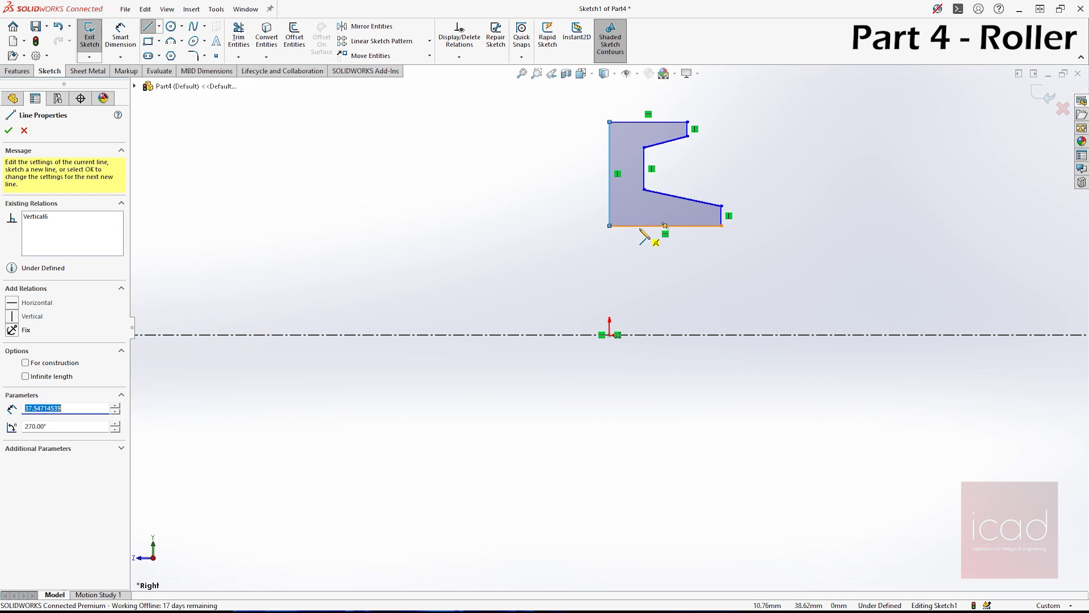
{"action": "scroll", "coordinate": [602, 124], "scroll_direction": "down", "scroll_amount": 3}
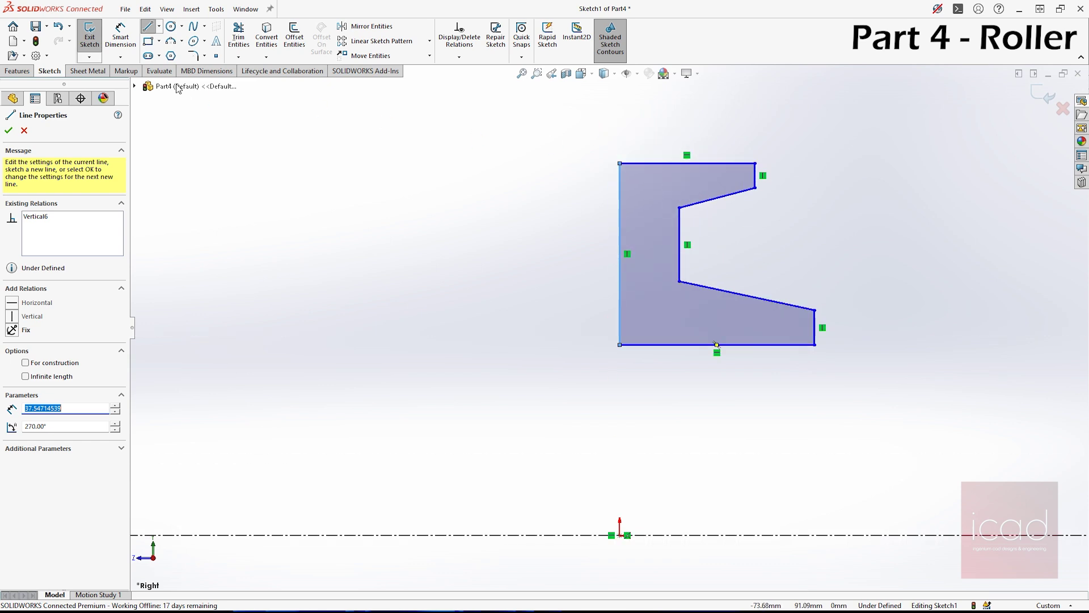
{"action": "key", "text": "Escape"}
{"action": "key", "text": "Escape"}
Dimension the web thickness between the profile's outer vertical edge and its inner vertical edge as 4 mm.
{"action": "left_click", "coordinate": [120, 35]}
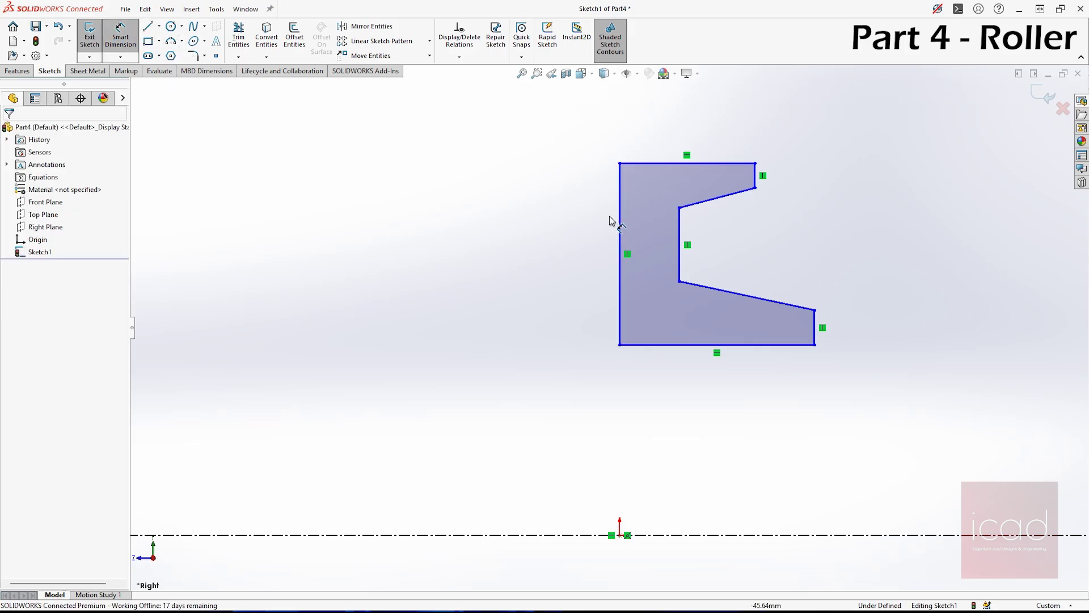
{"action": "left_click", "coordinate": [618, 263]}
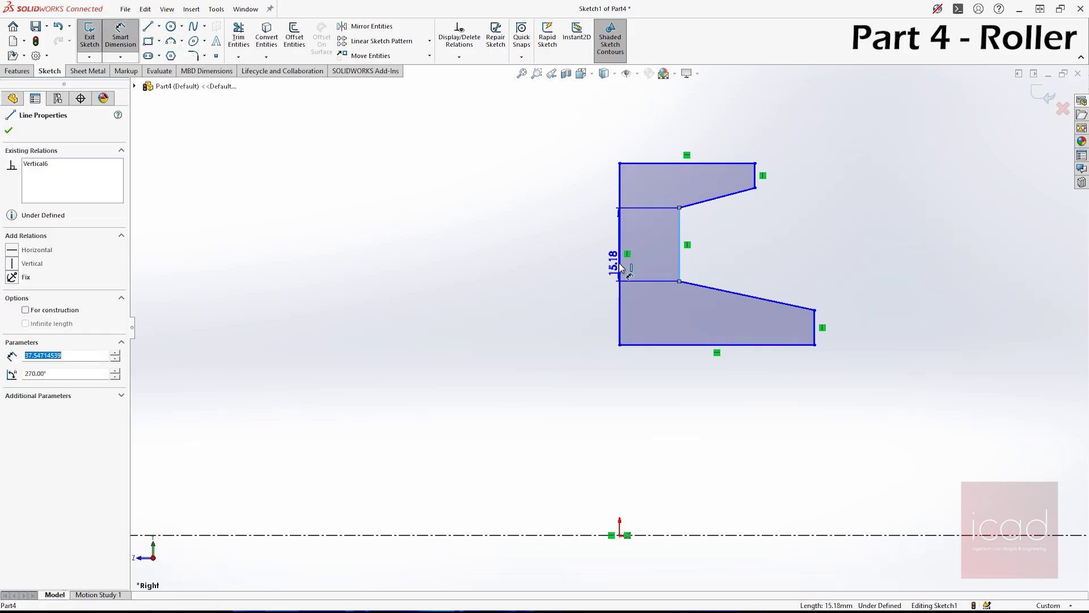
{"action": "left_click", "coordinate": [644, 244]}
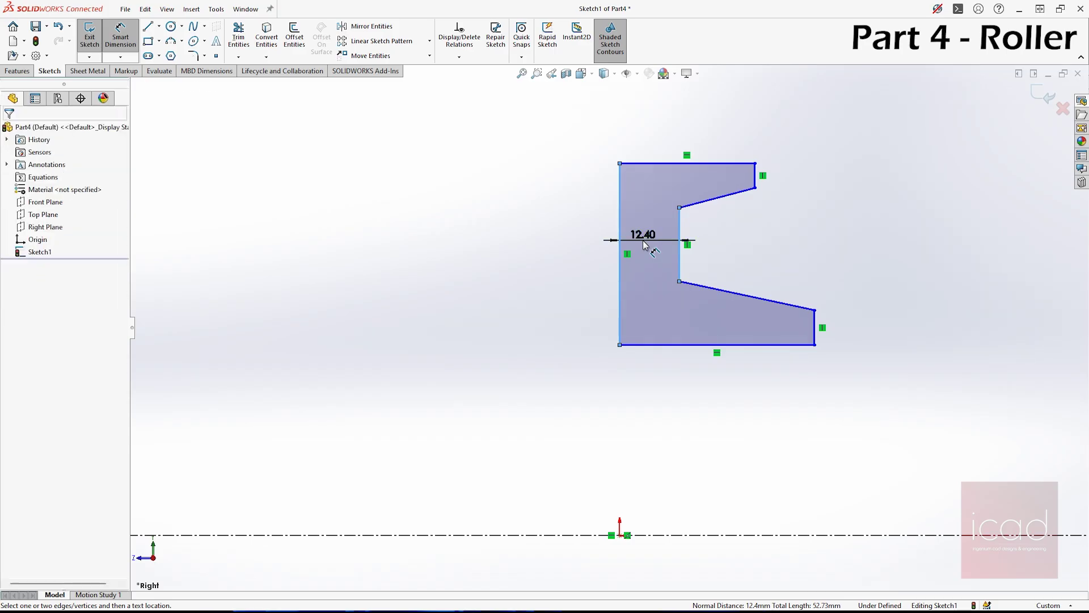
{"action": "type", "text": "4"}
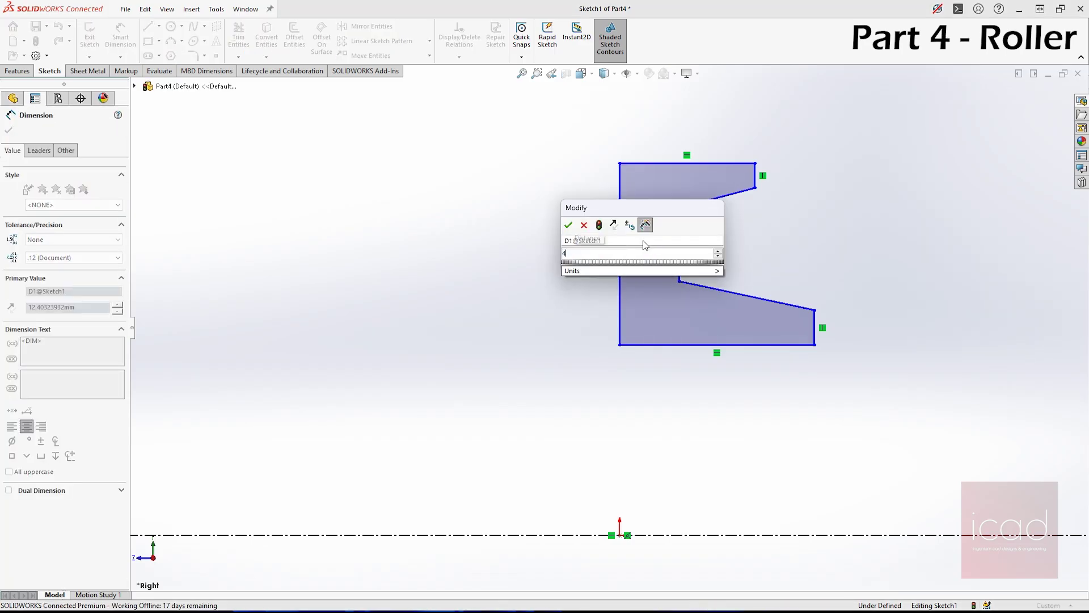
{"action": "key", "text": "Return"}
{"action": "left_click", "coordinate": [956, 291]}
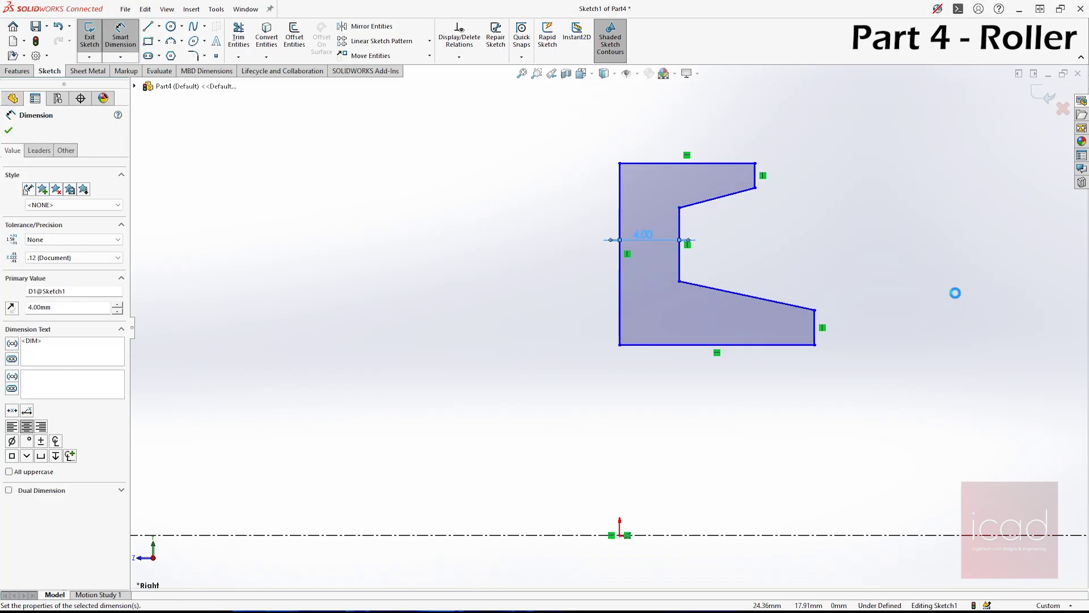
Dimension the profile's lower horizontal edge as 20 mm.
{"action": "scroll", "coordinate": [817, 365], "scroll_direction": "down", "scroll_amount": 1}
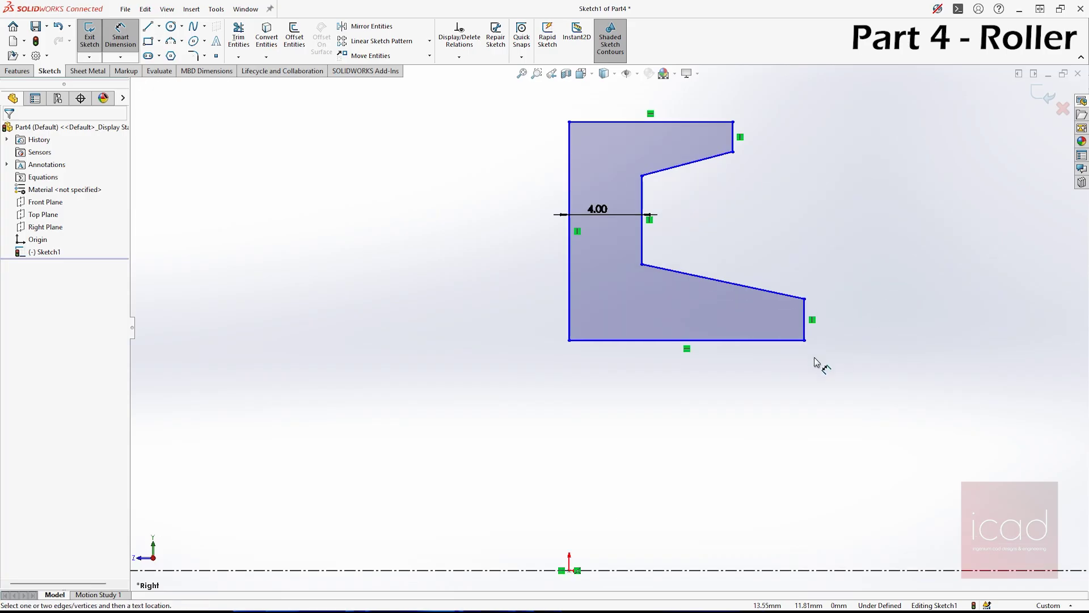
{"action": "left_click", "coordinate": [654, 344]}
{"action": "left_click", "coordinate": [651, 393]}
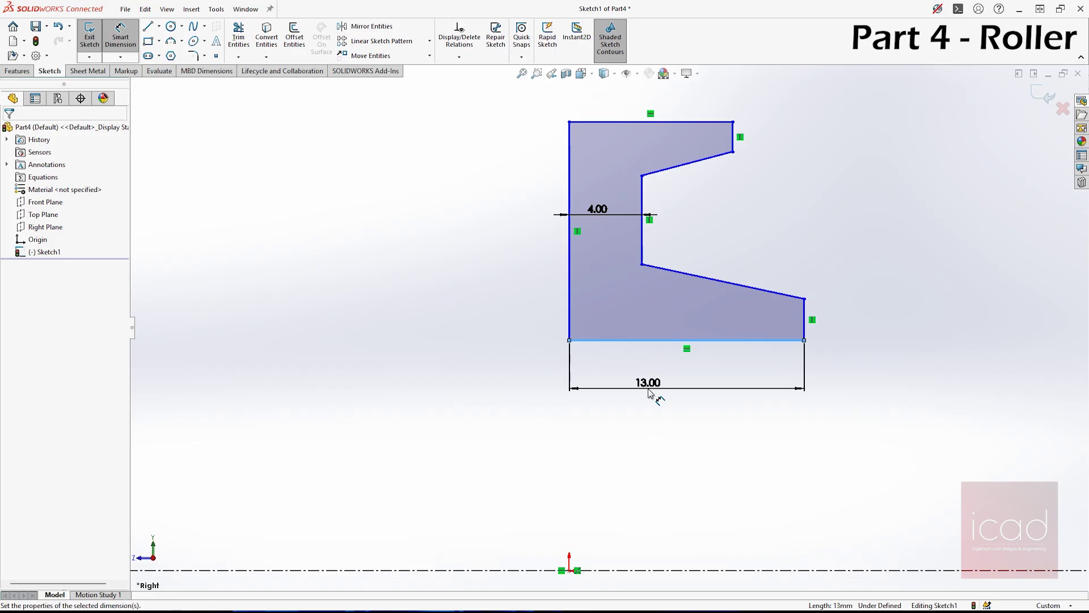
{"action": "type", "text": "13"}
{"action": "key", "text": "Return"}
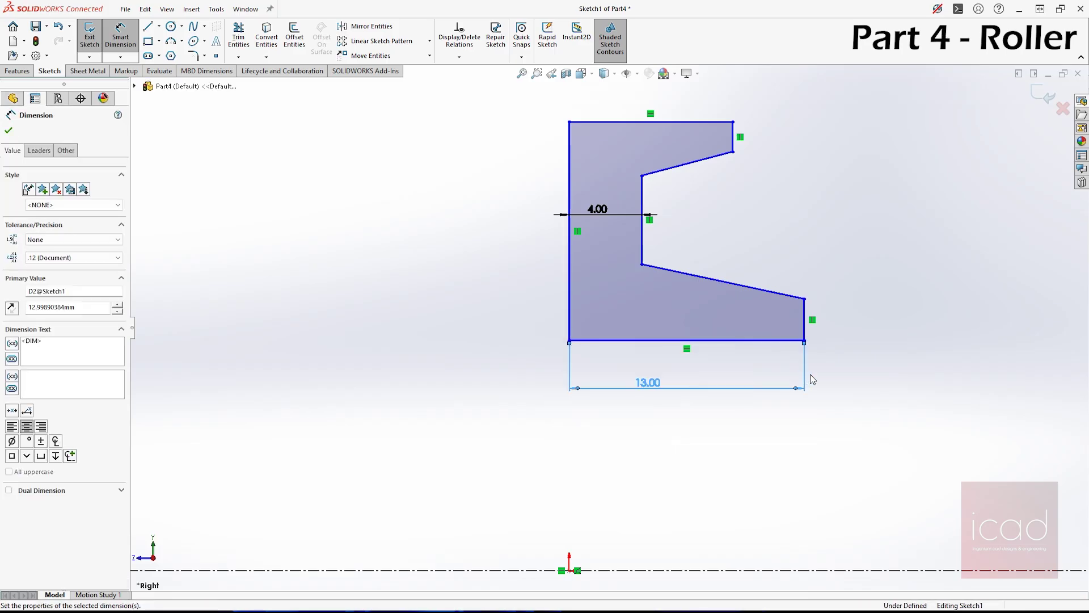
Set the horizontal distance between the end edges of the upper and lower arms to 7 mm.
{"action": "left_click", "coordinate": [734, 146]}
{"action": "left_click", "coordinate": [735, 148]}
{"action": "left_click", "coordinate": [931, 318]}
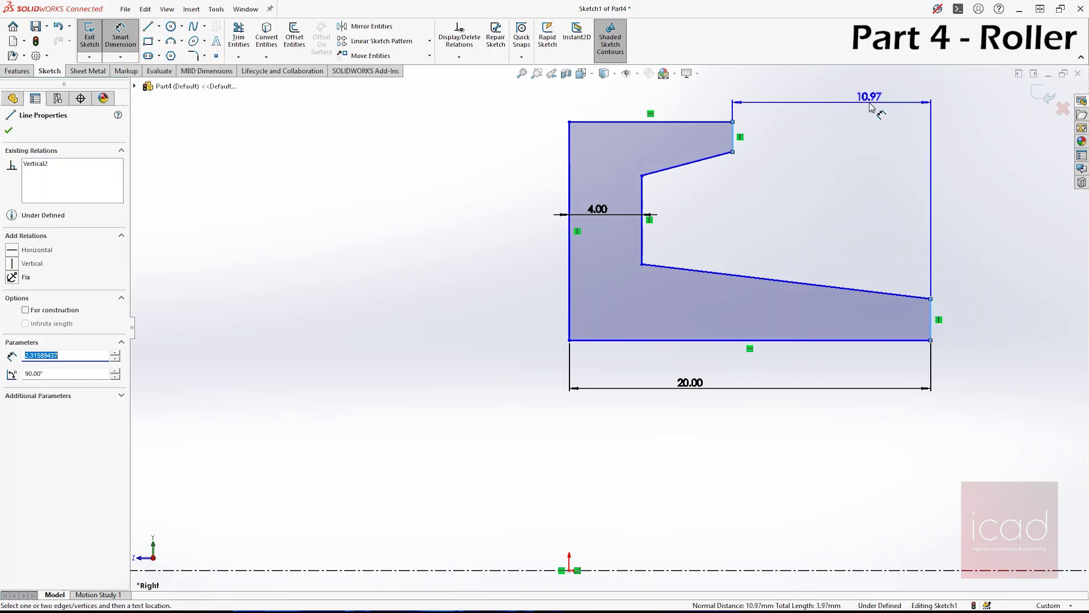
{"action": "left_click", "coordinate": [871, 107]}
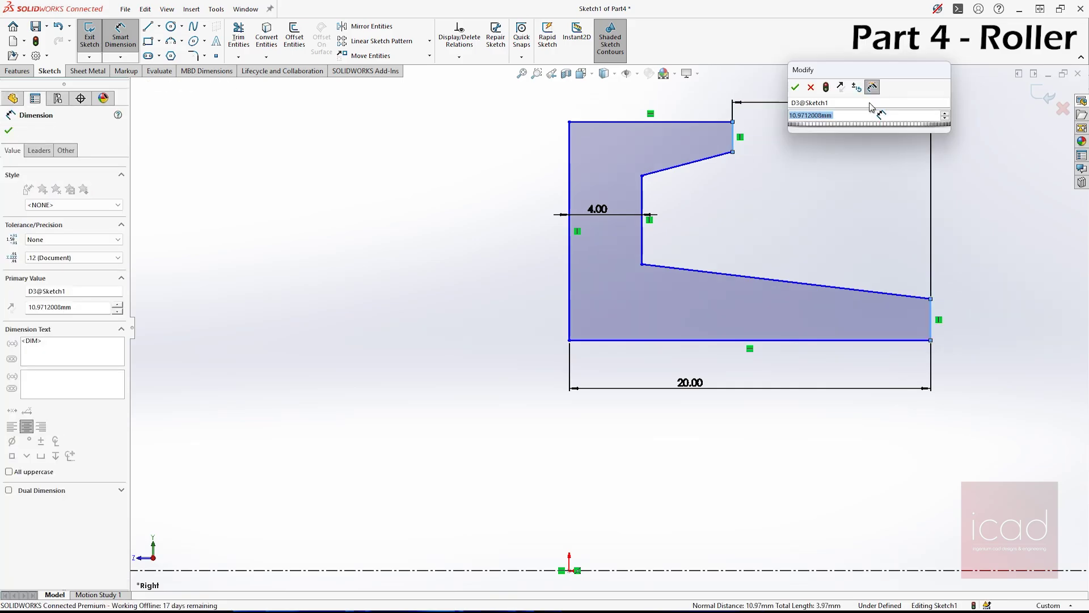
{"action": "type", "text": "7"}
{"action": "key", "text": "Return"}
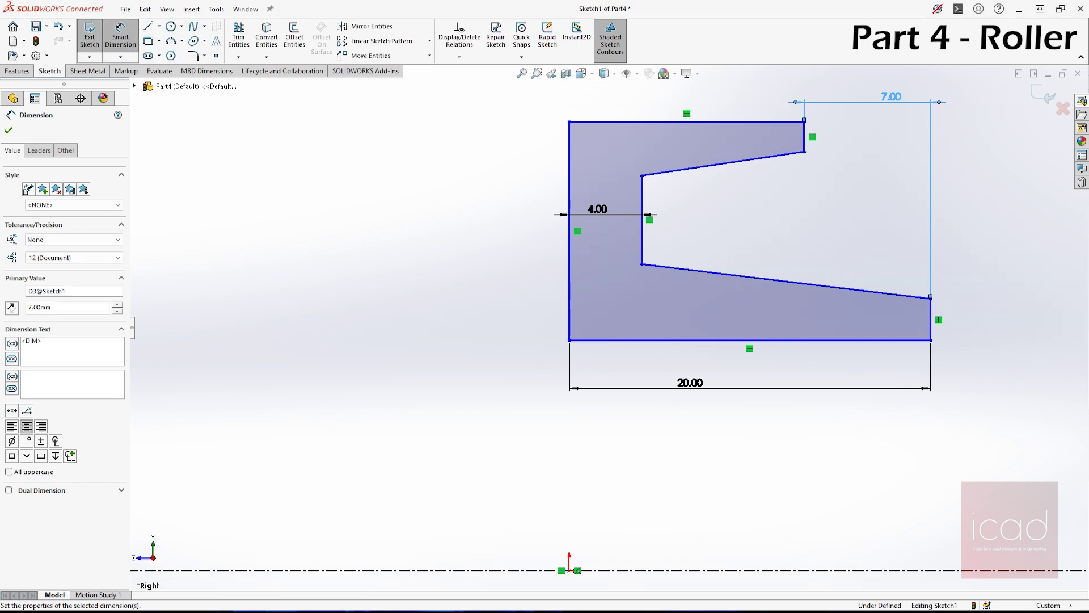
Add a driven horizontal dimension between the inner vertical edge and the upper arm's end edge.
{"action": "left_click", "coordinate": [644, 224]}
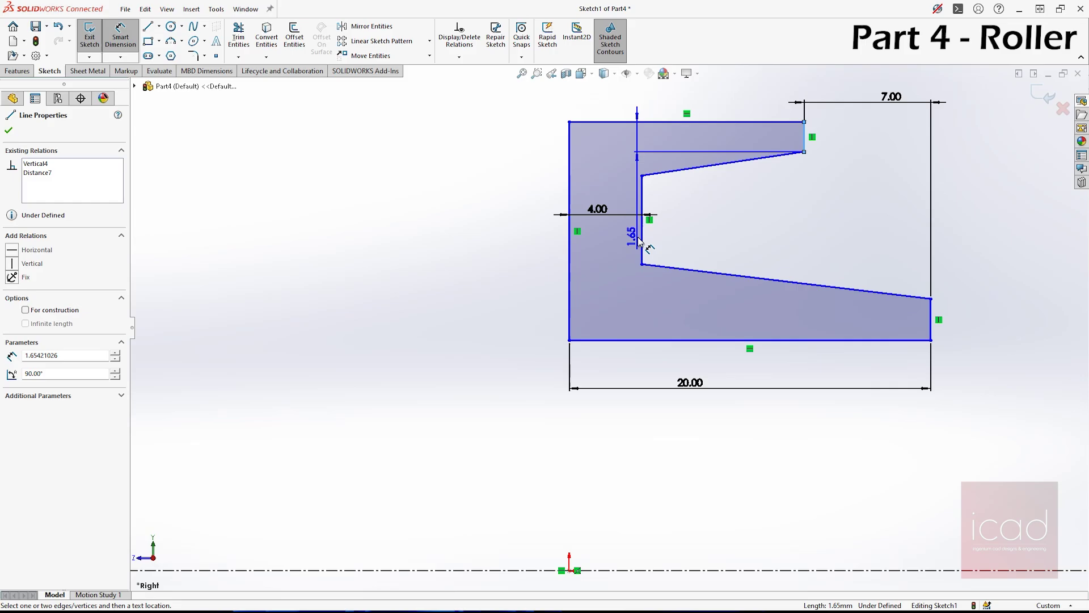
{"action": "left_click", "coordinate": [729, 100]}
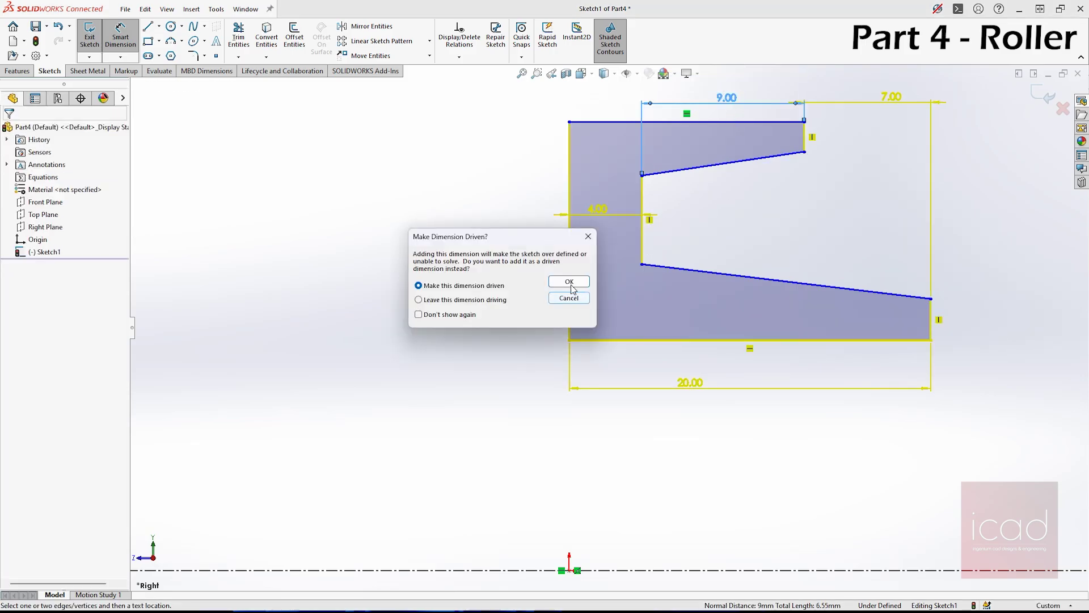
{"action": "left_click", "coordinate": [570, 282]}
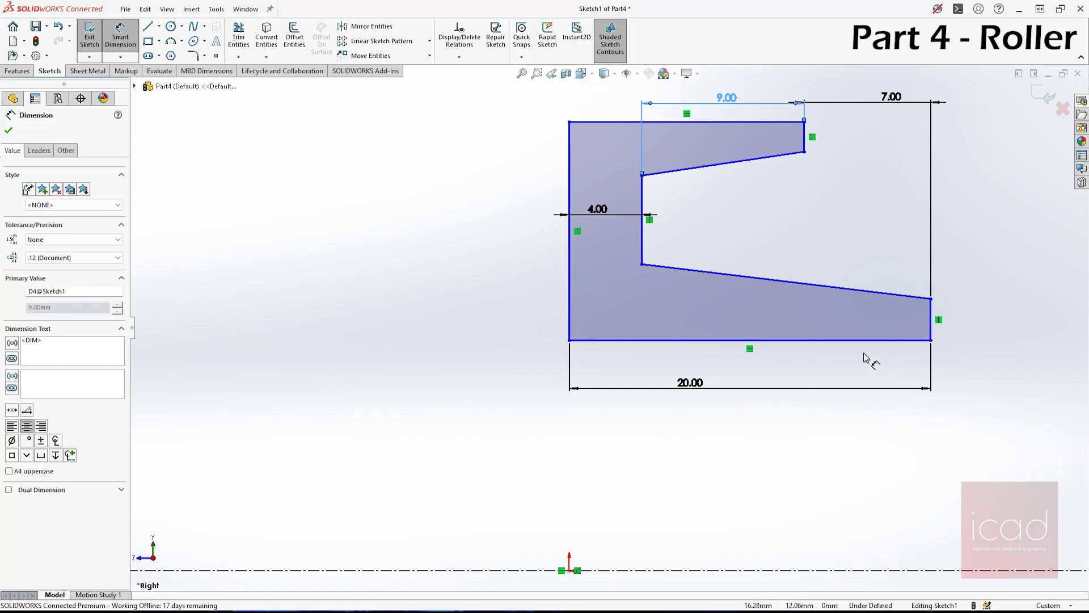
Add a 24 mm diameter dimension between the profile's lower horizontal edge and the construction centerline.
{"action": "key", "text": "z"}
{"action": "scroll", "coordinate": [896, 549], "scroll_direction": "down", "scroll_amount": 2}
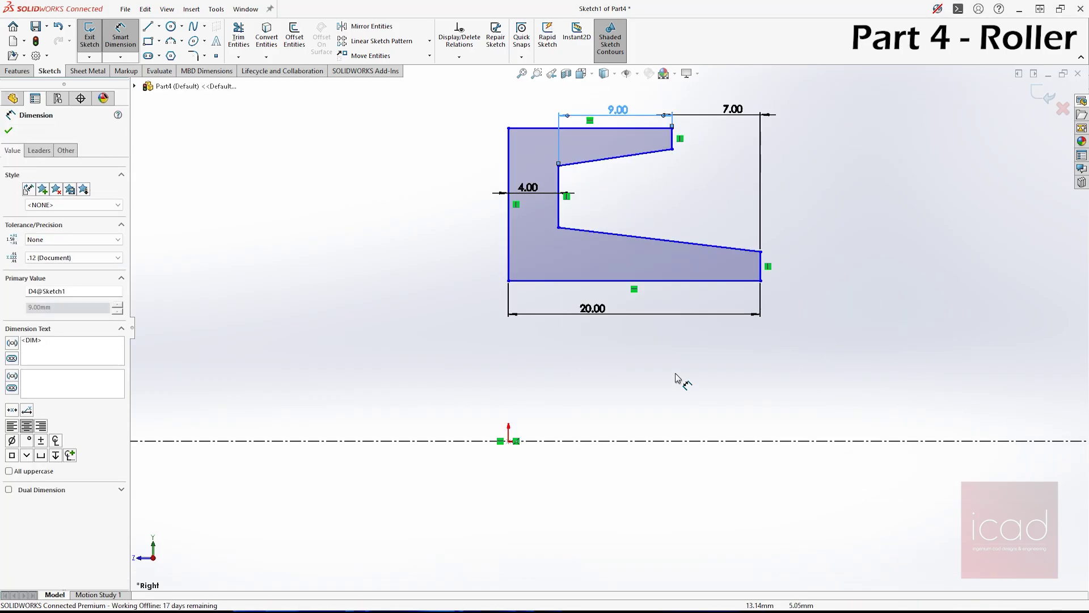
{"action": "left_click", "coordinate": [706, 283]}
{"action": "left_click", "coordinate": [692, 441]}
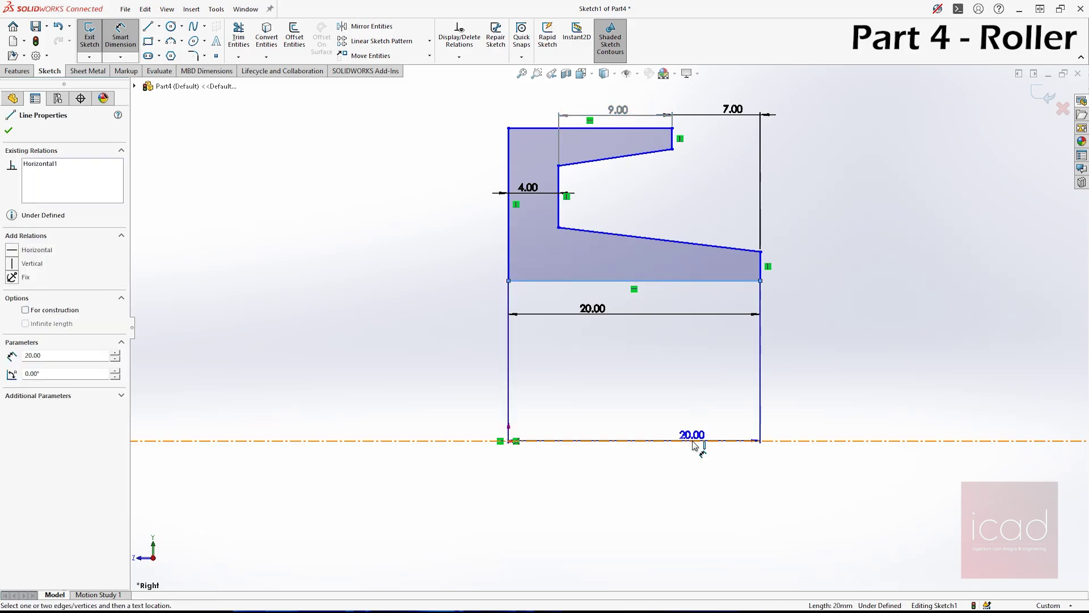
{"action": "left_click", "coordinate": [679, 474]}
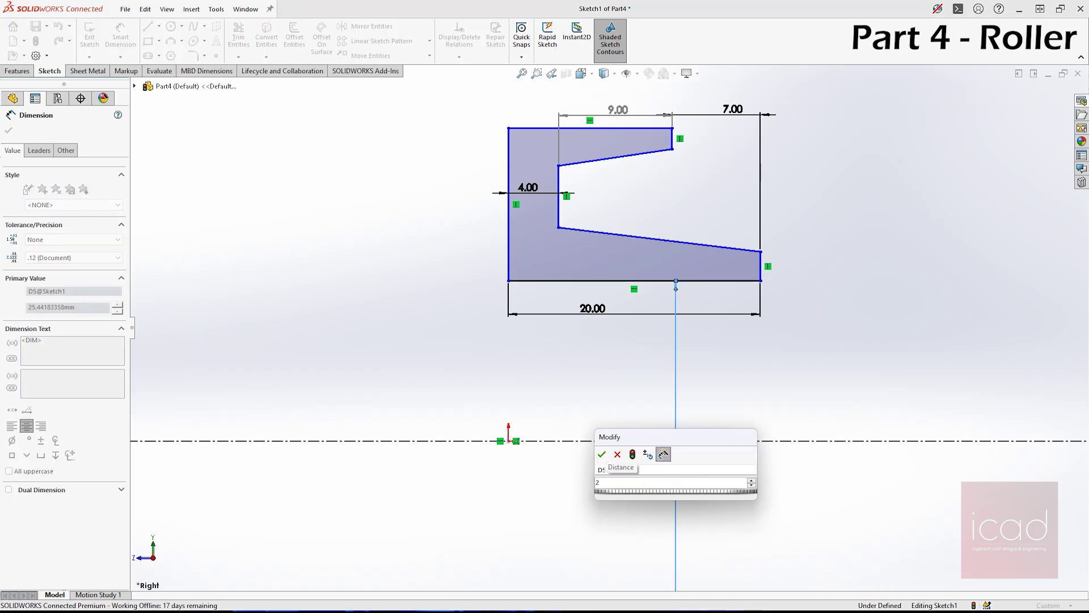
{"action": "key", "text": "Return"}
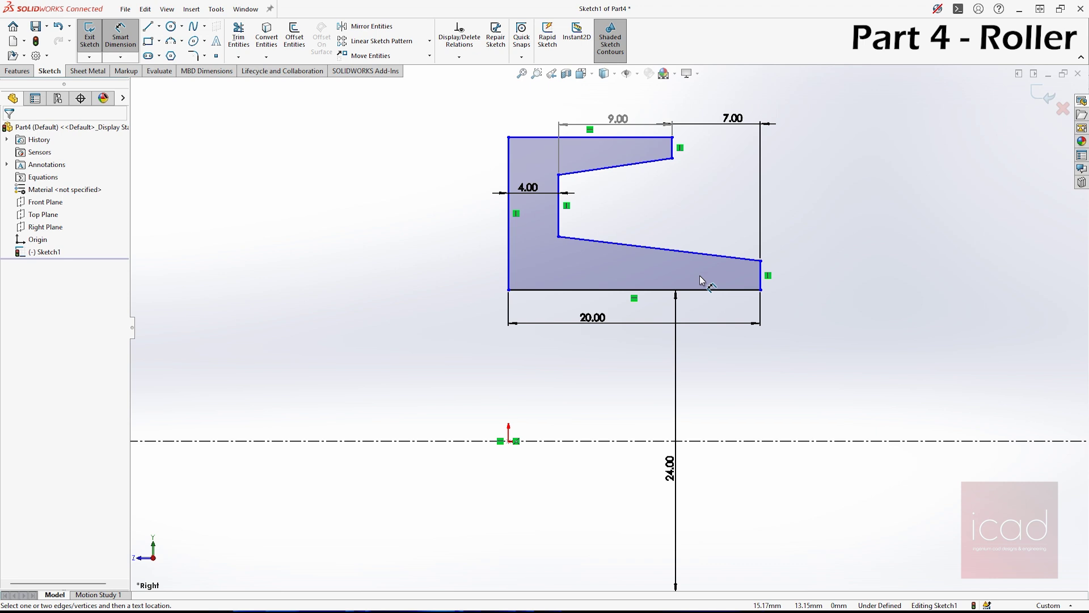
Add a 40 mm diameter dimension between the inner vertical edge's lower corner and the centerline.
{"action": "left_click", "coordinate": [560, 238]}
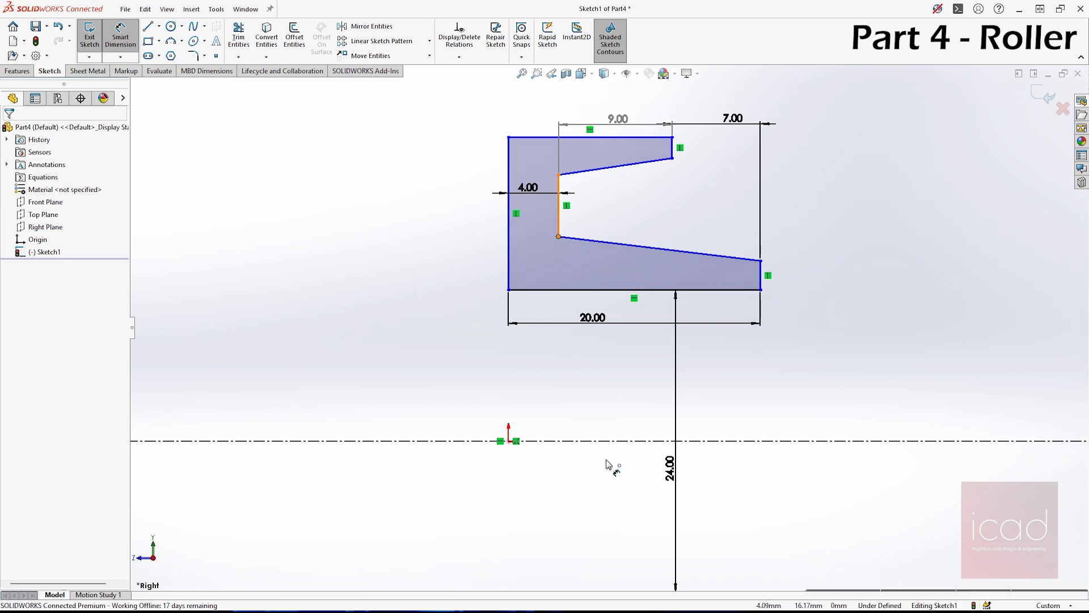
{"action": "left_click", "coordinate": [605, 442]}
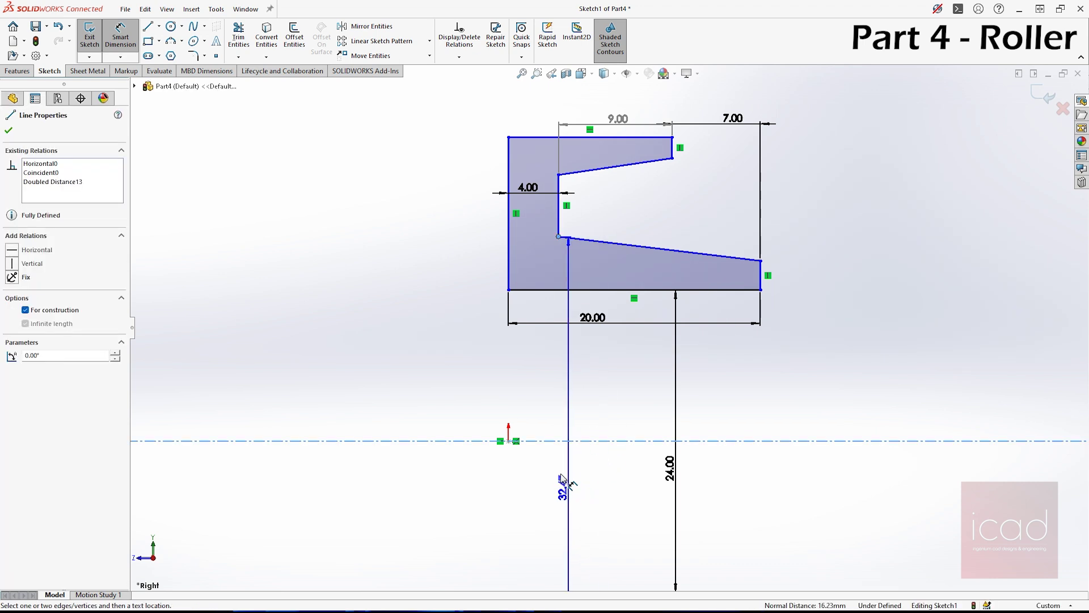
{"action": "scroll", "coordinate": [578, 489], "scroll_direction": "up", "scroll_amount": 2}
{"action": "left_click", "coordinate": [593, 438]}
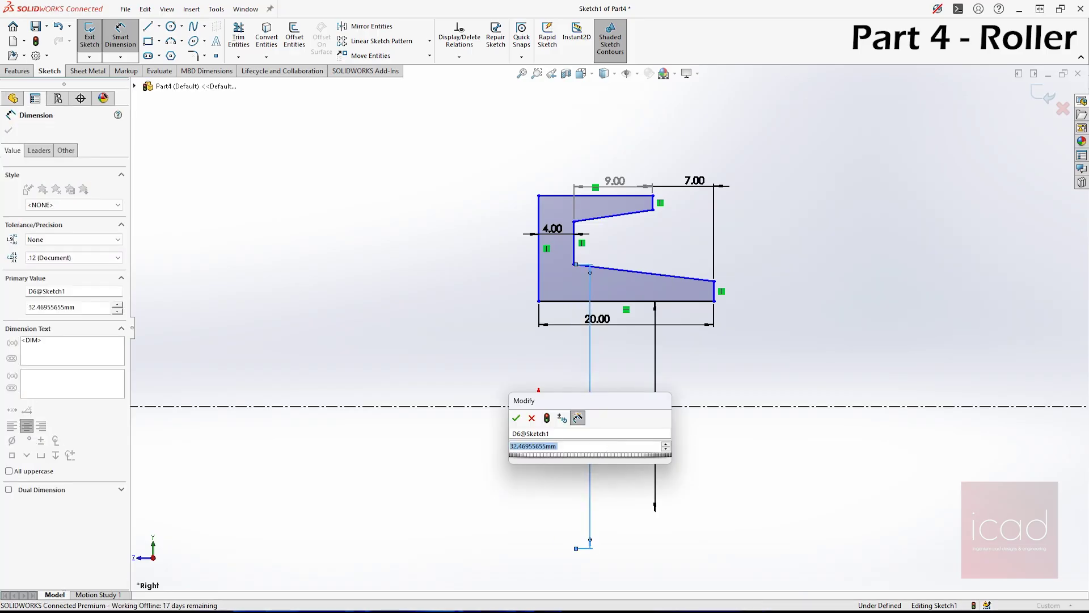
{"action": "key", "text": "Return"}
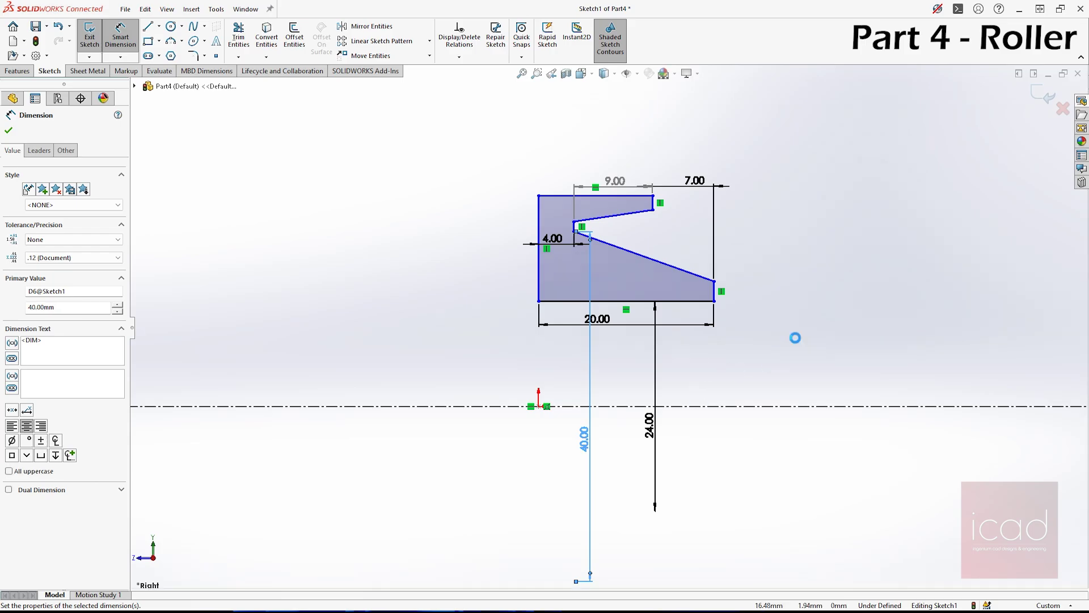
{"action": "left_click", "coordinate": [845, 293]}
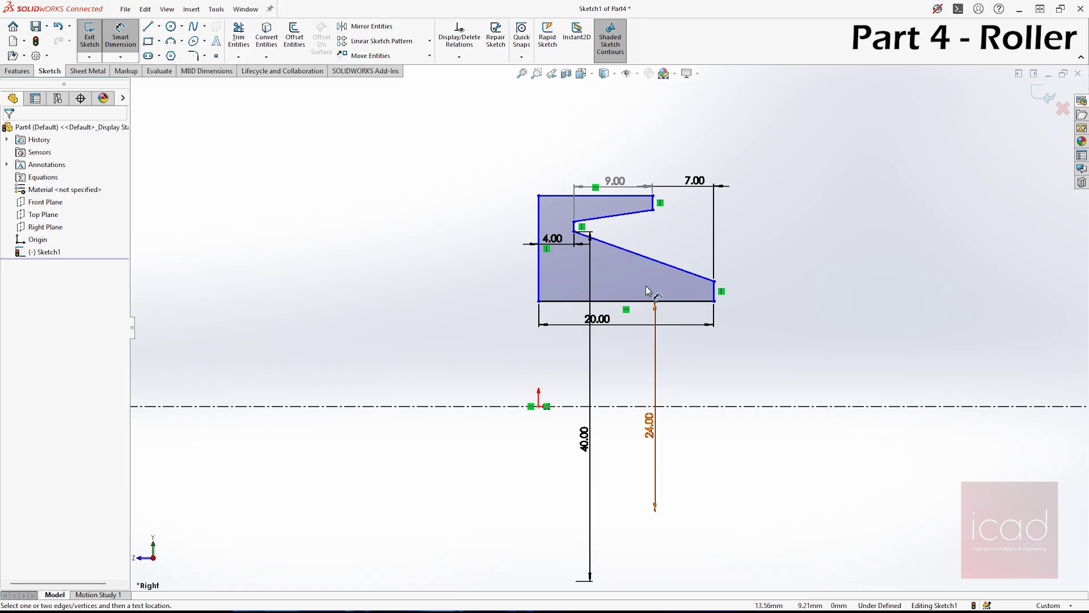
Add a 66 mm diameter dimension between the inner vertical edge's upper corner and the construction centerline.
{"action": "scroll", "coordinate": [622, 261], "scroll_direction": "down", "scroll_amount": 3}
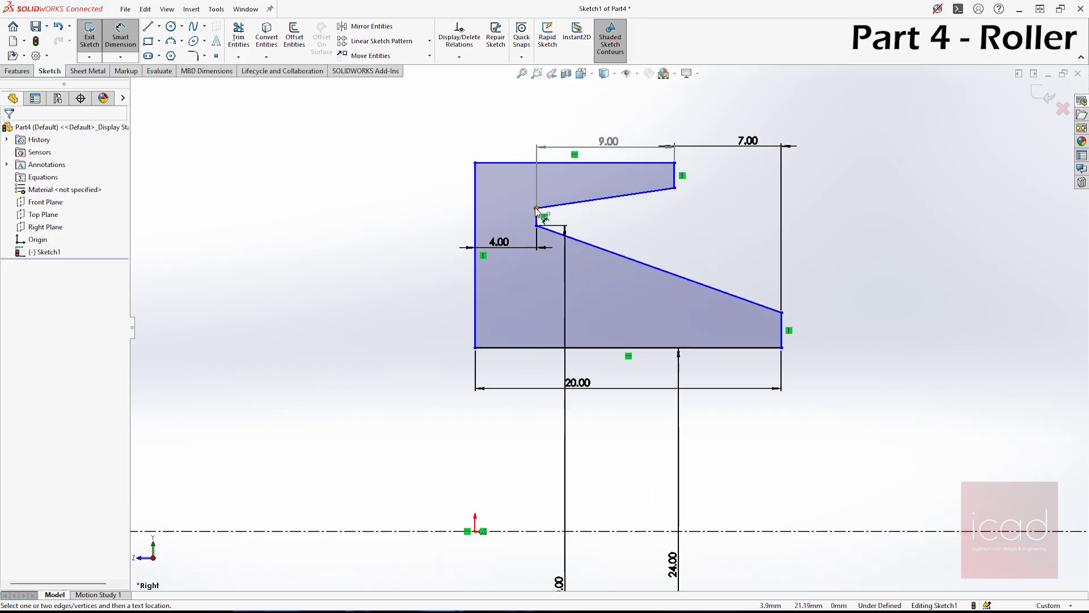
{"action": "left_click", "coordinate": [536, 208]}
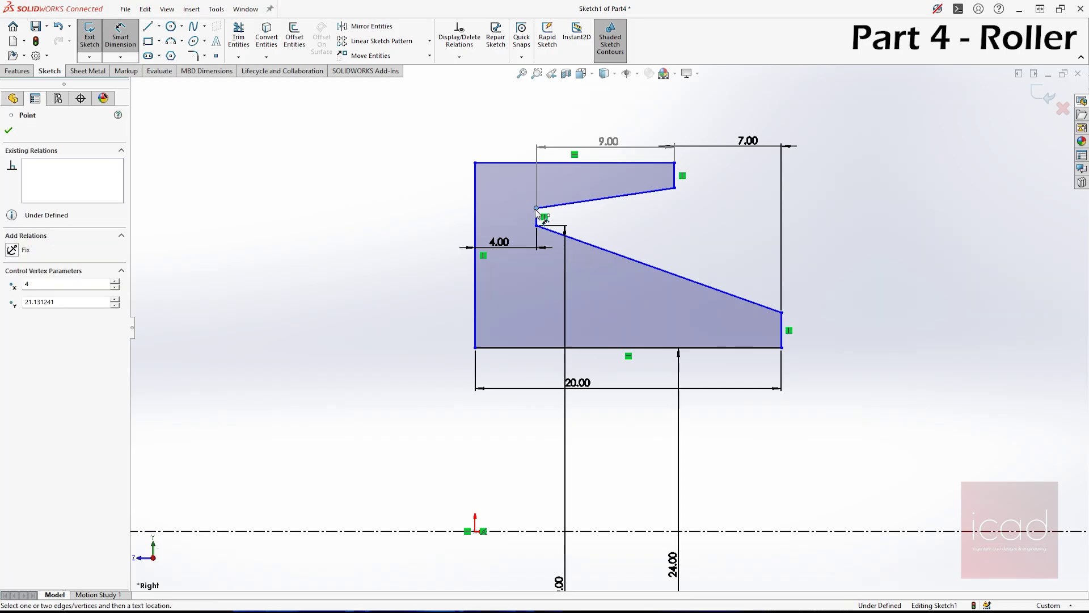
{"action": "scroll", "coordinate": [609, 329], "scroll_direction": "up", "scroll_amount": 3}
{"action": "scroll", "coordinate": [573, 441], "scroll_direction": "up", "scroll_amount": 2}
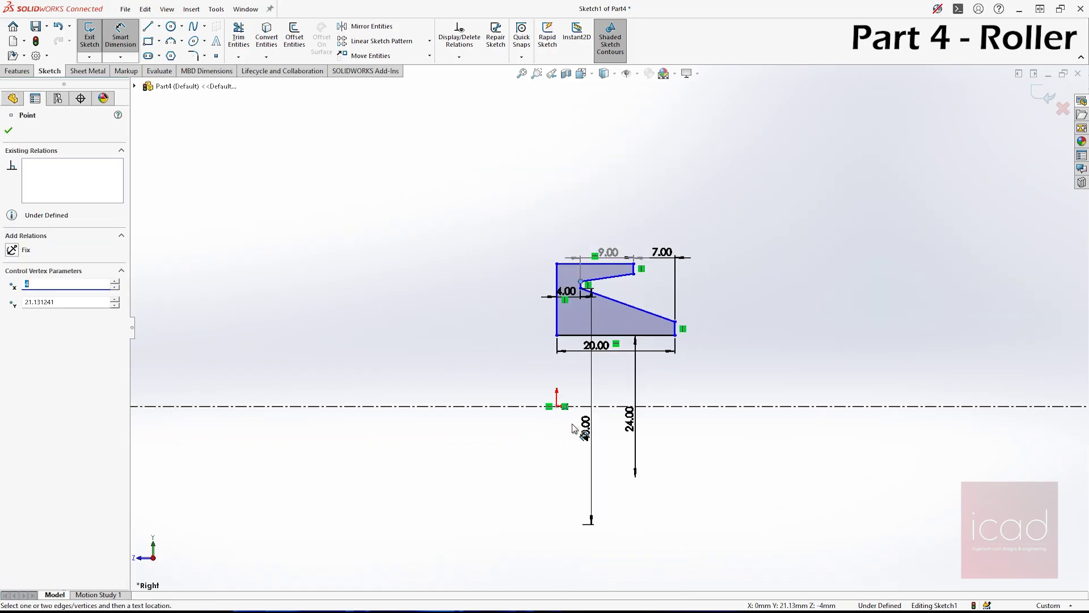
{"action": "left_click", "coordinate": [613, 406]}
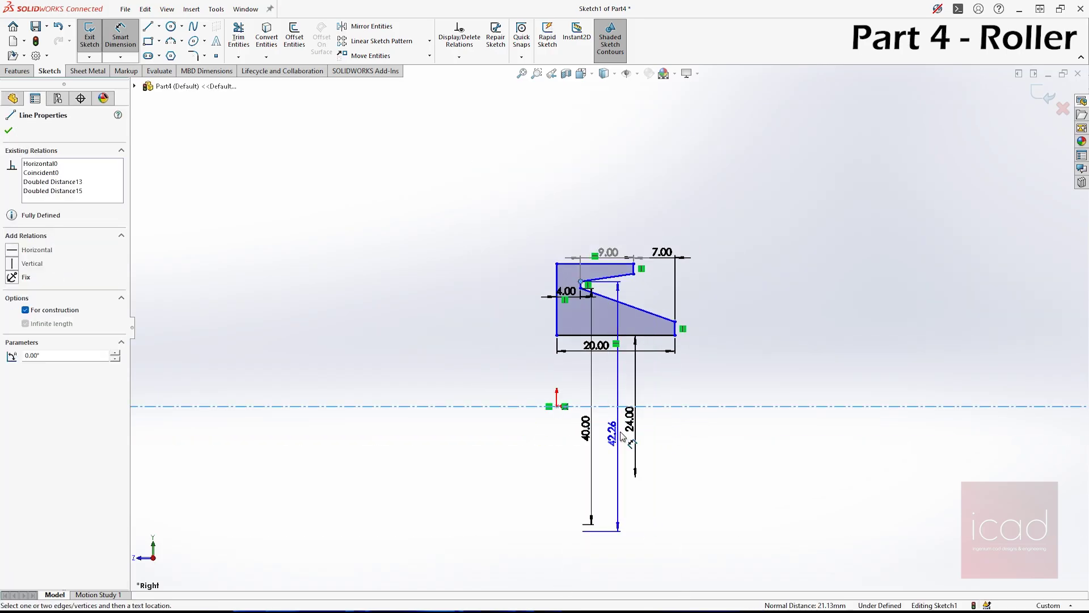
{"action": "left_click", "coordinate": [724, 433]}
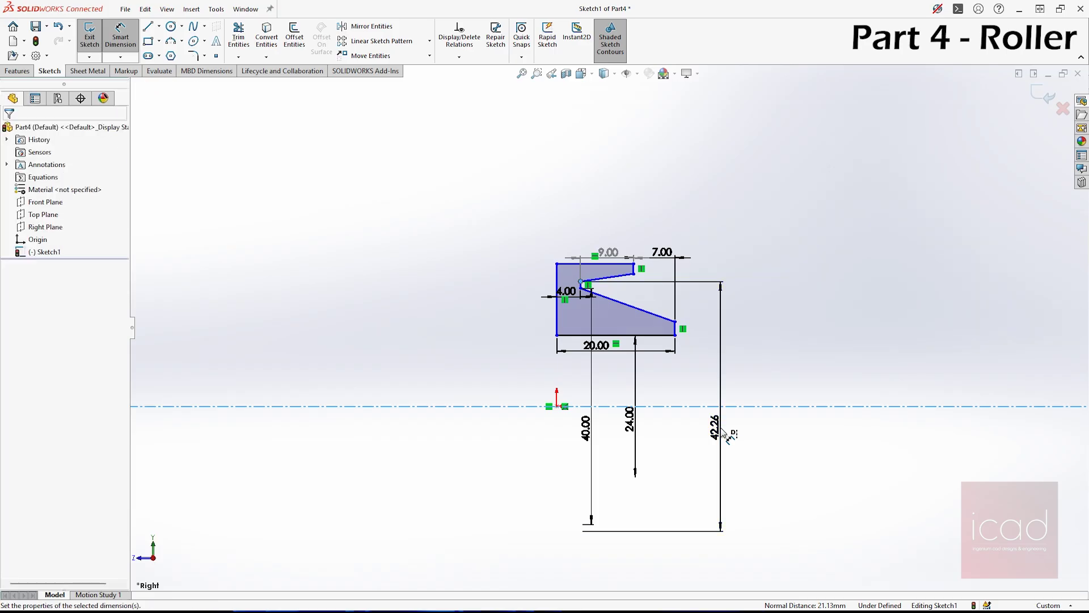
{"action": "type", "text": "44"}
{"action": "key", "text": "Return"}
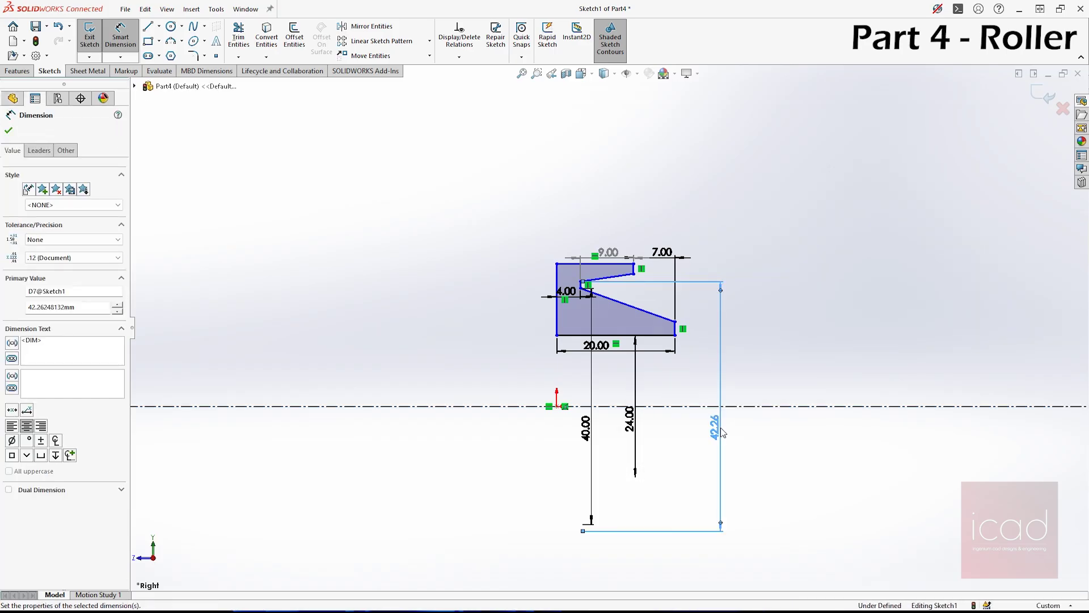
{"action": "key", "text": "Escape"}
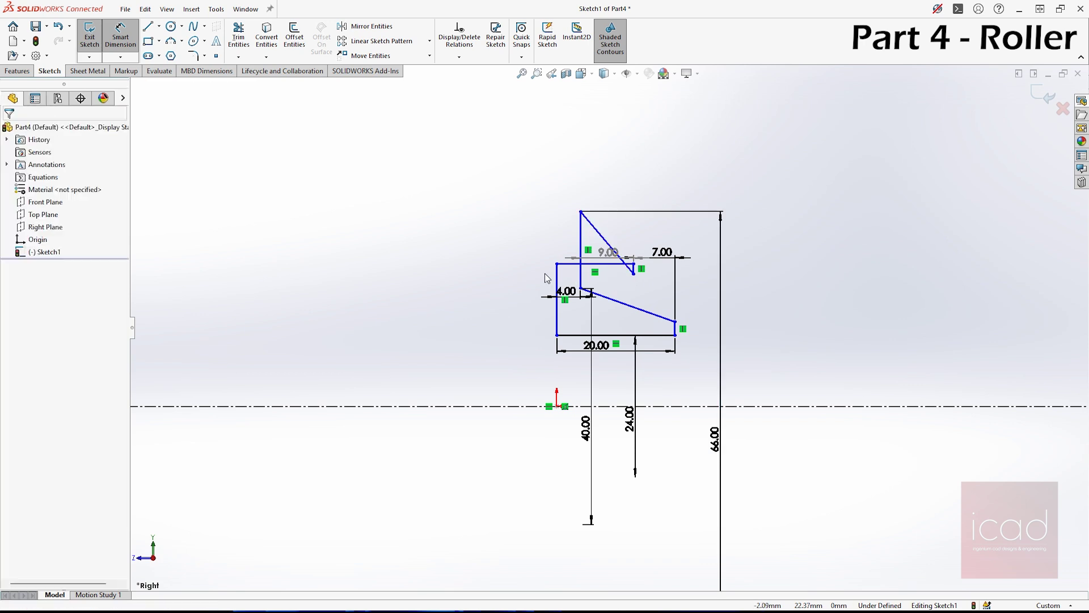
Reposition the profile's top edge and upper arm corner above the 66 mm dimension to restore the closed arm shape.
{"action": "mouse_move", "coordinate": [581, 211]}
{"action": "left_mouse_down"}
{"action": "mouse_move", "coordinate": [545, 206]}
{"action": "mouse_move", "coordinate": [552, 188]}
{"action": "left_mouse_up"}
{"action": "left_click_drag", "start_coordinate": [629, 273], "coordinate": [640, 205]}
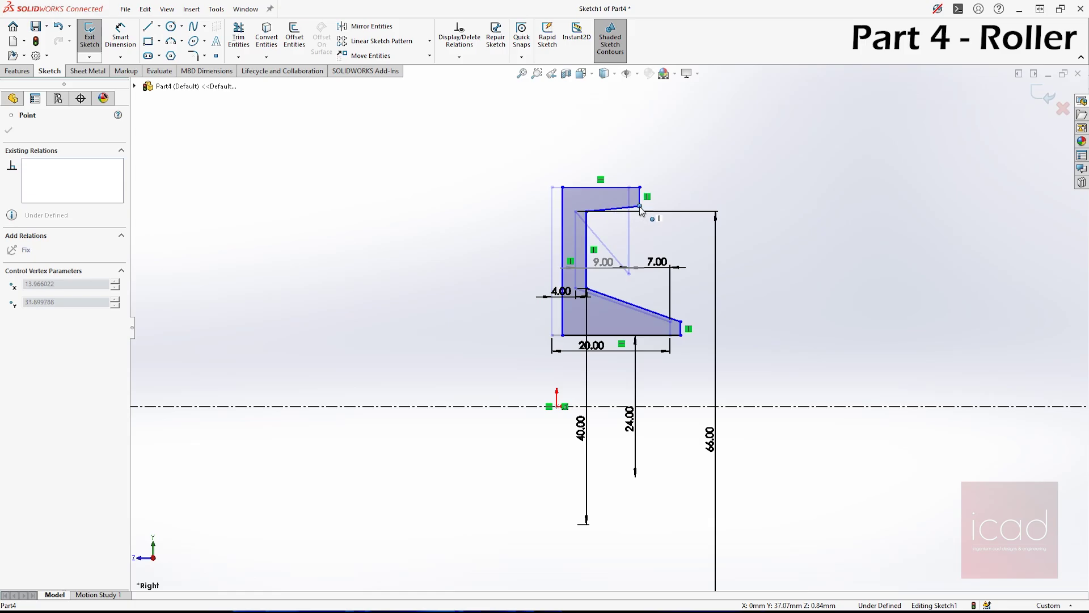
{"action": "left_click", "coordinate": [846, 282]}
Add a 70 mm diameter dimension between the lower corner of the upper arm's end edge and the centerline.
{"action": "left_click", "coordinate": [130, 45]}
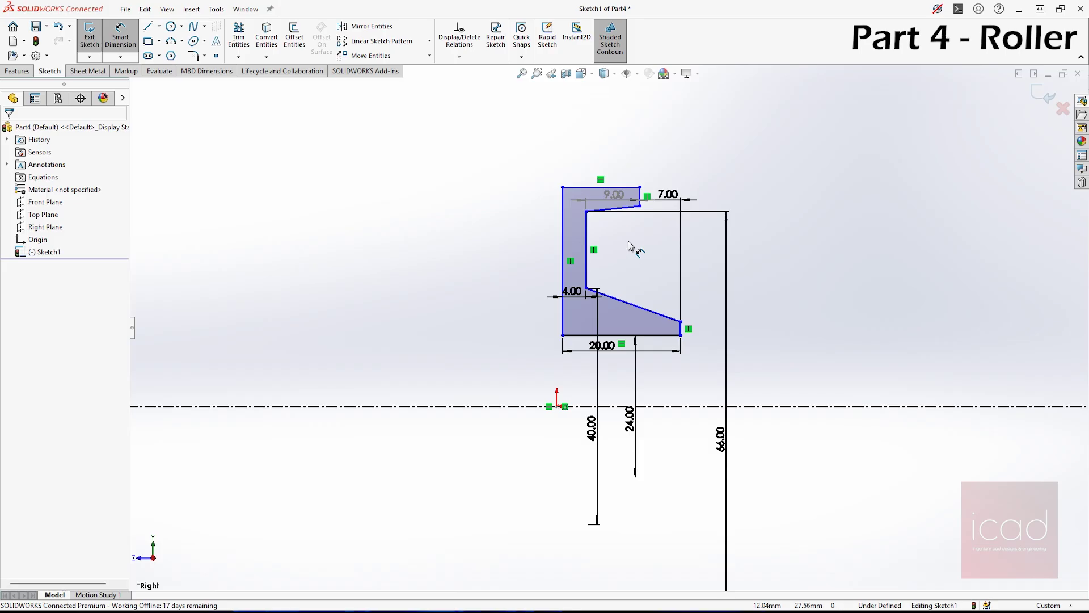
{"action": "left_click", "coordinate": [640, 207]}
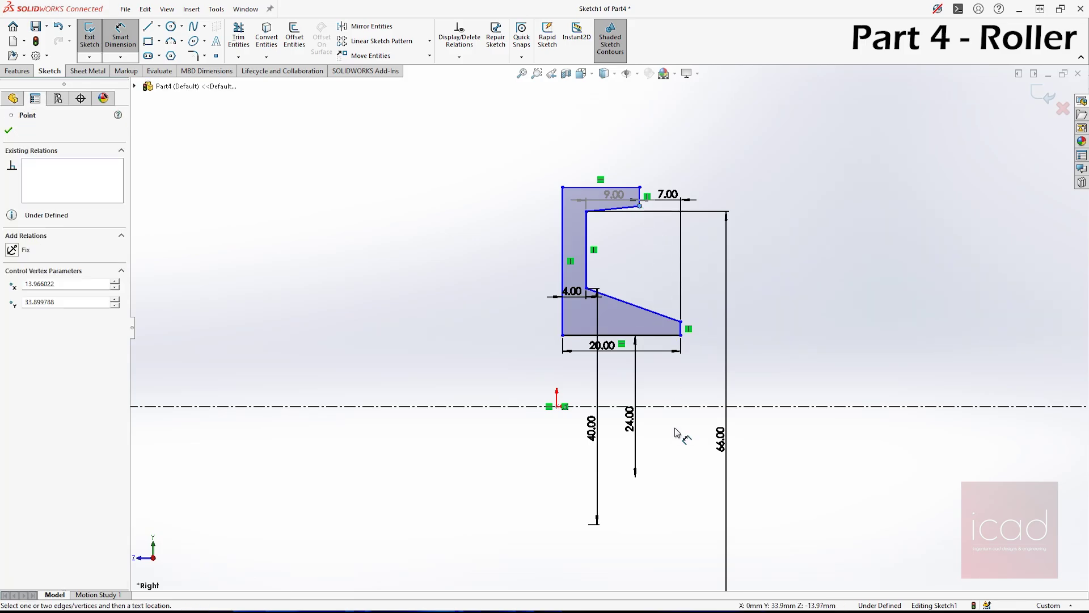
{"action": "left_click", "coordinate": [687, 406]}
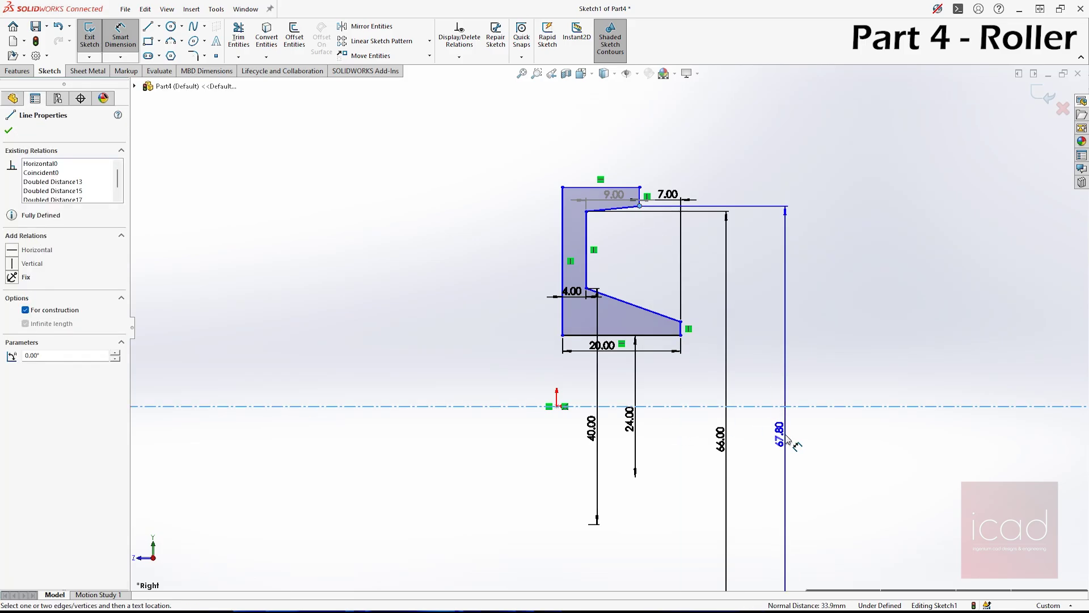
{"action": "left_click", "coordinate": [787, 437]}
{"action": "type", "text": "68"}
{"action": "key", "text": "Return"}
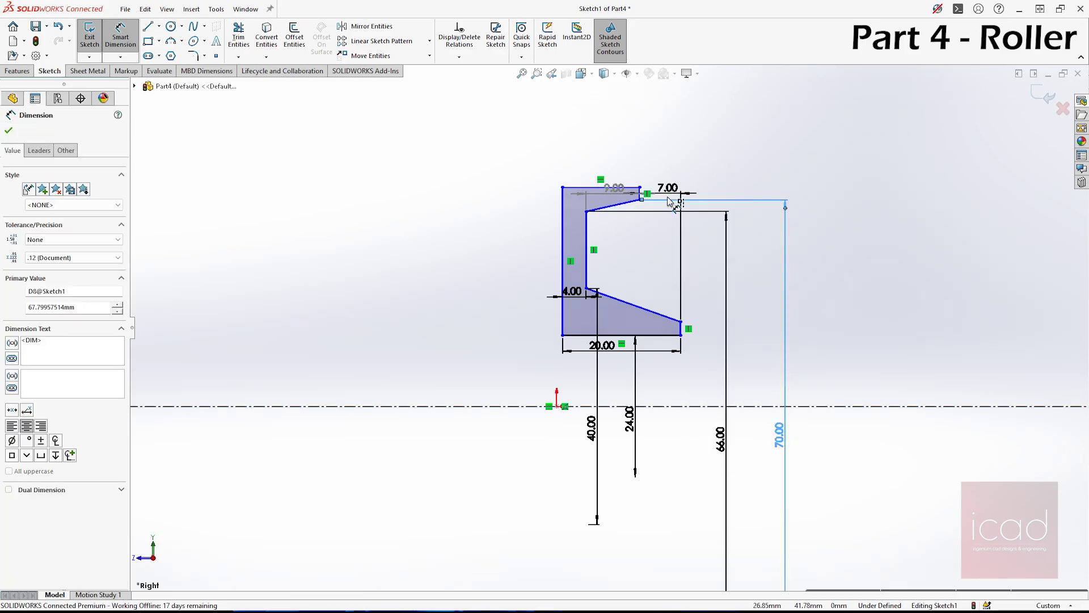
Add a 76 mm diameter dimension between the upper corner of the upper arm's end edge and the centerline.
{"action": "left_click", "coordinate": [640, 187]}
{"action": "left_click", "coordinate": [851, 408]}
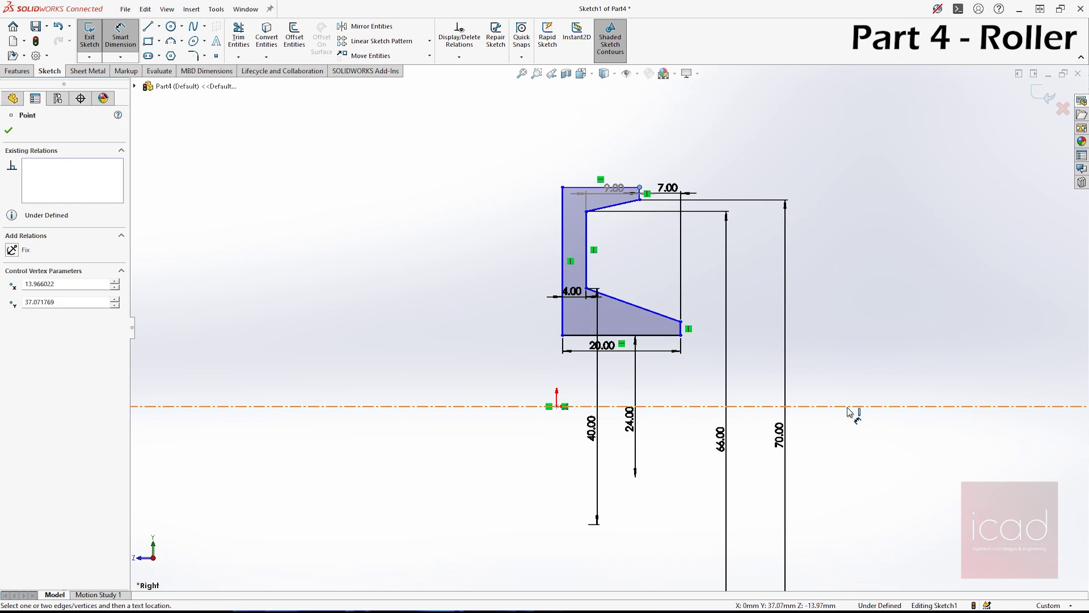
{"action": "left_click", "coordinate": [837, 441]}
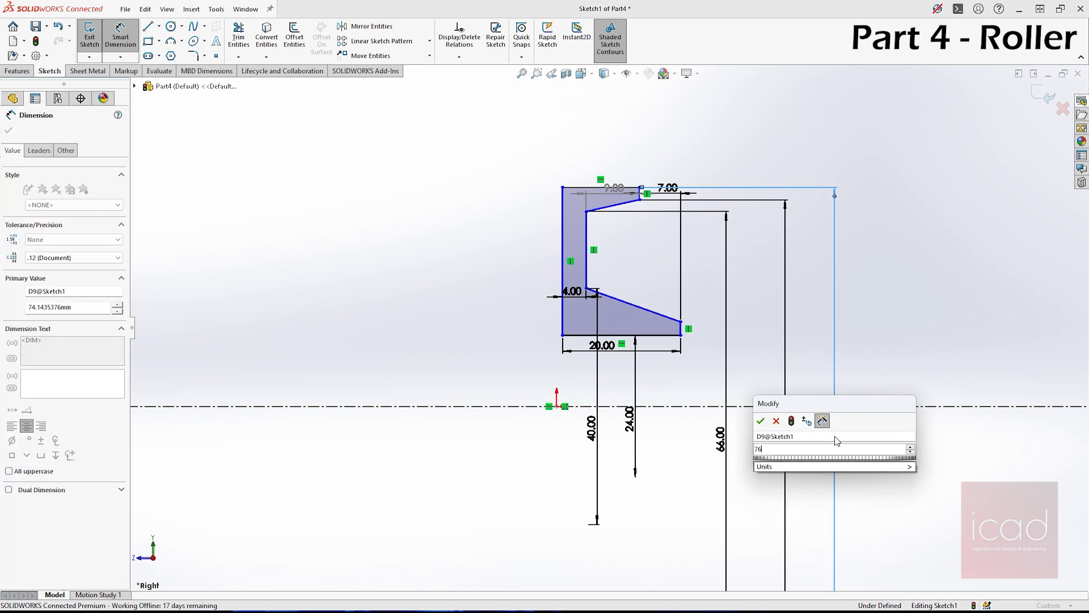
{"action": "key", "text": "Return"}
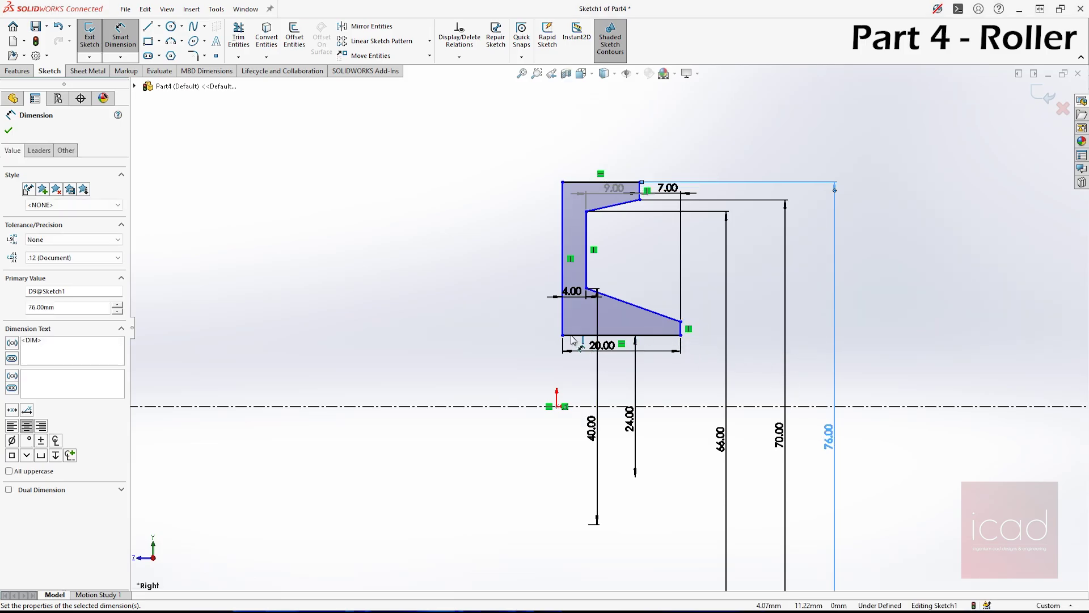
{"action": "key", "text": "Escape"}
Align the lower corner of the profile's outer vertical edge with the origin using a Vertical relation.
{"action": "left_click_drag", "start_coordinate": [564, 335], "coordinate": [542, 300]}
{"action": "left_click", "coordinate": [566, 404], "text": "ctrl"}
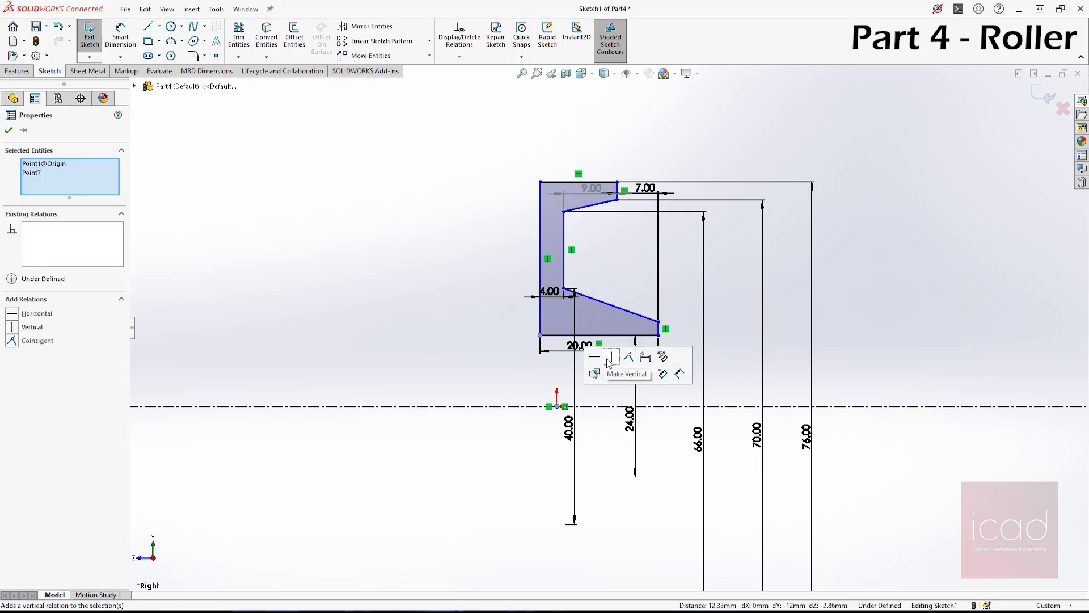
{"action": "left_click", "coordinate": [609, 362]}
{"action": "left_click", "coordinate": [941, 291]}
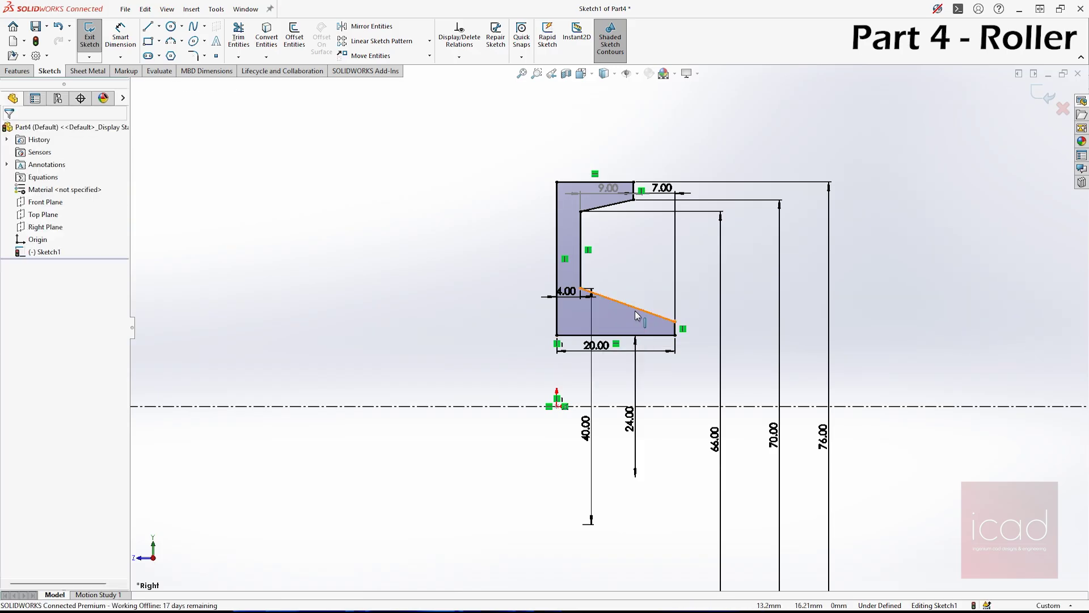
Add a 30 mm diameter dimension between the upper corner of the lower arm's end edge and the centerline.
{"action": "left_click", "coordinate": [120, 37]}
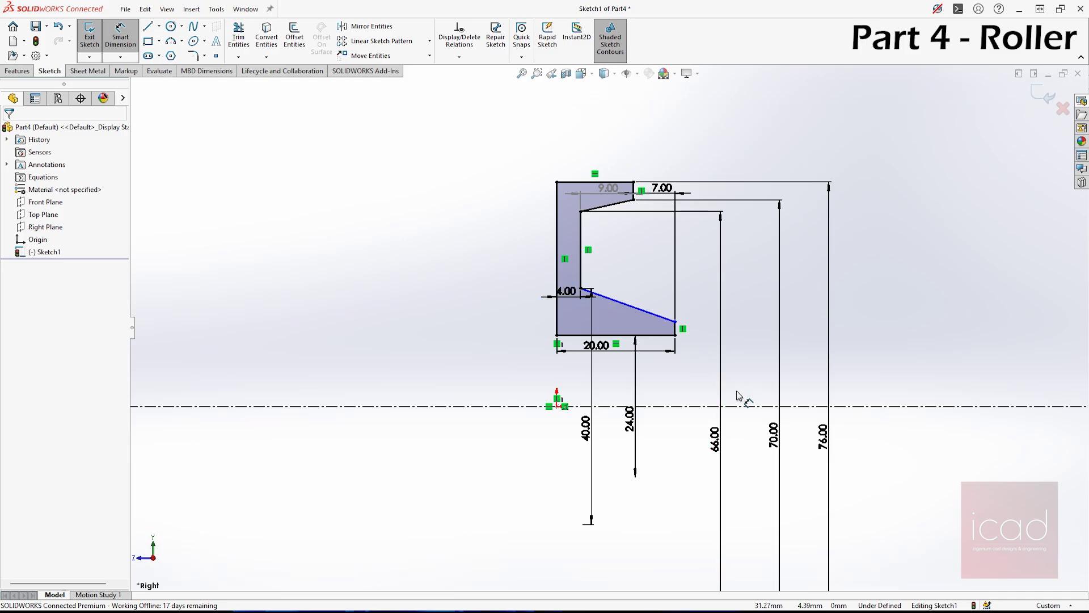
{"action": "left_click", "coordinate": [675, 322]}
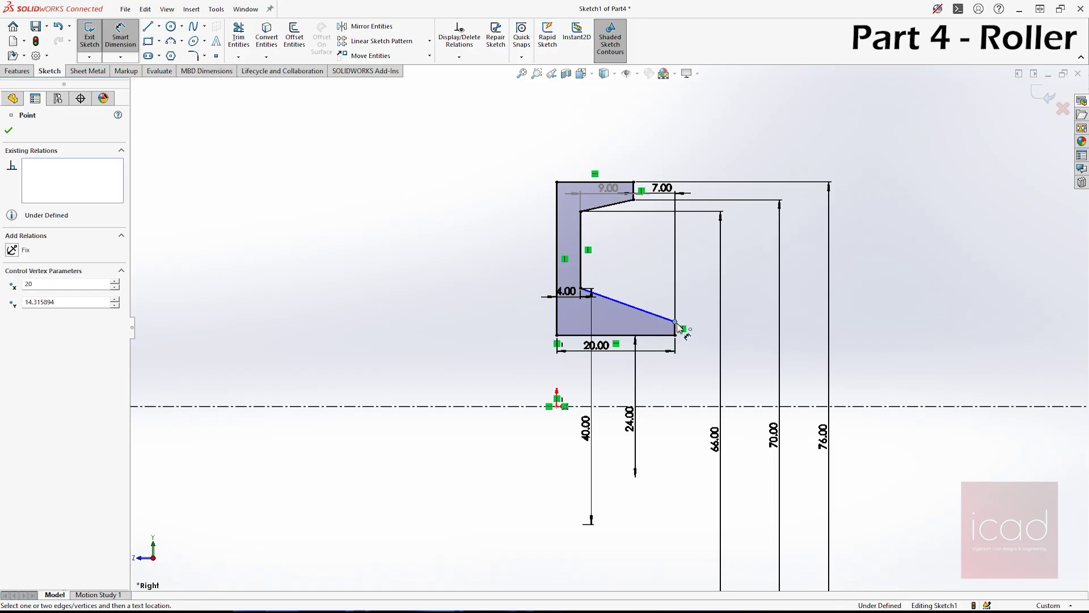
{"action": "left_click", "coordinate": [679, 407]}
{"action": "left_click", "coordinate": [699, 437]}
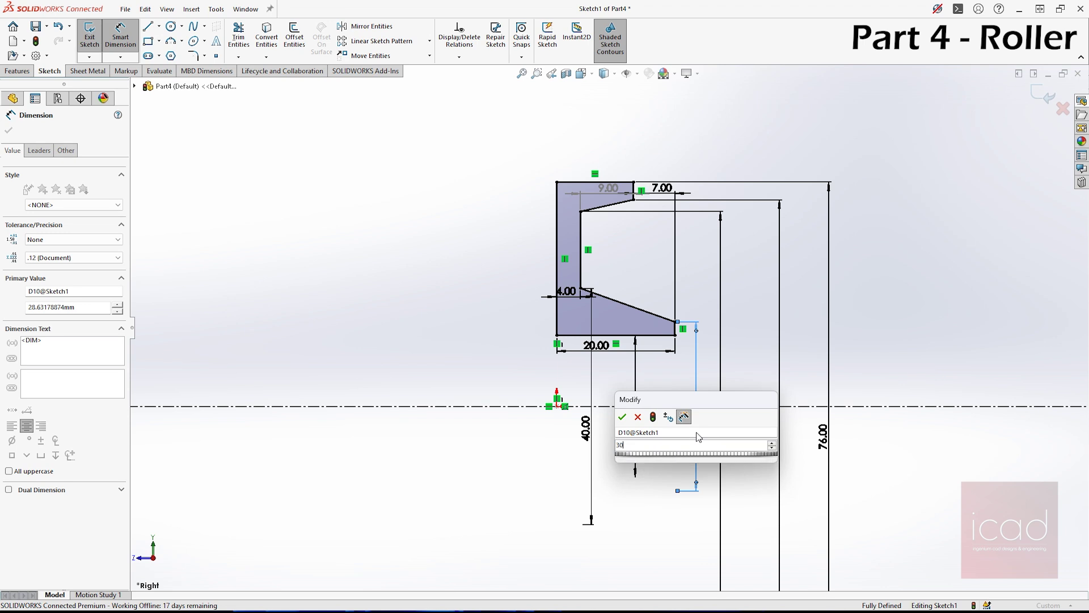
{"action": "key", "text": "Return"}
{"action": "key", "text": "Escape"}
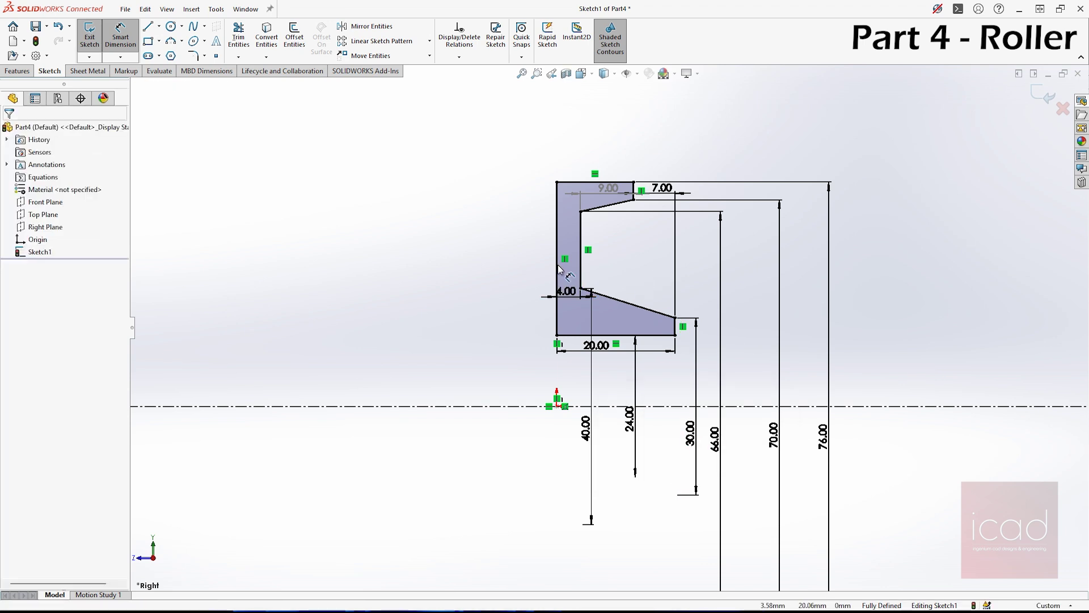
Convert the profile's long outer vertical edge to construction geometry and mirror the remaining profile lines about it.
{"action": "left_click", "coordinate": [558, 270]}
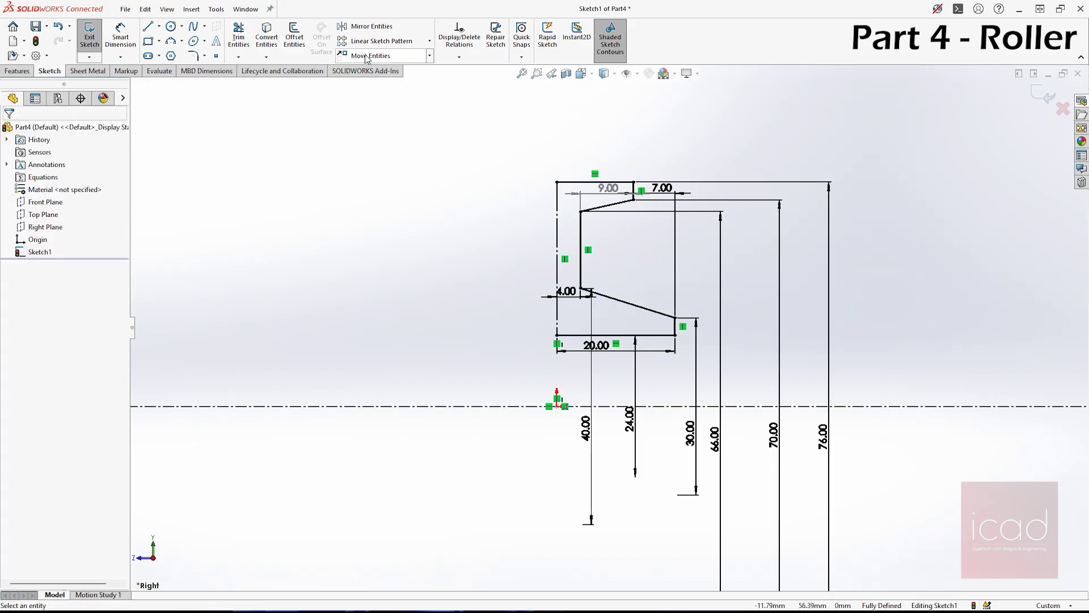
{"action": "left_click", "coordinate": [368, 26]}
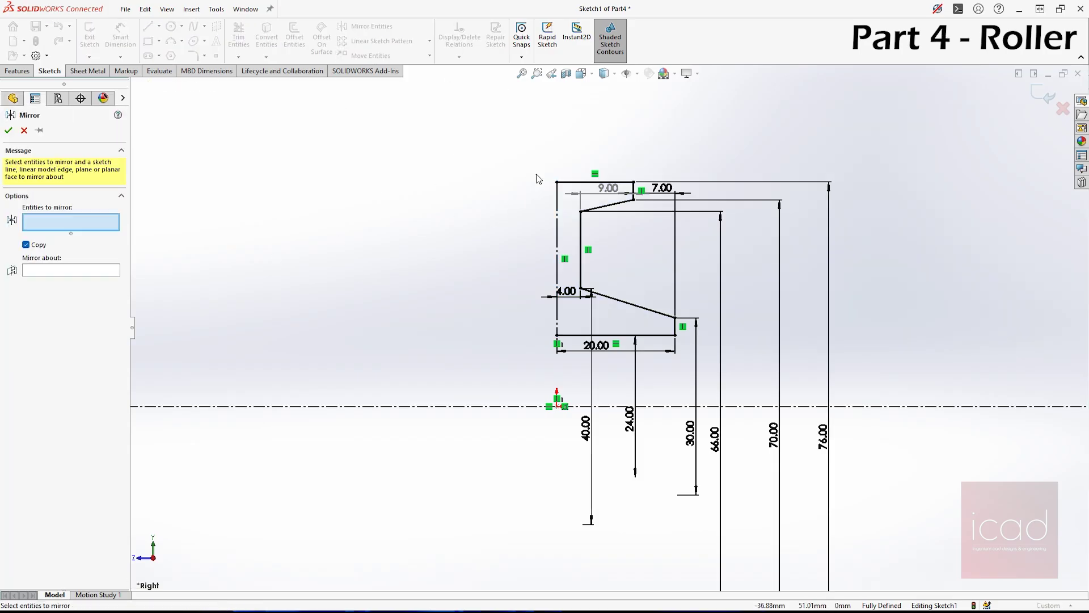
{"action": "left_click_drag", "start_coordinate": [489, 123], "coordinate": [712, 365]}
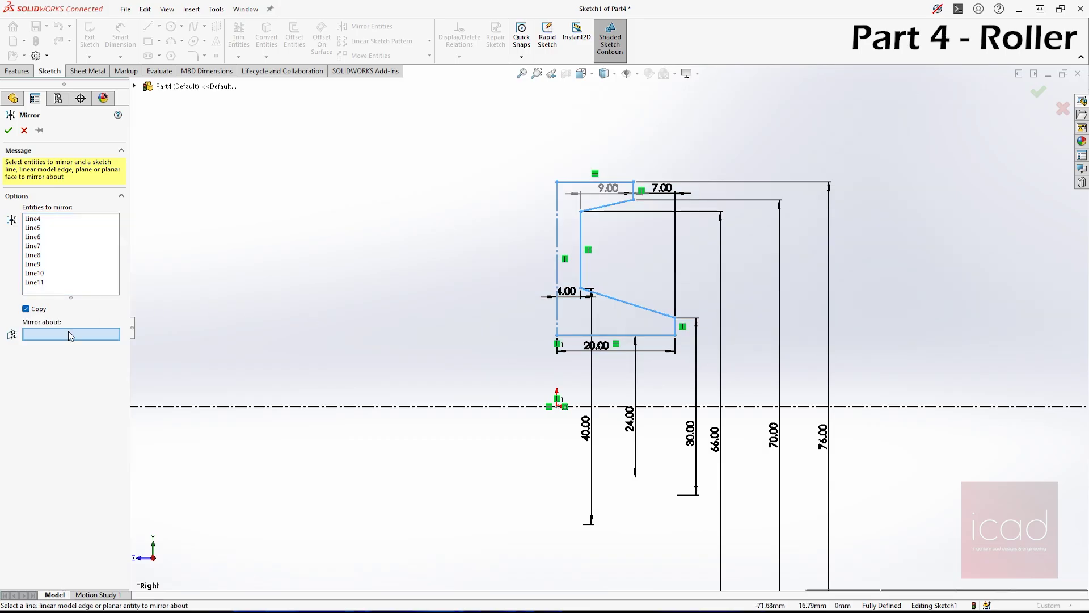
{"action": "left_click", "coordinate": [558, 252]}
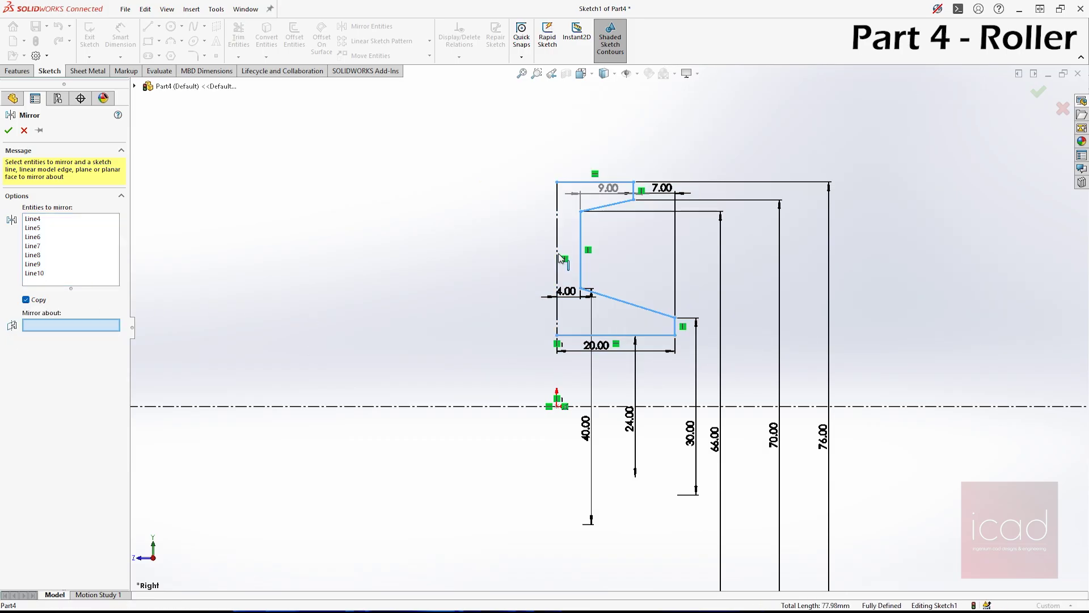
{"action": "right_click", "coordinate": [559, 253]}
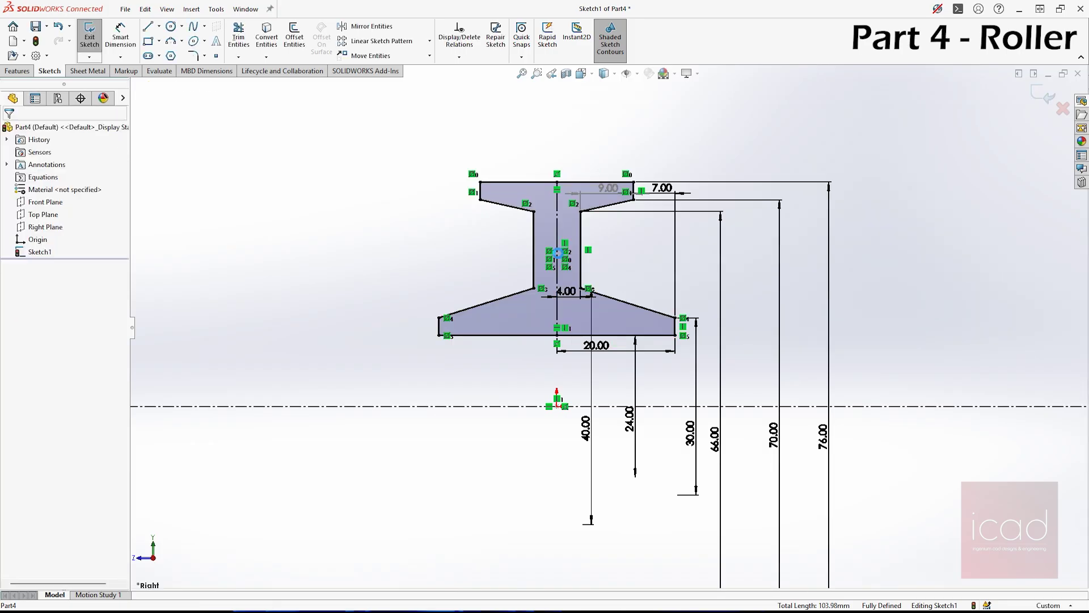
Revolve the mirrored roller profile 360 degrees about the horizontal centerline.
{"action": "left_click", "coordinate": [21, 71]}
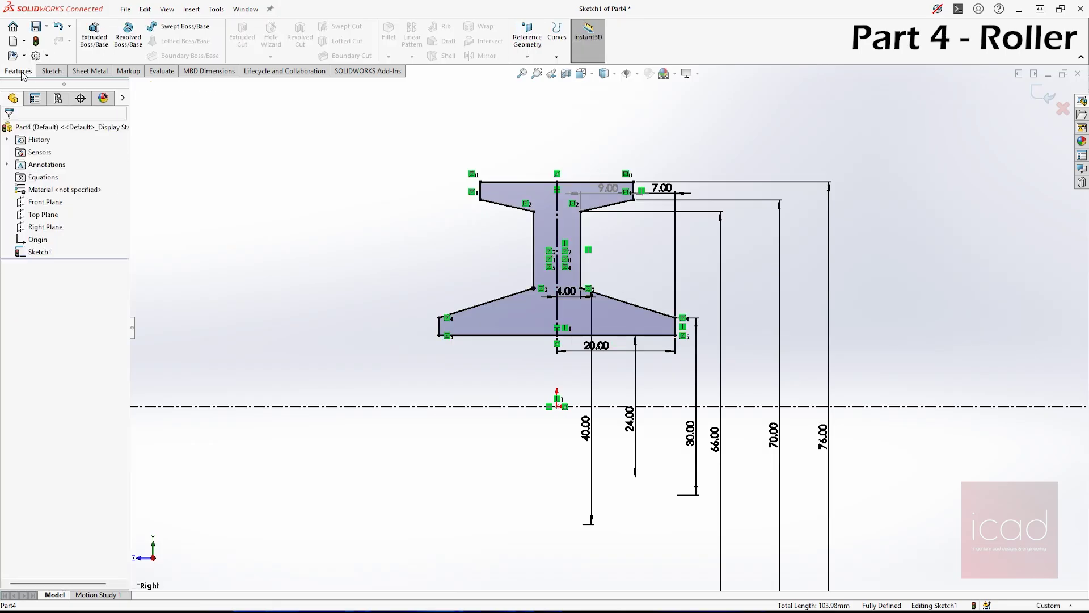
{"action": "left_click", "coordinate": [129, 35]}
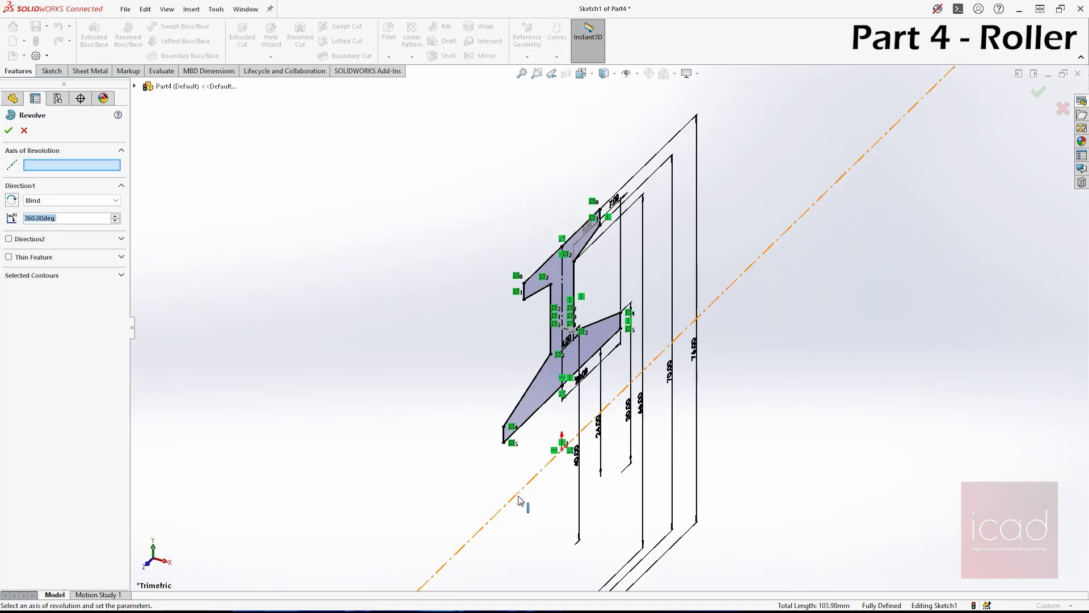
{"action": "left_click", "coordinate": [519, 499]}
{"action": "right_click", "coordinate": [519, 496]}
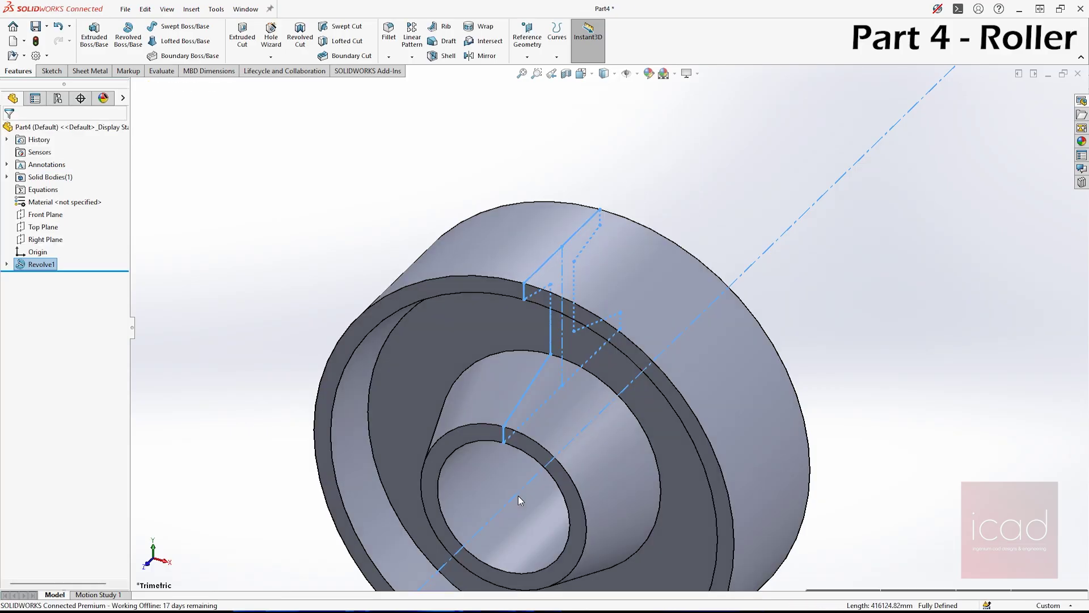
{"action": "key", "text": "f"}
{"action": "left_click", "coordinate": [904, 303]}
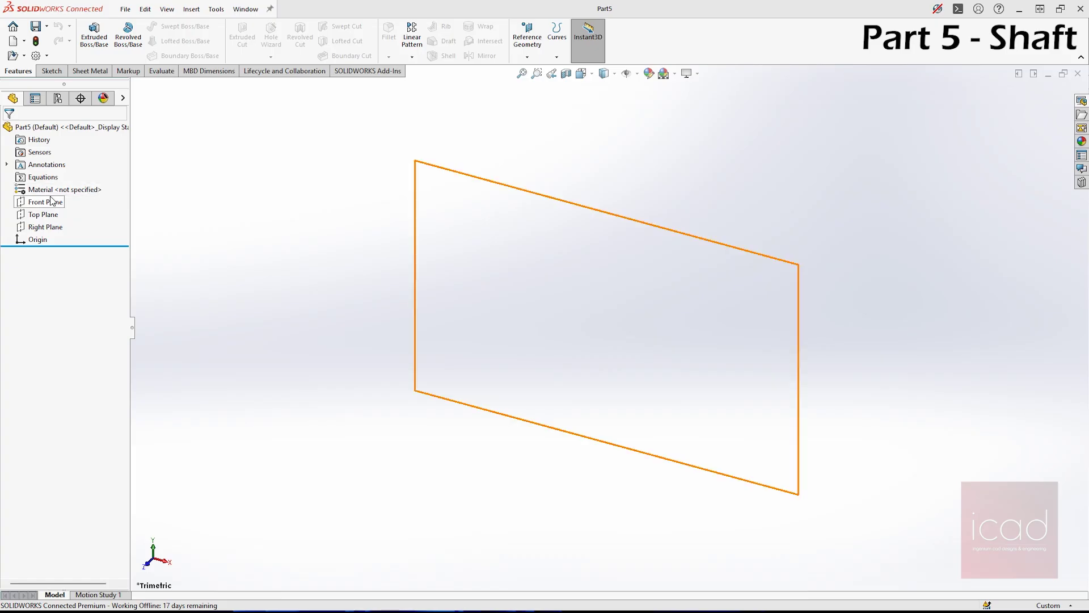
Sketch a closed stepped shaft half-profile about 141 mm long on the Right Plane from the origin, with a raised middle section.
{"action": "left_click", "coordinate": [38, 227]}
{"action": "left_click", "coordinate": [47, 207]}
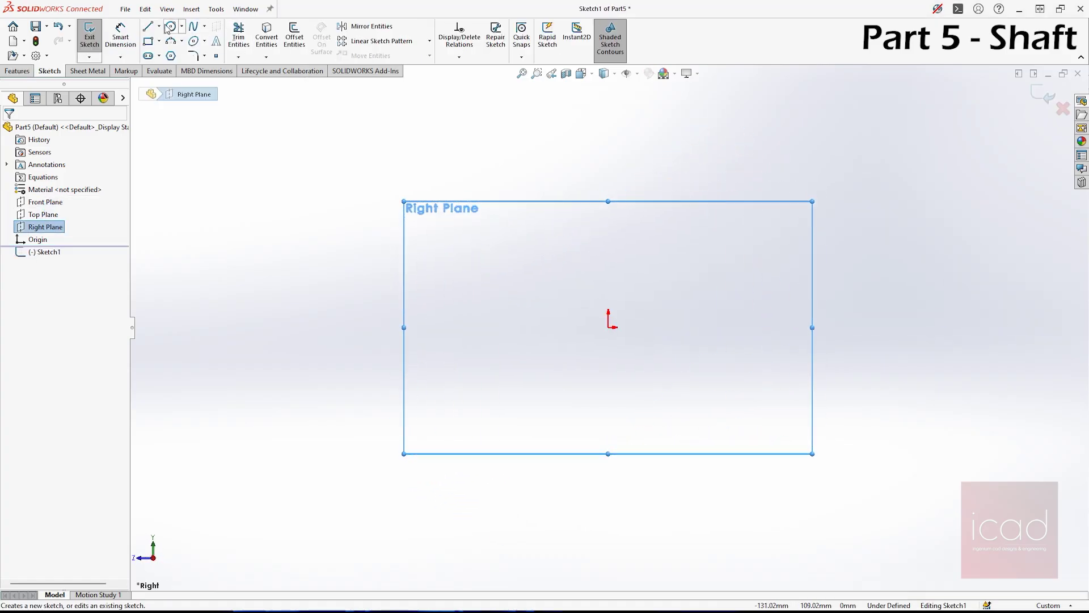
{"action": "left_click", "coordinate": [148, 26]}
{"action": "left_click", "coordinate": [608, 327]}
{"action": "left_click", "coordinate": [608, 302]}
{"action": "left_click", "coordinate": [662, 302]}
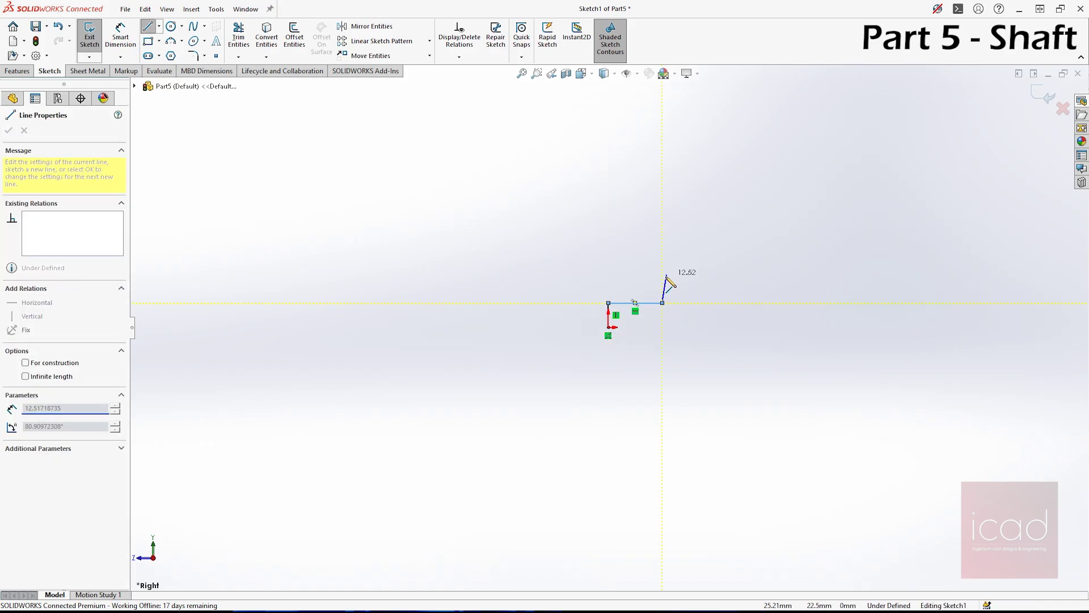
{"action": "left_click", "coordinate": [662, 277]}
{"action": "left_click", "coordinate": [878, 277]}
{"action": "left_click", "coordinate": [878, 302]}
{"action": "left_click", "coordinate": [933, 302]}
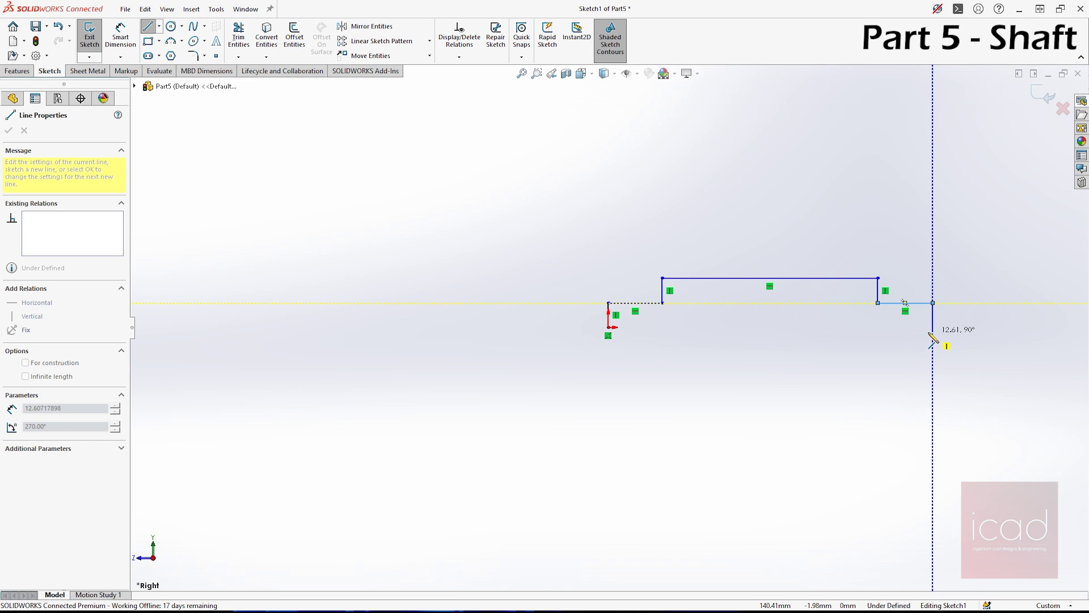
{"action": "left_click", "coordinate": [933, 328]}
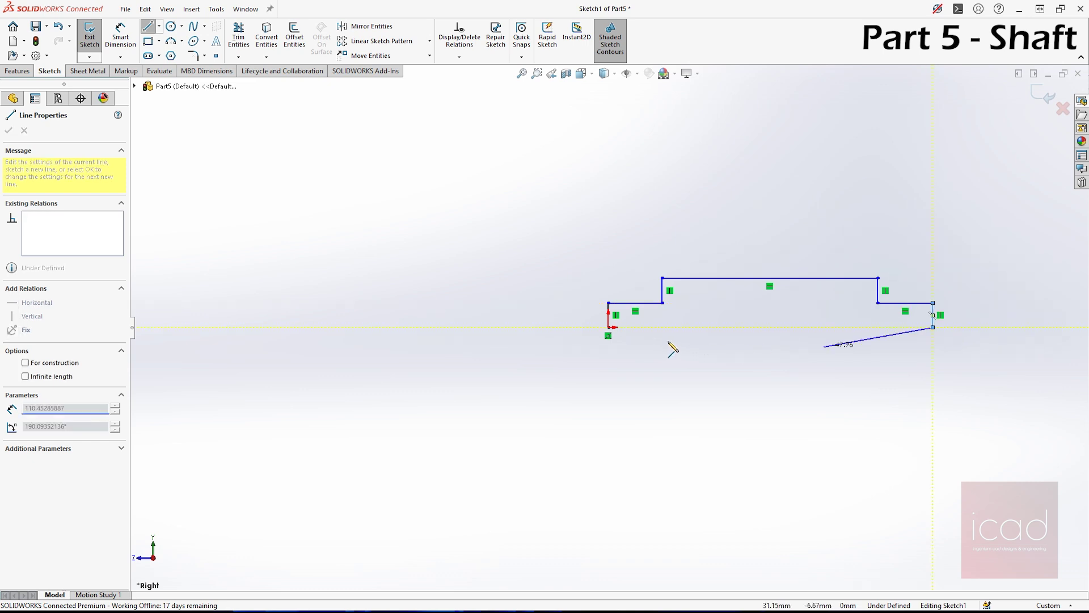
{"action": "left_click", "coordinate": [609, 327]}
{"action": "scroll", "coordinate": [868, 341], "scroll_direction": "down", "scroll_amount": 3}
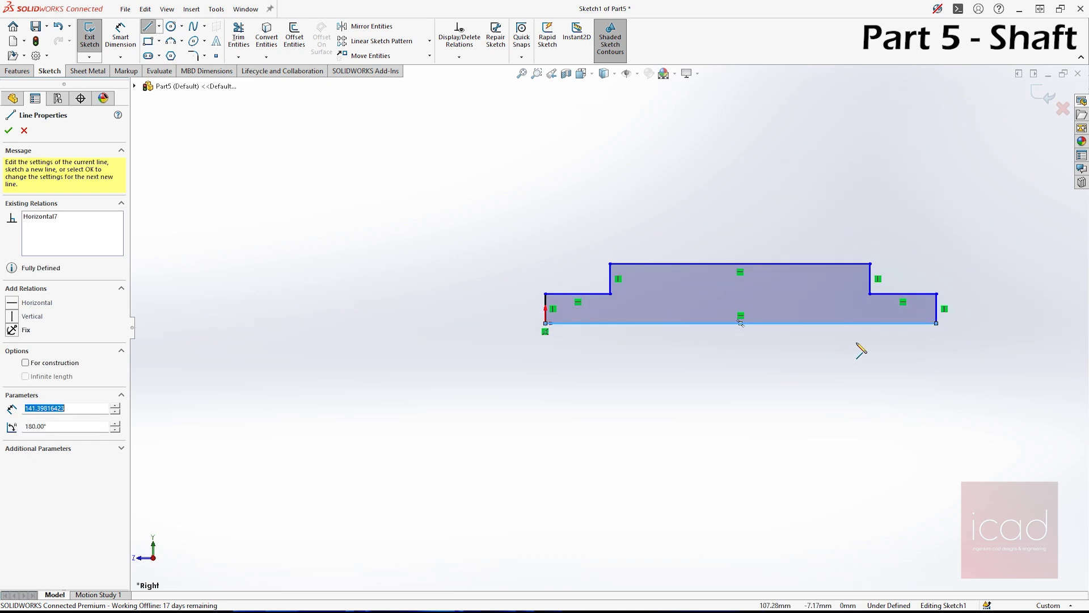
Dimension the shaft profile's full-length bottom line at 80 mm.
{"action": "key", "text": "Escape"}
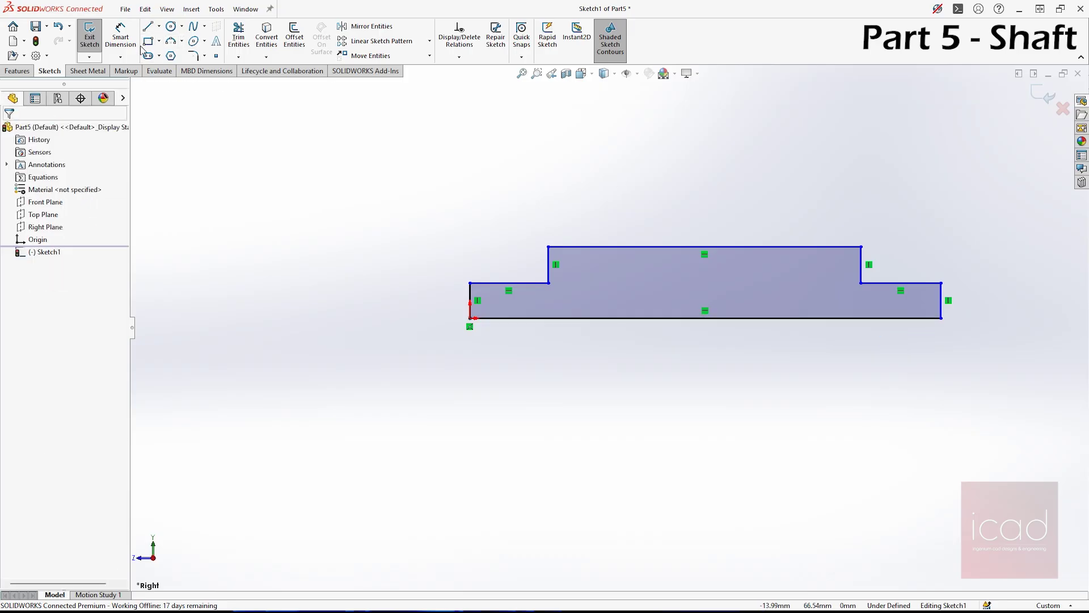
{"action": "left_click", "coordinate": [121, 46]}
{"action": "left_click", "coordinate": [555, 318]}
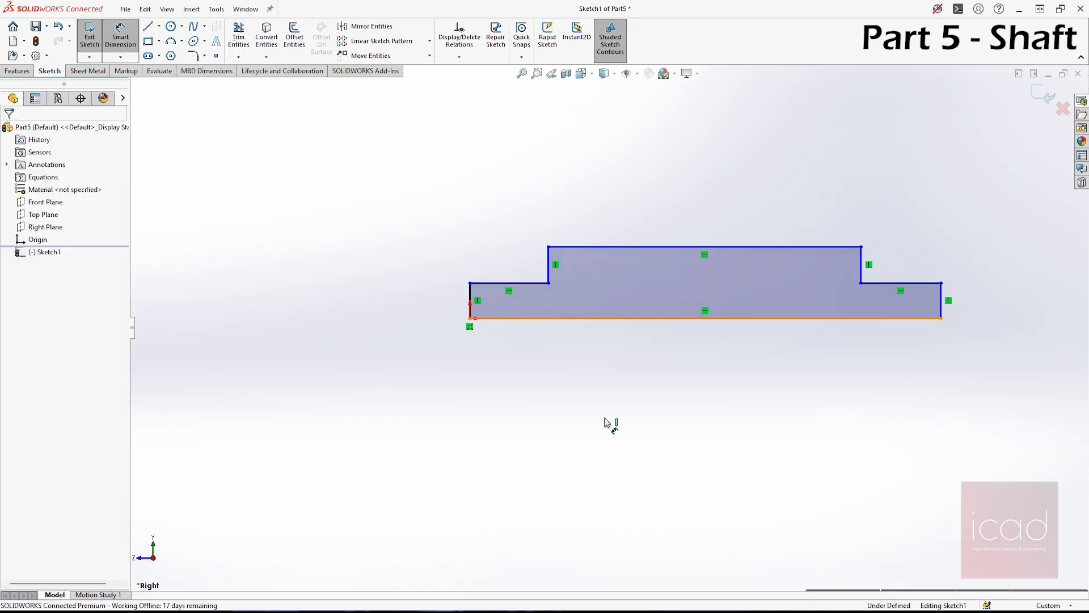
{"action": "left_click", "coordinate": [650, 426]}
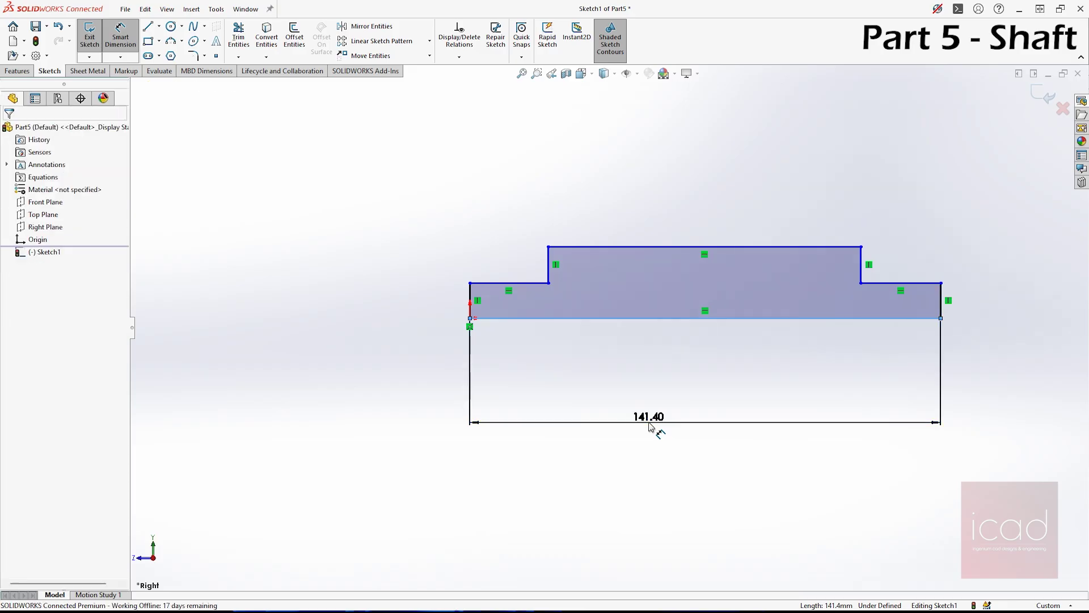
{"action": "type", "text": "80"}
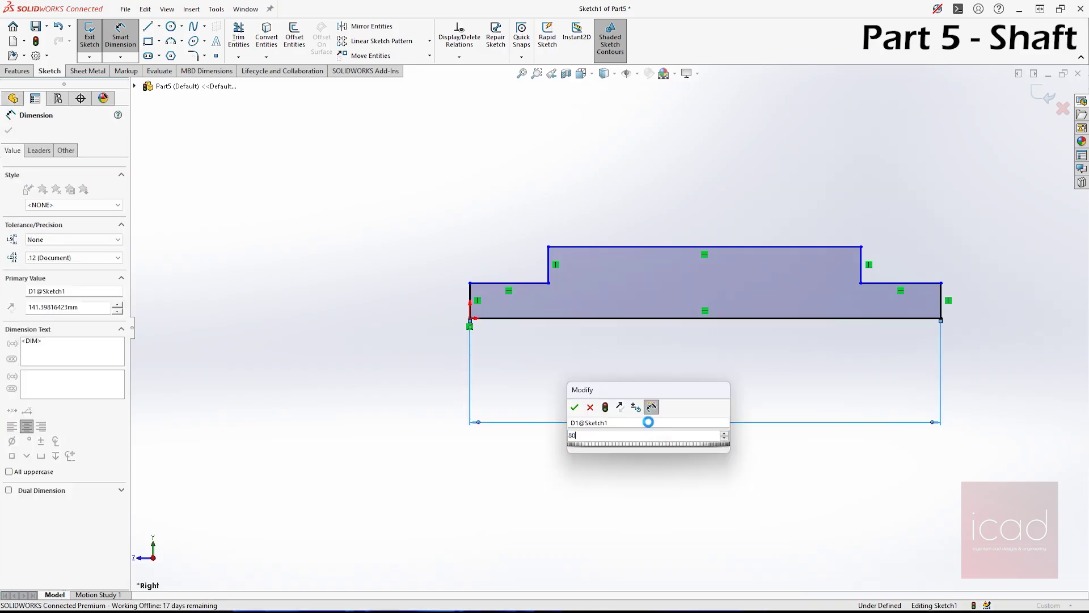
{"action": "key", "text": "Return"}
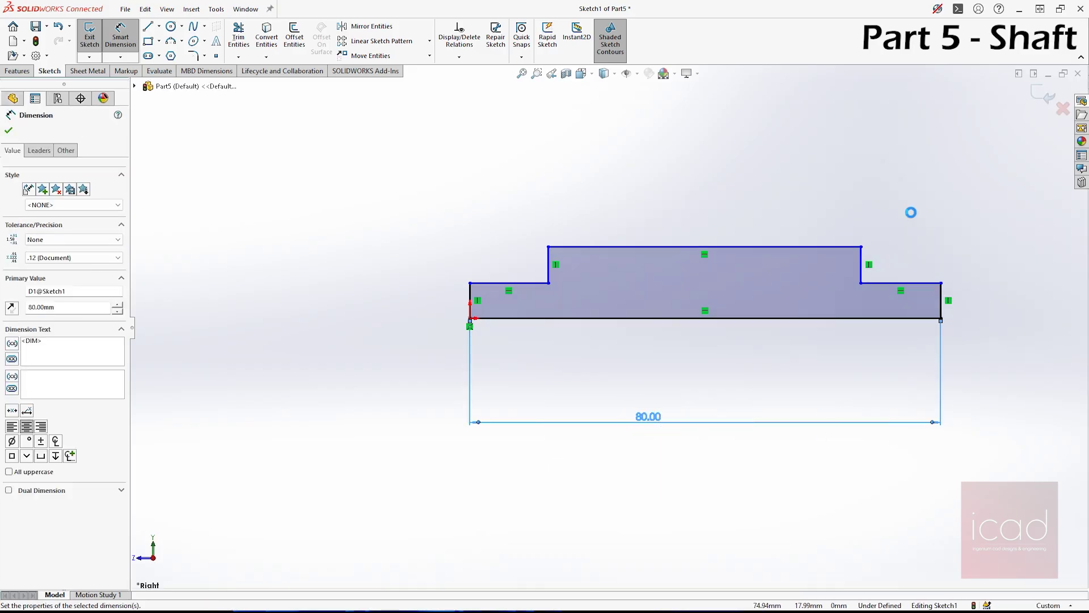
Dimension the horizontal step lines at both ends of the shaft profile at 15 mm each.
{"action": "scroll", "coordinate": [919, 249], "scroll_direction": "down", "scroll_amount": 2}
{"action": "left_click", "coordinate": [413, 304]}
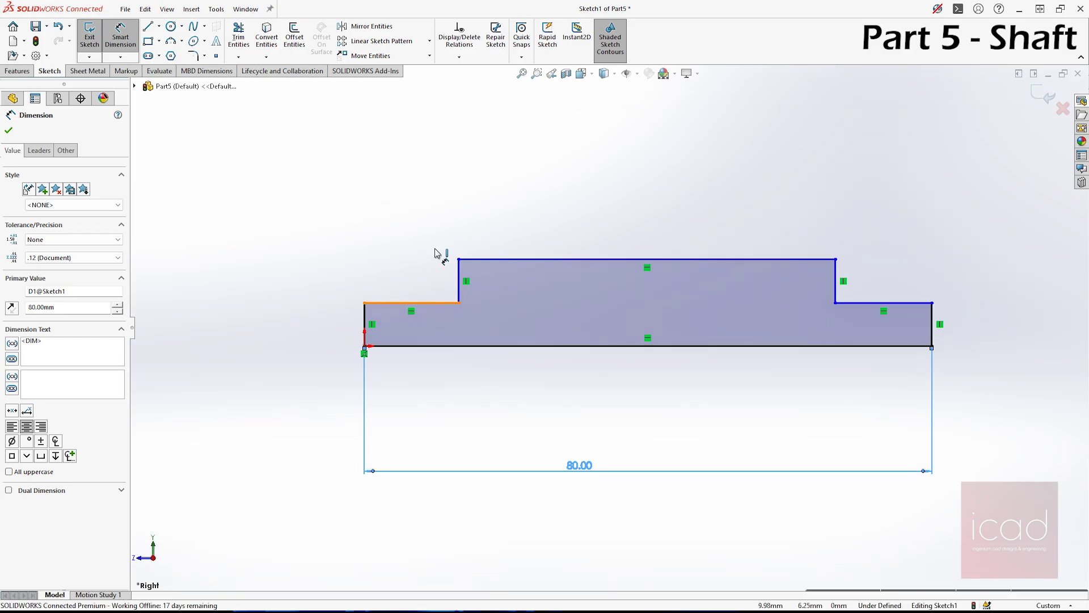
{"action": "left_click", "coordinate": [407, 210]}
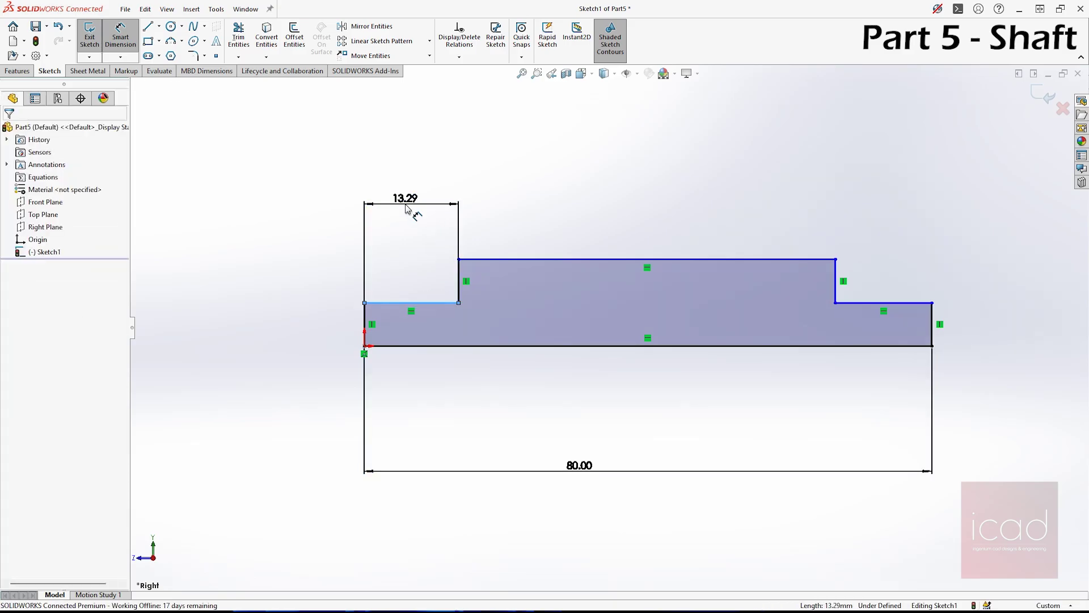
{"action": "type", "text": "15"}
{"action": "key", "text": "Return"}
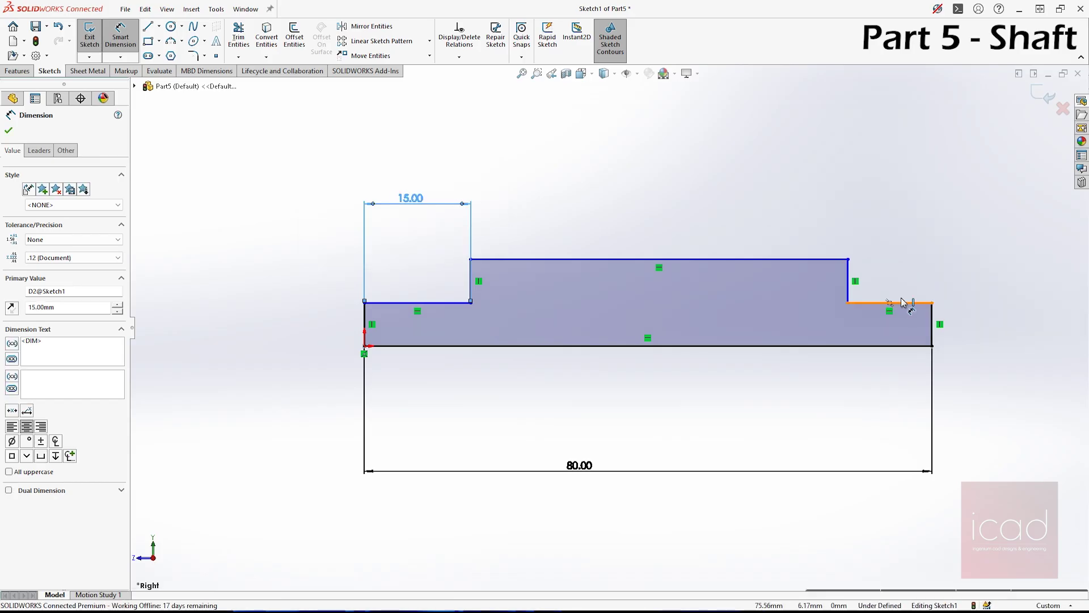
{"action": "left_click", "coordinate": [903, 303]}
{"action": "left_click", "coordinate": [904, 205]}
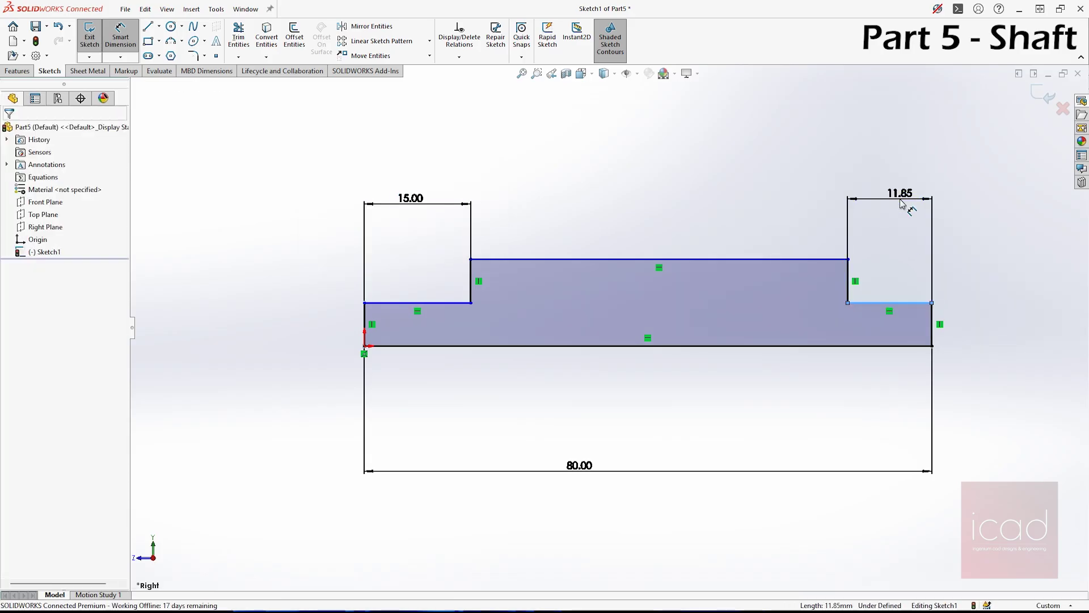
{"action": "type", "text": "15"}
{"action": "key", "text": "Return"}
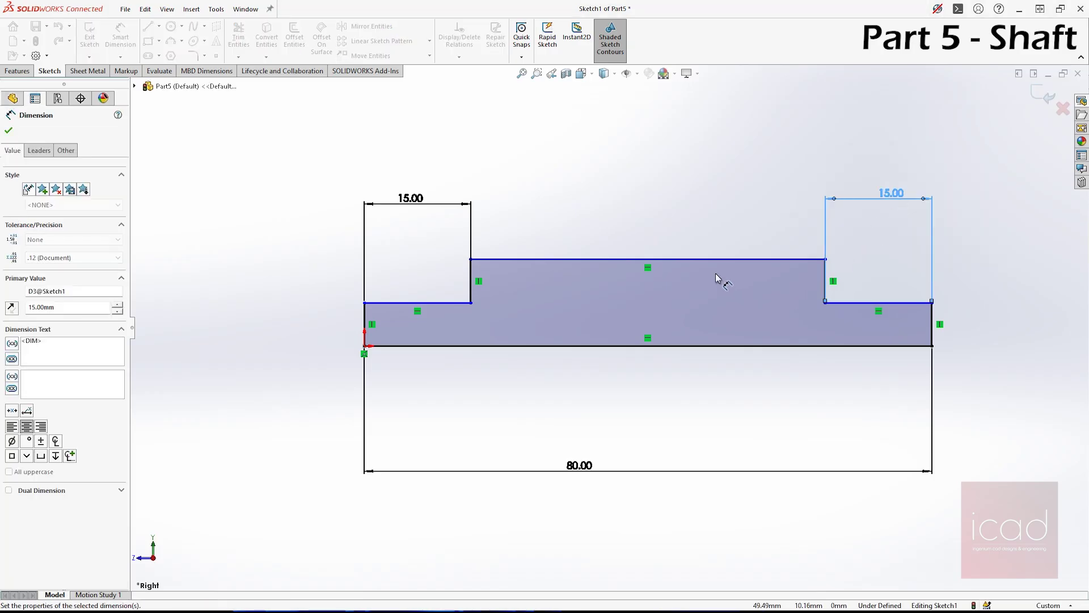
{"action": "left_click", "coordinate": [720, 256]}
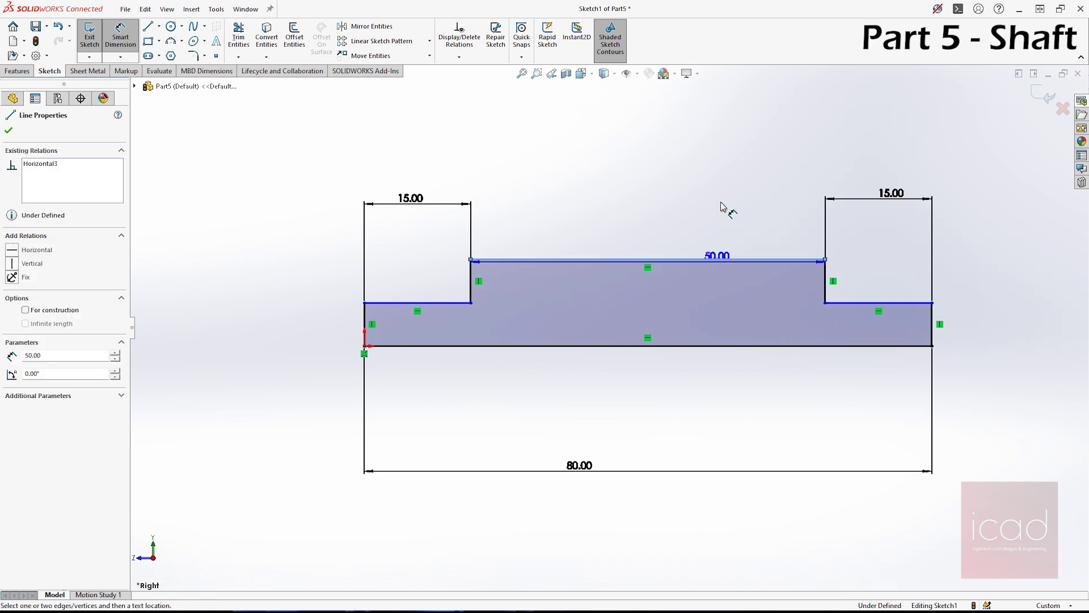
{"action": "key", "text": "Escape"}
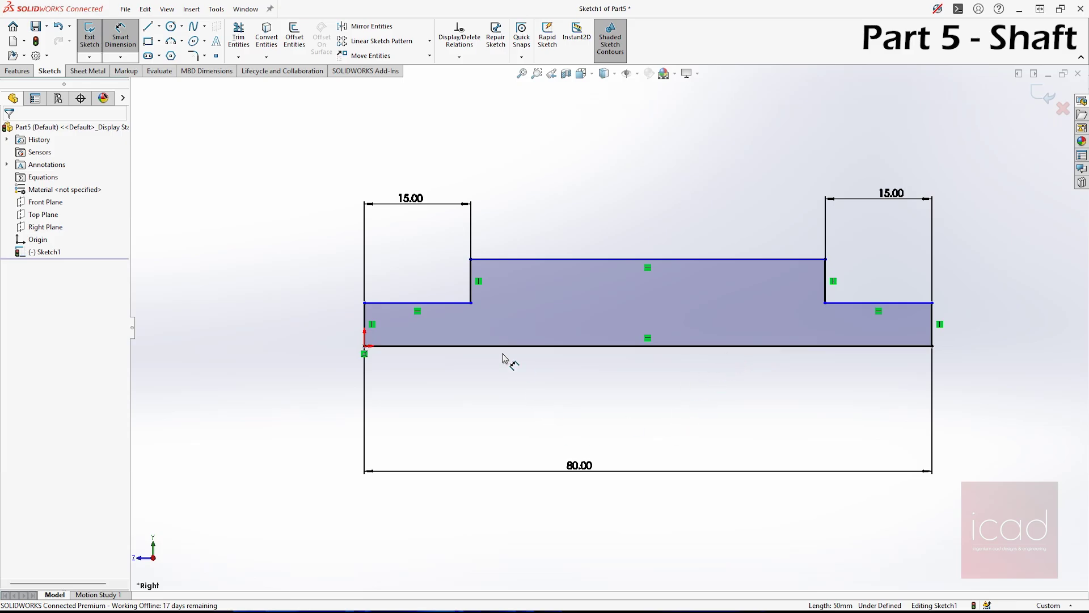
Dimension the height from the profile's bottom line to the step line at the origin end at 6 mm.
{"action": "left_click", "coordinate": [407, 303]}
{"action": "left_click", "coordinate": [426, 347]}
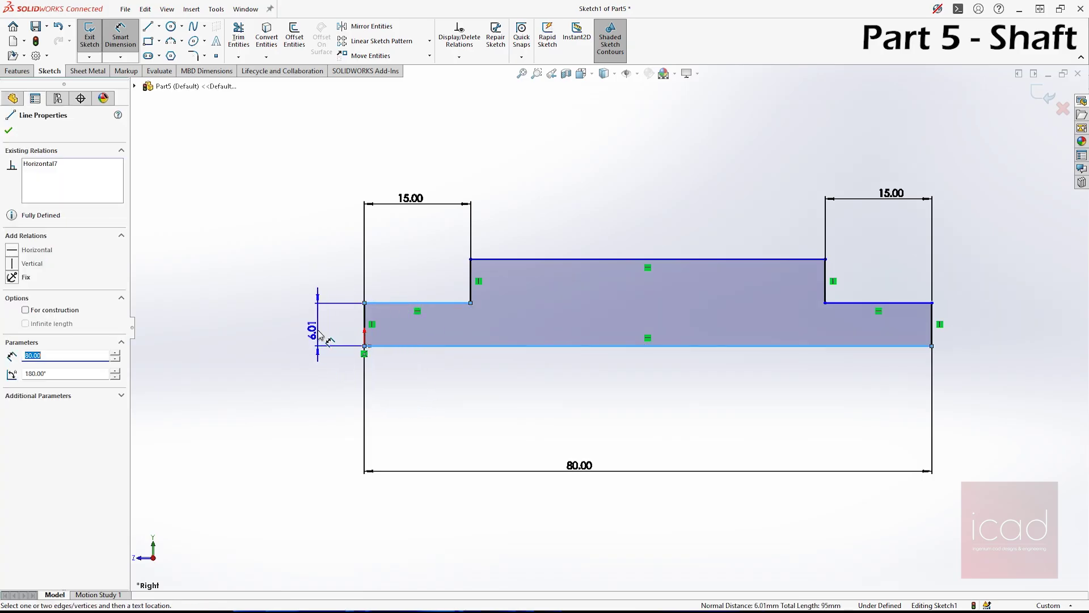
{"action": "left_click", "coordinate": [320, 334]}
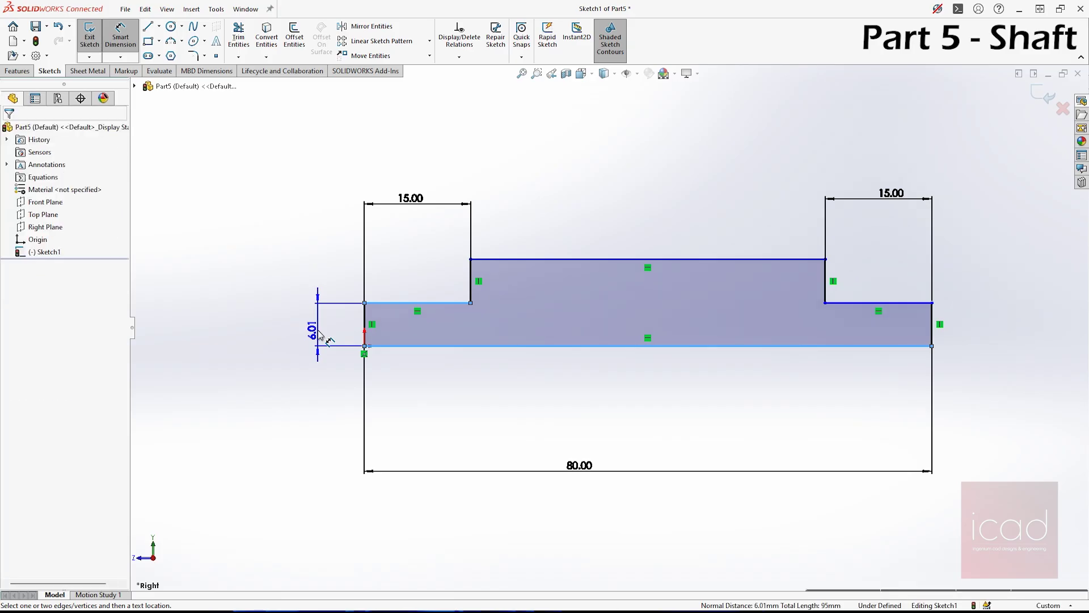
{"action": "type", "text": "6"}
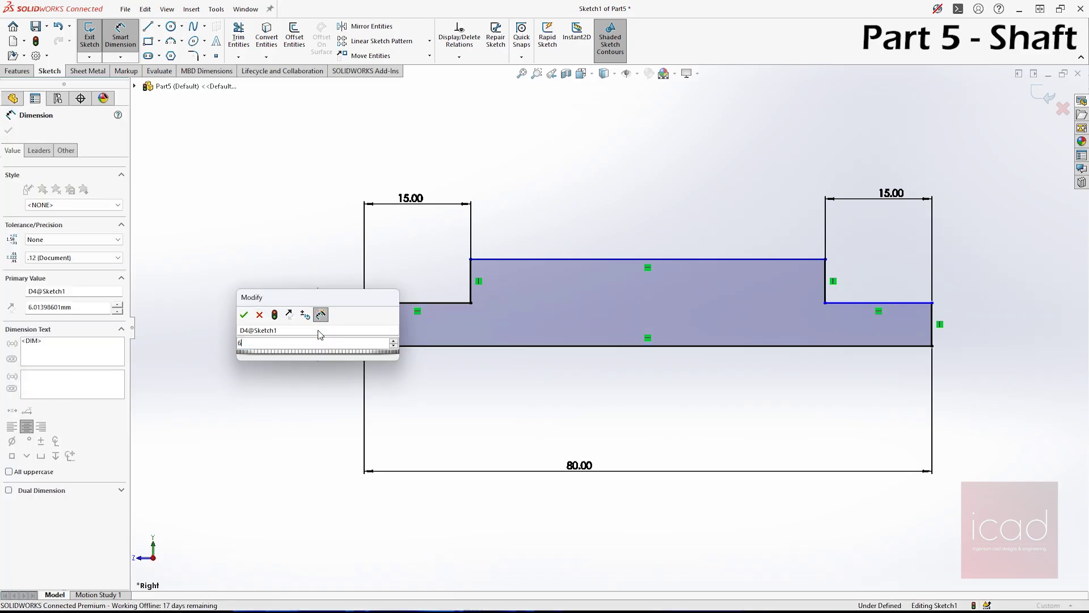
{"action": "key", "text": "Return"}
{"action": "key", "text": "Escape"}
Make the horizontal step lines at the two ends of the profile collinear.
{"action": "left_click", "coordinate": [879, 303]}
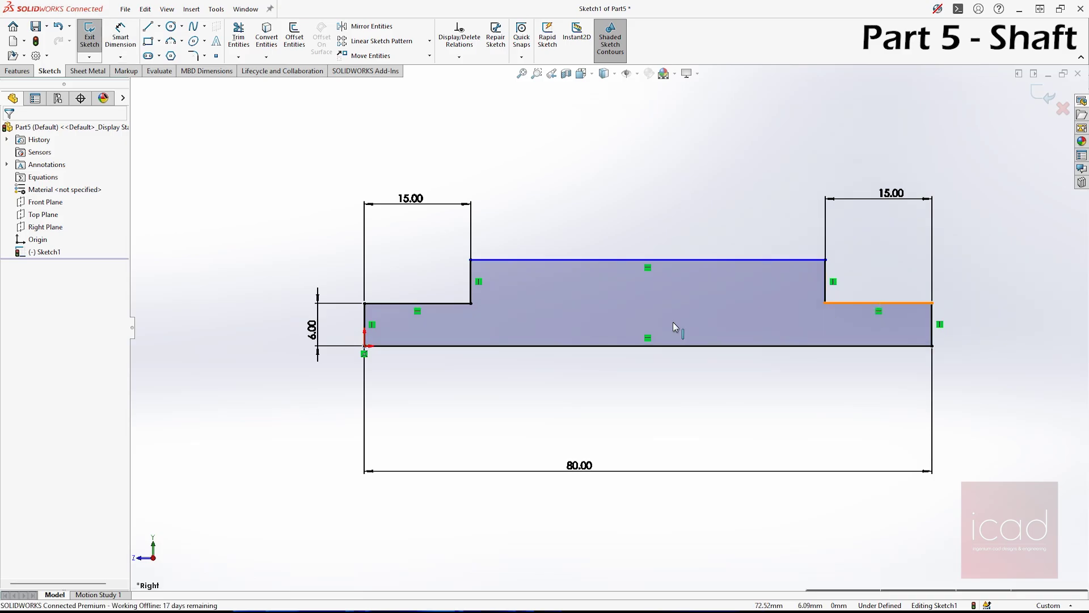
{"action": "left_click", "coordinate": [417, 302], "text": "ctrl"}
{"action": "left_click", "coordinate": [495, 253]}
{"action": "key", "text": "Escape"}
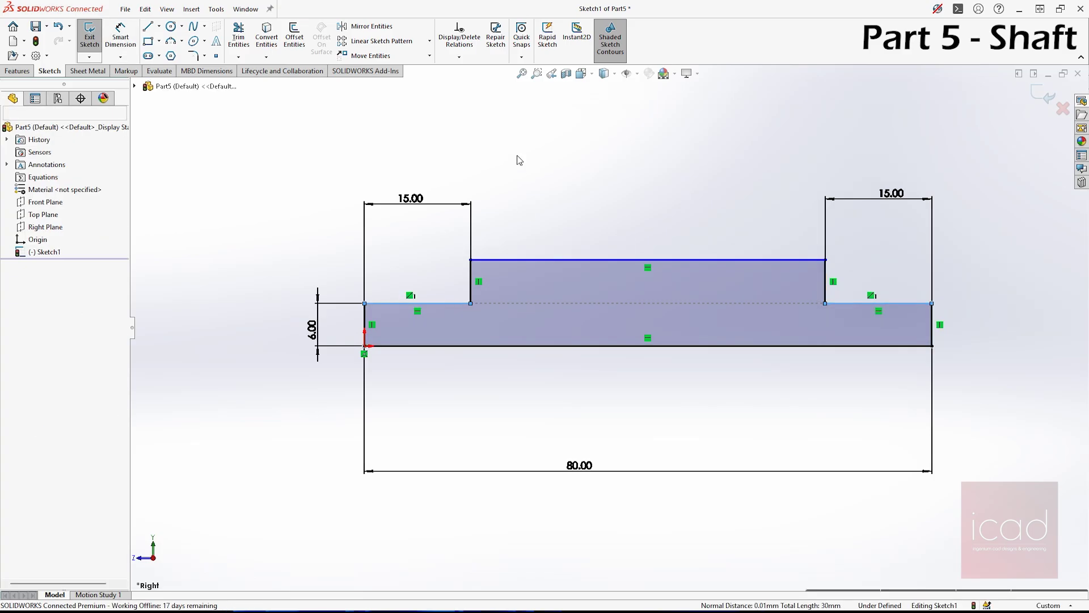
Dimension the height from the profile's bottom line to the raised middle section's upper line at 9 mm.
{"action": "left_click", "coordinate": [117, 45]}
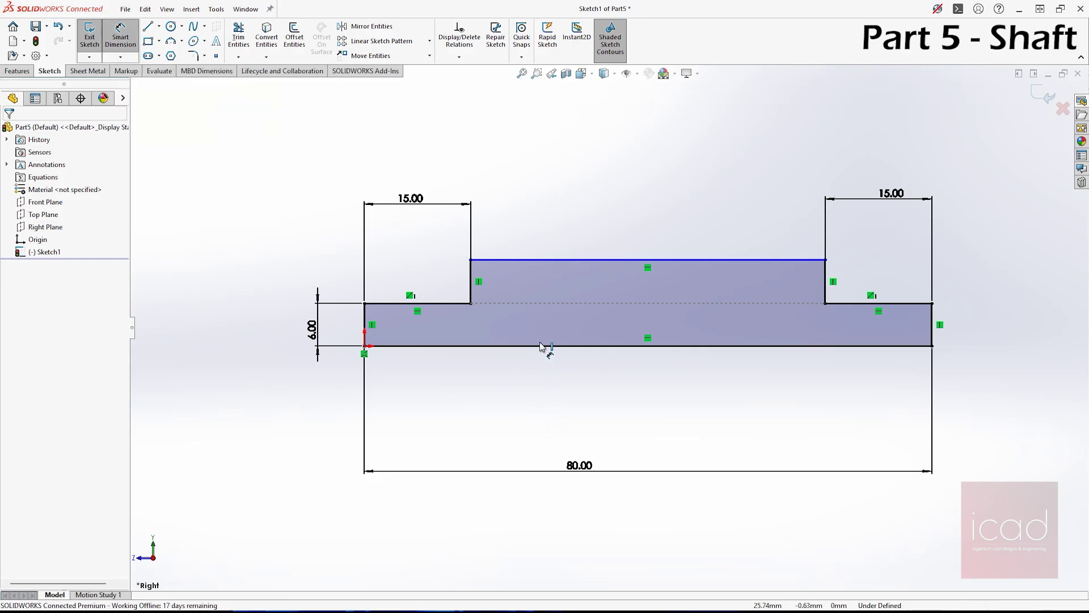
{"action": "left_click", "coordinate": [585, 260]}
{"action": "left_click", "coordinate": [574, 346]}
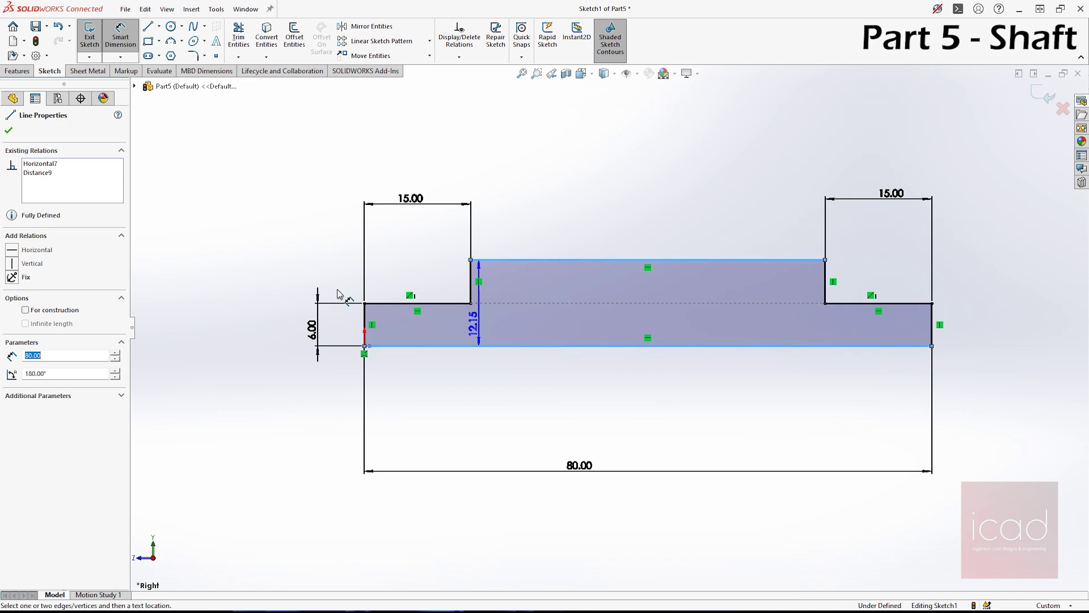
{"action": "left_click", "coordinate": [253, 299]}
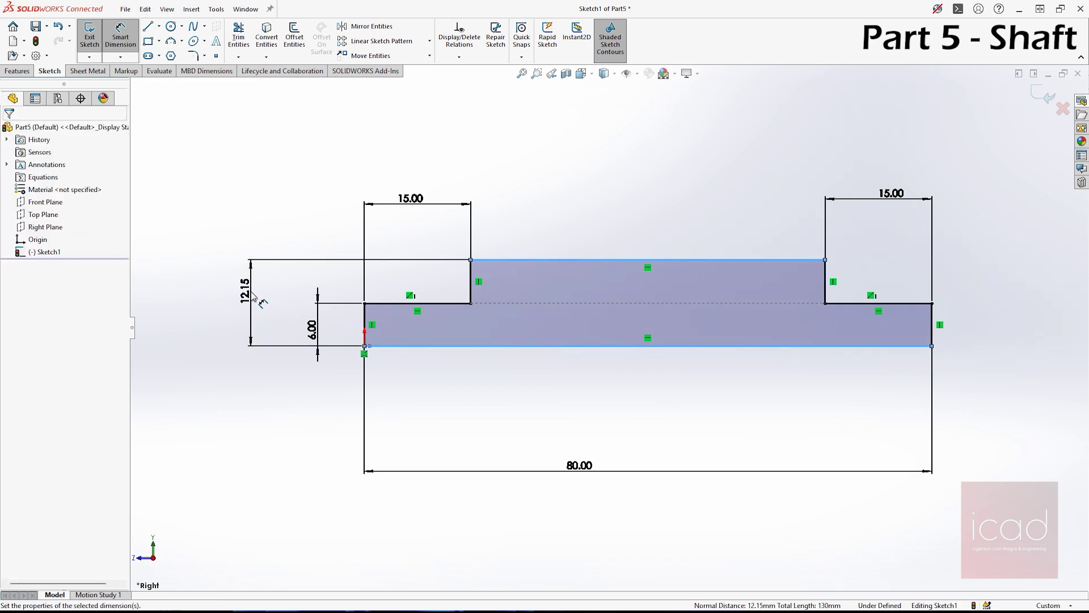
{"action": "key", "text": "Return"}
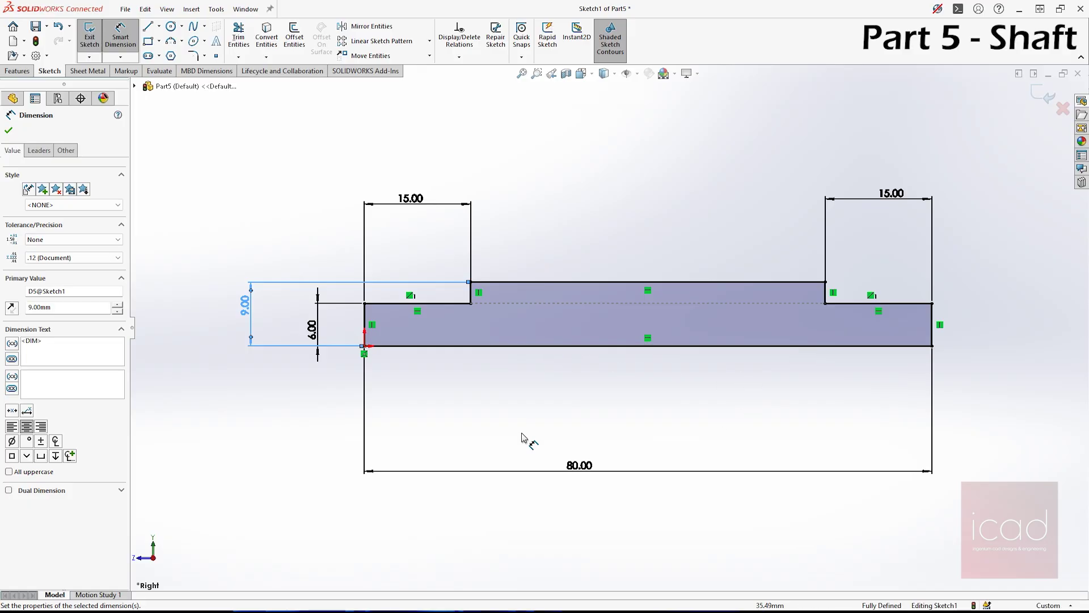
{"action": "scroll", "coordinate": [384, 349], "scroll_direction": "down", "scroll_amount": 1}
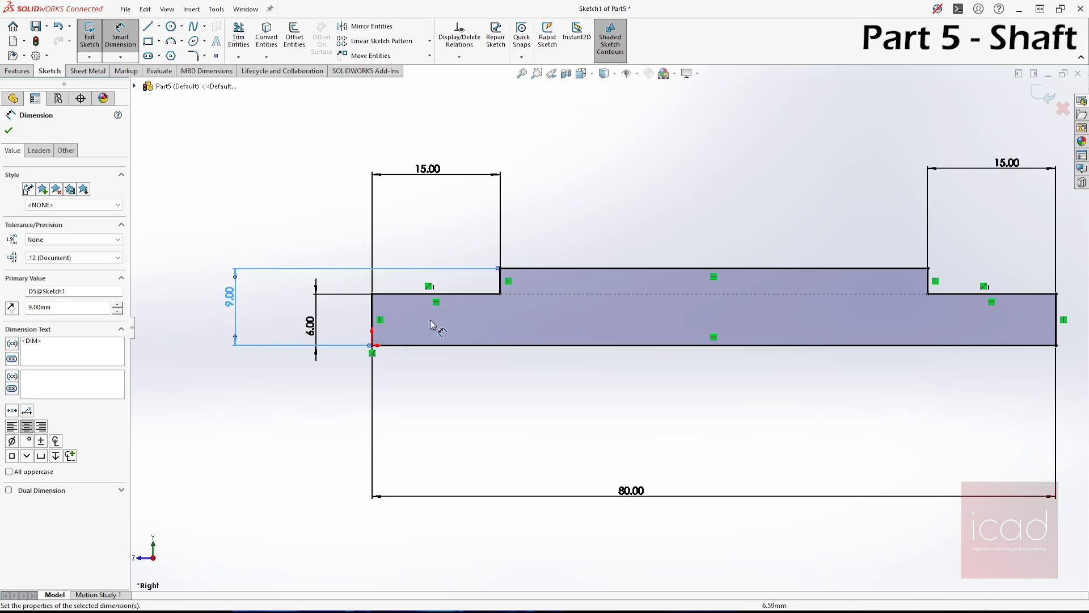
{"action": "scroll", "coordinate": [609, 327], "scroll_direction": "up", "scroll_amount": 1}
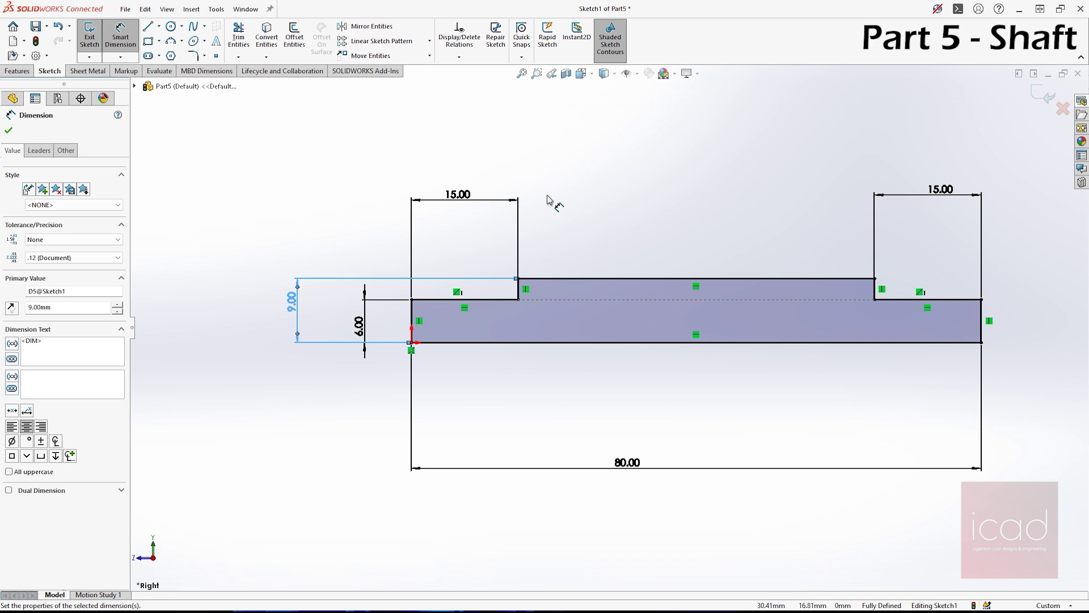
Revolve the stepped shaft profile 360 degrees about its long bottom line.
{"action": "left_click", "coordinate": [27, 77]}
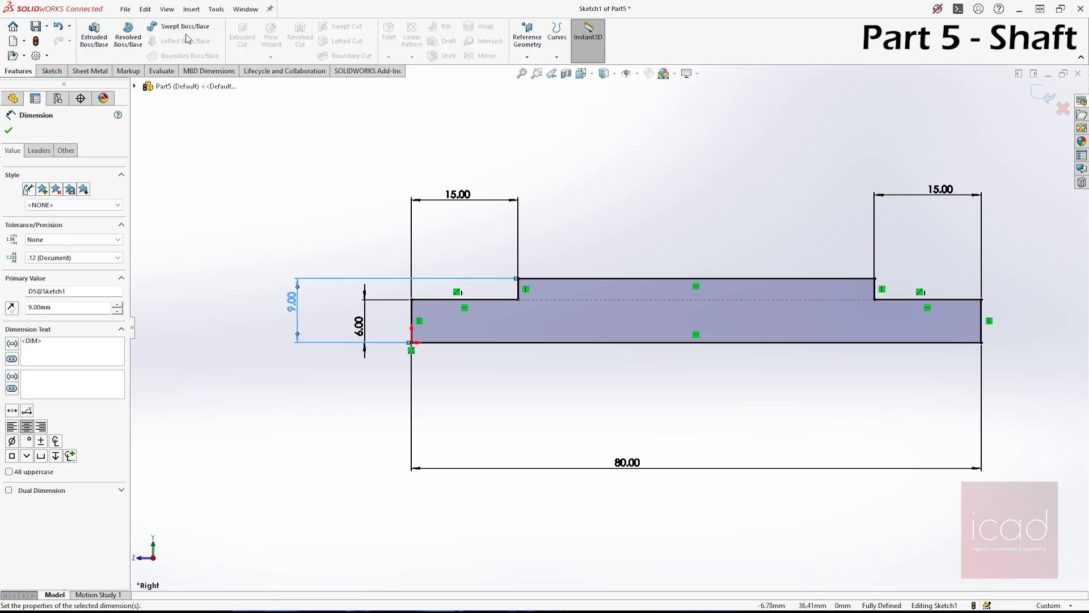
{"action": "left_click", "coordinate": [128, 35]}
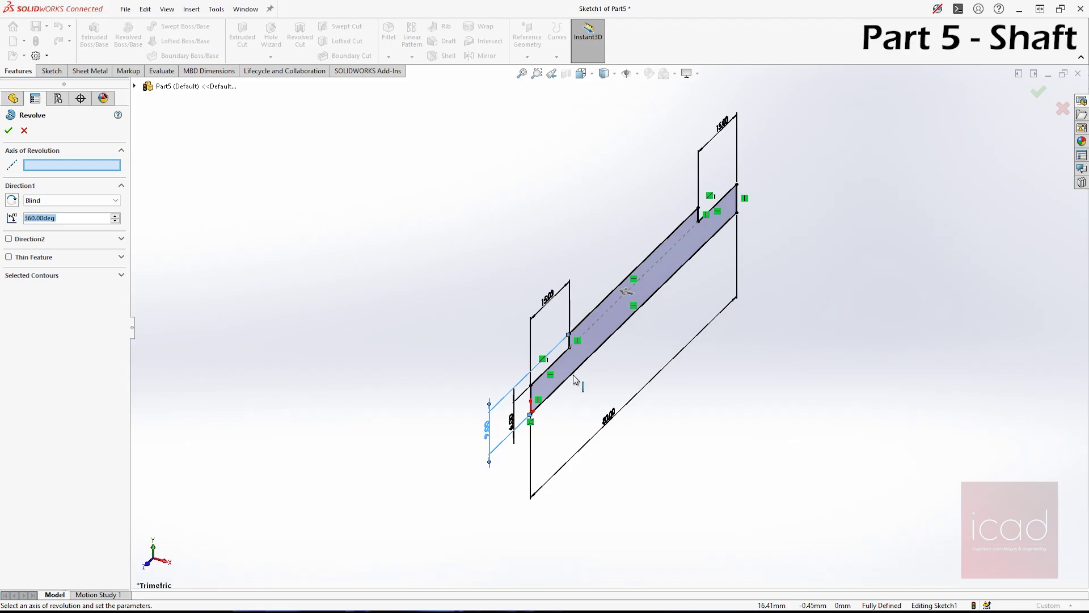
{"action": "left_click", "coordinate": [574, 377]}
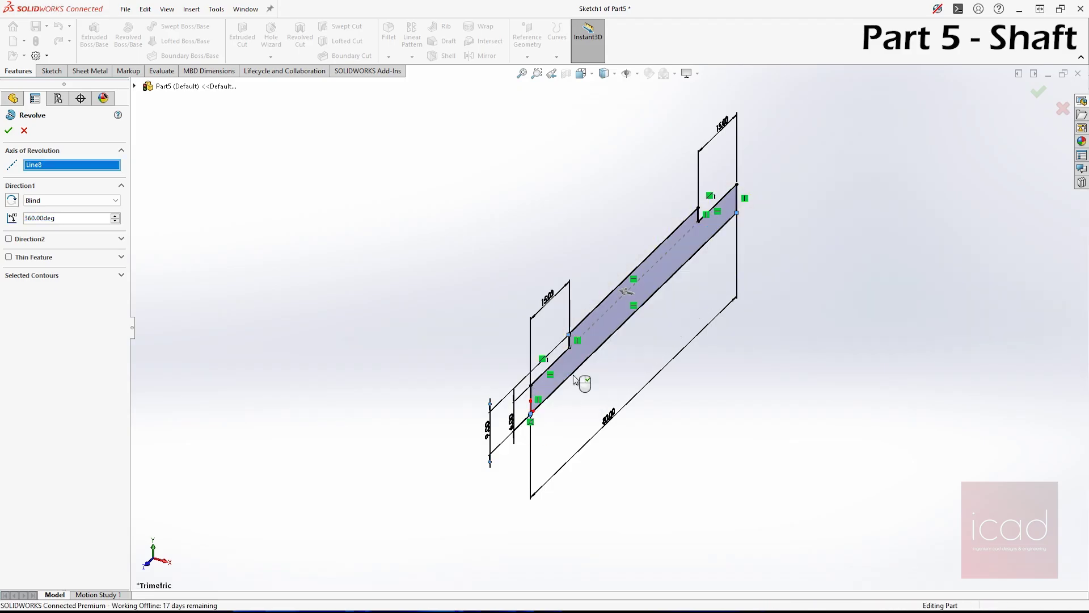
{"action": "right_click", "coordinate": [574, 377]}
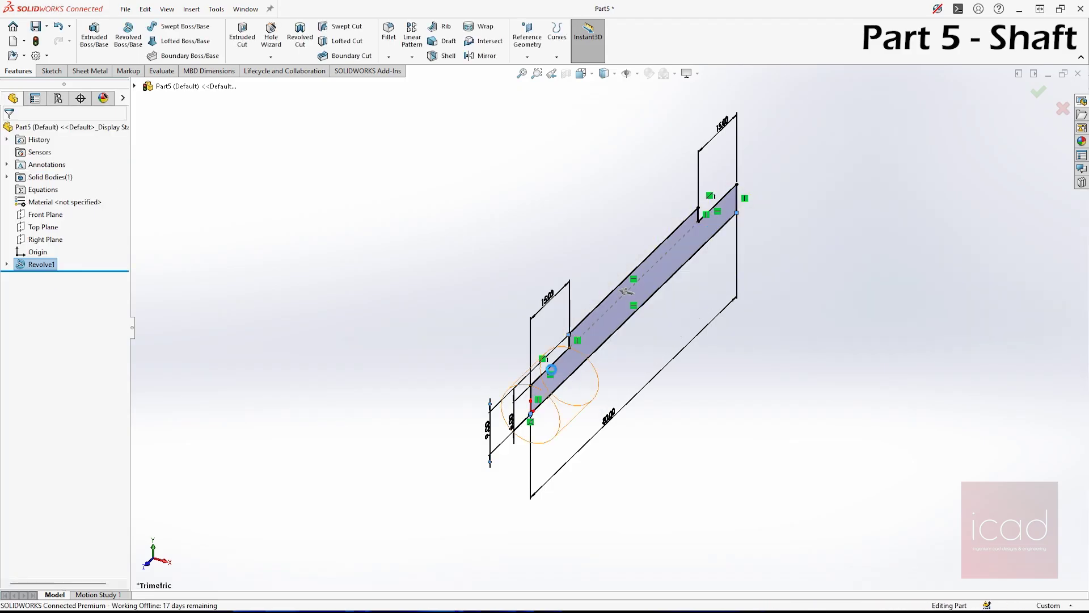
{"action": "left_click", "coordinate": [450, 384]}
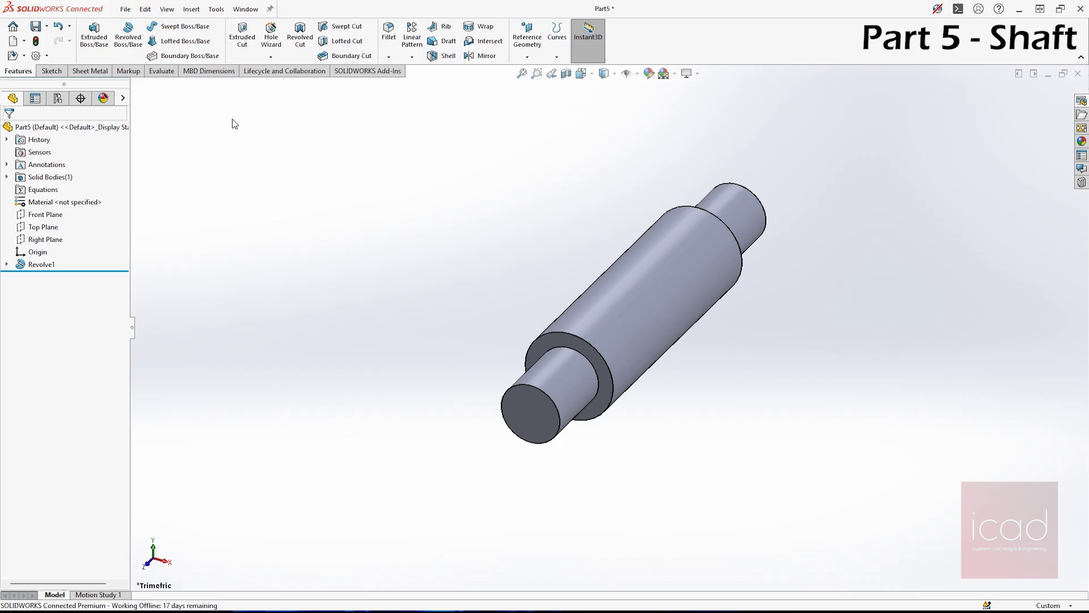
Chamfer the outer circular edges at both shaft ends with a 2 mm distance and 45-degree angle.
{"action": "left_click", "coordinate": [388, 57]}
{"action": "left_click", "coordinate": [403, 86]}
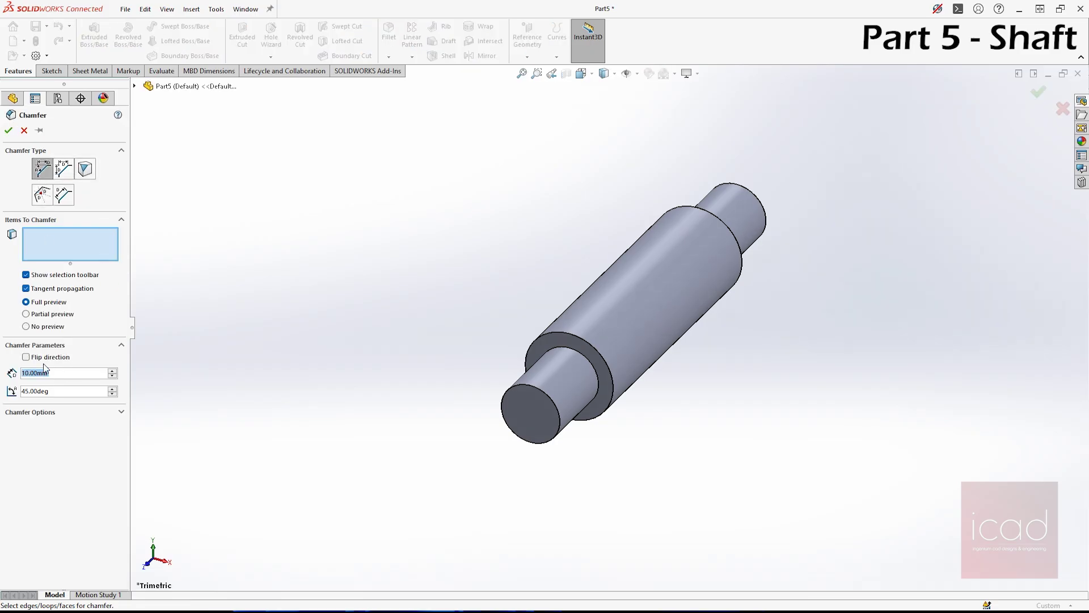
{"action": "type", "text": "2"}
{"action": "left_click", "coordinate": [553, 403]}
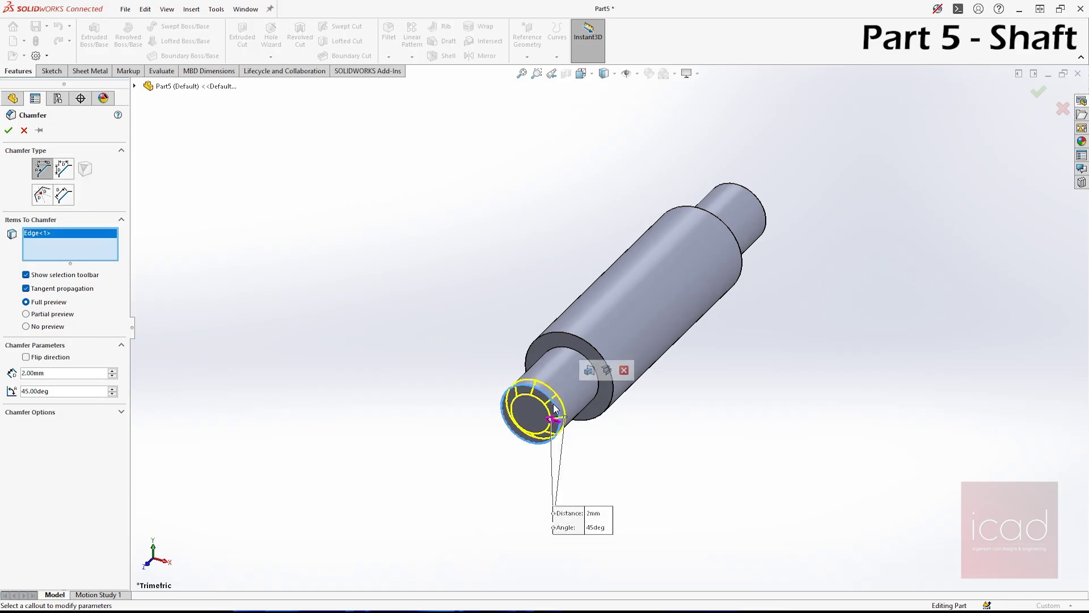
{"action": "left_click", "coordinate": [766, 215]}
{"action": "key", "text": "Return"}
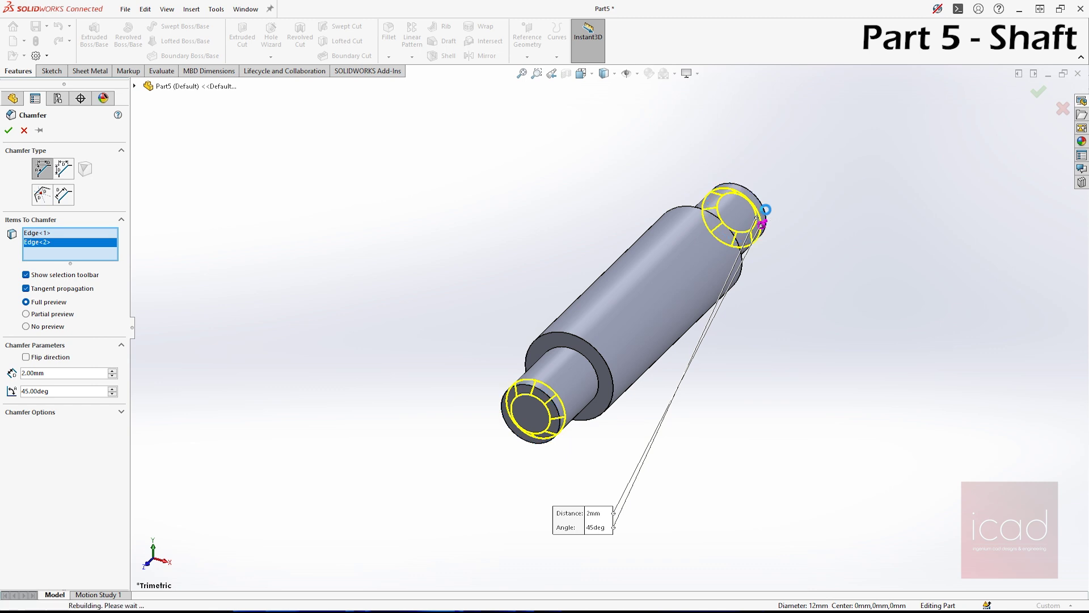
Cut a 6 mm ANSI Metric dowel hole through all, centred at the origin on the shaft's end face.
{"action": "middle_click_drag", "start_coordinate": [623, 436], "coordinate": [622, 413]}
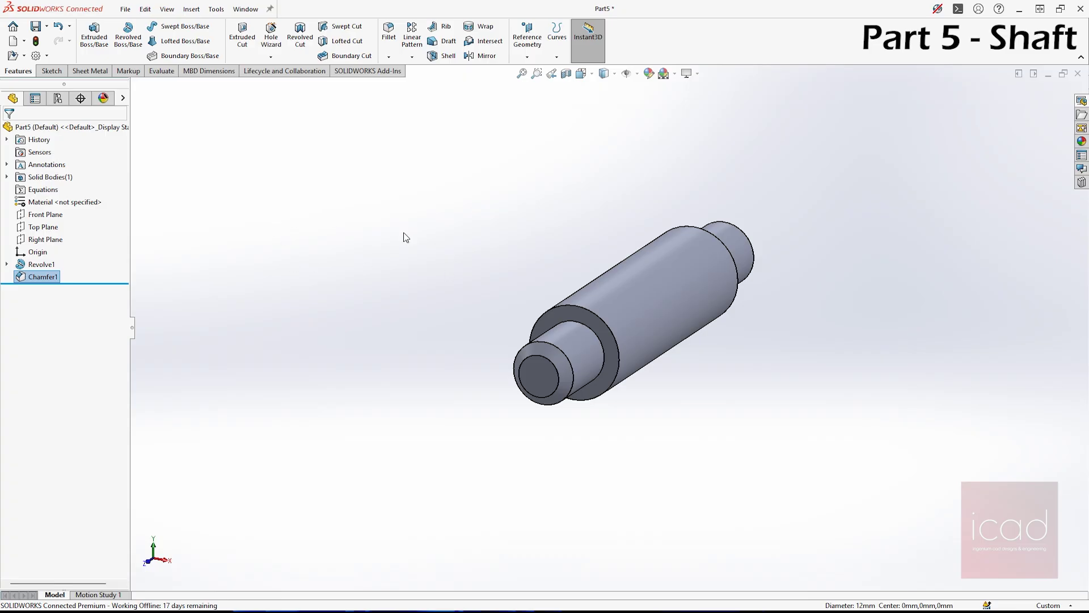
{"action": "middle_click_drag", "start_coordinate": [721, 350], "coordinate": [645, 335]}
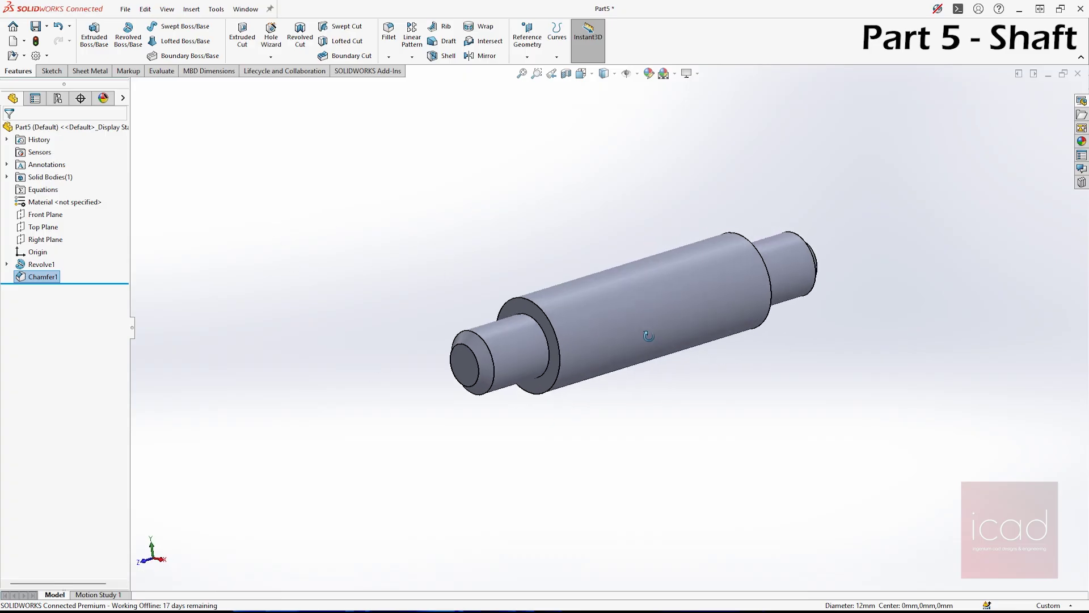
{"action": "scroll", "coordinate": [650, 340], "scroll_direction": "down", "scroll_amount": 1}
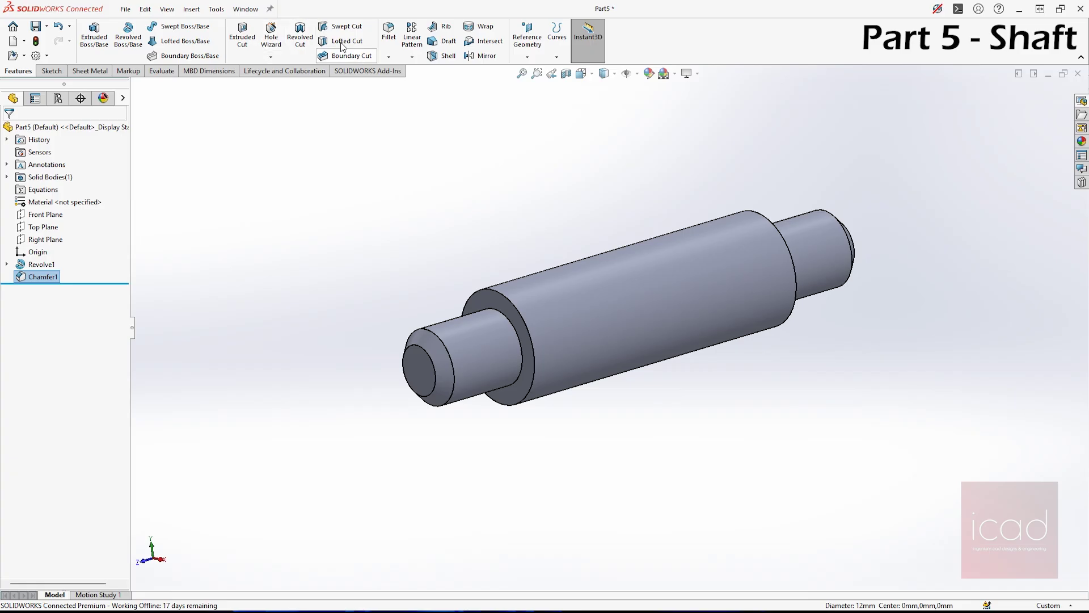
{"action": "left_click", "coordinate": [259, 34]}
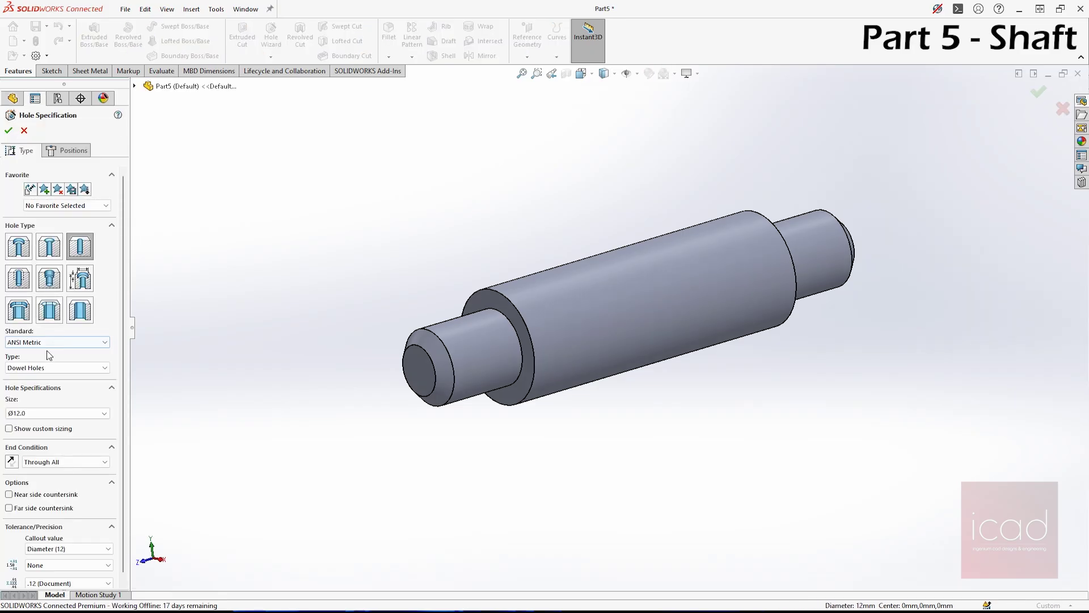
{"action": "left_click", "coordinate": [26, 413]}
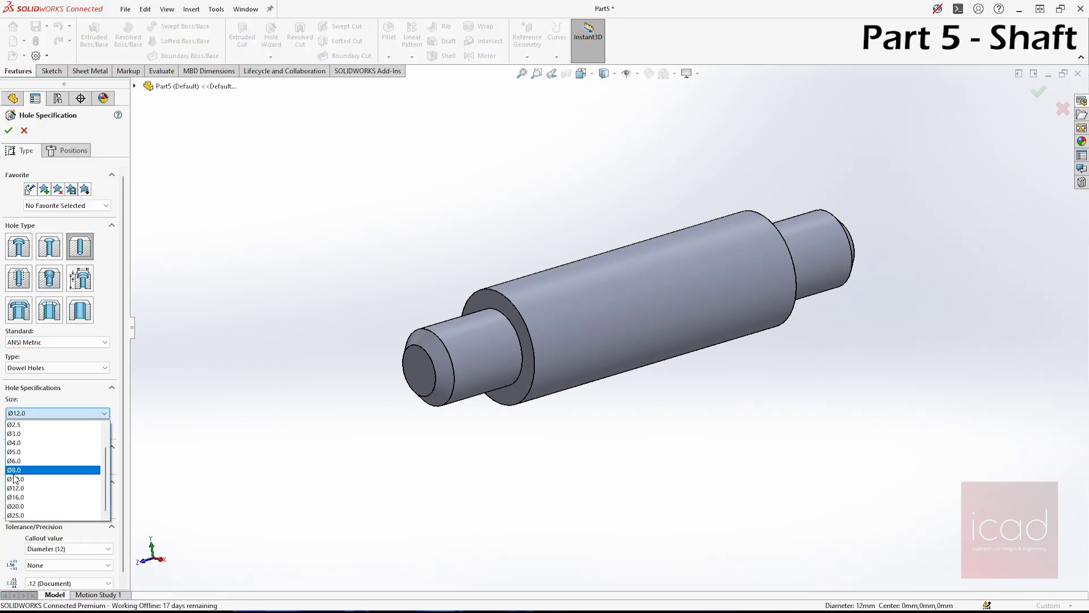
{"action": "left_click", "coordinate": [24, 461]}
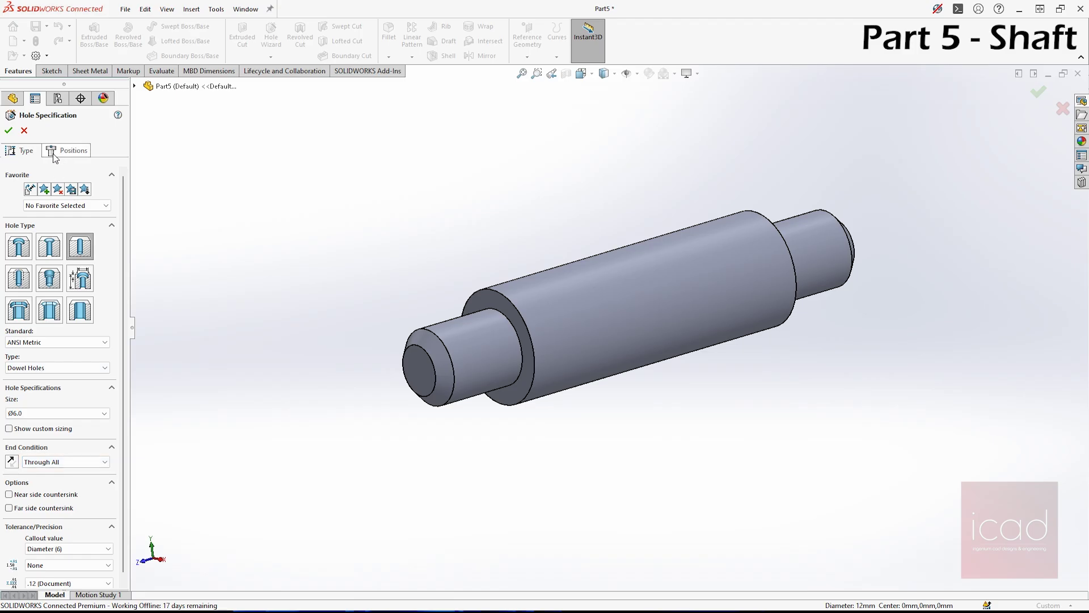
{"action": "left_click", "coordinate": [68, 150]}
{"action": "left_click", "coordinate": [417, 374]}
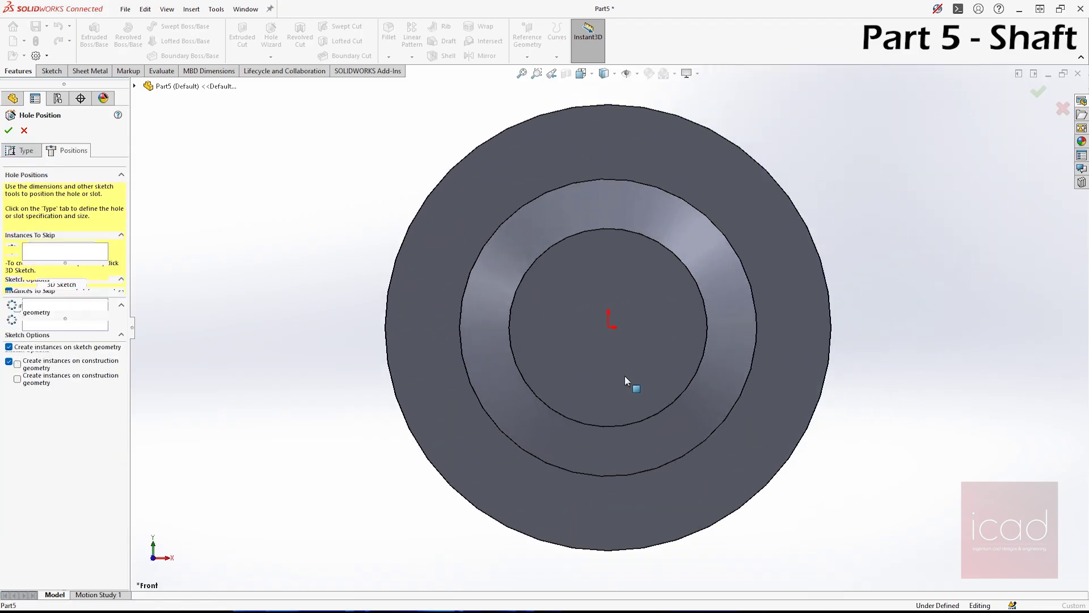
{"action": "left_click", "coordinate": [608, 327]}
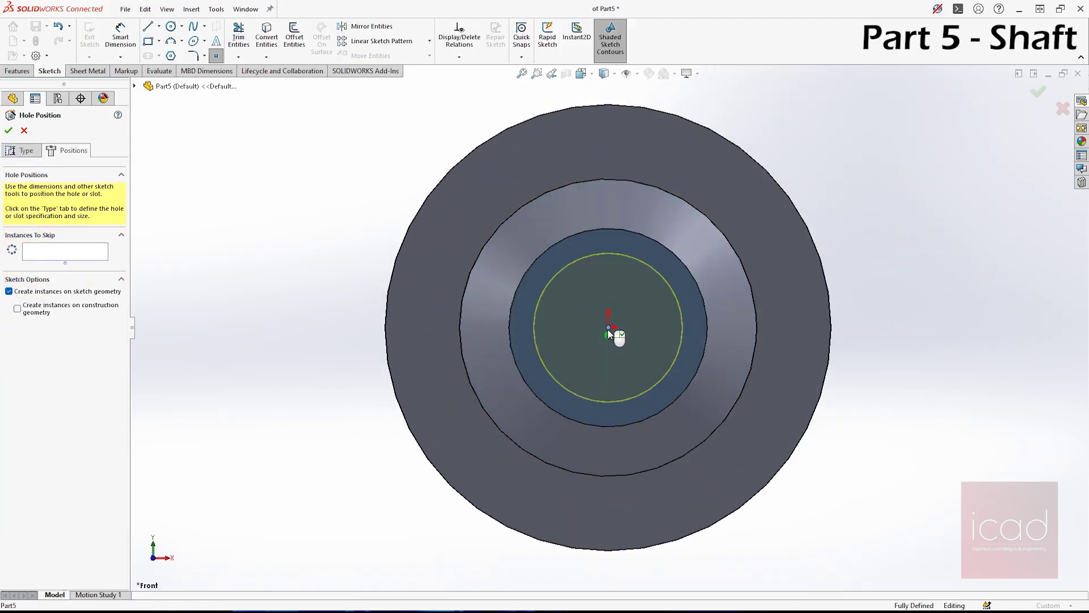
{"action": "key", "text": "Return"}
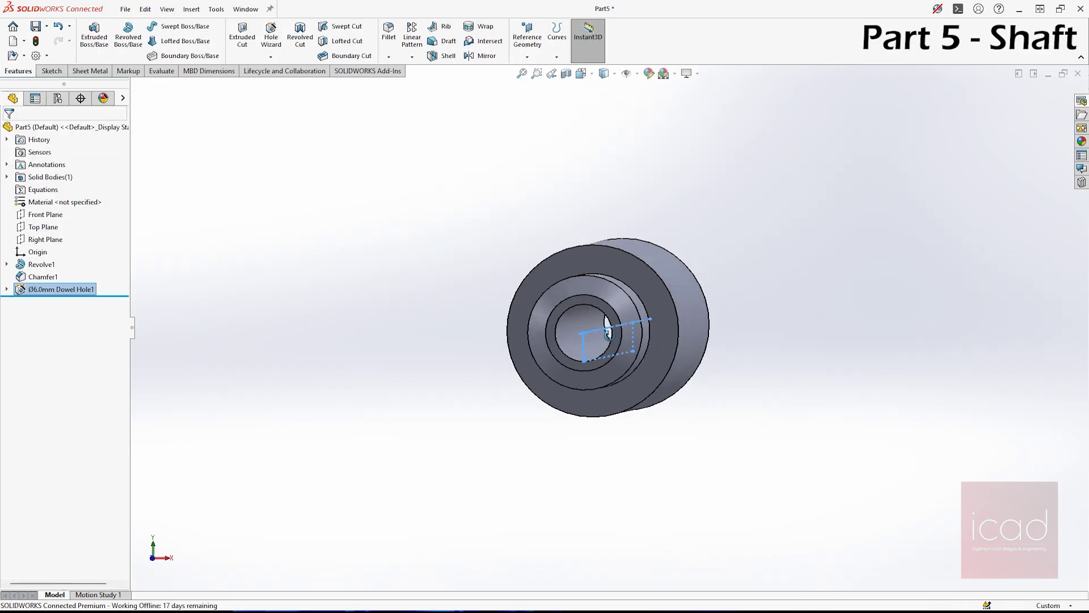
Hide all sketches and reference items in the shaft's graphics view.
{"action": "scroll", "coordinate": [580, 326], "scroll_direction": "up", "scroll_amount": 4}
{"action": "middle_click_drag", "start_coordinate": [564, 327], "coordinate": [511, 347]}
{"action": "left_click", "coordinate": [448, 219]}
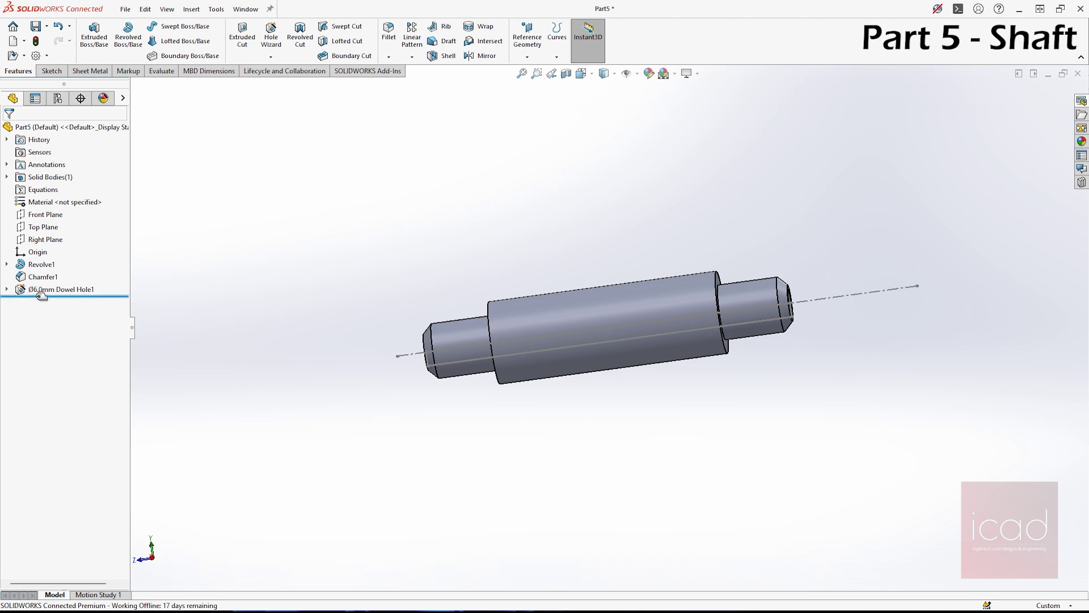
{"action": "left_click", "coordinate": [7, 290]}
{"action": "left_click", "coordinate": [627, 73]}
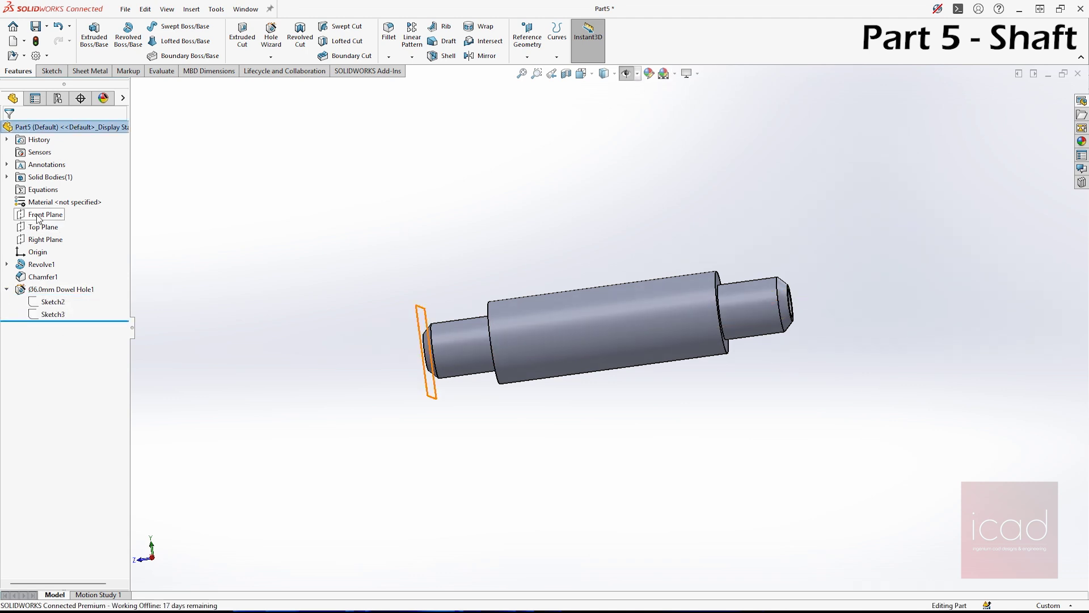
Start a second 6 mm through-all dowel hole with its position sketch on the Right Plane.
{"action": "left_click", "coordinate": [45, 239]}
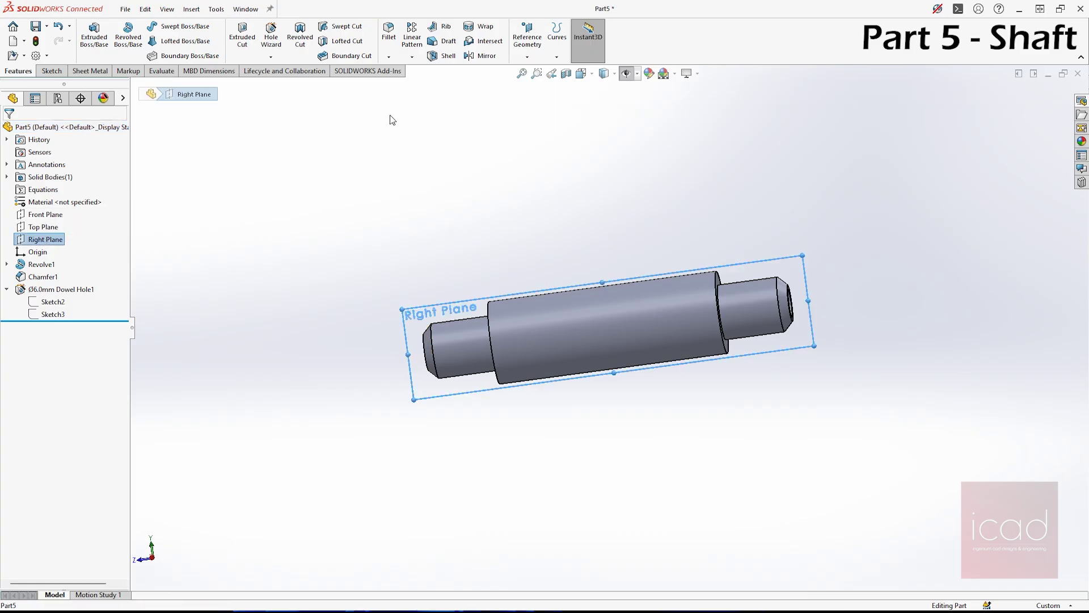
{"action": "left_click", "coordinate": [272, 38]}
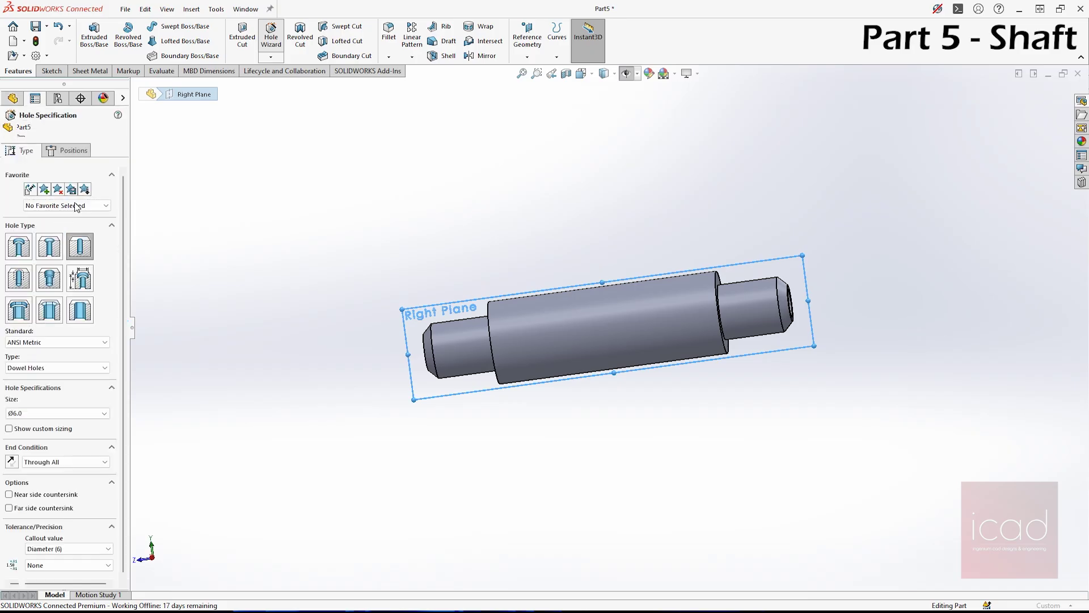
{"action": "left_click", "coordinate": [74, 151]}
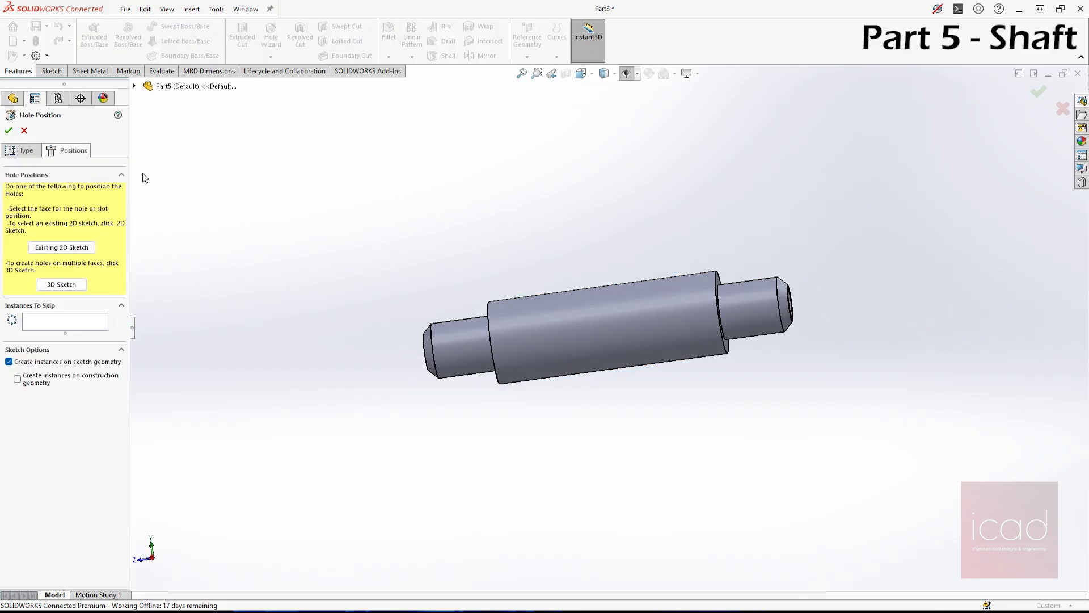
{"action": "left_click", "coordinate": [135, 87]}
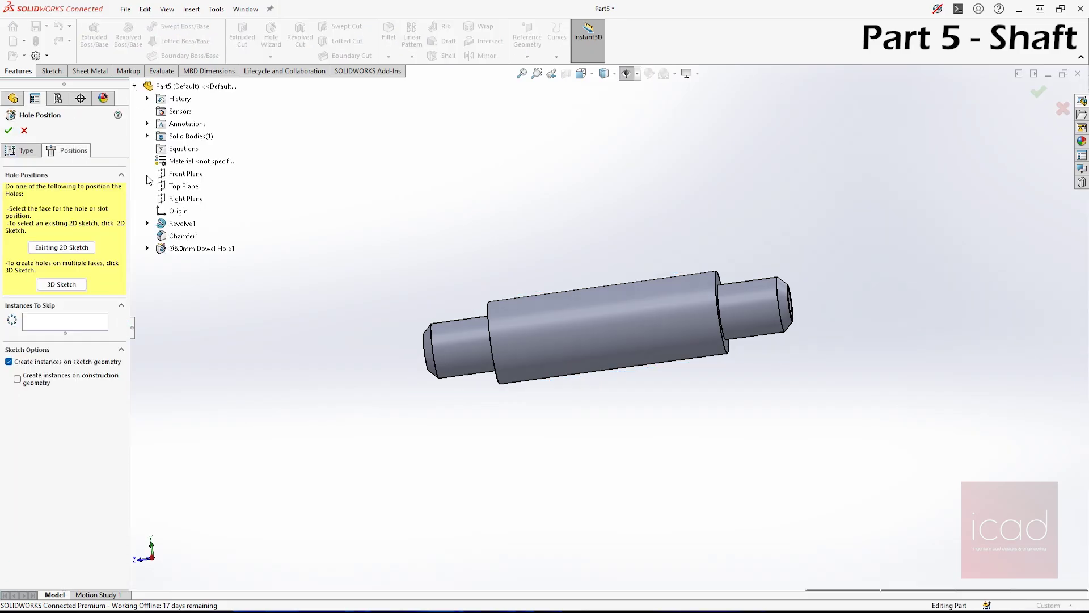
{"action": "left_click", "coordinate": [174, 199]}
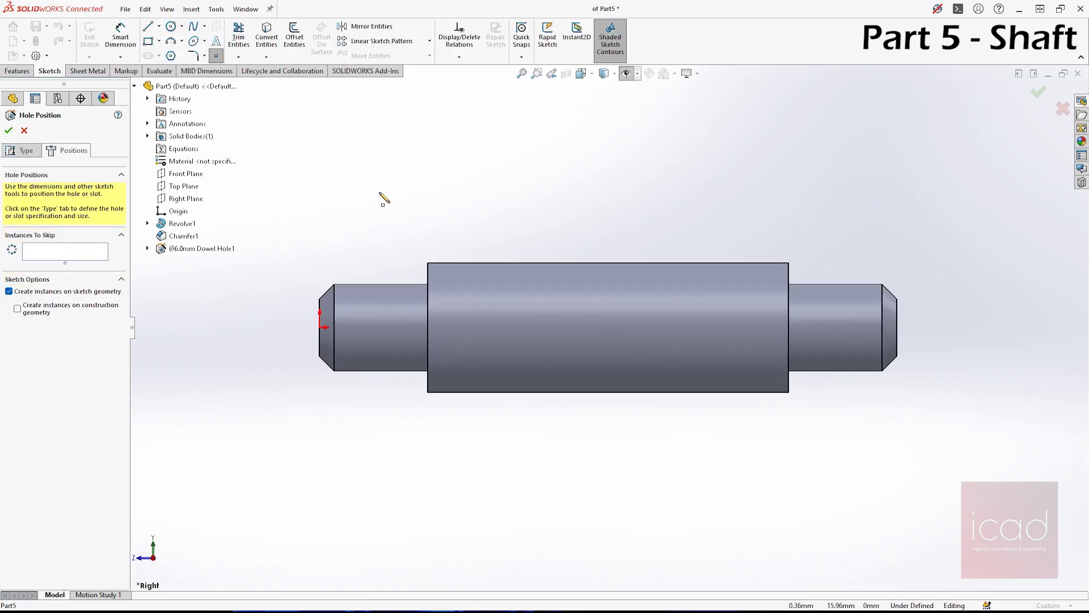
Sketch an 80 mm horizontal centerline along the shaft's axis from the origin to the opposite end face.
{"action": "left_click", "coordinate": [158, 26]}
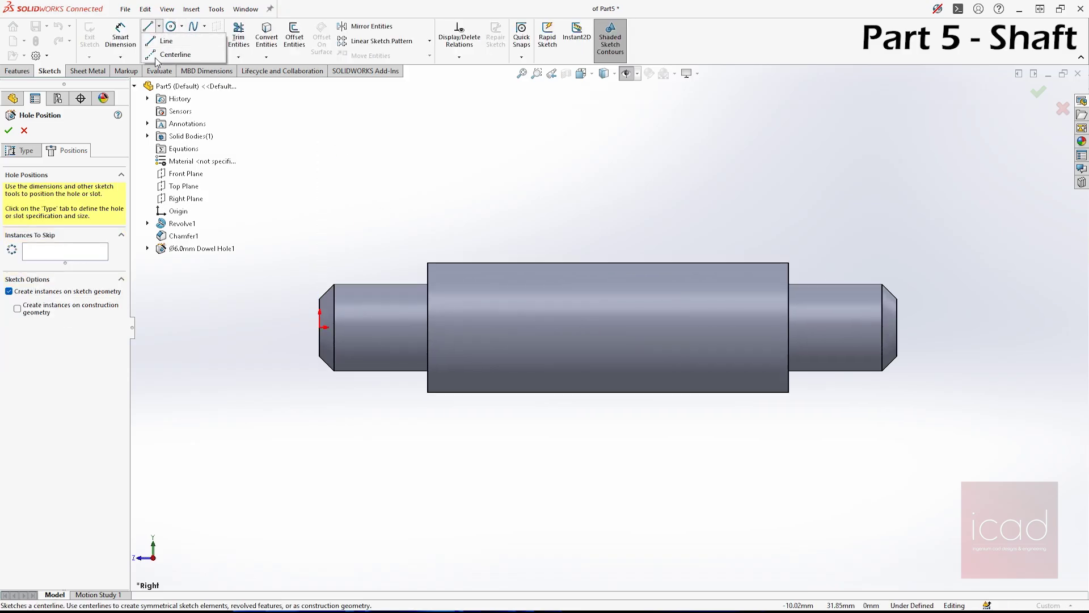
{"action": "left_click", "coordinate": [161, 51]}
{"action": "left_click", "coordinate": [319, 328]}
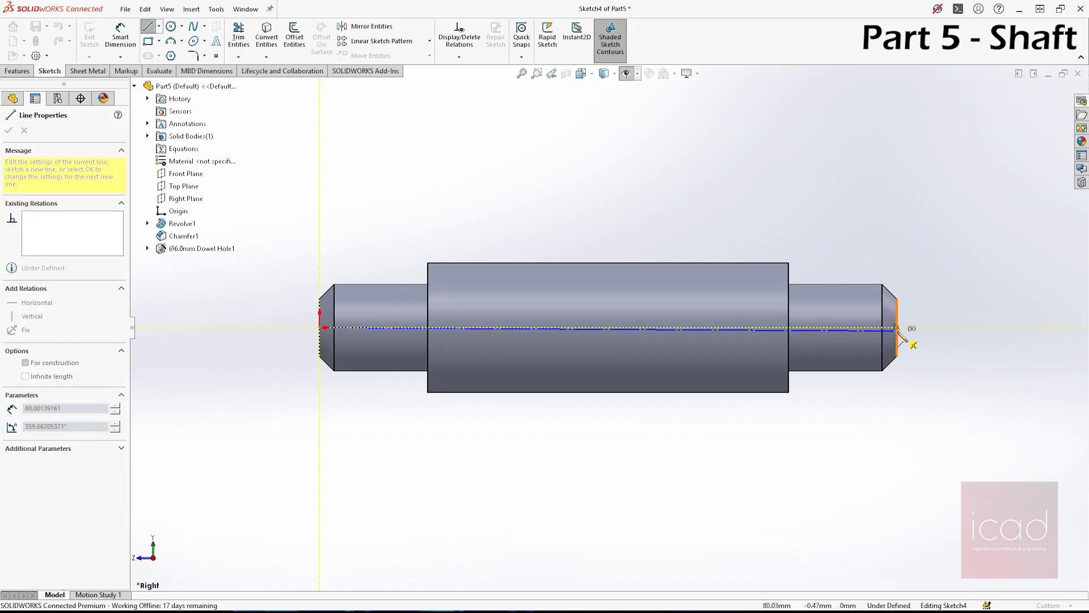
{"action": "left_click", "coordinate": [896, 328]}
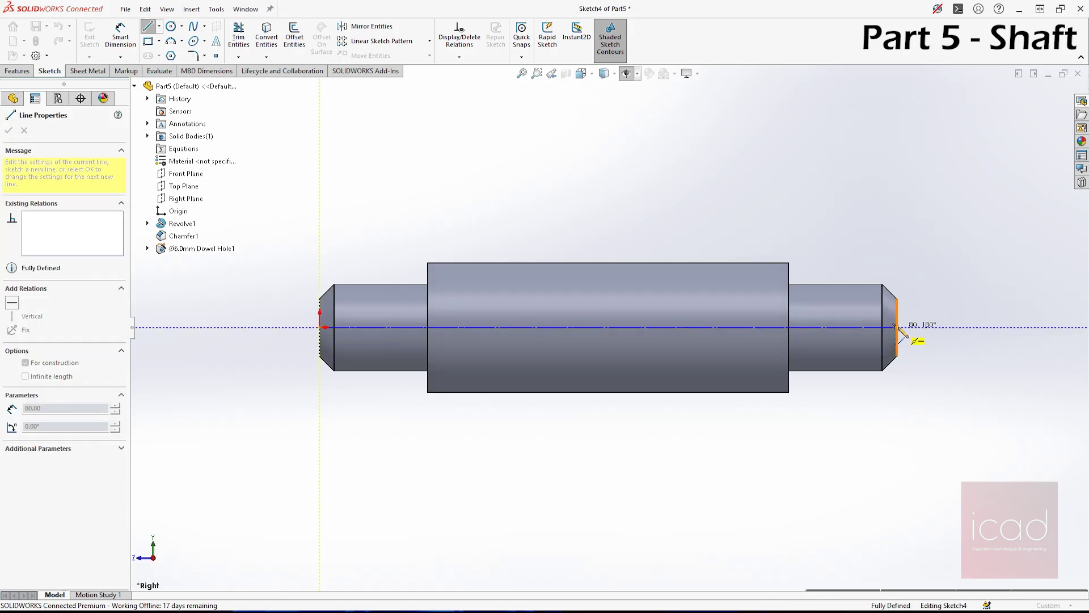
Place the hole point at the centerline's midpoint and complete the cross hole through the shaft's middle section.
{"action": "left_click", "coordinate": [216, 55]}
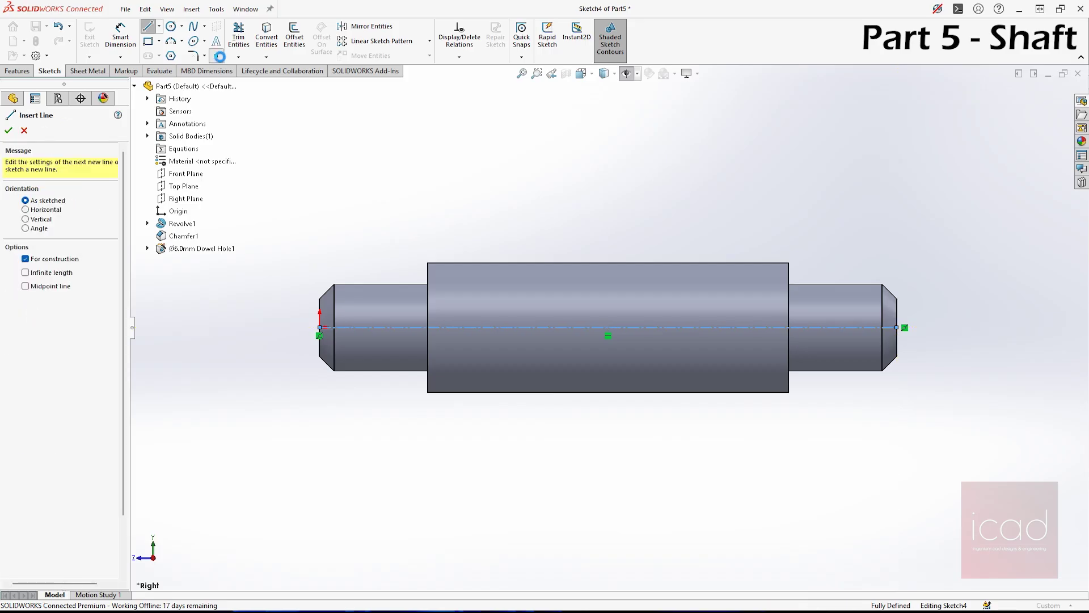
{"action": "left_click", "coordinate": [607, 328]}
{"action": "right_click", "coordinate": [608, 328]}
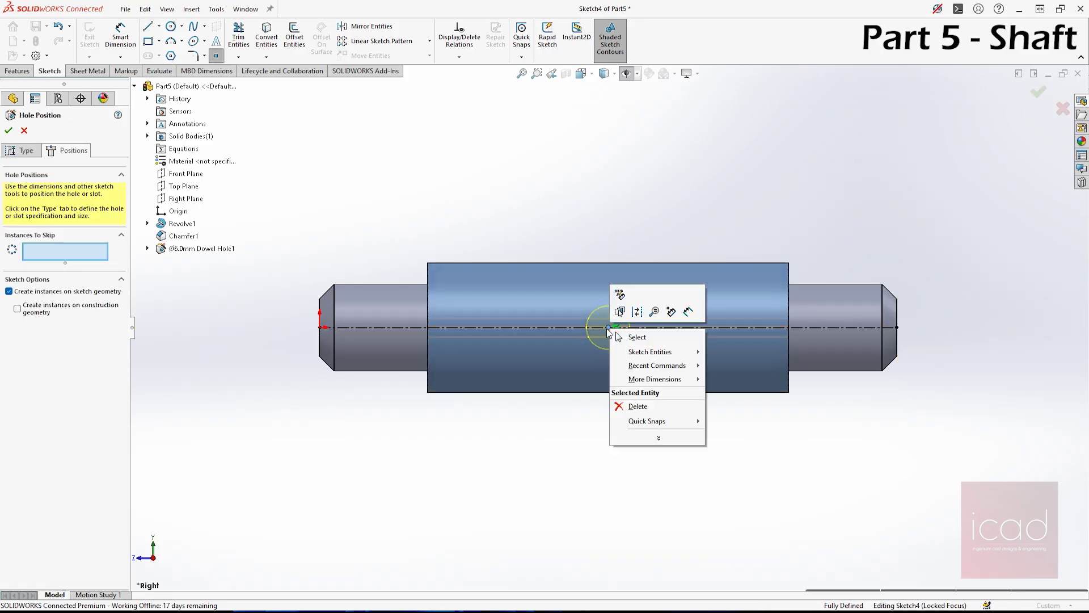
{"action": "left_click", "coordinate": [663, 340]}
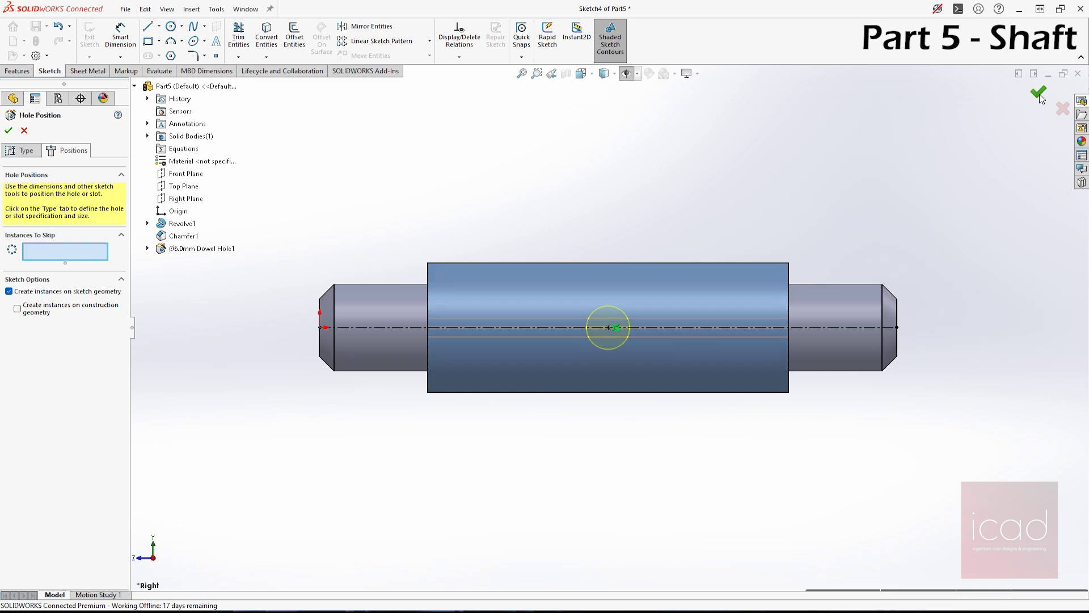
{"action": "key", "text": "Return"}
{"action": "middle_click_drag", "start_coordinate": [674, 261], "coordinate": [734, 297]}
{"action": "key", "text": "ctrl+7"}
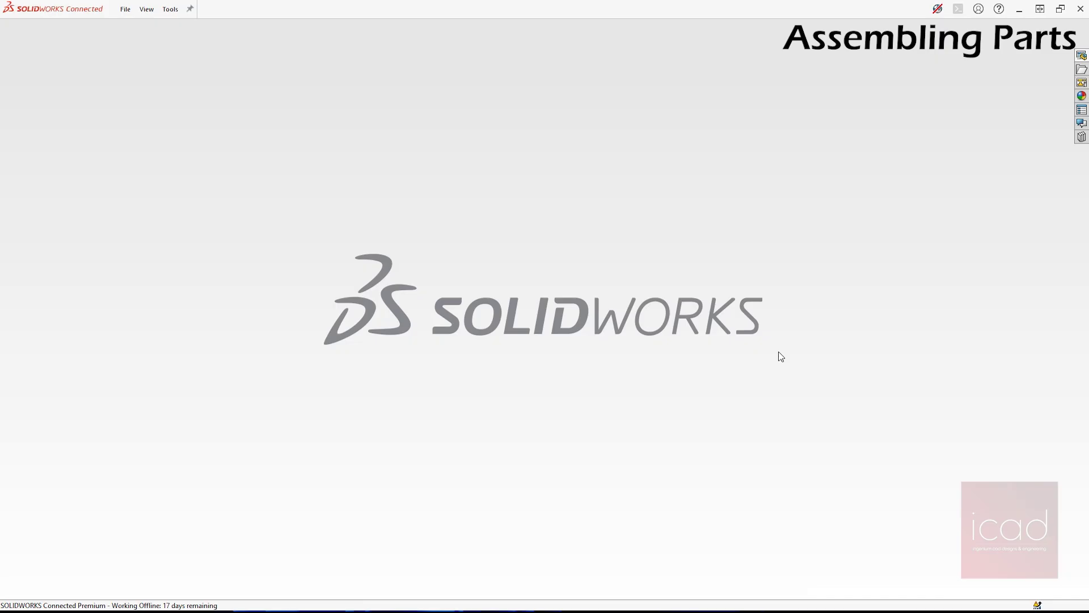
Create a new assembly document.
{"action": "key", "text": "ctrl+n"}
{"action": "left_click", "coordinate": [489, 150]}
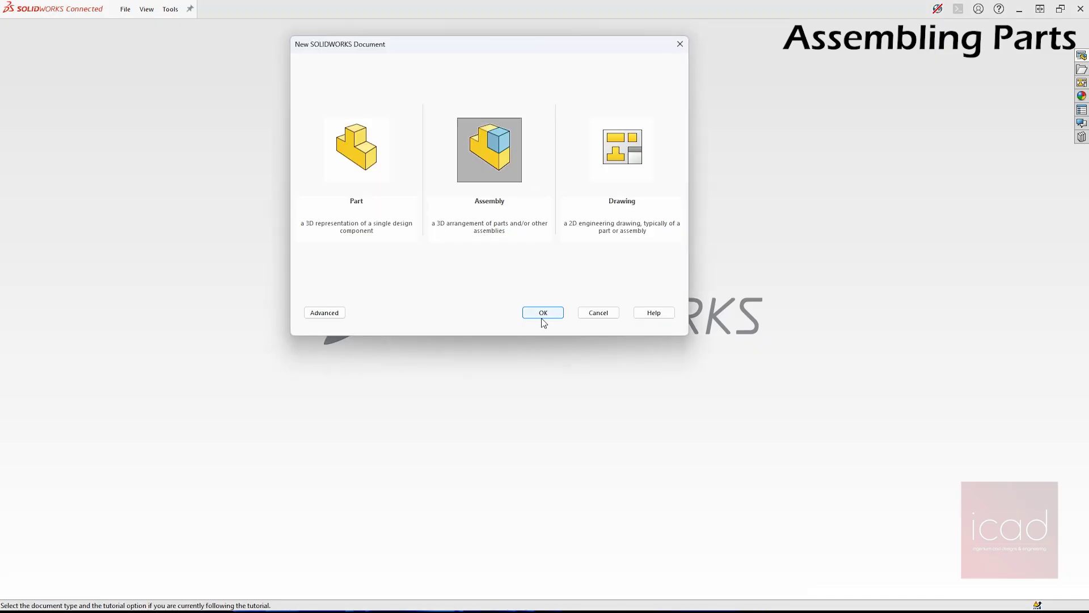
{"action": "left_click", "coordinate": [543, 313]}
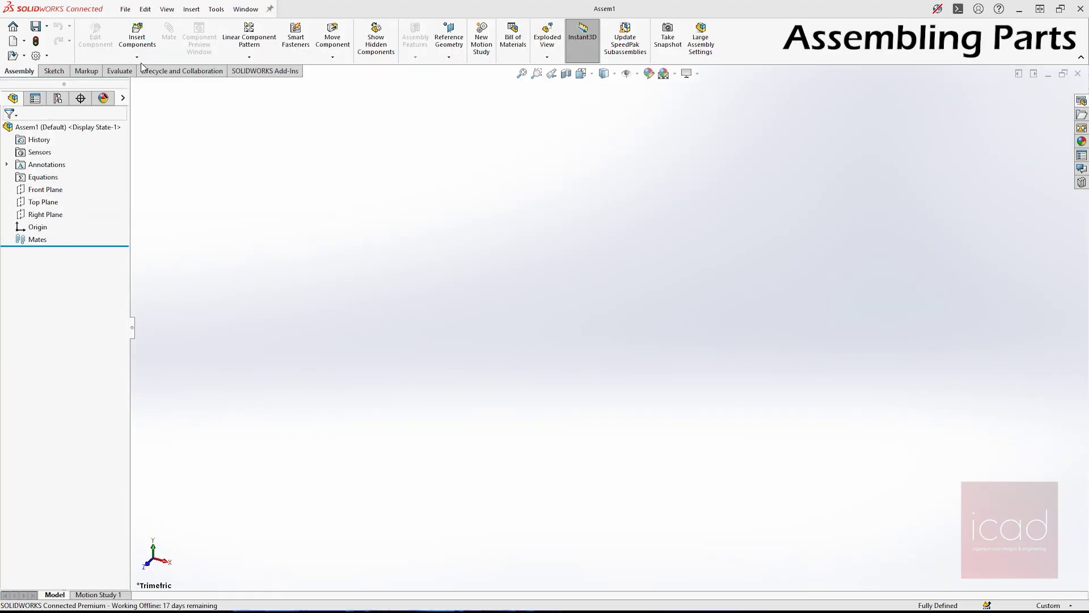
Insert Part1 - Bracket, Part2 - Base, Part3 - Bushing, Part4 - Roller and Part5 - Shaft, placing them apart with the bracket first.
{"action": "left_click", "coordinate": [143, 51]}
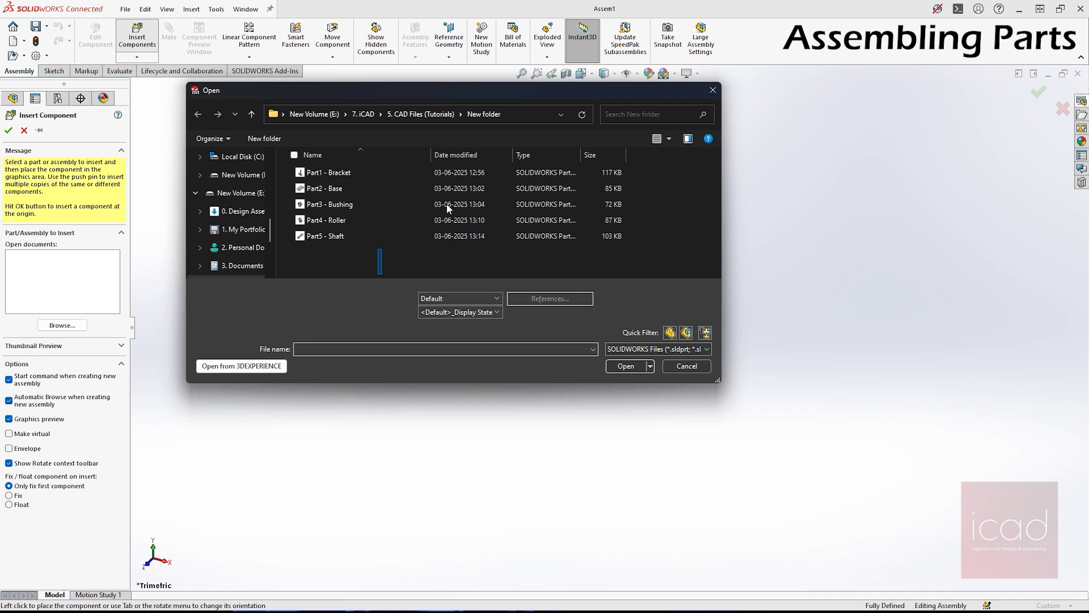
{"action": "key", "text": "ctrl+a"}
{"action": "left_click", "coordinate": [625, 369]}
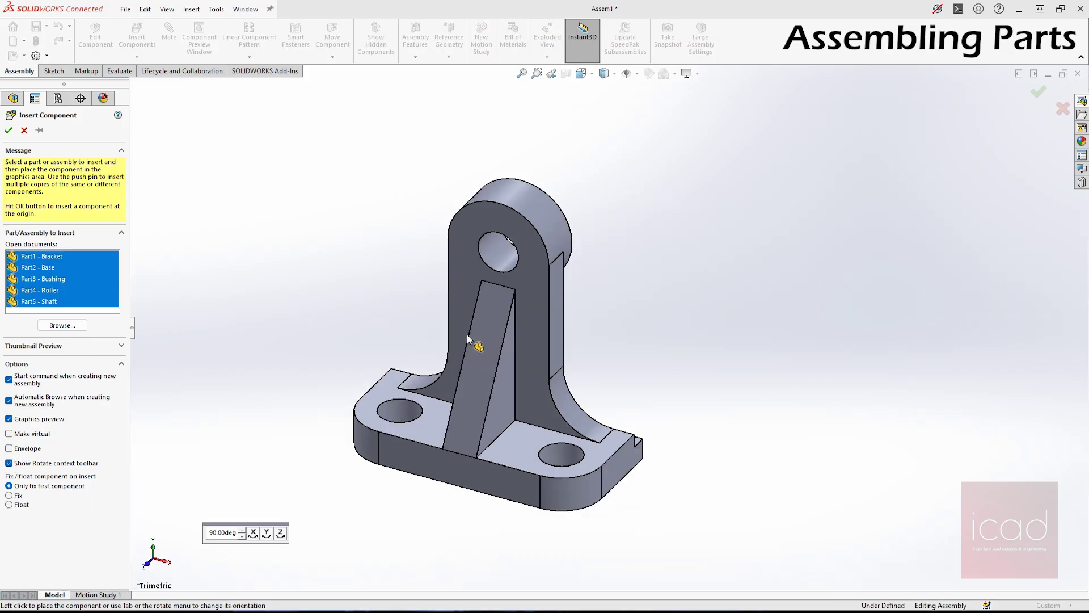
{"action": "left_click", "coordinate": [370, 309]}
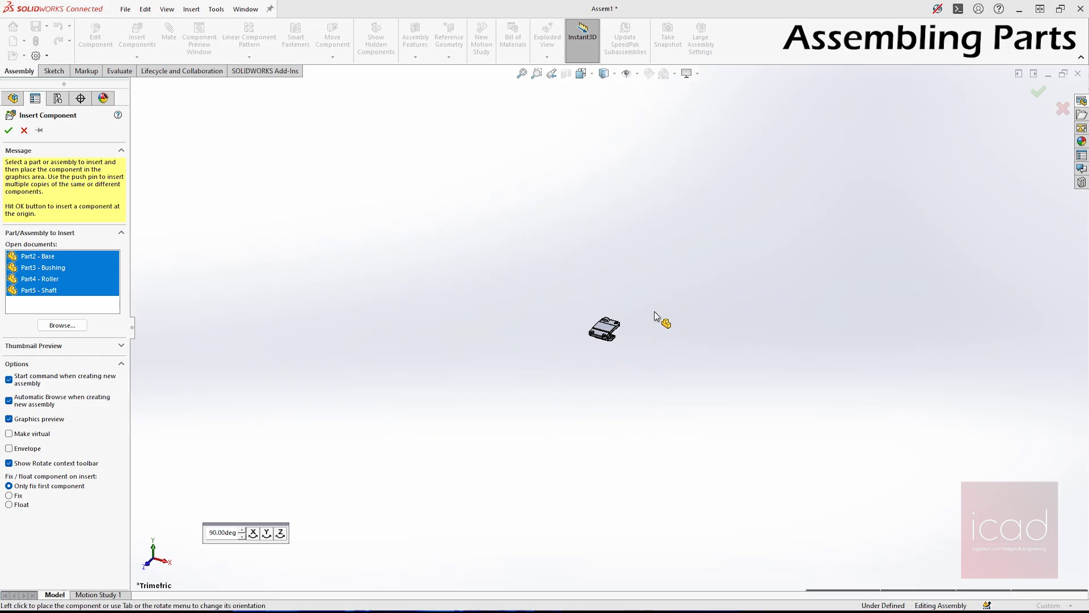
{"action": "scroll", "coordinate": [620, 323], "scroll_direction": "down", "scroll_amount": 6}
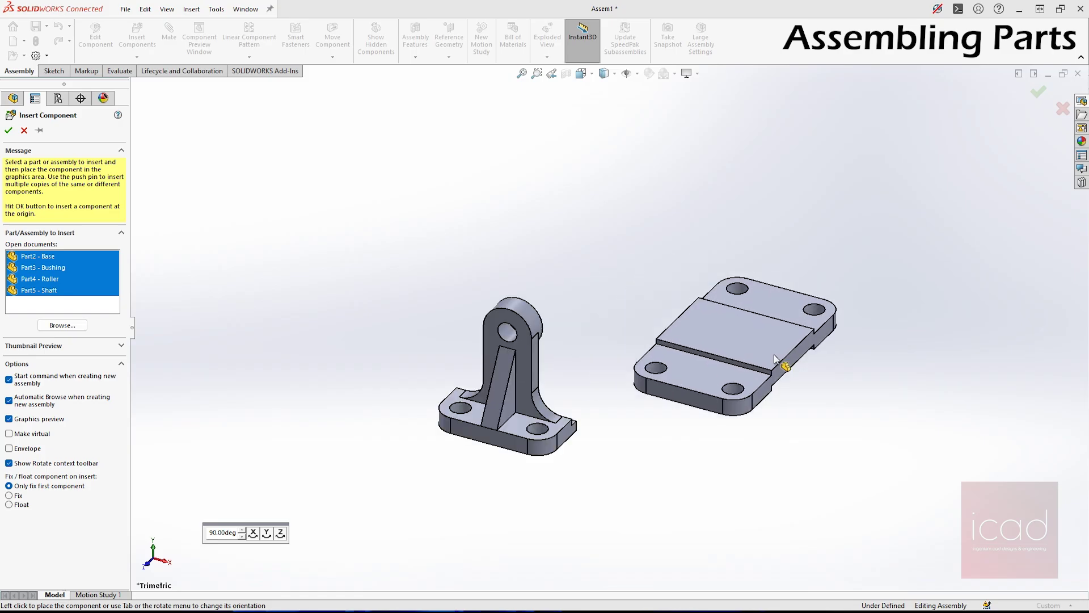
{"action": "left_click", "coordinate": [773, 354]}
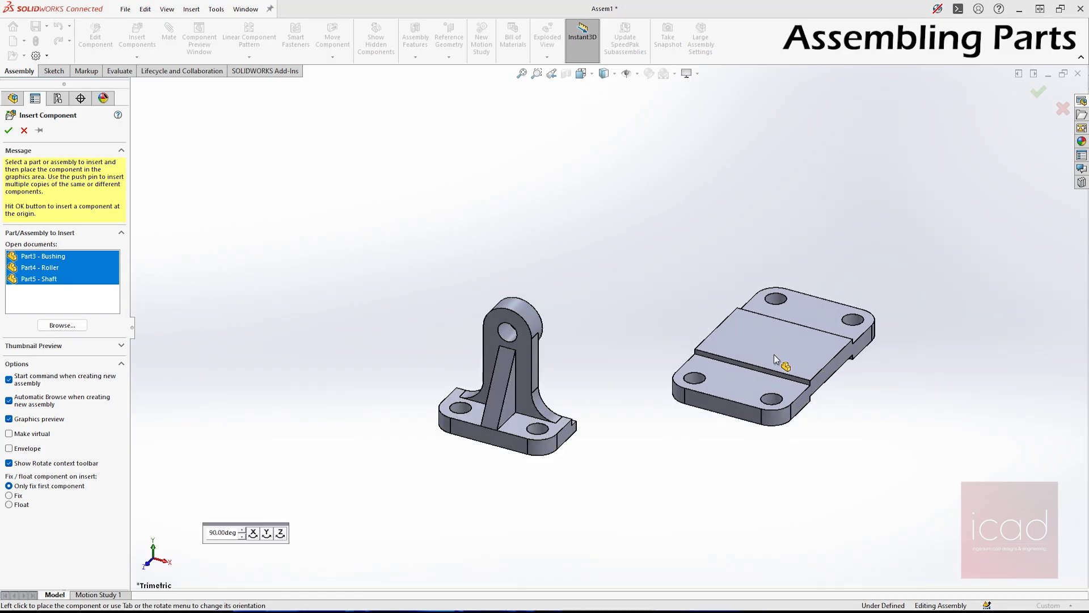
{"action": "left_click", "coordinate": [648, 308]}
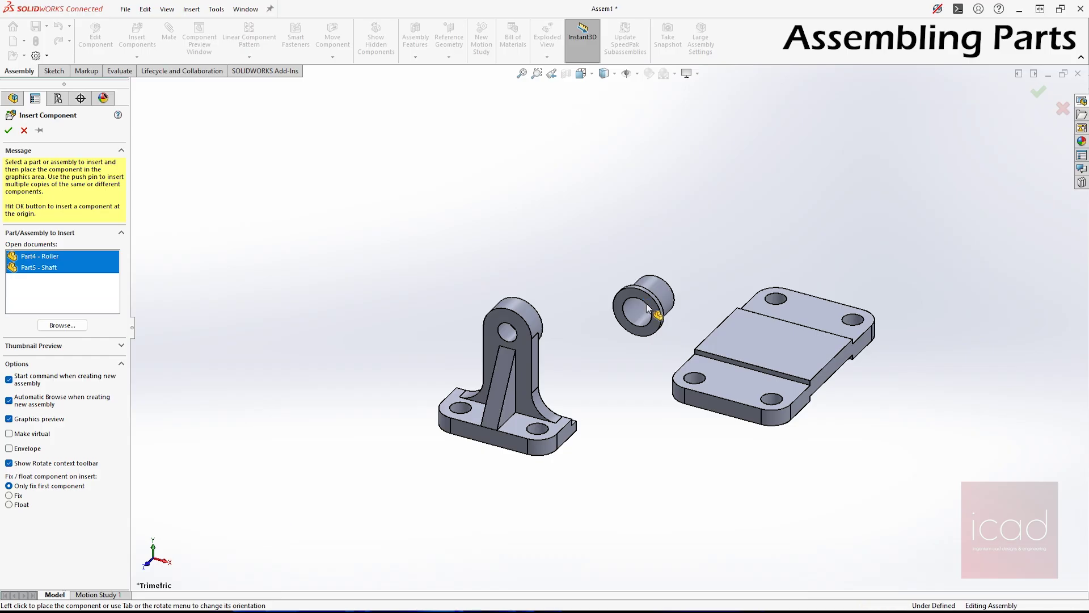
{"action": "left_click", "coordinate": [713, 247]}
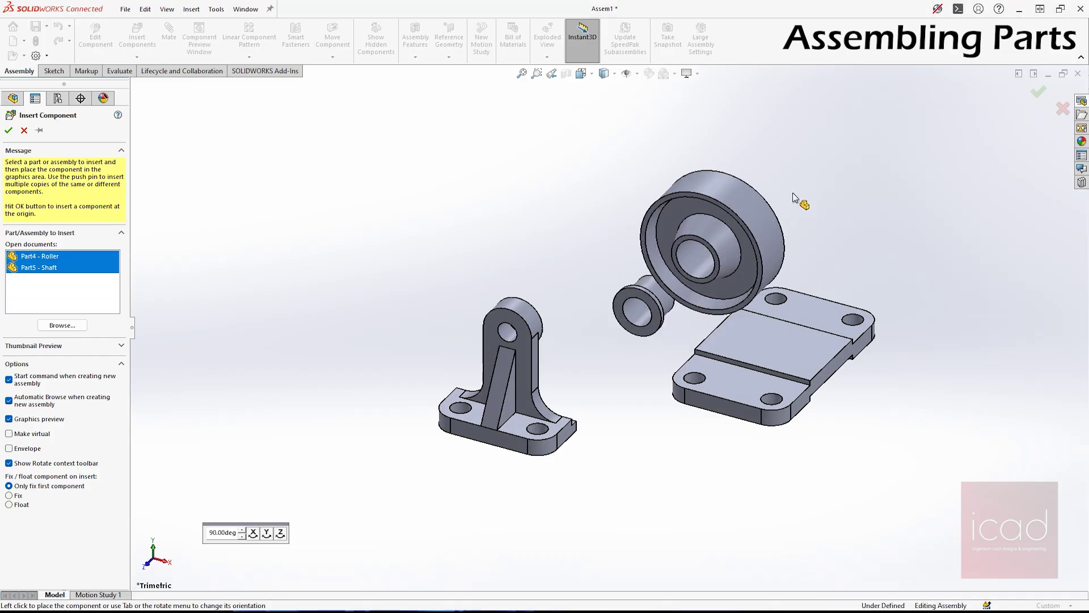
{"action": "left_click", "coordinate": [813, 181]}
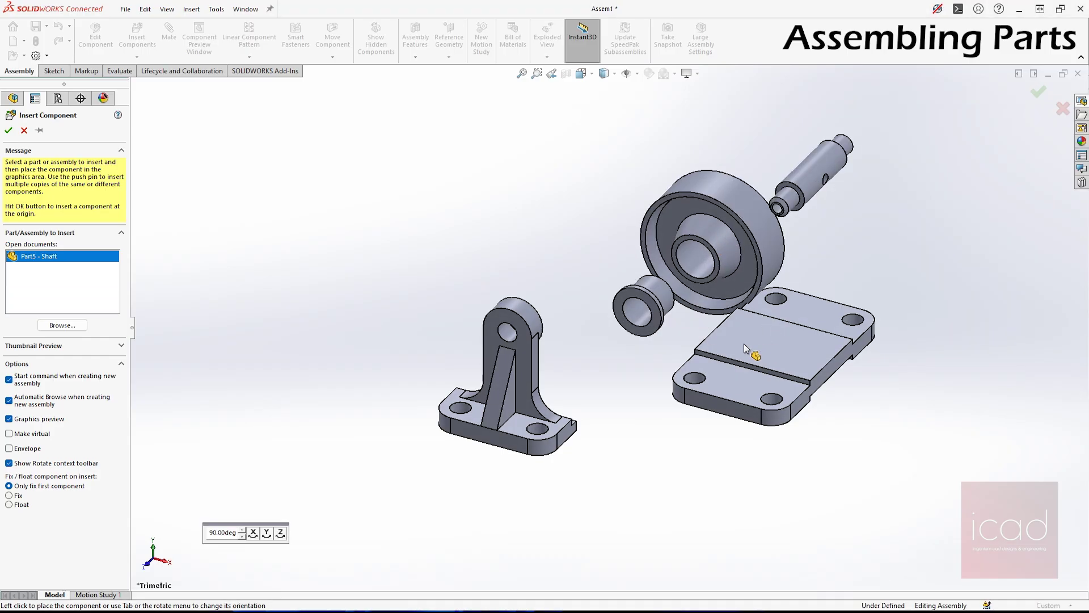
Move the bushing away from the roller to above the bracket, and try to move the bracket.
{"action": "middle_click_drag", "start_coordinate": [690, 249], "coordinate": [729, 302]}
{"action": "left_click_drag", "start_coordinate": [651, 294], "coordinate": [560, 208]}
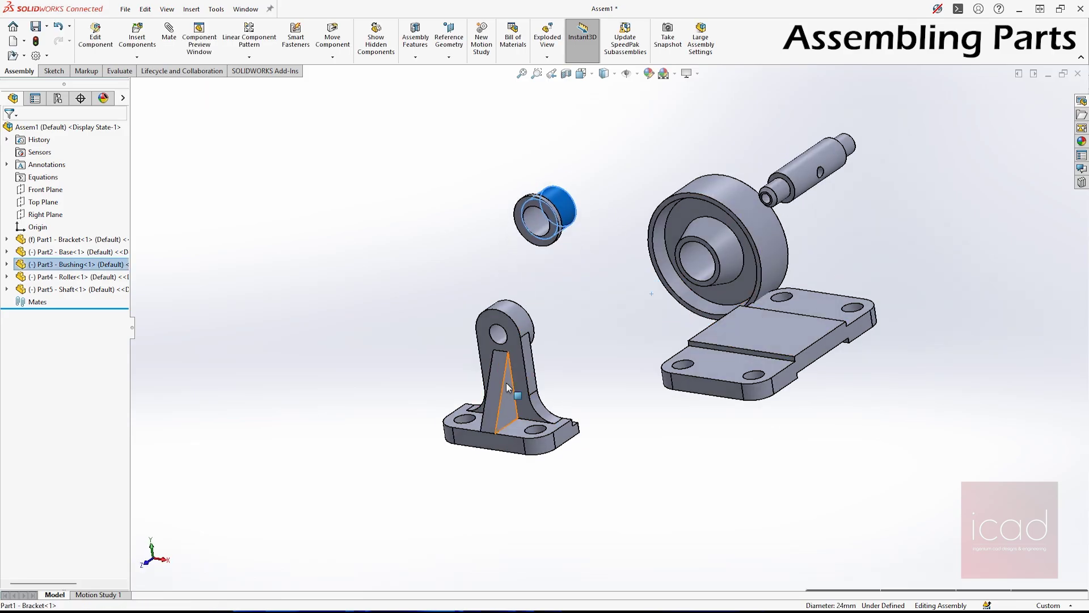
{"action": "left_click_drag", "start_coordinate": [506, 382], "coordinate": [515, 434]}
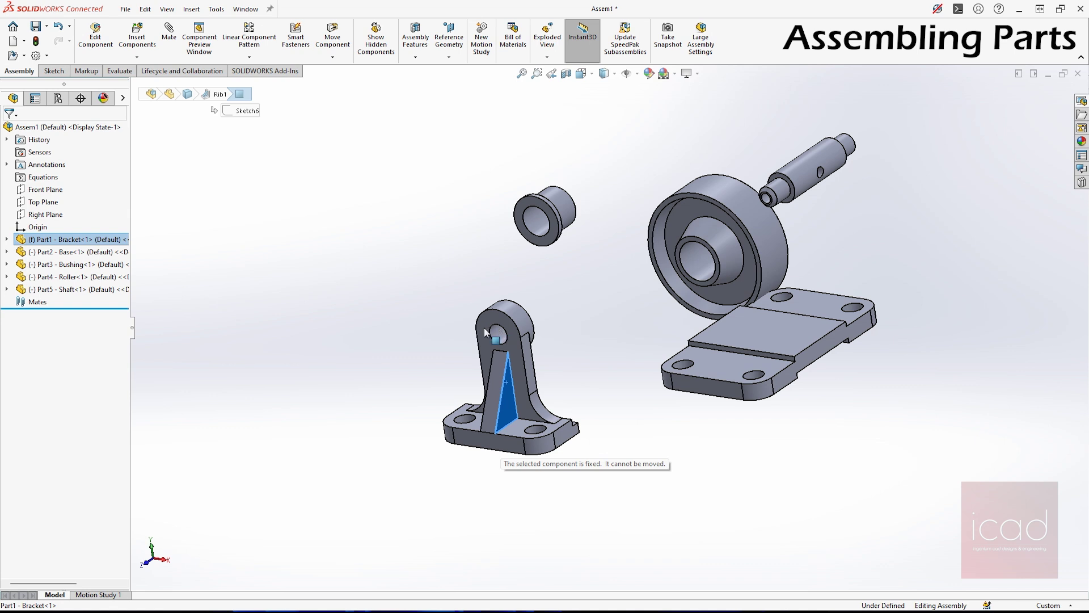
Try to move the bracket along its X axis using the component triad.
{"action": "left_click", "coordinate": [244, 295]}
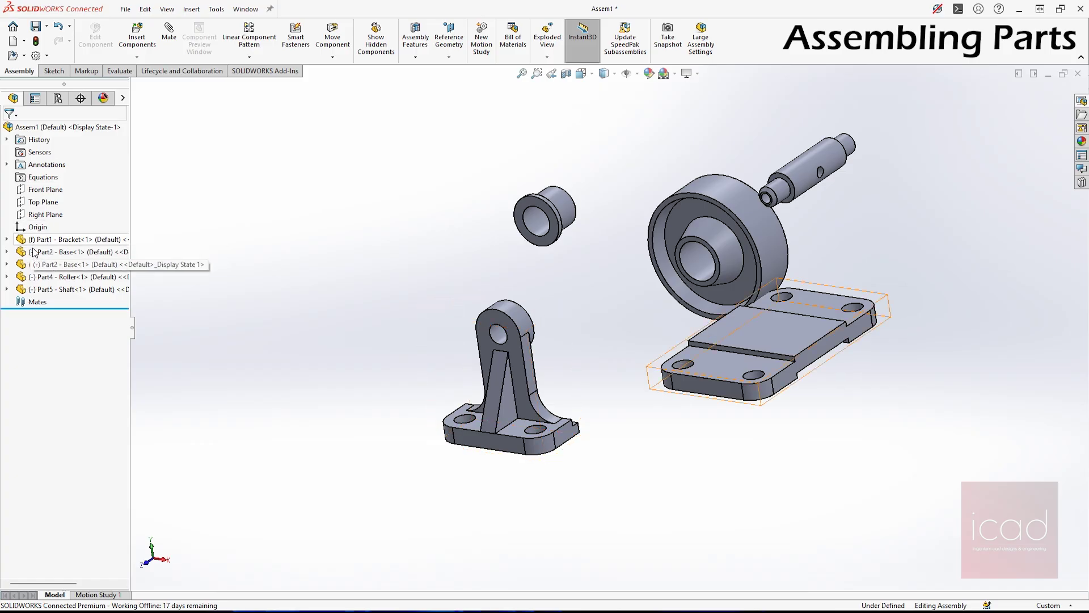
{"action": "left_click", "coordinate": [111, 240]}
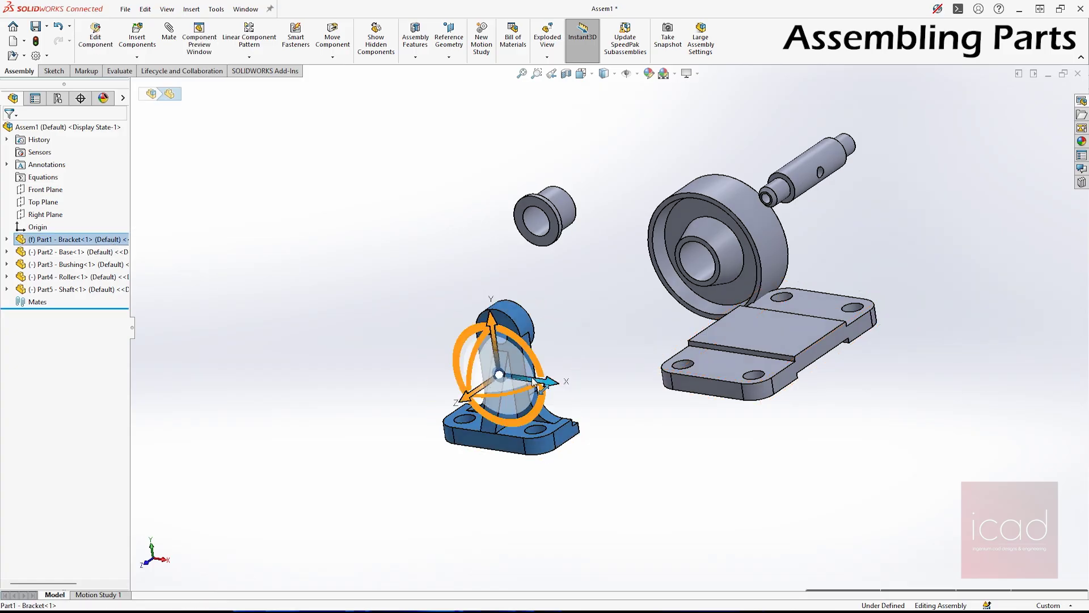
{"action": "left_click_drag", "start_coordinate": [531, 379], "coordinate": [549, 381]}
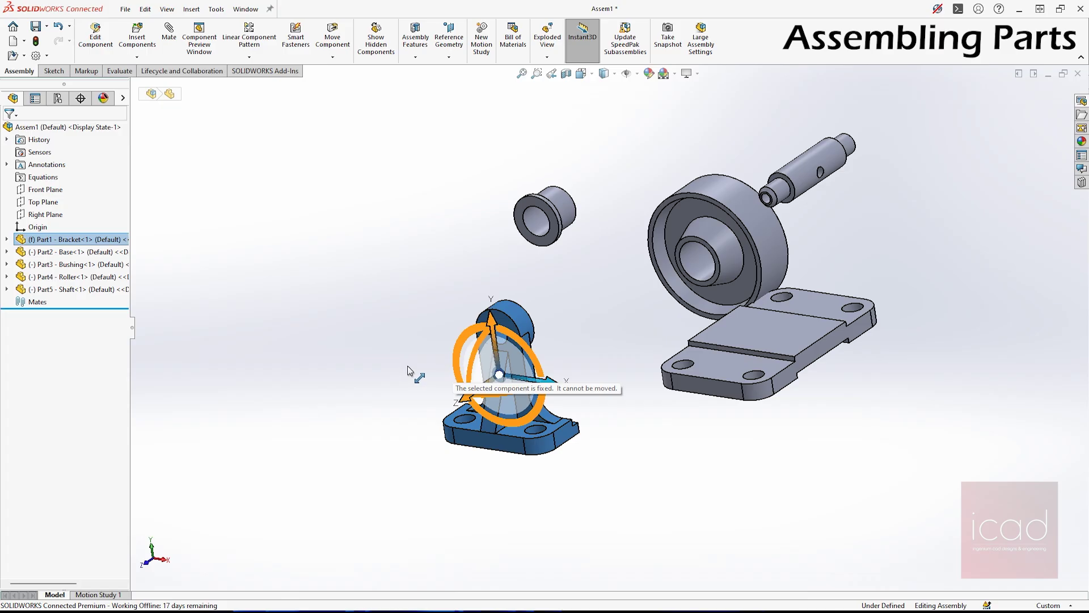
{"action": "left_click", "coordinate": [247, 239]}
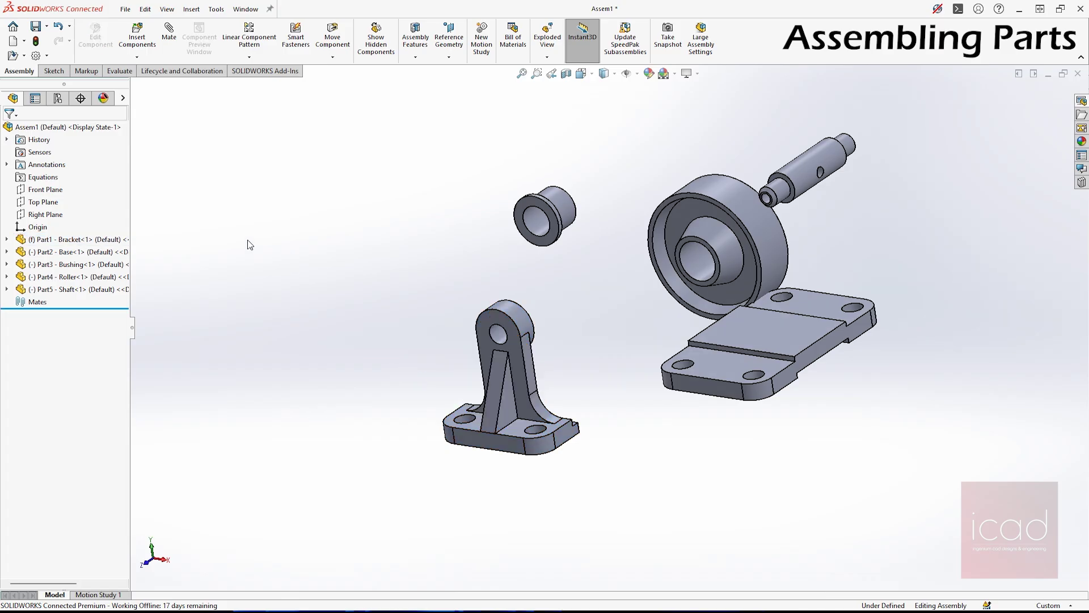
Set the bracket component to Float, move it further away from the other parts and restore the isometric view.
{"action": "left_click", "coordinate": [84, 240]}
{"action": "right_click", "coordinate": [84, 240]}
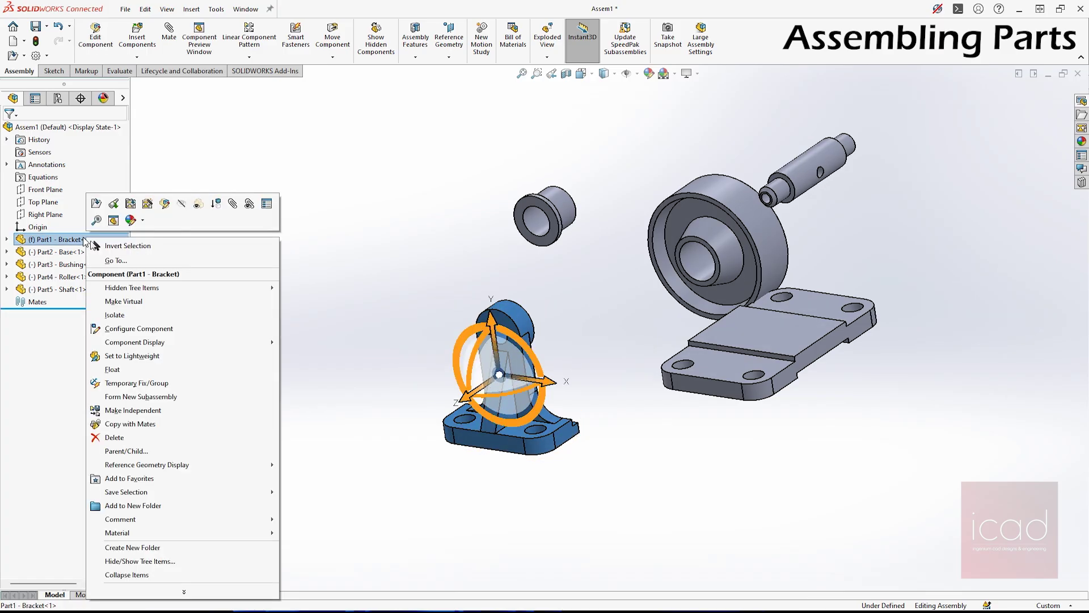
{"action": "left_click", "coordinate": [129, 369]}
{"action": "left_click", "coordinate": [431, 386]}
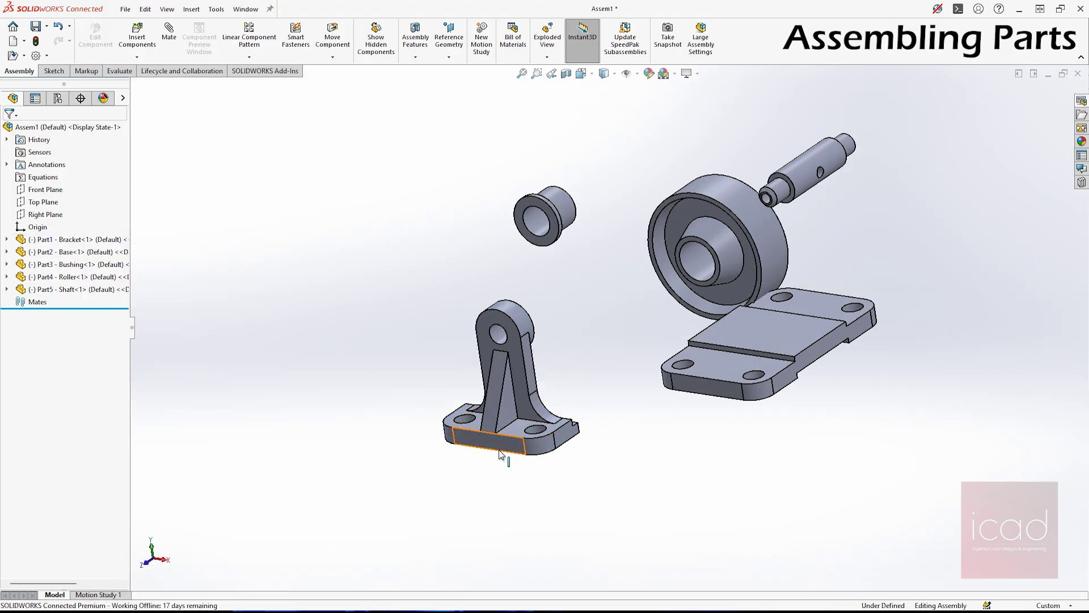
{"action": "left_click_drag", "start_coordinate": [493, 449], "coordinate": [380, 372]}
{"action": "key", "text": "ctrl+7"}
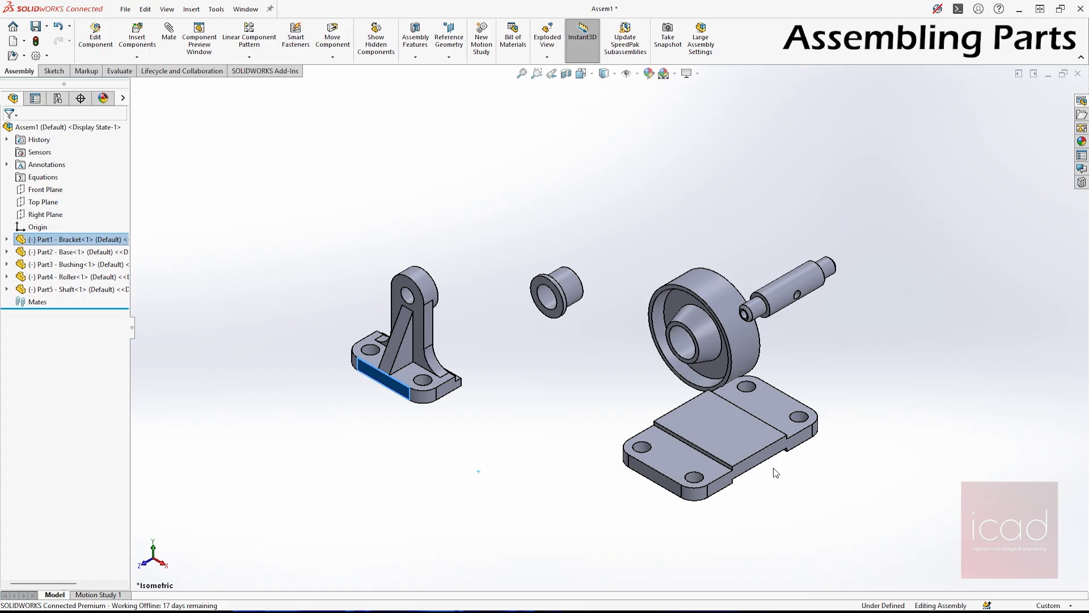
Move the base to between the bracket and the roller, and fix it in place.
{"action": "left_click_drag", "start_coordinate": [734, 450], "coordinate": [563, 431]}
{"action": "scroll", "coordinate": [563, 431], "scroll_direction": "up", "scroll_amount": 2}
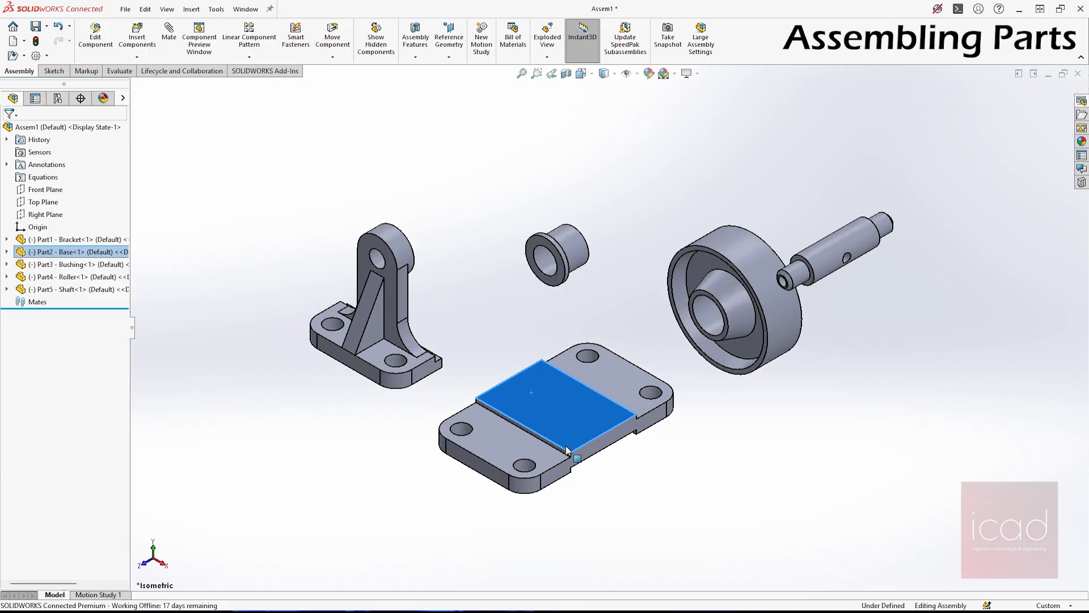
{"action": "left_click", "coordinate": [63, 251]}
{"action": "right_click", "coordinate": [63, 251]}
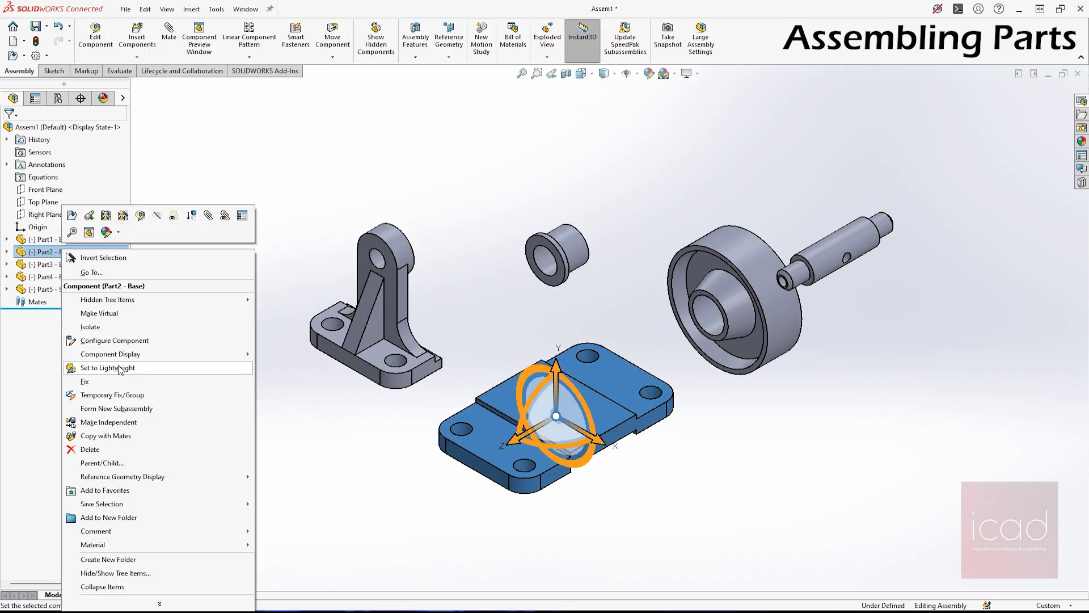
{"action": "left_click", "coordinate": [106, 380]}
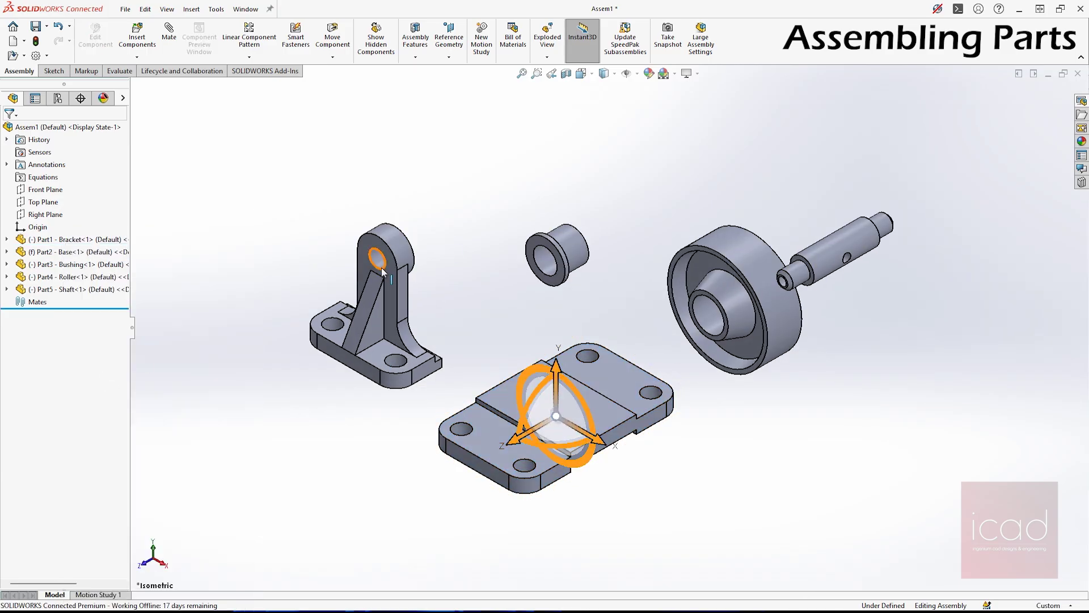
{"action": "left_click", "coordinate": [325, 261]}
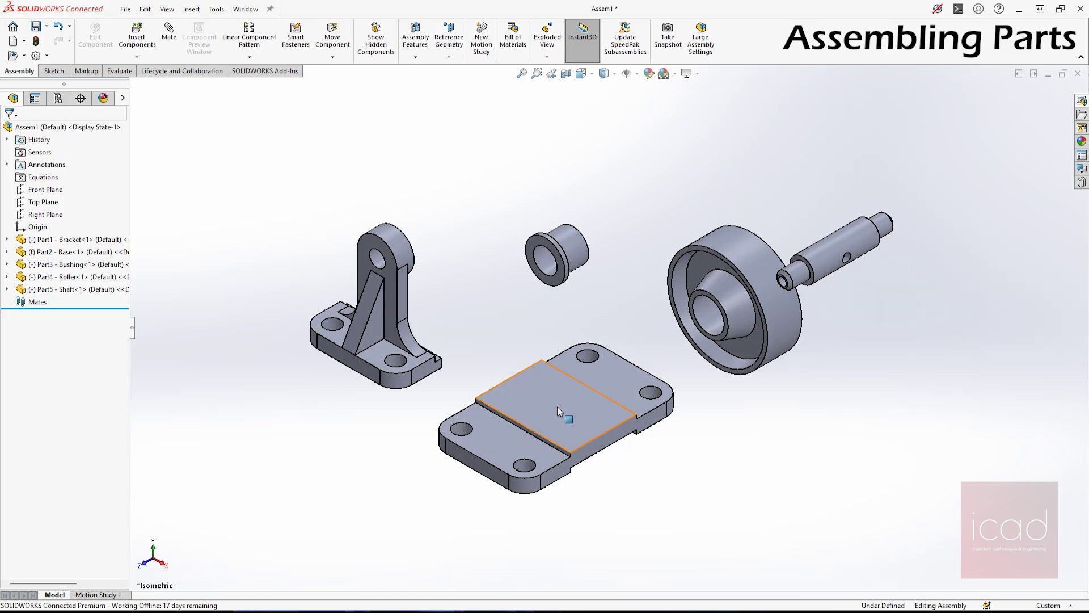
Mate the bracket's bottom face coincident with the base's recessed top face beside the raised middle section.
{"action": "scroll", "coordinate": [560, 411], "scroll_direction": "down", "scroll_amount": 2}
{"action": "scroll", "coordinate": [562, 411], "scroll_direction": "up", "scroll_amount": 1}
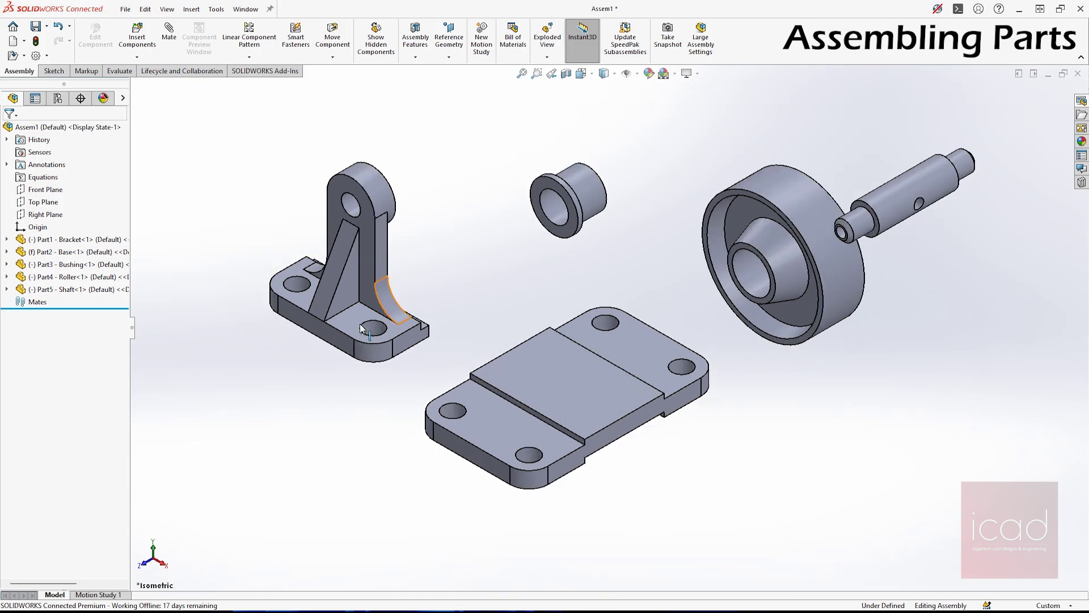
{"action": "left_click", "coordinate": [177, 33]}
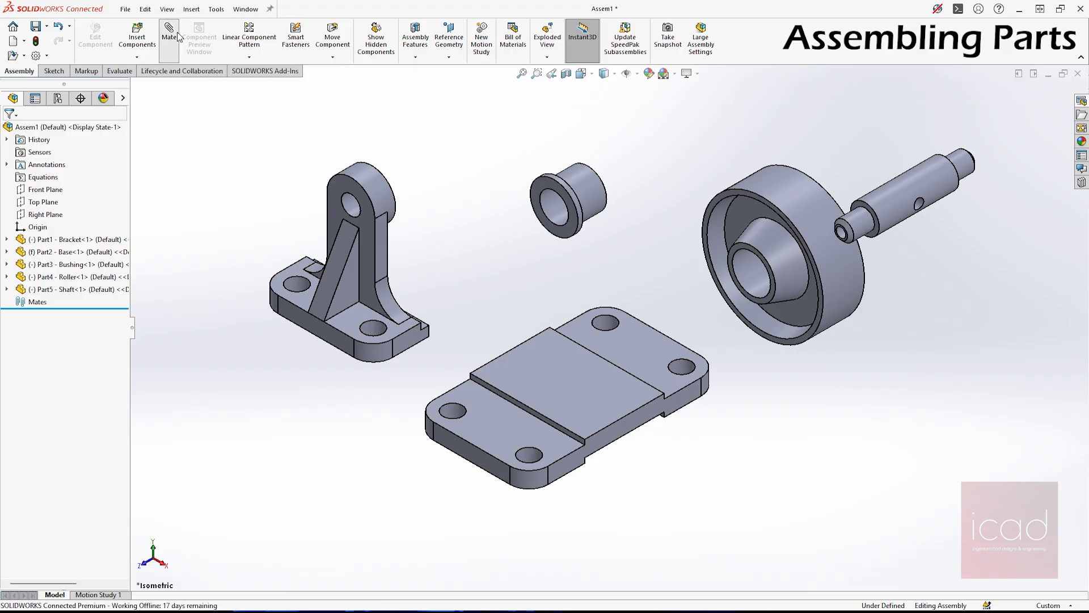
{"action": "scroll", "coordinate": [389, 387], "scroll_direction": "up", "scroll_amount": 1}
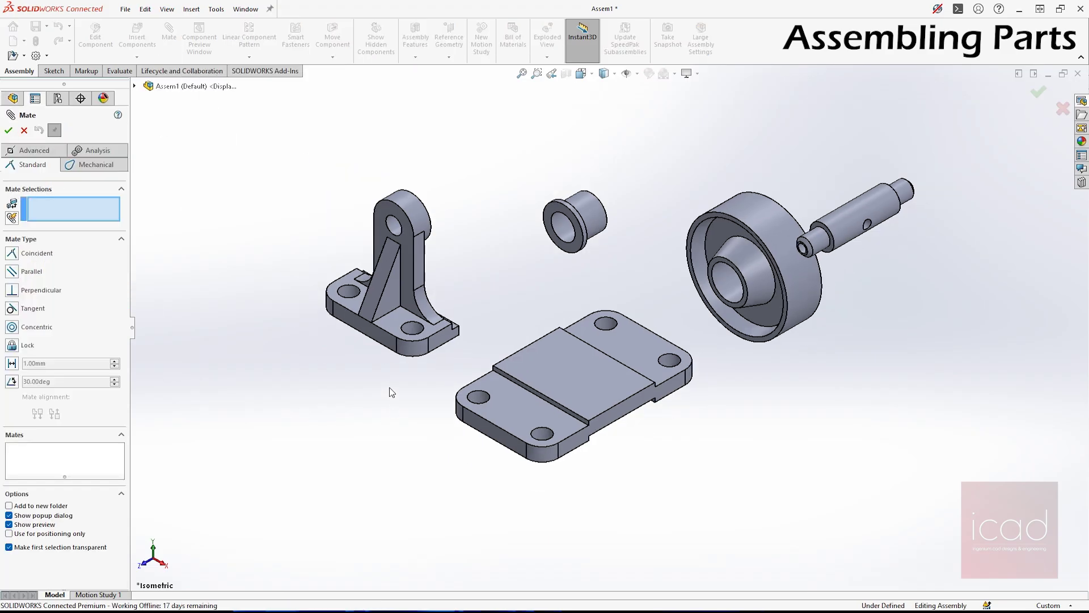
{"action": "middle_click_drag", "start_coordinate": [389, 387], "coordinate": [381, 280]}
{"action": "left_click", "coordinate": [396, 379]}
{"action": "middle_click_drag", "start_coordinate": [396, 379], "coordinate": [491, 450]}
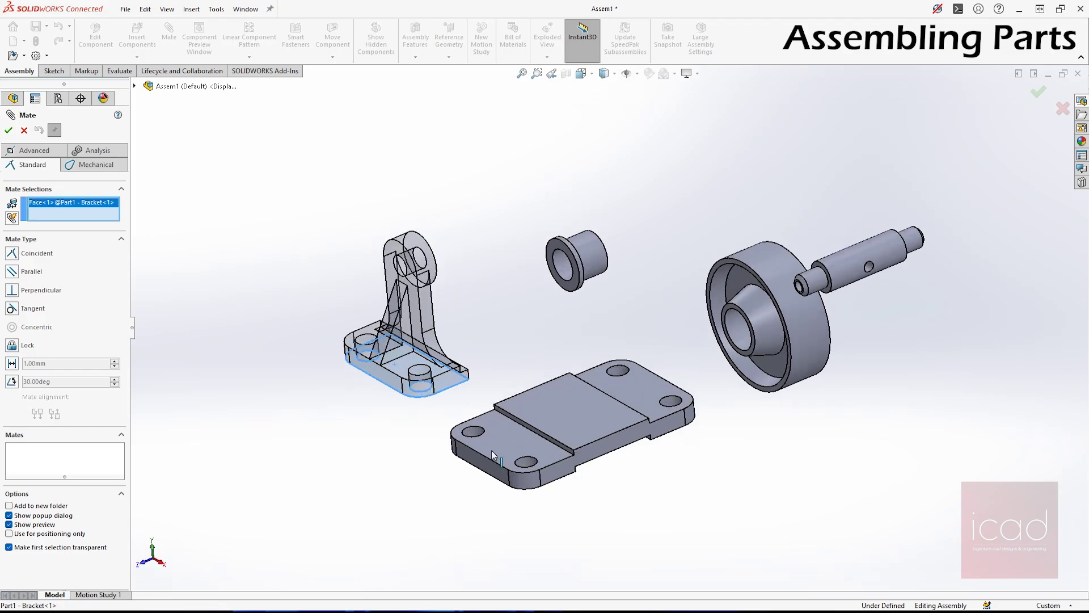
{"action": "left_click", "coordinate": [504, 440]}
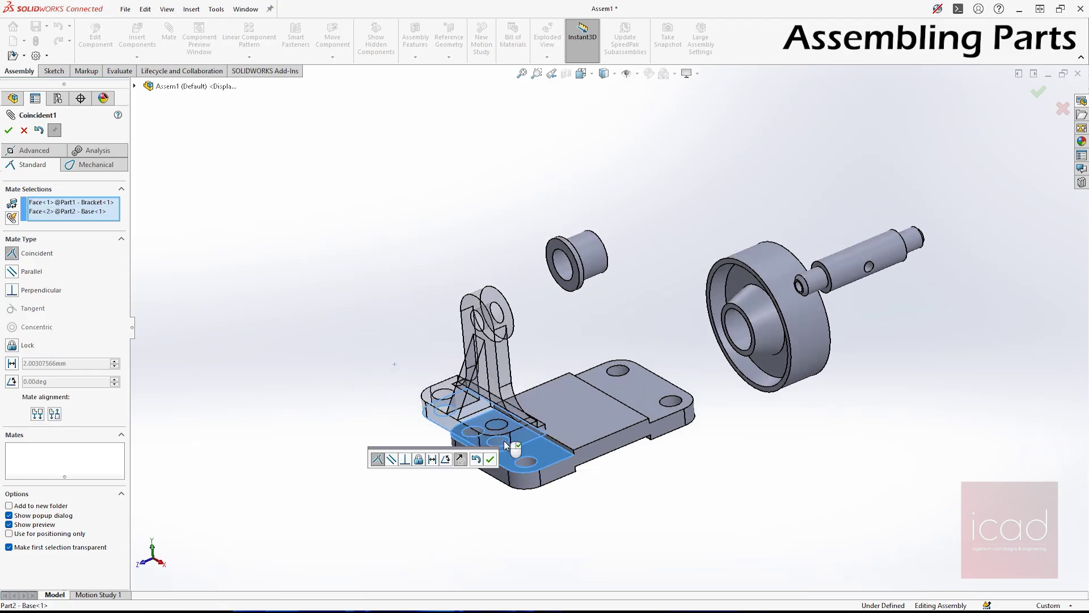
{"action": "left_click", "coordinate": [490, 458]}
Add a concentric mate between one bracket mounting hole and the corresponding base hole.
{"action": "scroll", "coordinate": [475, 359], "scroll_direction": "down", "scroll_amount": 4}
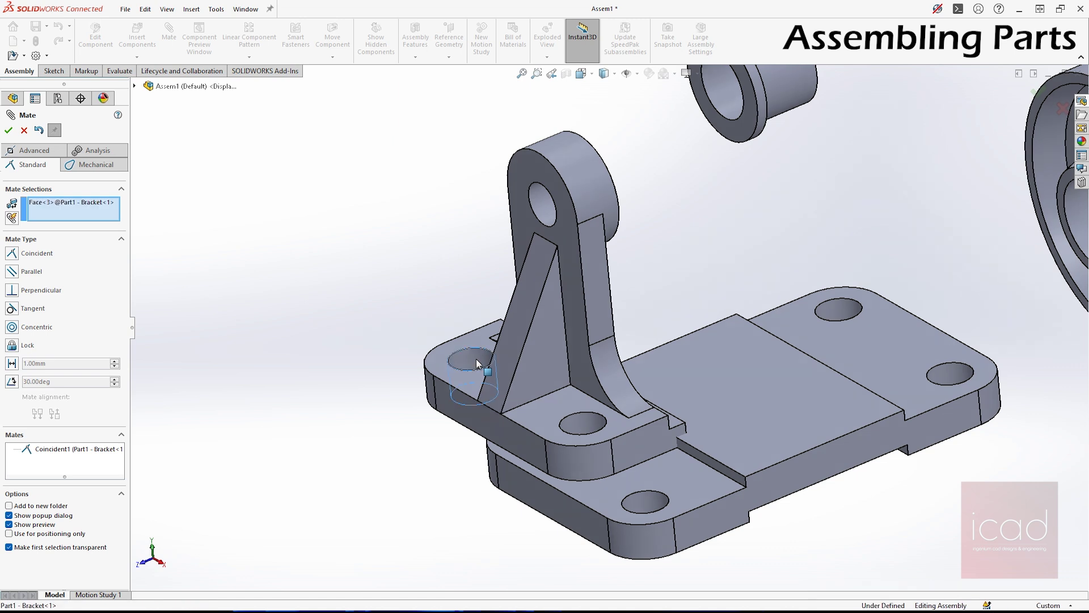
{"action": "left_click", "coordinate": [476, 359]}
{"action": "left_click", "coordinate": [527, 436]}
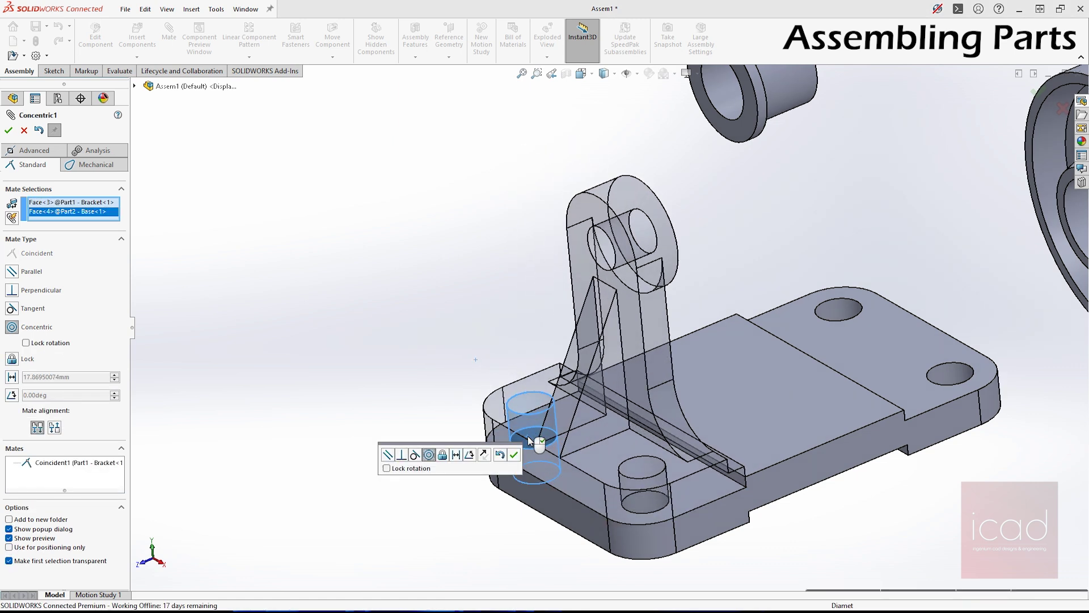
{"action": "right_click", "coordinate": [528, 436]}
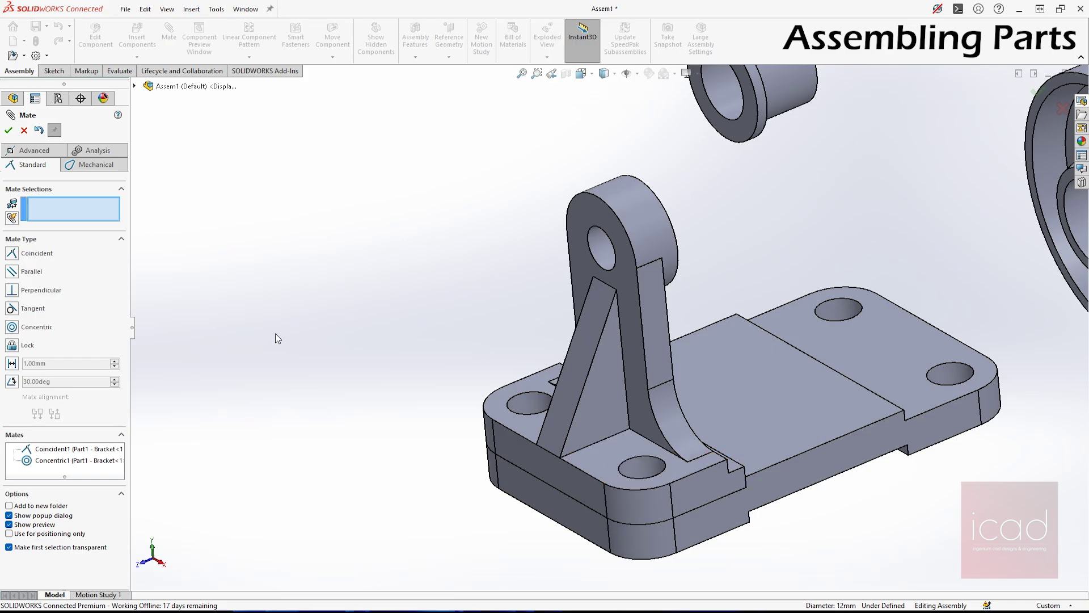
{"action": "key", "text": "Escape"}
Swing the bracket out of alignment and mate its other mounting hole concentric with the remaining base hole beneath it.
{"action": "left_click", "coordinate": [669, 499]}
{"action": "left_click_drag", "start_coordinate": [669, 499], "coordinate": [496, 499]}
{"action": "left_click", "coordinate": [519, 493]}
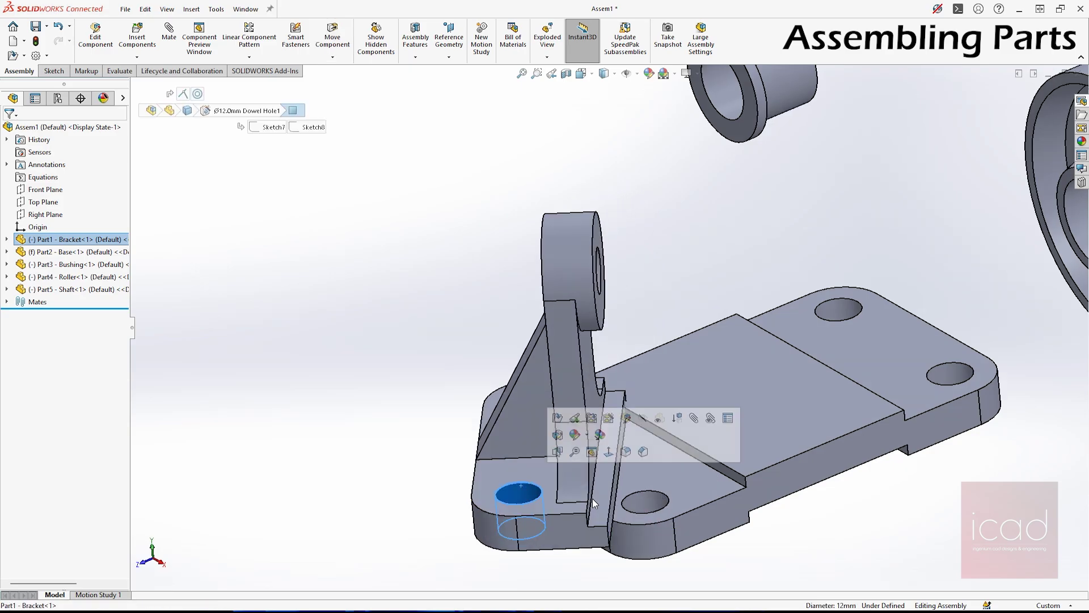
{"action": "left_click", "coordinate": [656, 503], "text": "ctrl"}
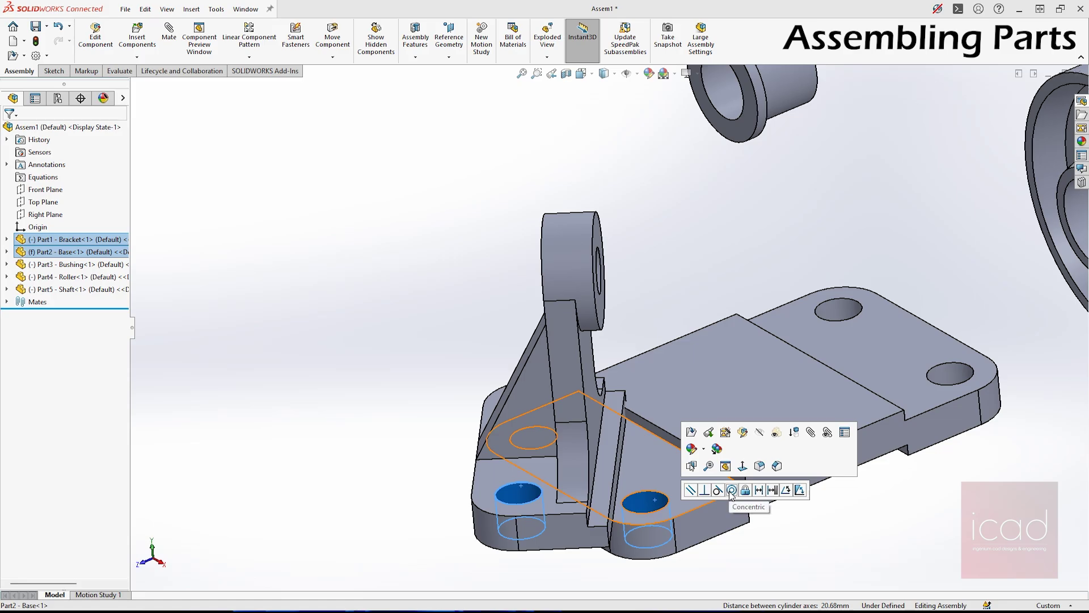
{"action": "left_click", "coordinate": [732, 490]}
Examine how the bracket sits on the base, including the stepped edges and the free end, and return to the isometric view.
{"action": "scroll", "coordinate": [774, 455], "scroll_direction": "up", "scroll_amount": 2}
{"action": "middle_click_drag", "start_coordinate": [766, 470], "coordinate": [789, 366]}
{"action": "scroll", "coordinate": [675, 396], "scroll_direction": "down", "scroll_amount": 3}
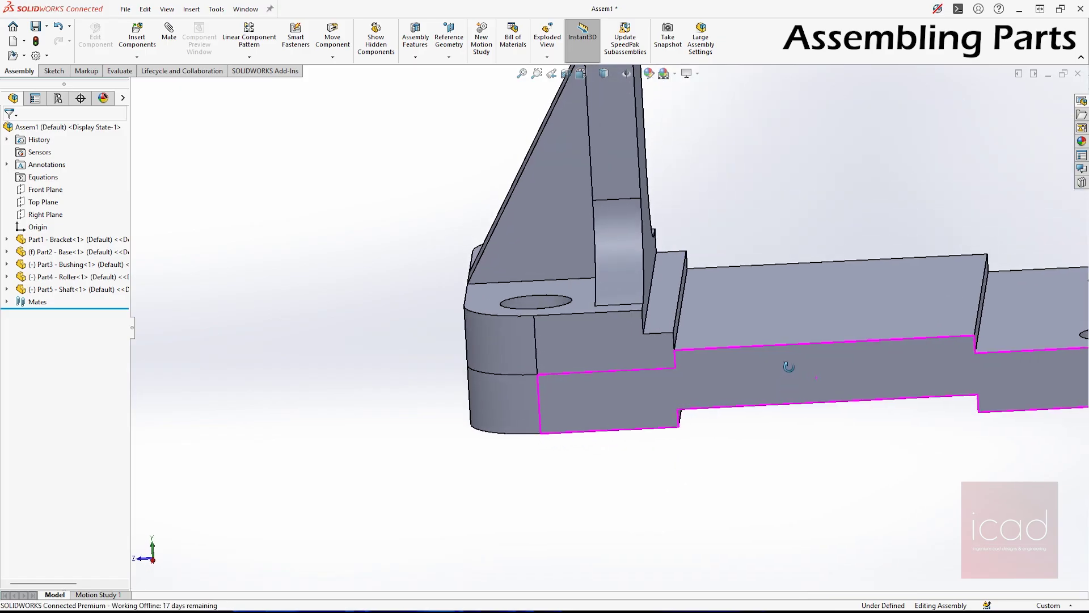
{"action": "scroll", "coordinate": [760, 370], "scroll_direction": "up", "scroll_amount": 6}
{"action": "middle_click_drag", "start_coordinate": [710, 369], "coordinate": [699, 395]}
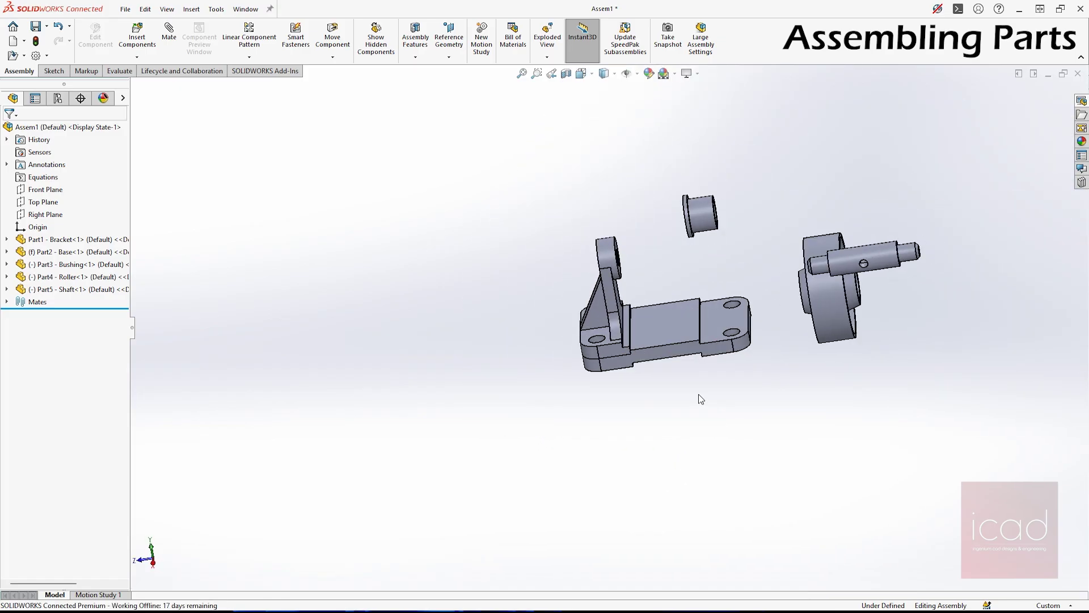
{"action": "scroll", "coordinate": [656, 345], "scroll_direction": "down", "scroll_amount": 3}
{"action": "middle_click_drag", "start_coordinate": [656, 345], "coordinate": [648, 323]}
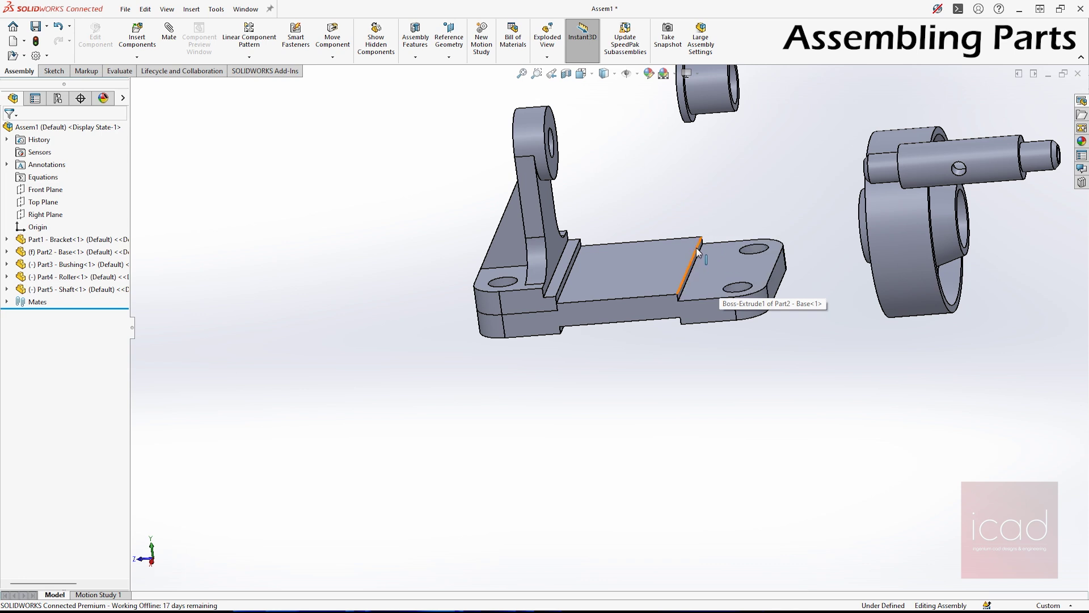
{"action": "middle_click_drag", "start_coordinate": [642, 439], "coordinate": [705, 350]}
{"action": "key", "text": "ctrl+5"}
{"action": "key", "text": "ctrl+7"}
{"action": "scroll", "coordinate": [679, 383], "scroll_direction": "down", "scroll_amount": 1}
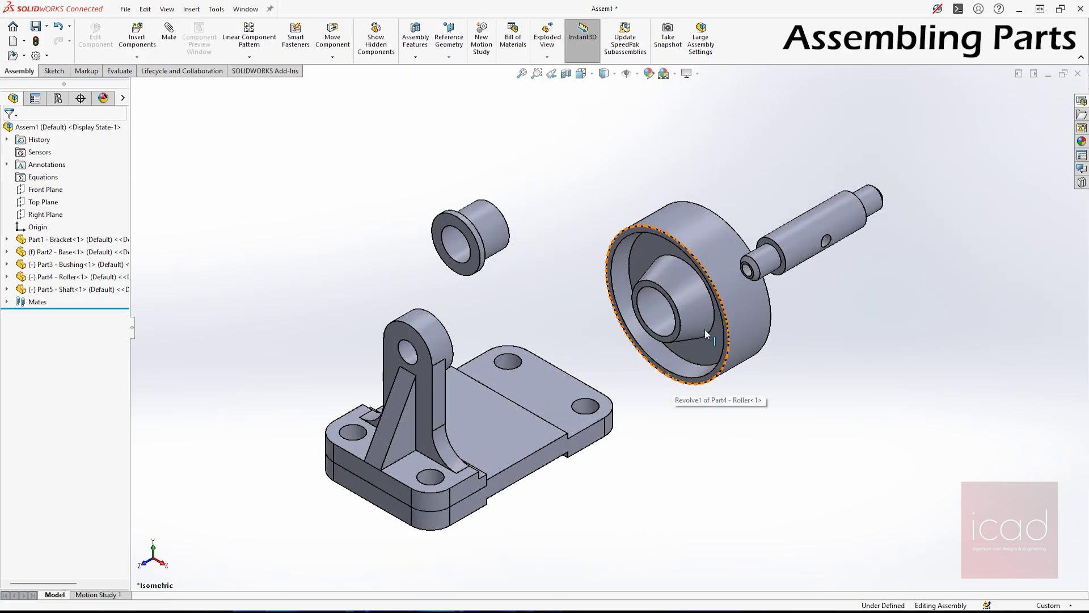
Mate the bushing's outer cylindrical face concentric with the roller's bore, and separate the two parts along their axis.
{"action": "left_click", "coordinate": [496, 244]}
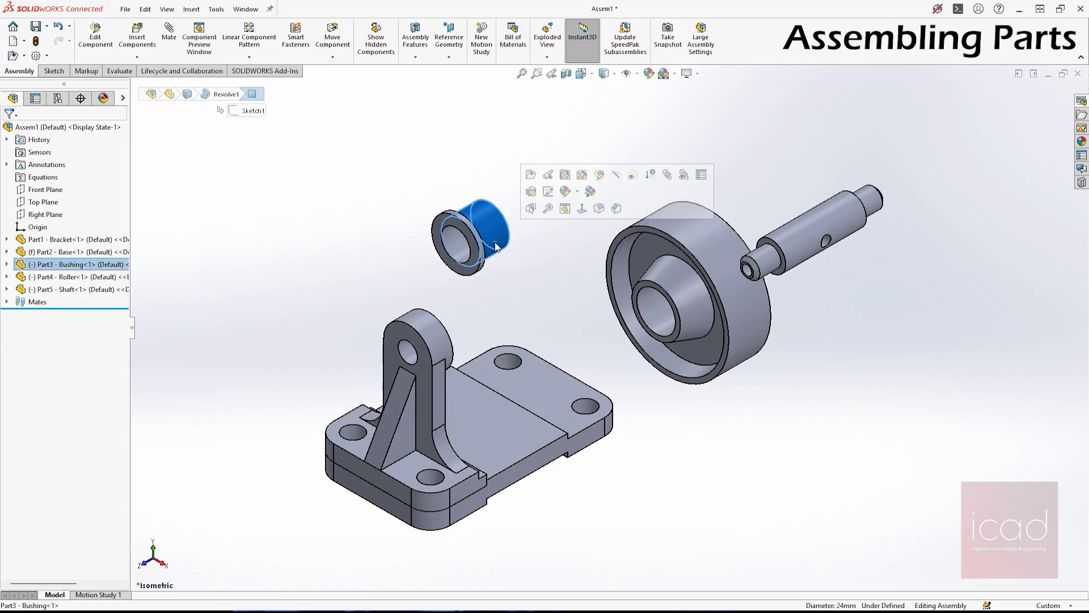
{"action": "left_click", "coordinate": [301, 146]}
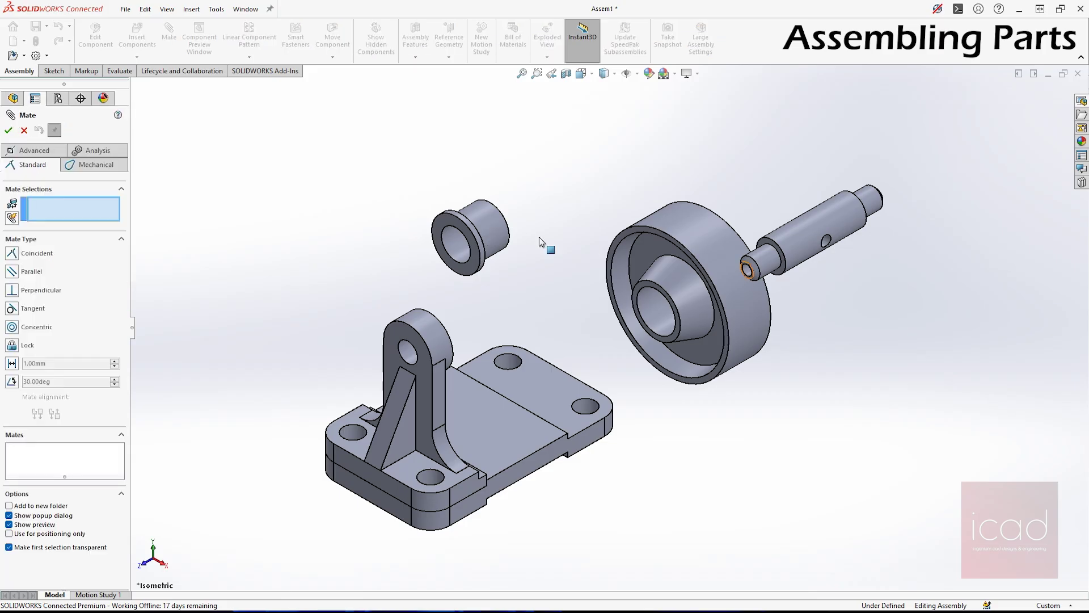
{"action": "left_click", "coordinate": [499, 230]}
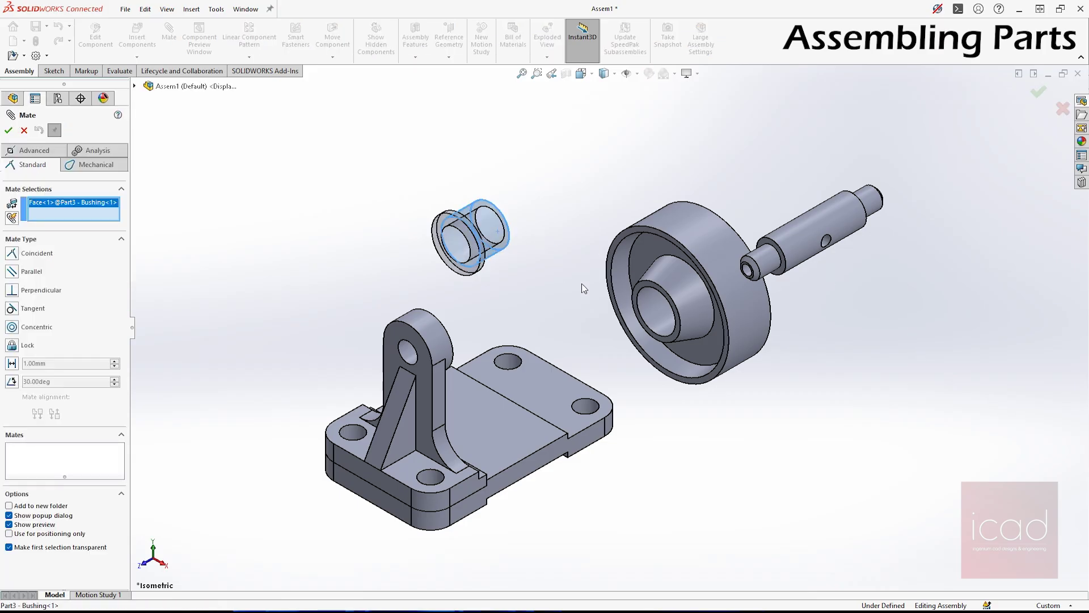
{"action": "left_click", "coordinate": [658, 312]}
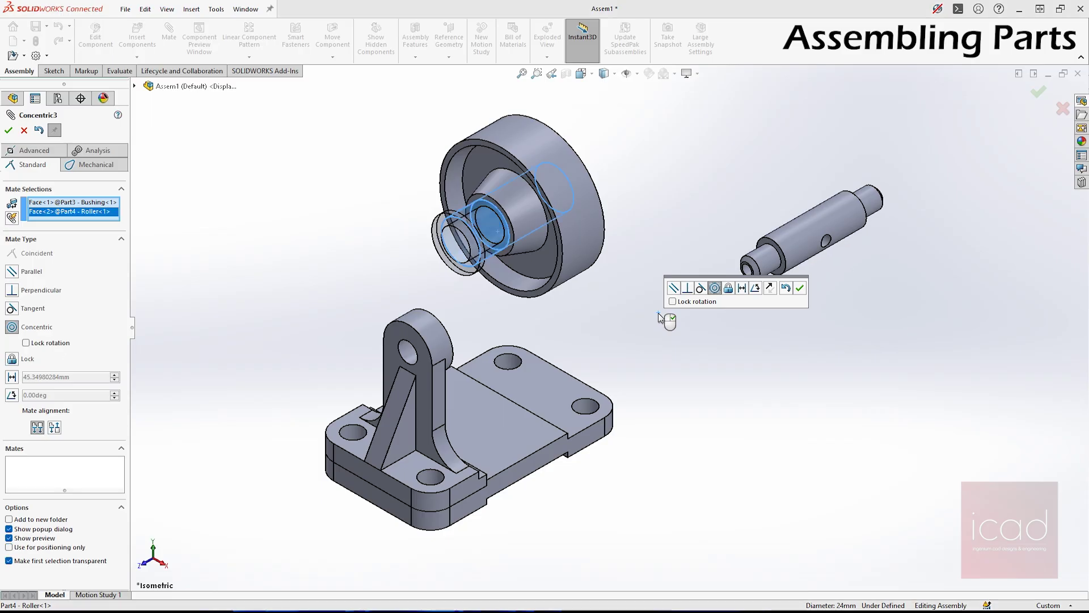
{"action": "key", "text": "Return"}
{"action": "mouse_move", "coordinate": [445, 241]}
{"action": "left_mouse_down"}
{"action": "mouse_move", "coordinate": [377, 265]}
{"action": "mouse_move", "coordinate": [448, 232]}
{"action": "left_mouse_up"}
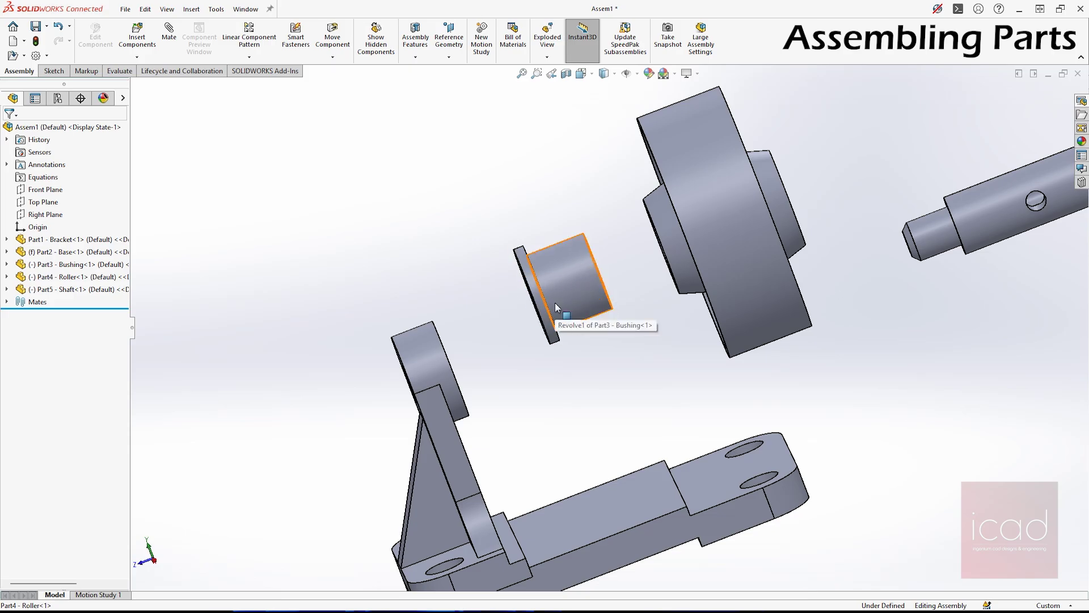
Mate the inner face of the bushing's flange coincident with the roller hub's end face.
{"action": "middle_click_drag", "start_coordinate": [559, 302], "coordinate": [424, 271]}
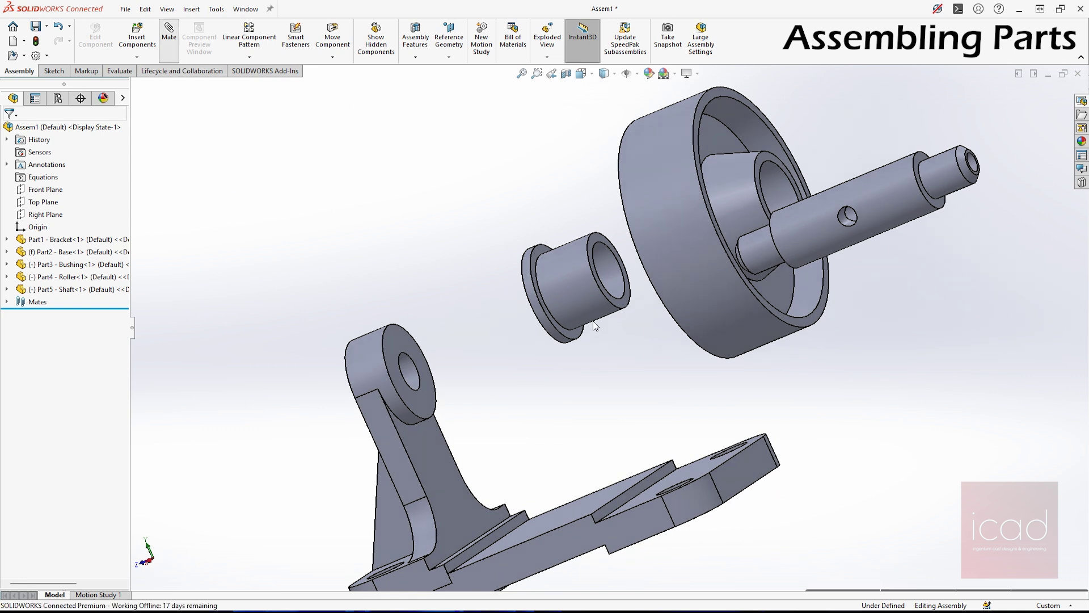
{"action": "scroll", "coordinate": [596, 309], "scroll_direction": "down", "scroll_amount": 3}
{"action": "middle_click_drag", "start_coordinate": [593, 320], "coordinate": [622, 230]}
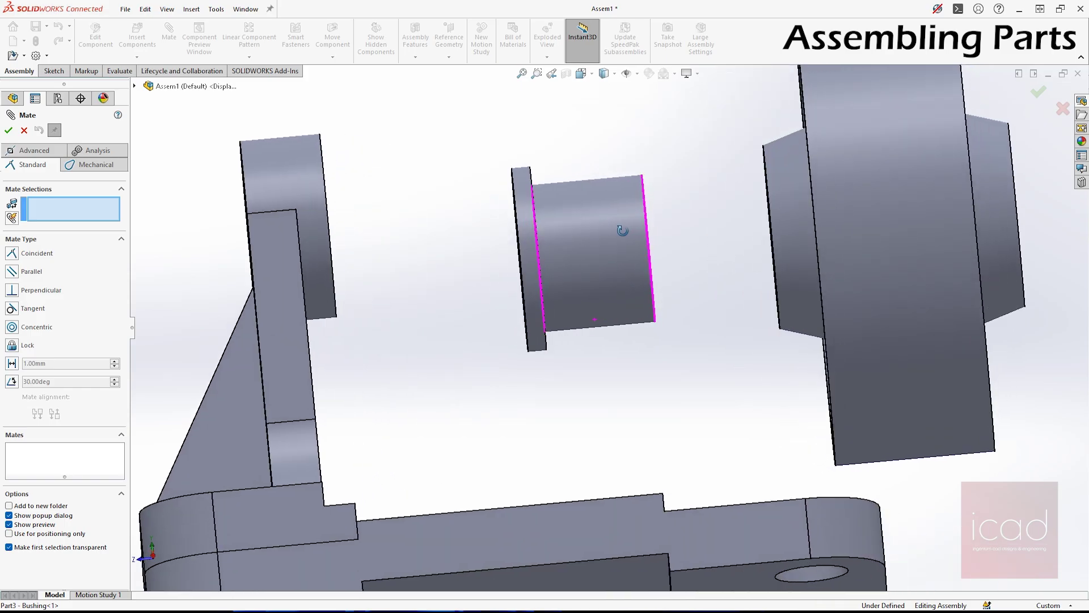
{"action": "middle_click_drag", "start_coordinate": [623, 230], "coordinate": [458, 245]}
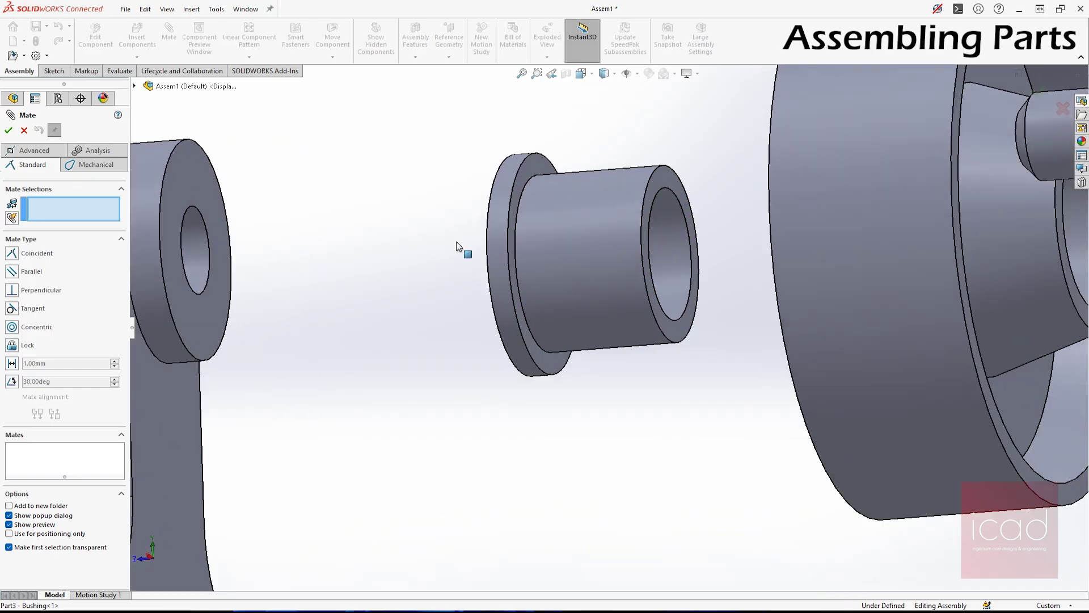
{"action": "left_click", "coordinate": [532, 341]}
{"action": "scroll", "coordinate": [652, 340], "scroll_direction": "up", "scroll_amount": 3}
{"action": "middle_click_drag", "start_coordinate": [736, 330], "coordinate": [801, 348]}
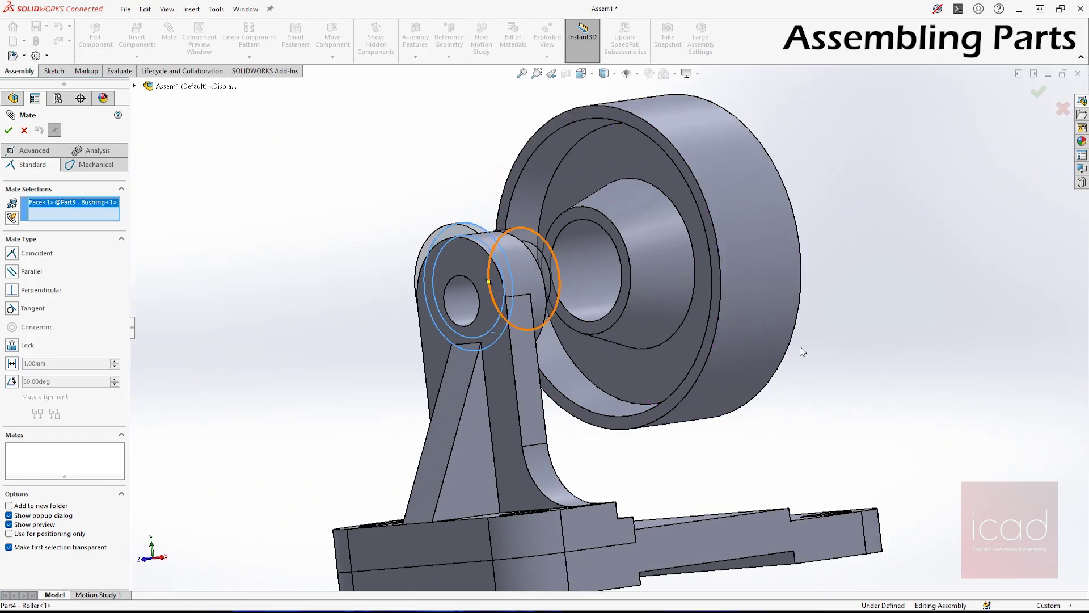
{"action": "left_click", "coordinate": [586, 327]}
{"action": "right_click", "coordinate": [587, 326]}
{"action": "scroll", "coordinate": [586, 325], "scroll_direction": "up", "scroll_amount": 3}
{"action": "middle_click_drag", "start_coordinate": [586, 326], "coordinate": [465, 299]}
{"action": "scroll", "coordinate": [562, 332], "scroll_direction": "down", "scroll_amount": 3}
{"action": "scroll", "coordinate": [719, 322], "scroll_direction": "down", "scroll_amount": 3}
{"action": "middle_click_drag", "start_coordinate": [720, 323], "coordinate": [760, 346]}
{"action": "scroll", "coordinate": [838, 272], "scroll_direction": "up", "scroll_amount": 3}
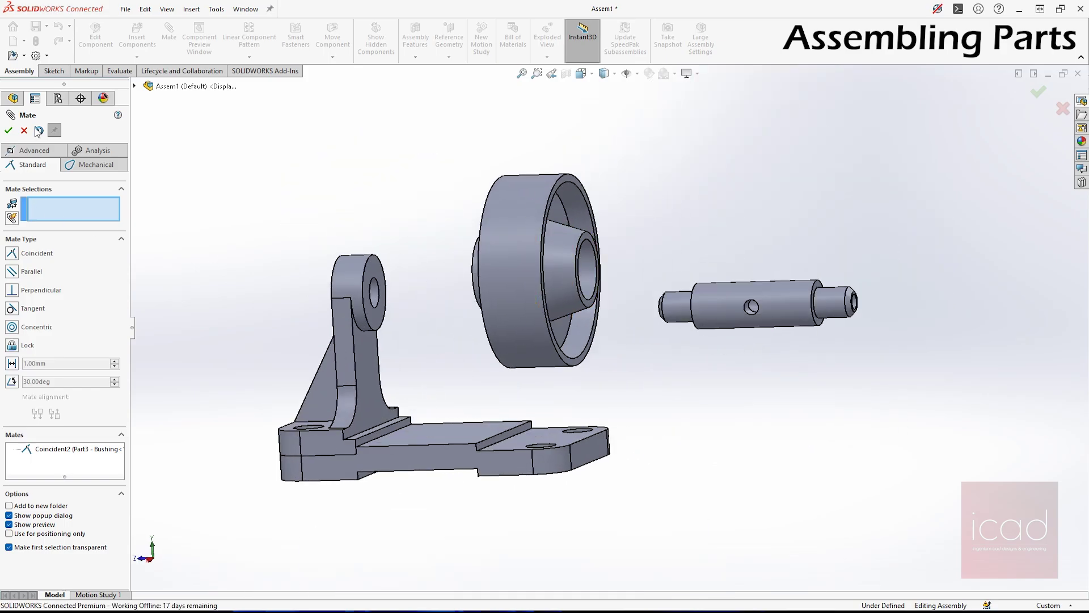
Finish mating the bushing to the roller and exit the Mate command.
{"action": "left_click", "coordinate": [8, 130]}
{"action": "type", "text": "s"}
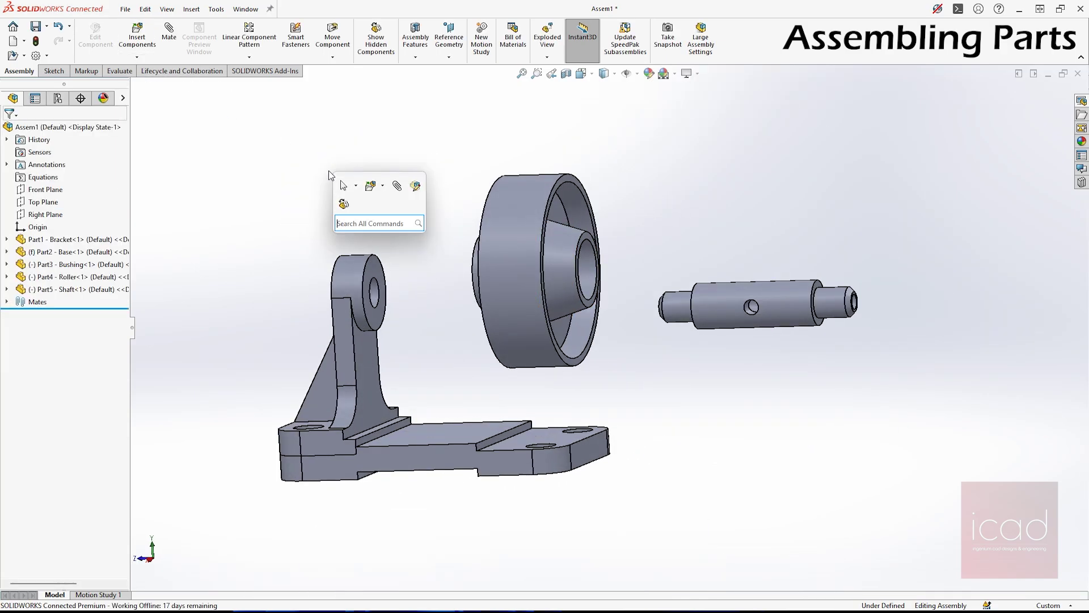
{"action": "type", "text": "copy with"}
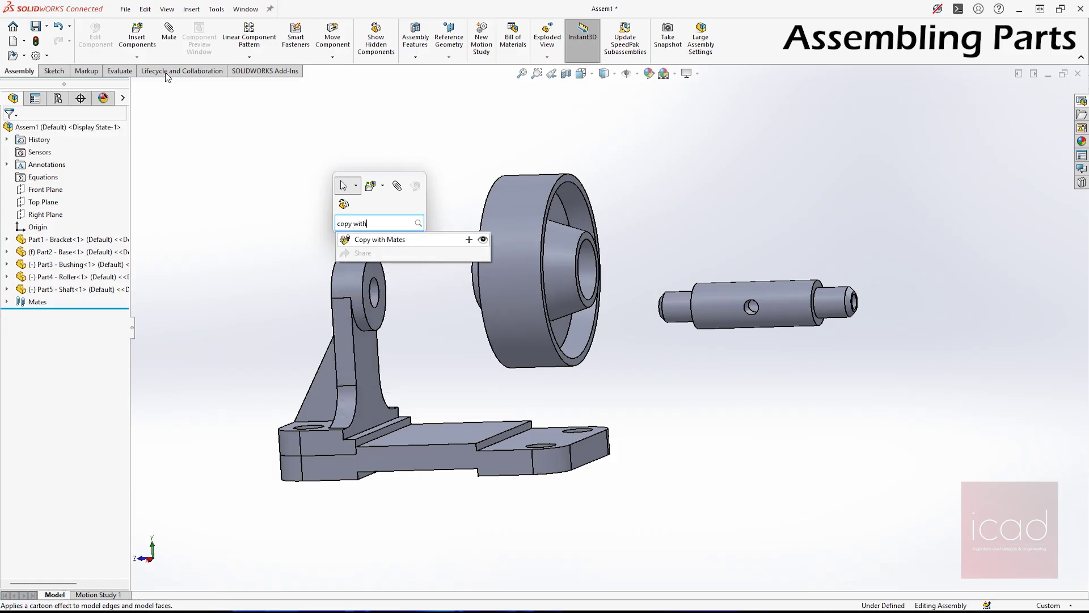
{"action": "left_click", "coordinate": [133, 57]}
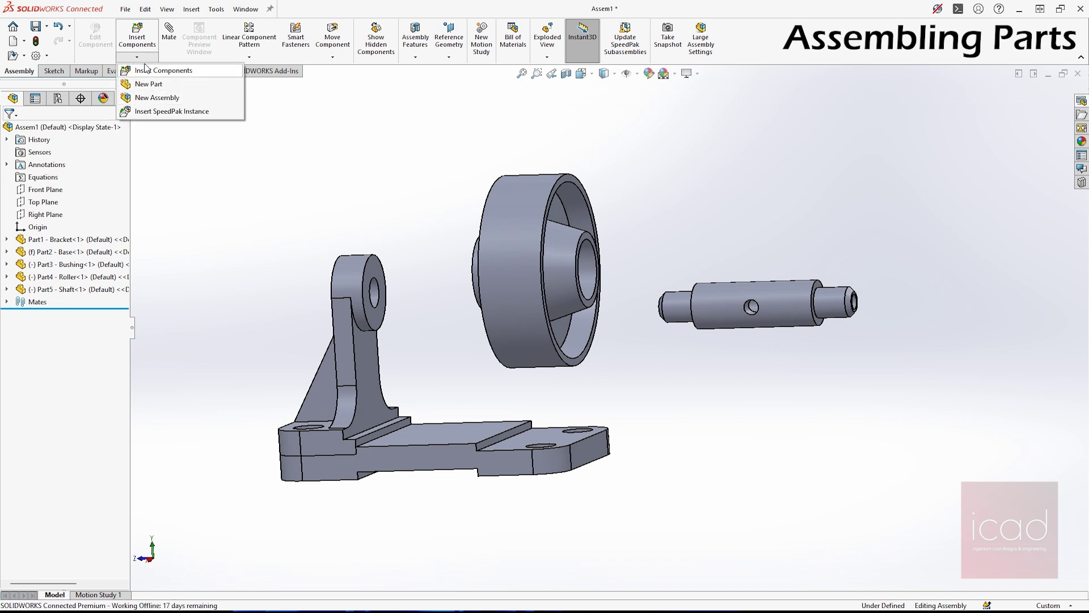
{"action": "left_click", "coordinate": [261, 178]}
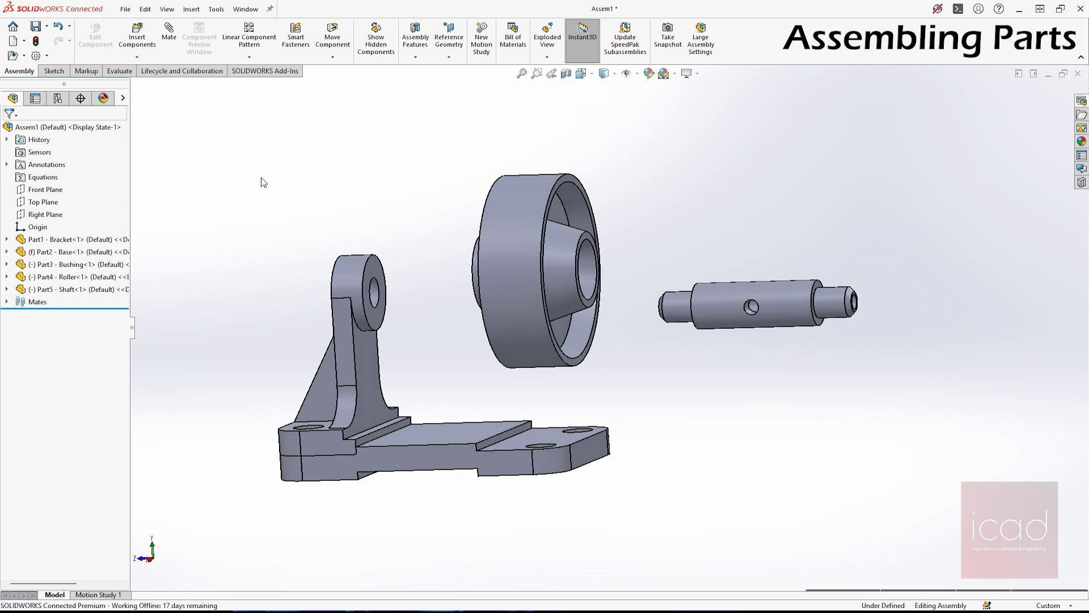
Start Copy with Mates using the bushing as the component to copy, and proceed to its mate references.
{"action": "type", "text": "sc"}
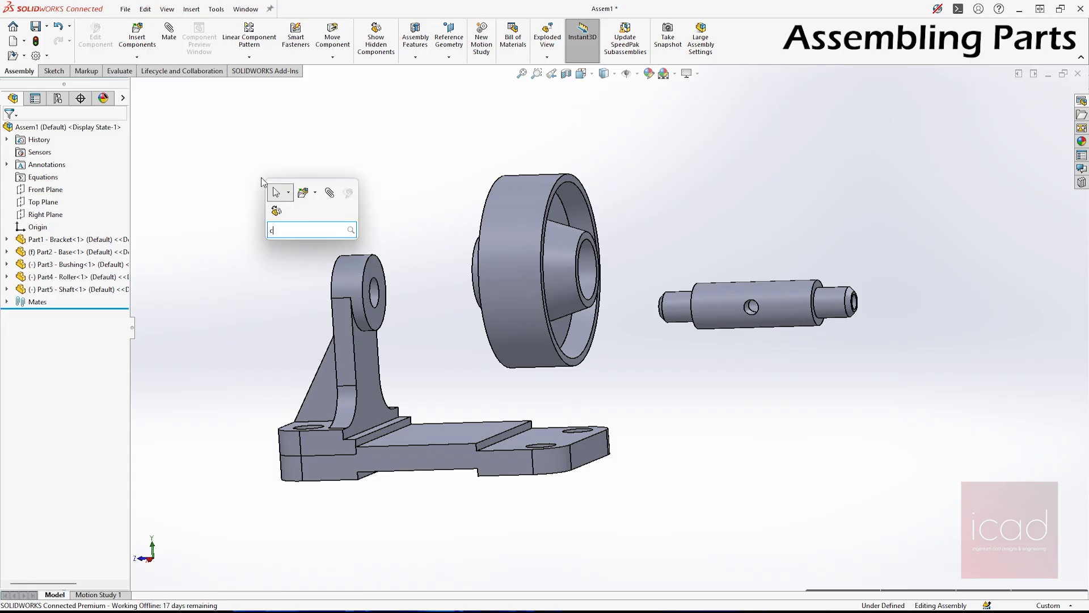
{"action": "type", "text": "opy with"}
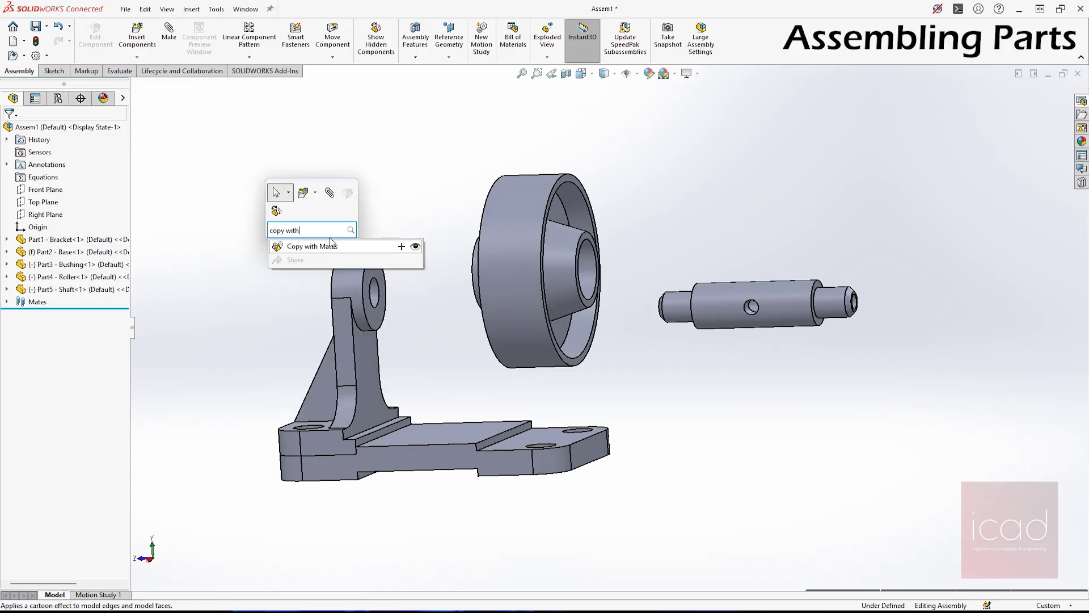
{"action": "left_click", "coordinate": [324, 246]}
{"action": "middle_click_drag", "start_coordinate": [343, 266], "coordinate": [445, 278]}
{"action": "left_click", "coordinate": [442, 281]}
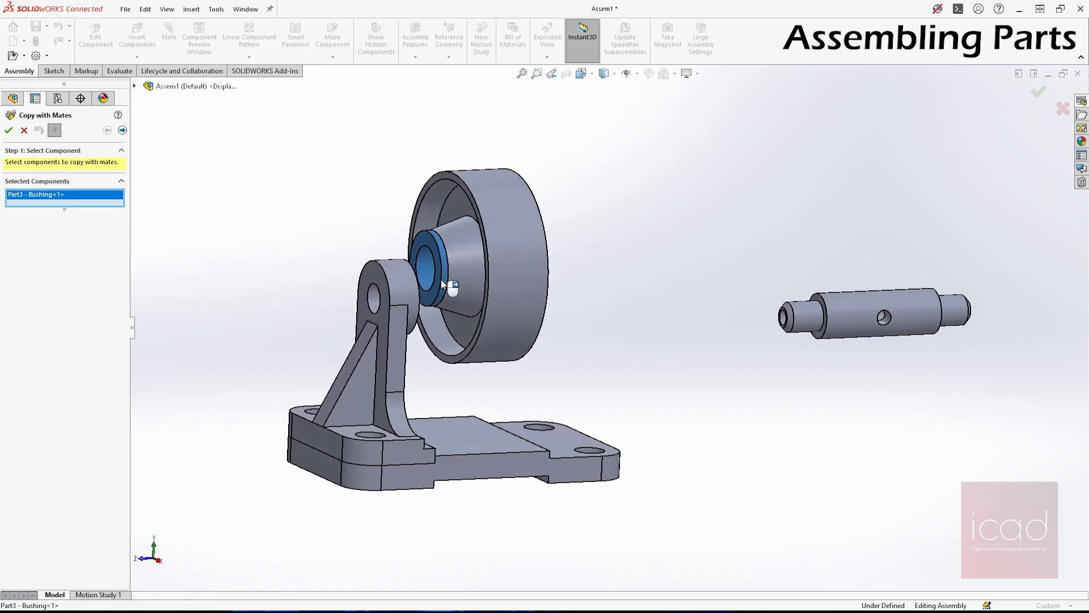
{"action": "left_click", "coordinate": [123, 131]}
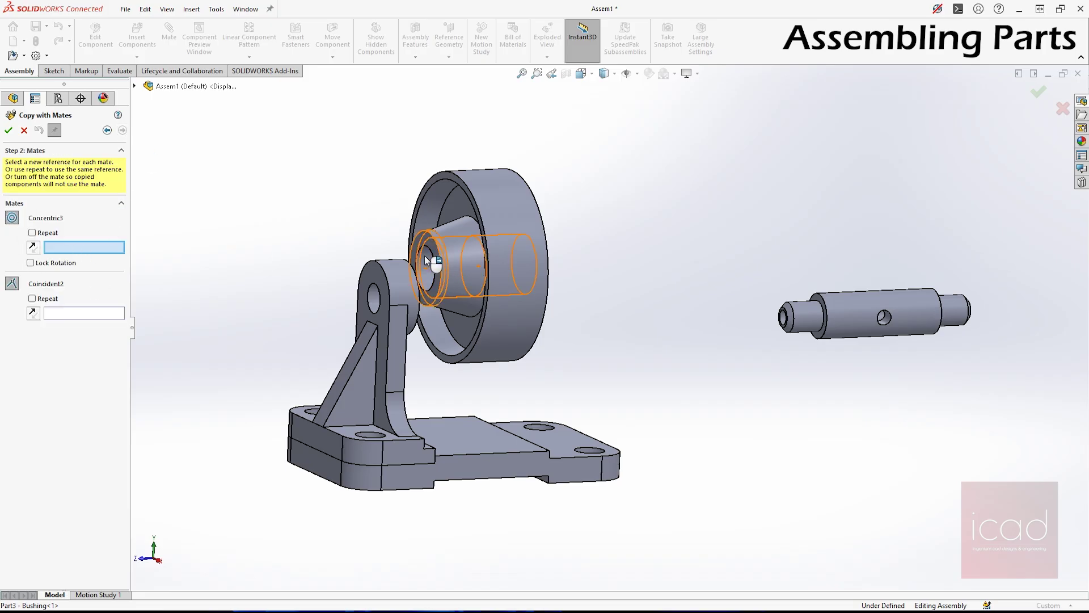
Place one bushing copy concentric with the roller's bore and coincident with the hub's opposite end face, and end the copying.
{"action": "middle_click_drag", "start_coordinate": [433, 261], "coordinate": [543, 279]}
{"action": "scroll", "coordinate": [663, 260], "scroll_direction": "down", "scroll_amount": 3}
{"action": "middle_click_drag", "start_coordinate": [662, 260], "coordinate": [715, 274]}
{"action": "left_click", "coordinate": [717, 275]}
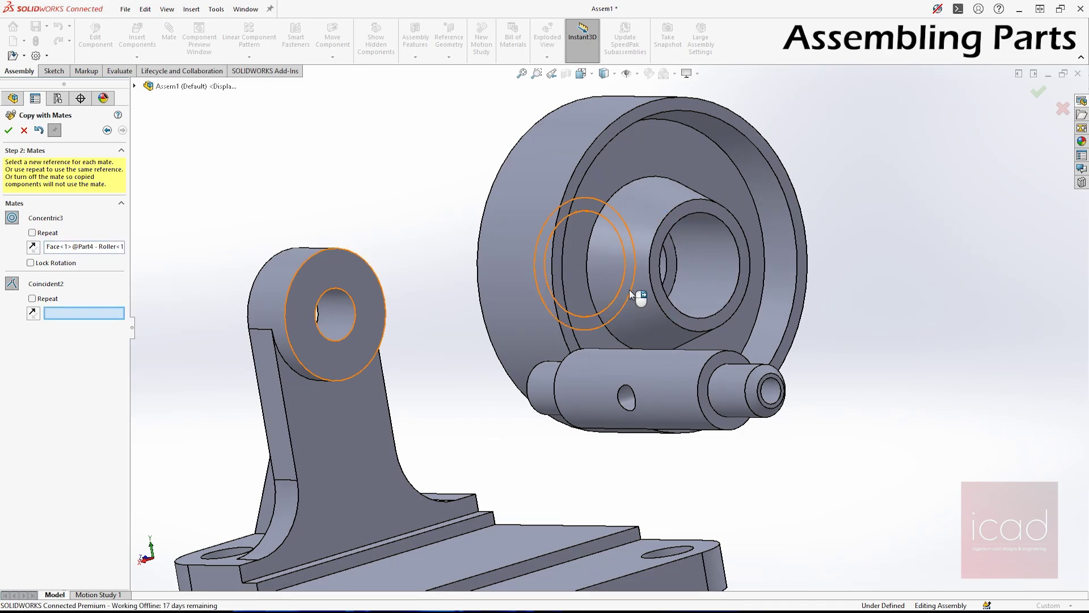
{"action": "left_click", "coordinate": [744, 281]}
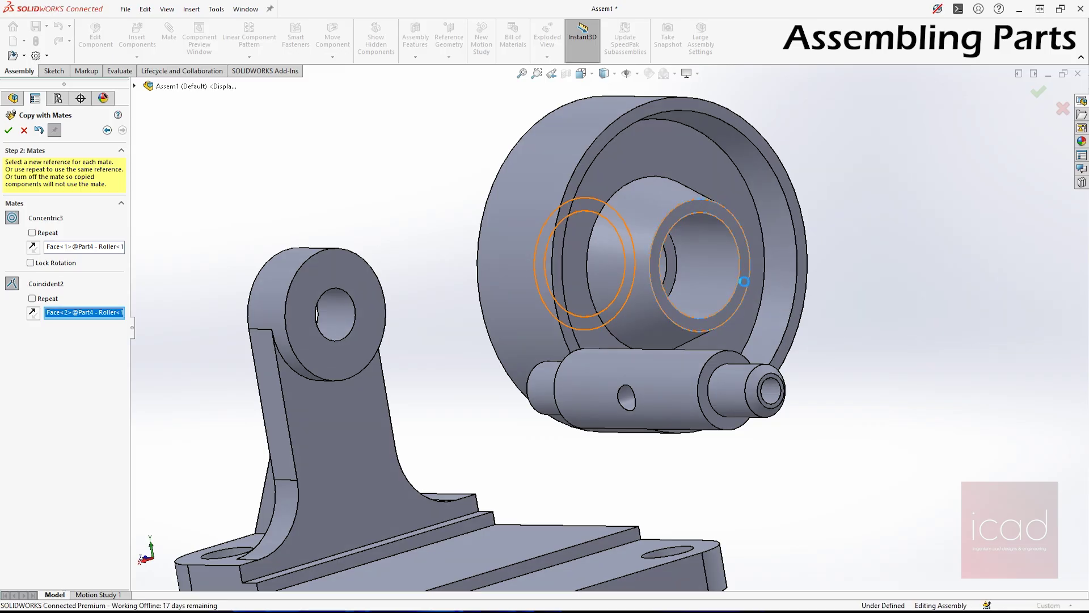
{"action": "middle_click_drag", "start_coordinate": [759, 283], "coordinate": [790, 266]}
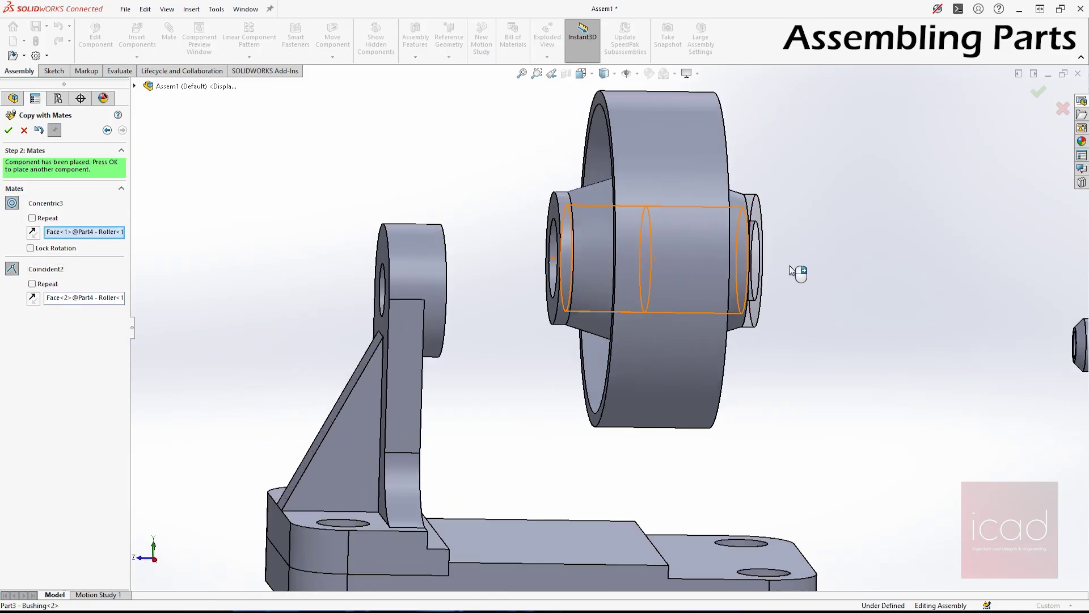
{"action": "scroll", "coordinate": [789, 266], "scroll_direction": "down", "scroll_amount": 4}
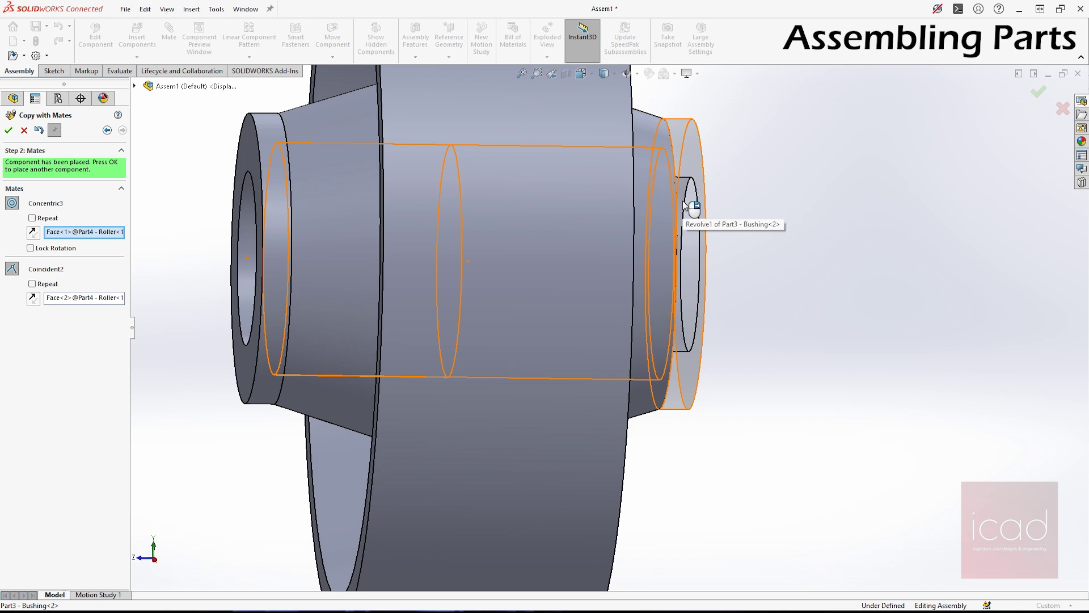
{"action": "left_click", "coordinate": [8, 131]}
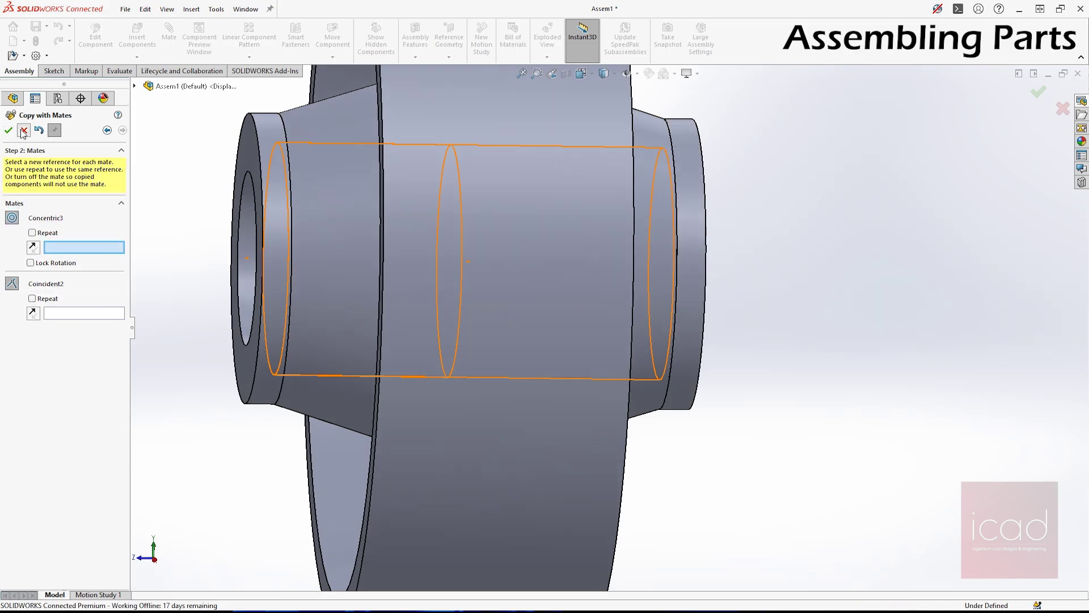
{"action": "left_click", "coordinate": [22, 131]}
Shift the roller by its copied bushing to check that the roller and both bushings move together.
{"action": "scroll", "coordinate": [628, 298], "scroll_direction": "up", "scroll_amount": 5}
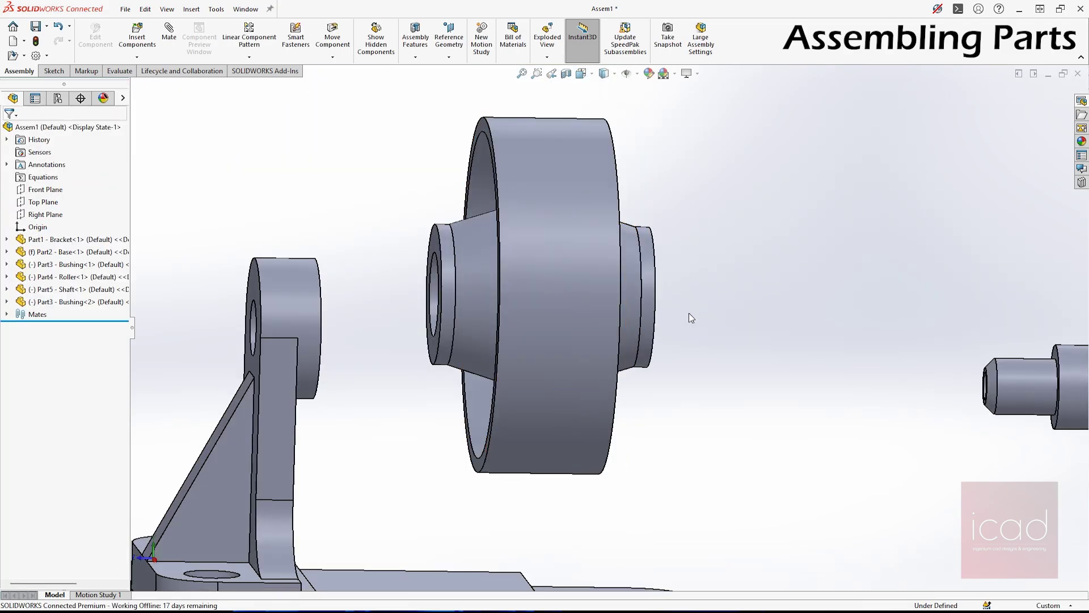
{"action": "left_click", "coordinate": [651, 301]}
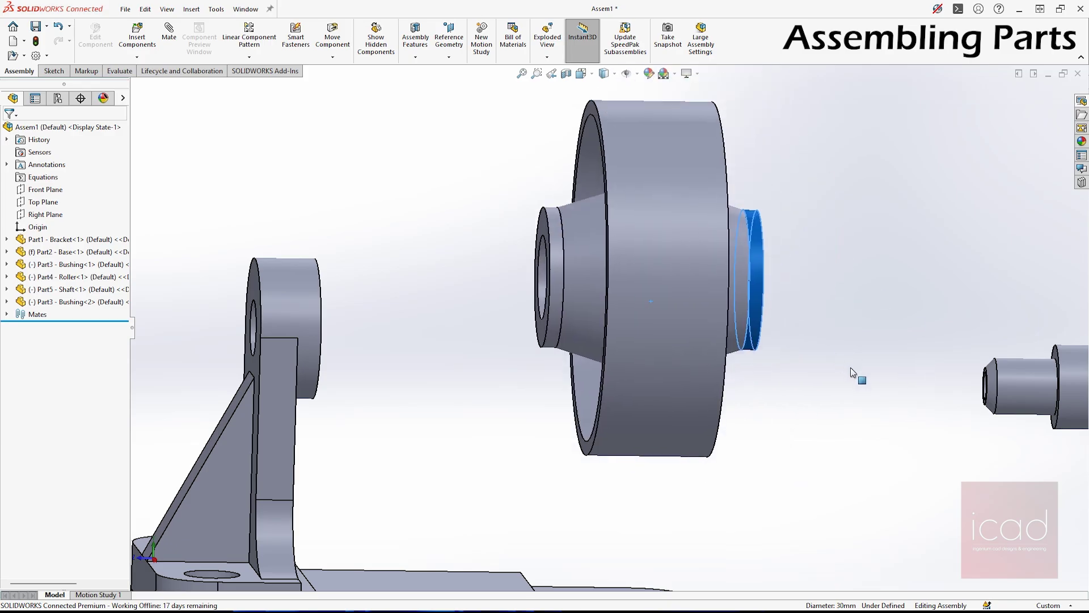
{"action": "middle_click_drag", "start_coordinate": [788, 297], "coordinate": [685, 292]}
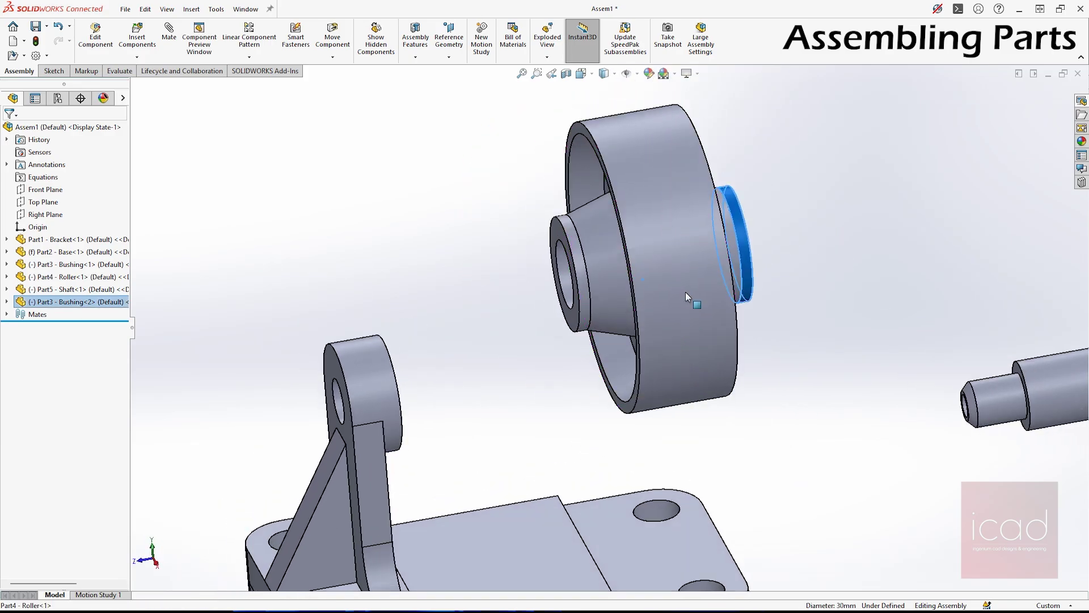
{"action": "scroll", "coordinate": [685, 291], "scroll_direction": "up", "scroll_amount": 5}
Mate the shaft's large cylindrical face concentric with the bushing's bore, and slide the shaft out of the roller along the axis.
{"action": "left_click", "coordinate": [758, 346]}
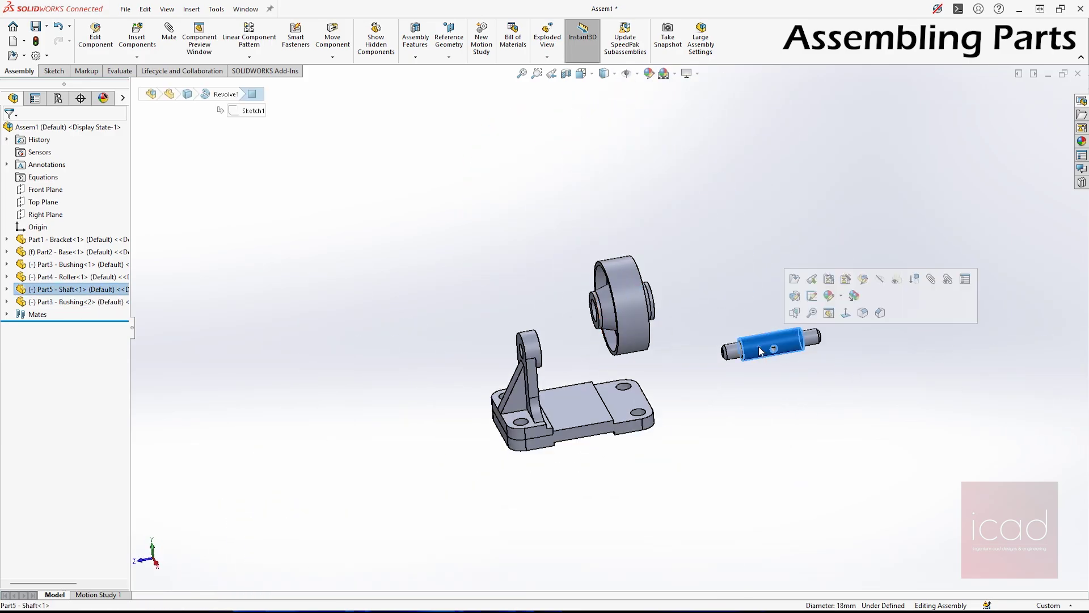
{"action": "scroll", "coordinate": [731, 335], "scroll_direction": "up", "scroll_amount": 3}
{"action": "middle_click_drag", "start_coordinate": [705, 325], "coordinate": [476, 306]}
{"action": "scroll", "coordinate": [475, 306], "scroll_direction": "up", "scroll_amount": 2}
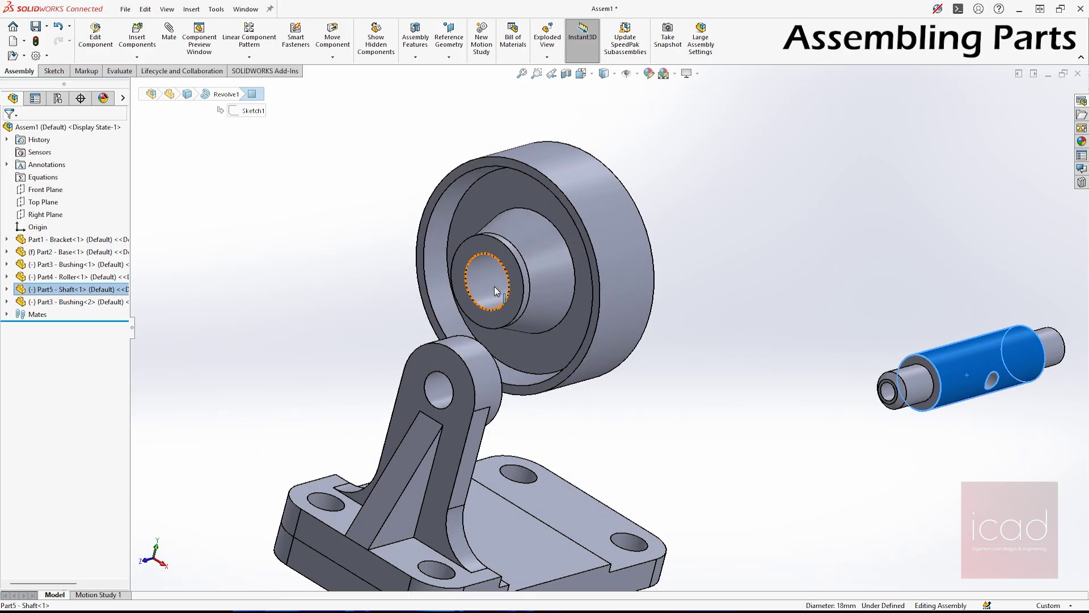
{"action": "left_click", "coordinate": [495, 291]}
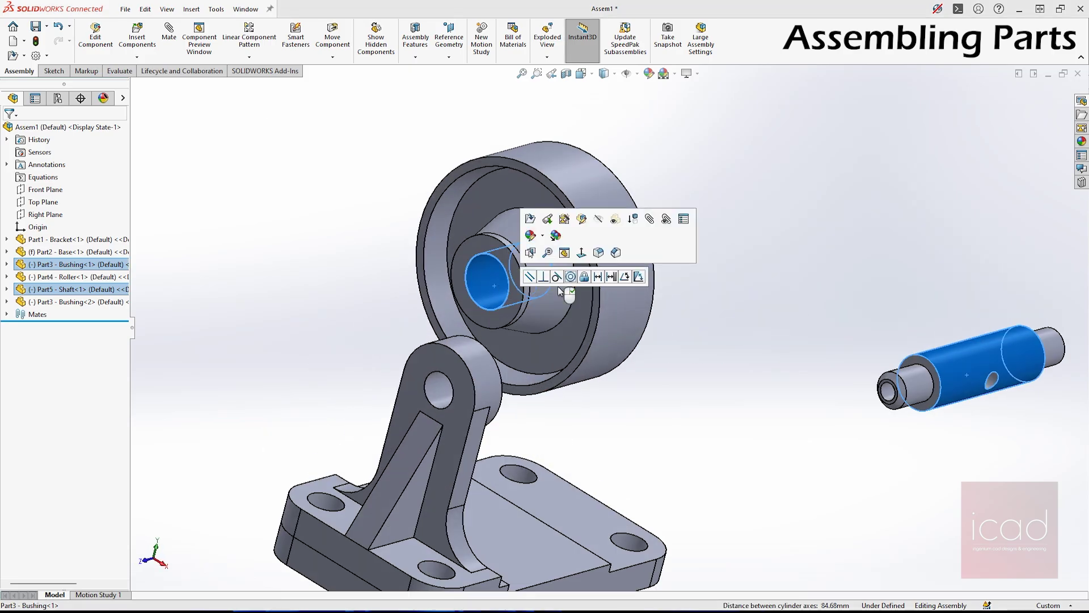
{"action": "left_click", "coordinate": [572, 277]}
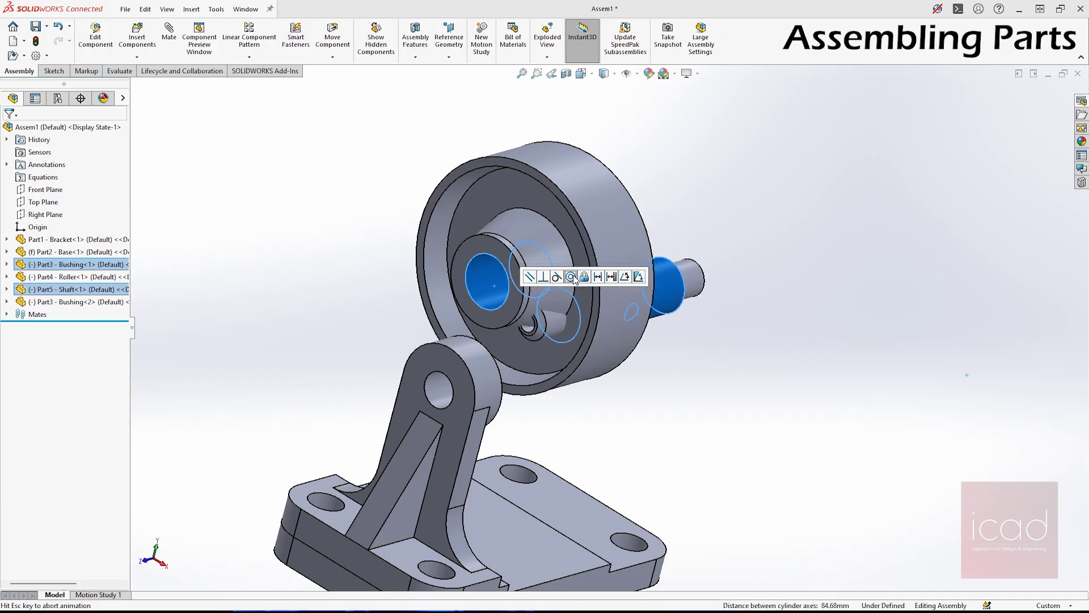
{"action": "left_click", "coordinate": [723, 238]}
{"action": "middle_click_drag", "start_coordinate": [688, 236], "coordinate": [692, 256]}
{"action": "left_click_drag", "start_coordinate": [692, 255], "coordinate": [802, 277]}
Move the roller, its bushings and the shaft higher above the base, and clear the selection.
{"action": "scroll", "coordinate": [680, 285], "scroll_direction": "up", "scroll_amount": 3}
{"action": "middle_click_drag", "start_coordinate": [680, 284], "coordinate": [702, 280]}
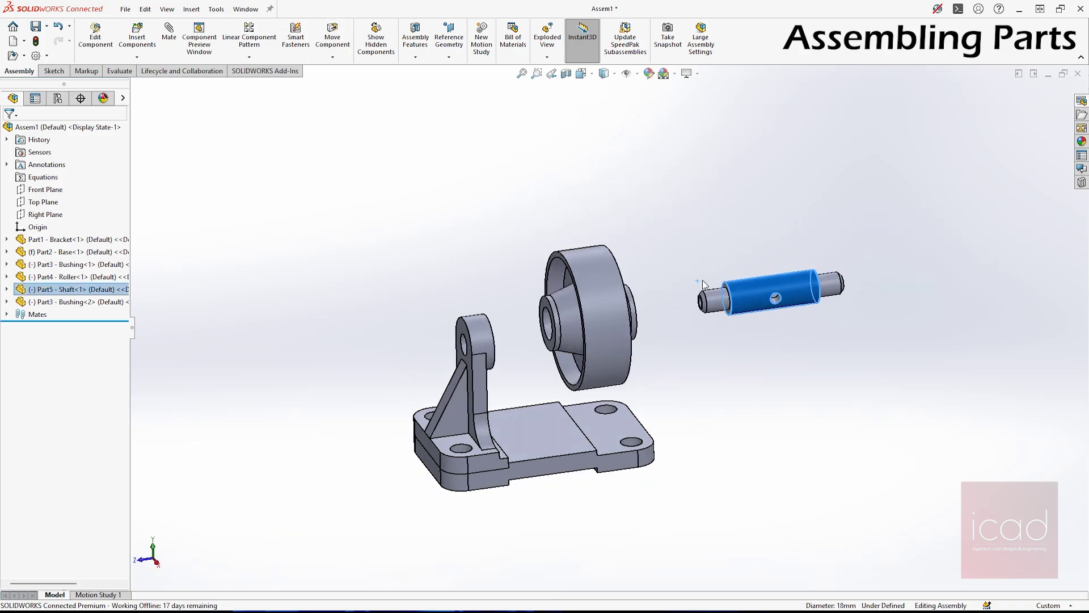
{"action": "middle_click_drag", "start_coordinate": [719, 356], "coordinate": [536, 384]}
{"action": "left_click_drag", "start_coordinate": [584, 299], "coordinate": [518, 204]}
{"action": "left_click", "coordinate": [751, 311]}
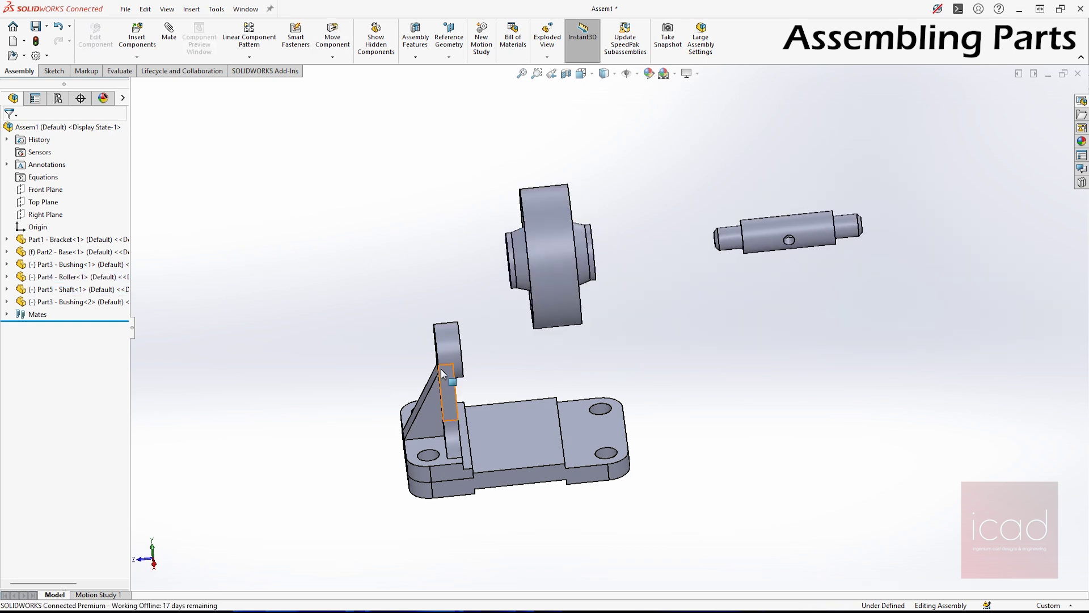
Start Copy with Mates using the bracket as the component to copy, and proceed to its mate references.
{"action": "left_click", "coordinate": [448, 397]}
{"action": "left_click", "coordinate": [303, 304]}
{"action": "type", "text": "s"}
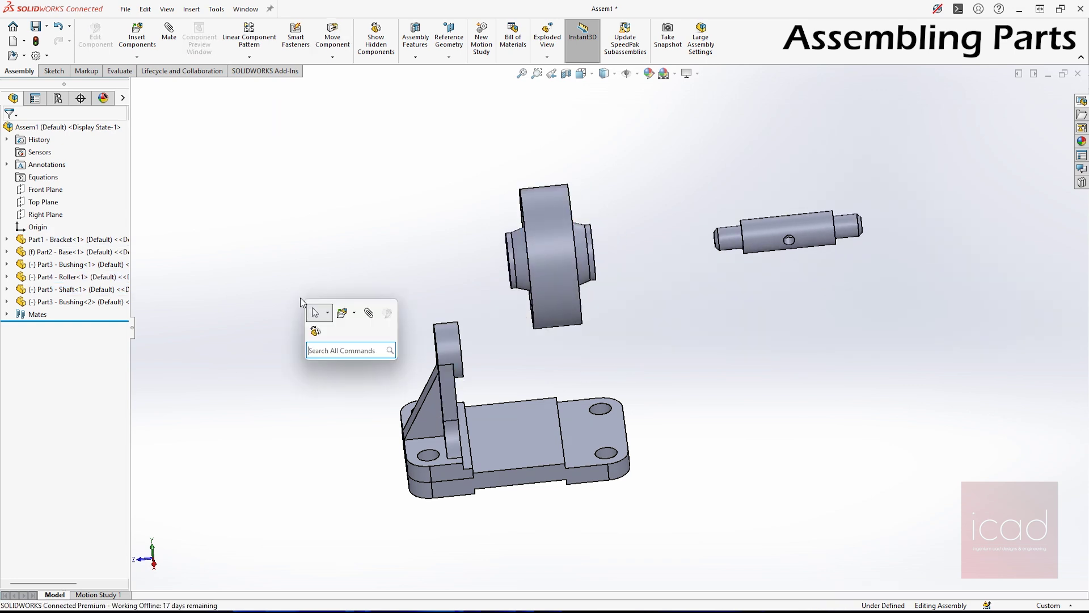
{"action": "type", "text": "copy"}
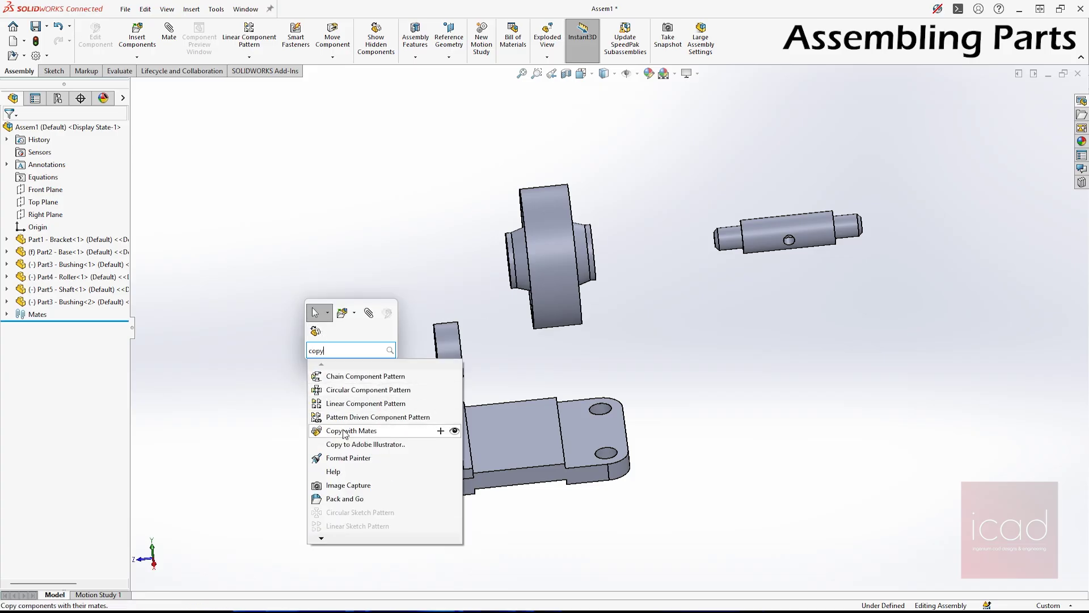
{"action": "key", "text": "Return"}
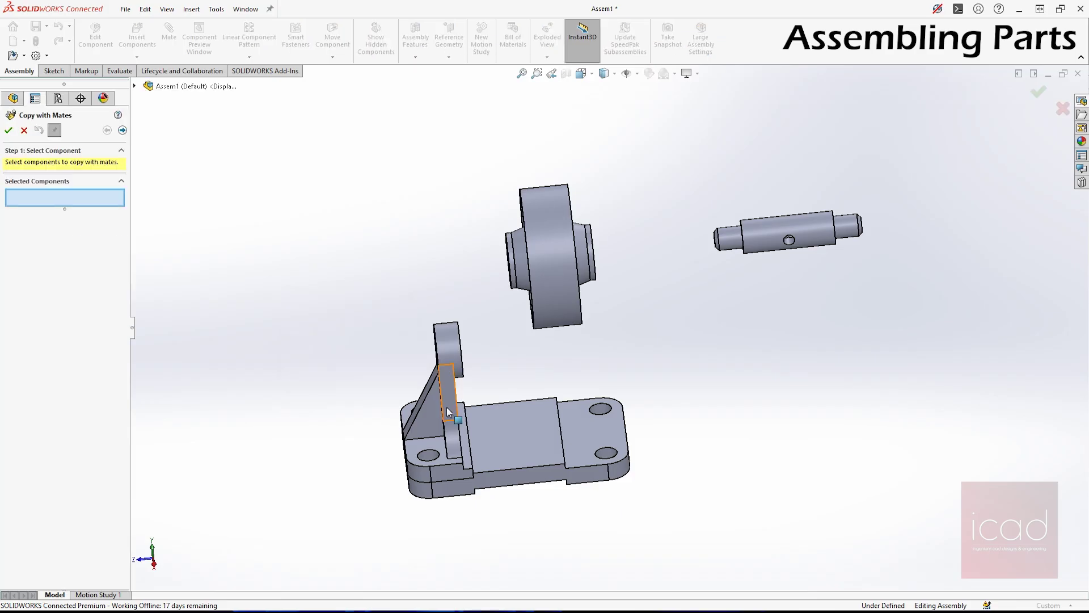
{"action": "left_click", "coordinate": [442, 413]}
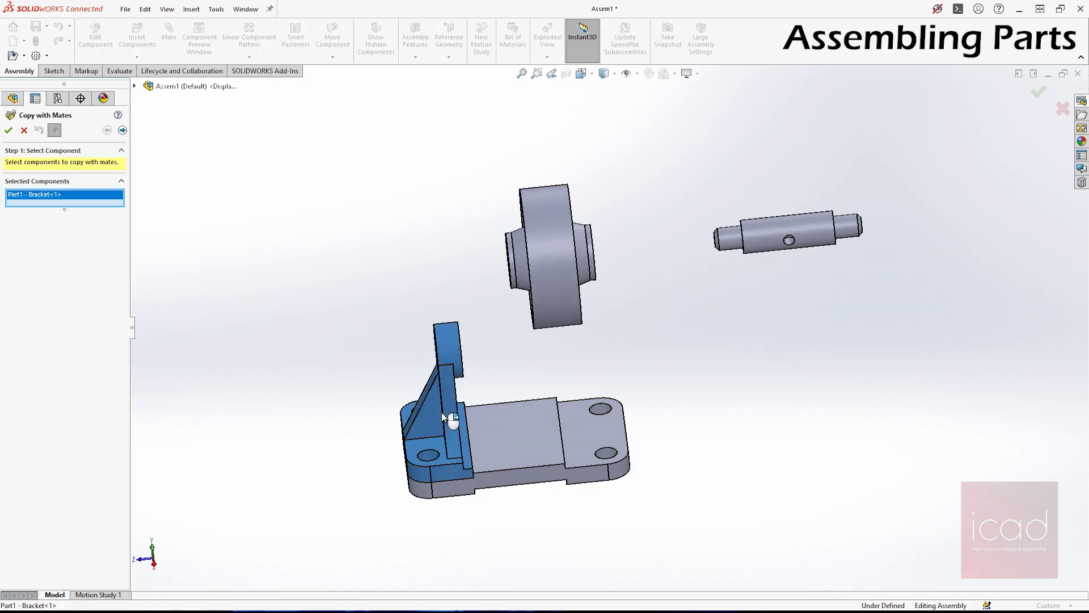
{"action": "right_click", "coordinate": [441, 412]}
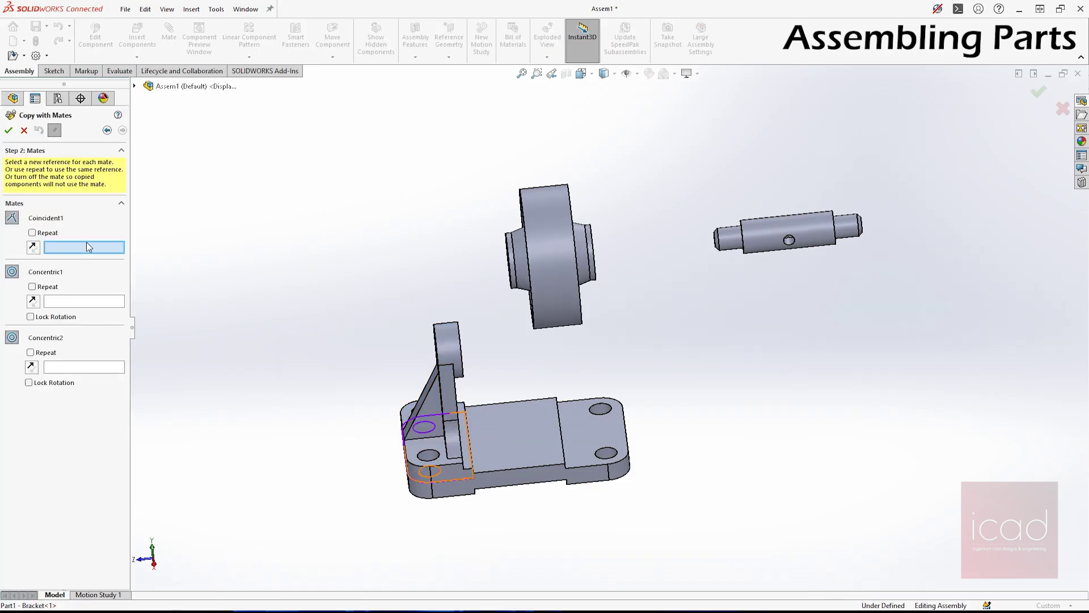
Place one bracket copy on the base's free end, coincident with its top face and concentric with its two mounting holes, and end the copying.
{"action": "scroll", "coordinate": [479, 522], "scroll_direction": "down", "scroll_amount": 5}
{"action": "middle_click_drag", "start_coordinate": [499, 414], "coordinate": [638, 409]}
{"action": "left_click", "coordinate": [734, 327]}
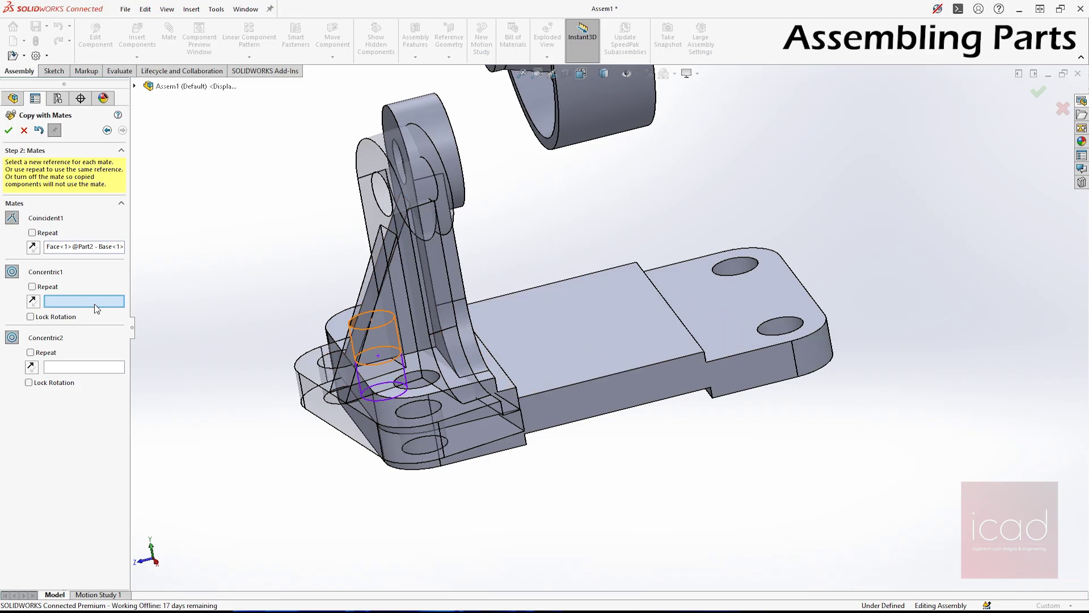
{"action": "middle_click_drag", "start_coordinate": [693, 389], "coordinate": [720, 414]}
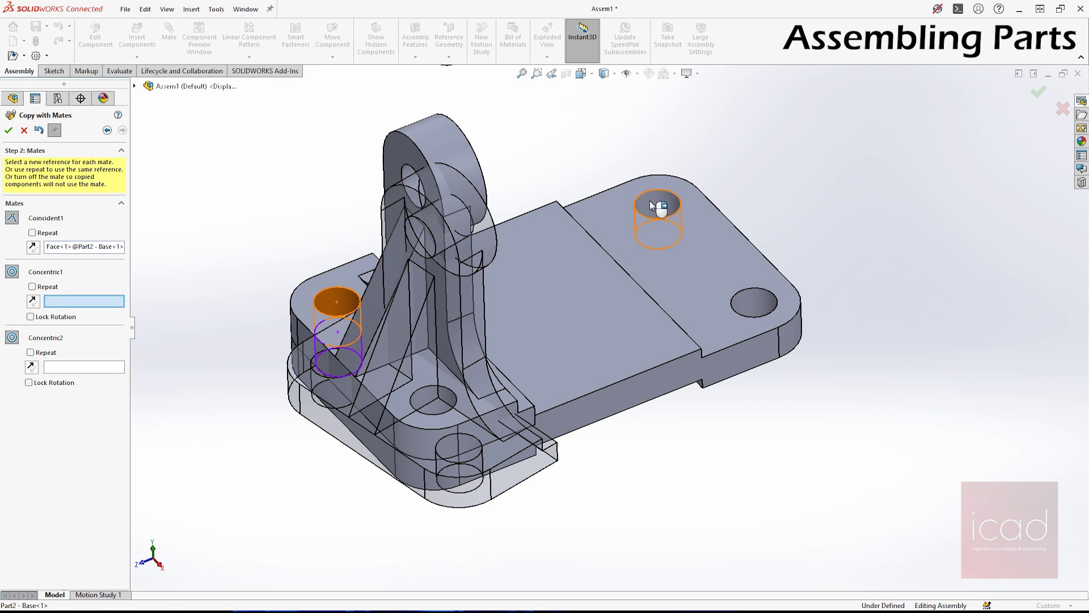
{"action": "left_click", "coordinate": [757, 295]}
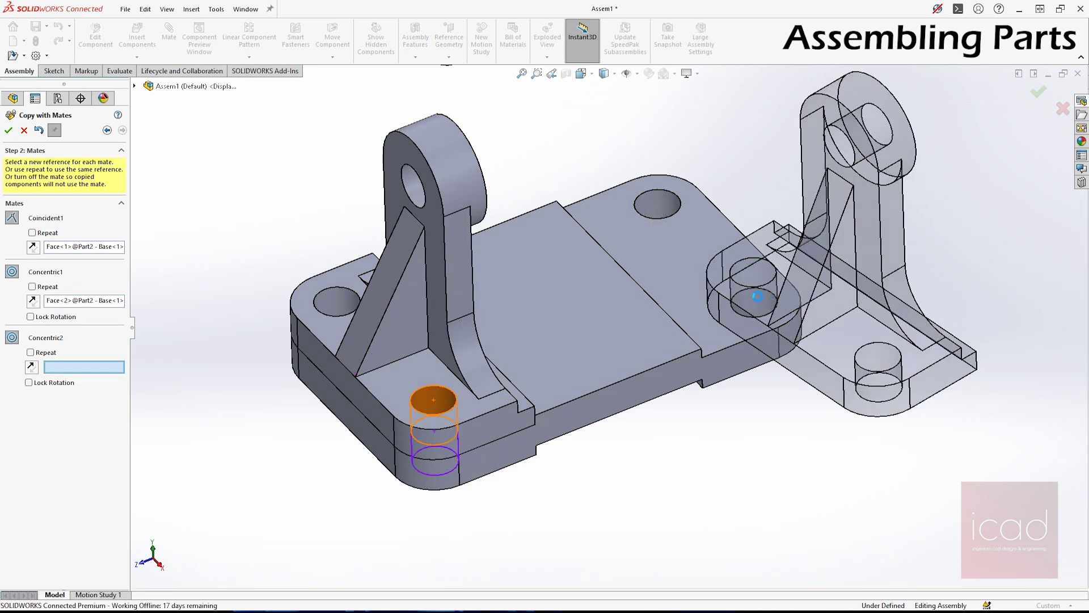
{"action": "left_click", "coordinate": [669, 199]}
{"action": "middle_click_drag", "start_coordinate": [669, 198], "coordinate": [1028, 101]}
{"action": "left_click", "coordinate": [1035, 93]}
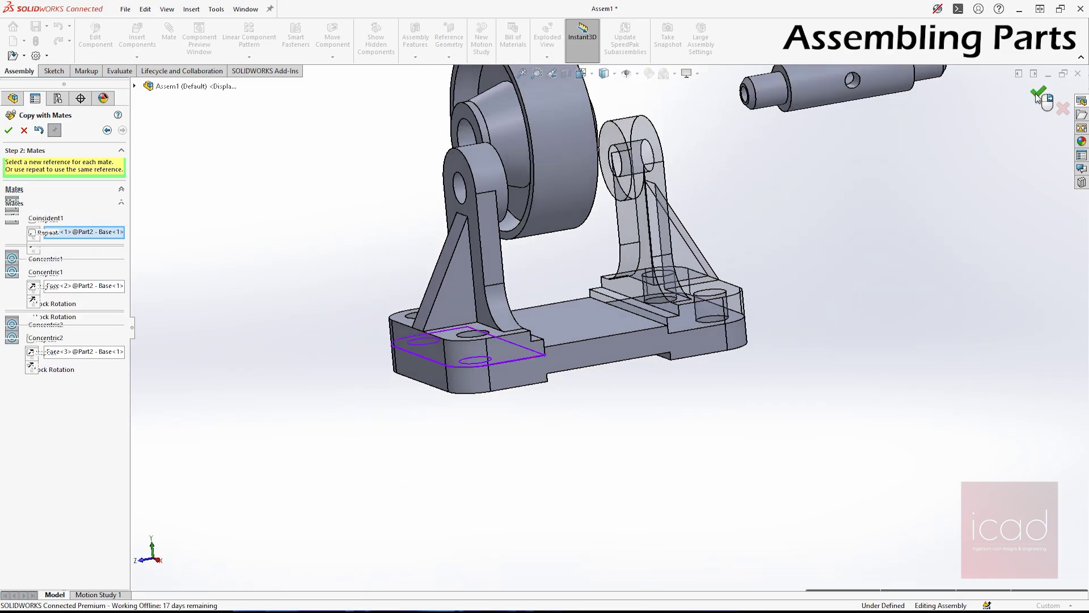
{"action": "left_click", "coordinate": [1063, 109]}
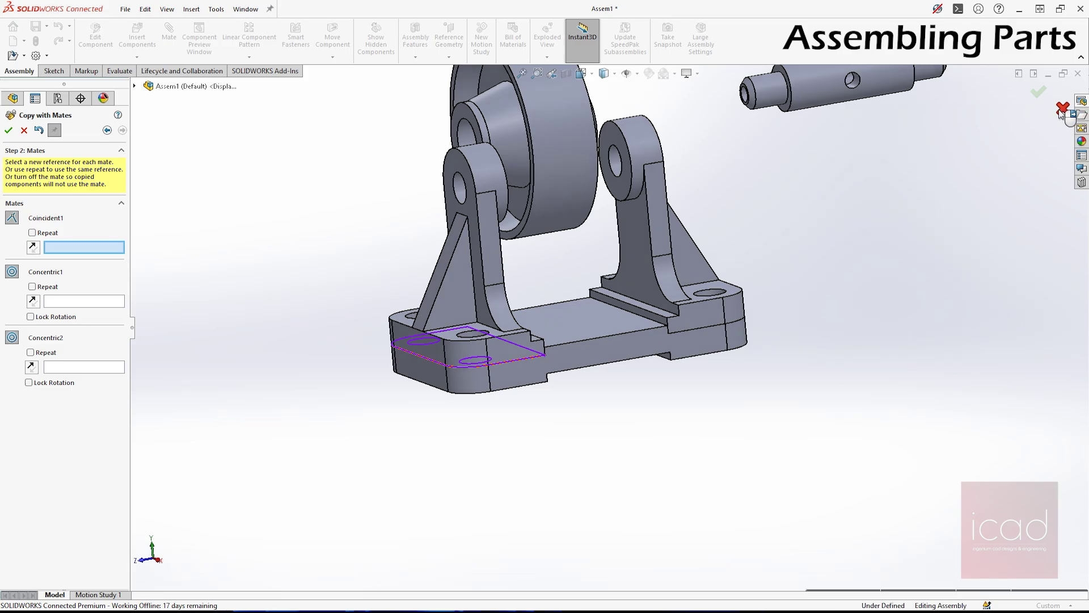
Mate the roller's outer cylindrical face concentric with the rounded upper end of the bracket, and clear the selection.
{"action": "middle_click_drag", "start_coordinate": [594, 328], "coordinate": [577, 347]}
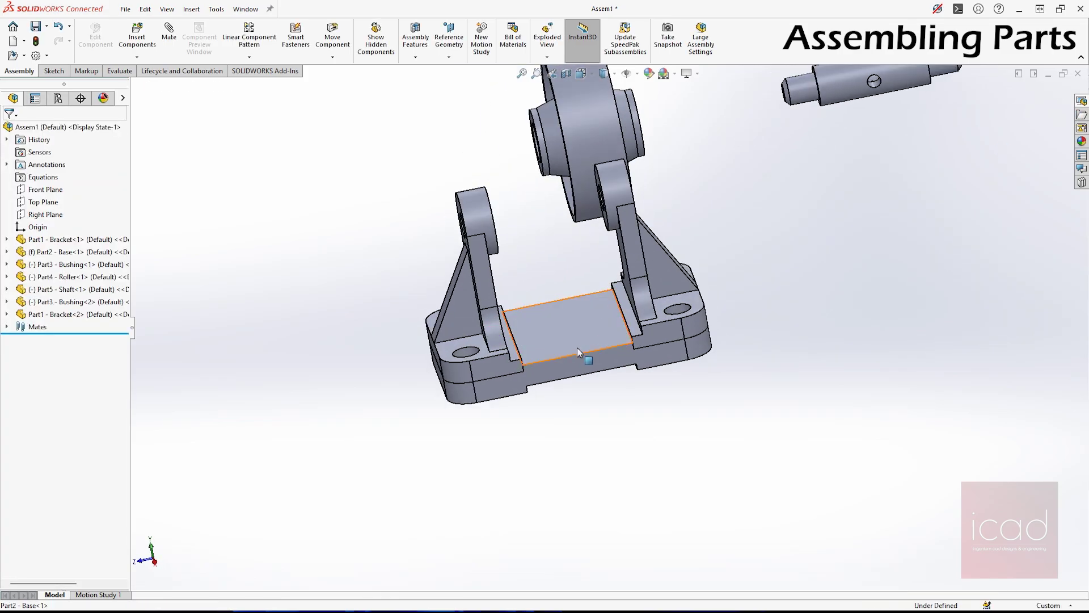
{"action": "scroll", "coordinate": [499, 155], "scroll_direction": "down", "scroll_amount": 3}
{"action": "middle_click_drag", "start_coordinate": [573, 162], "coordinate": [723, 212]}
{"action": "scroll", "coordinate": [726, 213], "scroll_direction": "up", "scroll_amount": 3}
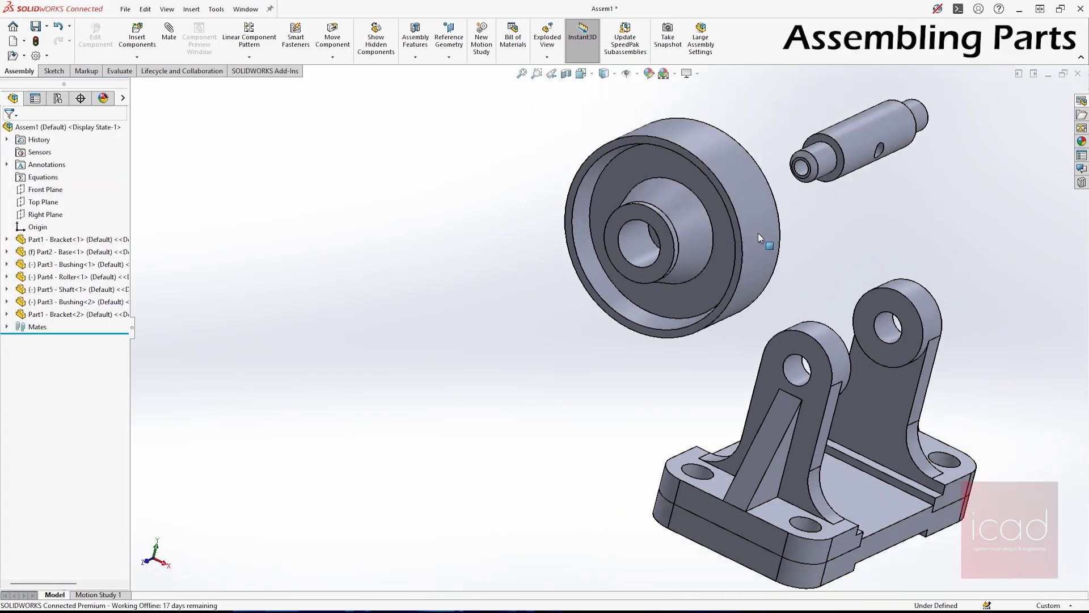
{"action": "left_click", "coordinate": [756, 231]}
{"action": "middle_click_drag", "start_coordinate": [812, 277], "coordinate": [710, 267]}
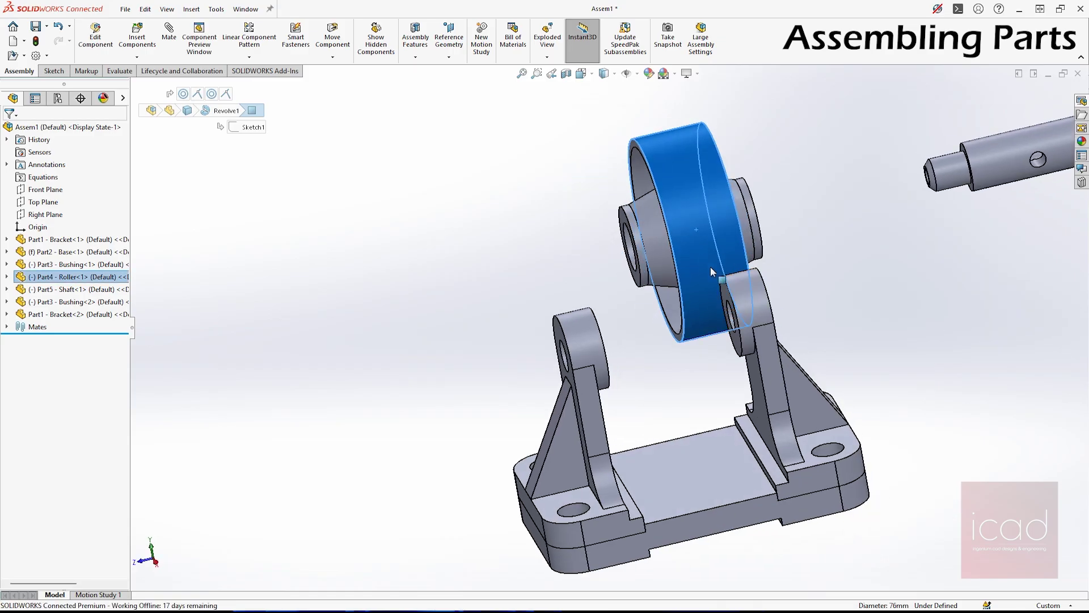
{"action": "left_click", "coordinate": [587, 342], "text": "ctrl"}
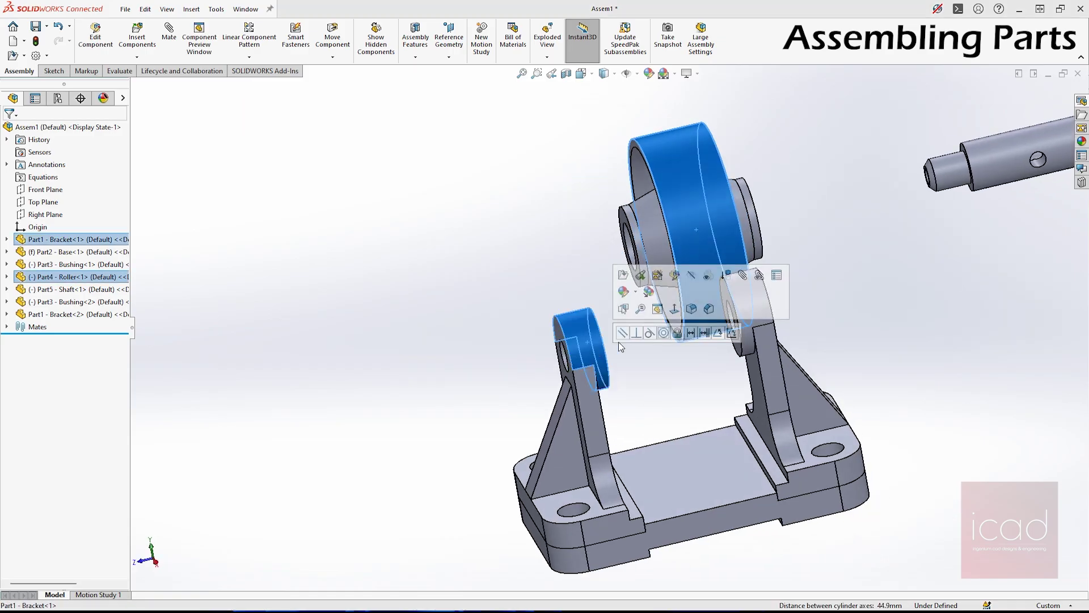
{"action": "left_click", "coordinate": [664, 333]}
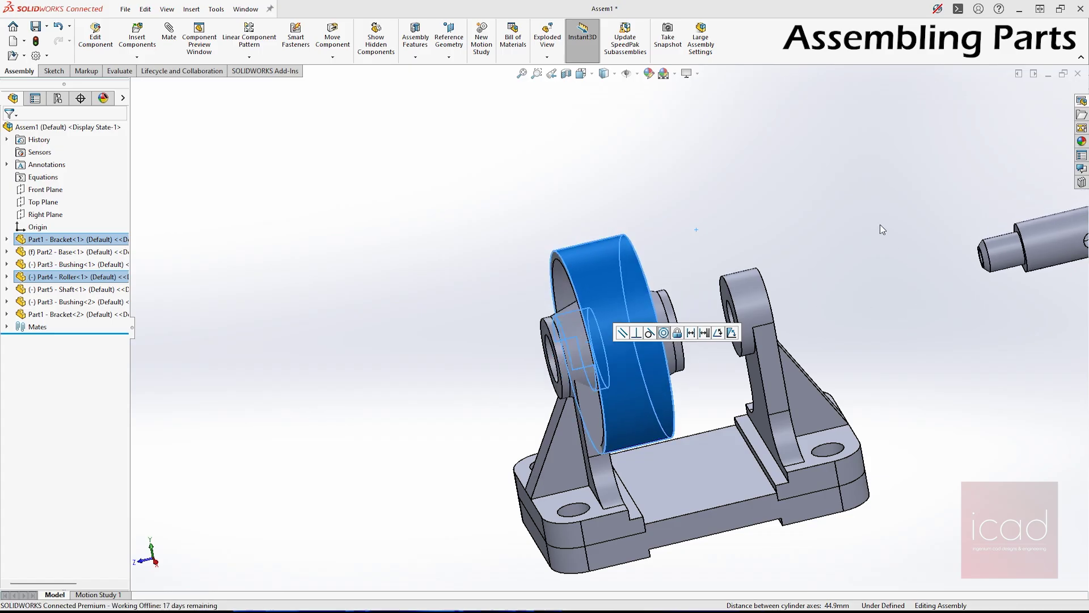
{"action": "left_click", "coordinate": [459, 237]}
Slide the roller along its axis between the two brackets and centre it by eye in the left view.
{"action": "left_click", "coordinate": [659, 319]}
{"action": "left_click_drag", "start_coordinate": [658, 317], "coordinate": [685, 314]}
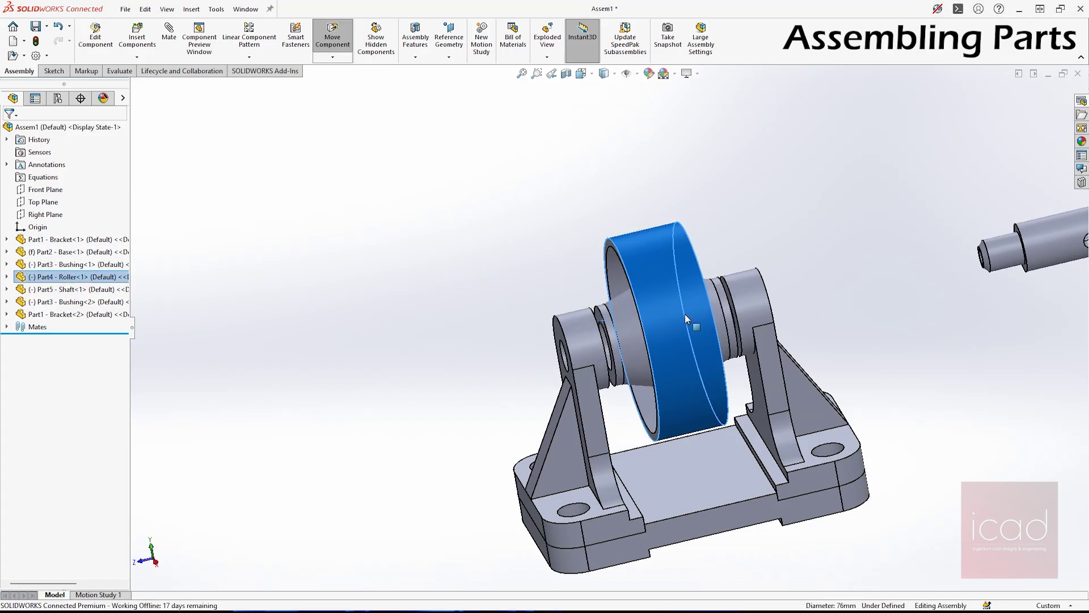
{"action": "middle_click_drag", "start_coordinate": [688, 315], "coordinate": [631, 301]}
{"action": "key", "text": "ctrl+1"}
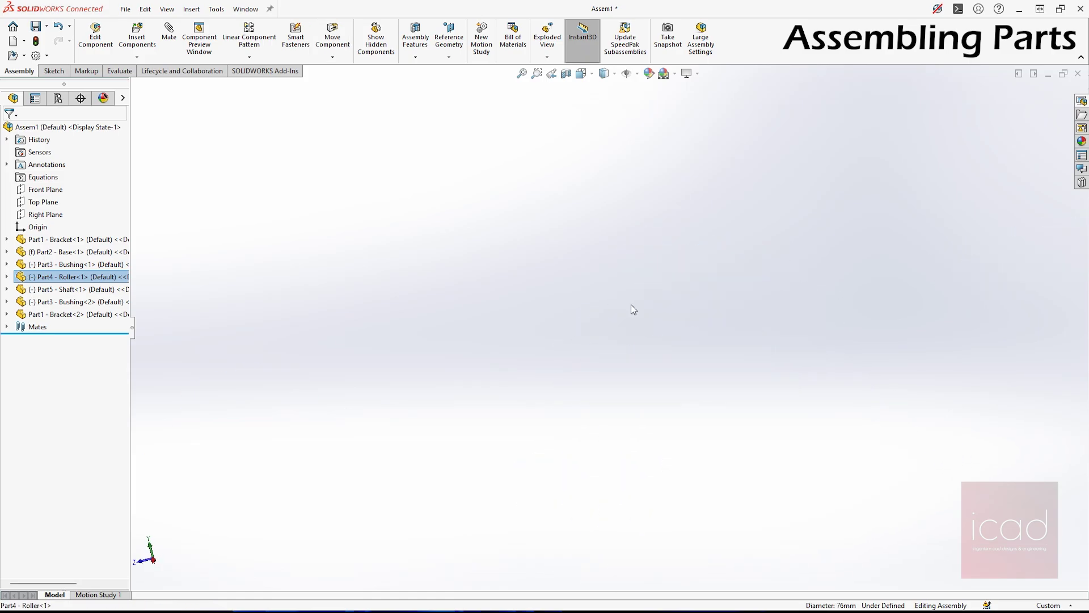
{"action": "key", "text": "ctrl+3"}
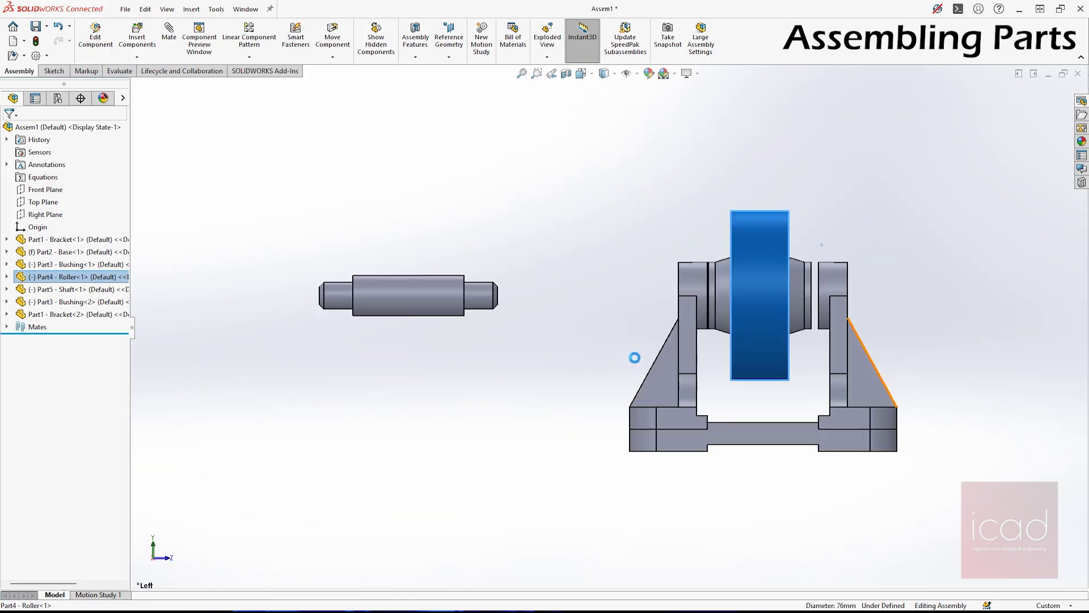
{"action": "scroll", "coordinate": [634, 358], "scroll_direction": "down", "scroll_amount": 5}
{"action": "left_click", "coordinate": [800, 169]}
{"action": "left_click_drag", "start_coordinate": [724, 284], "coordinate": [738, 286]}
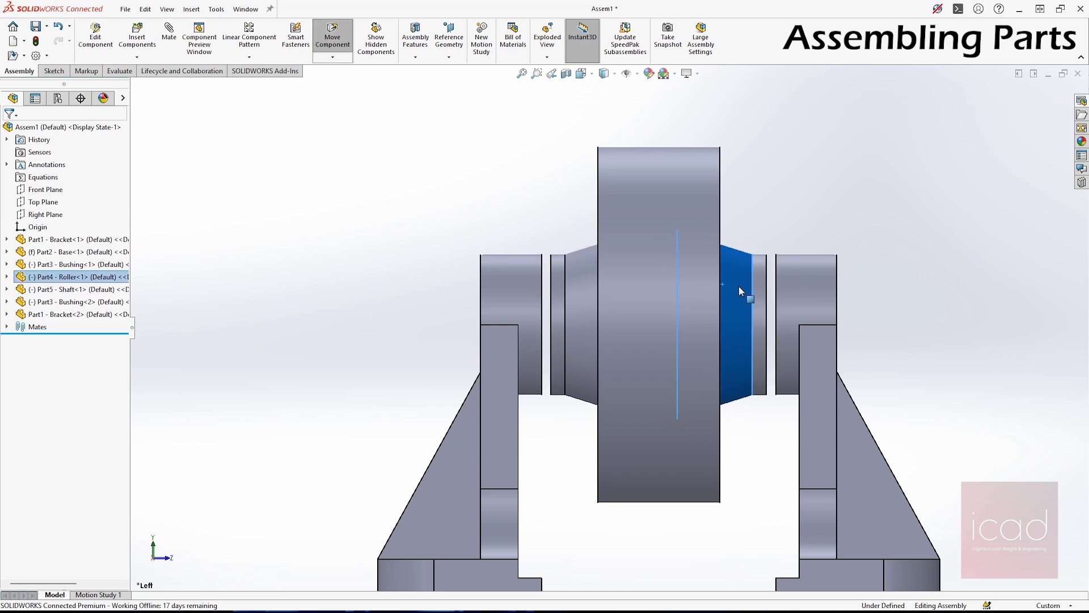
{"action": "mouse_move", "coordinate": [738, 286]}
{"action": "left_mouse_down"}
{"action": "mouse_move", "coordinate": [751, 288]}
{"action": "mouse_move", "coordinate": [740, 291]}
{"action": "left_mouse_up"}
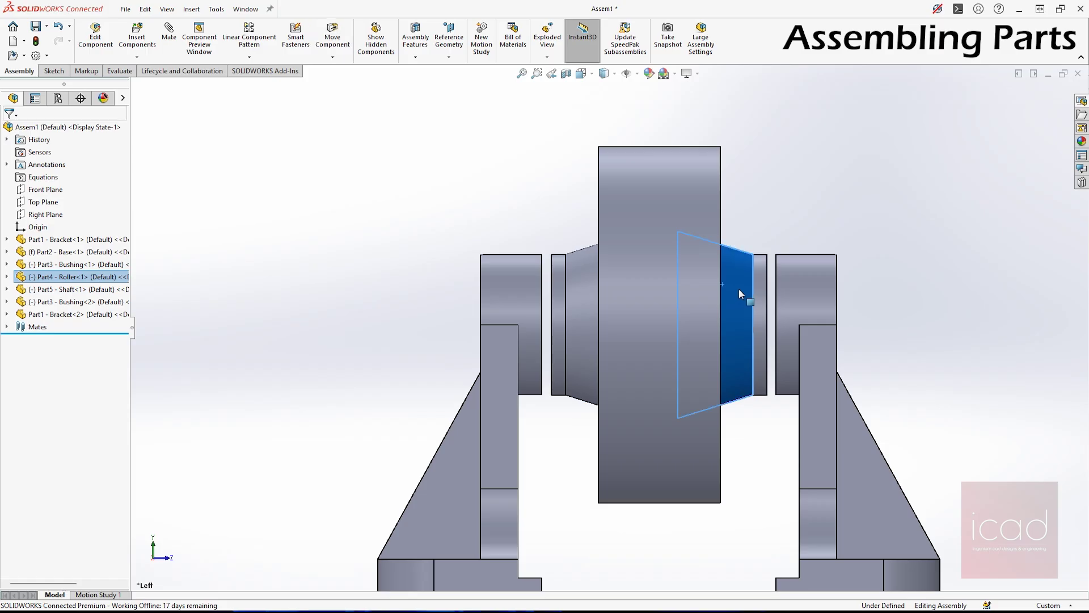
Slide the roller with its bushings along the axis until it is outside the two brackets.
{"action": "scroll", "coordinate": [732, 231], "scroll_direction": "up", "scroll_amount": 2}
{"action": "middle_click_drag", "start_coordinate": [730, 229], "coordinate": [750, 291]}
{"action": "scroll", "coordinate": [653, 295], "scroll_direction": "up", "scroll_amount": 1}
{"action": "scroll", "coordinate": [633, 296], "scroll_direction": "up", "scroll_amount": 2}
{"action": "left_click_drag", "start_coordinate": [632, 300], "coordinate": [822, 384]}
{"action": "left_click", "coordinate": [773, 354]}
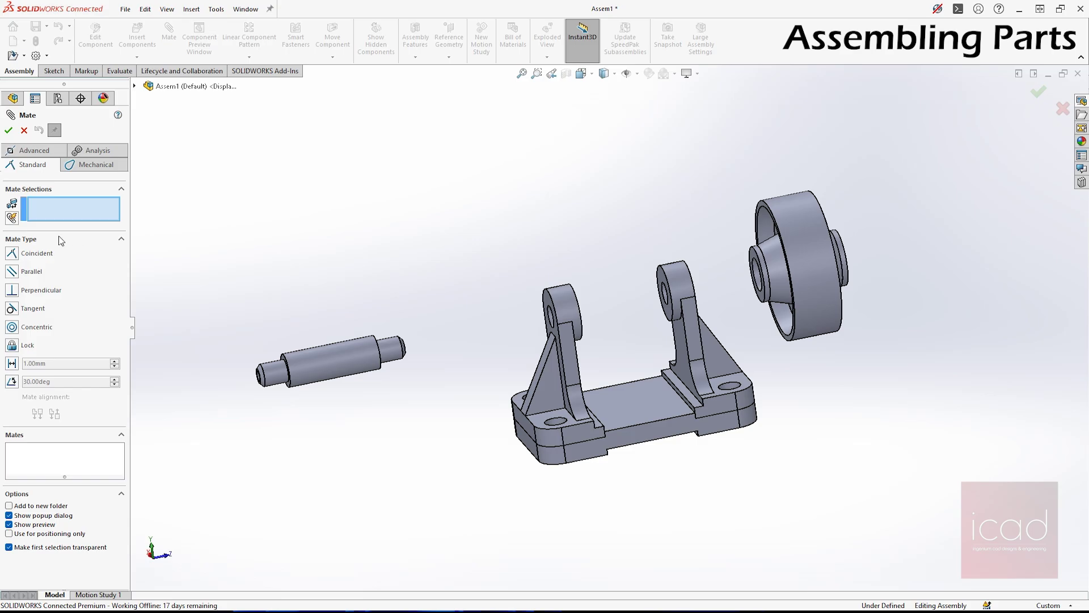
Start a centered Width mate with the outer end faces of the two bushings as the first width selections.
{"action": "left_click", "coordinate": [41, 151]}
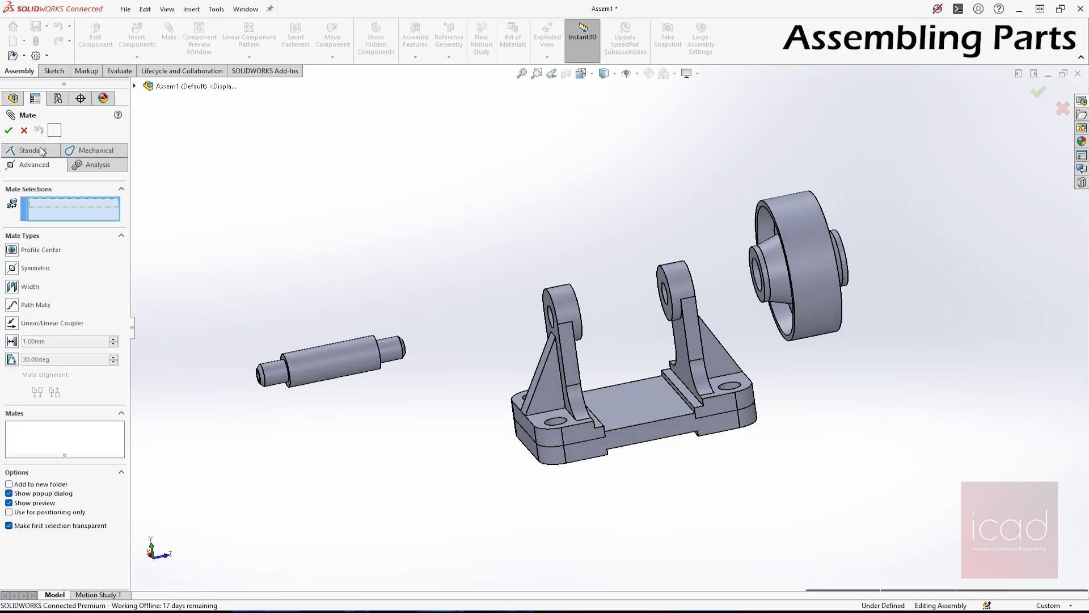
{"action": "left_click", "coordinate": [13, 287]}
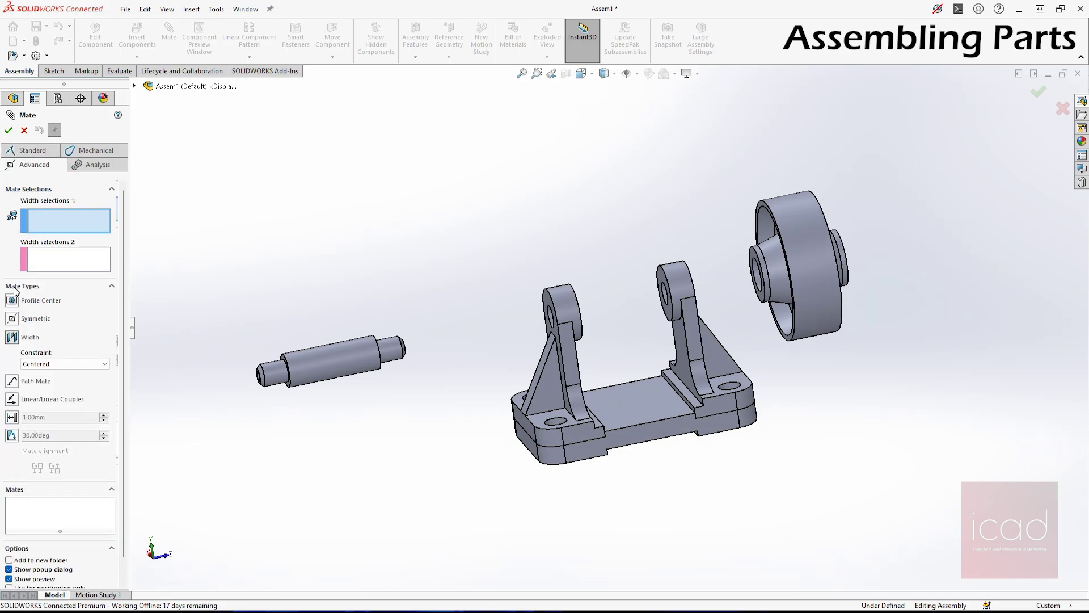
{"action": "scroll", "coordinate": [776, 338], "scroll_direction": "down", "scroll_amount": 5}
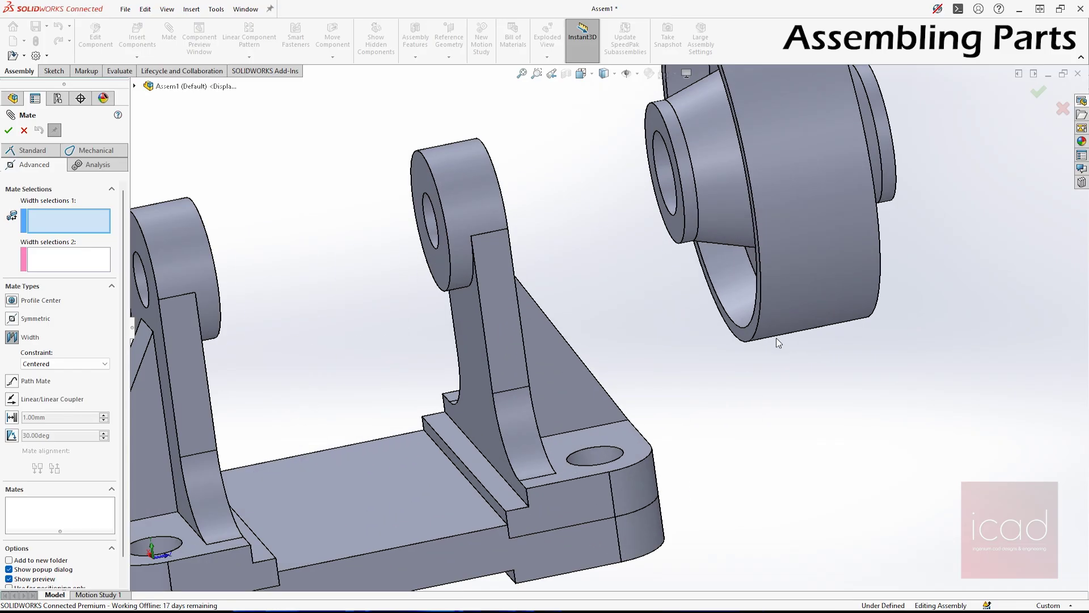
{"action": "scroll", "coordinate": [687, 268], "scroll_direction": "down", "scroll_amount": 3}
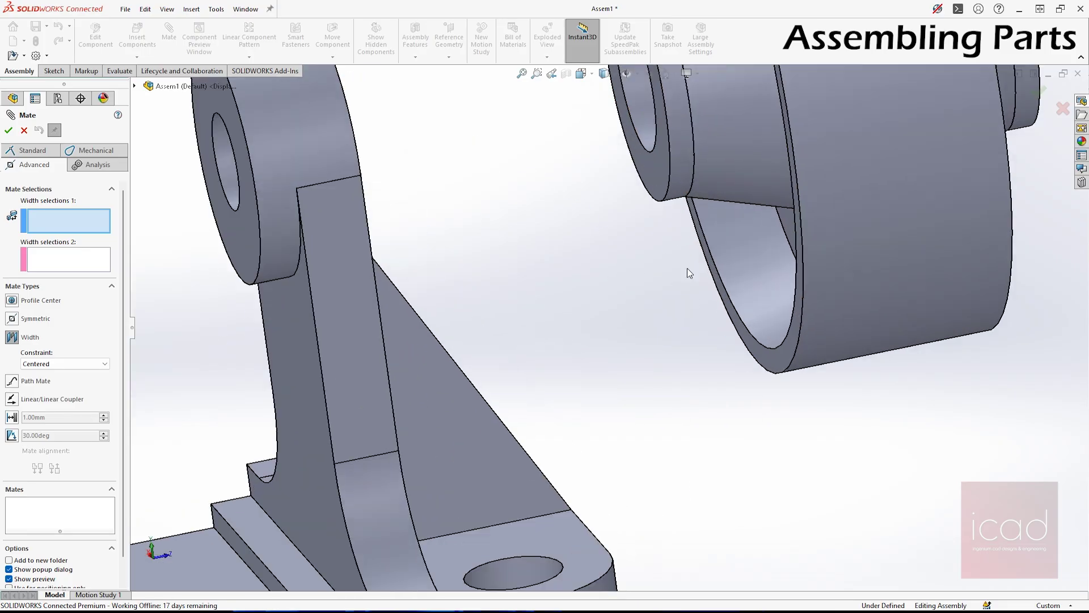
{"action": "left_click", "coordinate": [656, 172]}
{"action": "scroll", "coordinate": [784, 259], "scroll_direction": "up", "scroll_amount": 3}
{"action": "middle_click_drag", "start_coordinate": [784, 260], "coordinate": [863, 355]}
{"action": "left_click", "coordinate": [947, 196]}
{"action": "key", "text": "f"}
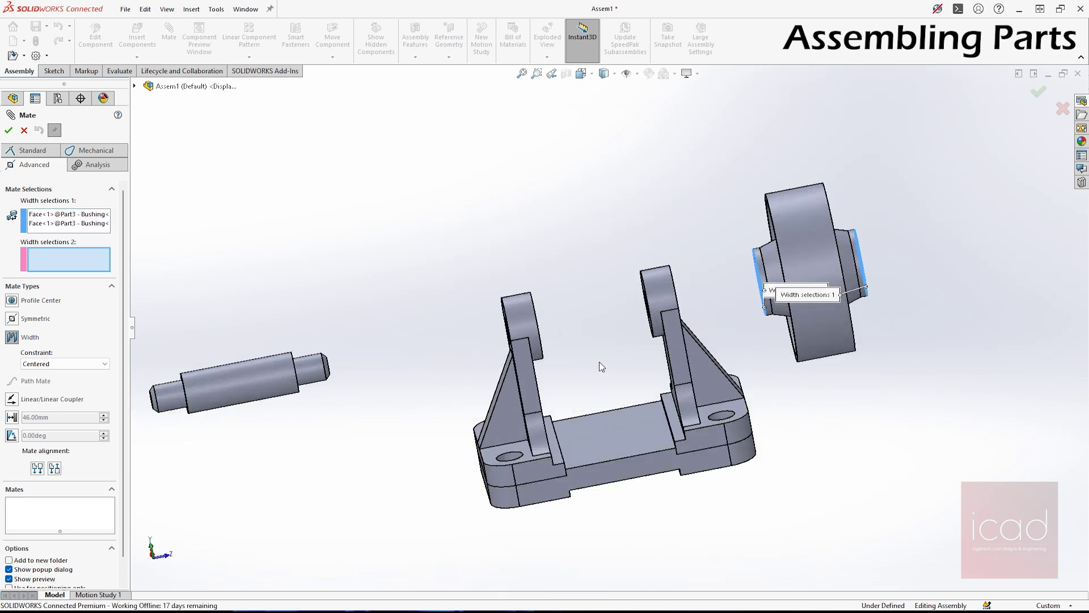
Use the facing inner faces of the two brackets as the second width selections and accept the roller's width mate.
{"action": "scroll", "coordinate": [599, 362], "scroll_direction": "down", "scroll_amount": 2}
{"action": "middle_click_drag", "start_coordinate": [694, 275], "coordinate": [737, 282]}
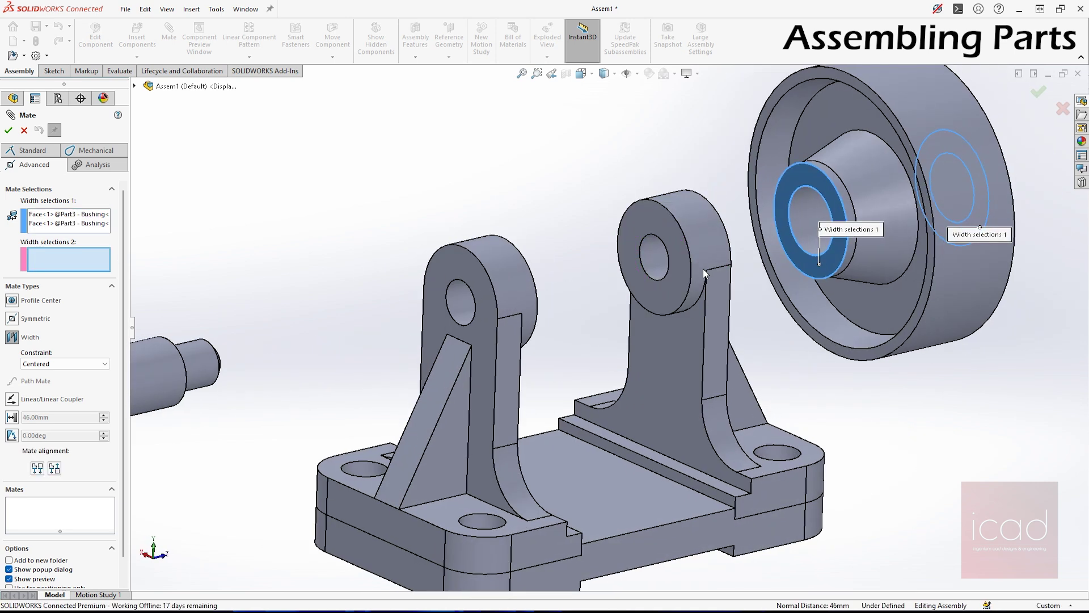
{"action": "scroll", "coordinate": [703, 269], "scroll_direction": "up", "scroll_amount": 1}
{"action": "left_click", "coordinate": [673, 278]}
{"action": "middle_click_drag", "start_coordinate": [653, 339], "coordinate": [566, 346]}
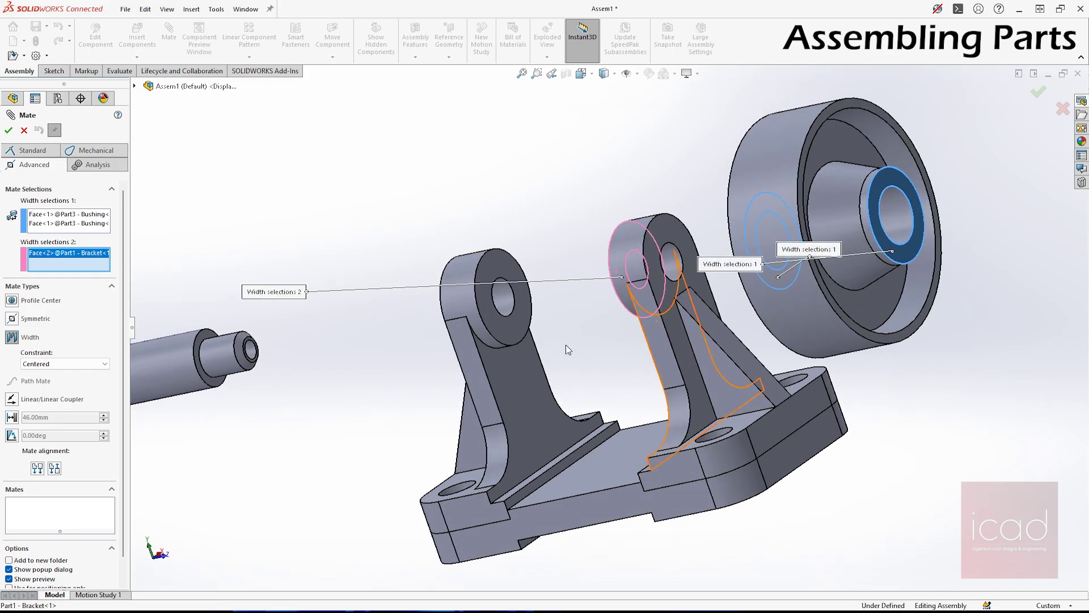
{"action": "left_click", "coordinate": [512, 321]}
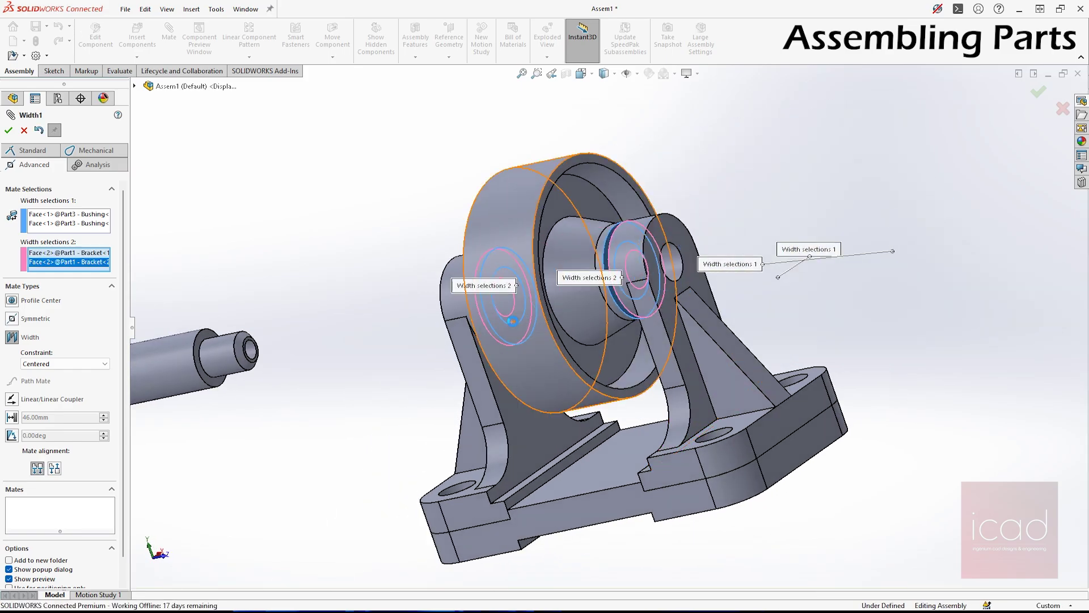
{"action": "left_click", "coordinate": [9, 132]}
{"action": "key", "text": "ctrl+1"}
{"action": "key", "text": "ctrl+3"}
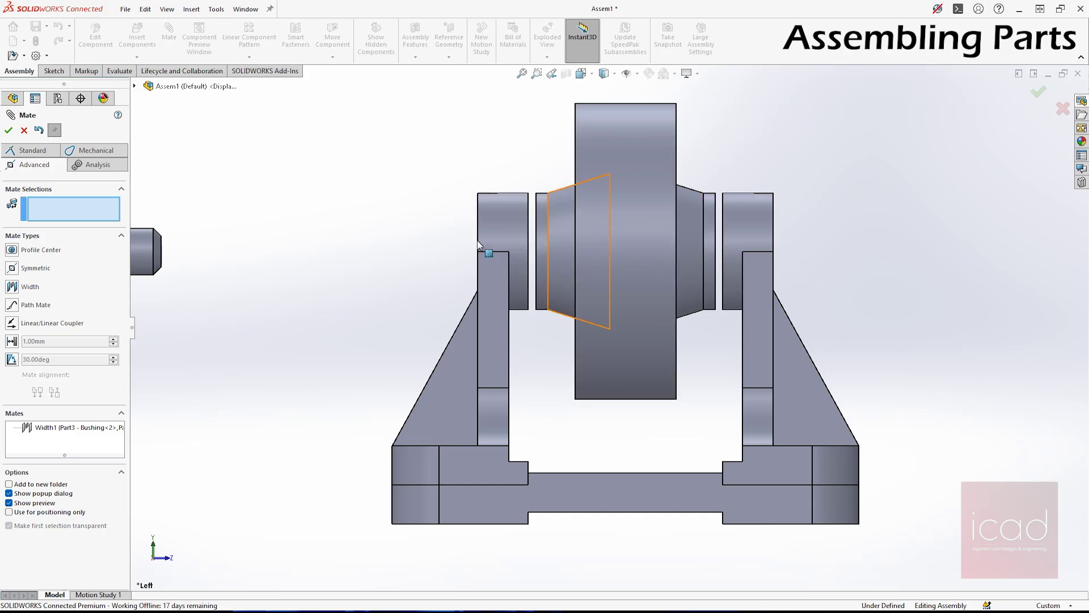
Start another centered Width mate with the shaft's two end faces as the first width selections.
{"action": "key", "text": "f"}
{"action": "key", "text": "ctrl+7"}
{"action": "scroll", "coordinate": [369, 332], "scroll_direction": "down", "scroll_amount": 10}
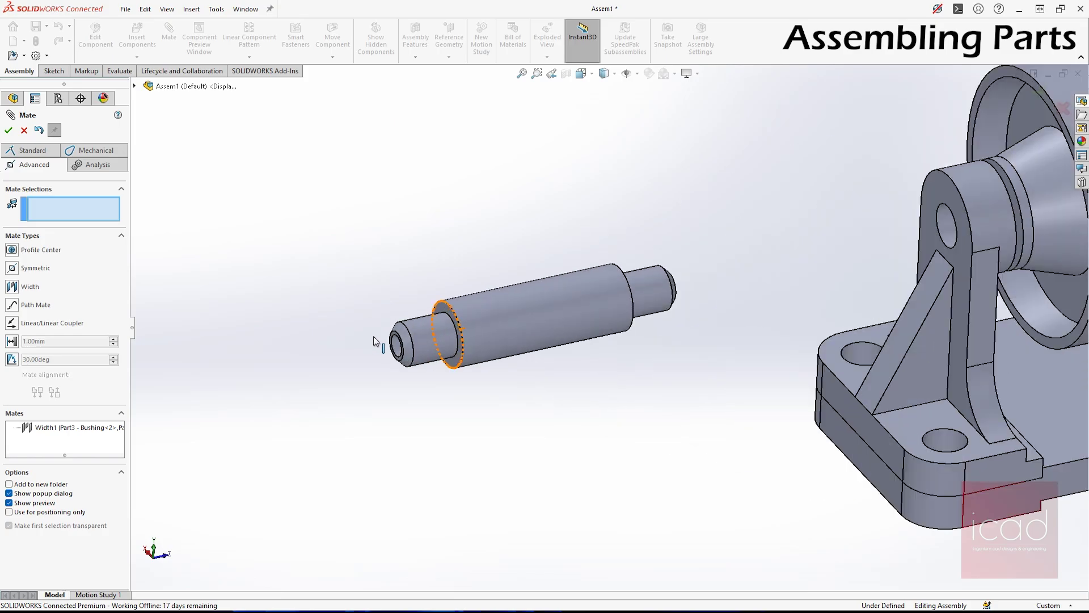
{"action": "scroll", "coordinate": [737, 273], "scroll_direction": "up", "scroll_amount": 2}
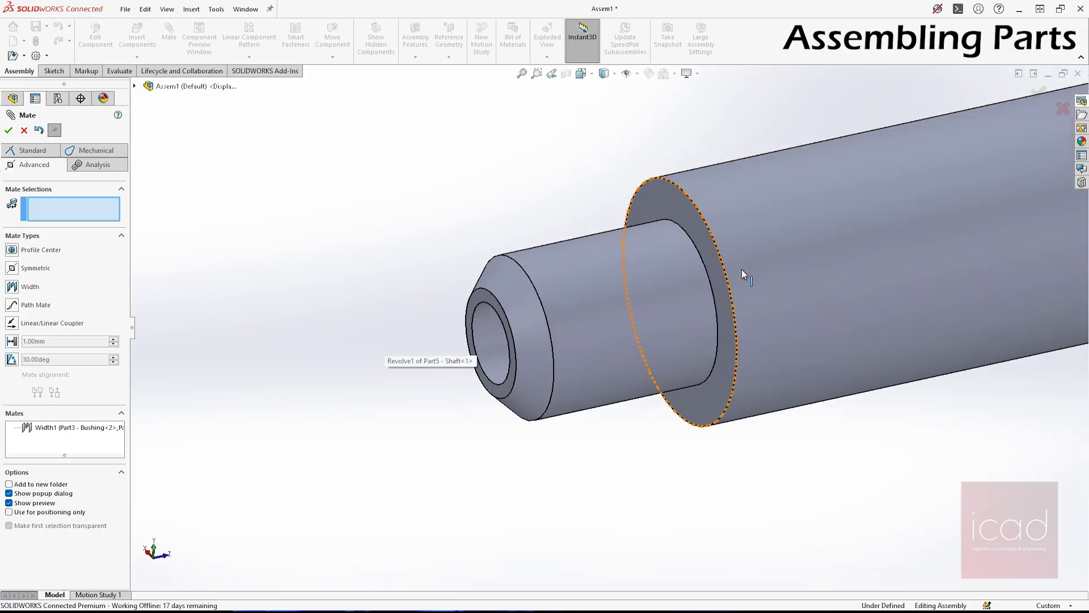
{"action": "left_click", "coordinate": [40, 150]}
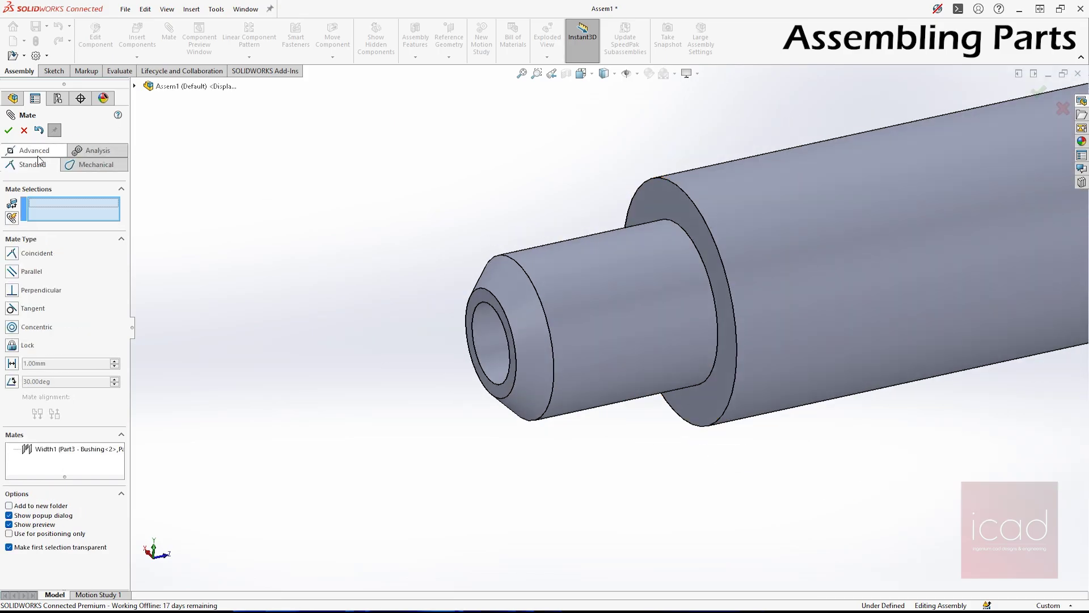
{"action": "left_click", "coordinate": [29, 152]}
{"action": "left_click", "coordinate": [34, 289]}
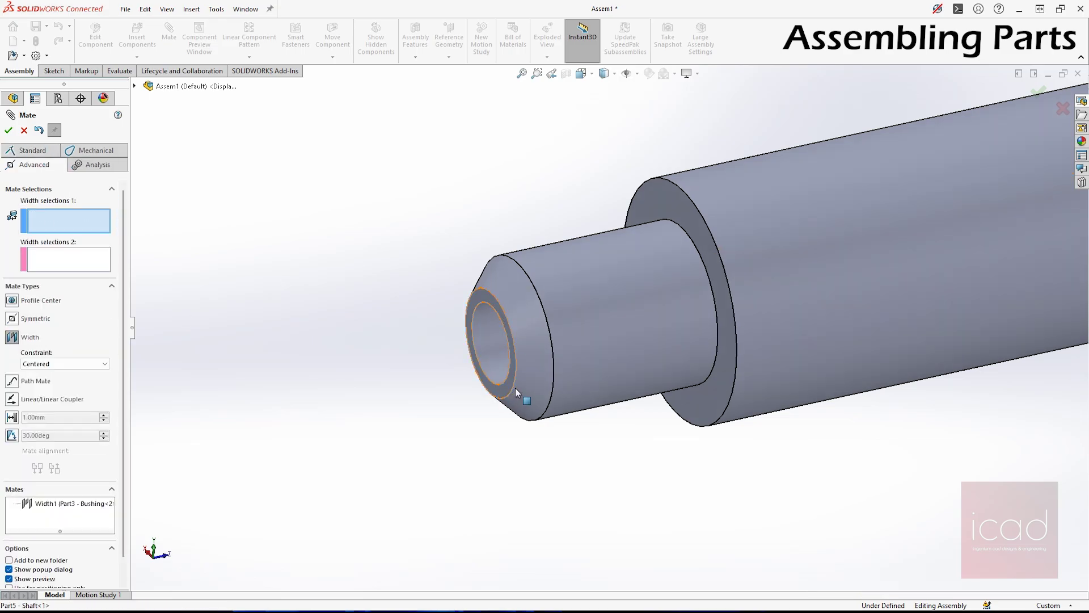
{"action": "left_click", "coordinate": [514, 388]}
{"action": "scroll", "coordinate": [517, 388], "scroll_direction": "up", "scroll_amount": 5}
{"action": "middle_click_drag", "start_coordinate": [890, 303], "coordinate": [825, 318]}
{"action": "scroll", "coordinate": [959, 260], "scroll_direction": "down", "scroll_amount": 5}
{"action": "middle_click_drag", "start_coordinate": [958, 260], "coordinate": [880, 280]}
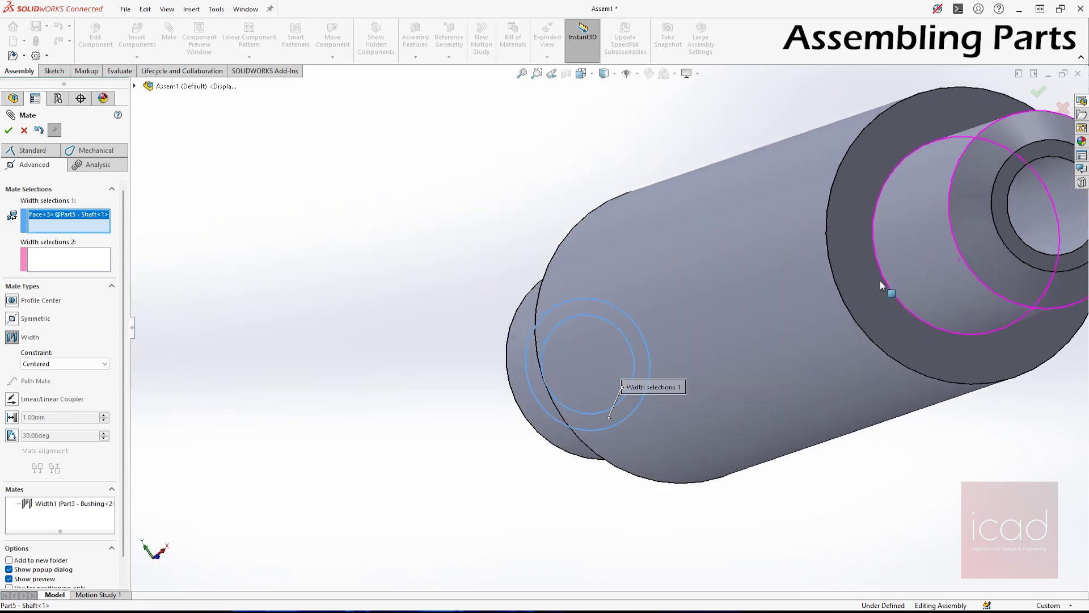
{"action": "left_click", "coordinate": [1054, 263]}
{"action": "scroll", "coordinate": [1053, 264], "scroll_direction": "up", "scroll_amount": 5}
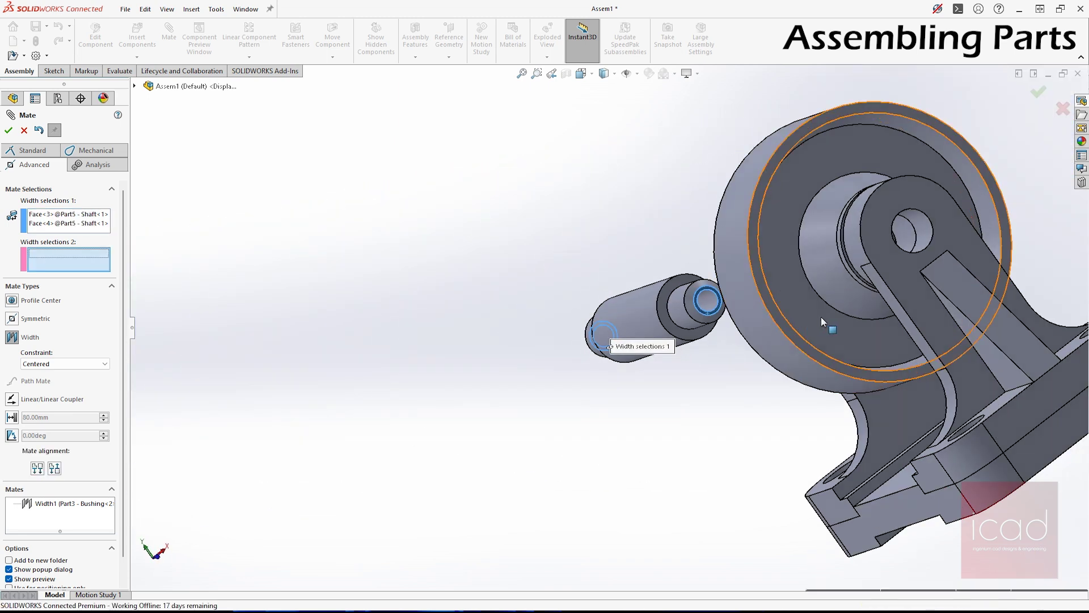
Use the outer faces of the two brackets as the second width selections, accept the shaft's width mate, and finish mating in a trimetric view.
{"action": "scroll", "coordinate": [822, 318], "scroll_direction": "up", "scroll_amount": 5}
{"action": "scroll", "coordinate": [849, 282], "scroll_direction": "down", "scroll_amount": 5}
{"action": "left_click", "coordinate": [850, 282]}
{"action": "scroll", "coordinate": [951, 343], "scroll_direction": "up", "scroll_amount": 5}
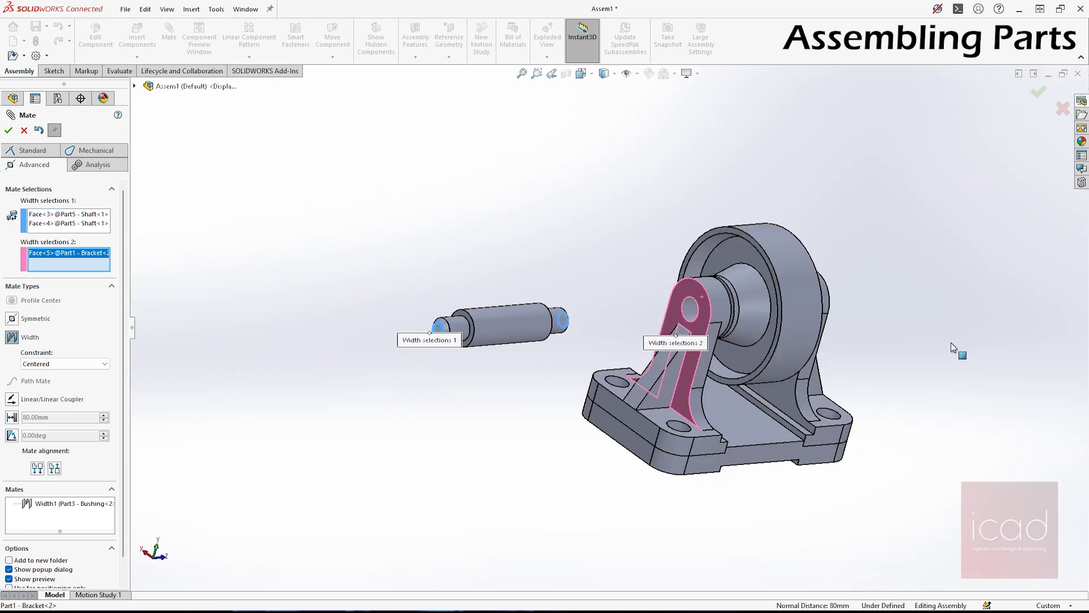
{"action": "middle_click_drag", "start_coordinate": [951, 342], "coordinate": [806, 302]}
{"action": "left_click", "coordinate": [774, 293]}
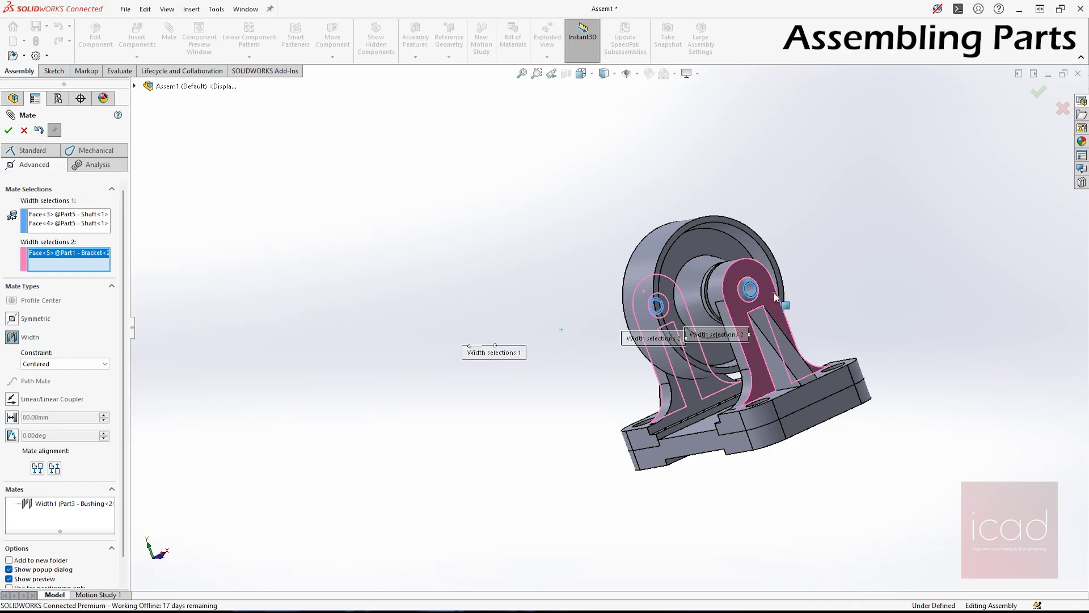
{"action": "key", "text": "Return"}
{"action": "middle_click_drag", "start_coordinate": [848, 298], "coordinate": [944, 243]}
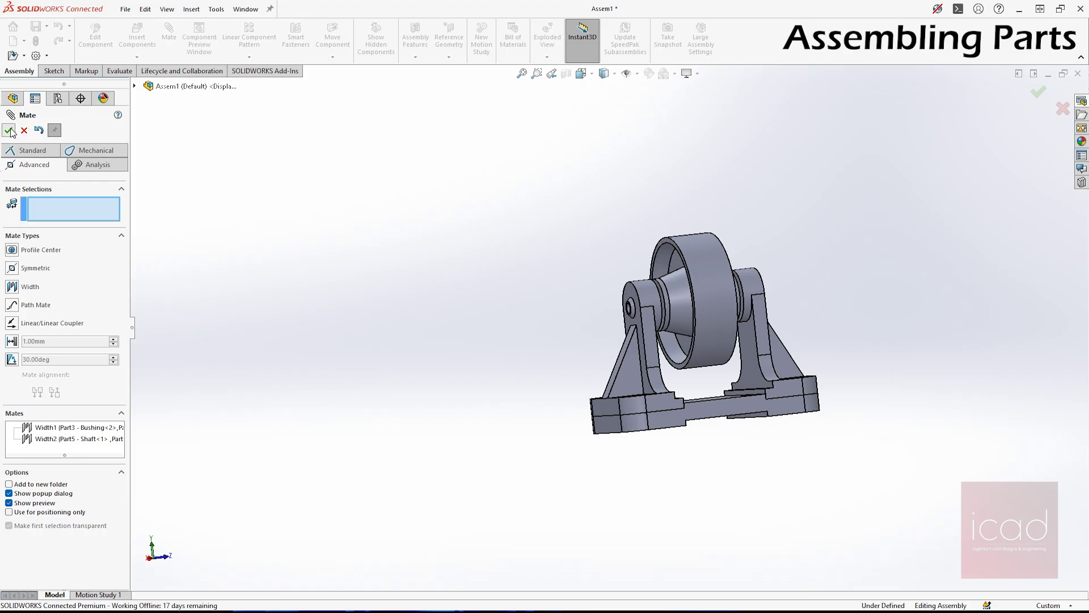
{"action": "key", "text": "space"}
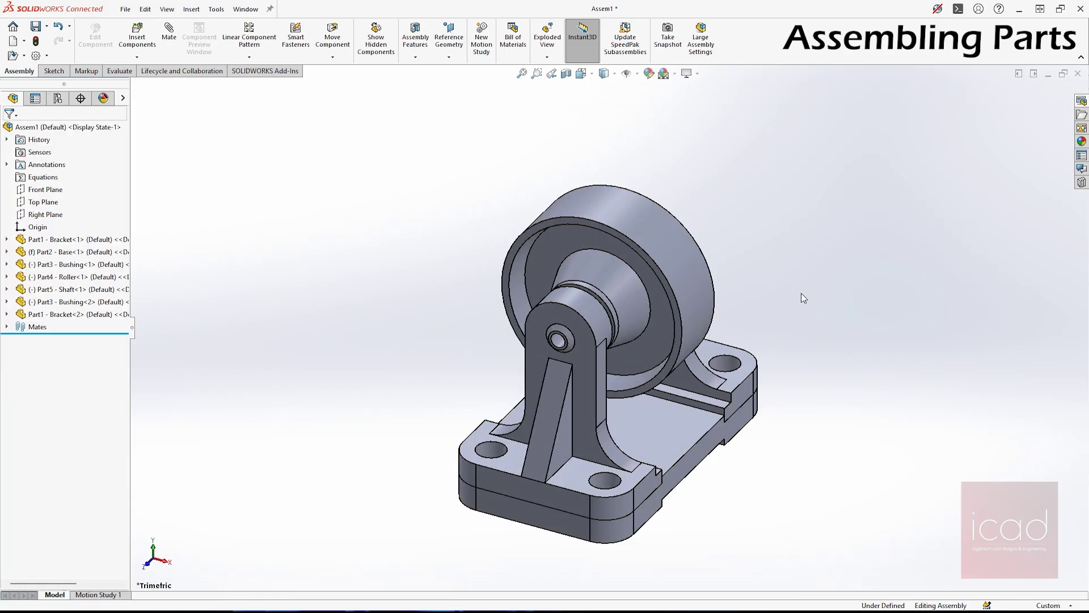
Expand the assembly's mate list and lock rotation for all of its eligible mates at once.
{"action": "left_click", "coordinate": [610, 277]}
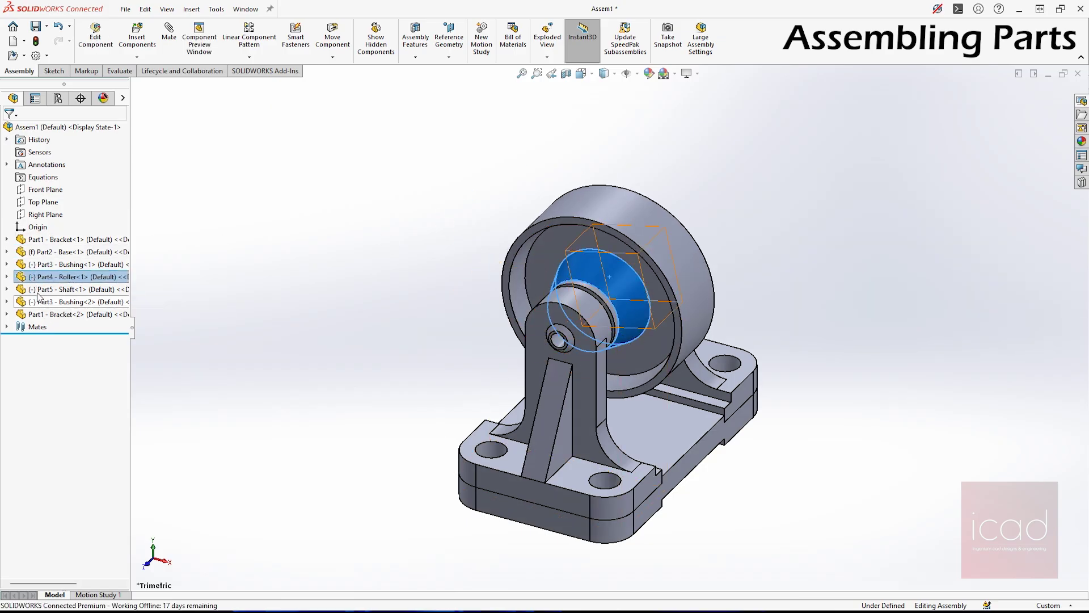
{"action": "left_click", "coordinate": [7, 327]}
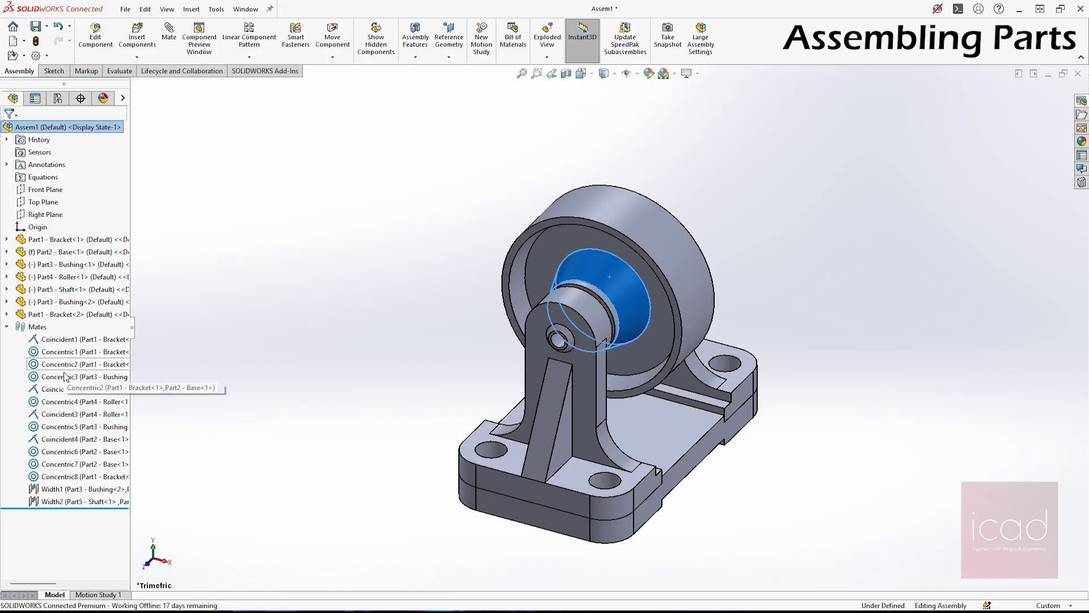
{"action": "left_click", "coordinate": [645, 263]}
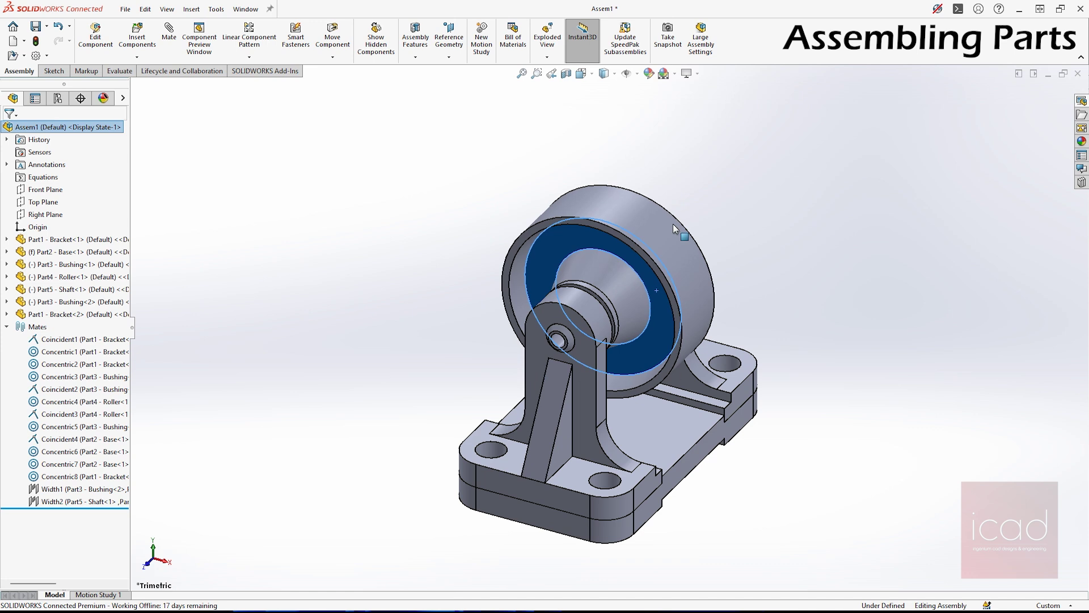
{"action": "left_click", "coordinate": [406, 278]}
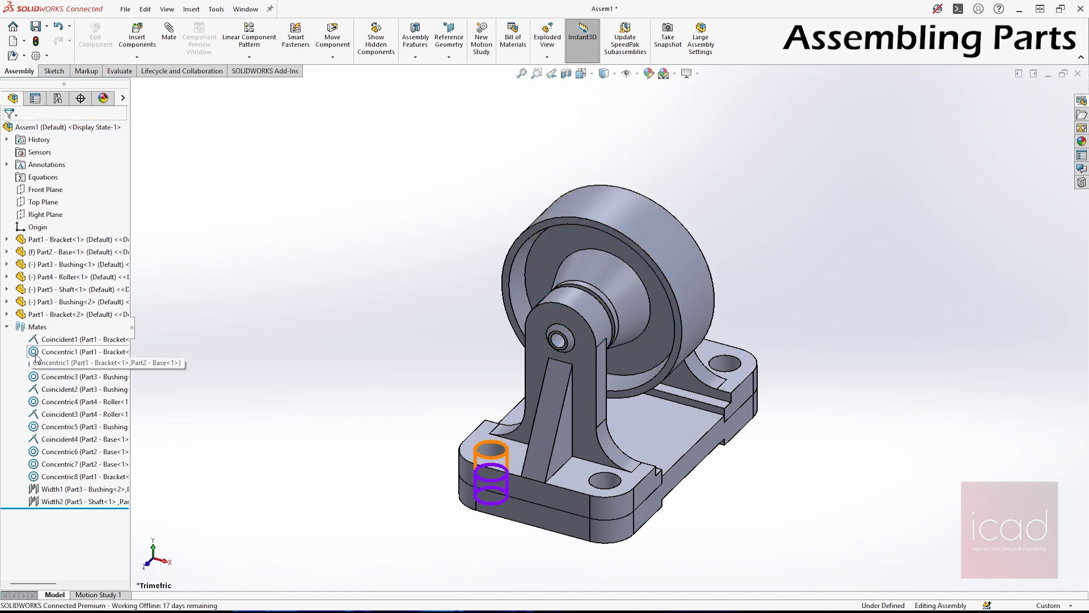
{"action": "right_click", "coordinate": [44, 328]}
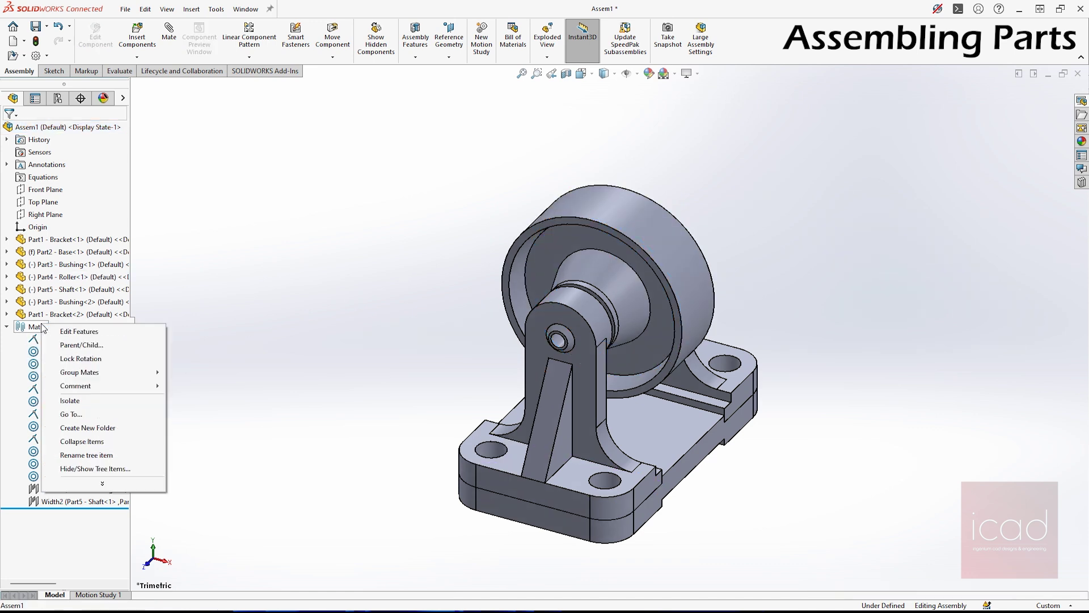
{"action": "left_click", "coordinate": [82, 363]}
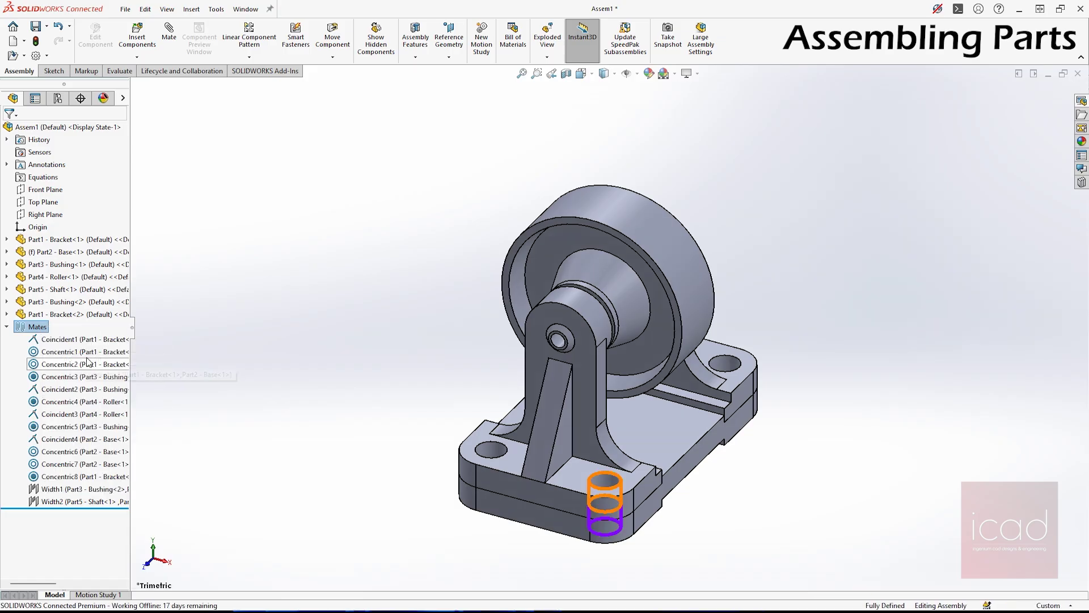
Test the roller's freedom of movement by trying to turn it between the brackets.
{"action": "left_click_drag", "start_coordinate": [653, 235], "coordinate": [460, 276]}
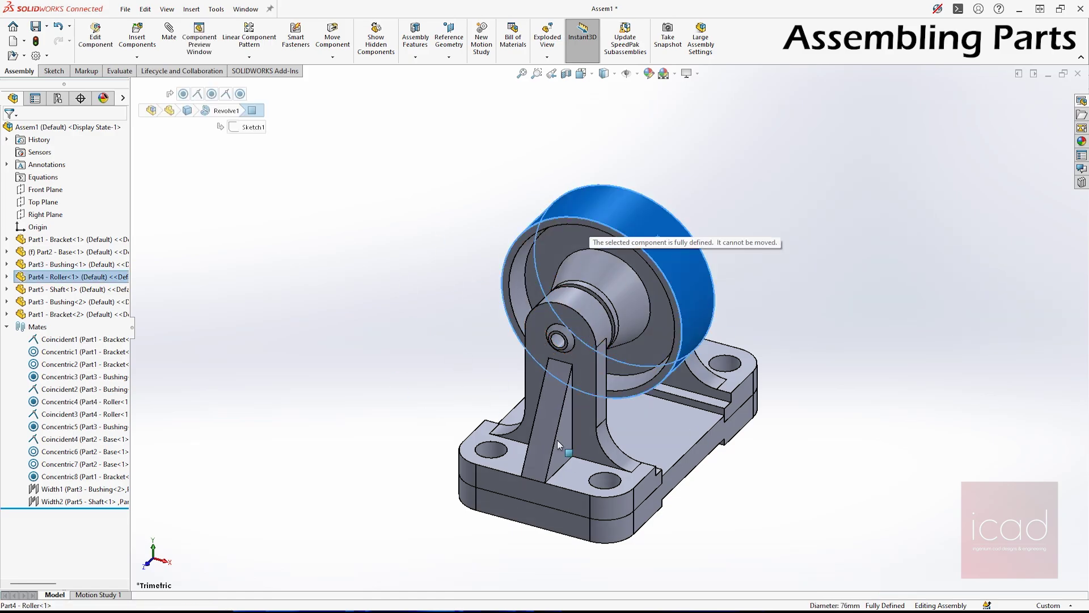
{"action": "left_click_drag", "start_coordinate": [559, 444], "coordinate": [432, 248]}
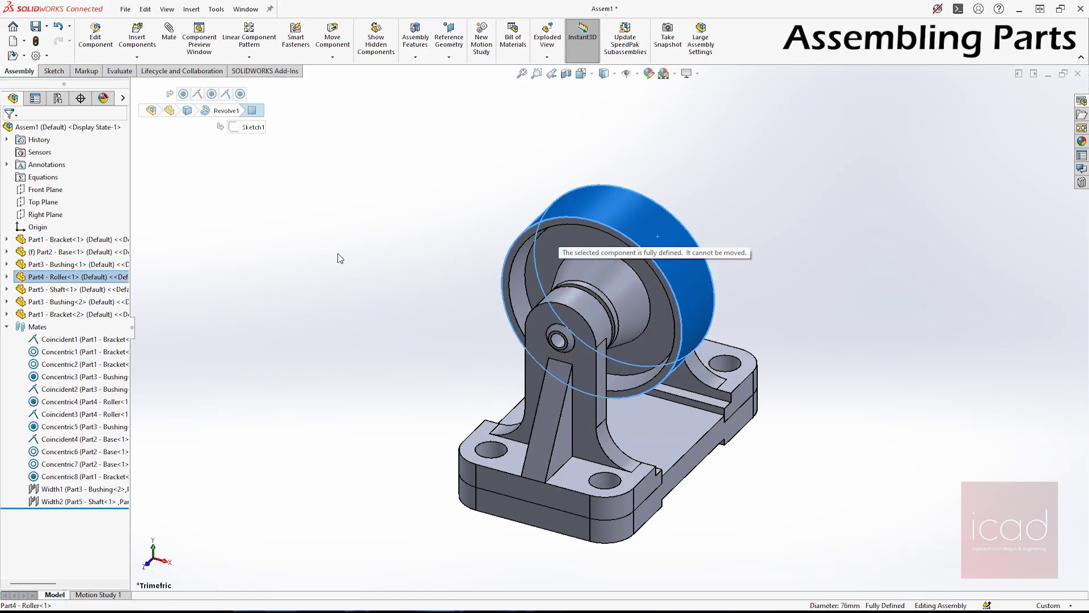
{"action": "left_click", "coordinate": [600, 224]}
{"action": "left_click_drag", "start_coordinate": [537, 185], "coordinate": [519, 201]}
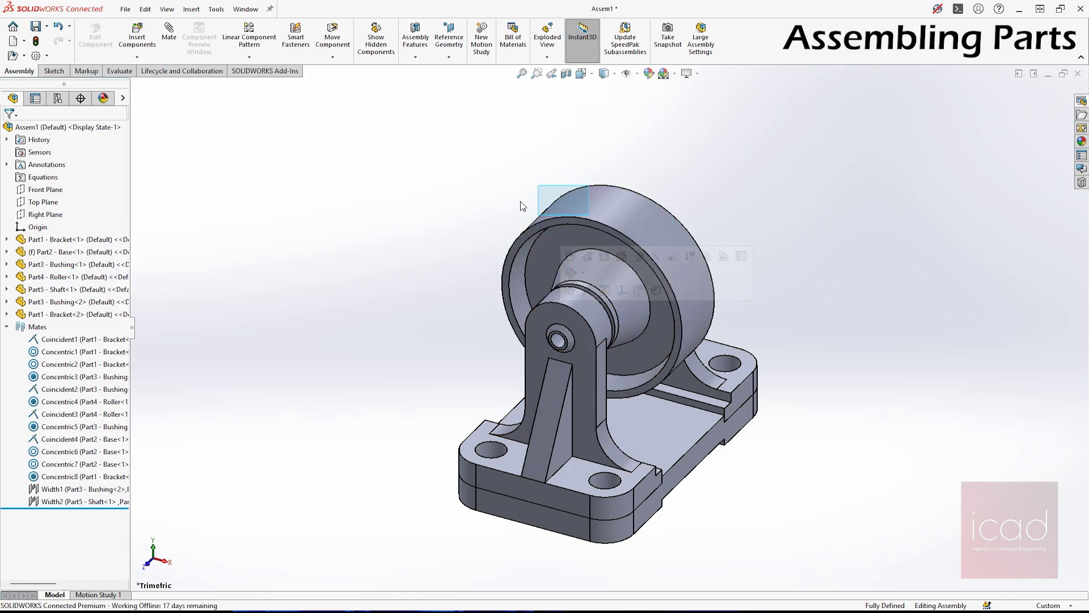
{"action": "left_click_drag", "start_coordinate": [606, 222], "coordinate": [445, 210]}
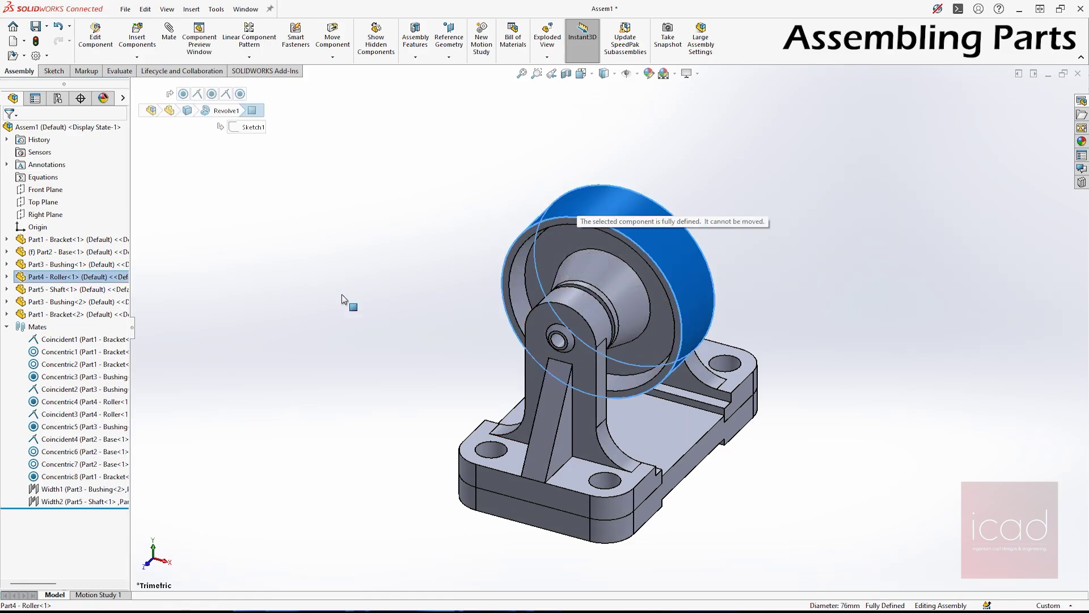
{"action": "left_click", "coordinate": [217, 336]}
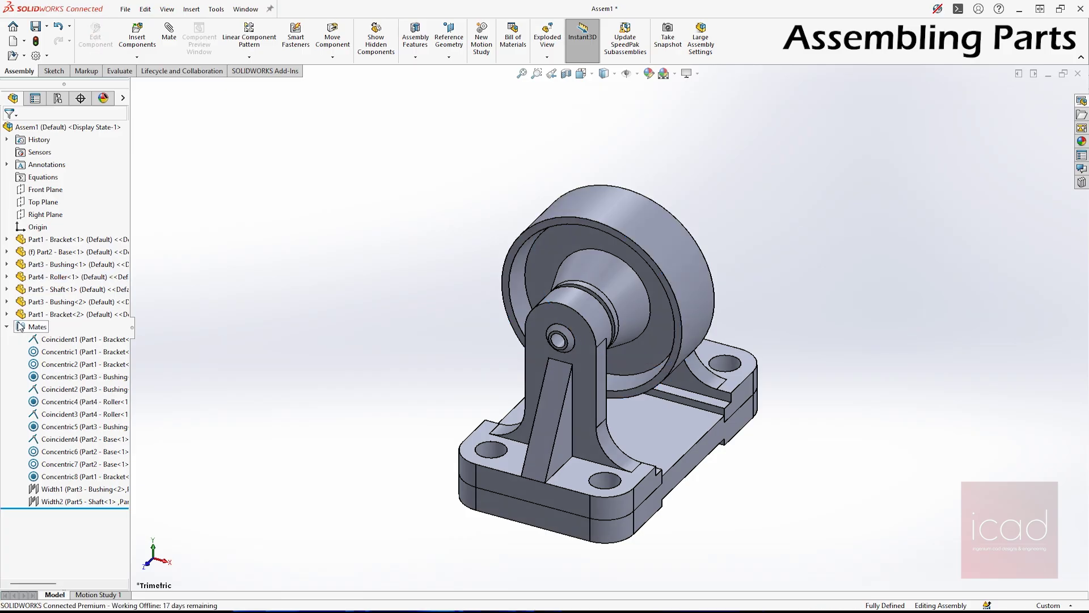
Try to lock rotation for all mates again, and unlock rotation on the Concentric3 mate between bushing and roller.
{"action": "right_click", "coordinate": [26, 326]}
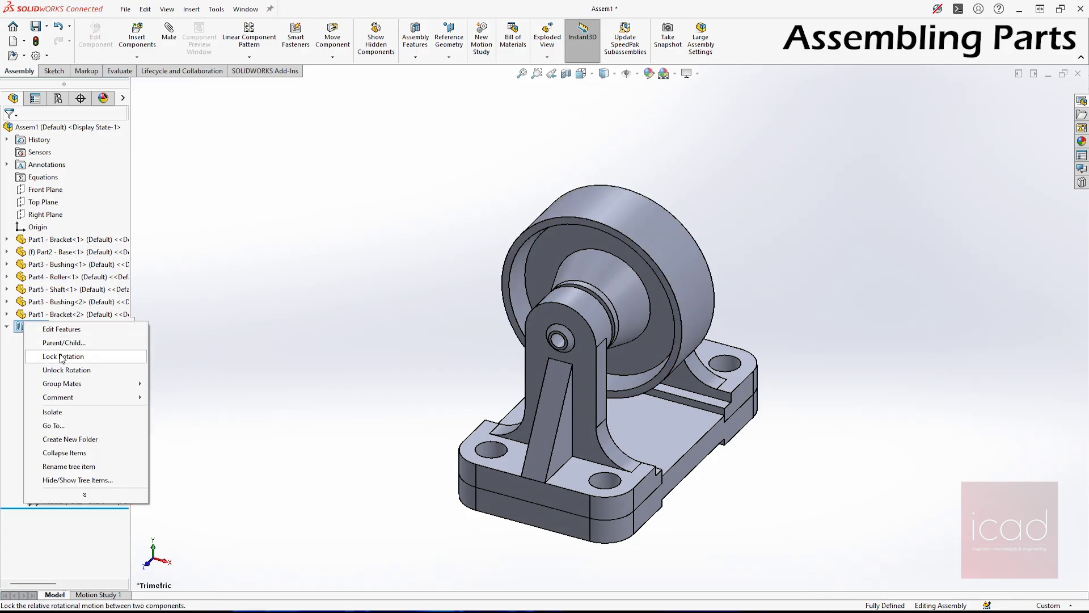
{"action": "left_click", "coordinate": [62, 356]}
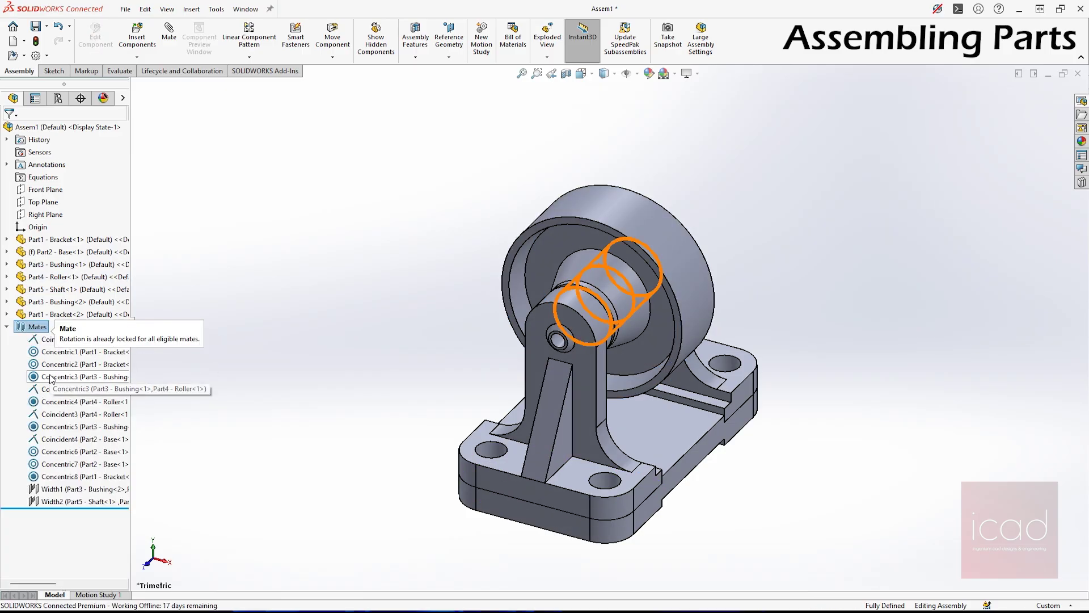
{"action": "left_click", "coordinate": [52, 378]}
{"action": "right_click", "coordinate": [52, 378]}
{"action": "left_click", "coordinate": [74, 395]}
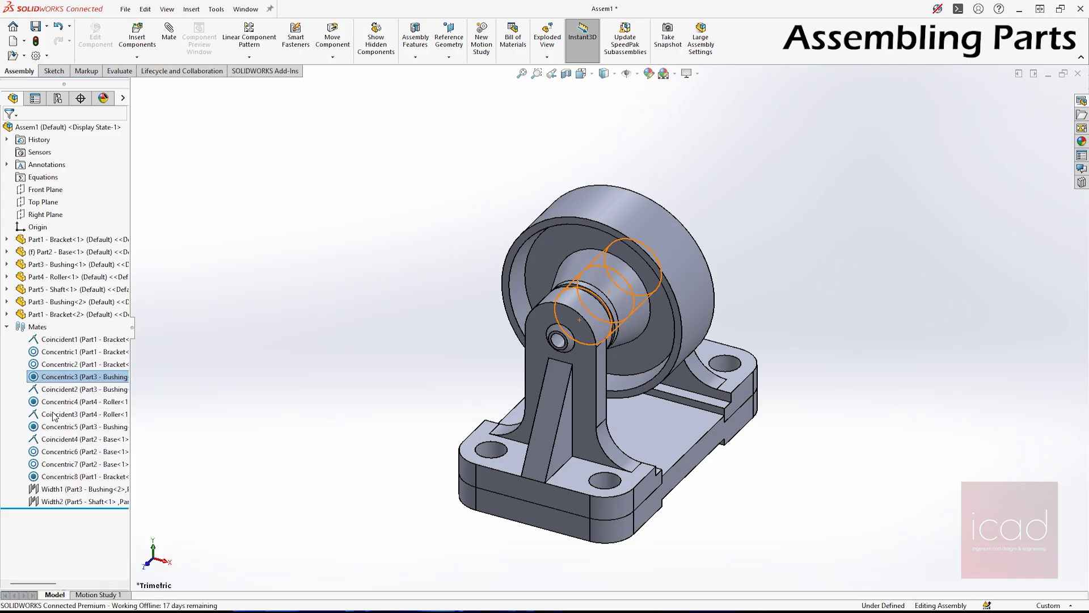
Unlock rotation on the Concentric4 and Concentric5 mates.
{"action": "left_click", "coordinate": [54, 401]}
{"action": "right_click", "coordinate": [56, 401]}
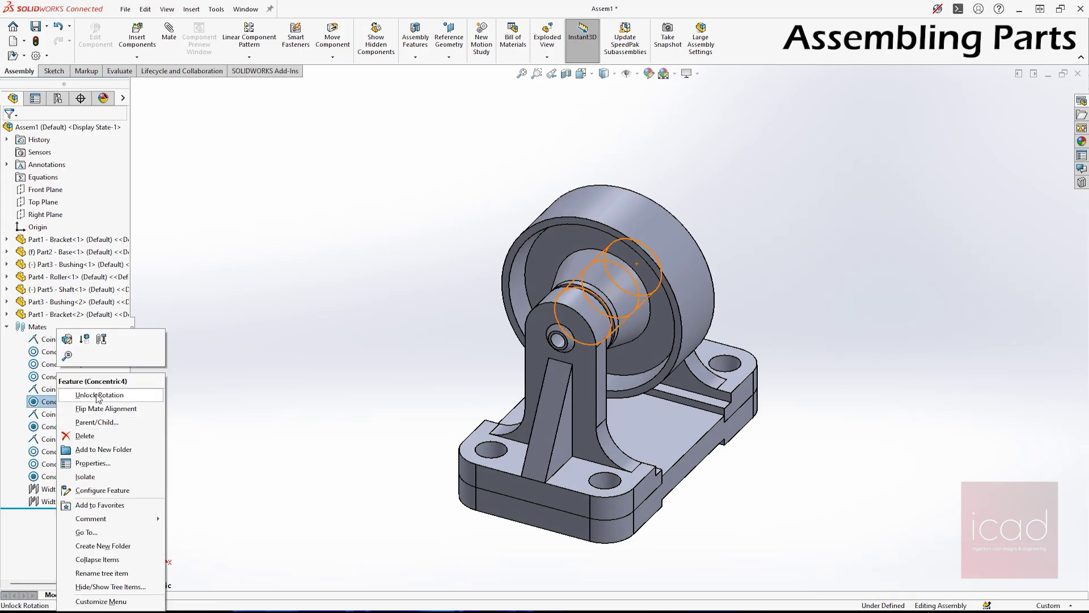
{"action": "left_click", "coordinate": [98, 395]}
{"action": "left_click", "coordinate": [45, 431]}
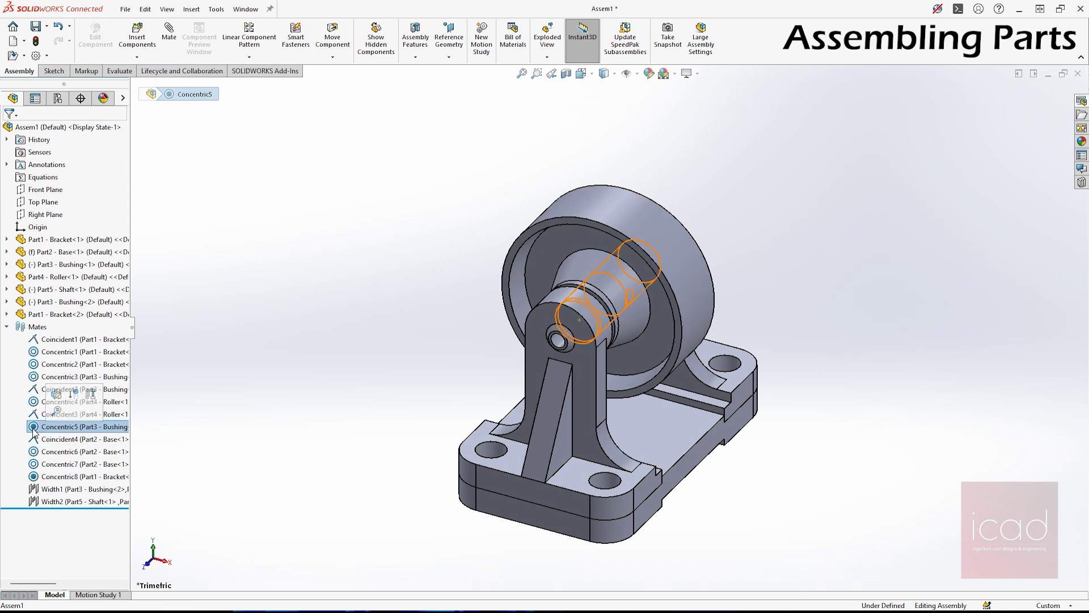
{"action": "right_click", "coordinate": [34, 434]}
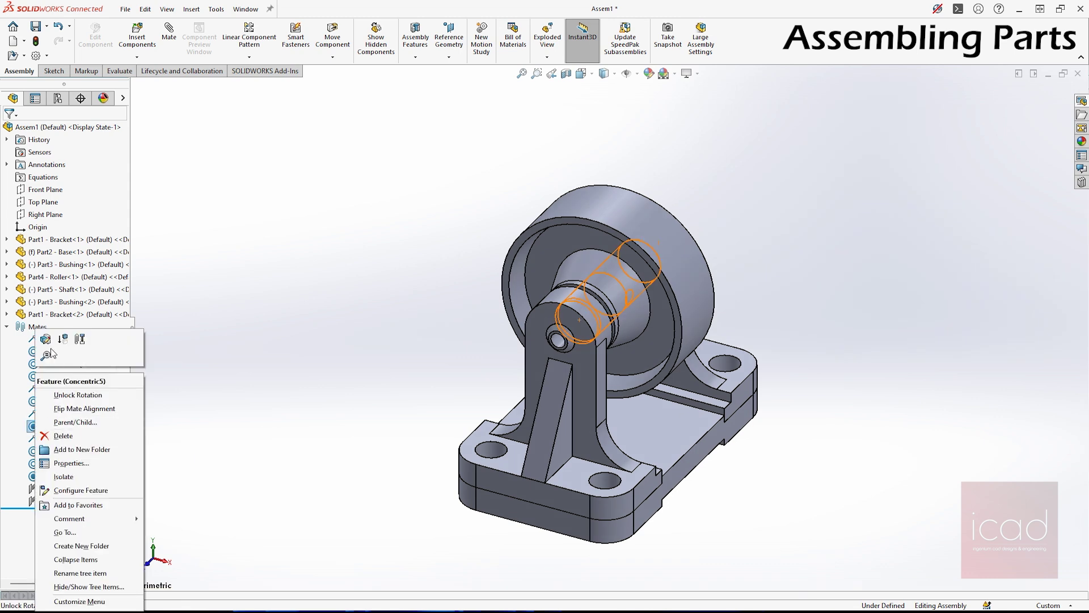
{"action": "left_click", "coordinate": [64, 395]}
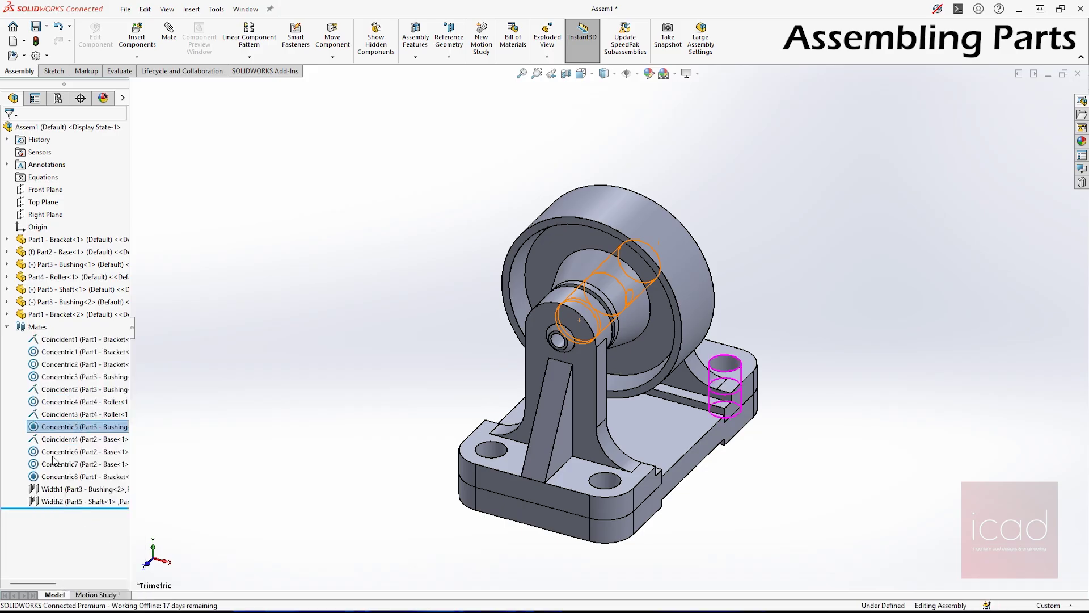
Unlock rotation on the Concentric8 mate between the bracket and the roller.
{"action": "left_click", "coordinate": [36, 465]}
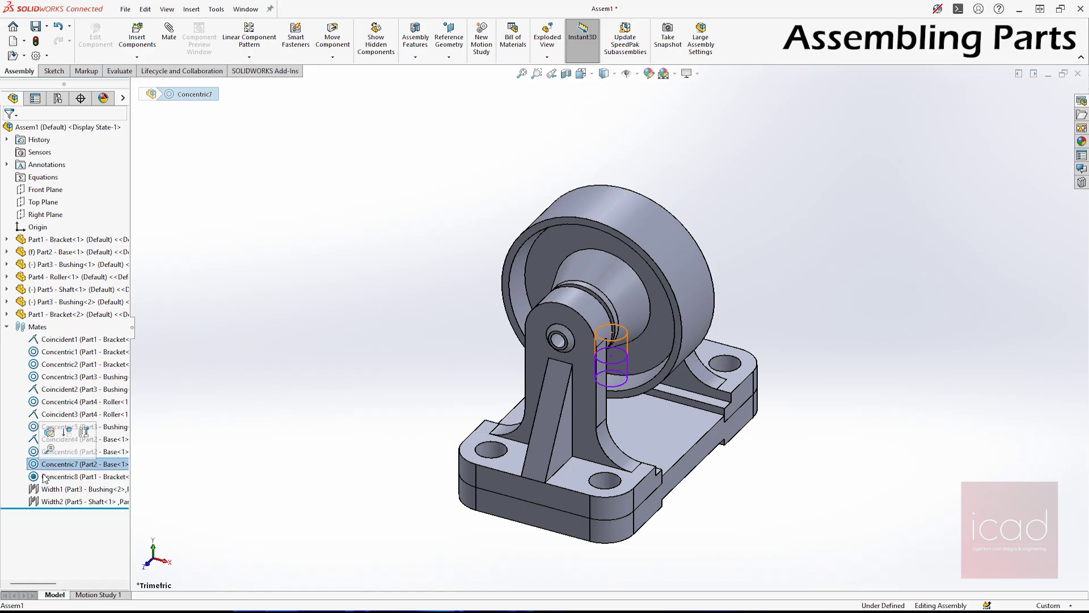
{"action": "left_click", "coordinate": [39, 478]}
{"action": "right_click", "coordinate": [60, 478]}
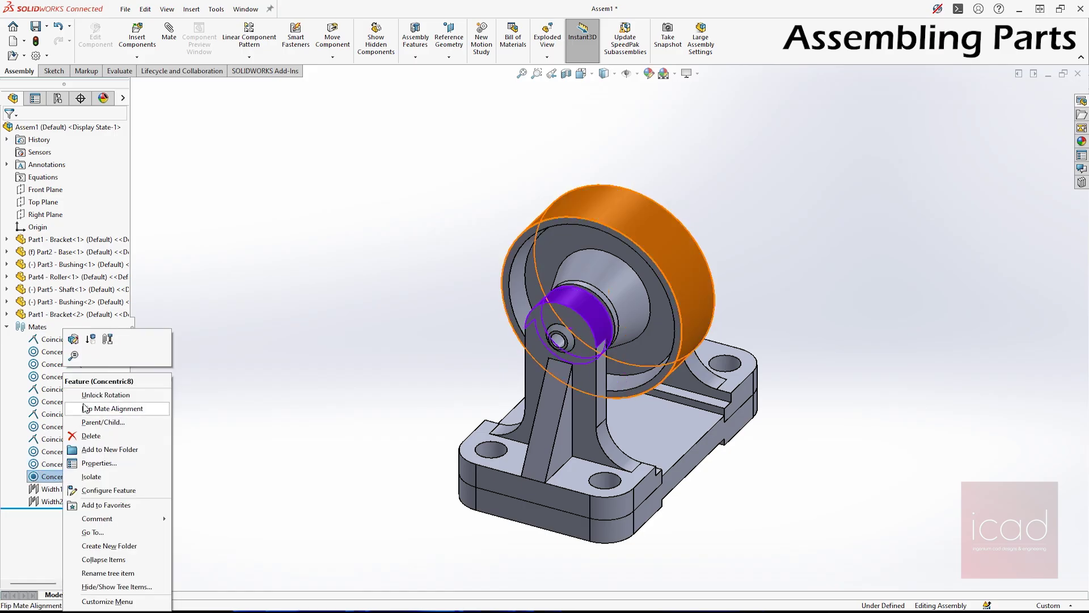
{"action": "left_click", "coordinate": [85, 407]}
Clear the selection and show the whole roller assembly in the isometric view.
{"action": "left_click", "coordinate": [332, 295]}
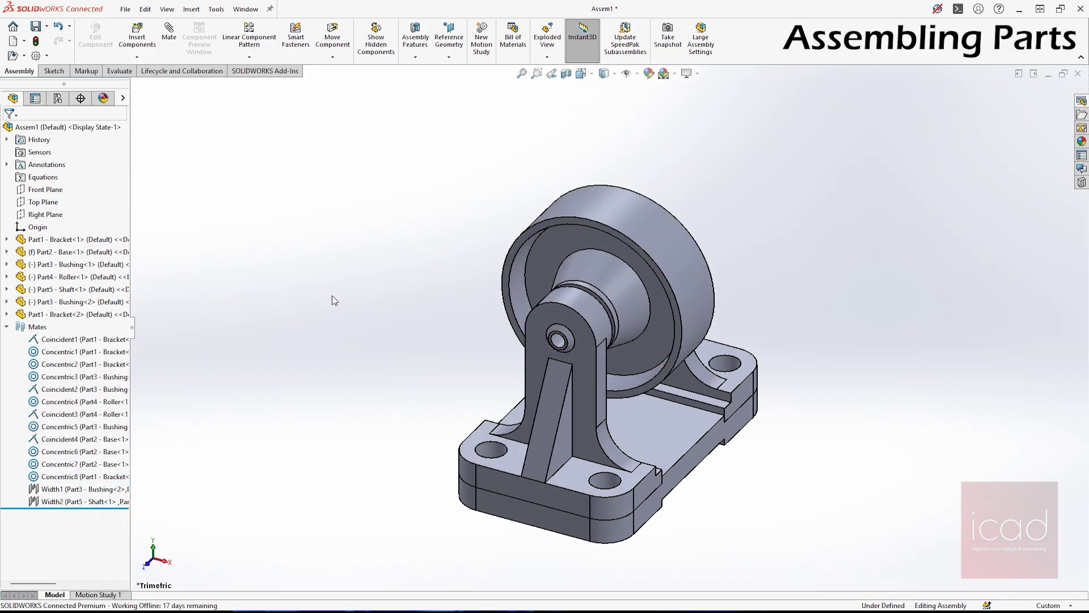
{"action": "key", "text": "ctrl+7"}
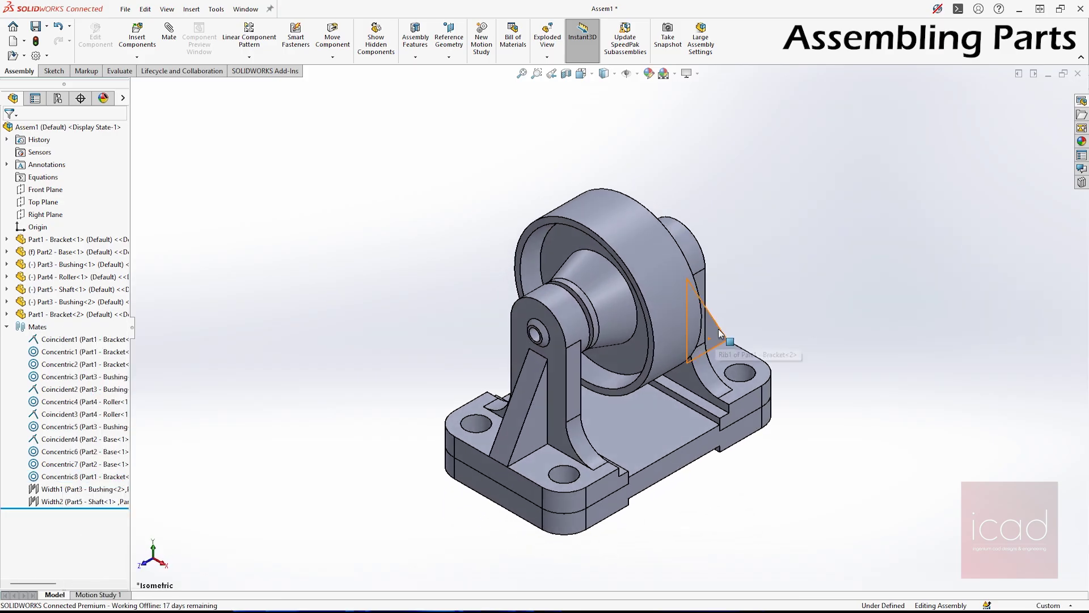